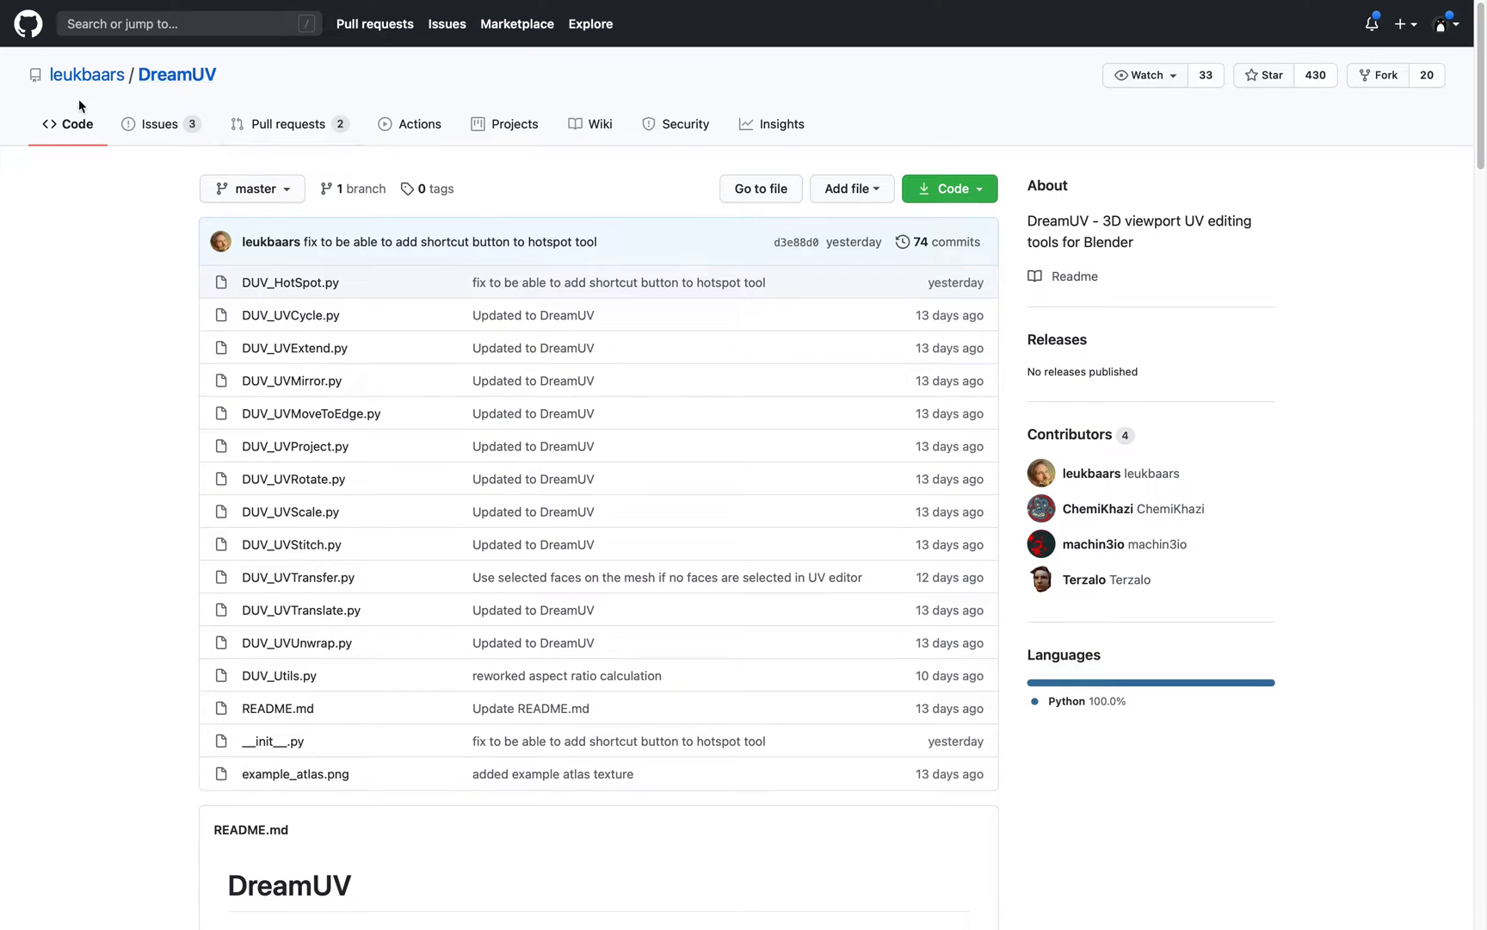
# Read the DreamUV repository's README sections on the add-on's purpose, installation and toolset.
pyautogui.scroll(-2, 162, 415)
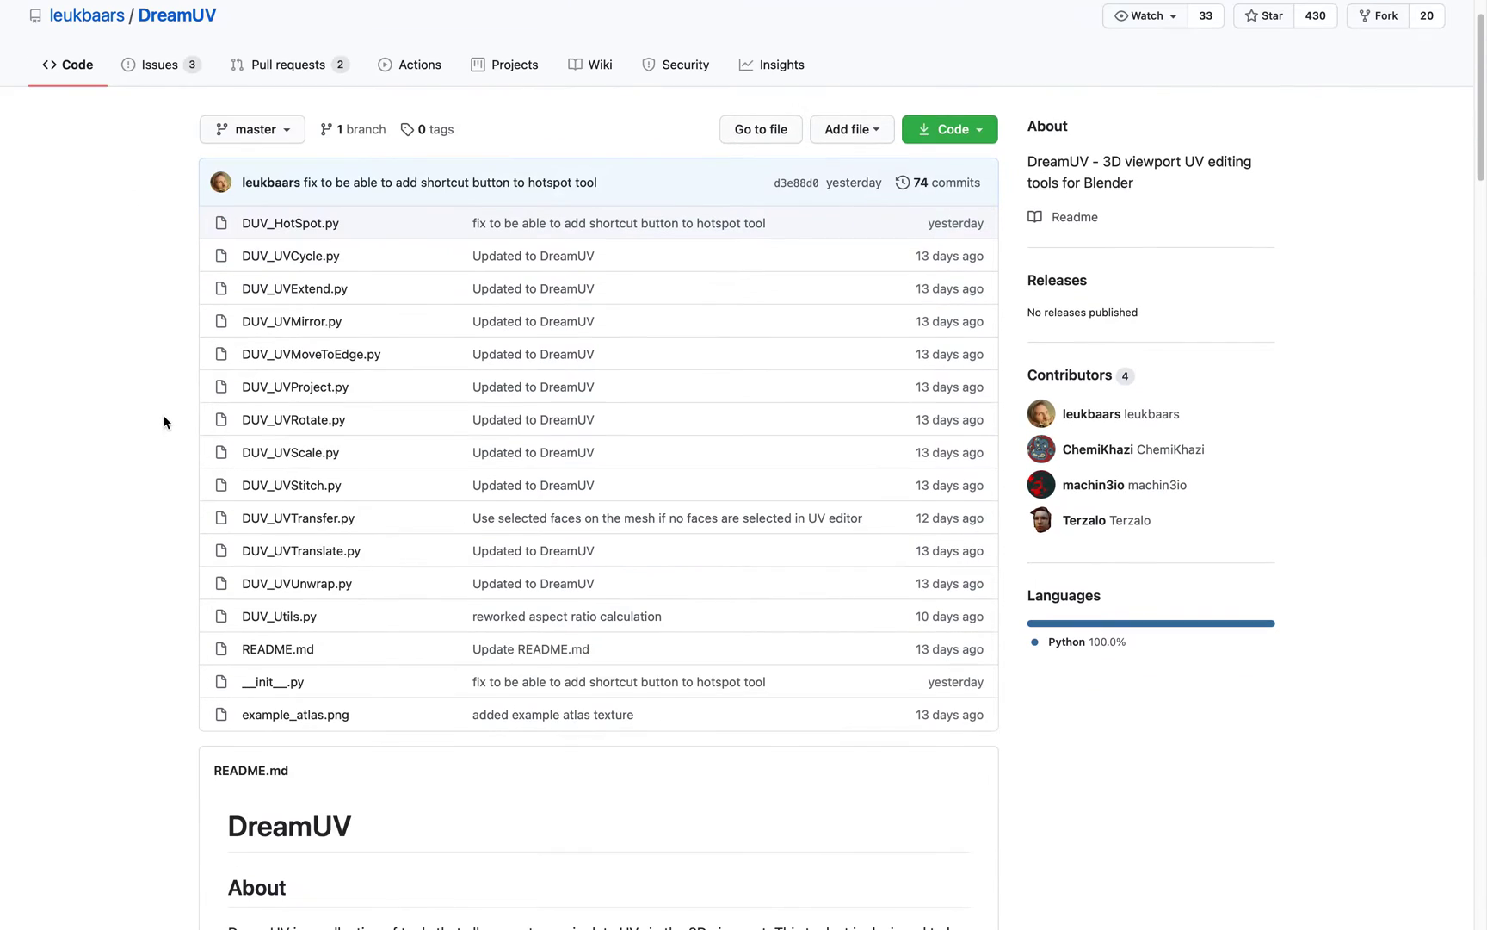
pyautogui.scroll(-10, 163, 415)
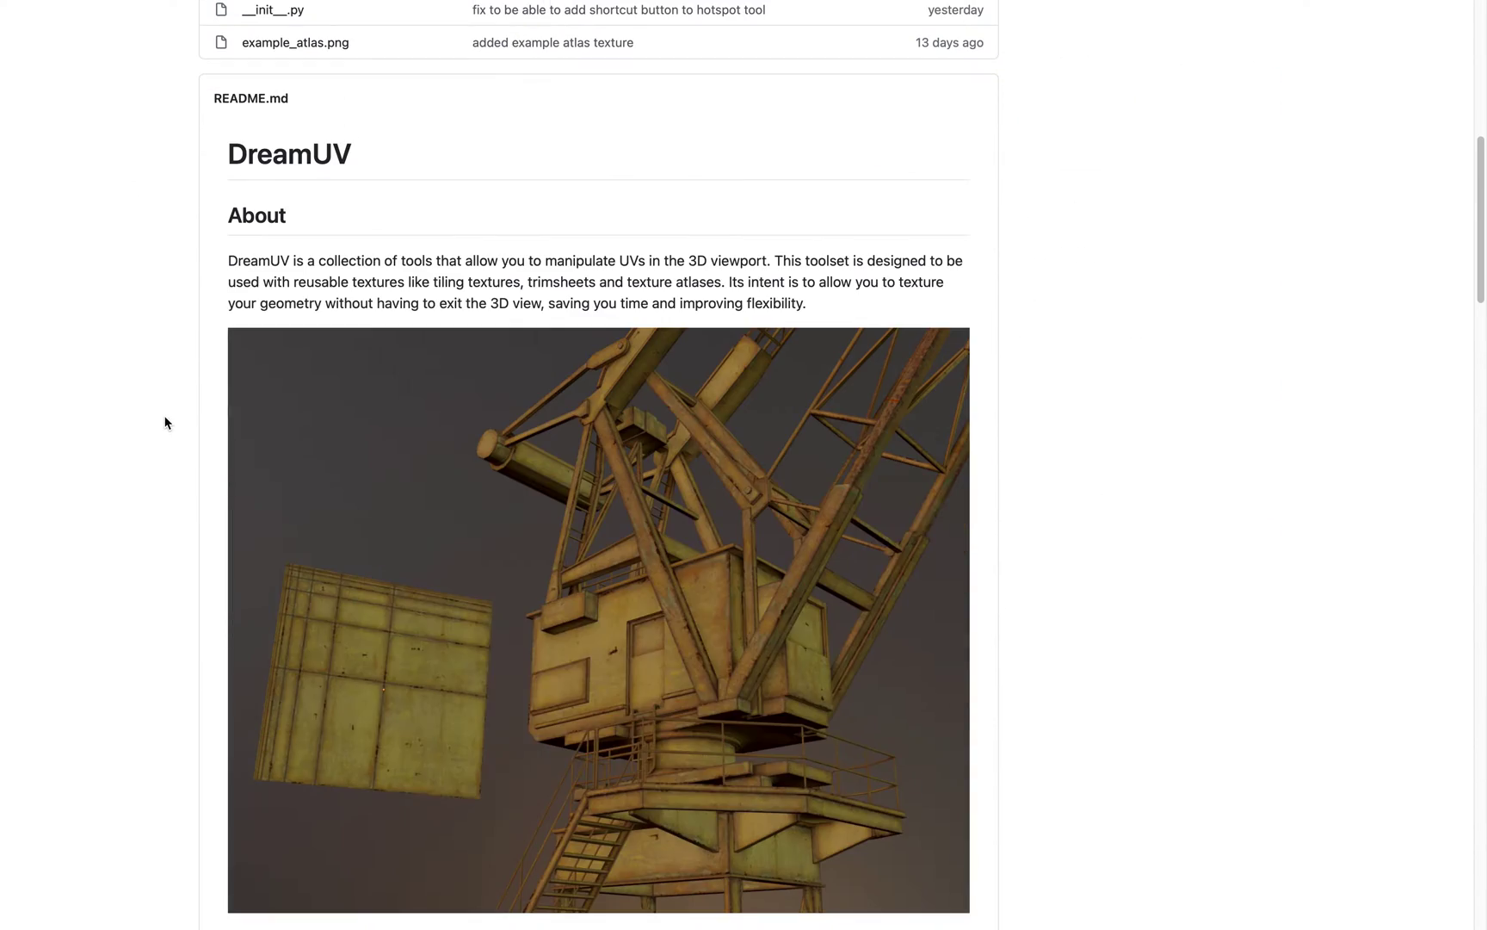
pyautogui.scroll(-2, 163, 421)
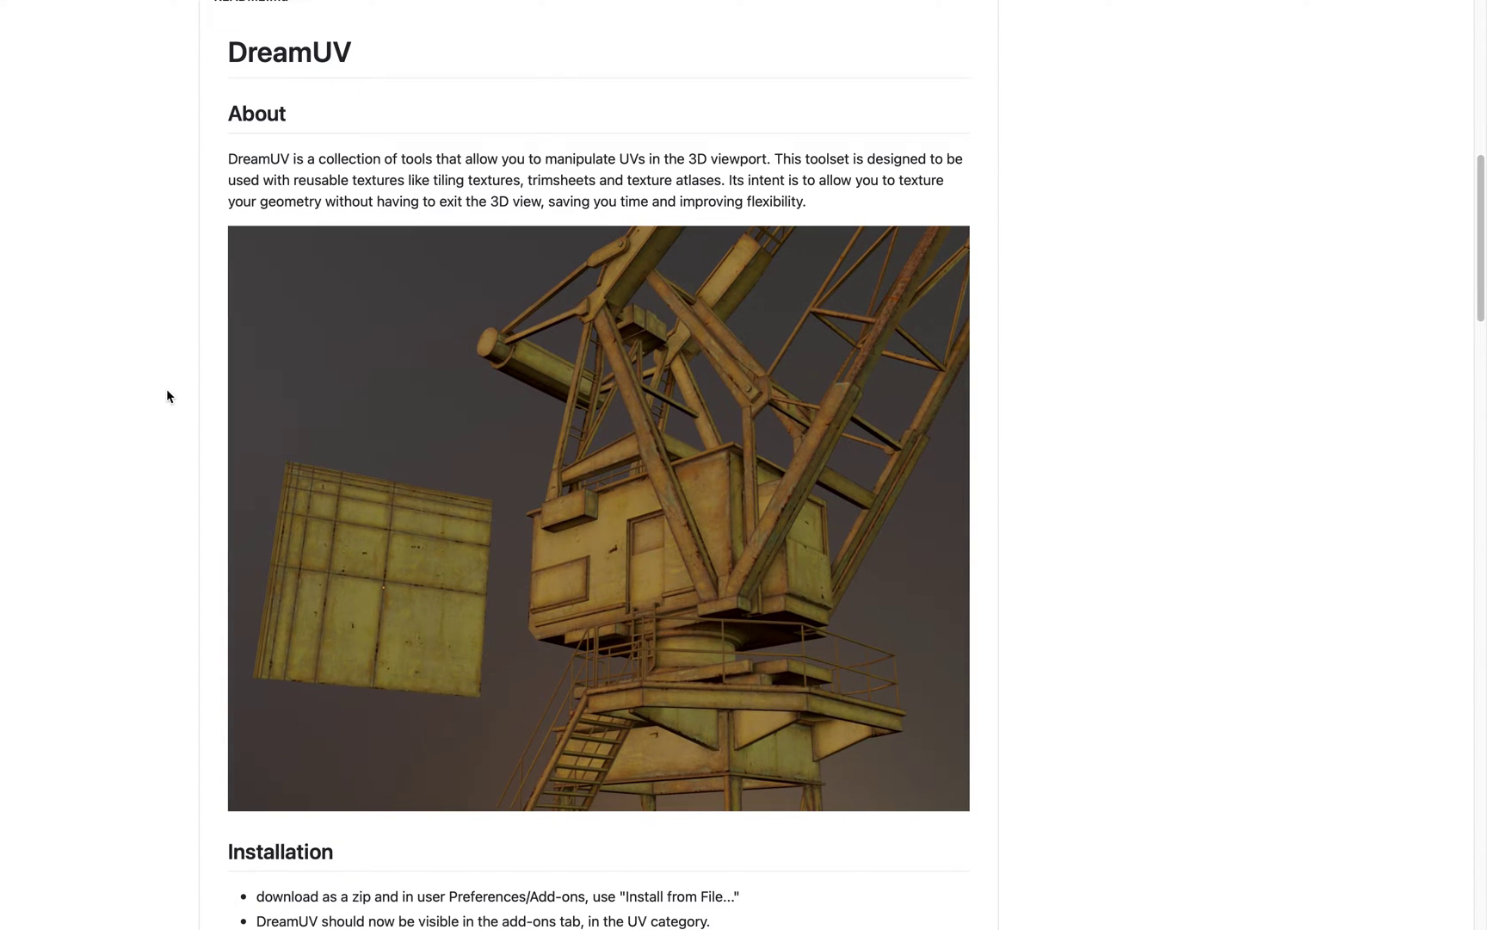
pyautogui.scroll(-2, 164, 401)
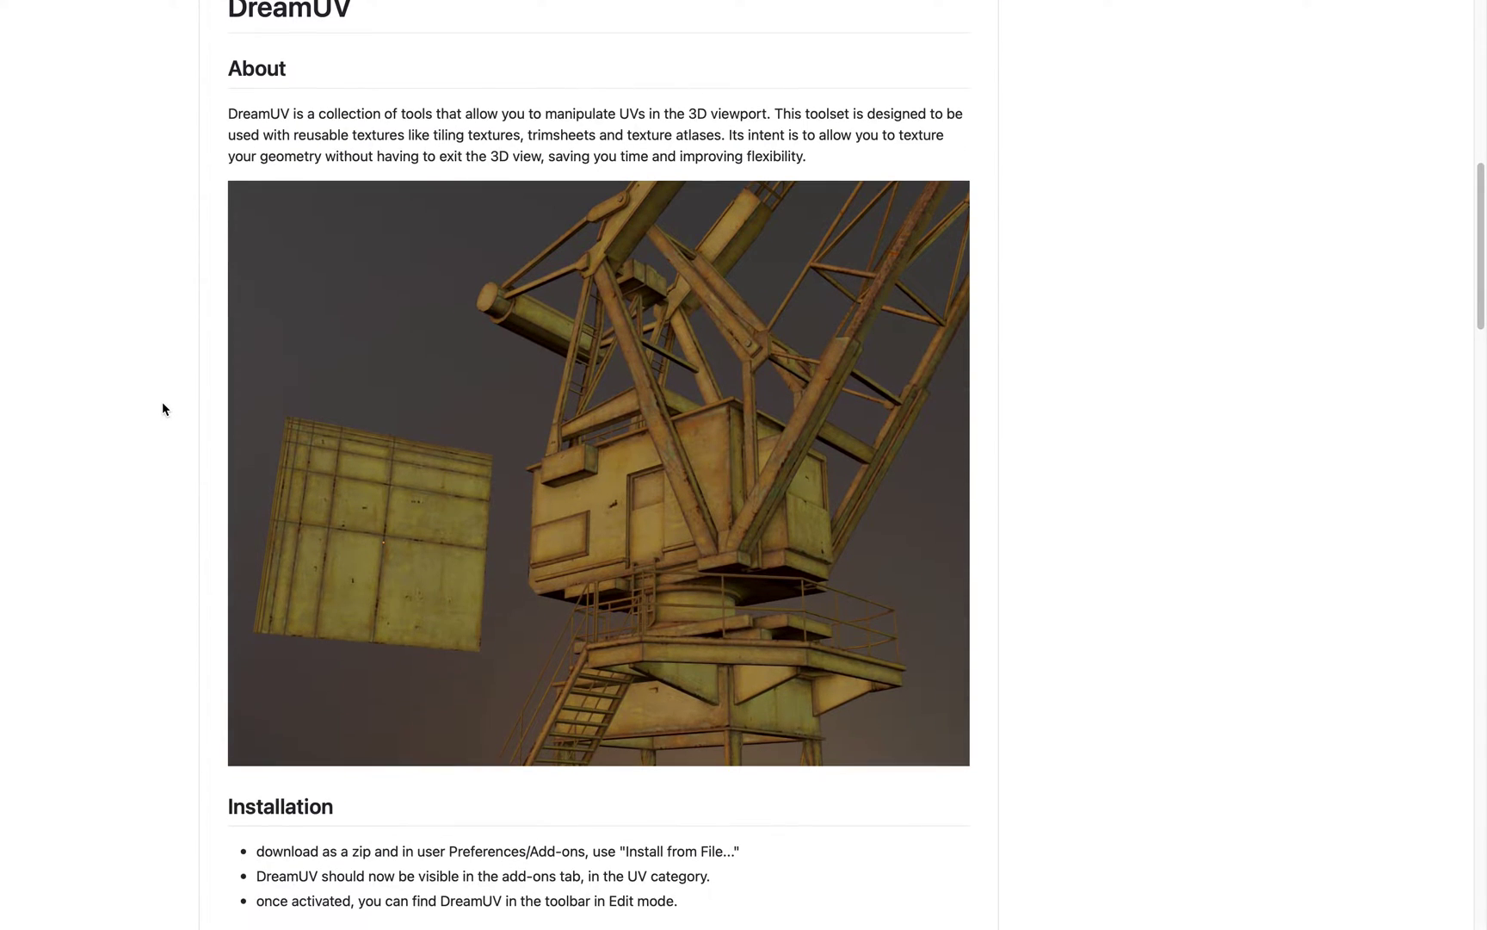
pyautogui.scroll(-1, 168, 405)
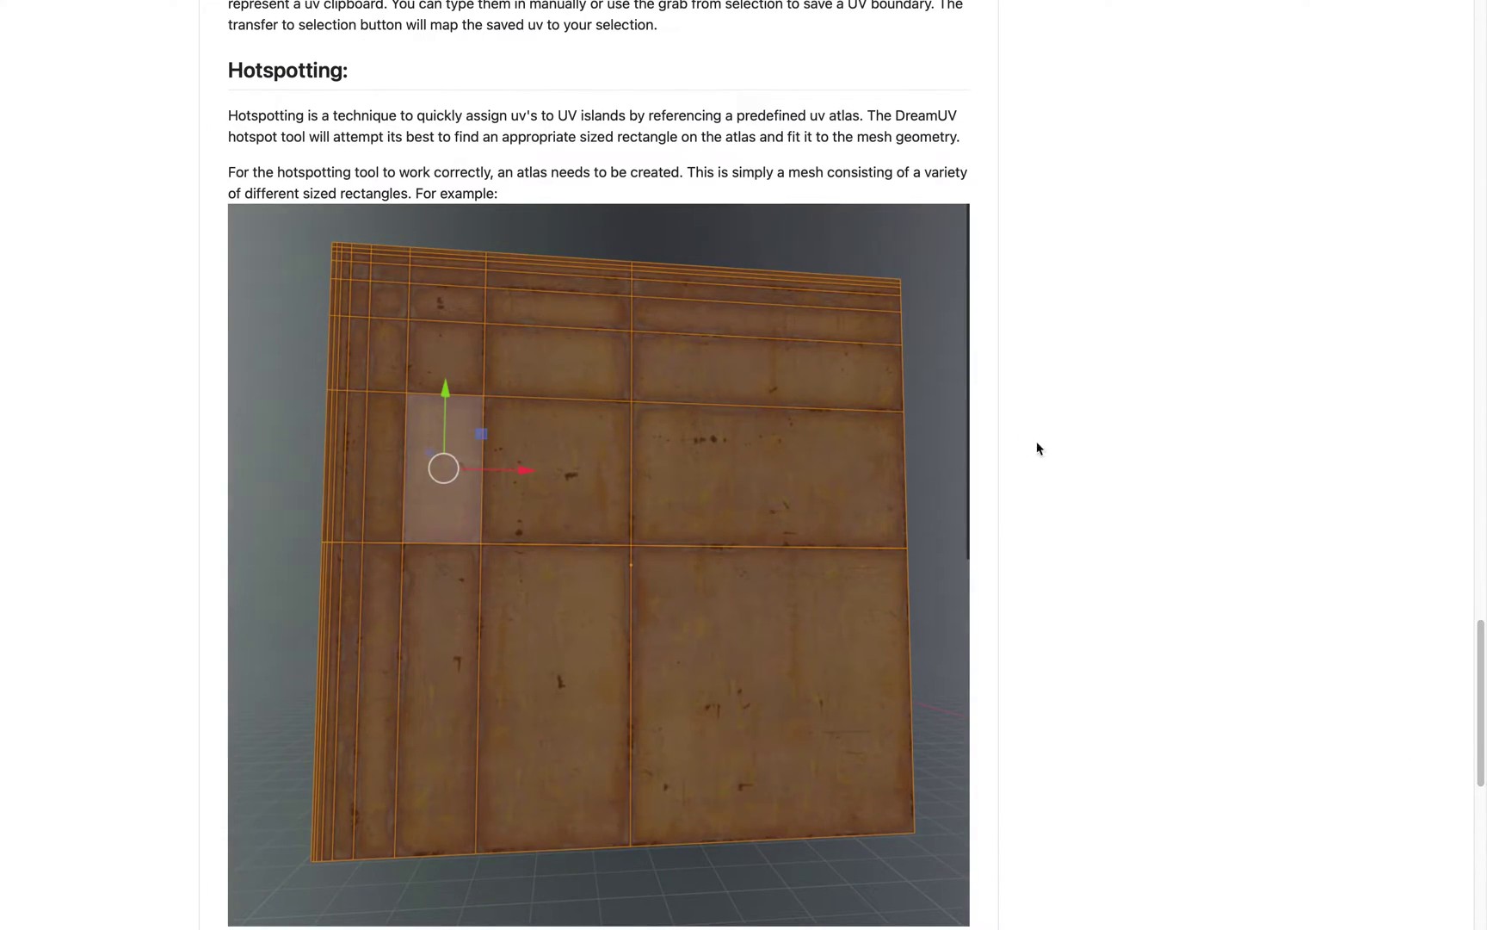
pyautogui.moveTo(1480, 714); pyautogui.dragTo(1470, 403)
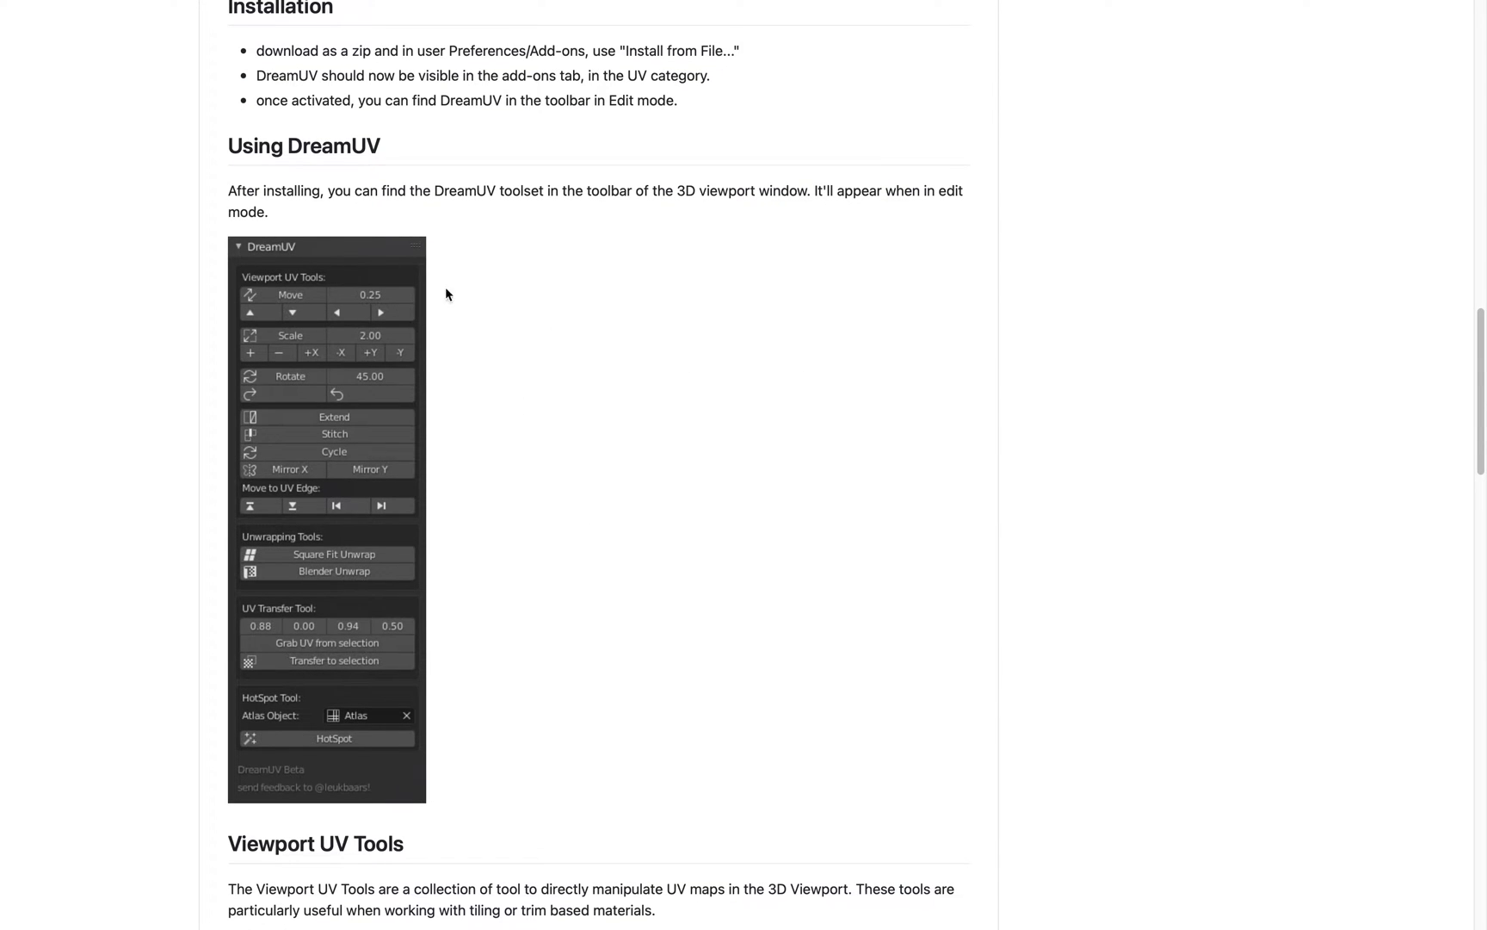
# Examine the README's Hotspotting section, including the example atlas layout and the before-and-after mesh images.
pyautogui.scroll(-20, 456, 464)
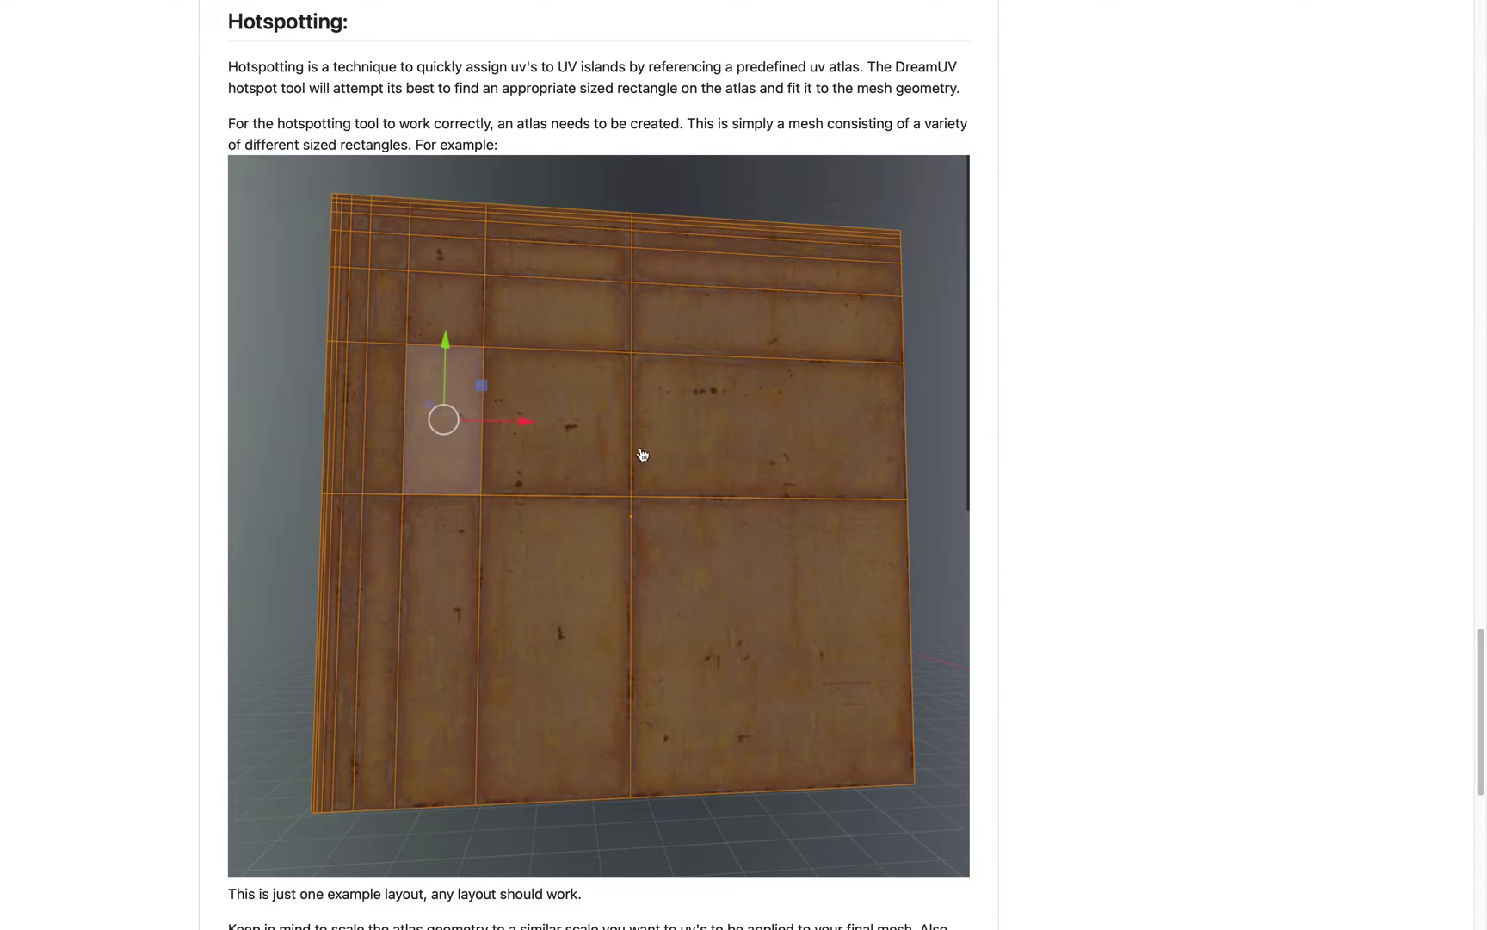
pyautogui.scroll(-8, 539, 516)
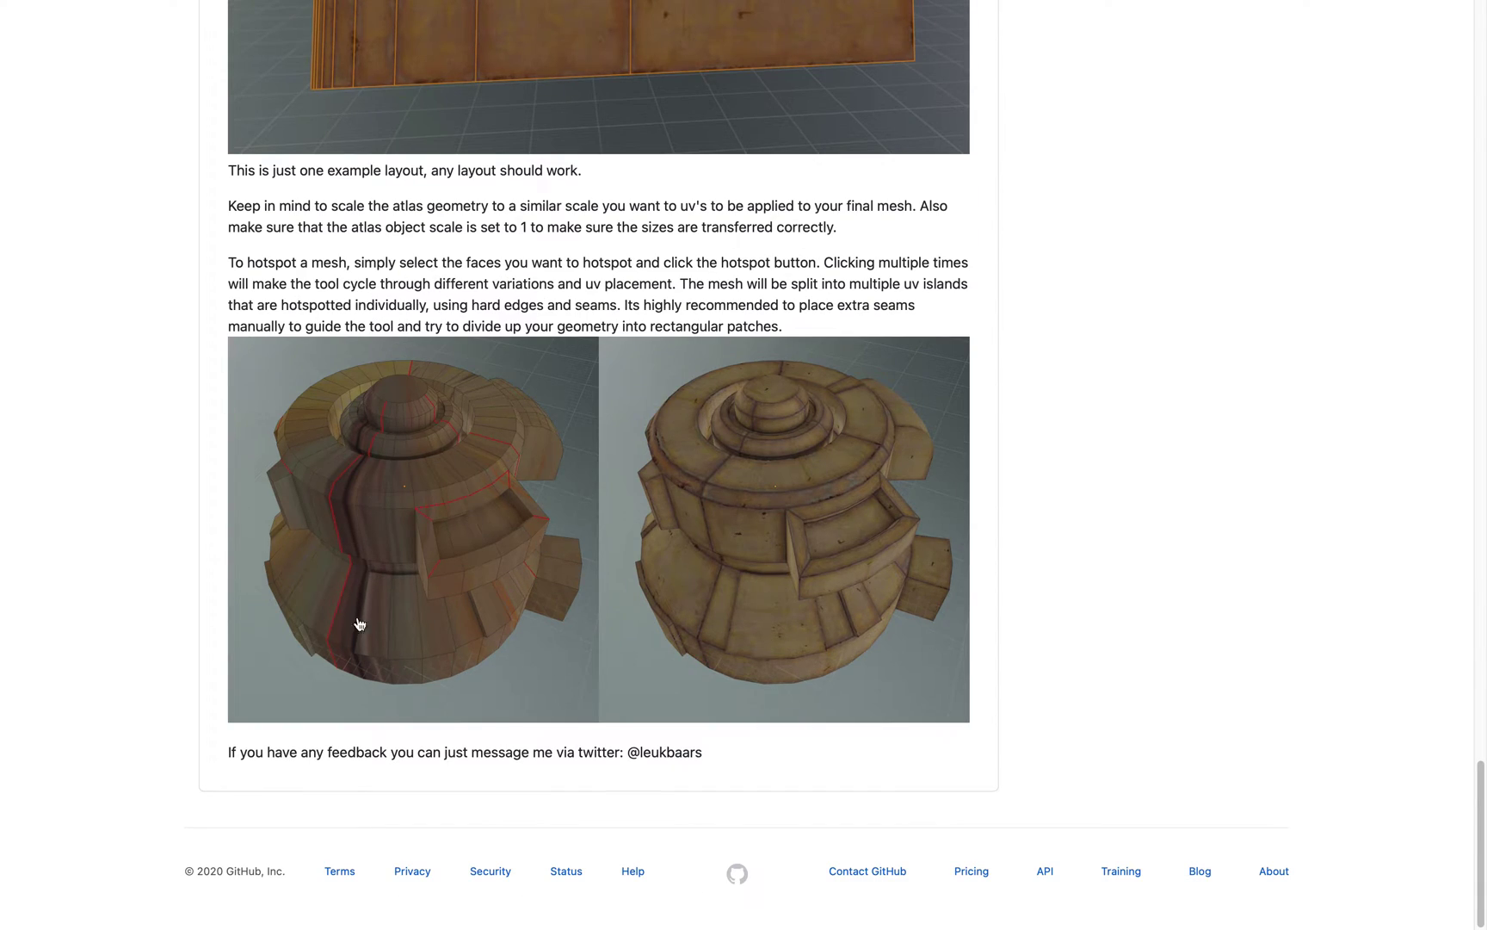
pyautogui.scroll(1, 688, 518)
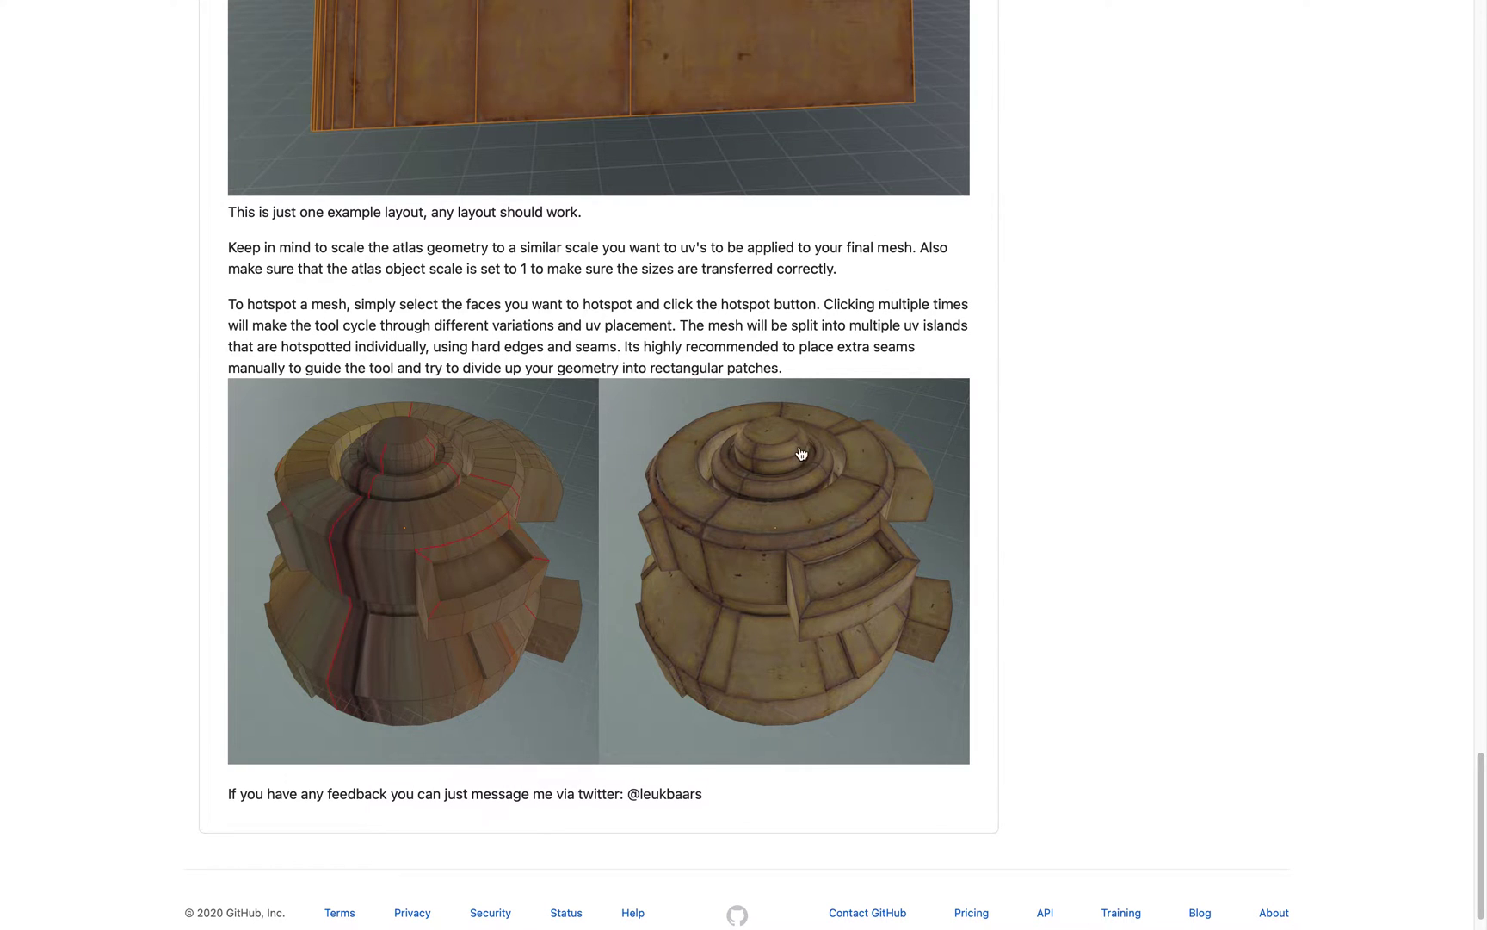
pyautogui.scroll(4, 817, 456)
pyautogui.scroll(-3, 840, 516)
pyautogui.scroll(6, 959, 570)
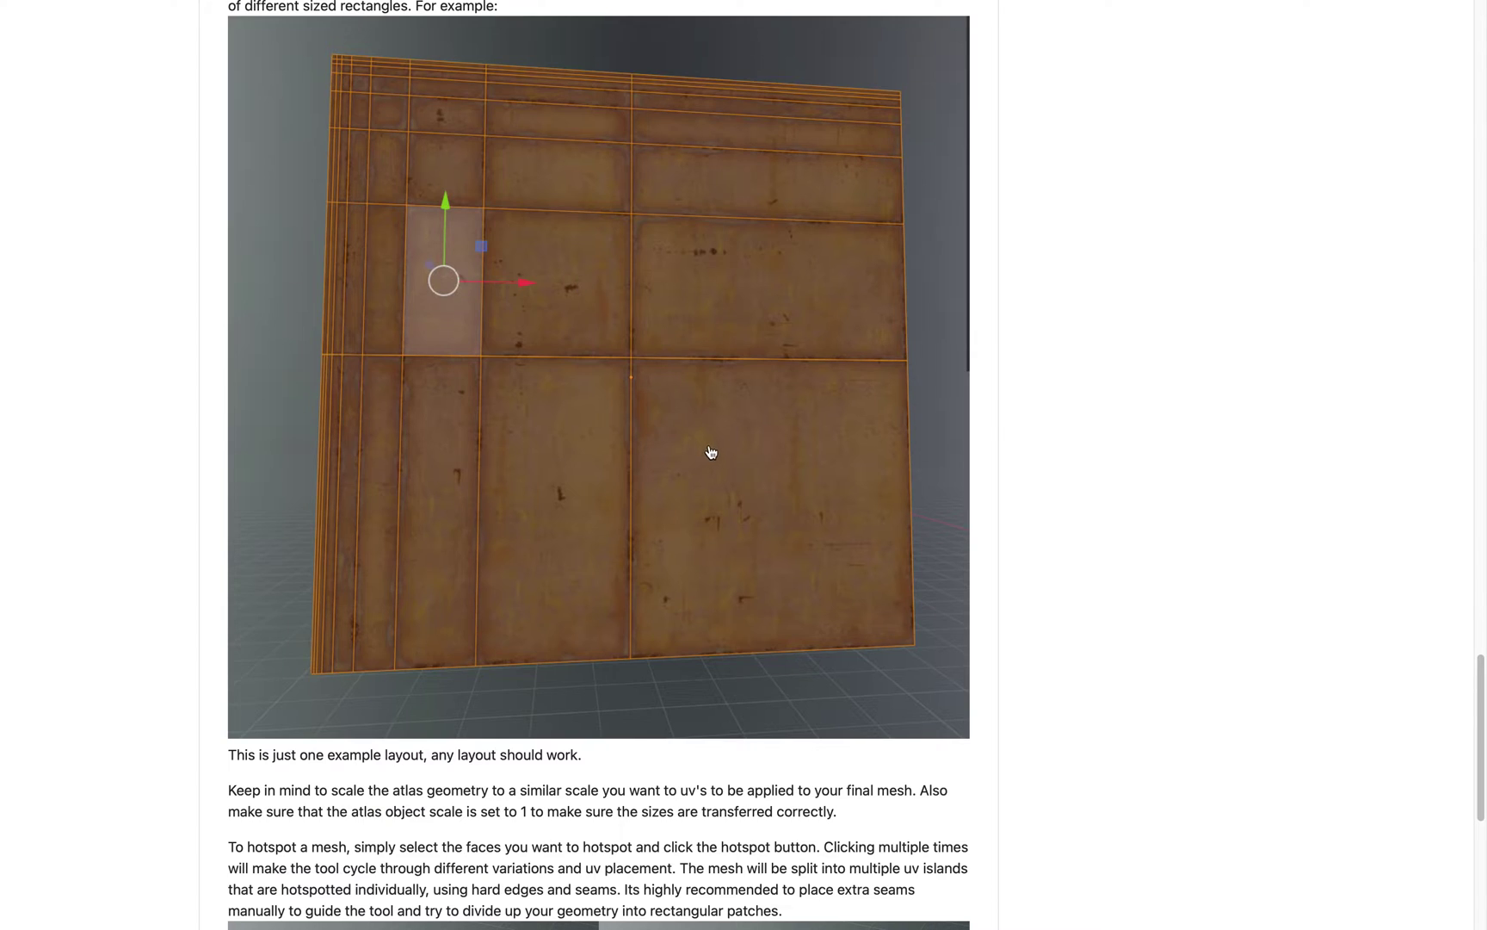
pyautogui.scroll(-6, 723, 469)
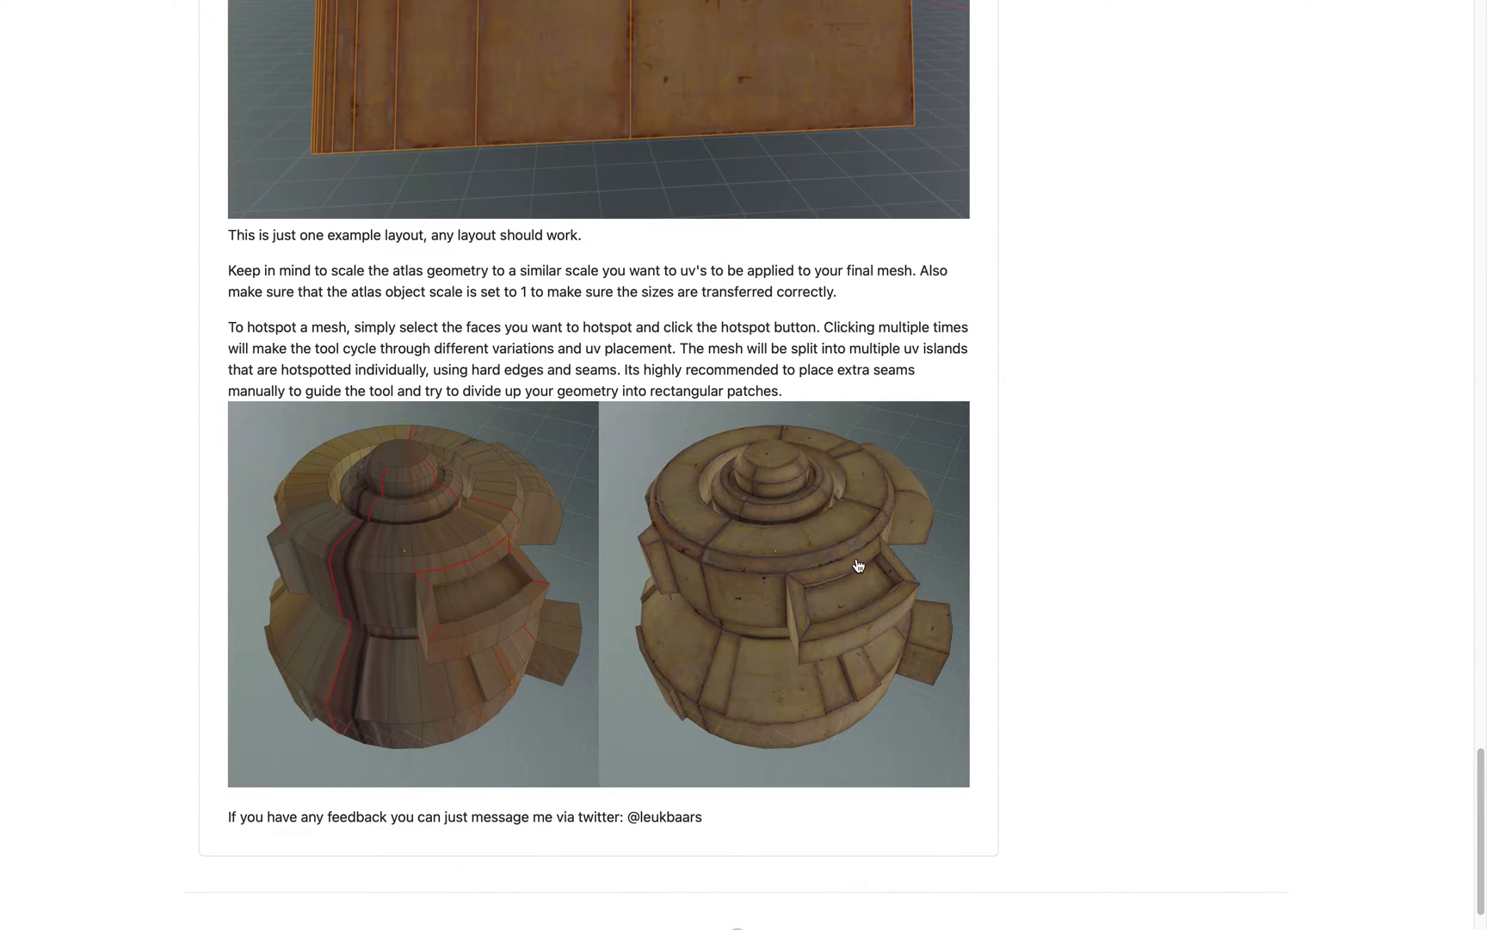
pyautogui.scroll(5, 859, 565)
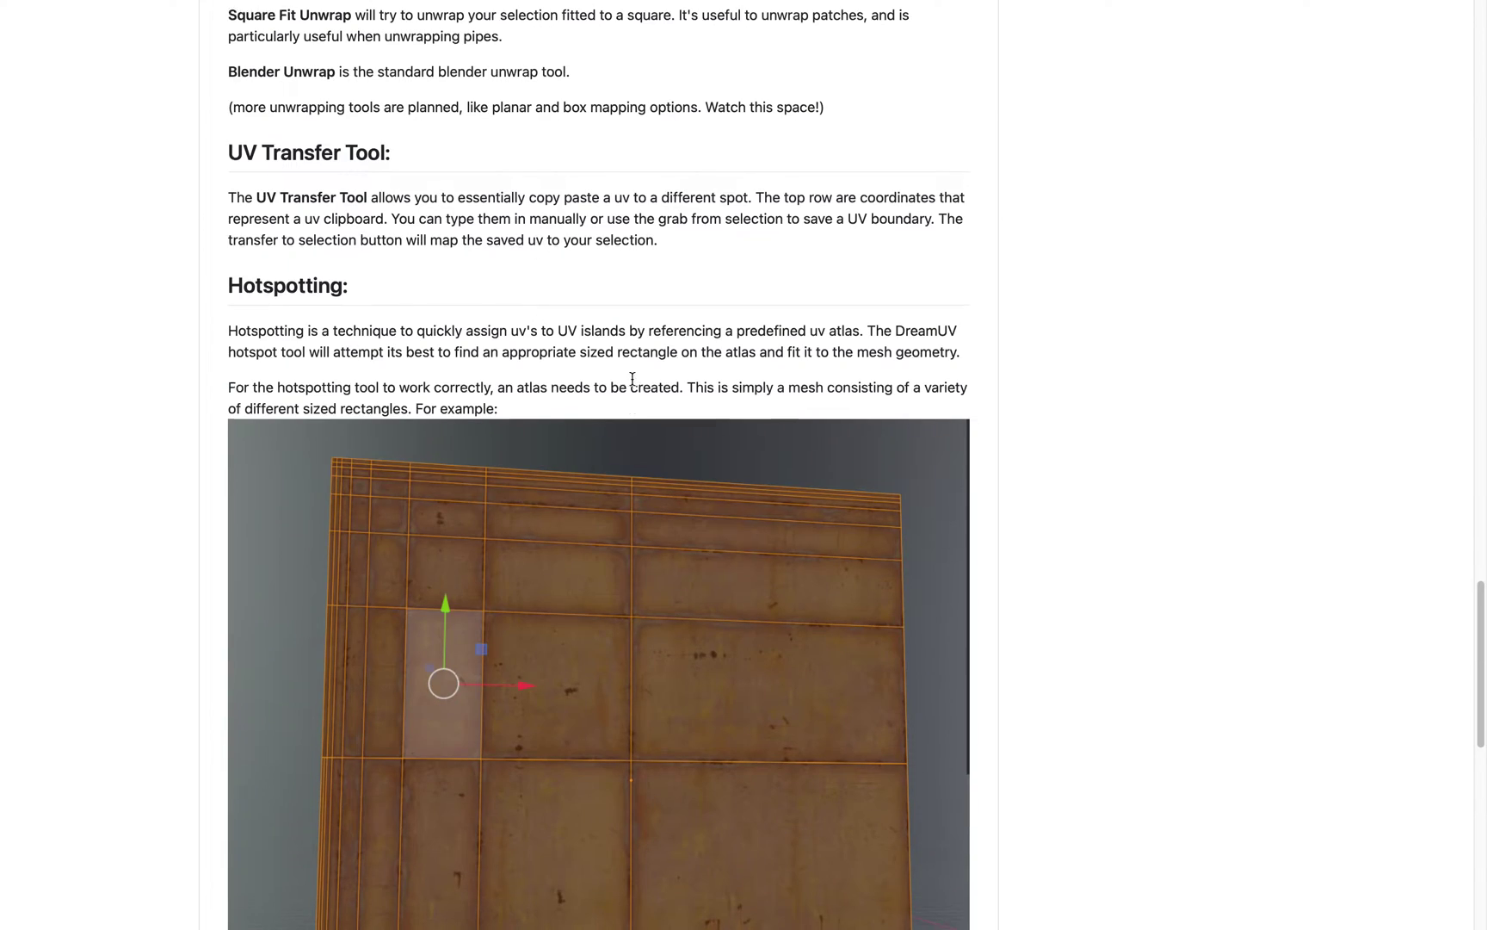
pyautogui.scroll(-5, 632, 379)
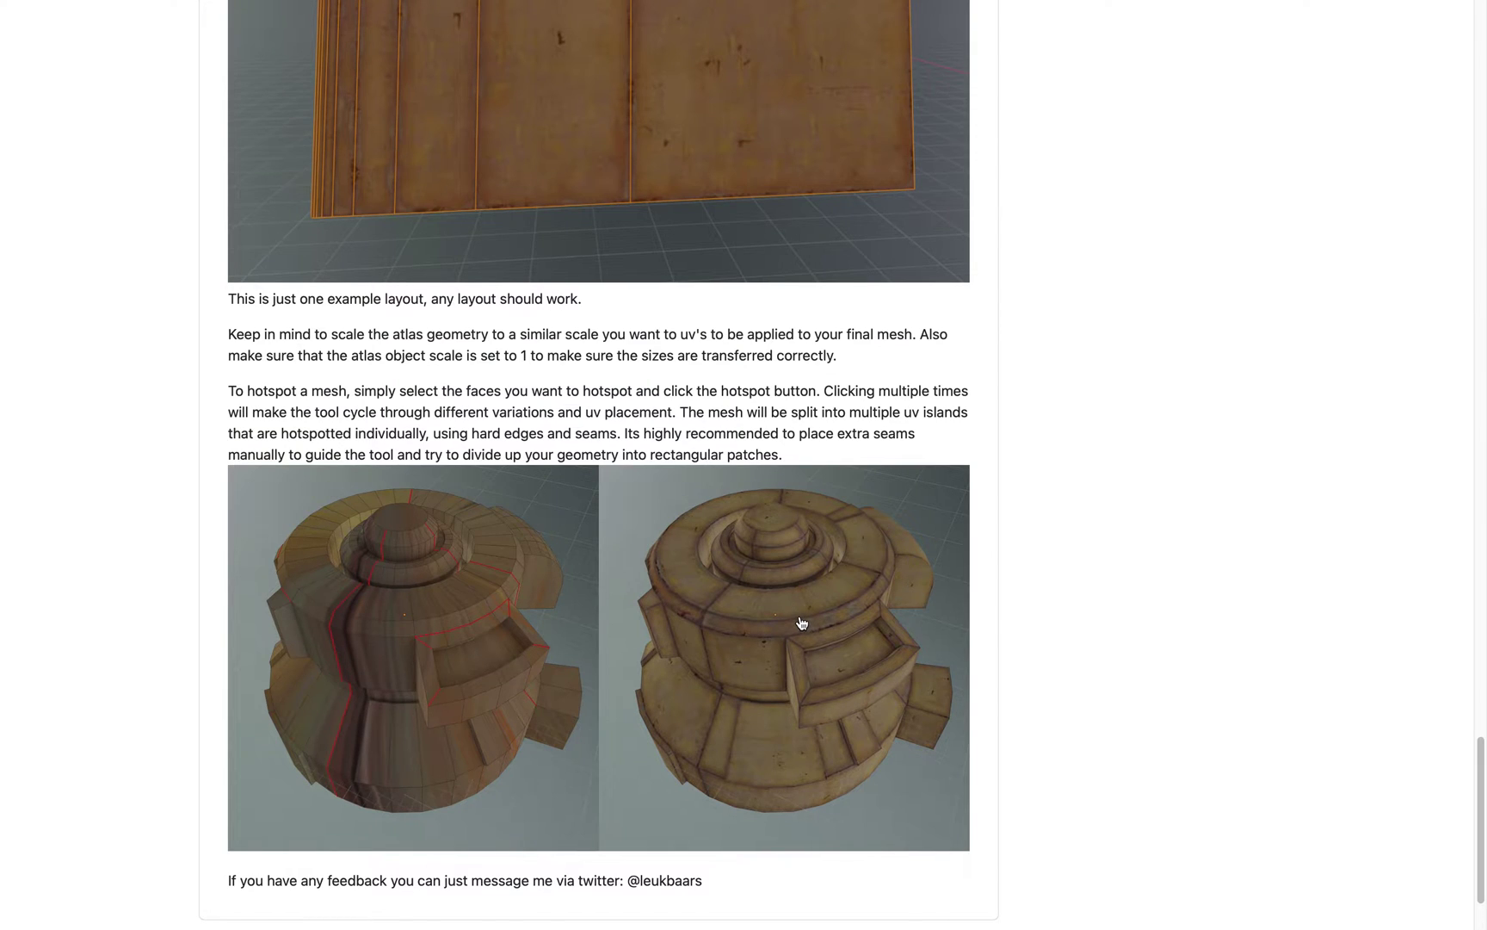
# Switch to Blender, select the textured cone model and turn off Quad View to get a single perspective viewport.
pyautogui.hotkey('ctrl', 'Left')
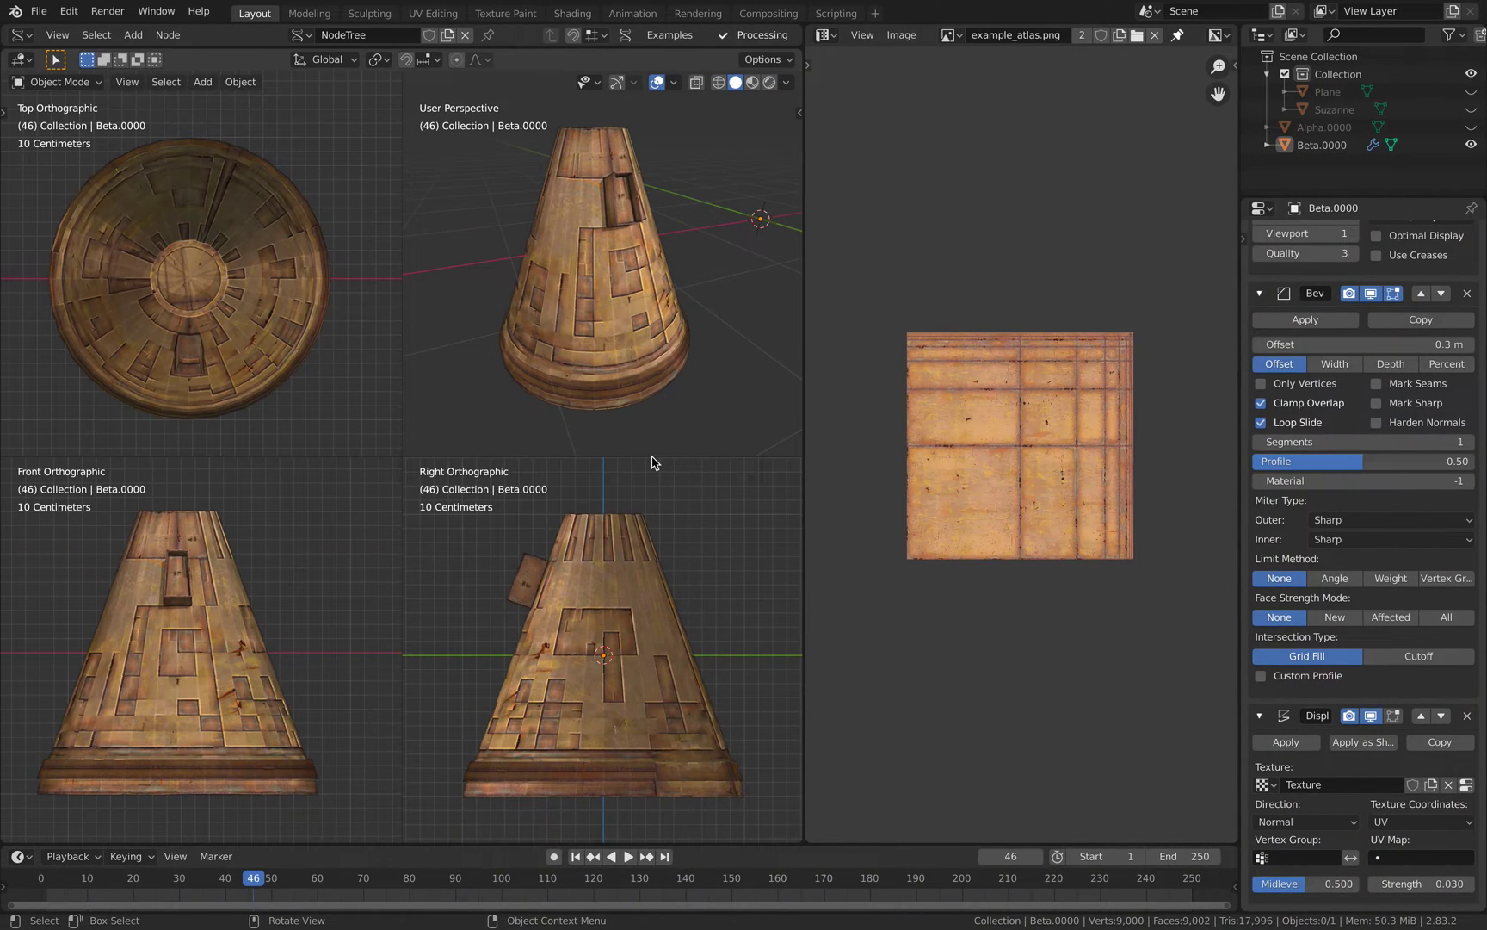
pyautogui.moveTo(658, 333); pyautogui.dragTo(616, 257, button='middle')
pyautogui.click(649, 337)
pyautogui.press('Tab')
pyautogui.press('Tab')
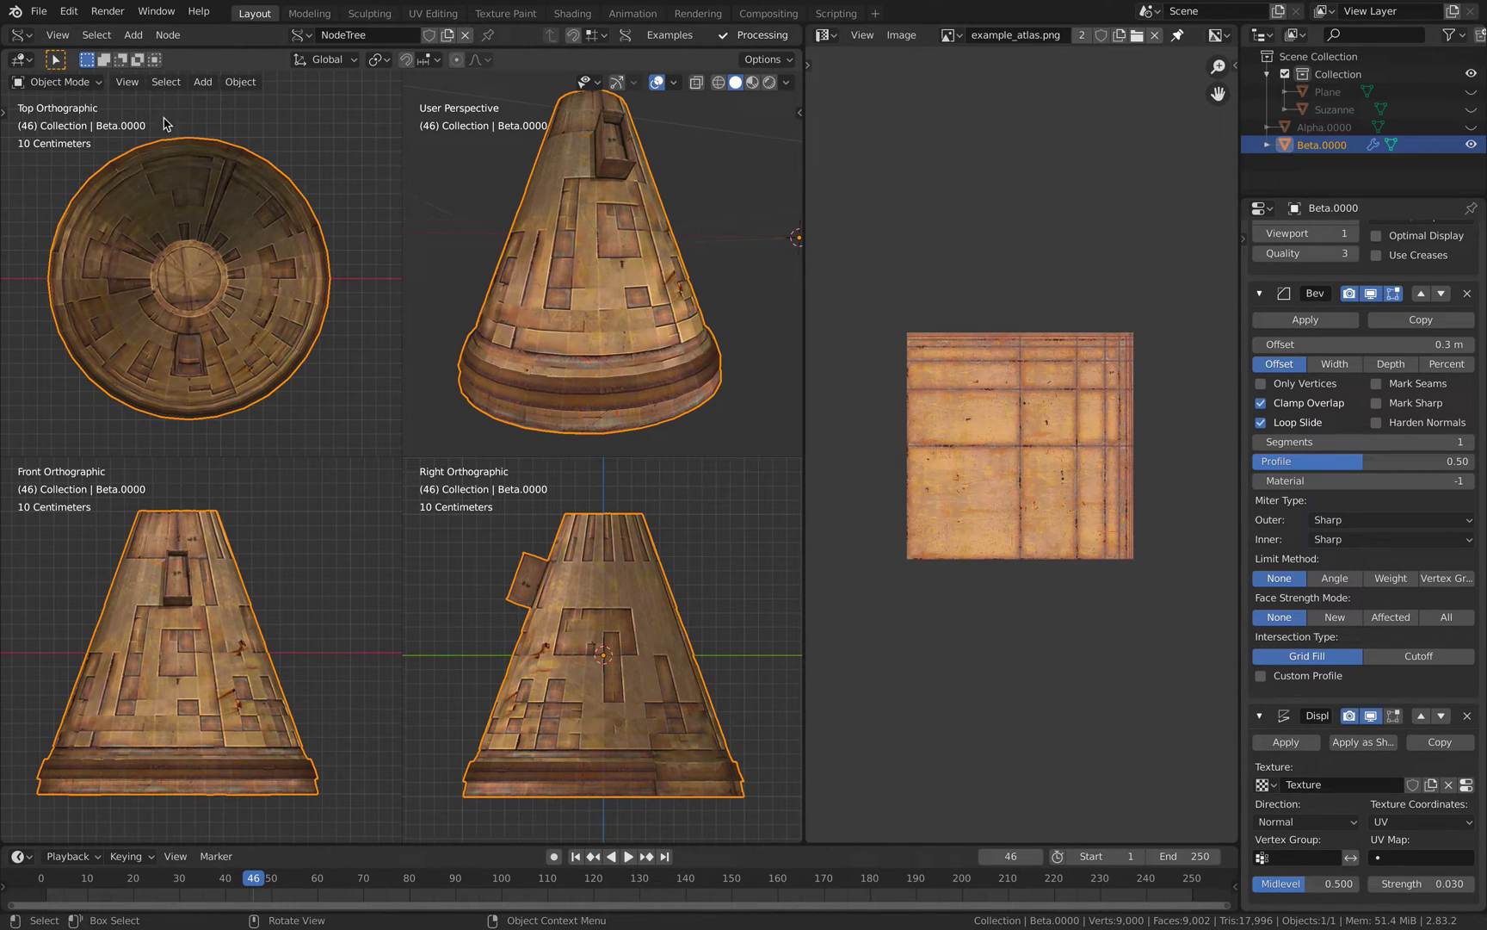
pyautogui.press('q')
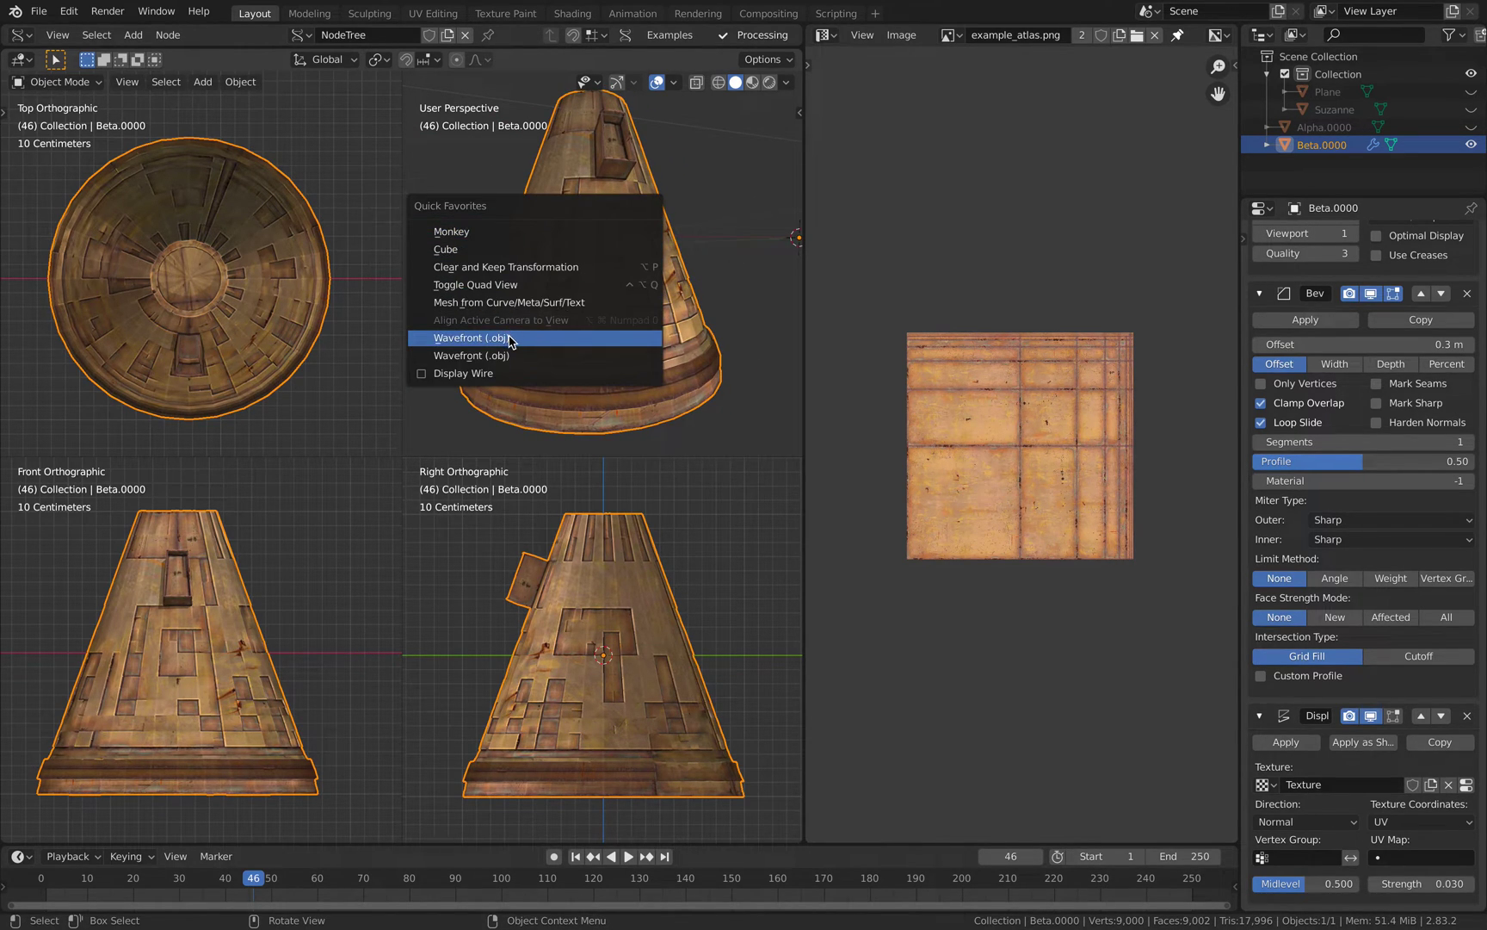
pyautogui.click(514, 291)
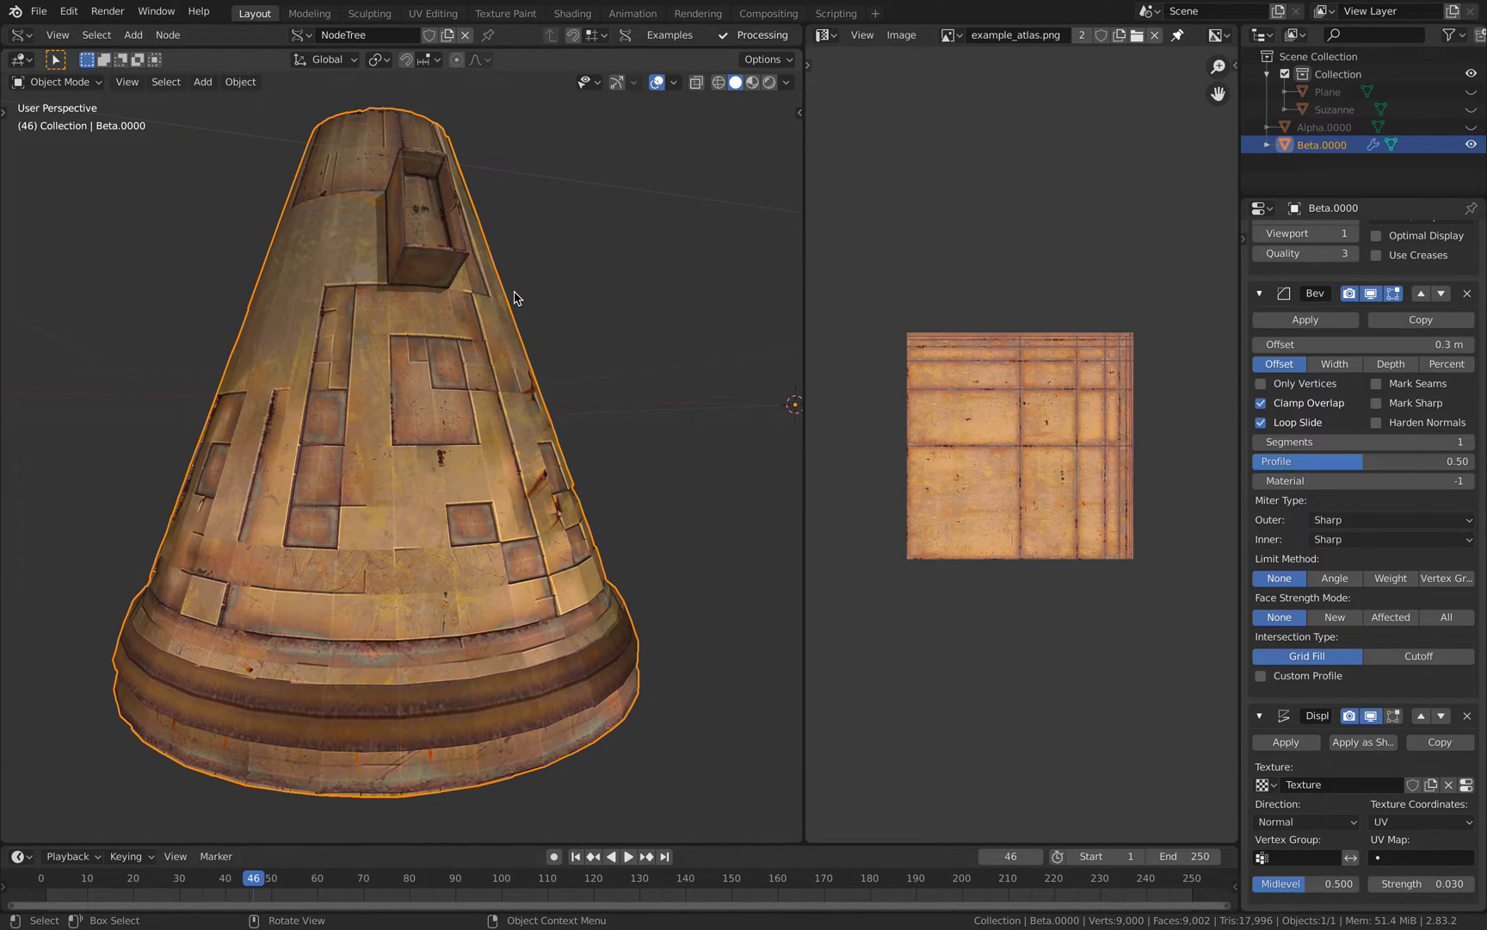
# Delete the textured cone object from the scene.
pyautogui.scroll(-5, 520, 344)
pyautogui.scroll(1, 468, 403)
pyautogui.press('Delete')
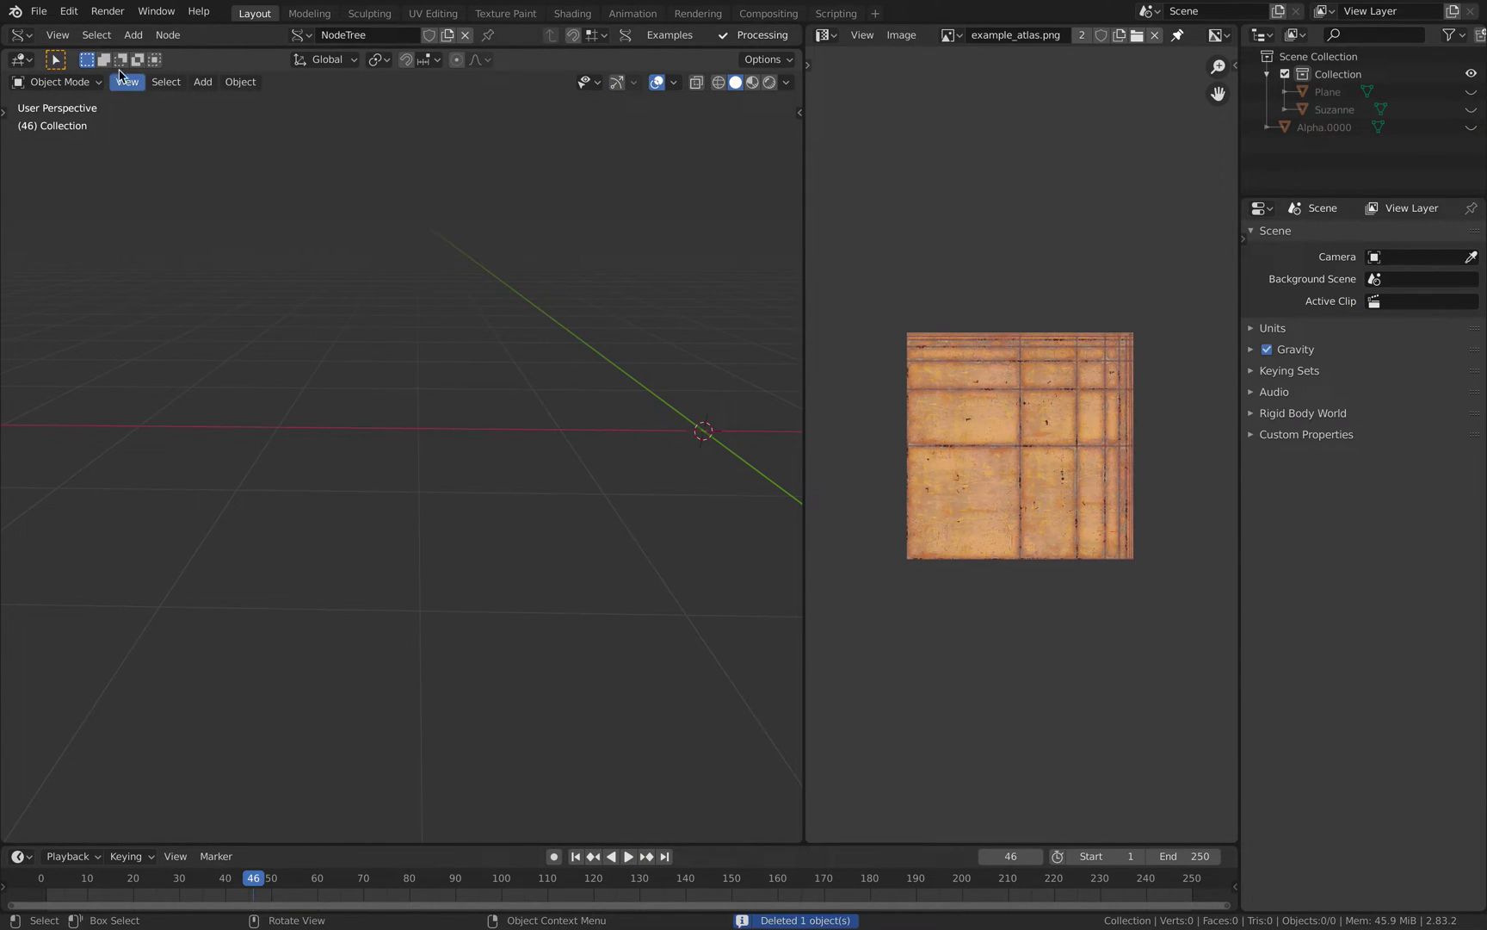
# Save the scene to the Desktop as a new incremented version named dreamUV_test_011.blend.
pyautogui.click(38, 11)
pyautogui.hotkey('ctrl', 'shift', 's')
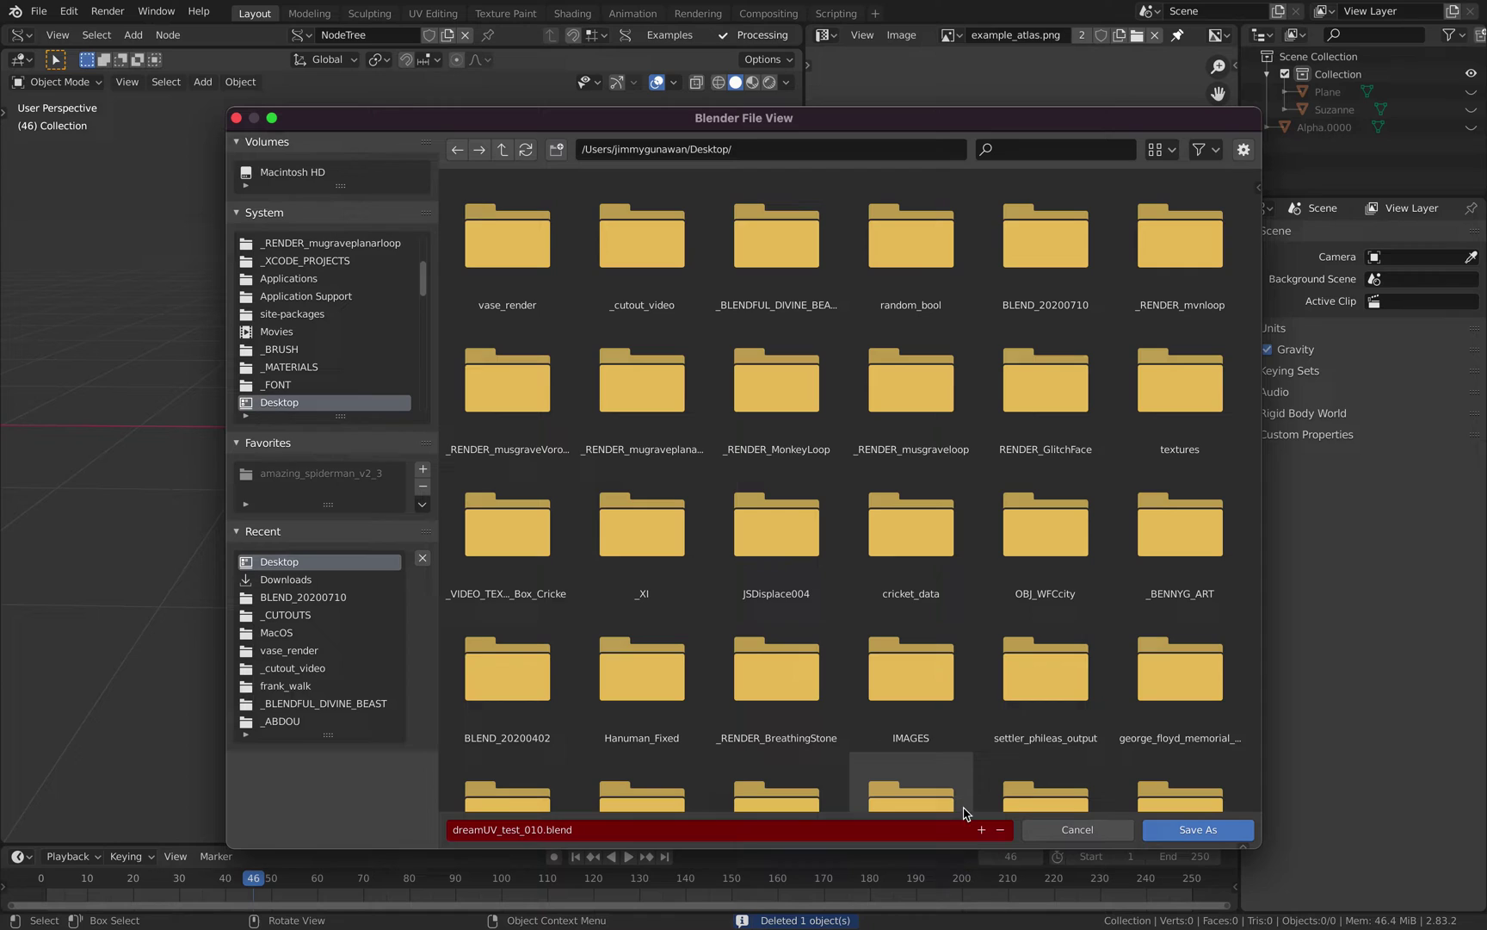
pyautogui.click(1157, 829)
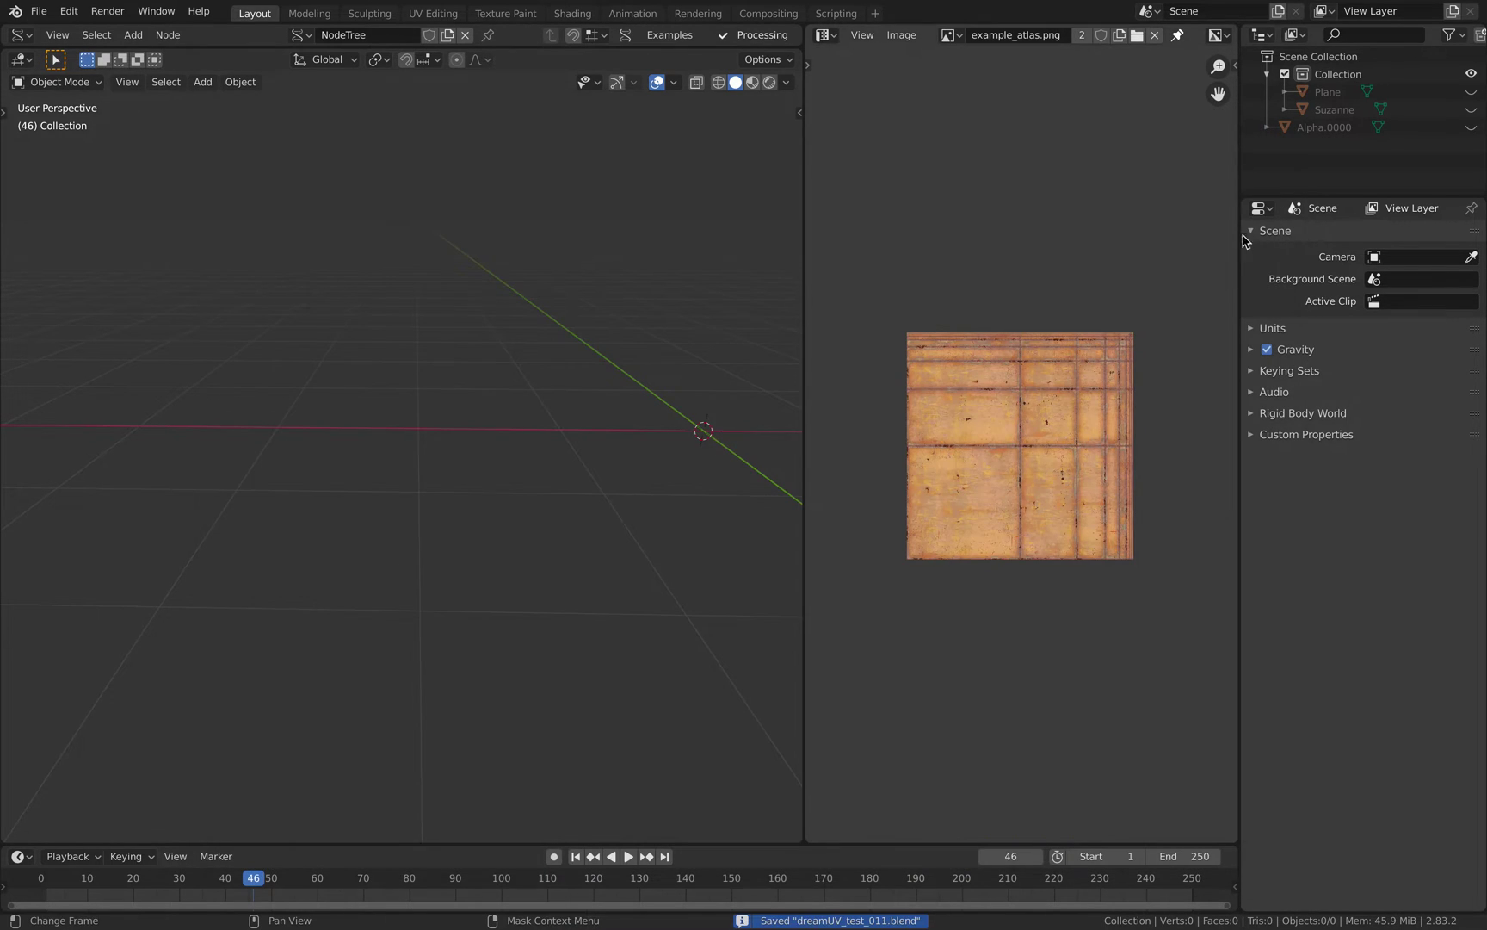
# Unhide Suzanne and the Alpha.0000 insect model, and delete both objects.
pyautogui.click(1471, 109)
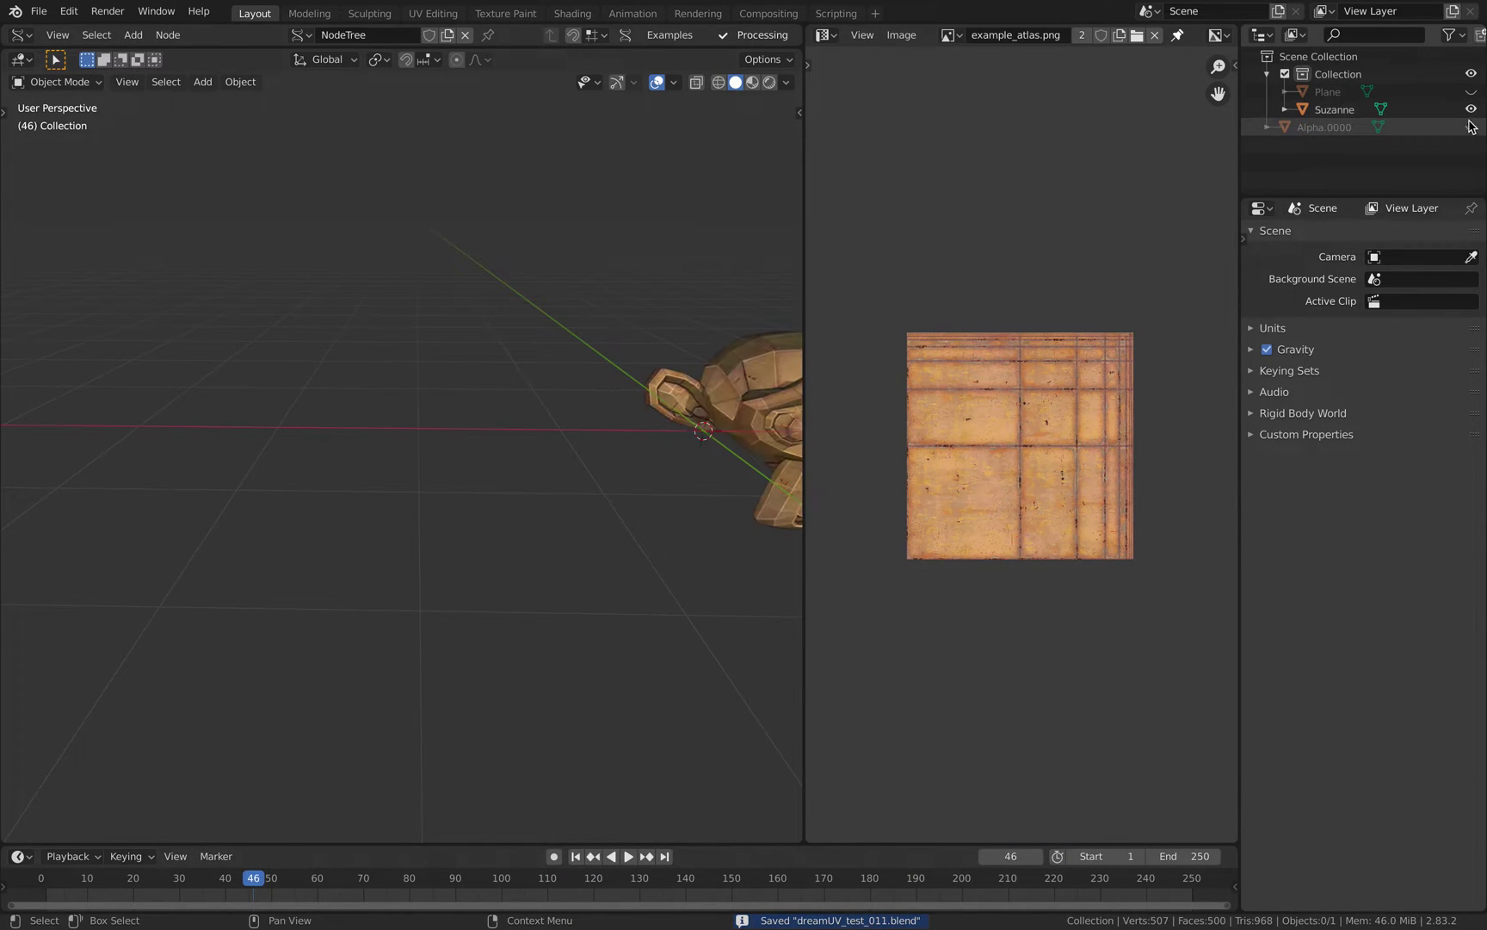
pyautogui.click(1471, 127)
pyautogui.moveTo(681, 335); pyautogui.dragTo(489, 389, button='middle')
pyautogui.click(489, 389)
pyautogui.keyDown('shift'); pyautogui.click(602, 413); pyautogui.keyUp('shift')
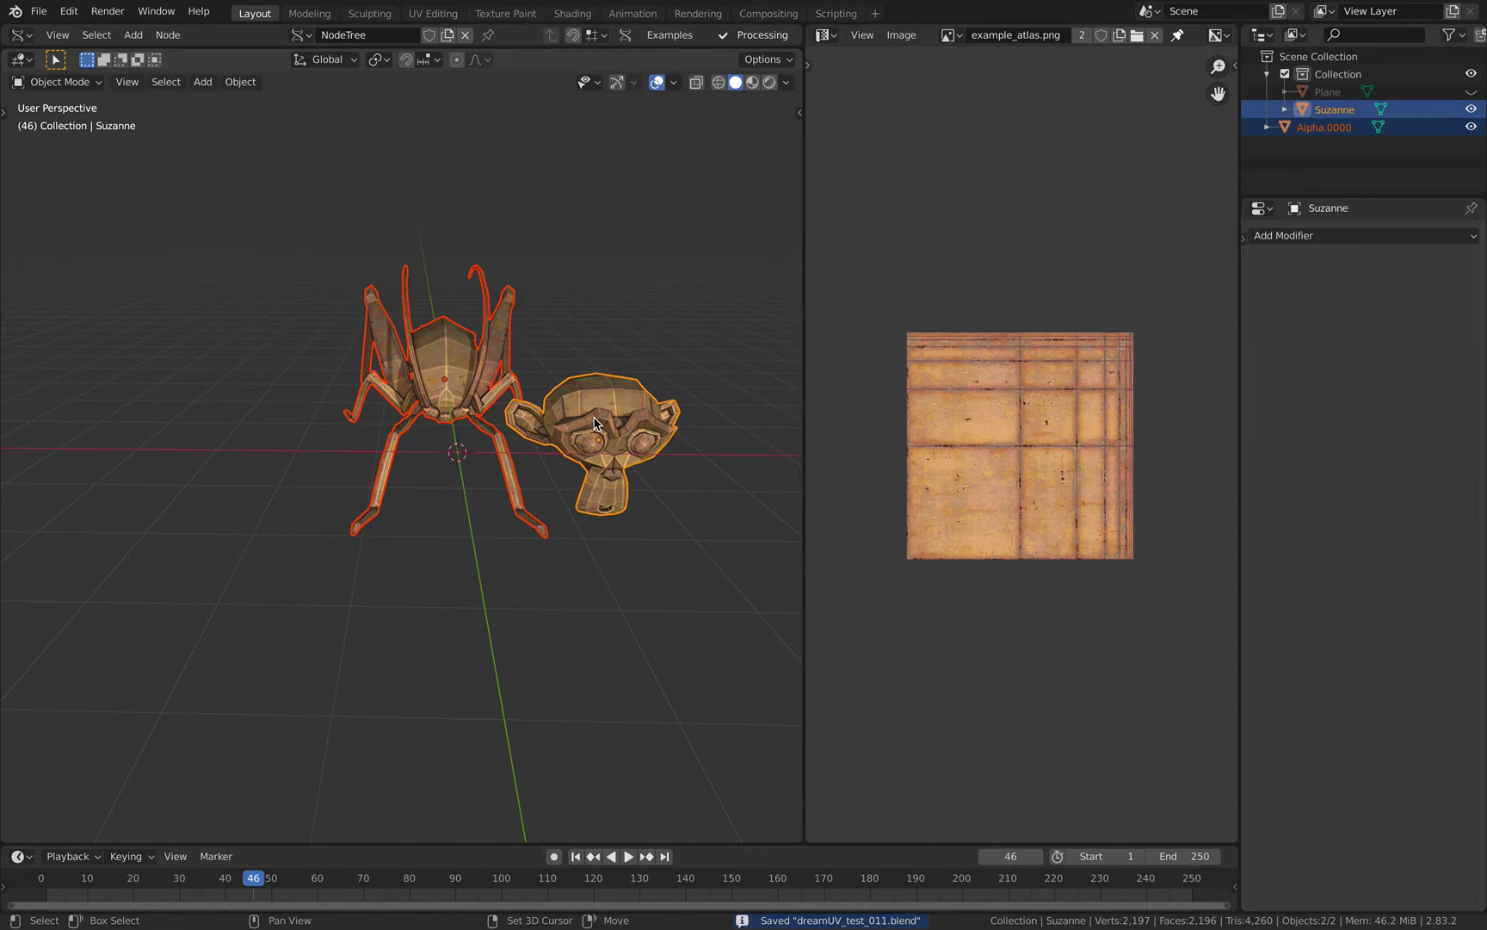
pyautogui.press('Delete')
# Unhide and select the Plane atlas object, and show it in top orthographic view with the navigation gizmo enabled.
pyautogui.click(1471, 91)
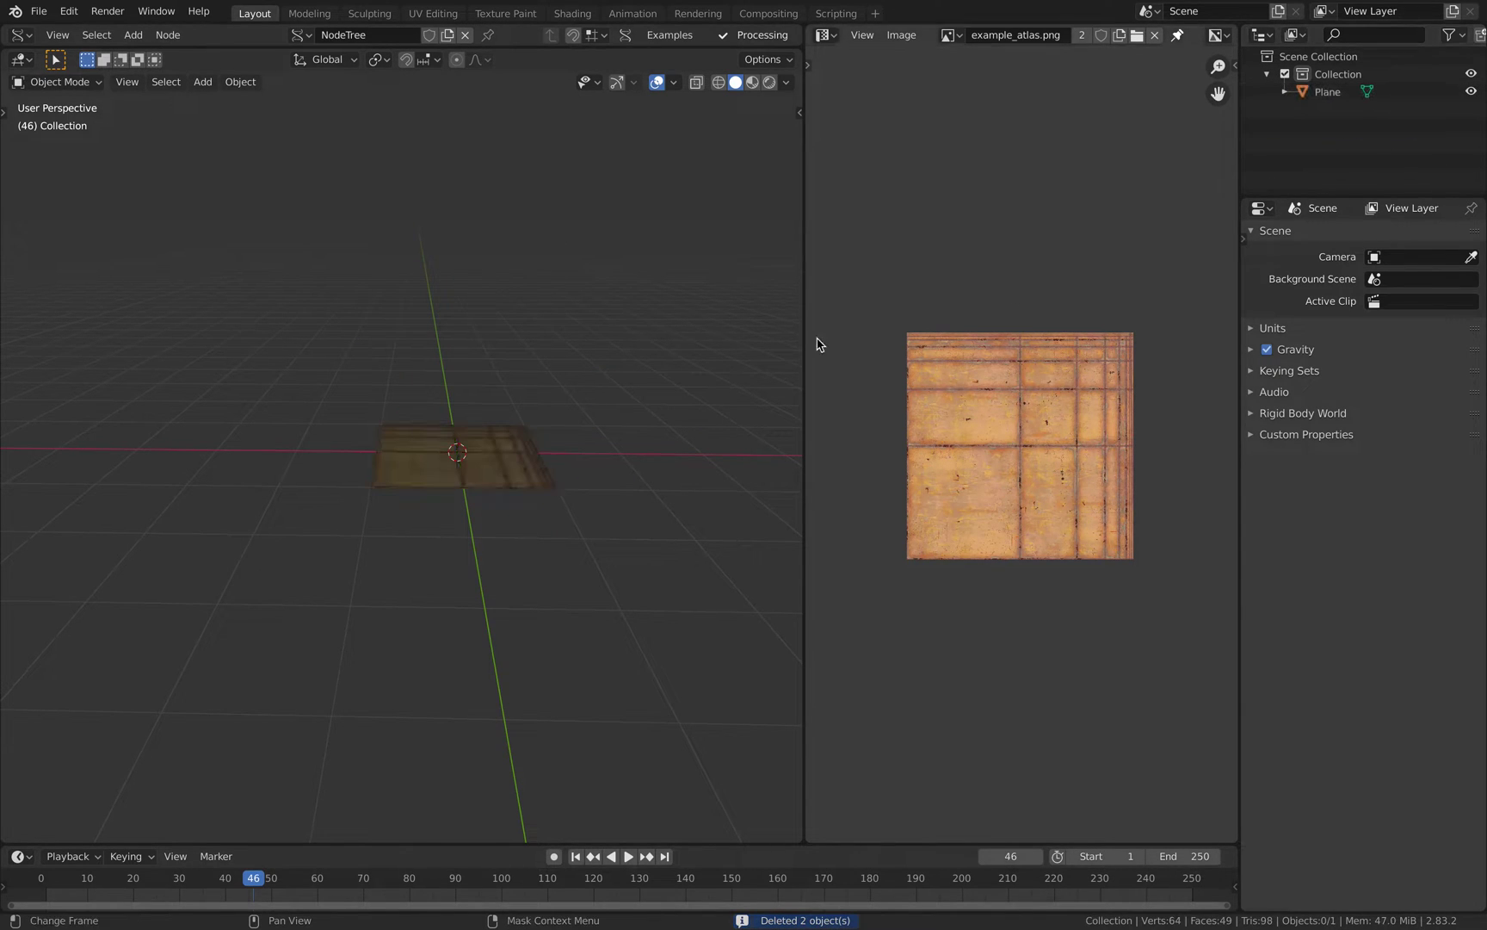
pyautogui.moveTo(820, 335); pyautogui.dragTo(558, 519, button='middle')
pyautogui.click(497, 488)
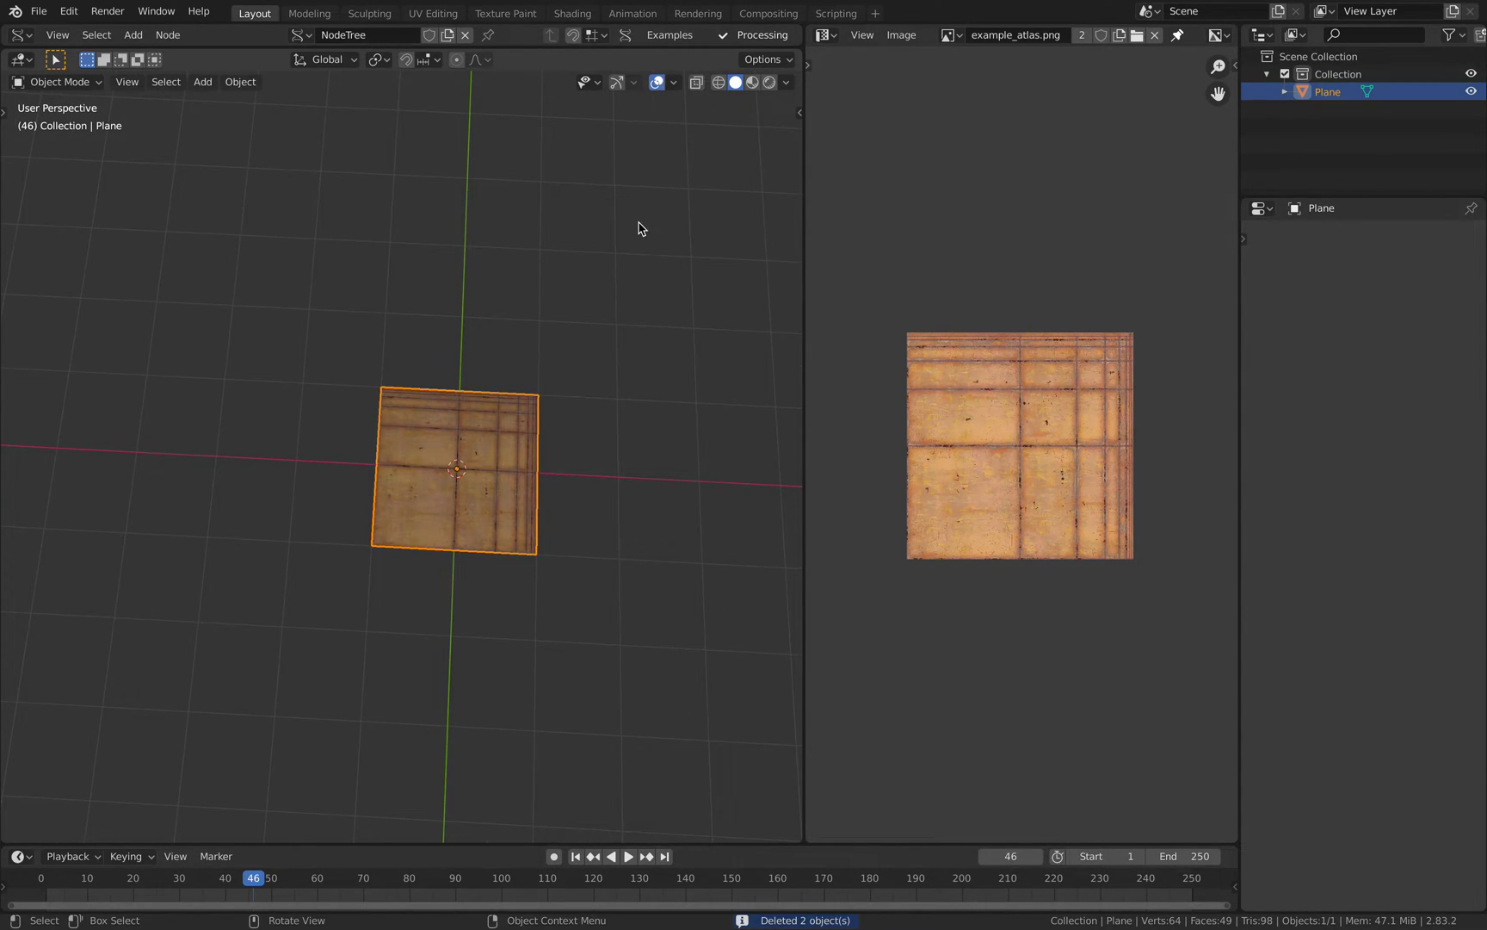
pyautogui.moveTo(639, 228); pyautogui.dragTo(613, 78, button='middle')
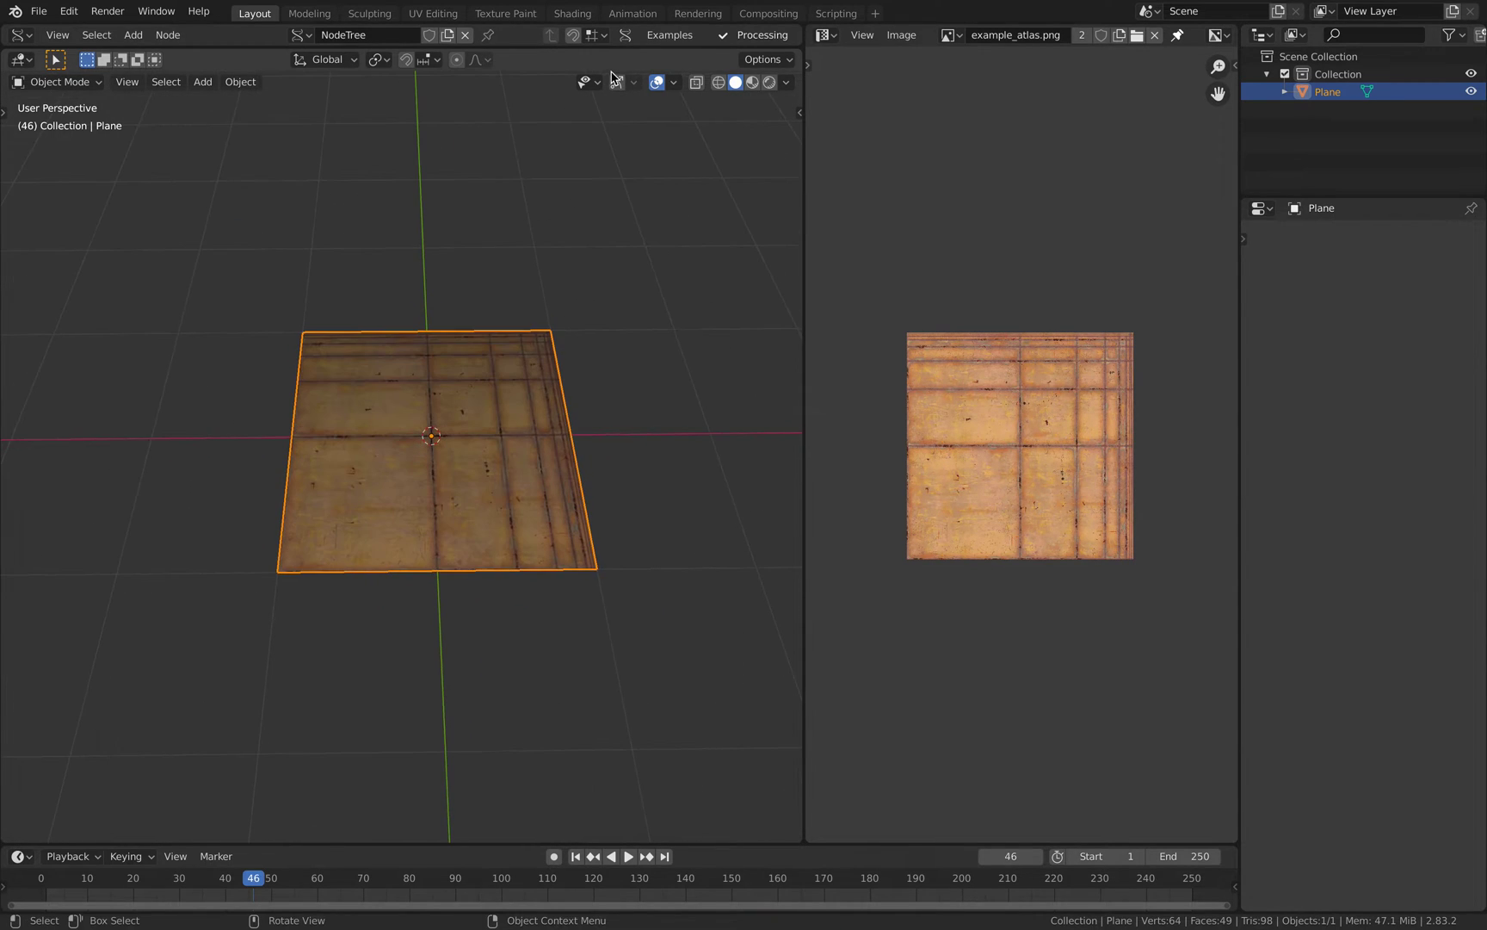
pyautogui.click(758, 129)
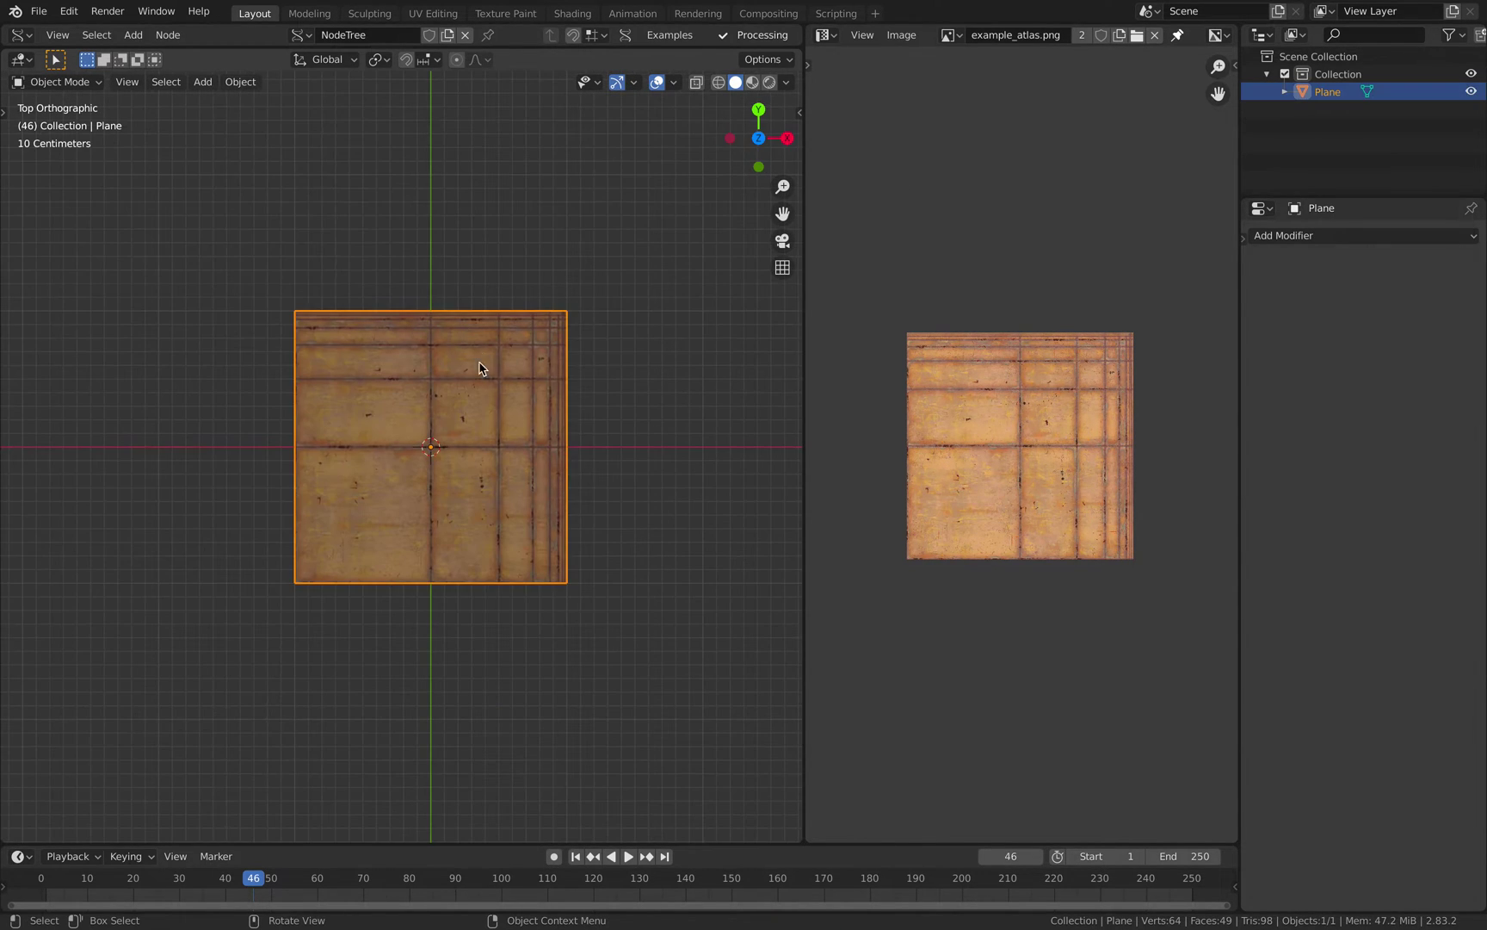
# Enter Edit Mode on the Plane and deselect all of its faces.
pyautogui.scroll(2, 484, 383)
pyautogui.press('Tab')
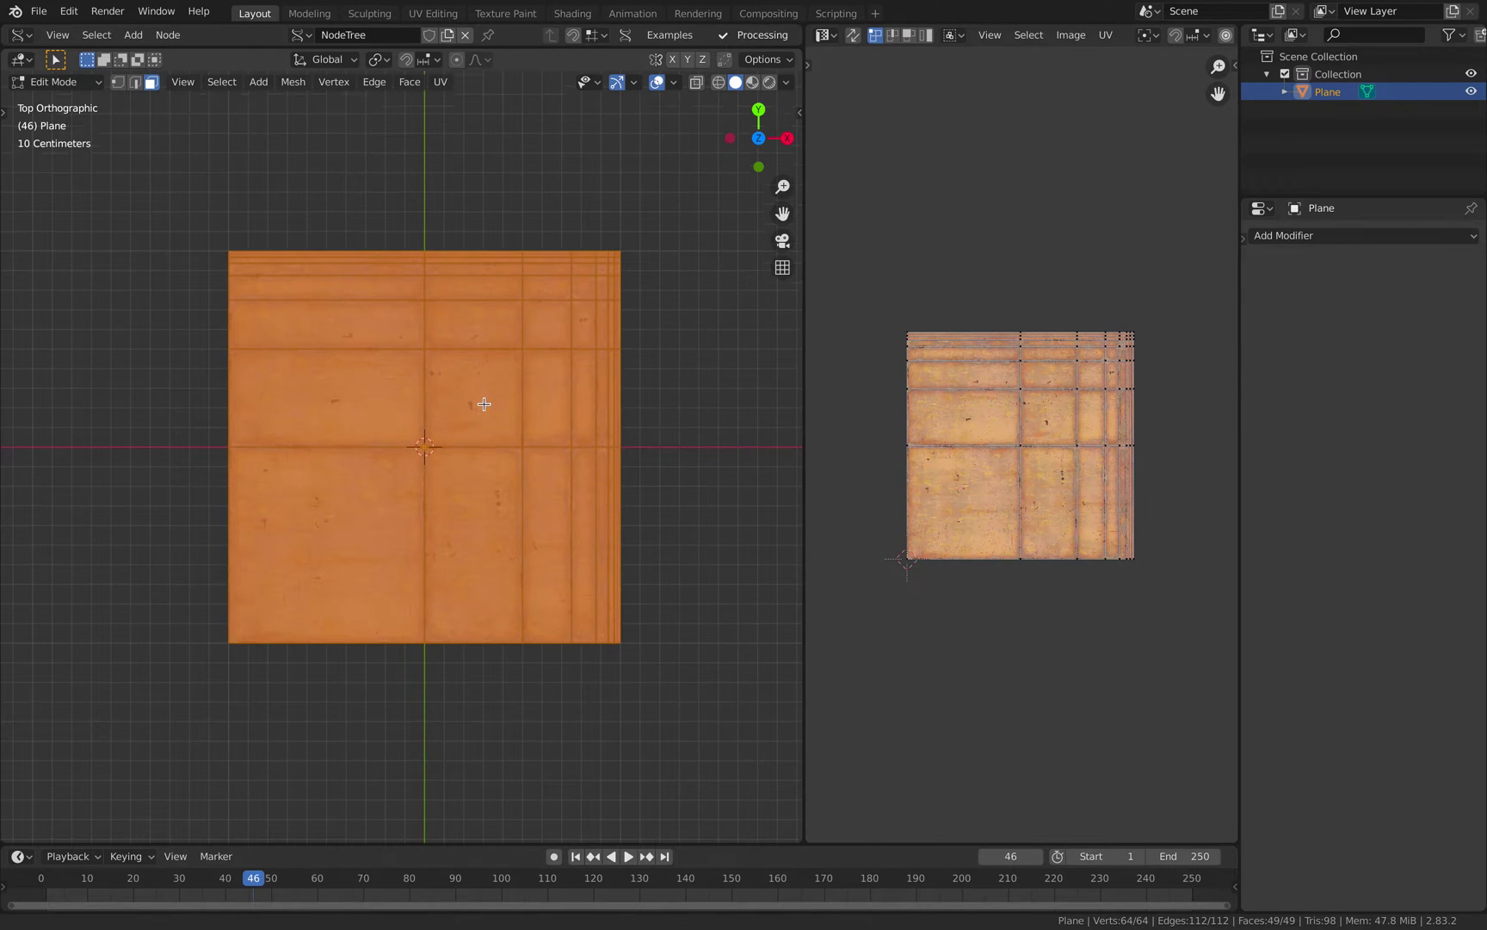
pyautogui.scroll(2, 478, 404)
pyautogui.hotkey('alt', 'a')
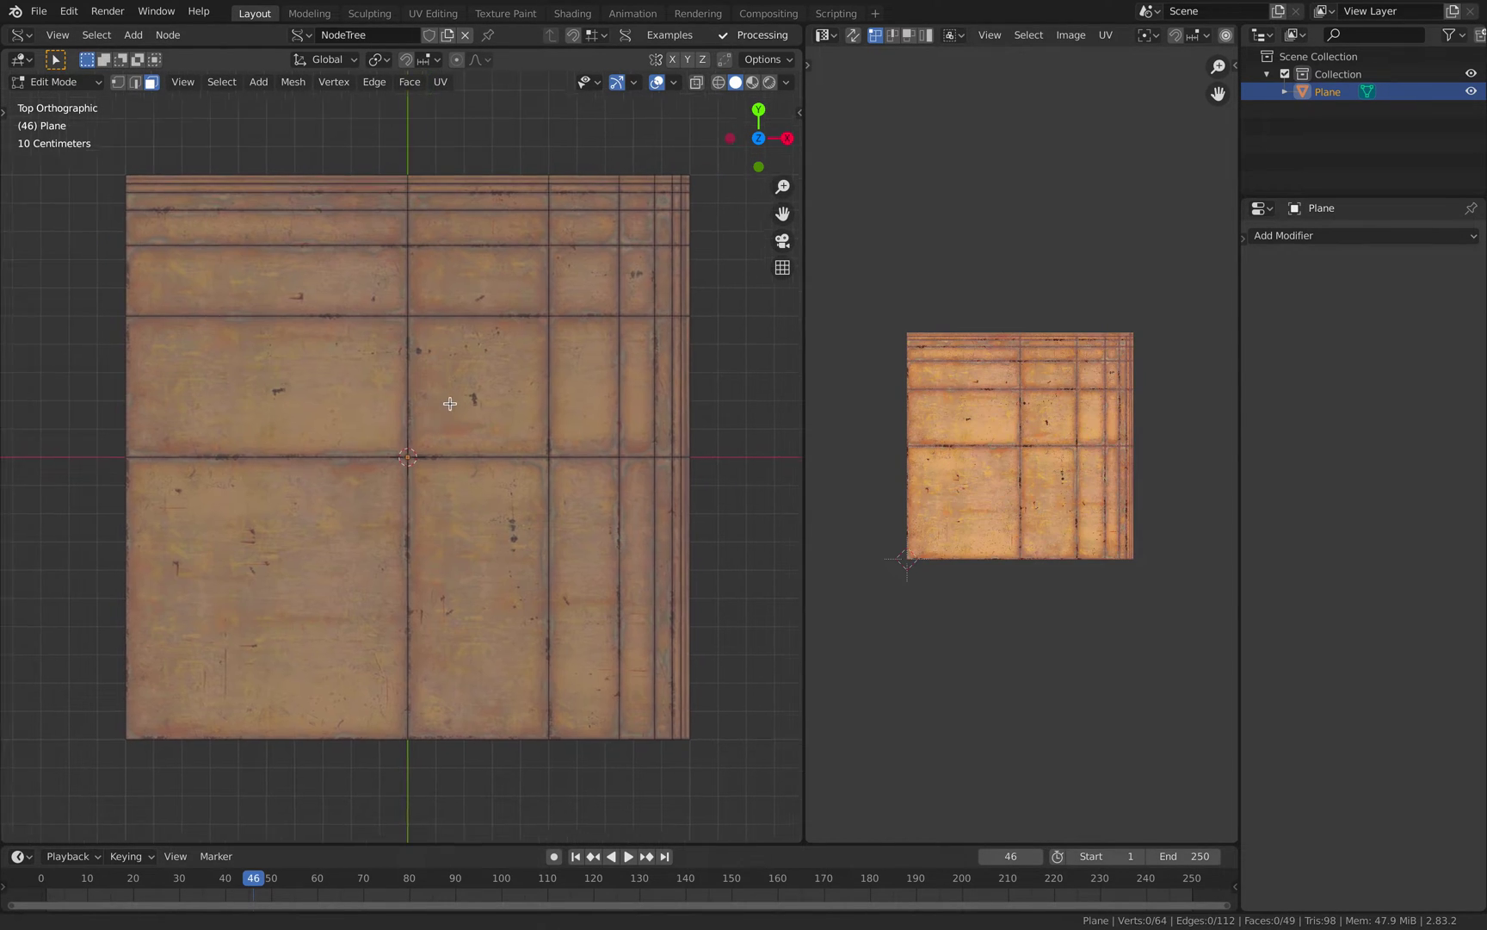
# Examine how the Plane's face divisions line up with the panels of the atlas texture, especially the narrow strips near the corner.
pyautogui.scroll(3, 449, 404)
pyautogui.scroll(-3, 416, 370)
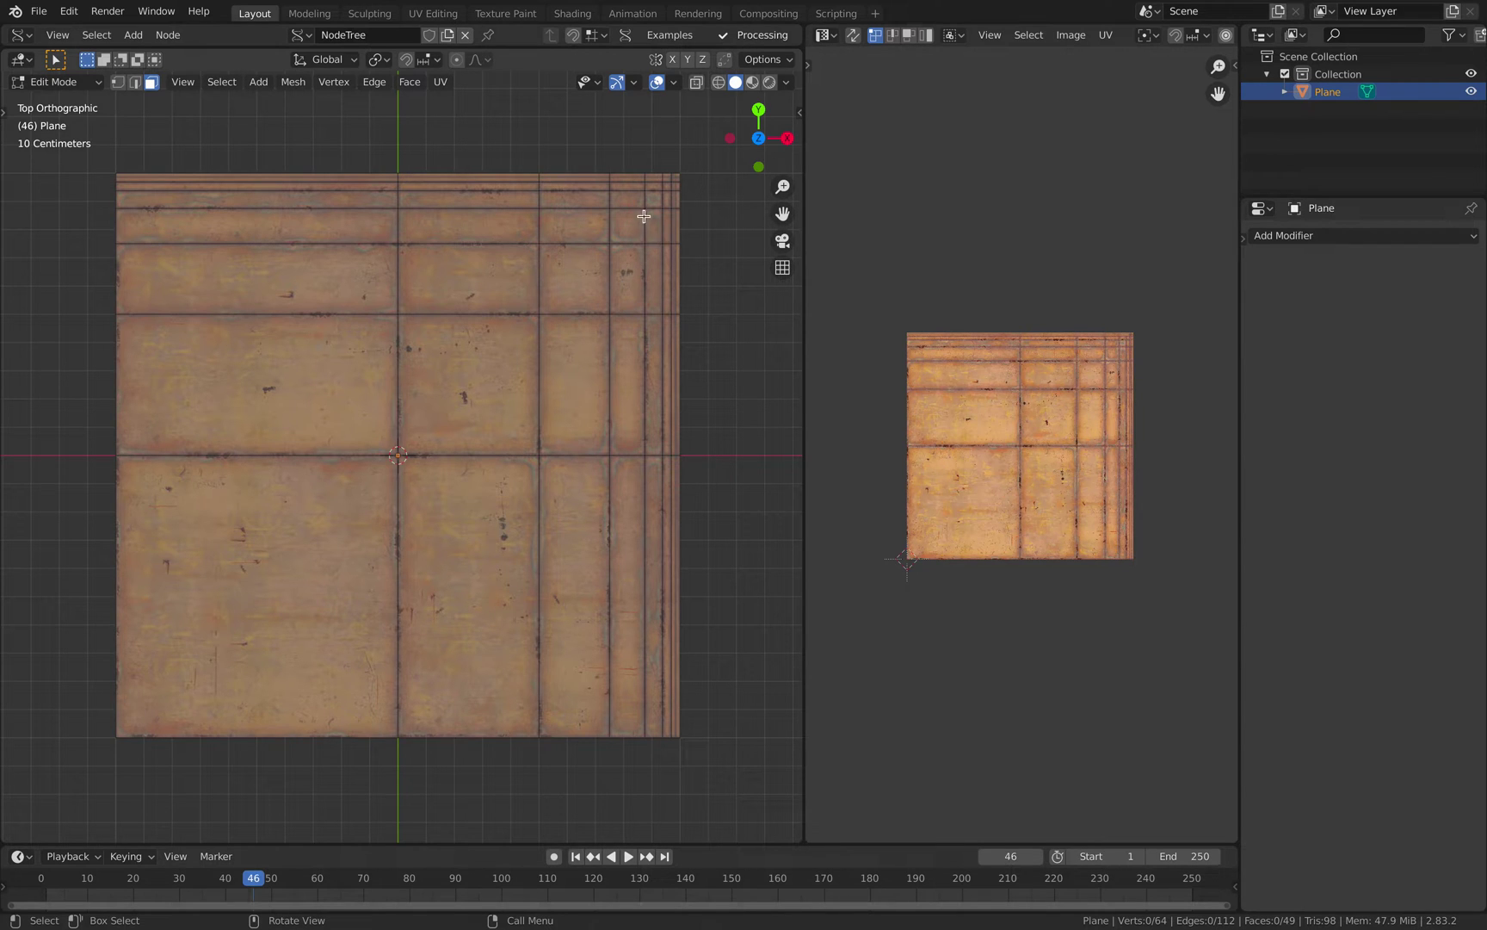
pyautogui.scroll(2, 607, 263)
pyautogui.scroll(-3, 536, 258)
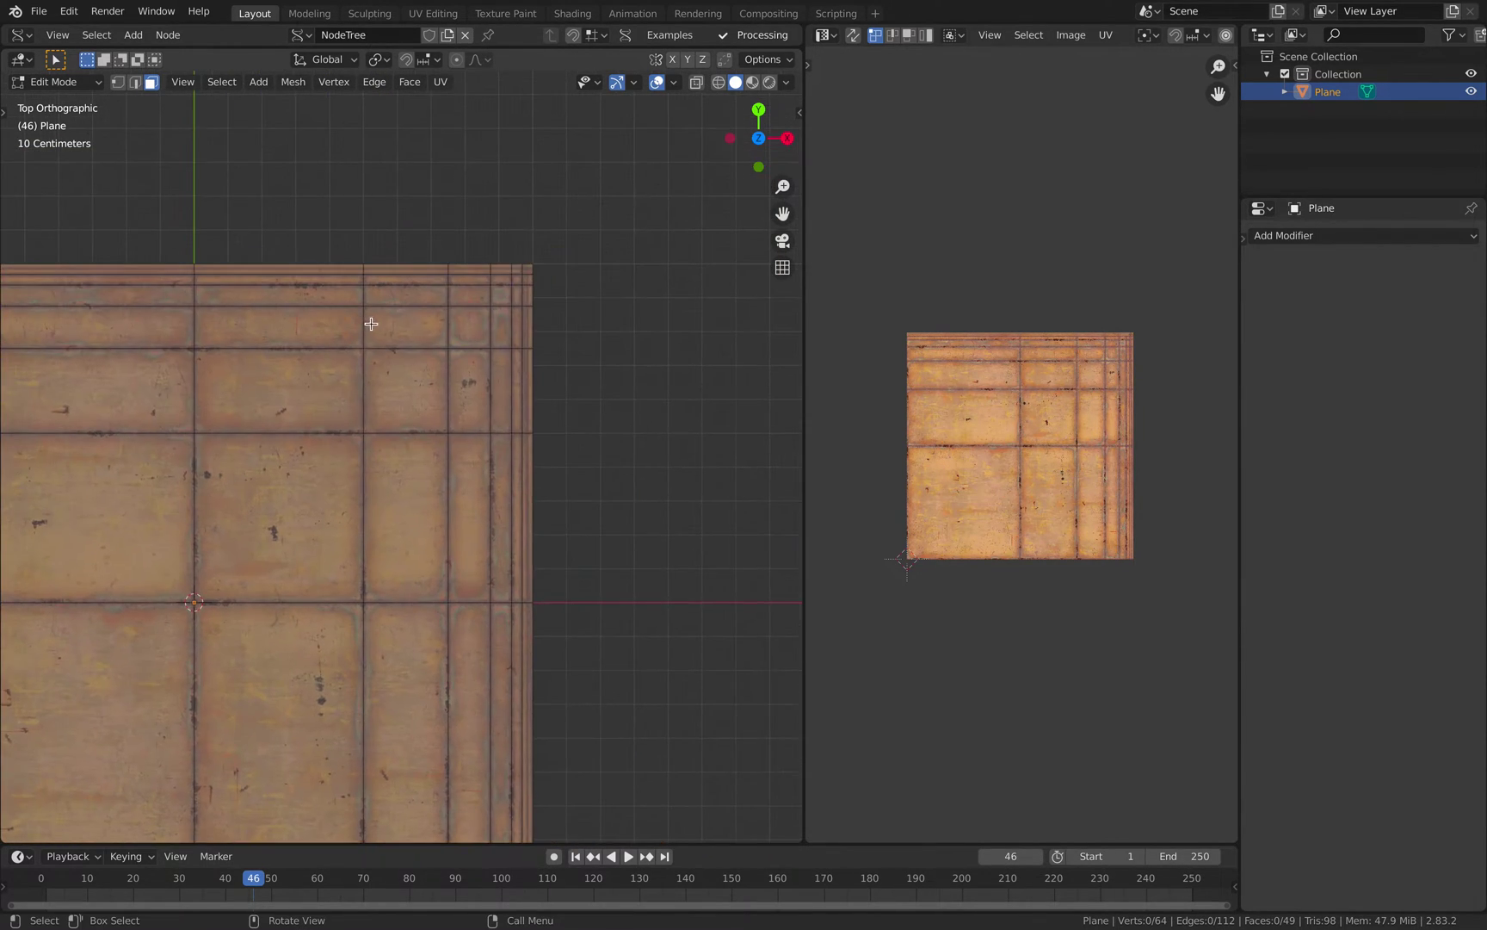
pyautogui.scroll(3, 373, 321)
pyautogui.scroll(-1, 373, 321)
pyautogui.keyDown('shift'); pyautogui.moveTo(436, 314); pyautogui.dragTo(575, 309, button='middle'); pyautogui.keyUp('shift')
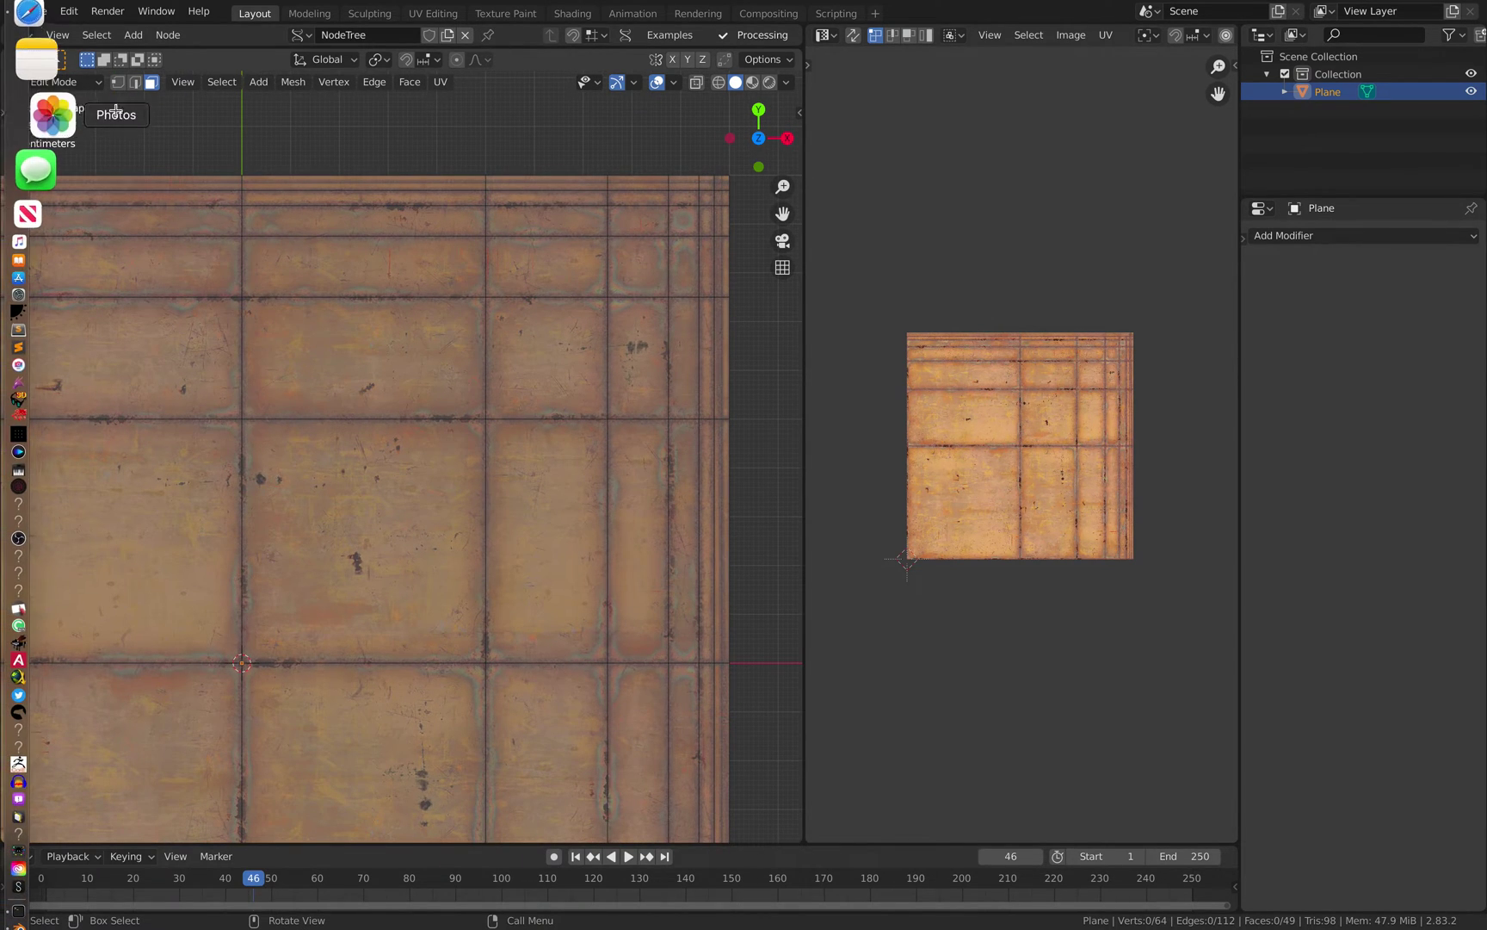
pyautogui.click(18, 114)
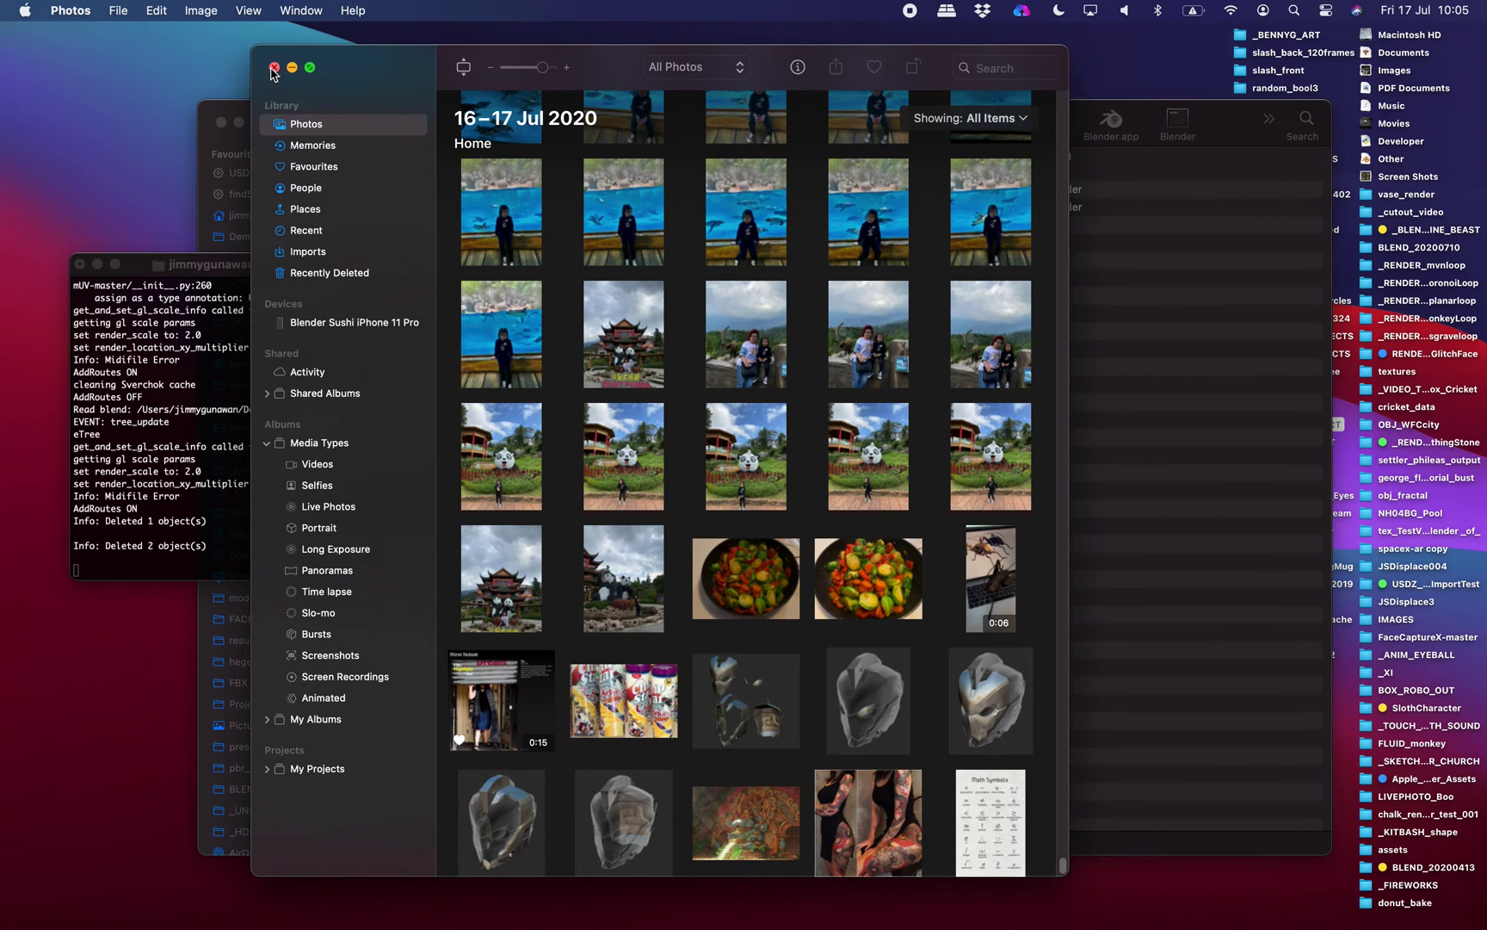
pyautogui.click(273, 67)
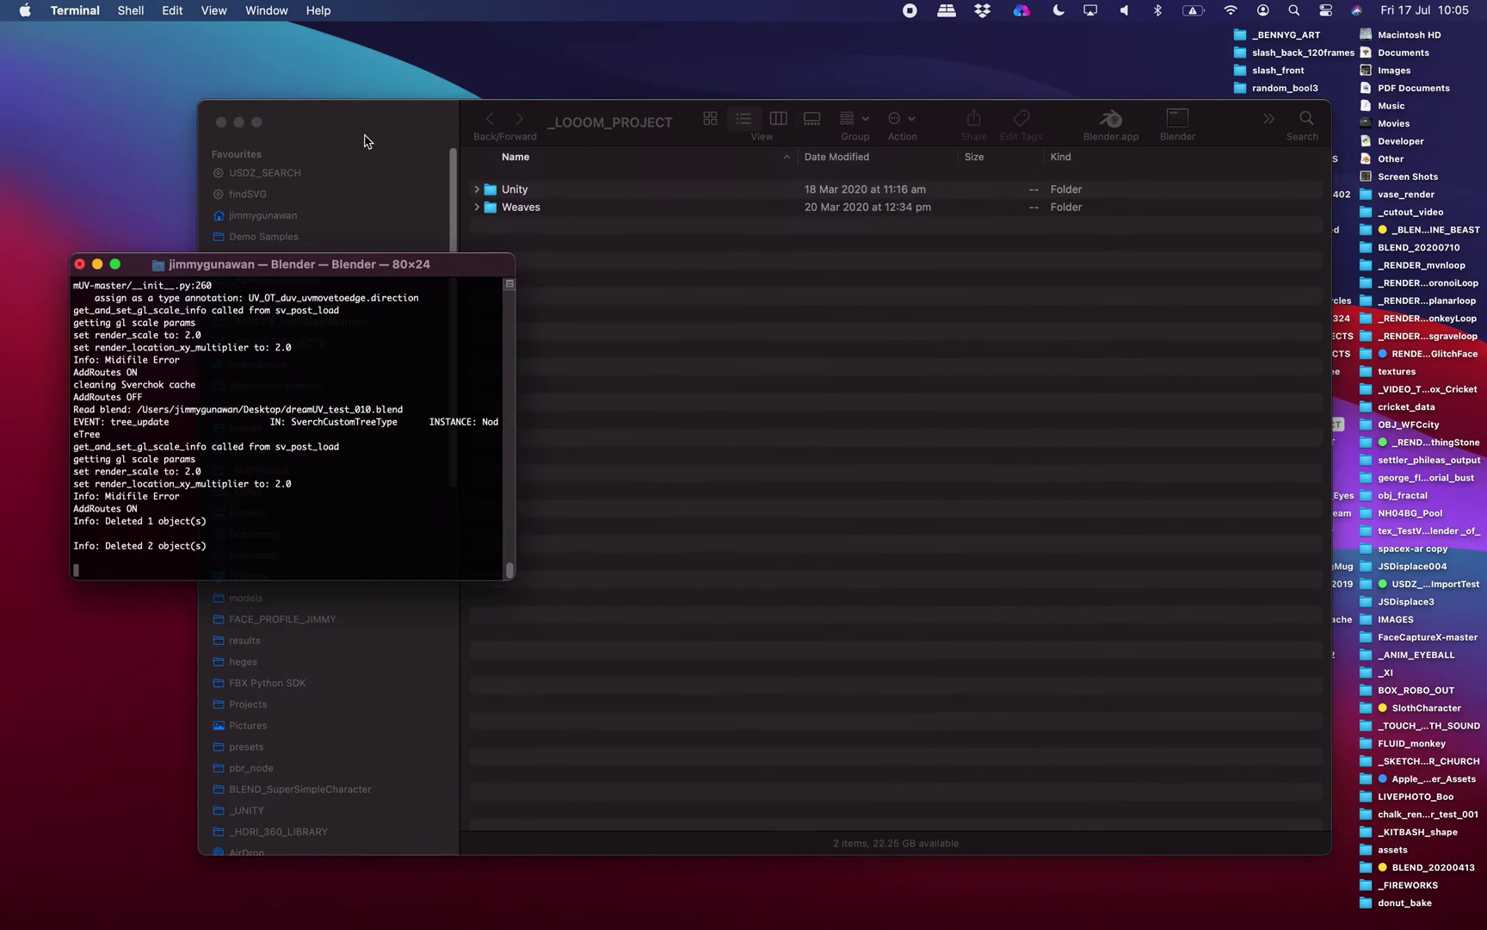
pyautogui.hotkey('ctrl', 'Right')
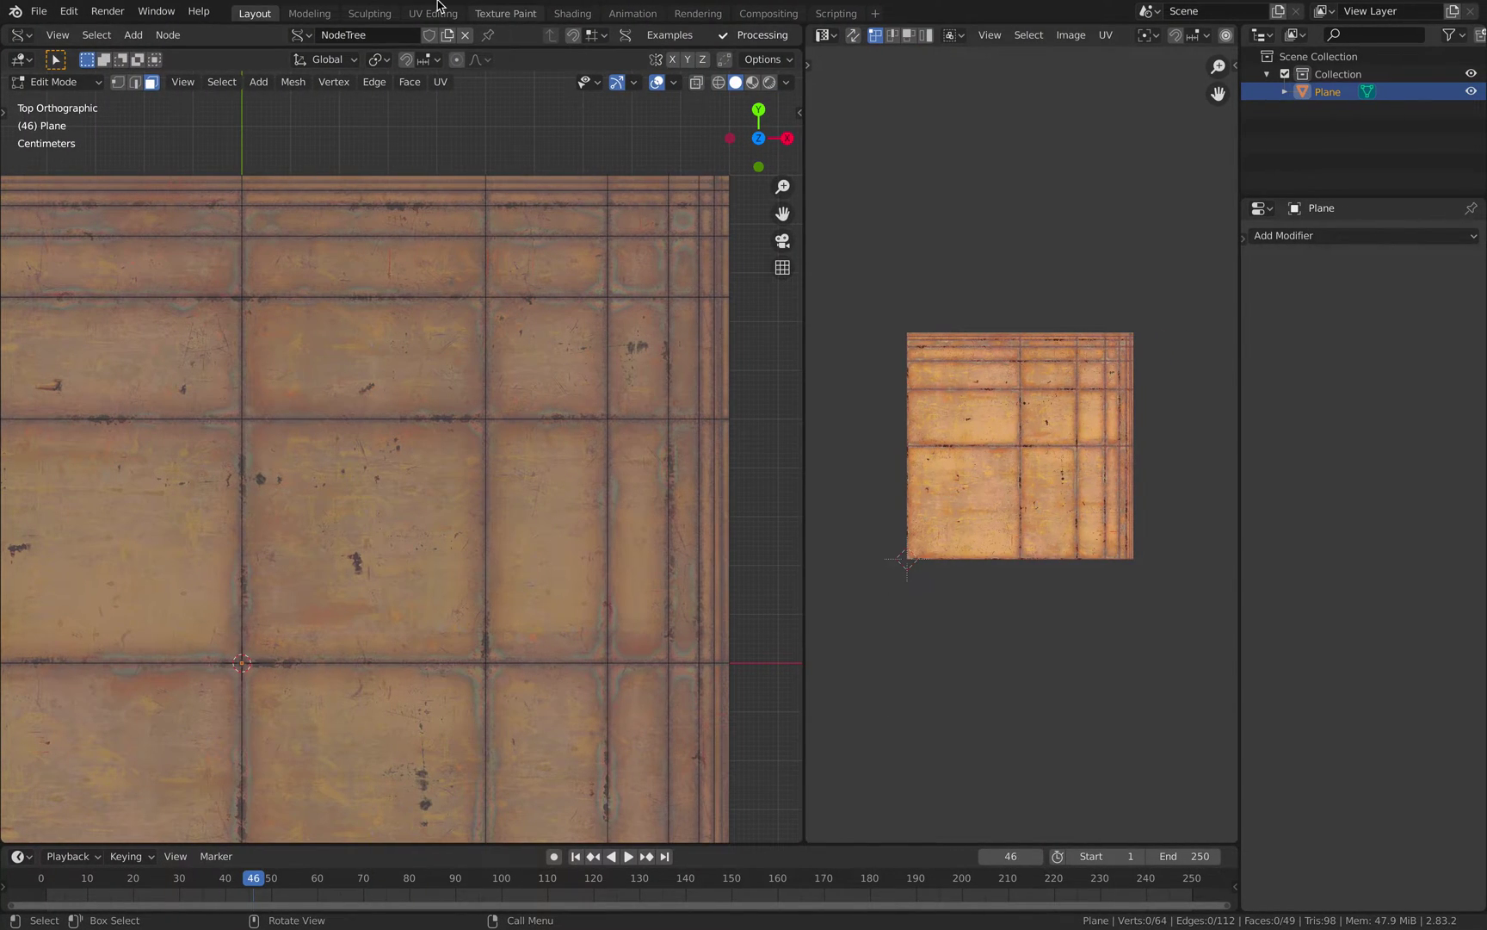
pyautogui.moveTo(95, 2)
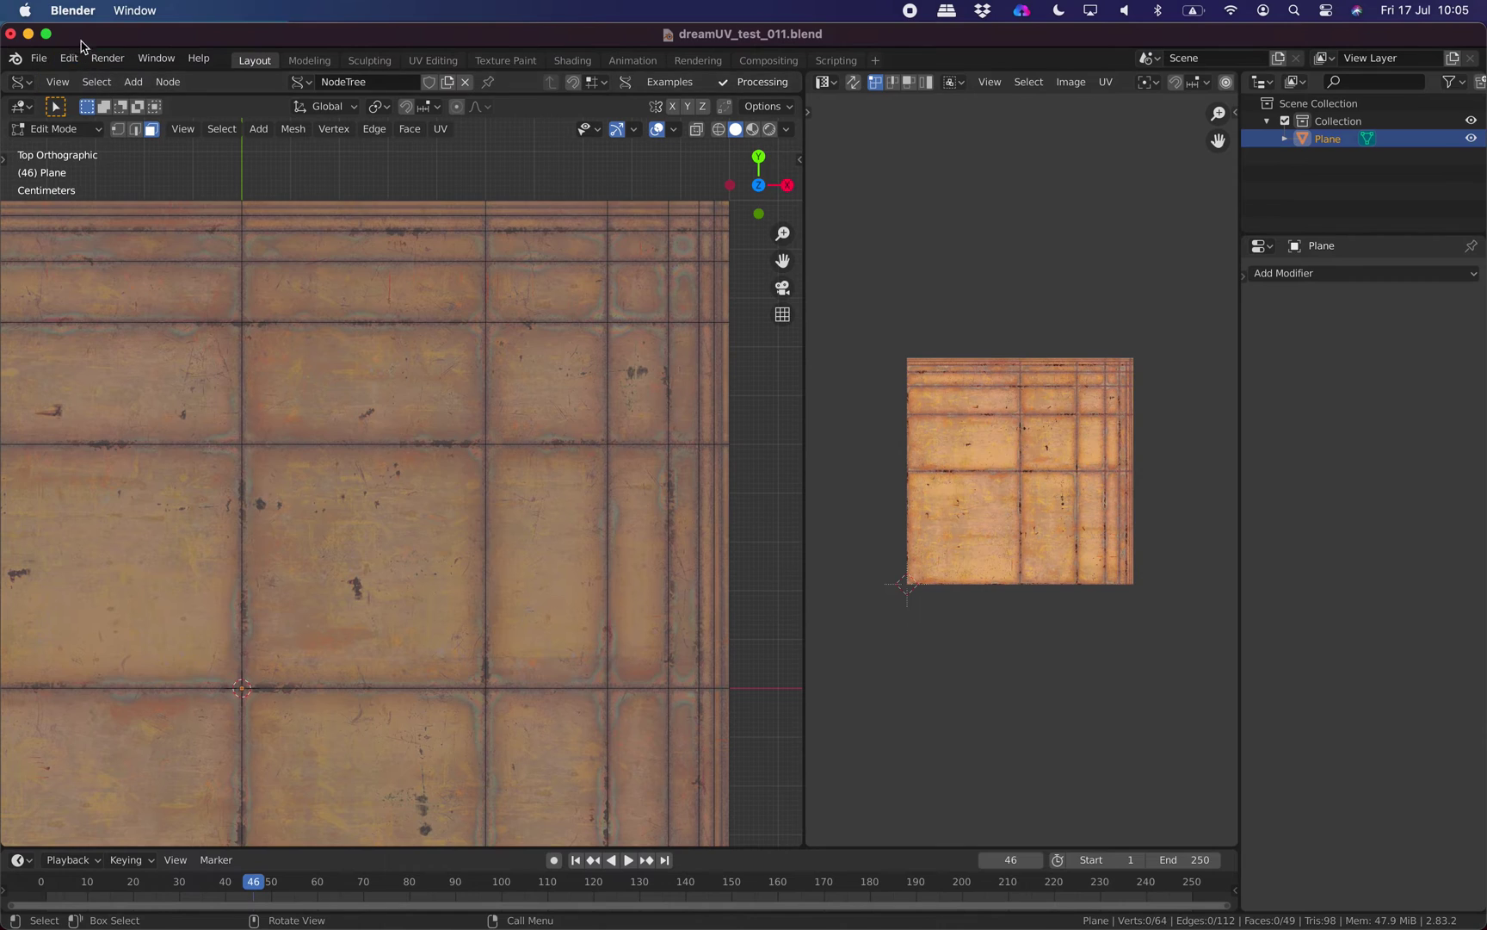
# Add a centred loop cut along the Plane's outermost horizontal strip and another along its outermost vertical strip.
pyautogui.click(46, 32)
pyautogui.click(31, 161)
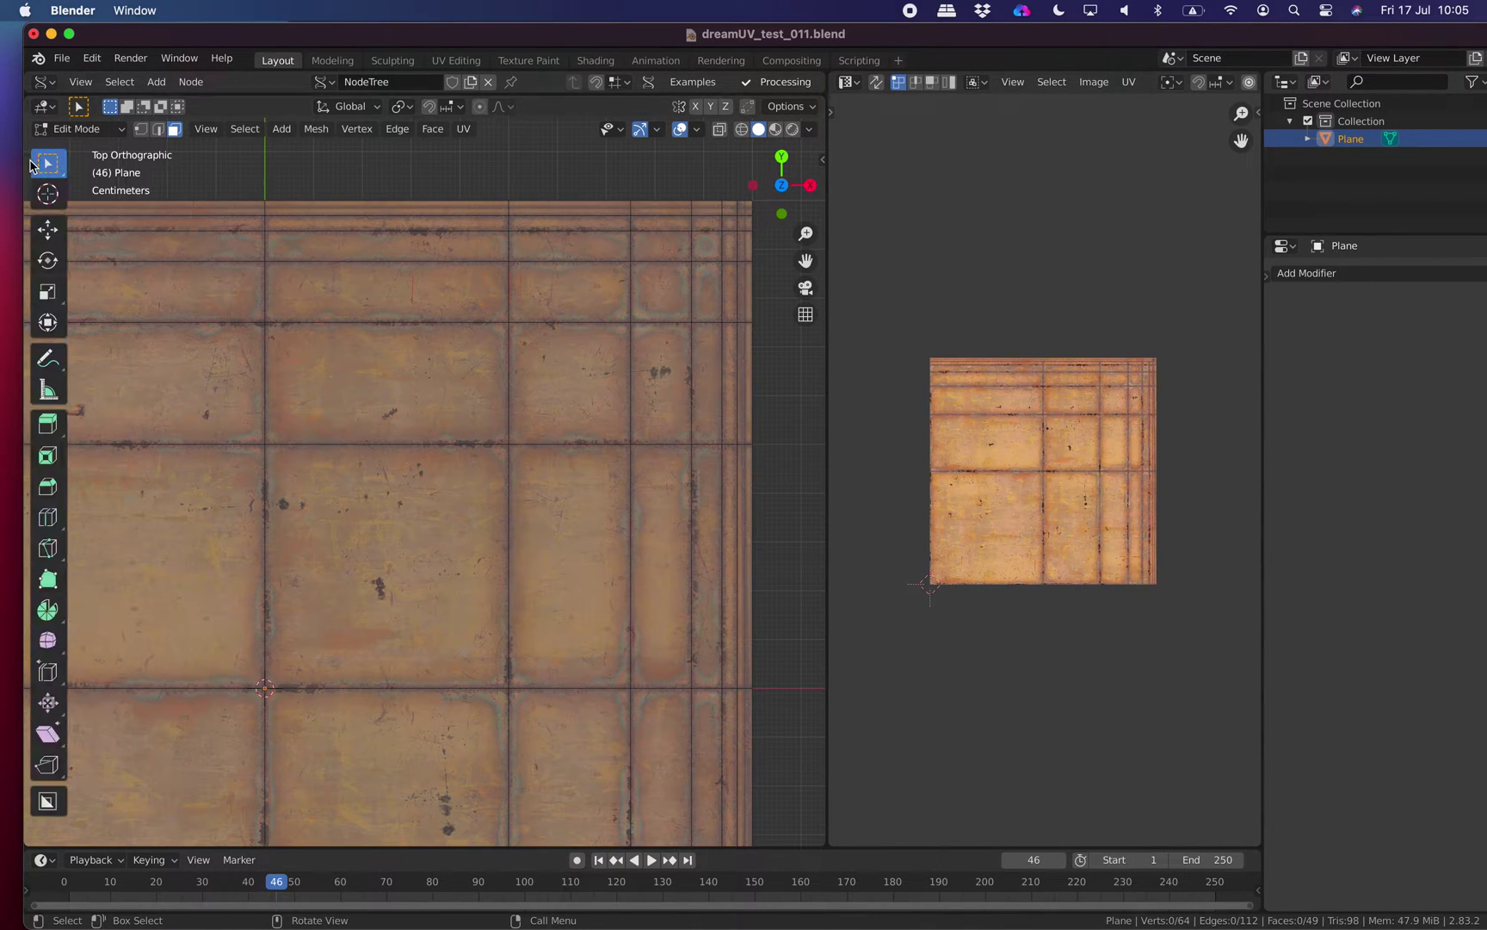
pyautogui.click(50, 521)
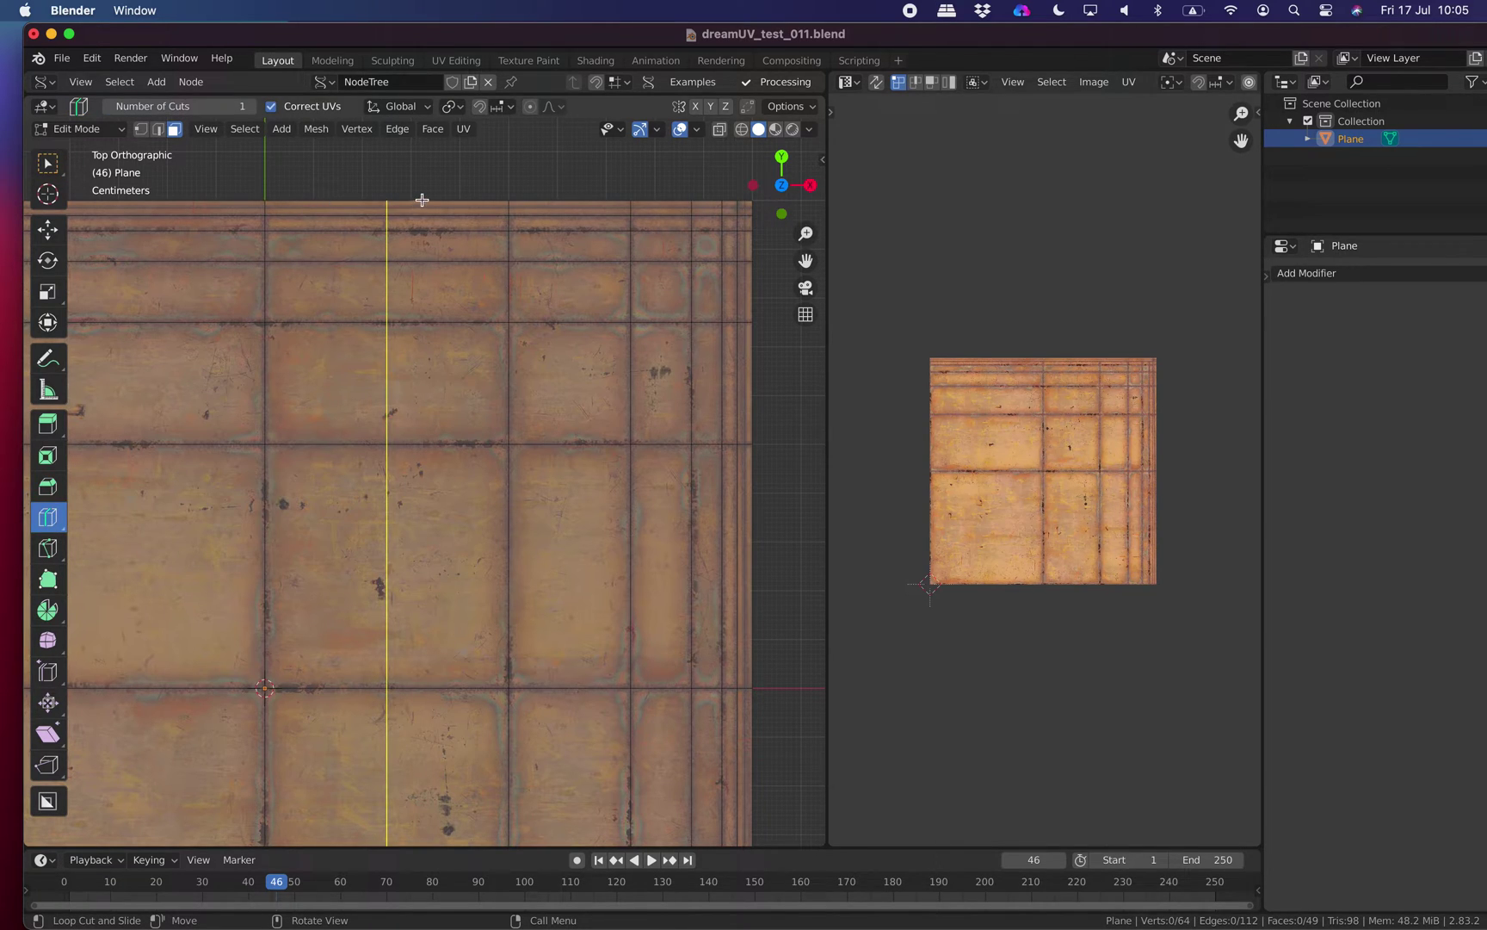
pyautogui.click(47, 162)
pyautogui.click(331, 200)
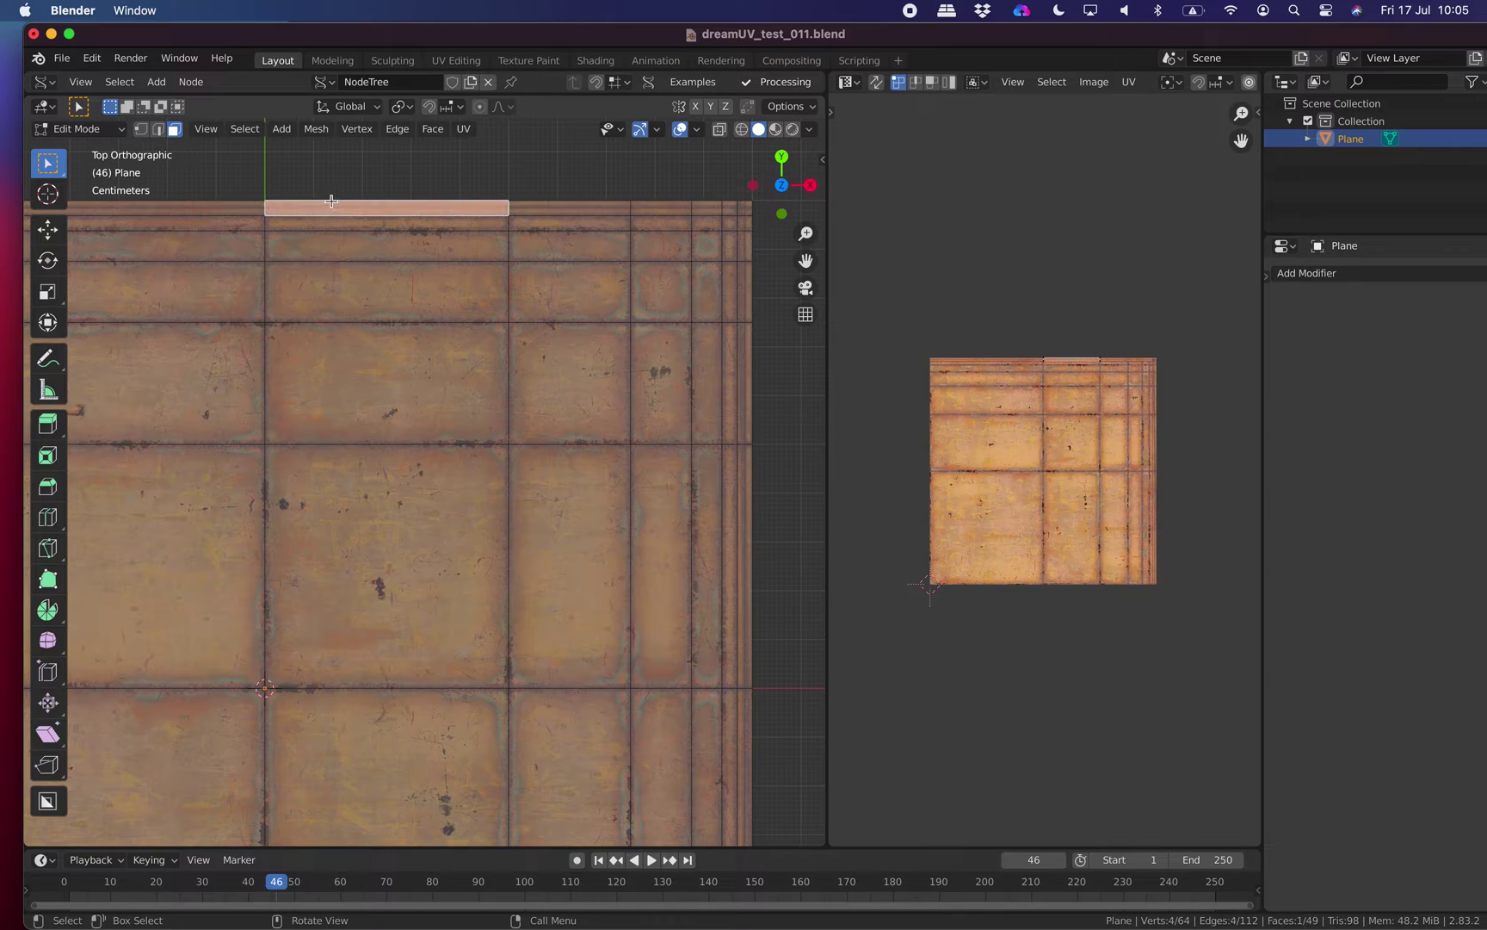
pyautogui.click(57, 519)
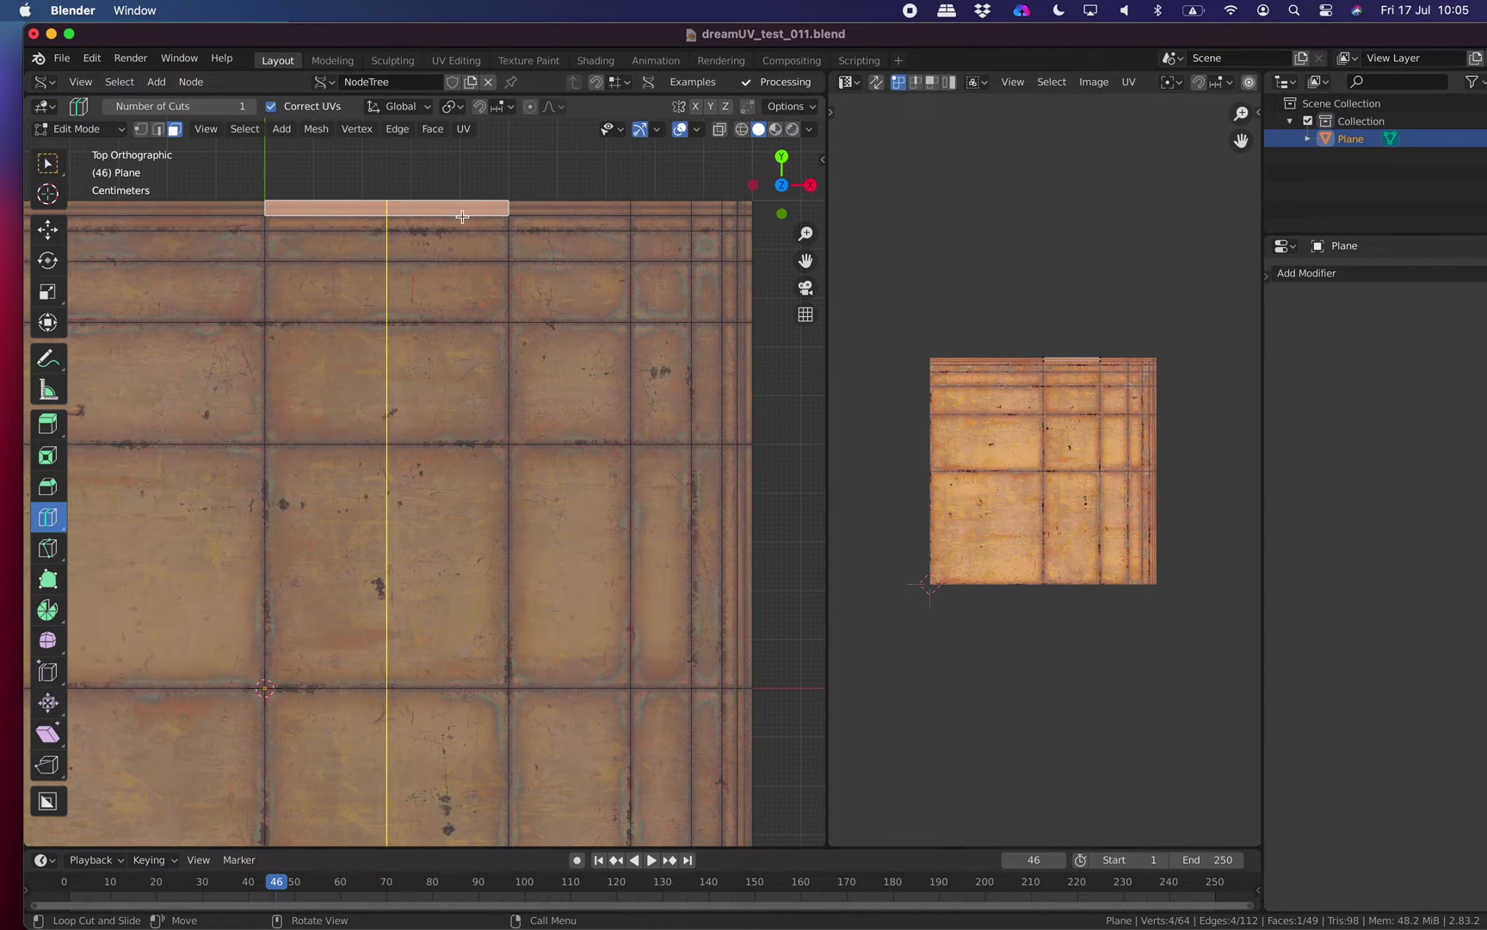
pyautogui.click(253, 207)
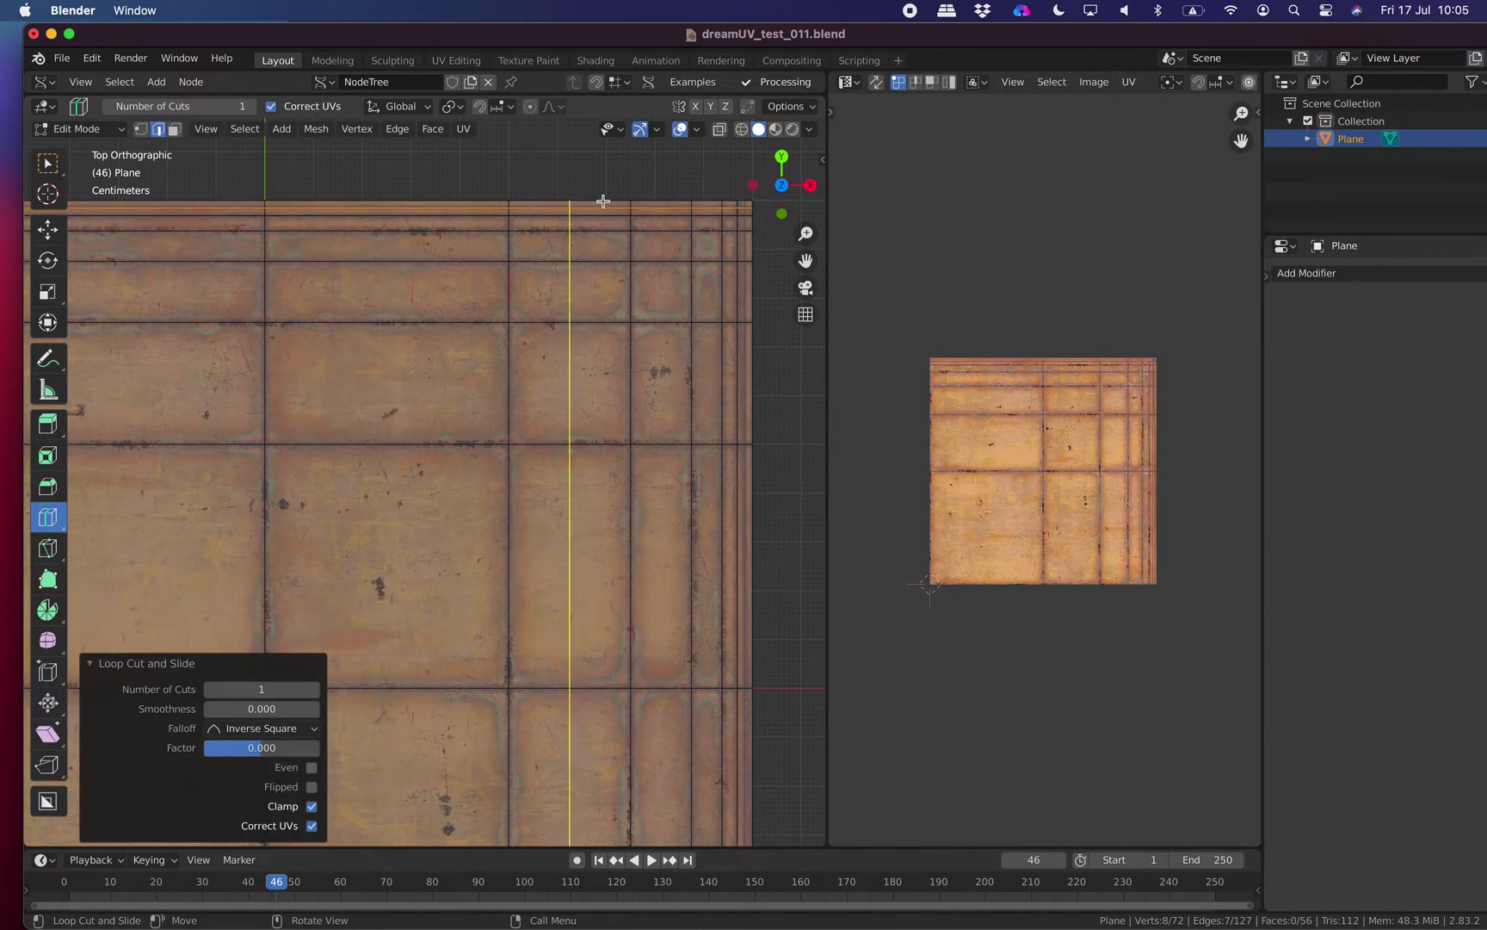
pyautogui.click(744, 211)
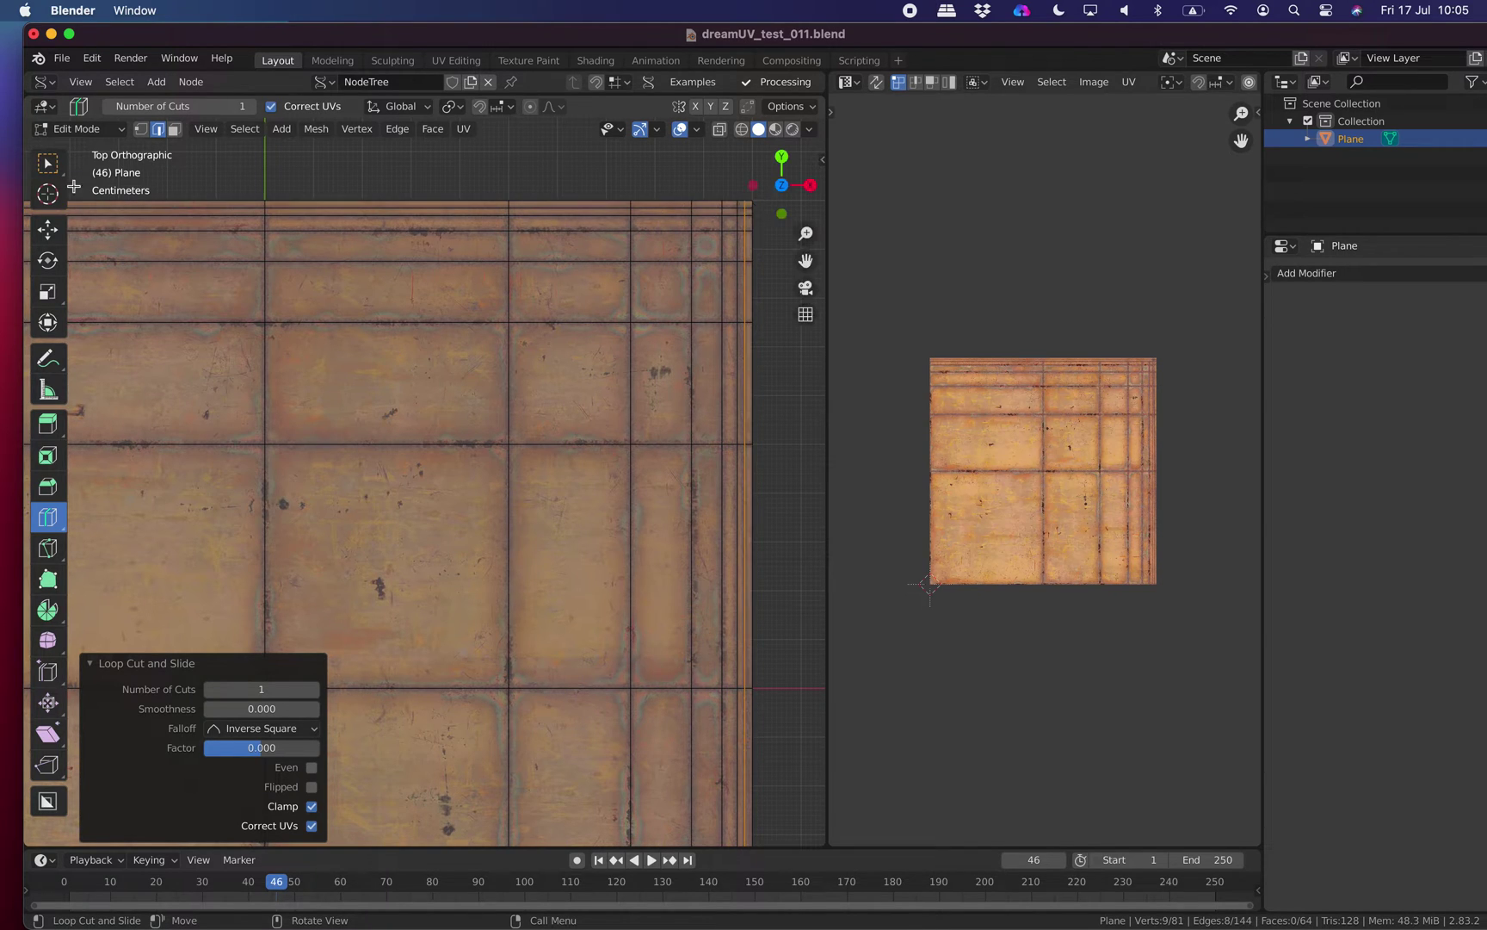
# Return the Plane to Object Mode with the selection tool active, and save the file.
pyautogui.click(47, 162)
pyautogui.click(77, 128)
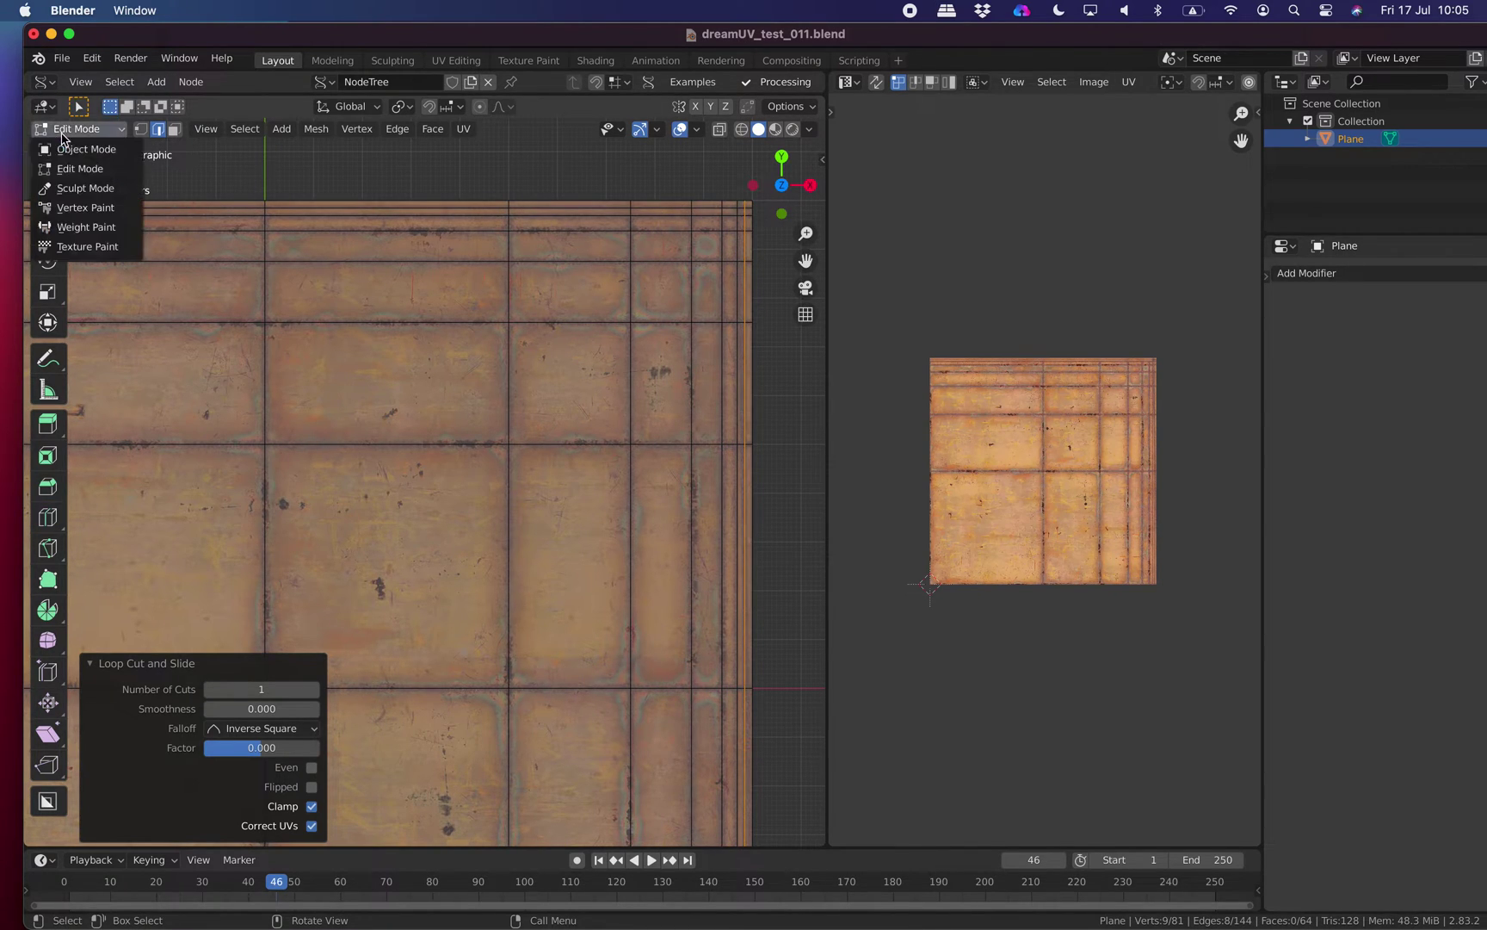
pyautogui.click(134, 153)
pyautogui.click(399, 176)
pyautogui.scroll(-6, 292, 355)
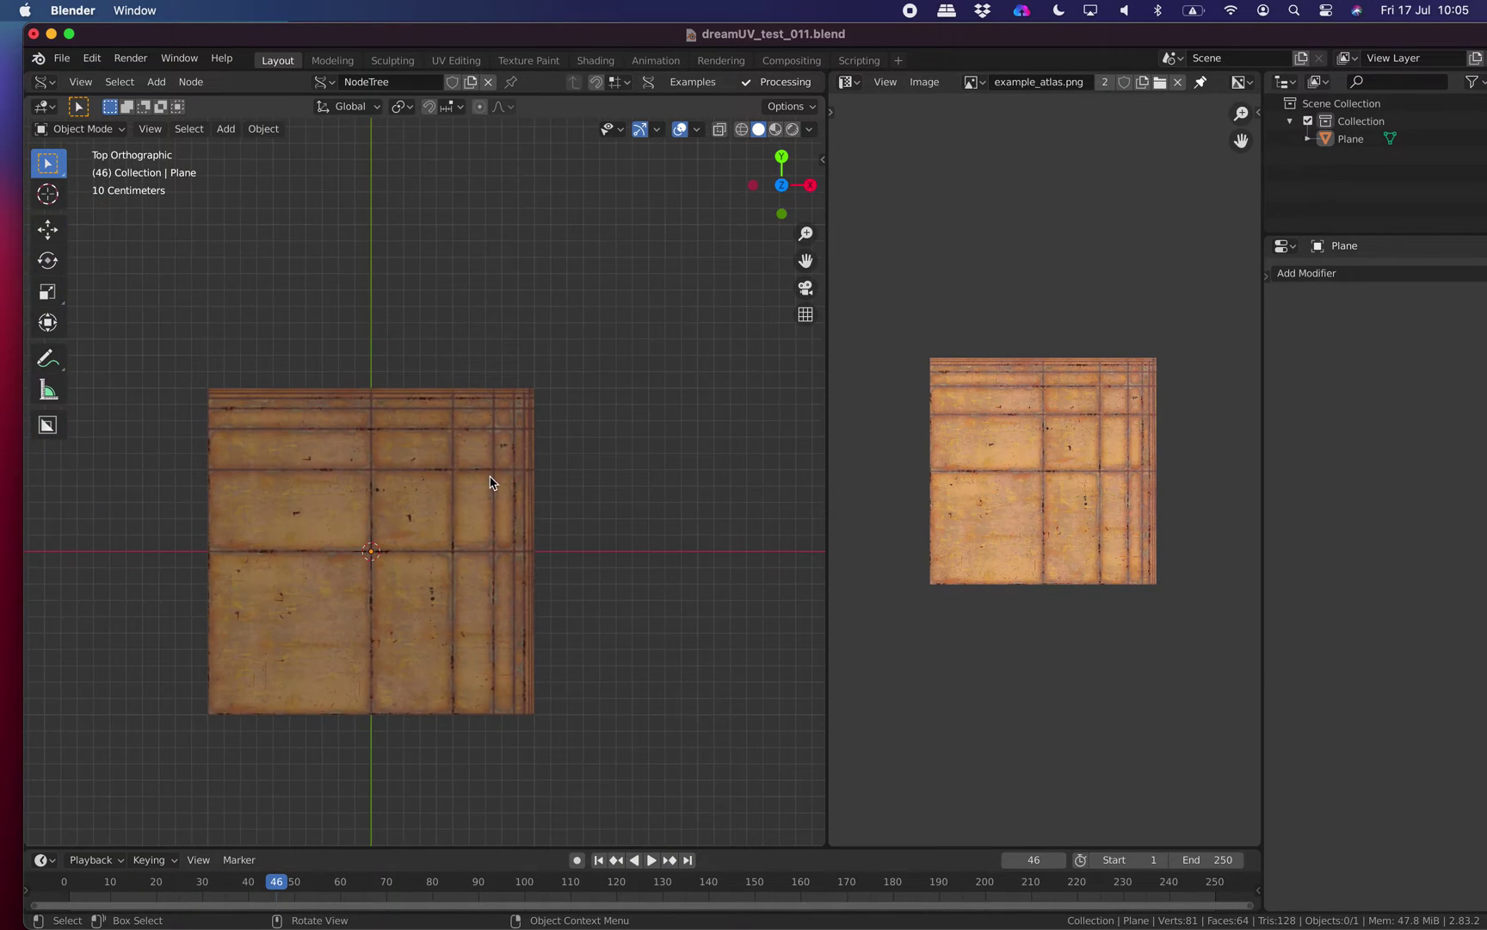
pyautogui.keyDown('shift'); pyautogui.moveTo(491, 485); pyautogui.dragTo(578, 407, button='middle'); pyautogui.keyUp('shift')
pyautogui.click(553, 404)
pyautogui.press('super+s')
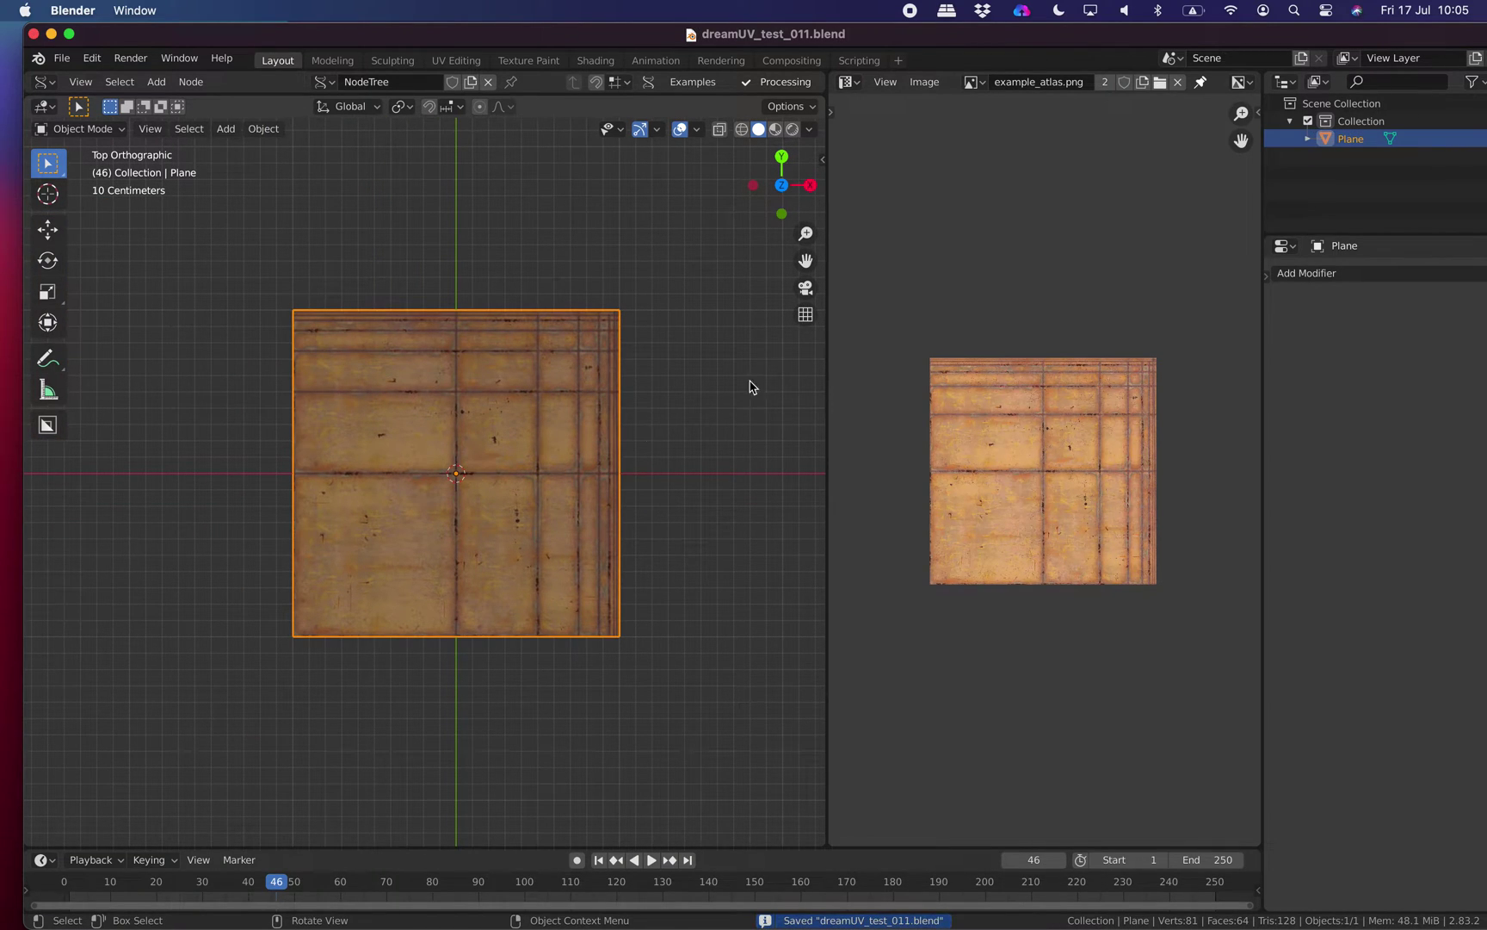
# Check the Plane's location, rotation, scale and dimensions.
pyautogui.click(822, 160)
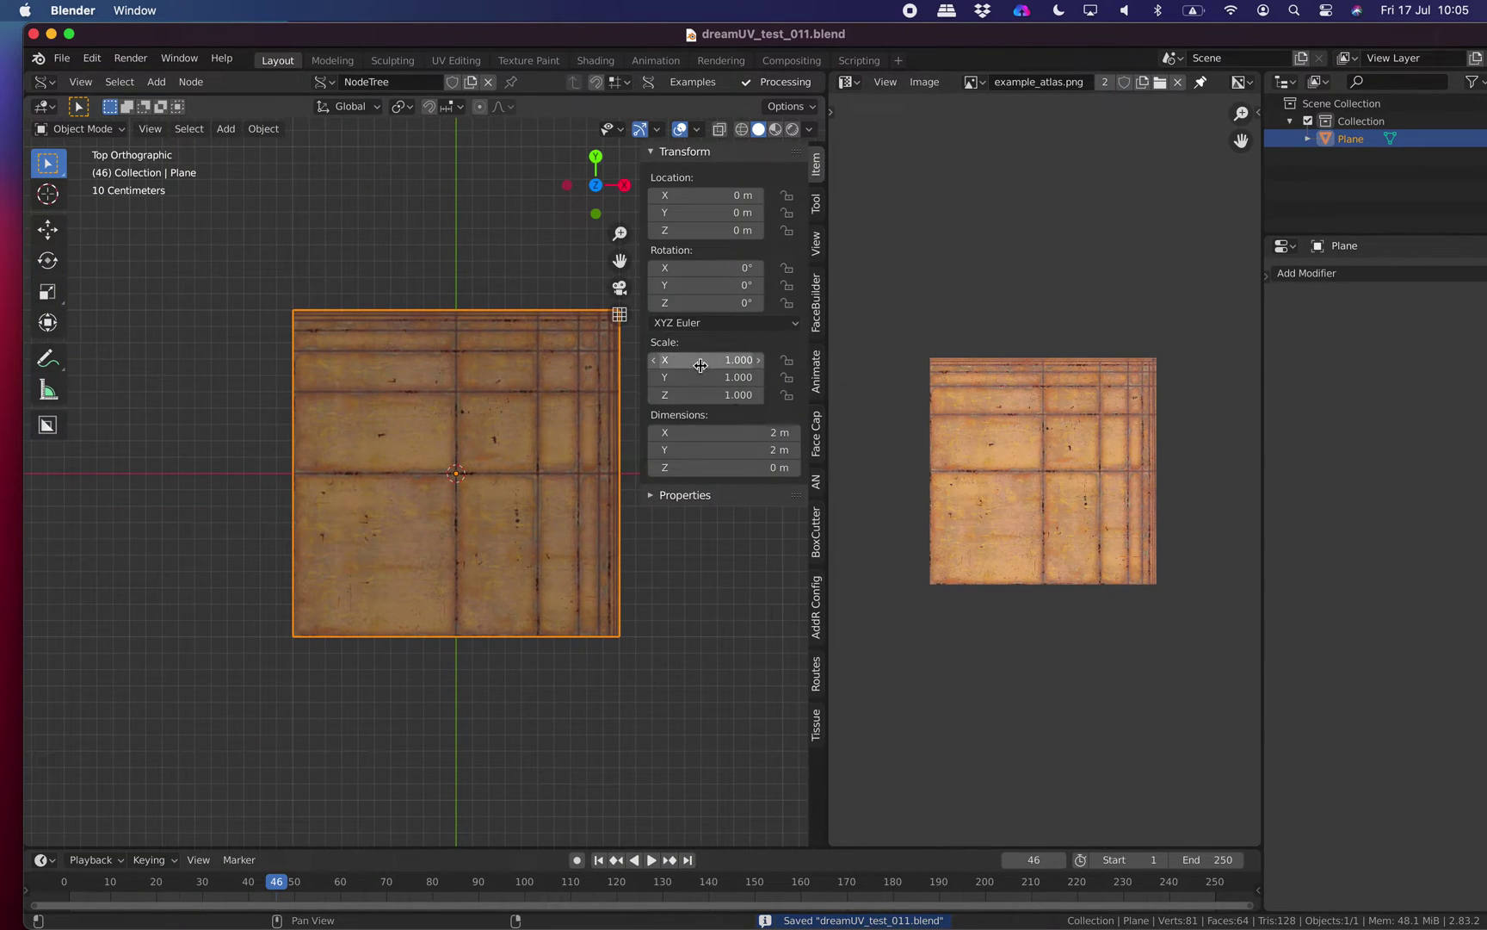
pyautogui.press('n')
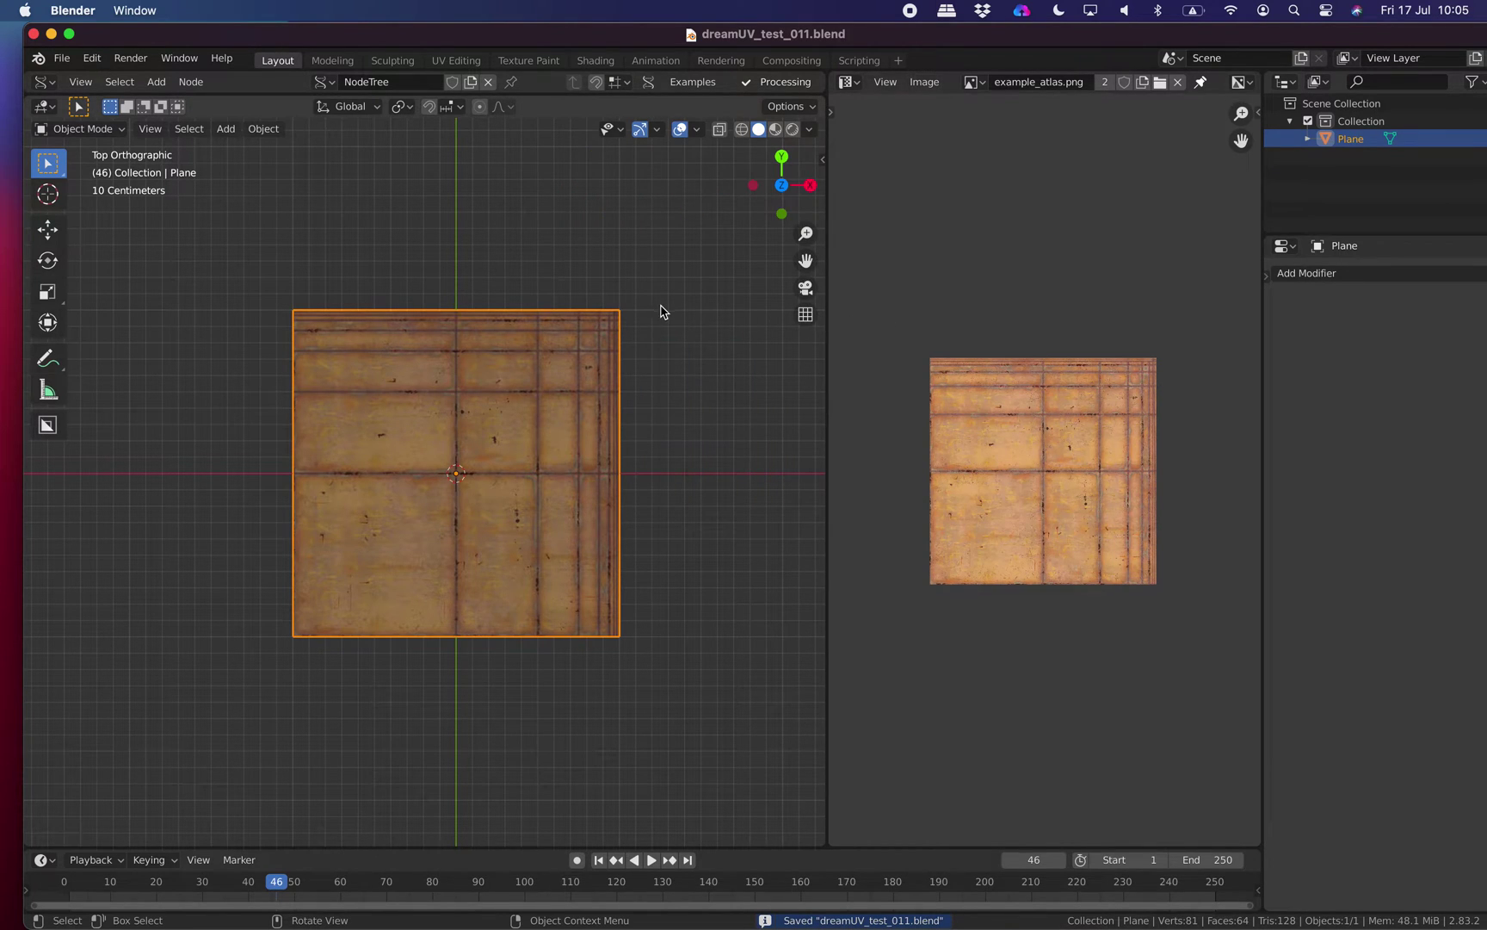
pyautogui.click(664, 314)
pyautogui.scroll(-2, 663, 325)
pyautogui.keyDown('shift'); pyautogui.moveTo(664, 326); pyautogui.dragTo(633, 344, button='middle'); pyautogui.keyUp('shift')
pyautogui.scroll(1, 443, 491)
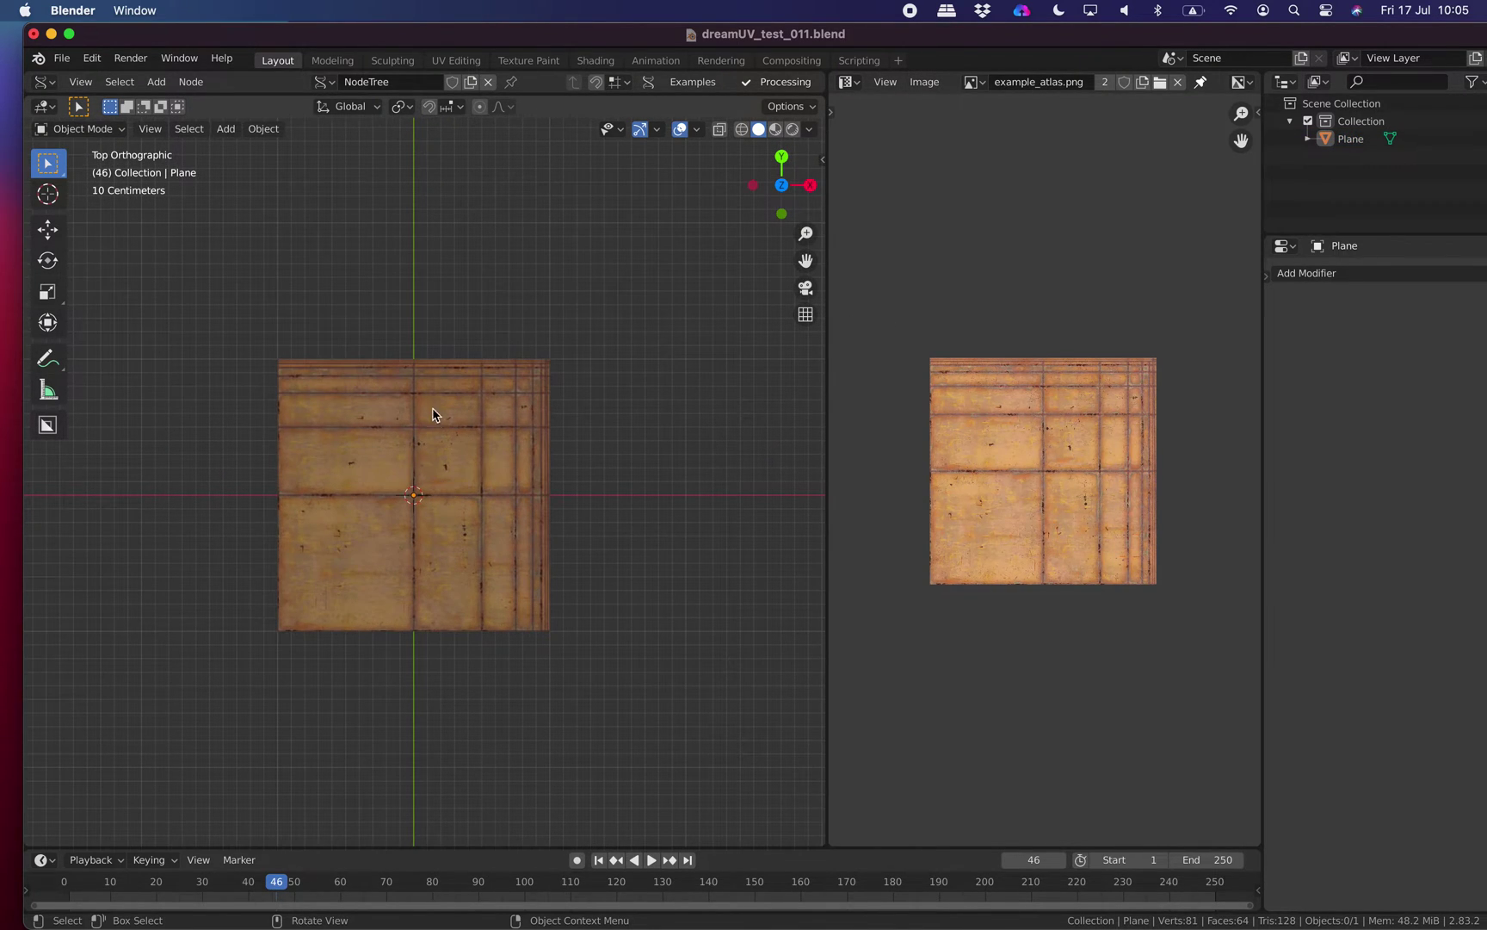
# Deselect the Plane, switch to an angled perspective view and save the file.
pyautogui.click(347, 413)
pyautogui.click(617, 459)
pyautogui.moveTo(617, 459); pyautogui.dragTo(571, 333, button='middle')
pyautogui.hotkey('ctrl', 's')
pyautogui.scroll(-1, 589, 422)
pyautogui.hotkey('shift', 'a')
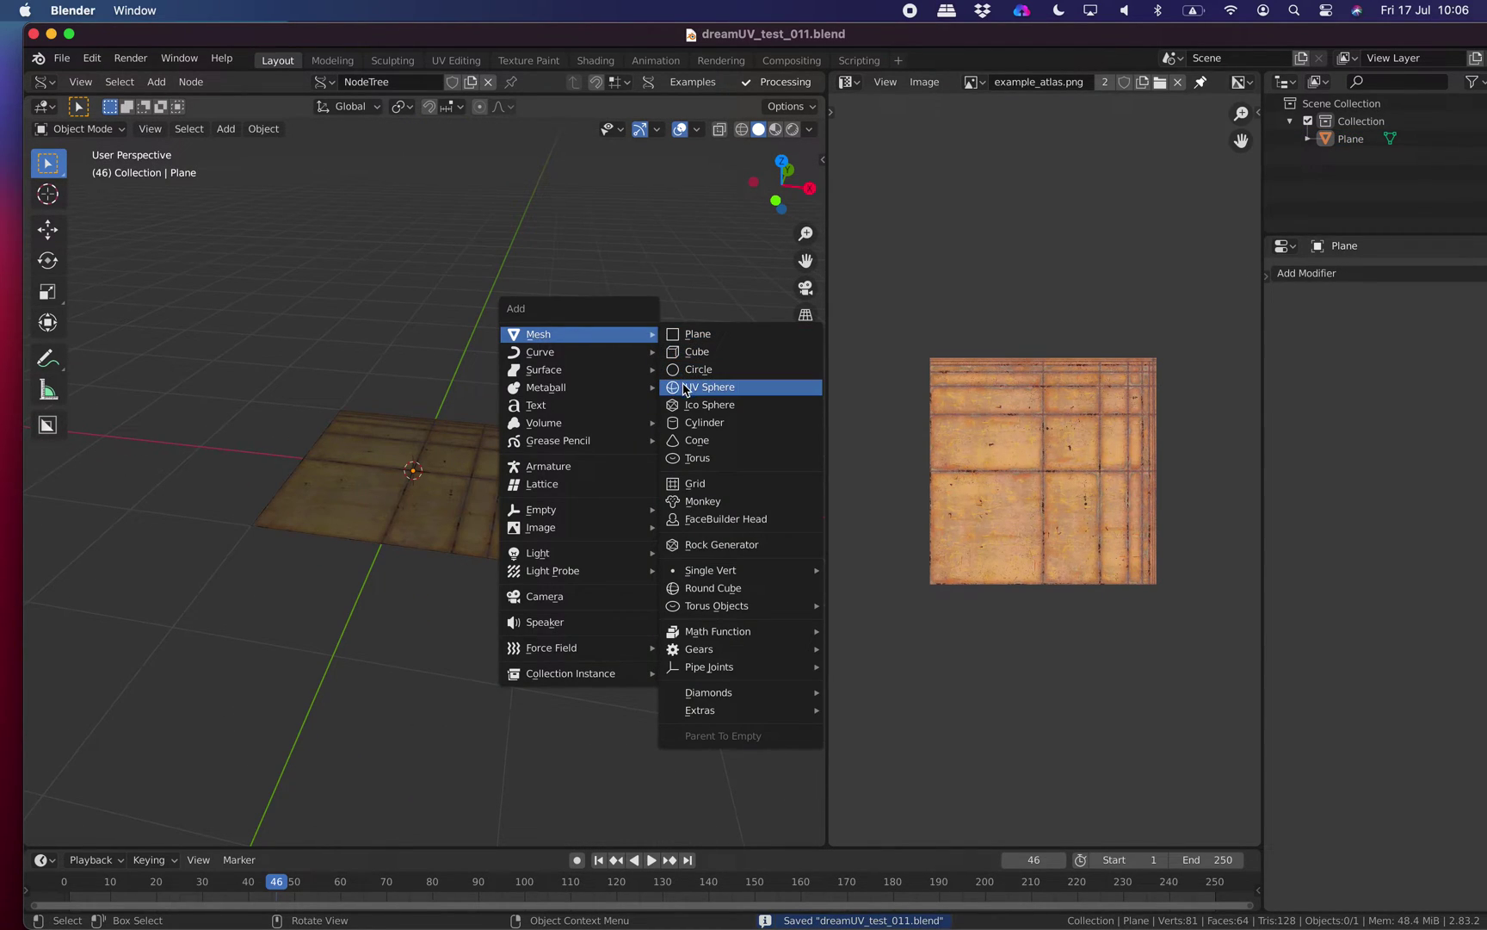
pyautogui.click(727, 440)
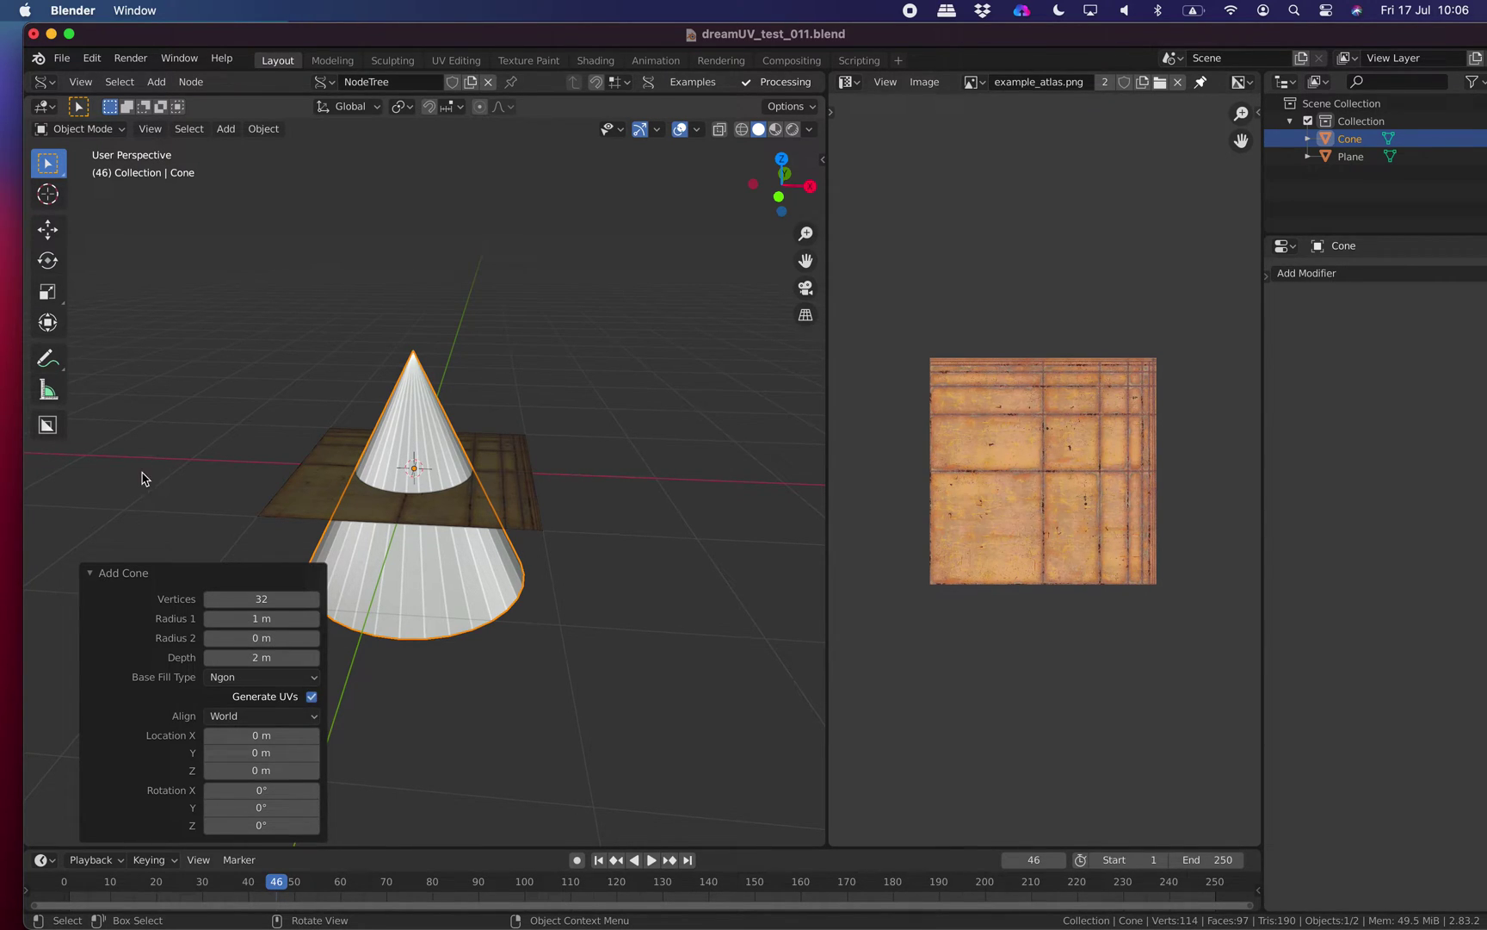
pyautogui.click(397, 298)
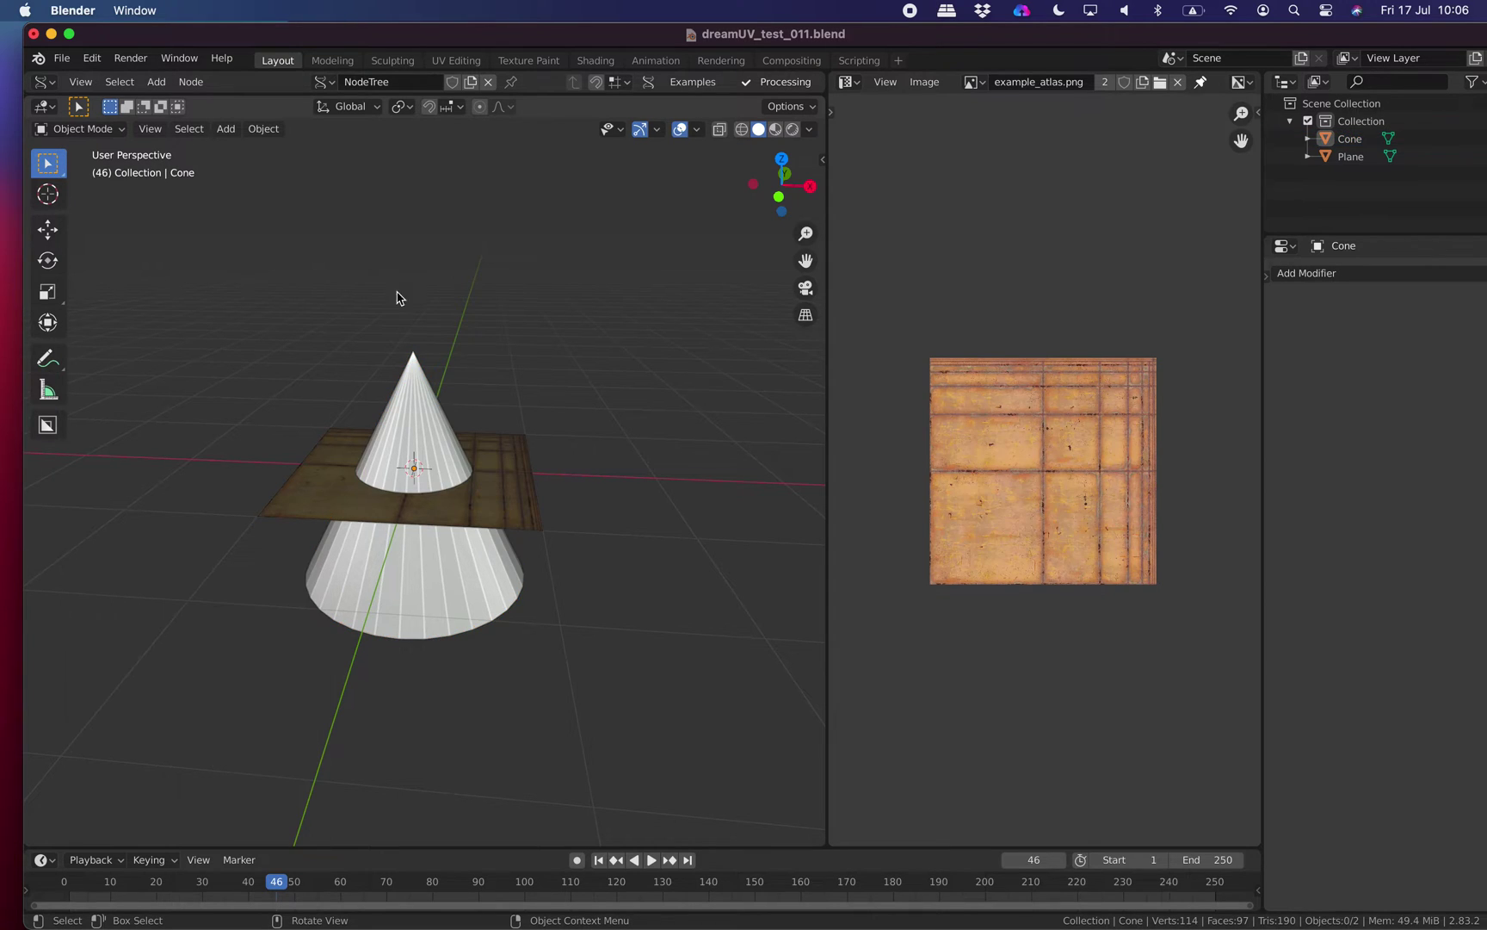
pyautogui.click(434, 398)
pyautogui.press('x')
pyautogui.click(435, 394)
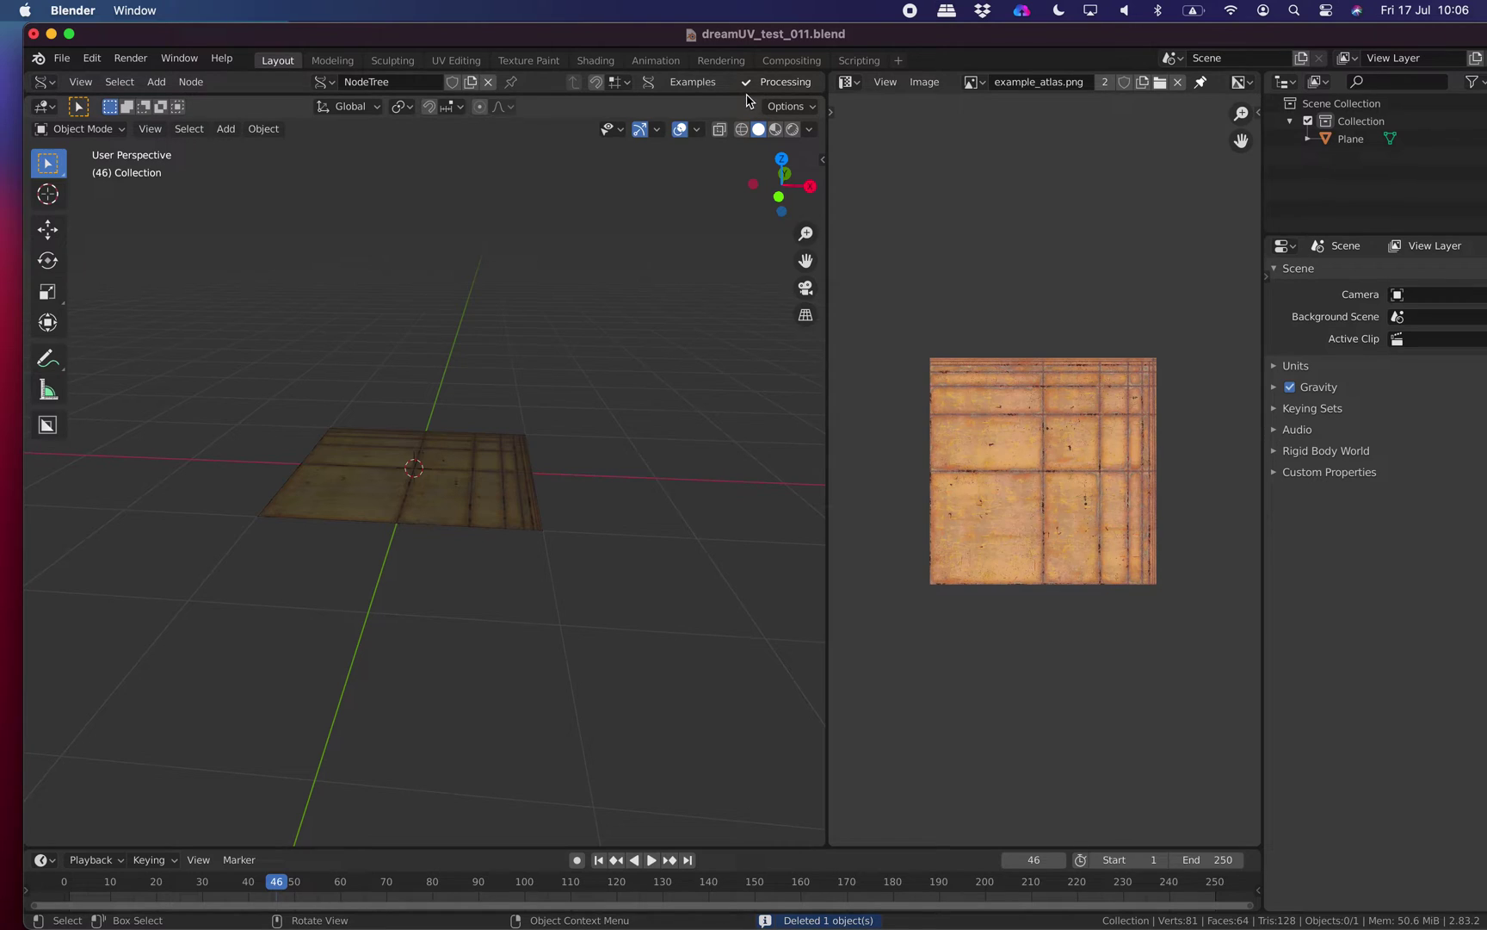
# Enlarge the Sverchok node editor and add a Cylinder node and a Viewer BMesh node.
pyautogui.moveTo(747, 94); pyautogui.dragTo(747, 373)
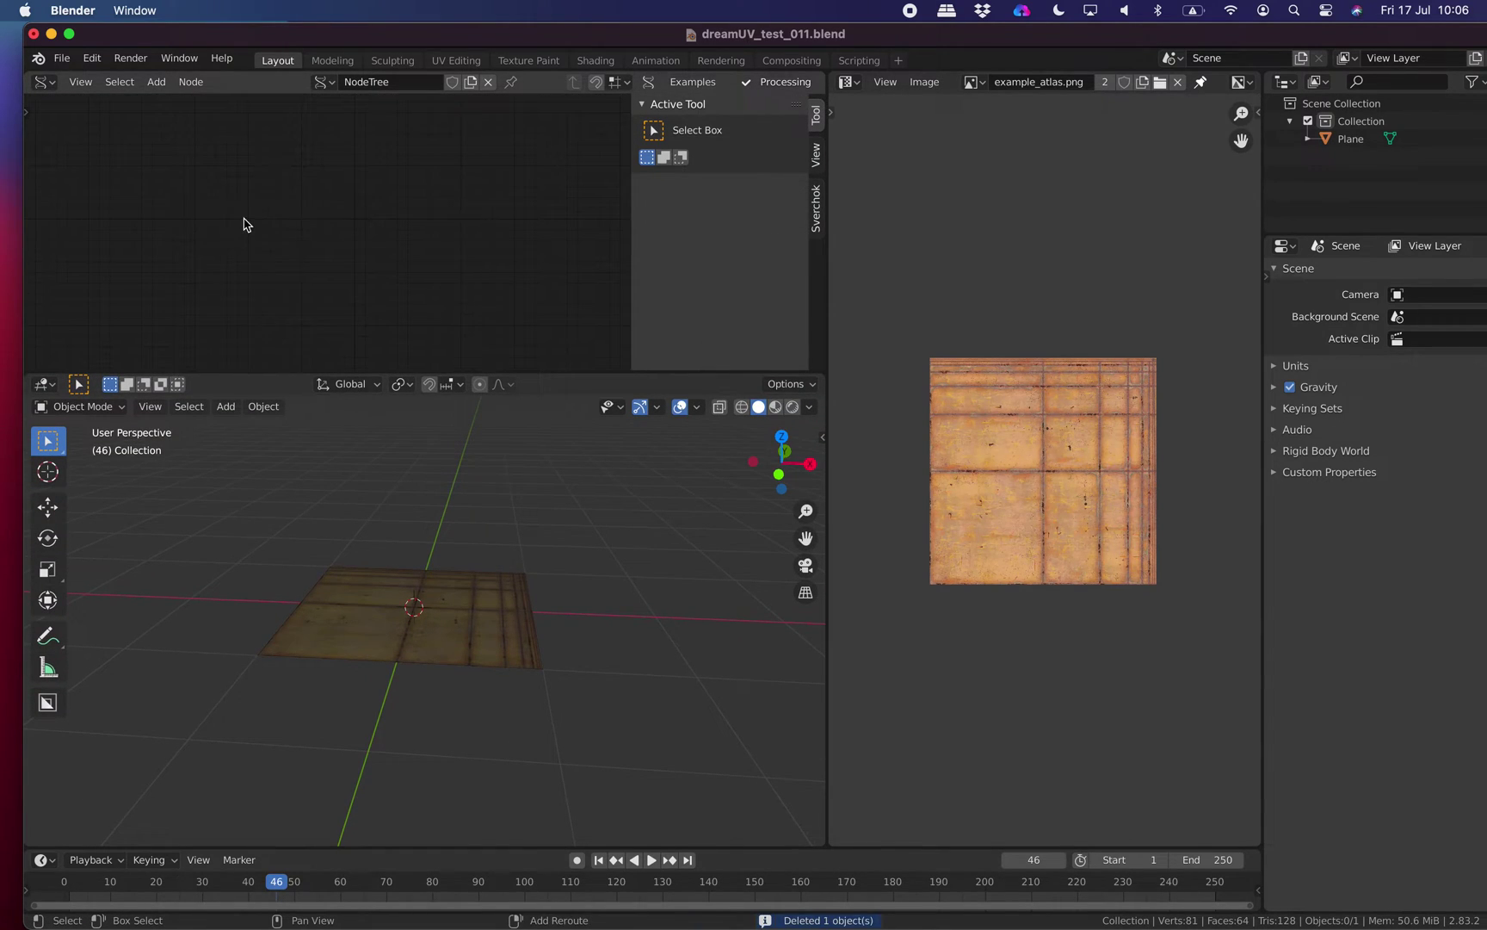
pyautogui.hotkey('alt', 'space')
pyautogui.write('cy')
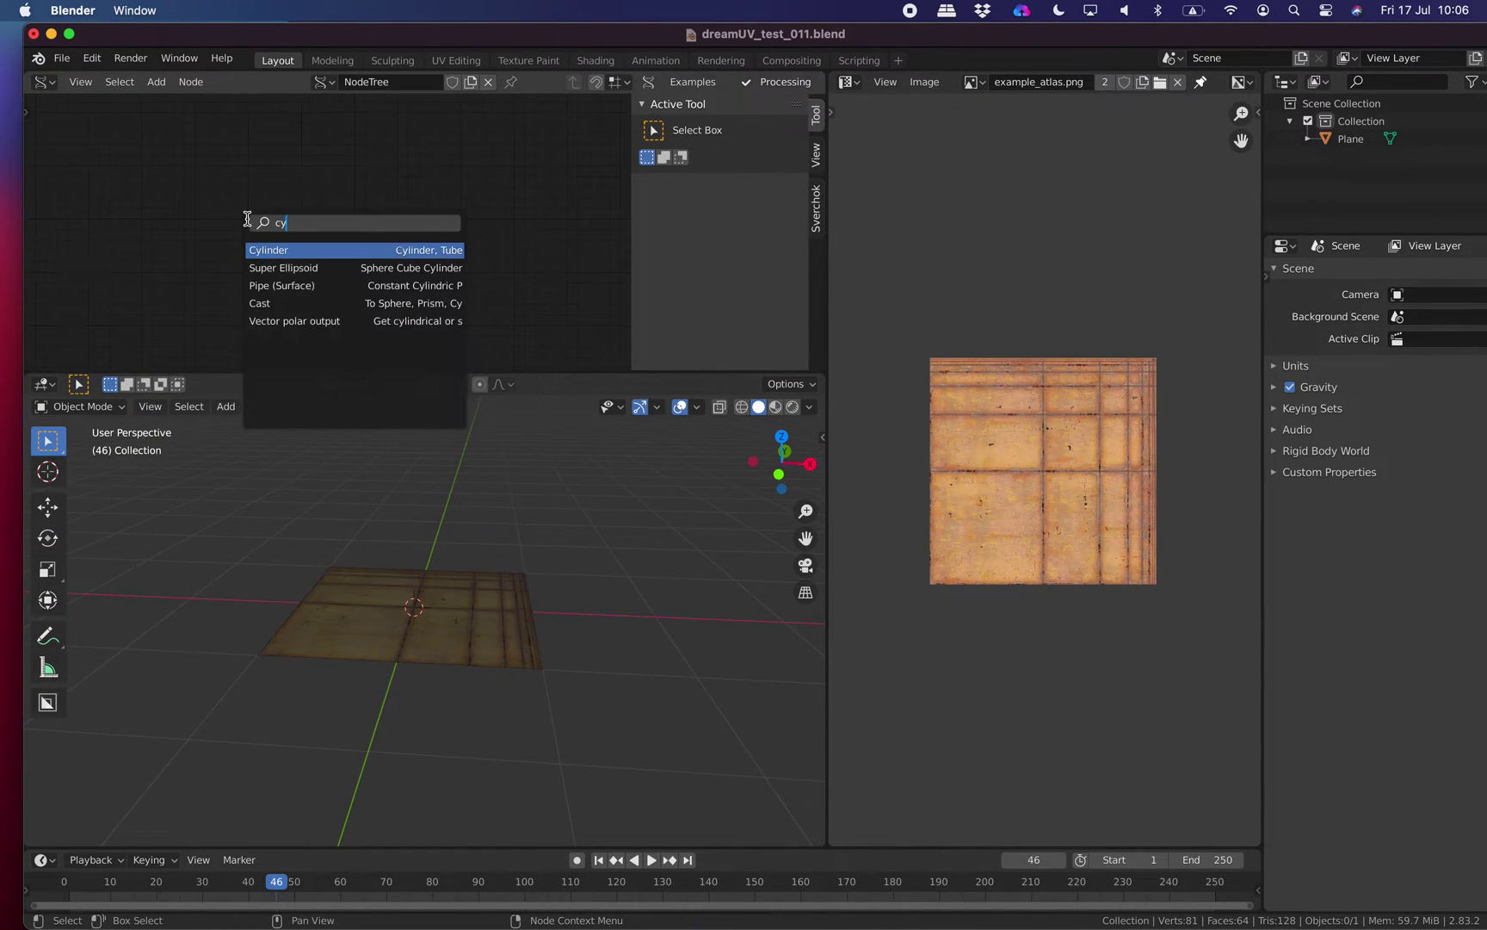
pyautogui.press('Return')
pyautogui.click(210, 163)
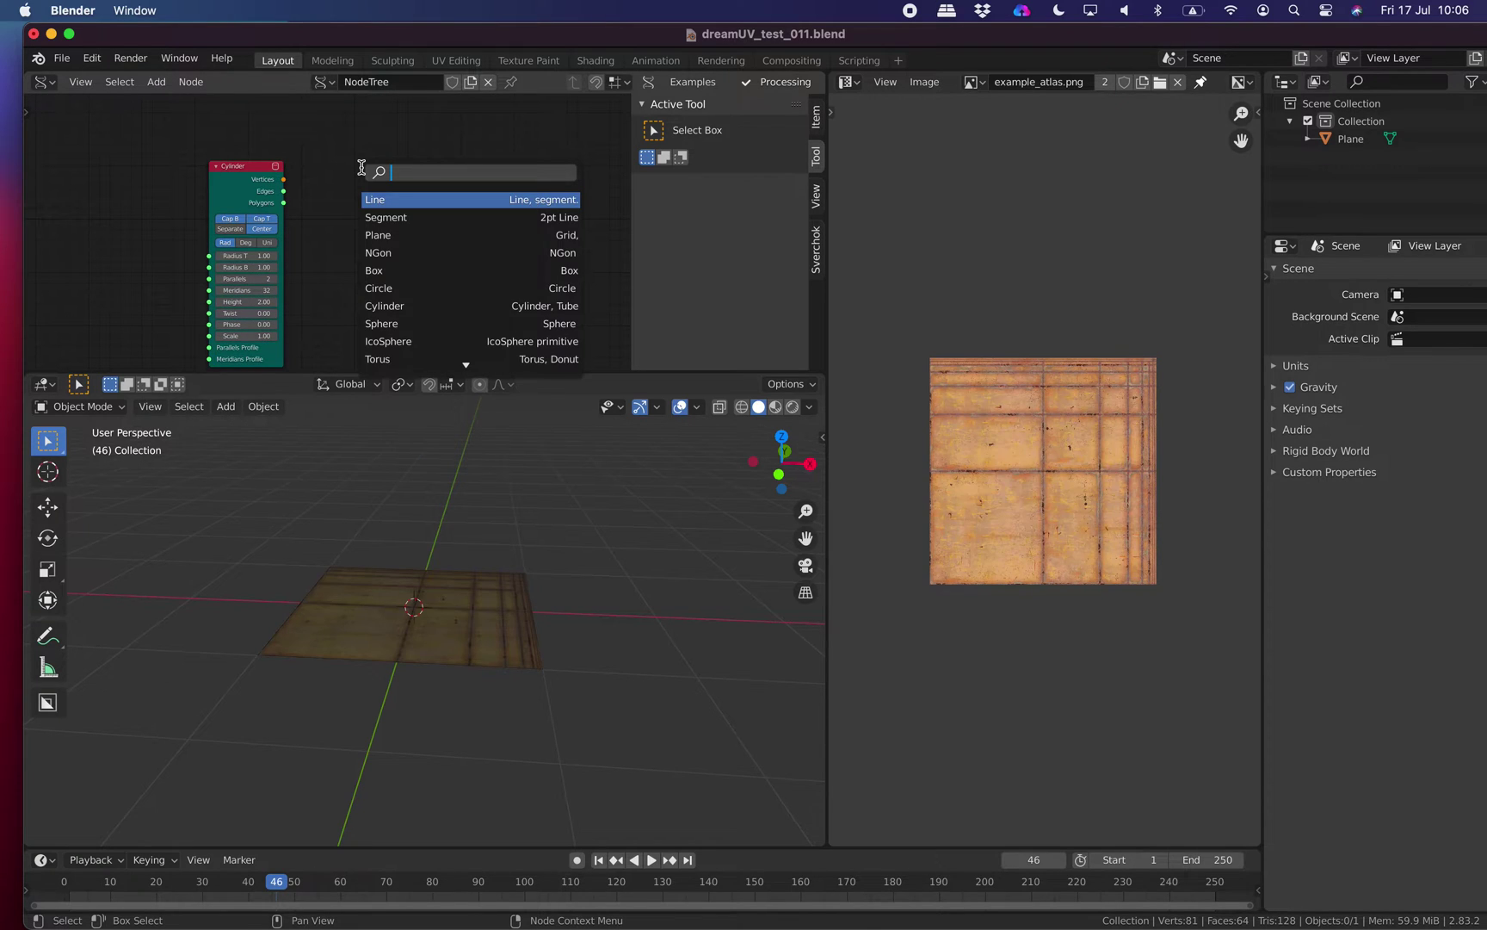
pyautogui.write('bme')
pyautogui.press('Return')
pyautogui.click(362, 166)
pyautogui.scroll(3, 333, 231)
# Connect the Cylinder node's vertices, edges and polygons to the Viewer BMesh node to generate the mesh.
pyautogui.click(229, 163)
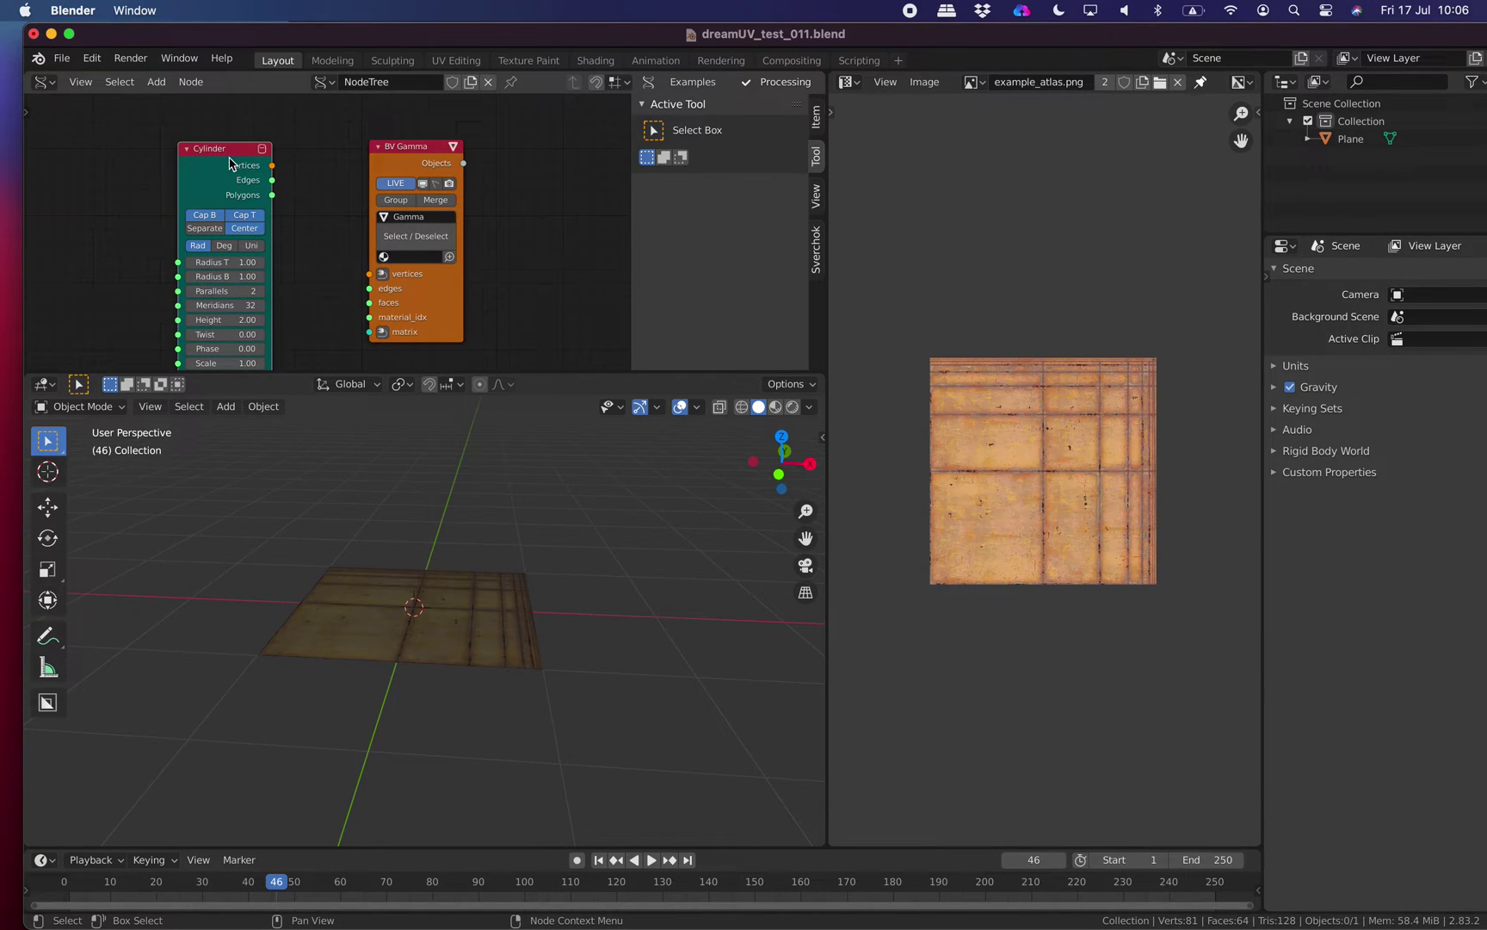
pyautogui.keyDown('shift'); pyautogui.click(397, 157); pyautogui.keyUp('shift')
pyautogui.press('f')
pyautogui.click(509, 258)
pyautogui.moveTo(535, 559); pyautogui.dragTo(510, 546, button='middle')
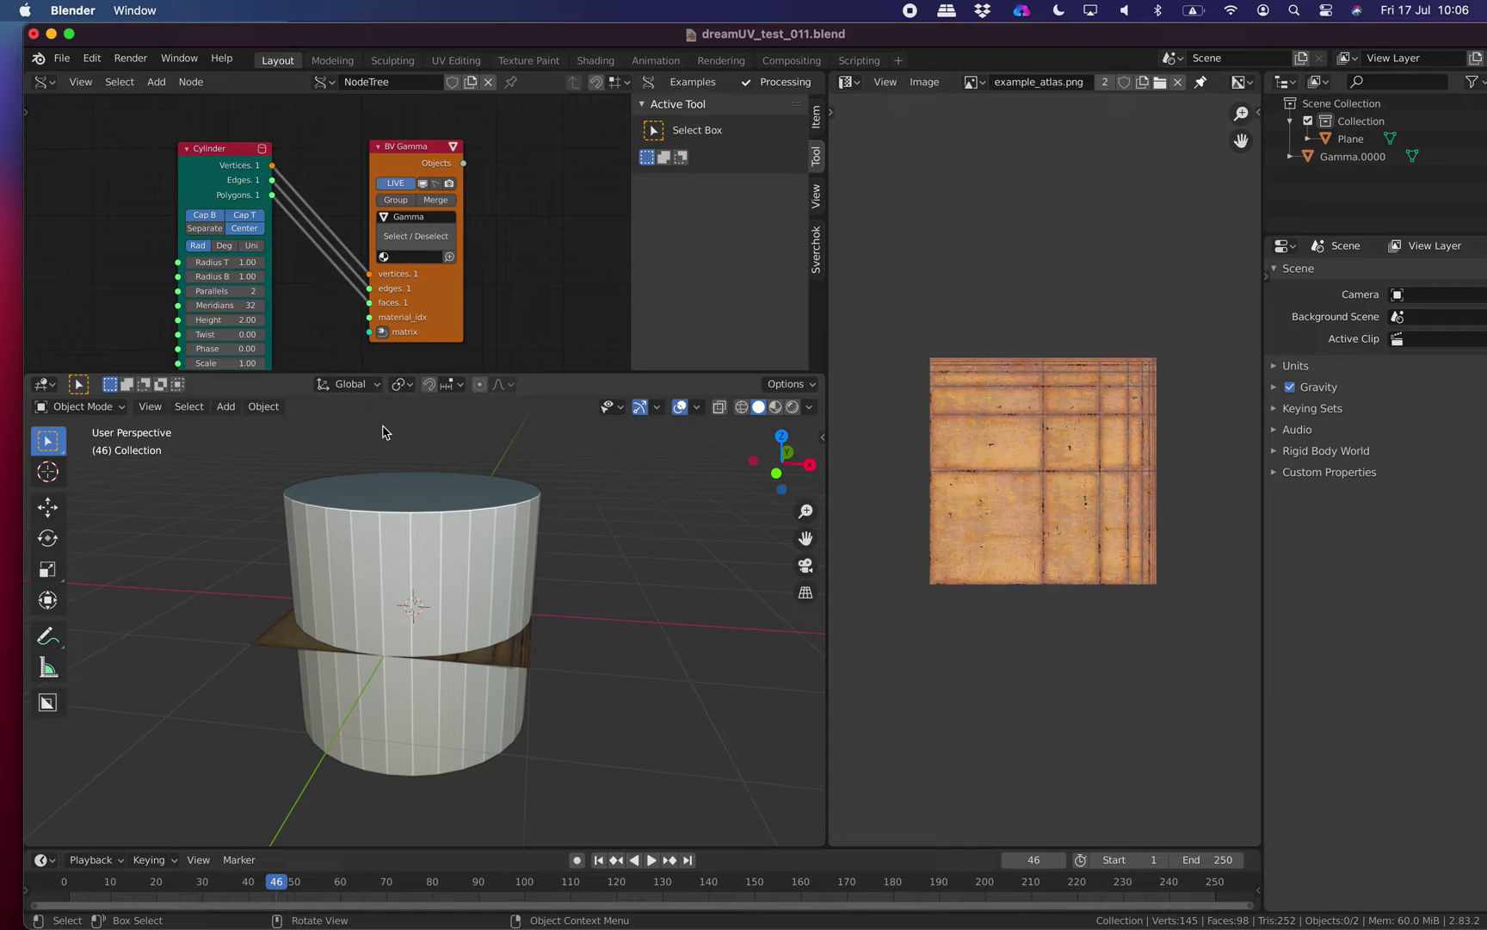
# Set the Cylinder node's Parallels to 7 and Radius T to 0.33 to taper the shape.
pyautogui.moveTo(250, 274); pyautogui.dragTo(256, 220, button='middle')
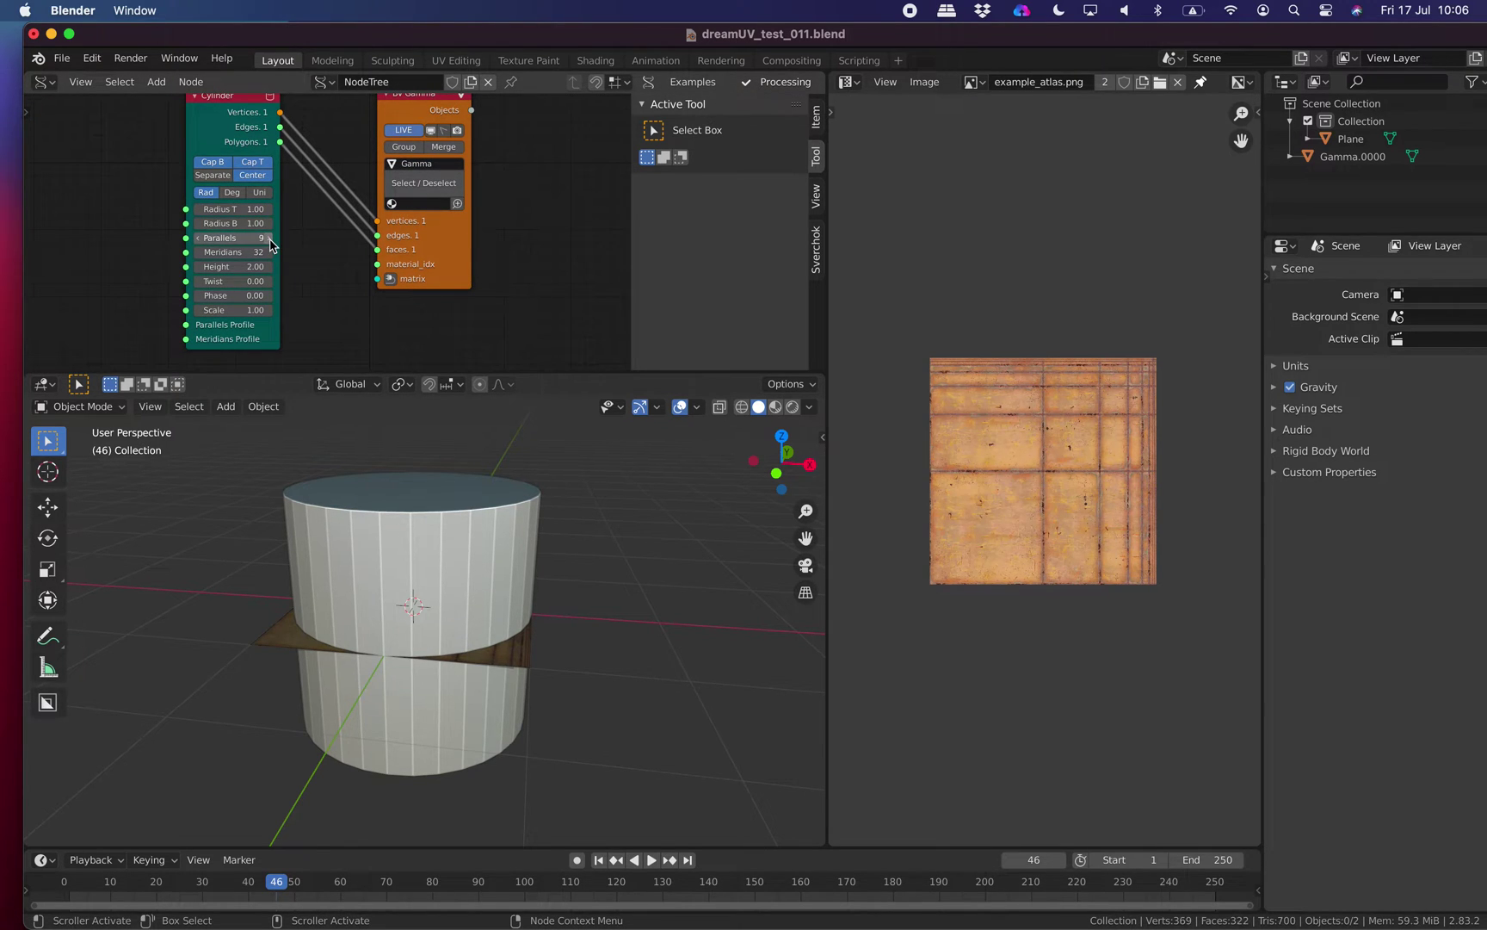
pyautogui.click(193, 244)
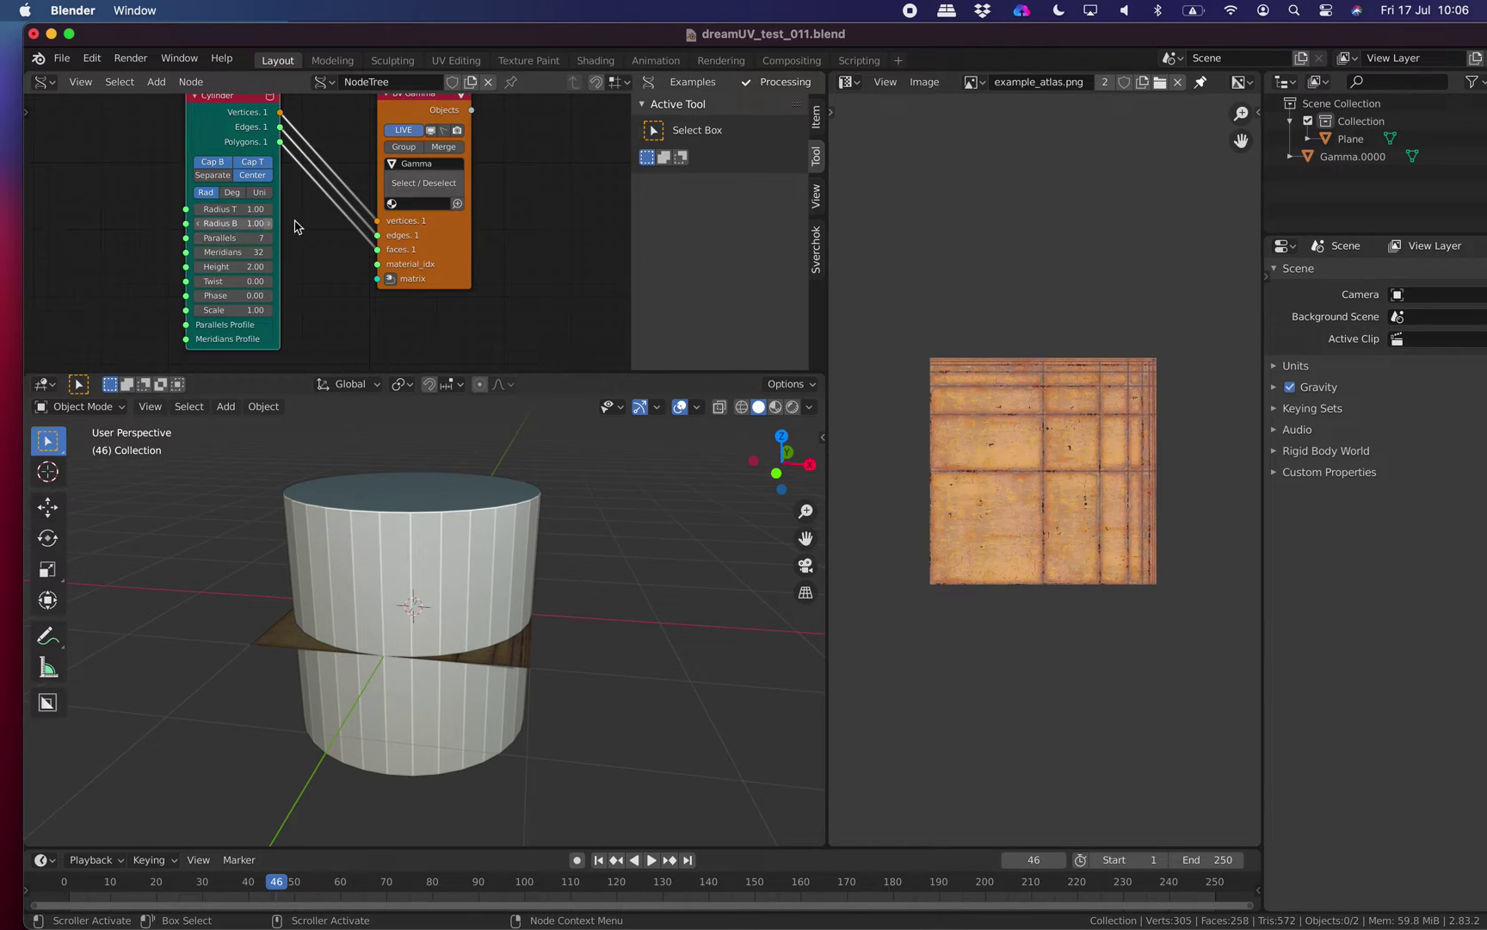
pyautogui.scroll(2, 295, 226)
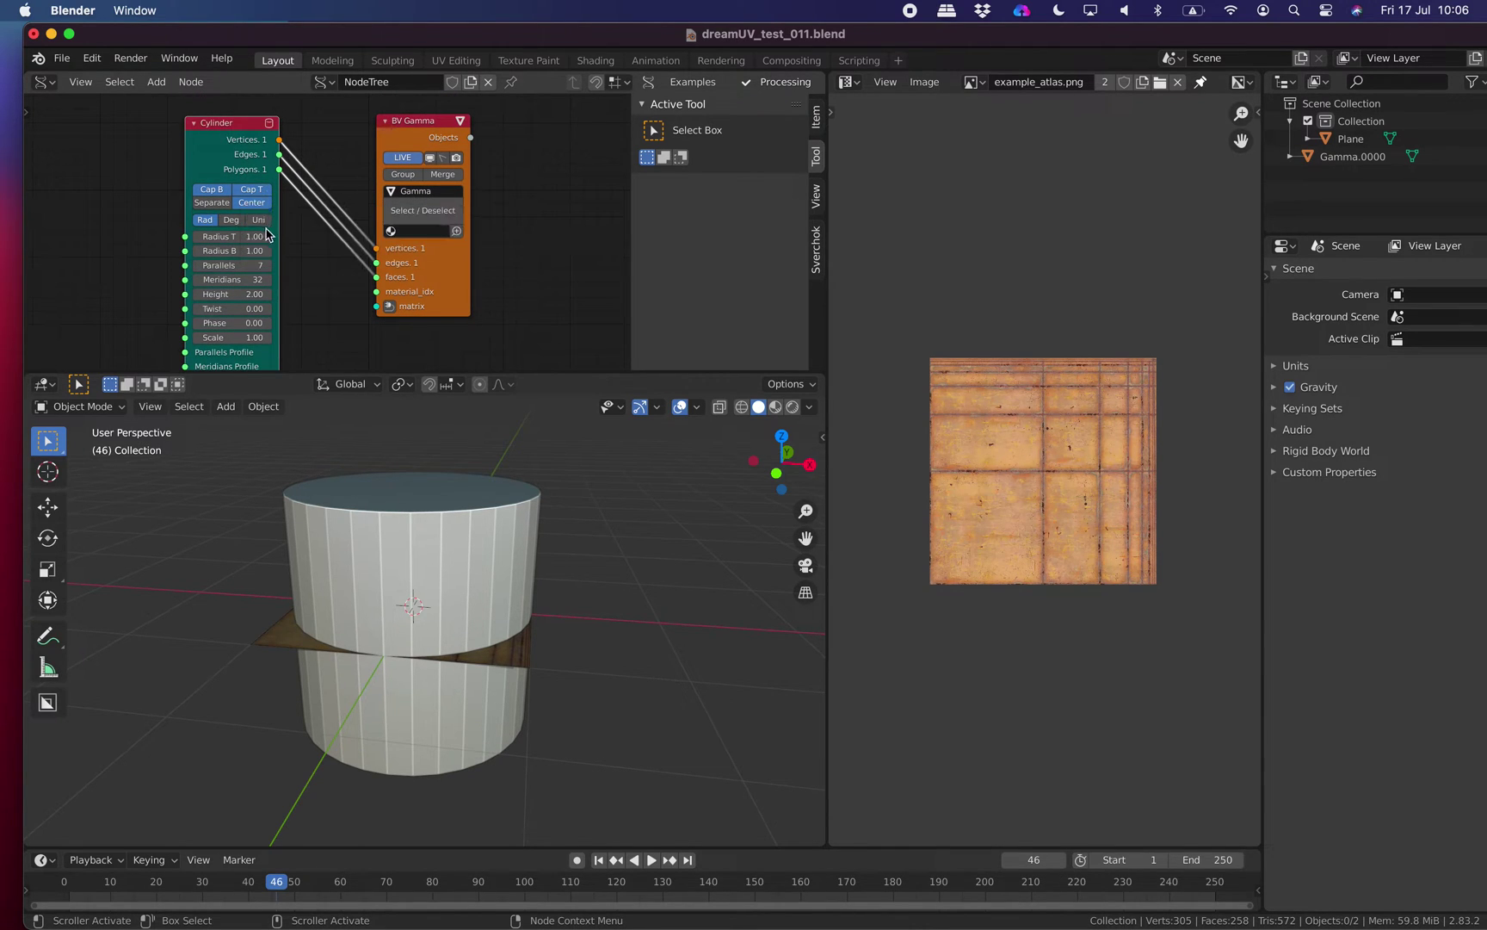
pyautogui.moveTo(267, 234); pyautogui.dragTo(233, 235)
pyautogui.moveTo(432, 504); pyautogui.dragTo(491, 521, button='middle')
# Set the Cylinder node's Parallels to 10 and check the tapered mesh's divisions in Edit Mode.
pyautogui.click(438, 527)
pyautogui.press('Tab')
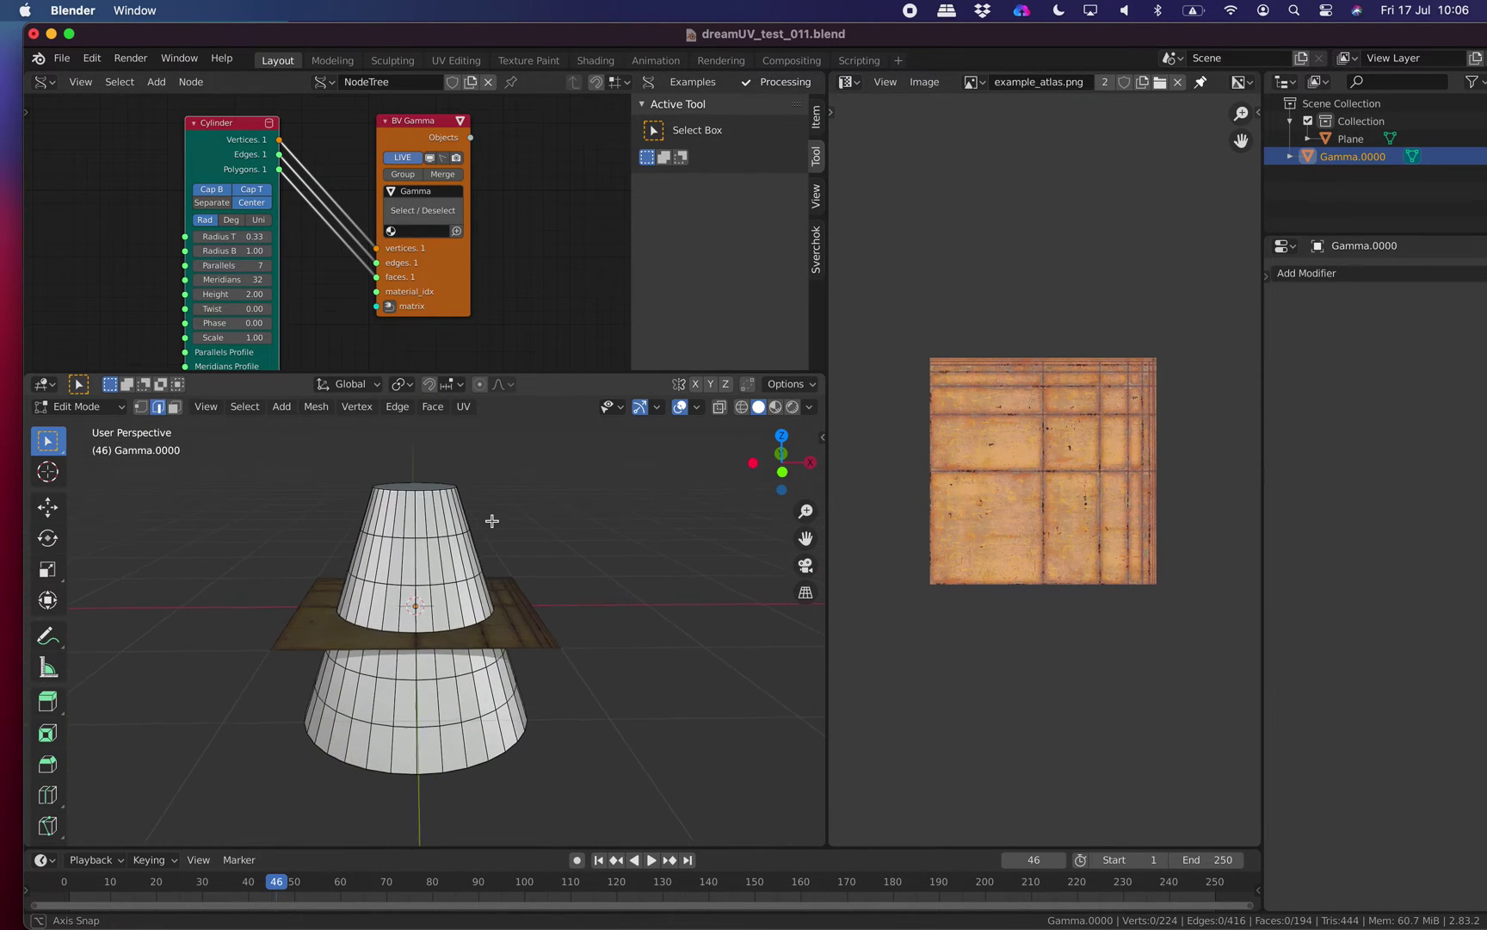
pyautogui.press('Tab')
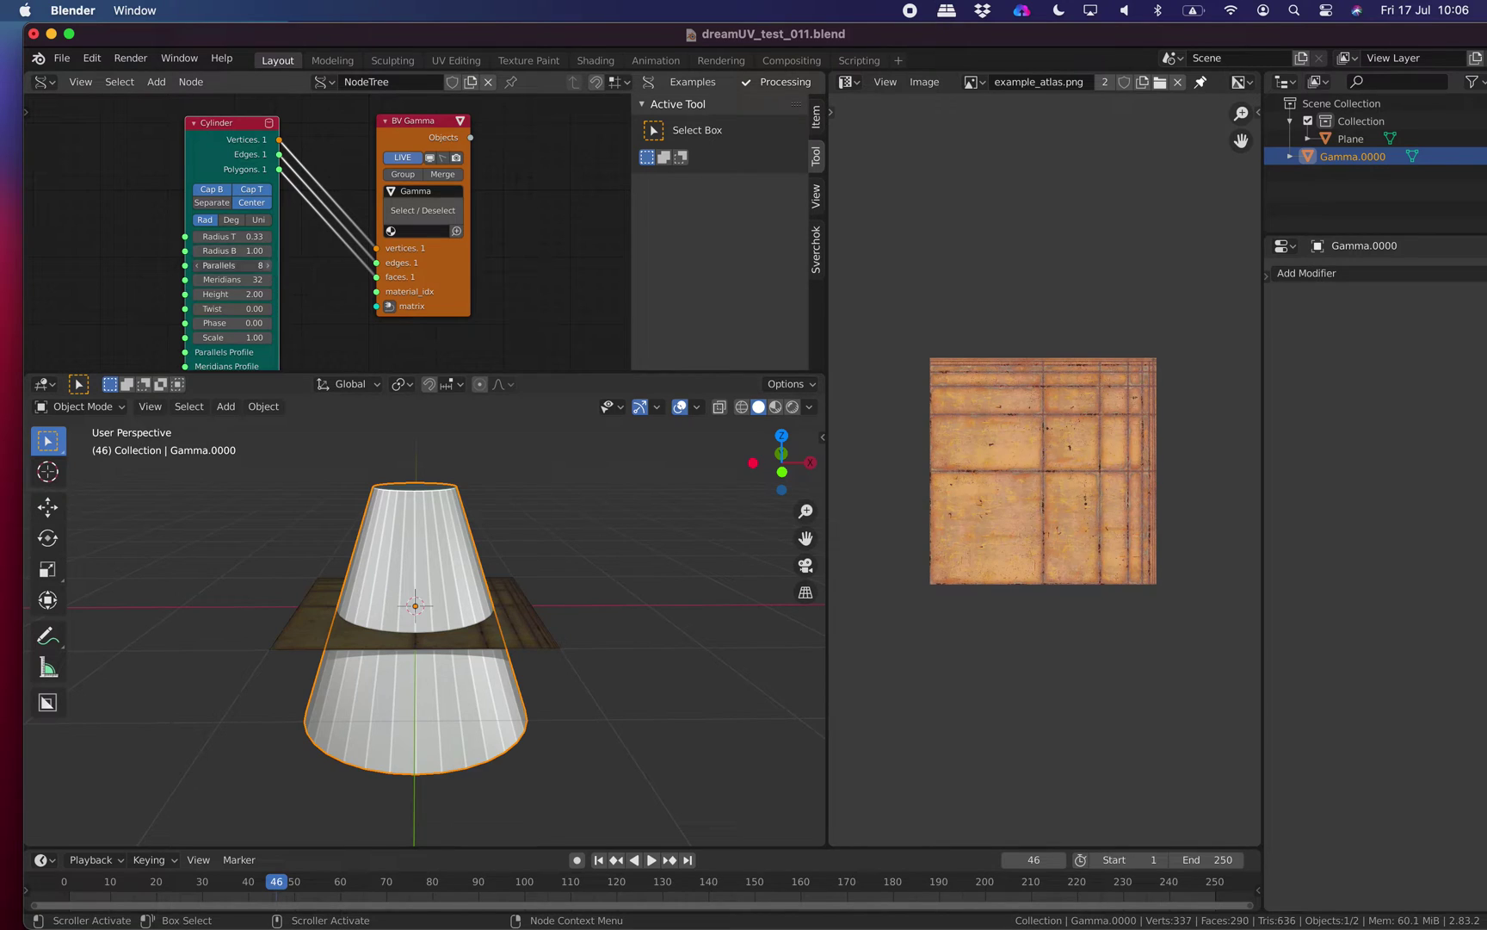
pyautogui.press('Tab')
pyautogui.moveTo(520, 628); pyautogui.dragTo(516, 586, button='middle')
pyautogui.press('Tab')
pyautogui.press('Tab')
pyautogui.press('Tab')
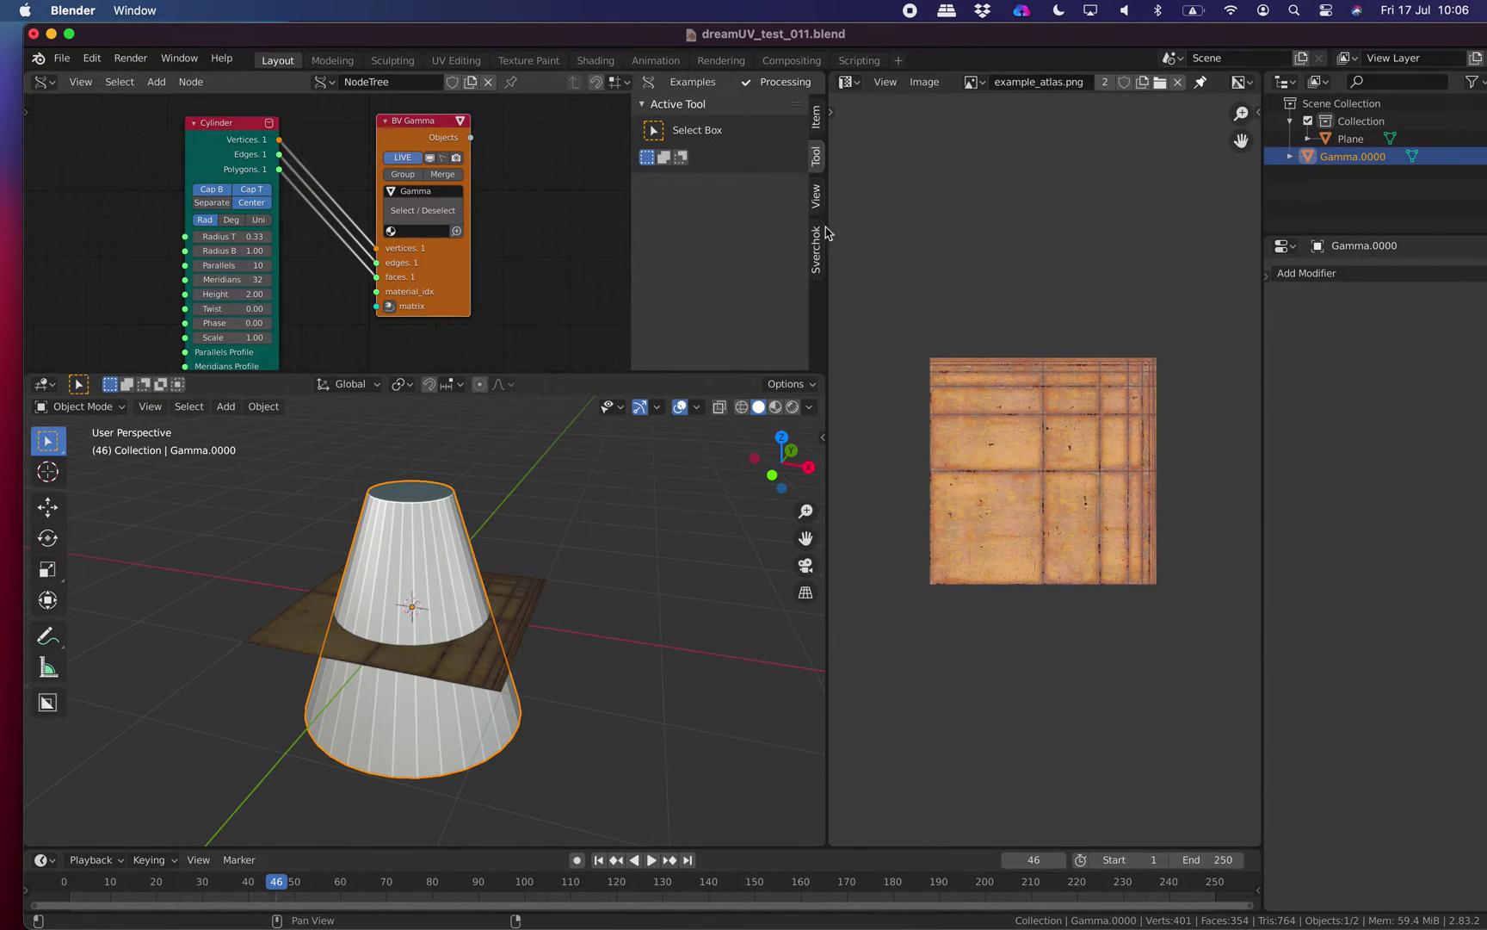
# Try the smooth shade and Show Edges options of the Viewer BMesh node on the tapered mesh.
pyautogui.click(825, 118)
pyautogui.click(825, 119)
pyautogui.scroll(-8, 751, 361)
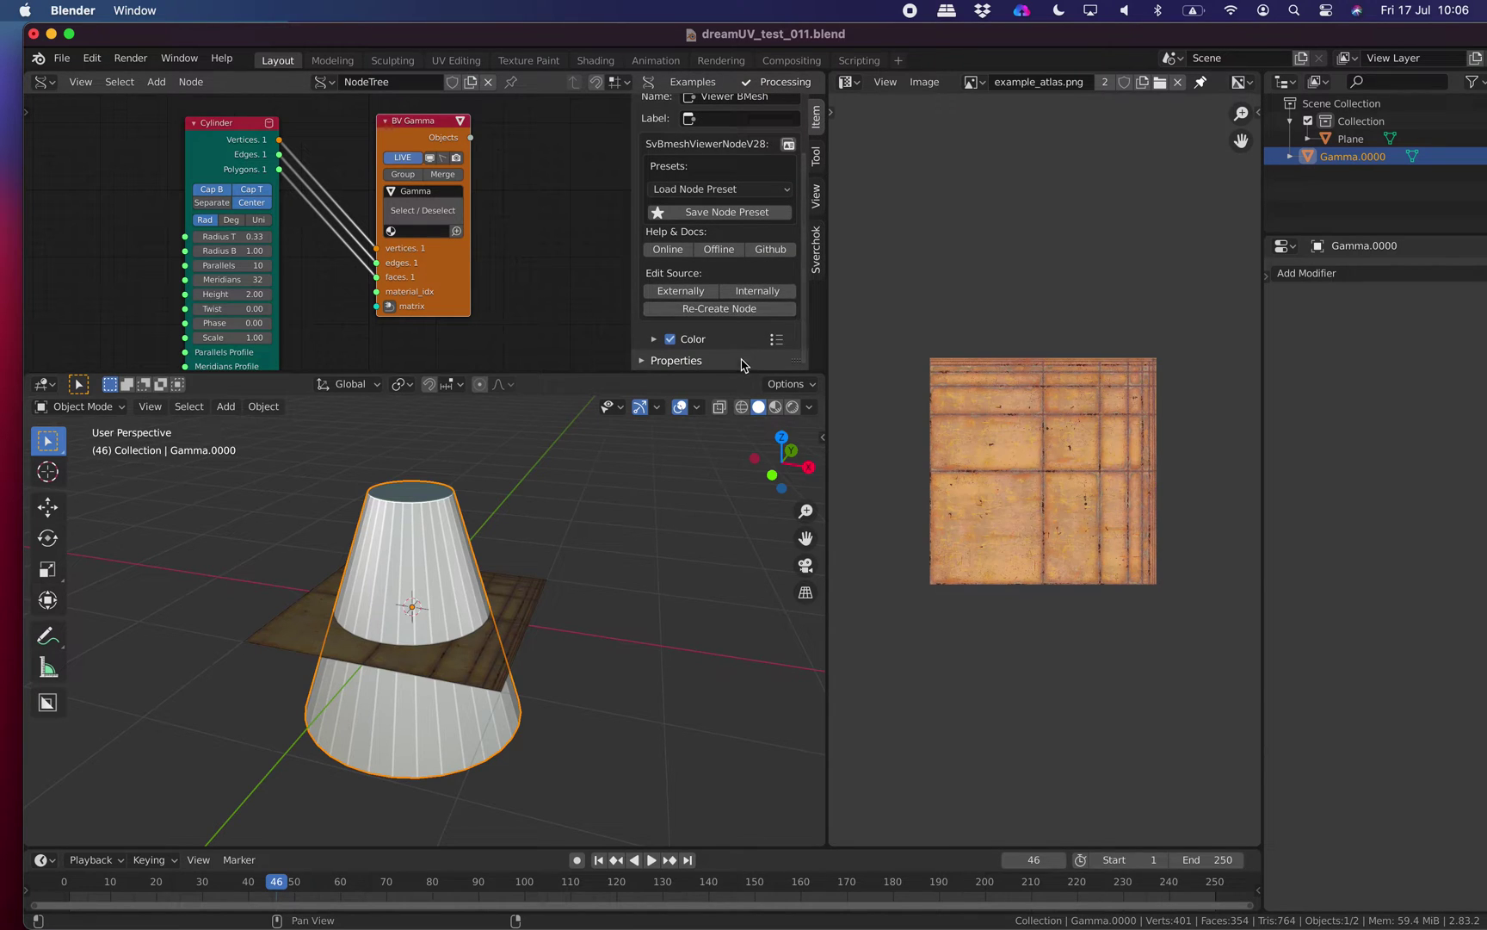
pyautogui.scroll(-6, 751, 361)
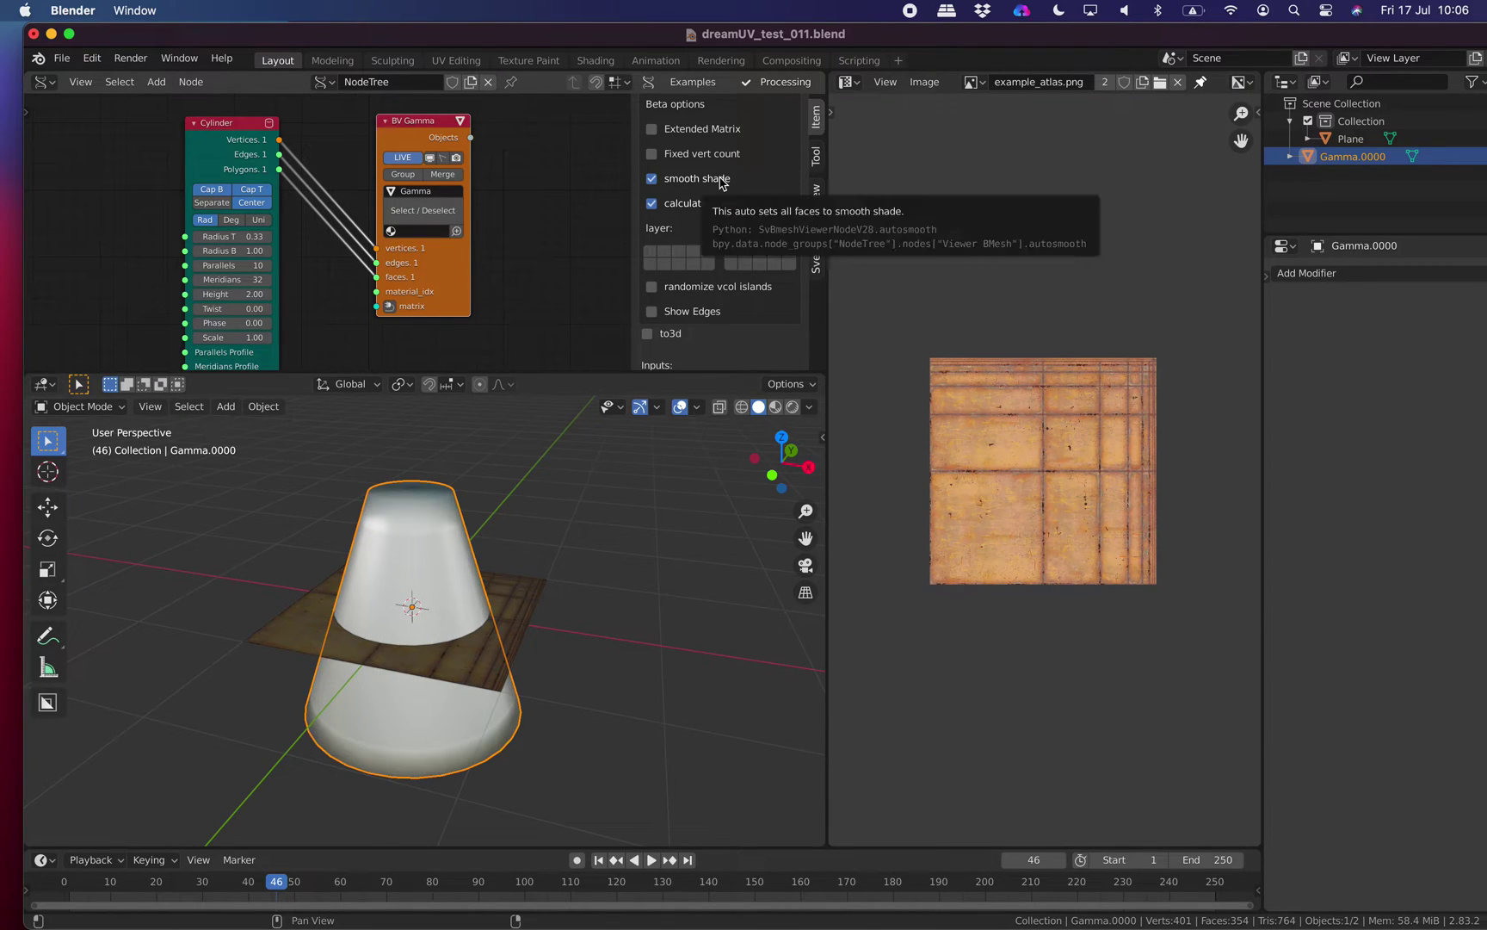
pyautogui.scroll(1, 719, 225)
pyautogui.click(651, 329)
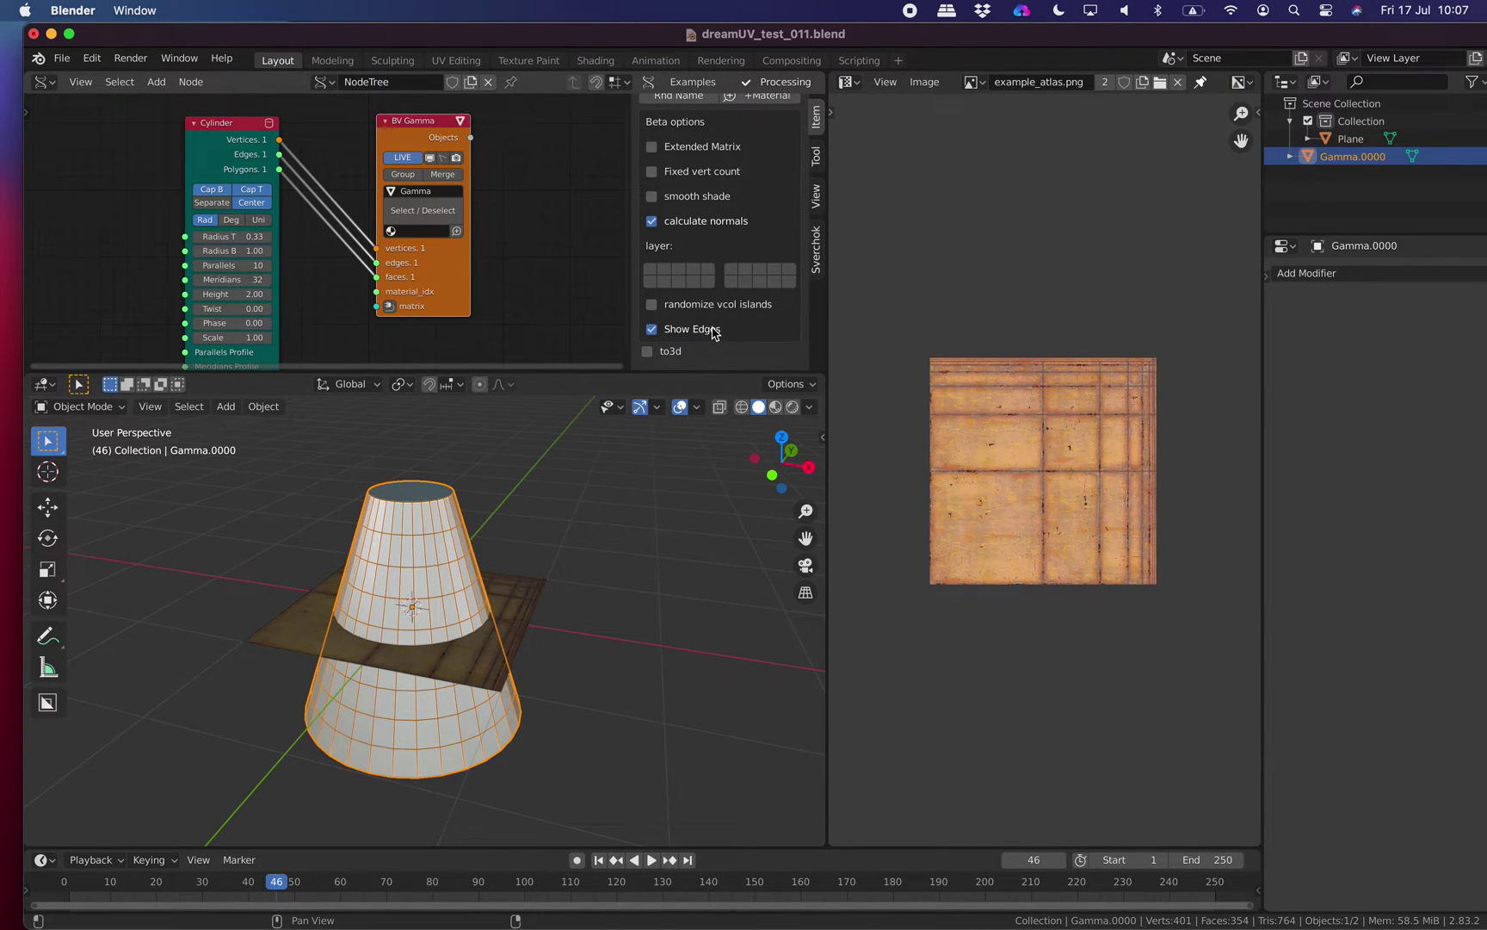
pyautogui.click(712, 331)
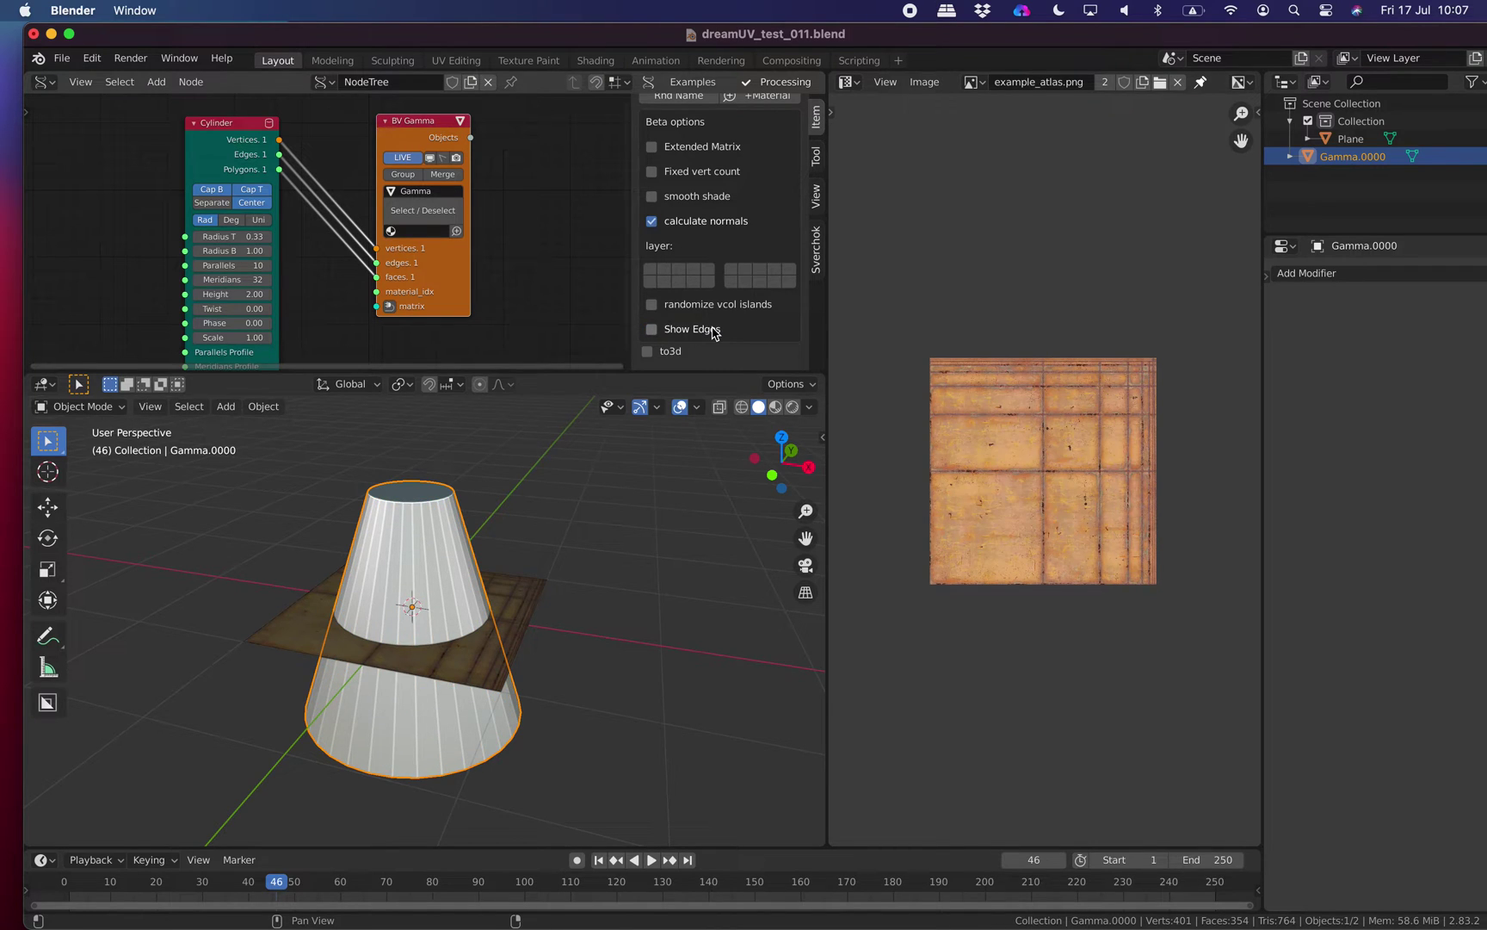
# Delete the Cylinder and Viewer BMesh nodes, keeping the generated mesh, and save the file.
pyautogui.click(223, 122)
pyautogui.keyDown('shift'); pyautogui.click(393, 123); pyautogui.keyUp('shift')
pyautogui.press('x')
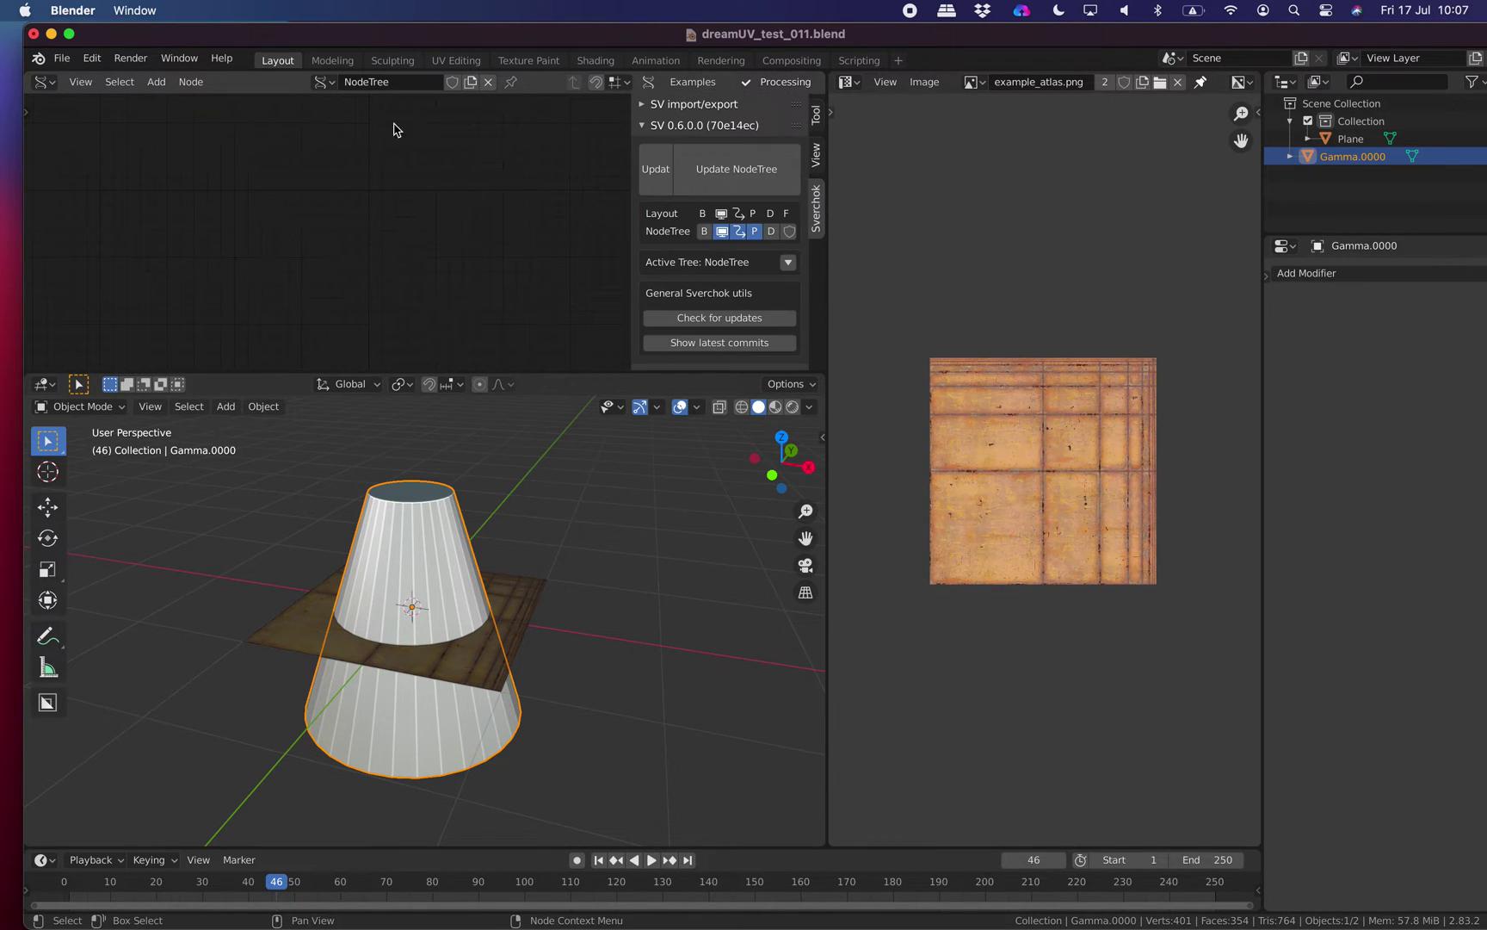
pyautogui.moveTo(535, 564); pyautogui.dragTo(617, 564, button='middle')
pyautogui.press('super+s')
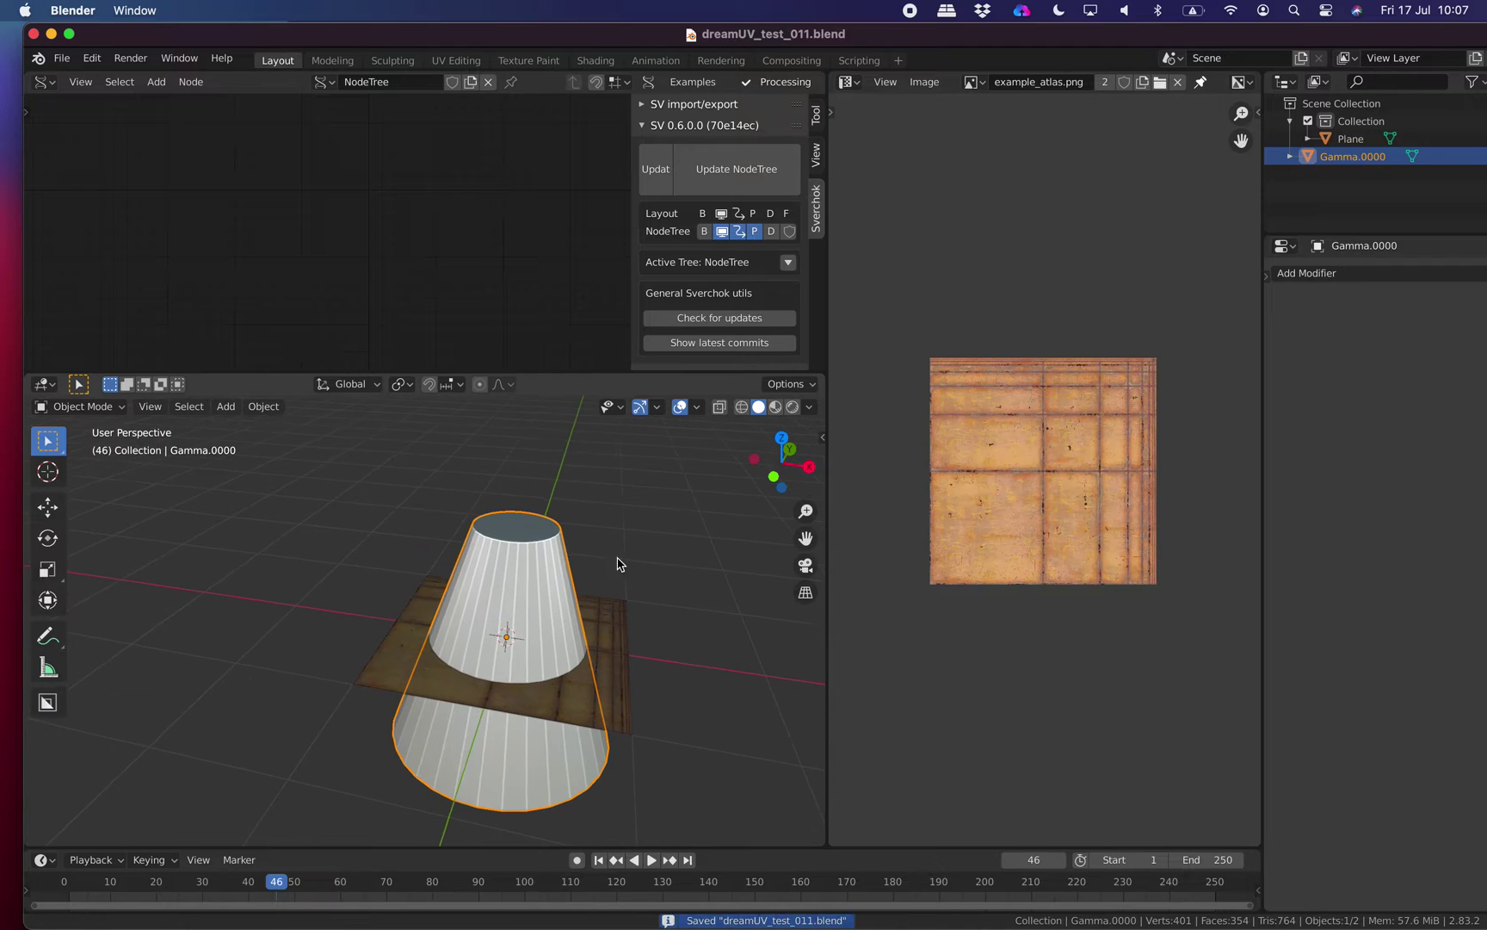
# Move the tapered cylinder about -2.23 m along X, clear of the Plane, and enlarge the 3D viewport.
pyautogui.press('g')
pyautogui.press('x')
pyautogui.click(390, 524)
pyautogui.keyDown('shift'); pyautogui.moveTo(391, 524); pyautogui.dragTo(518, 525, button='middle'); pyautogui.keyUp('shift')
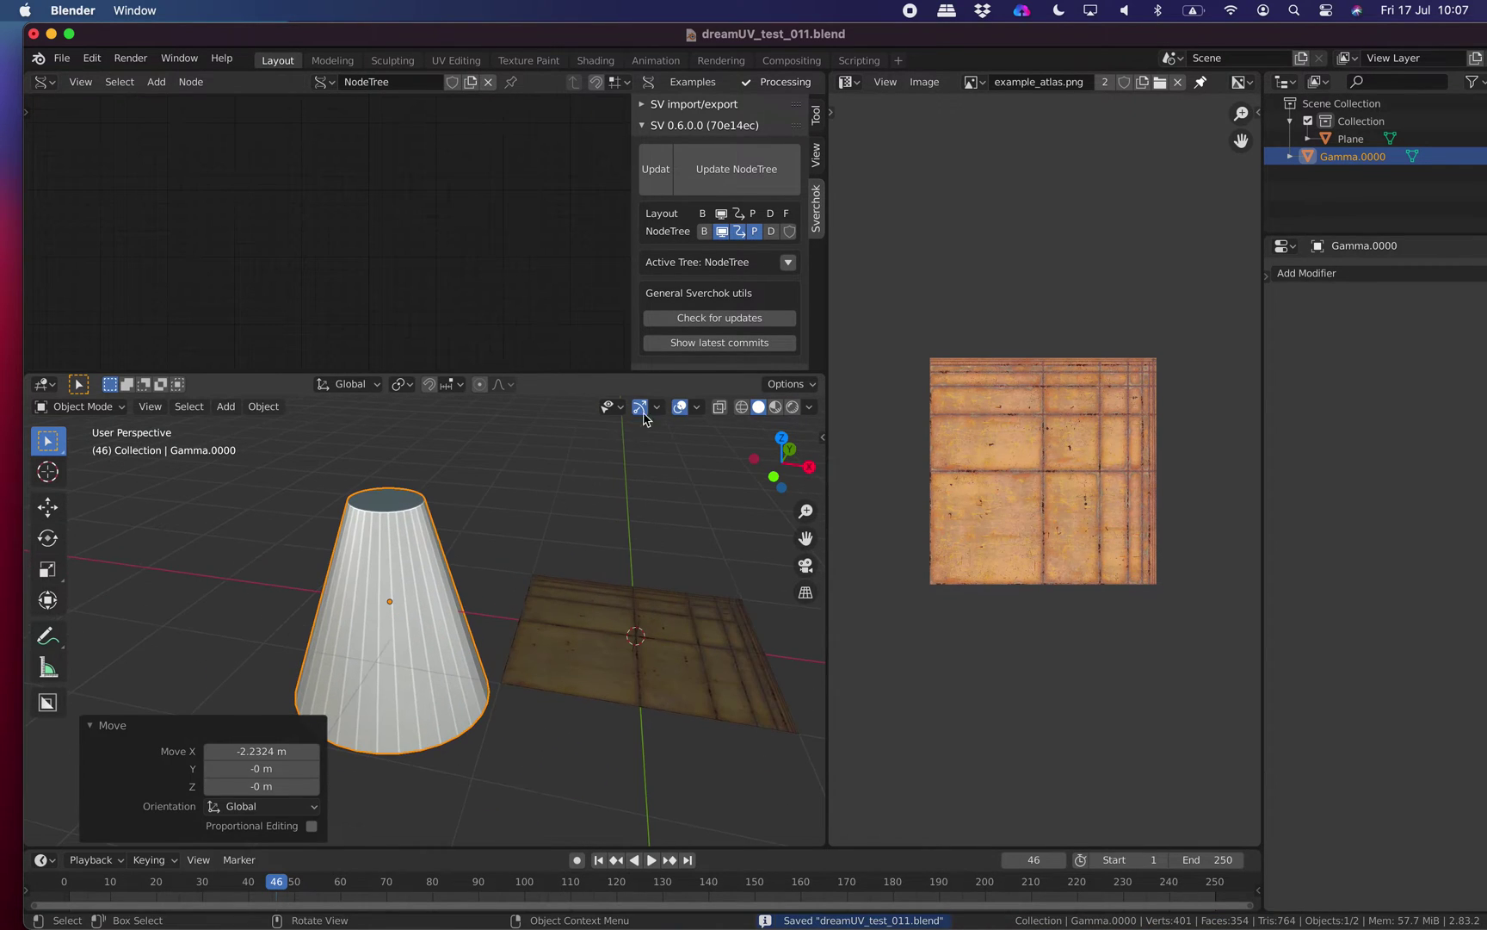
pyautogui.moveTo(685, 373); pyautogui.dragTo(680, 269)
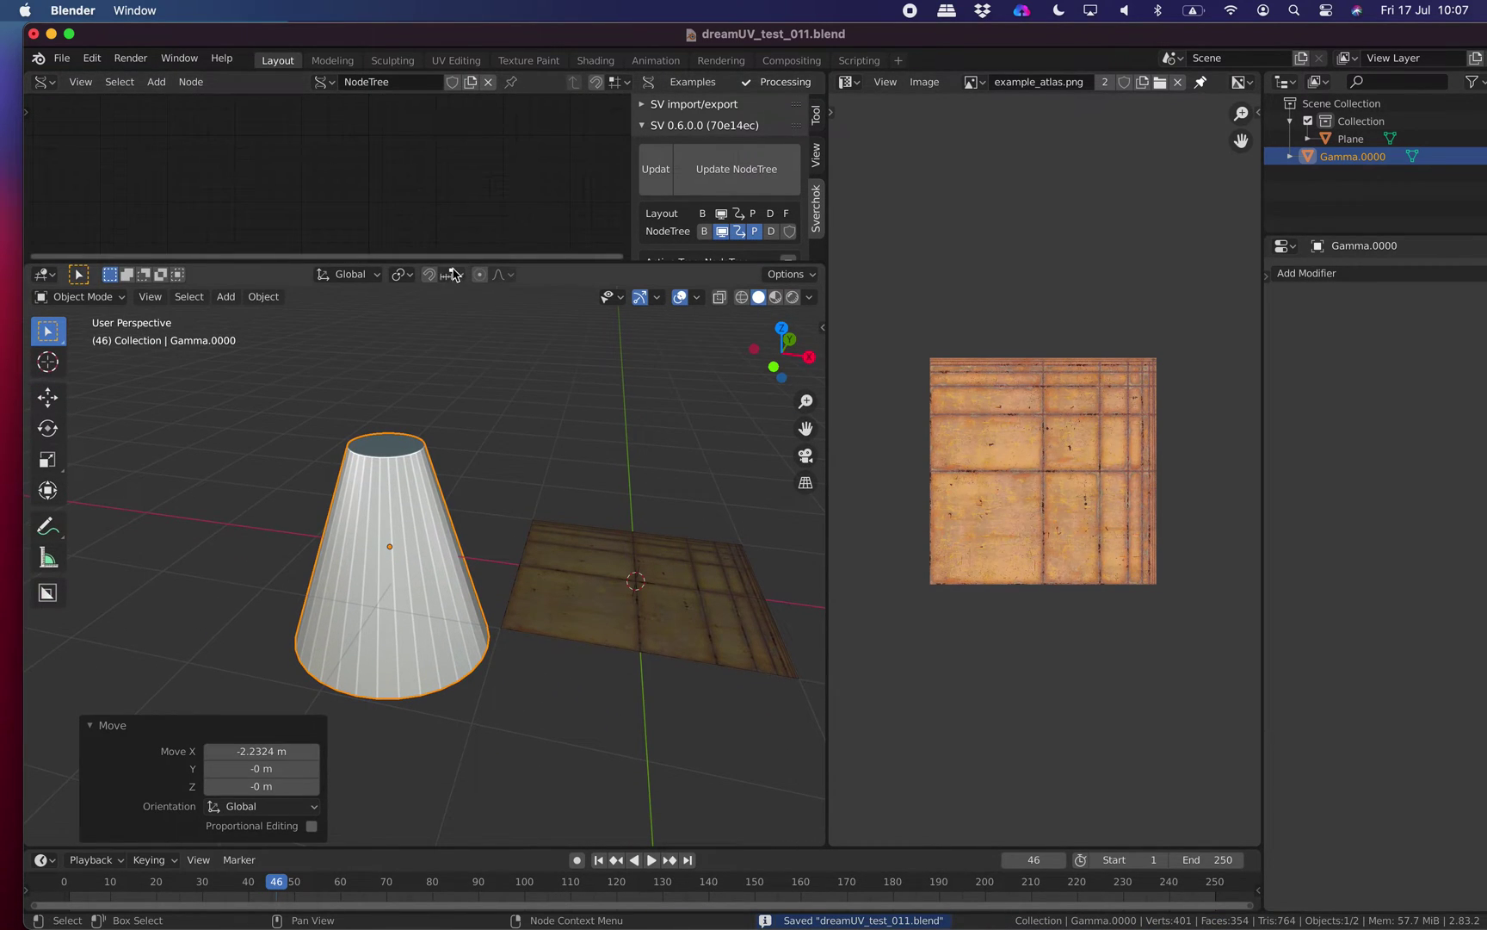
# Enlarge the 3D viewport further and look up the DreamUV add-on's details in the preferences by searching for dream.
pyautogui.moveTo(453, 264); pyautogui.dragTo(466, 146)
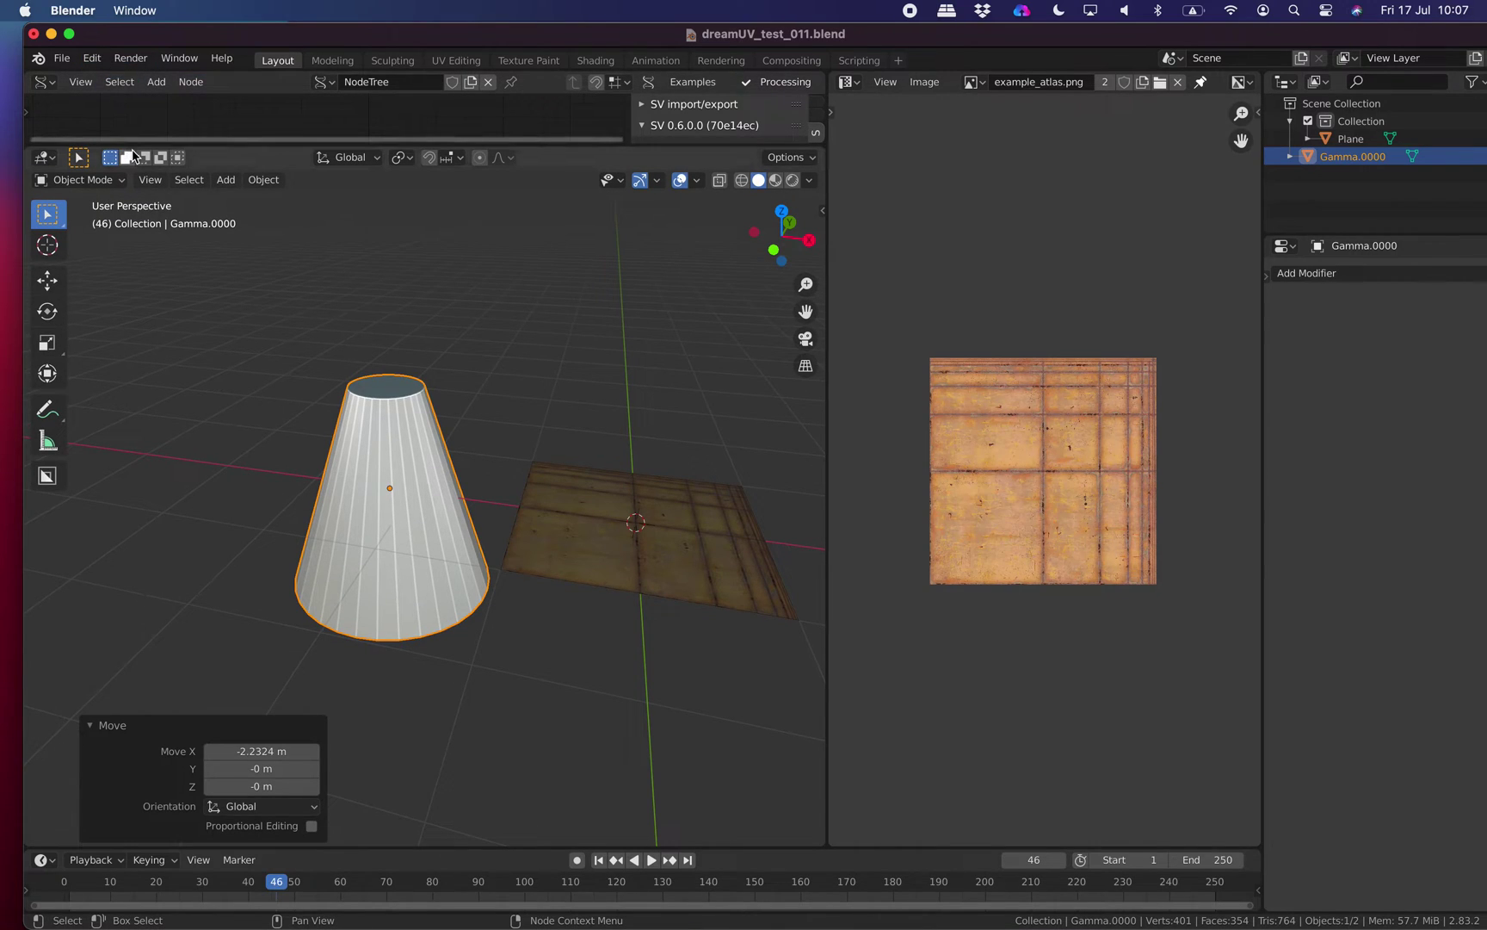
pyautogui.moveTo(129, 145); pyautogui.dragTo(86, 42)
pyautogui.click(91, 57)
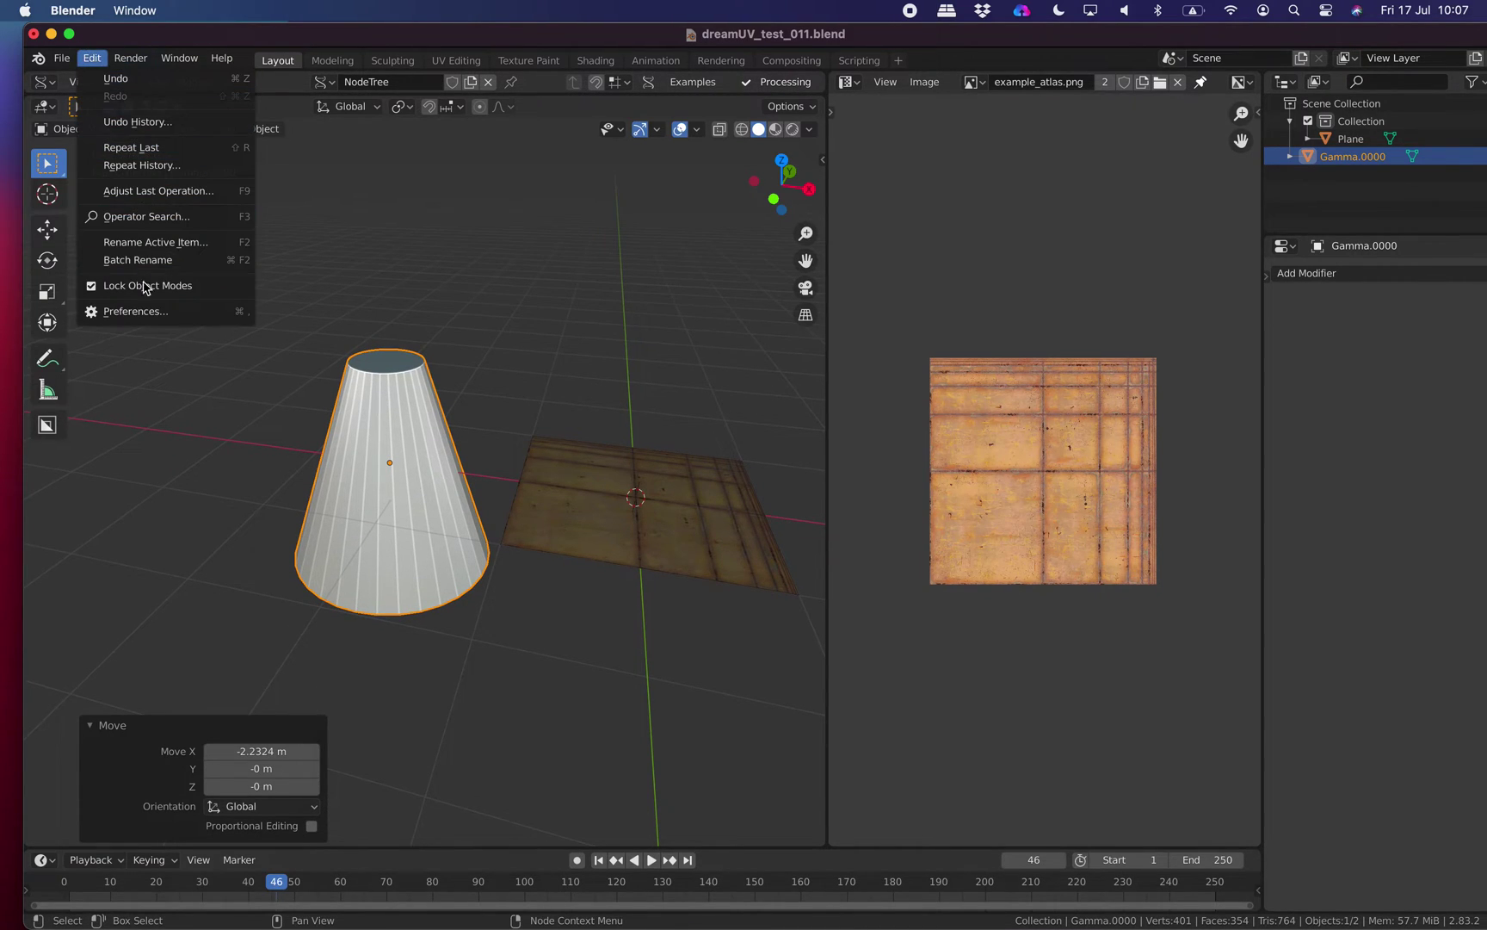
pyautogui.click(138, 311)
pyautogui.click(524, 121)
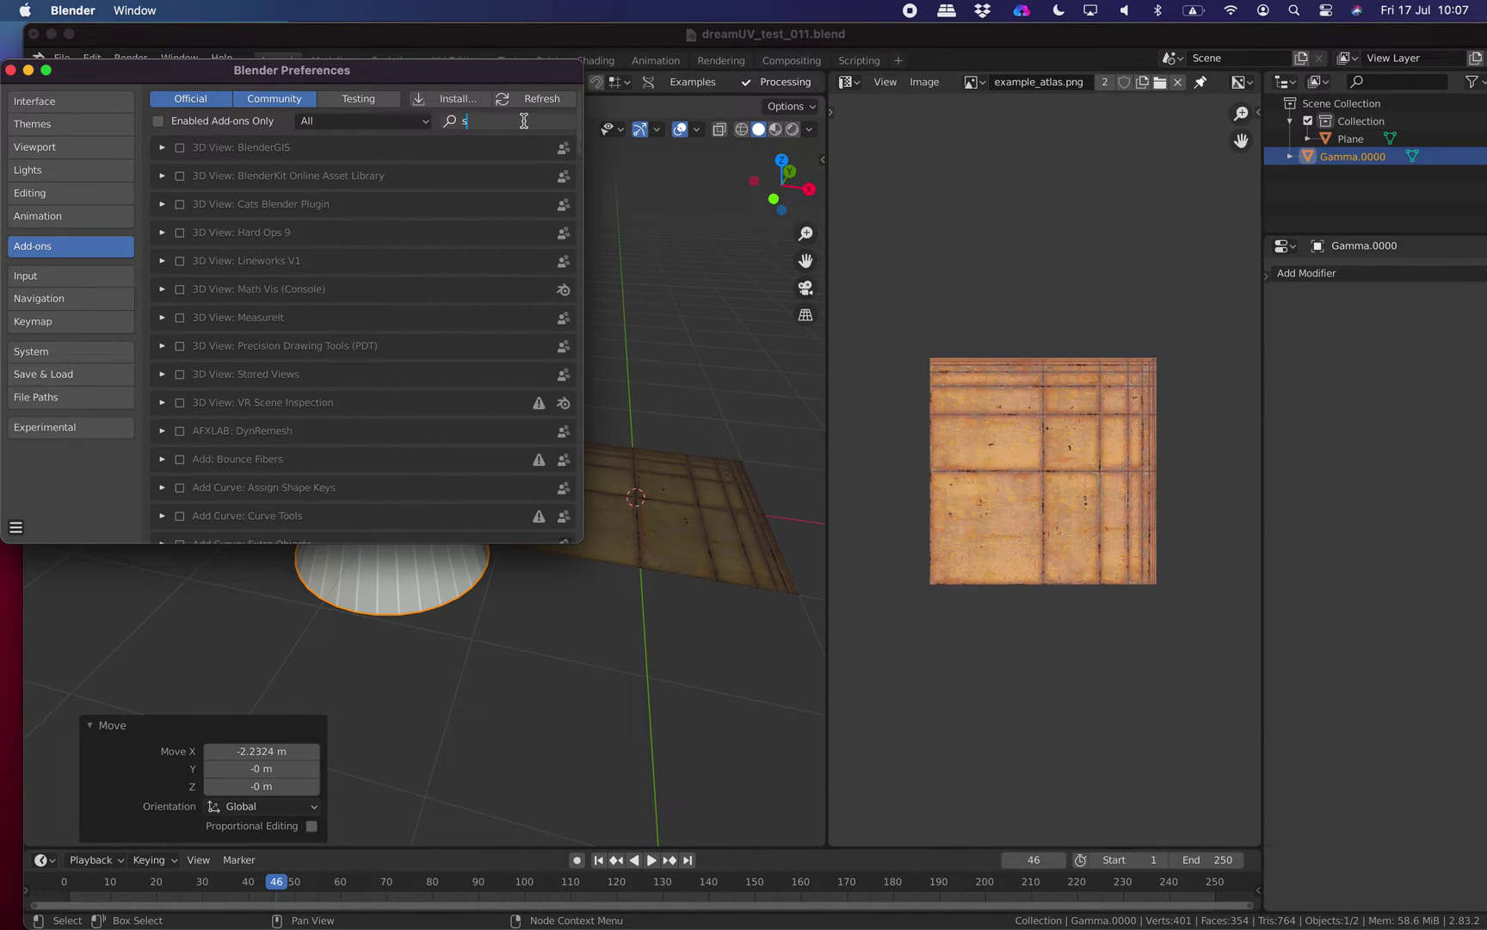
pyautogui.write('dream')
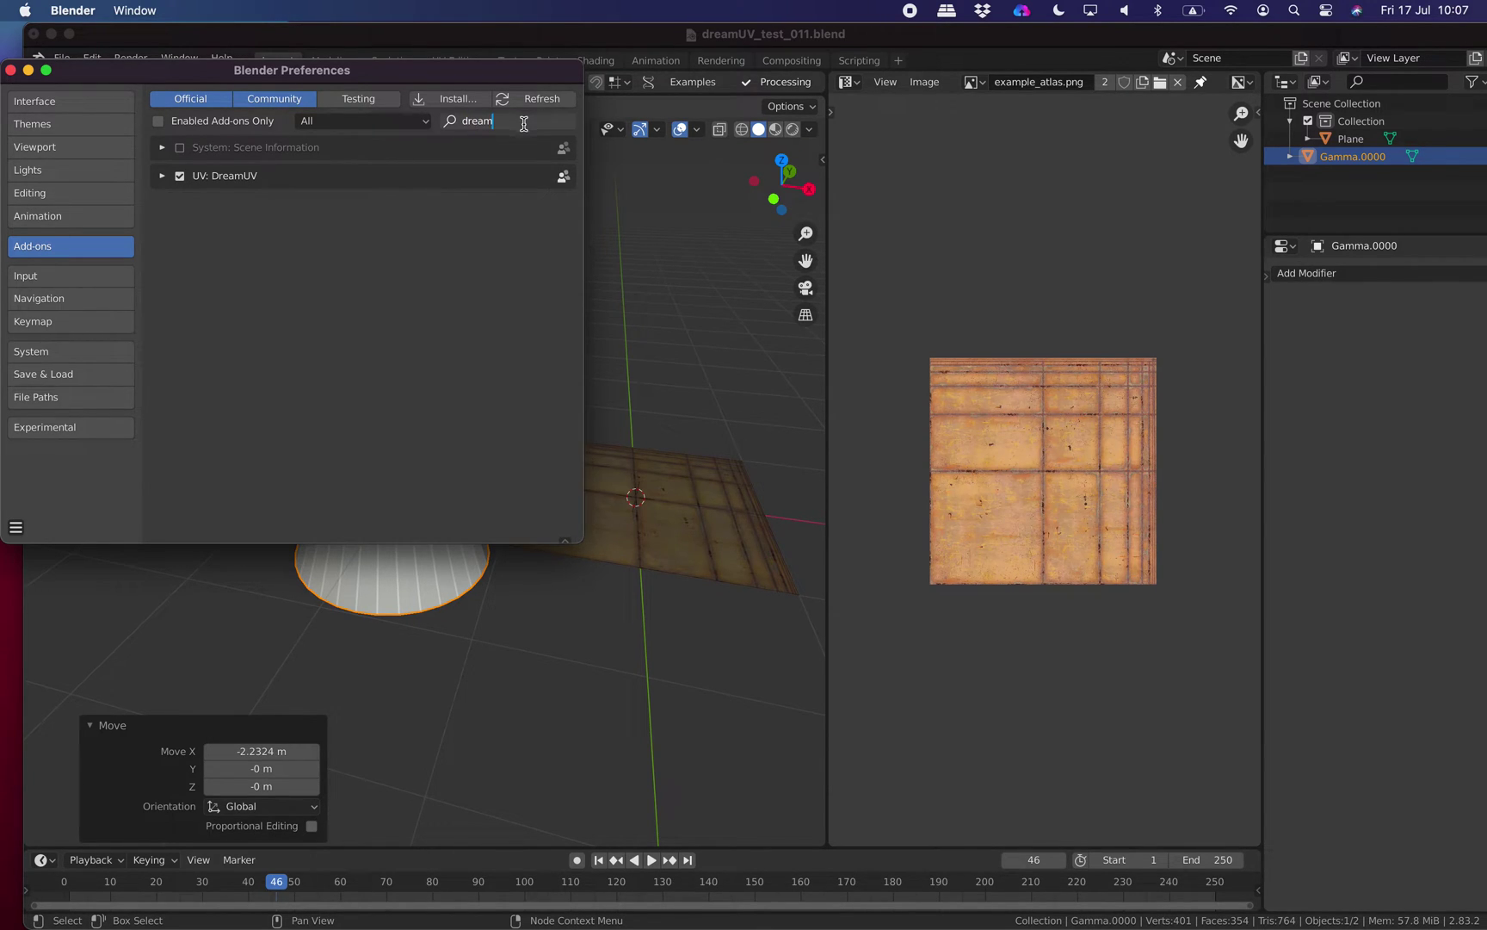
pyautogui.press('Return')
pyautogui.click(161, 176)
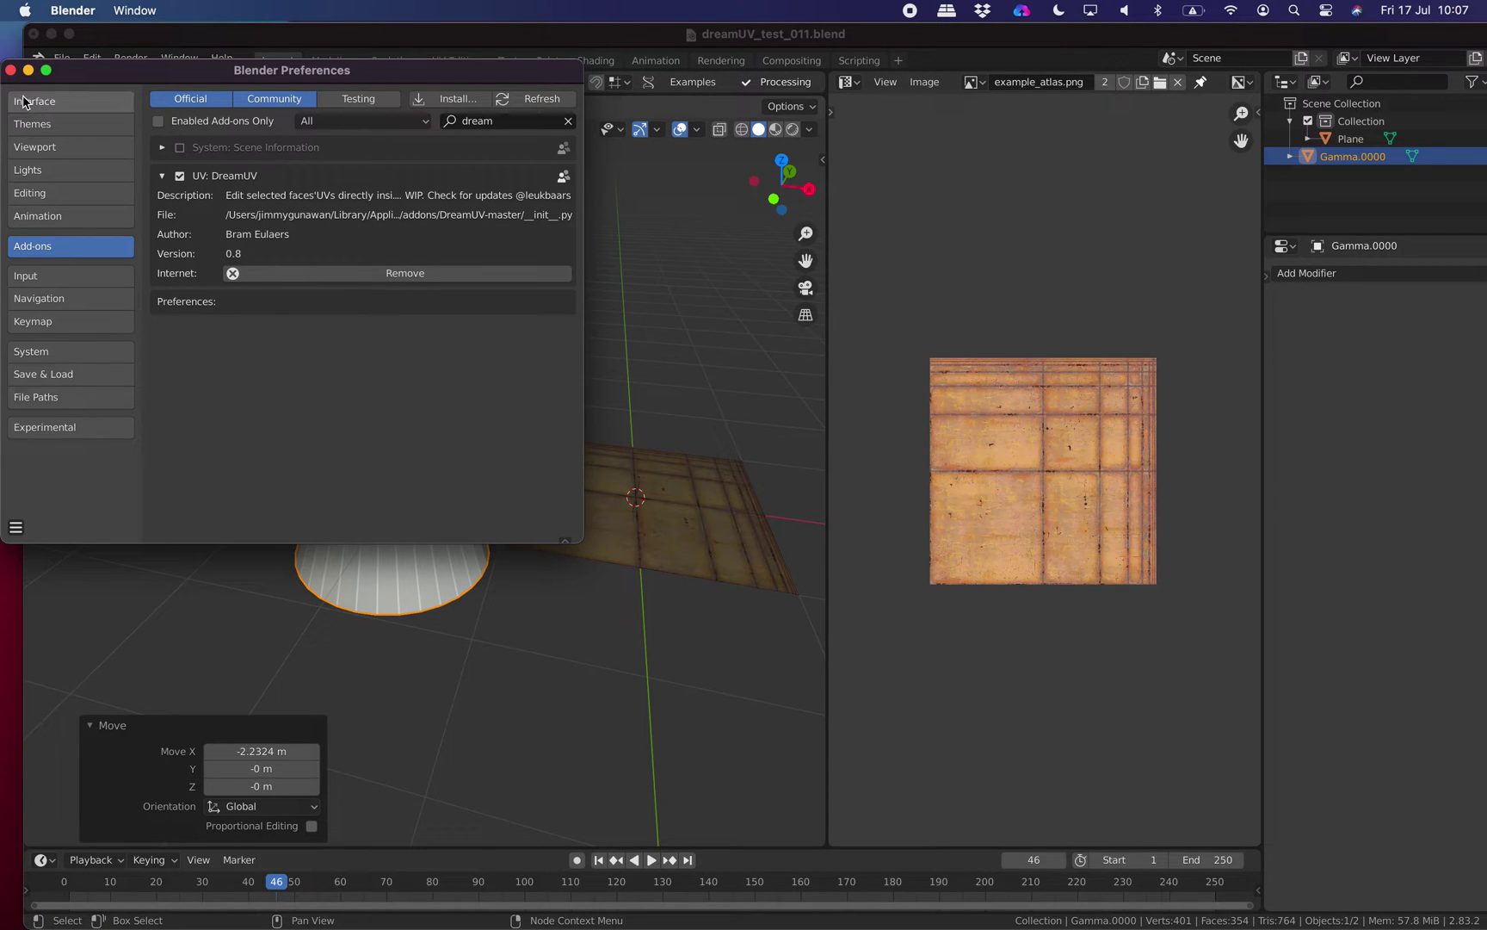
pyautogui.click(11, 70)
# Select the atlas Plane and hide it in the viewport.
pyautogui.moveTo(689, 344); pyautogui.dragTo(572, 396, button='middle')
pyautogui.click(452, 342)
pyautogui.moveTo(575, 324); pyautogui.dragTo(939, 259, button='middle')
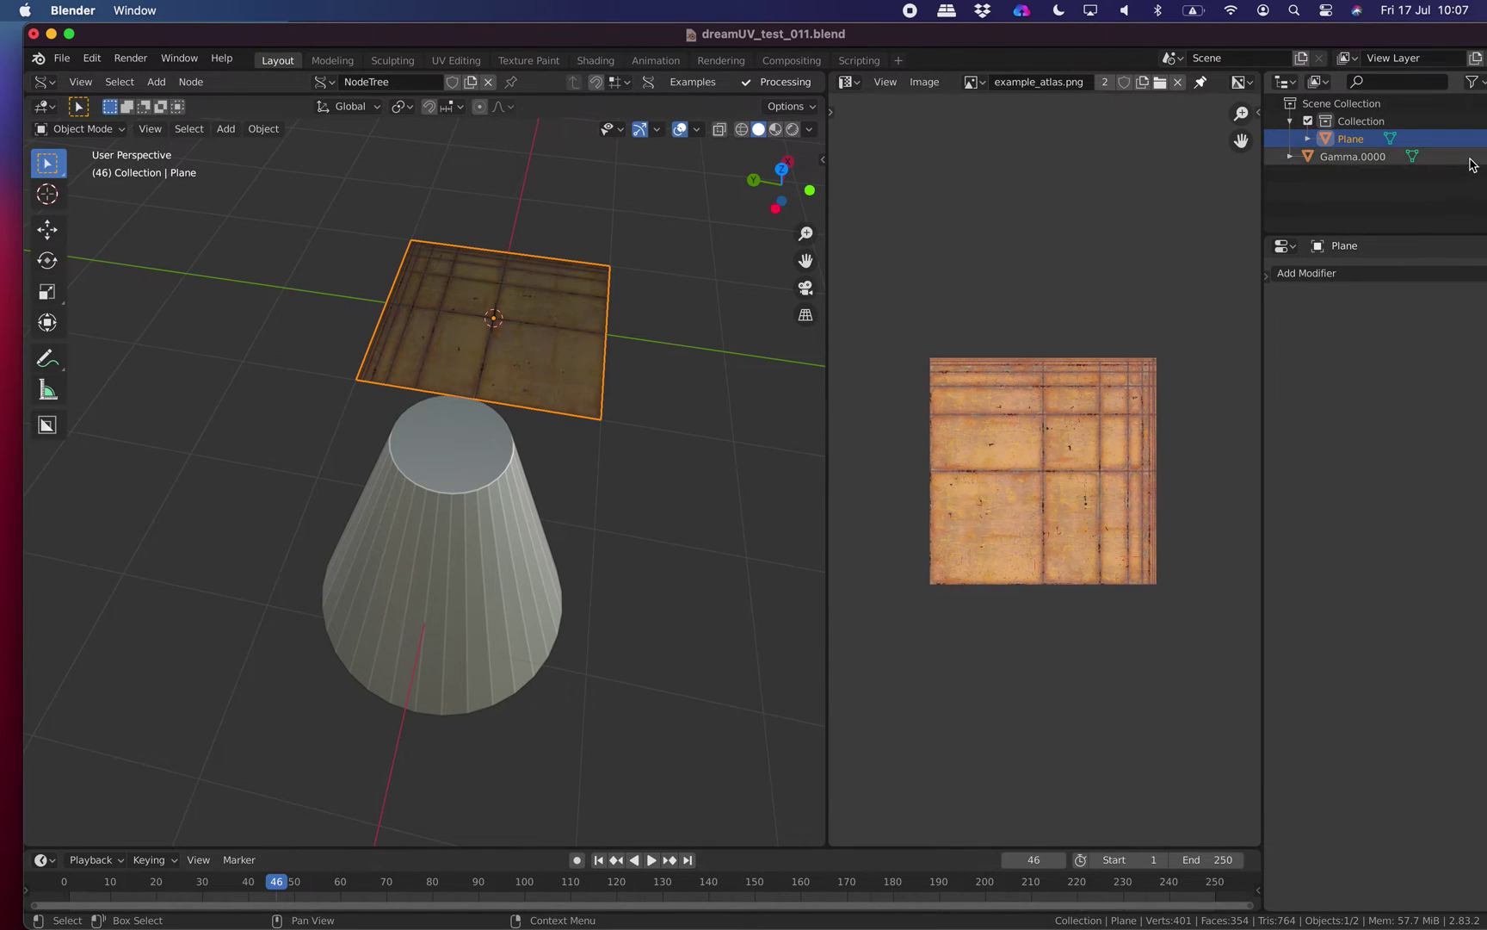
pyautogui.moveTo(1143, 51); pyautogui.dragTo(1111, 52)
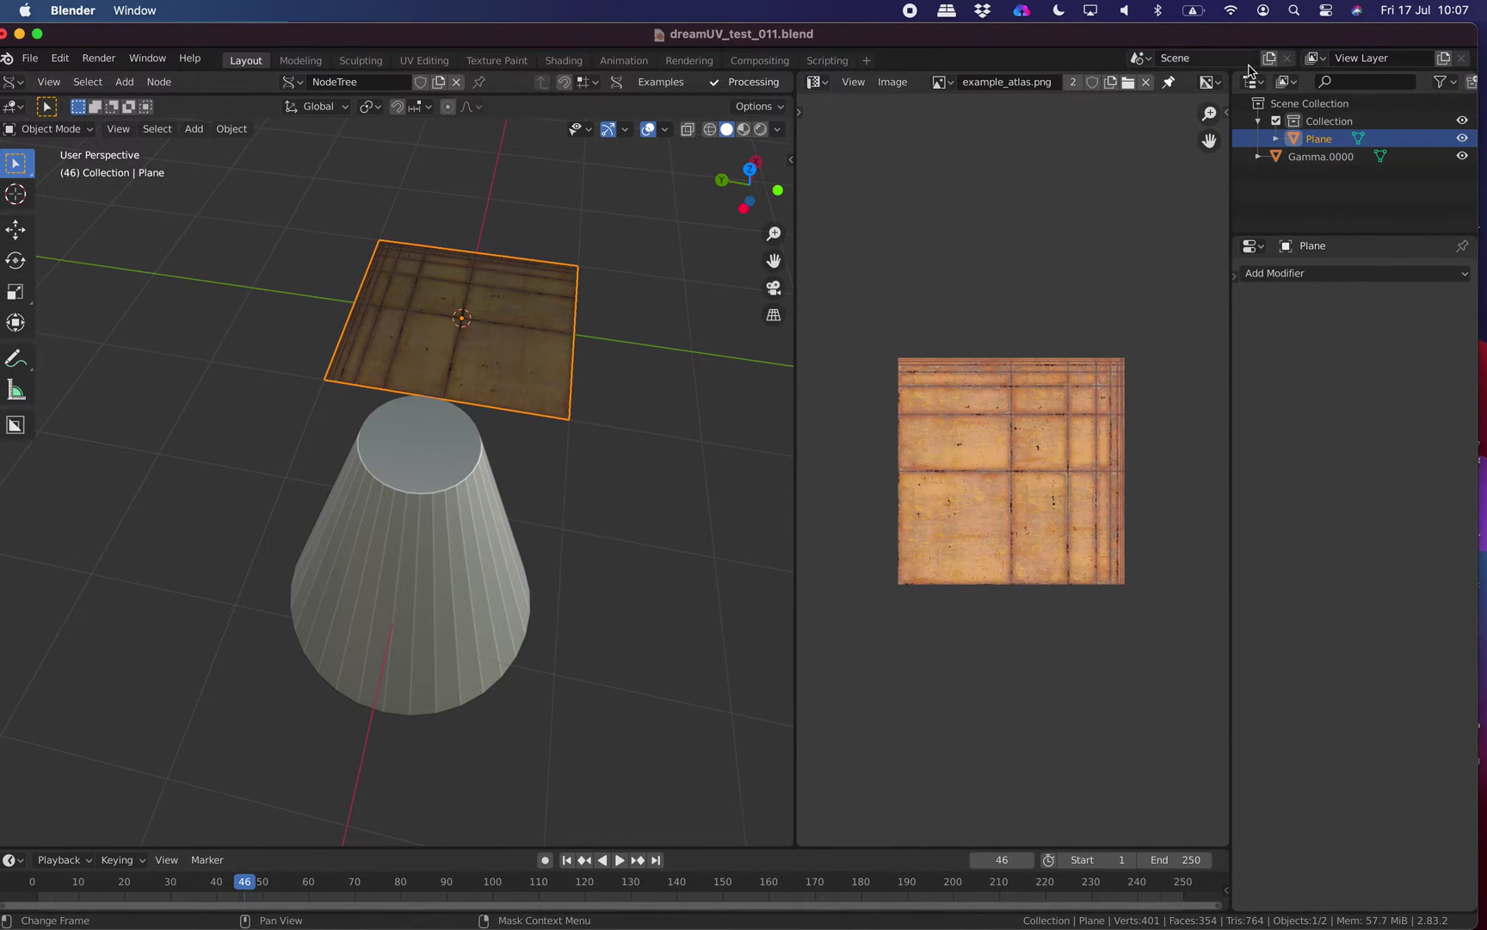
pyautogui.click(1460, 140)
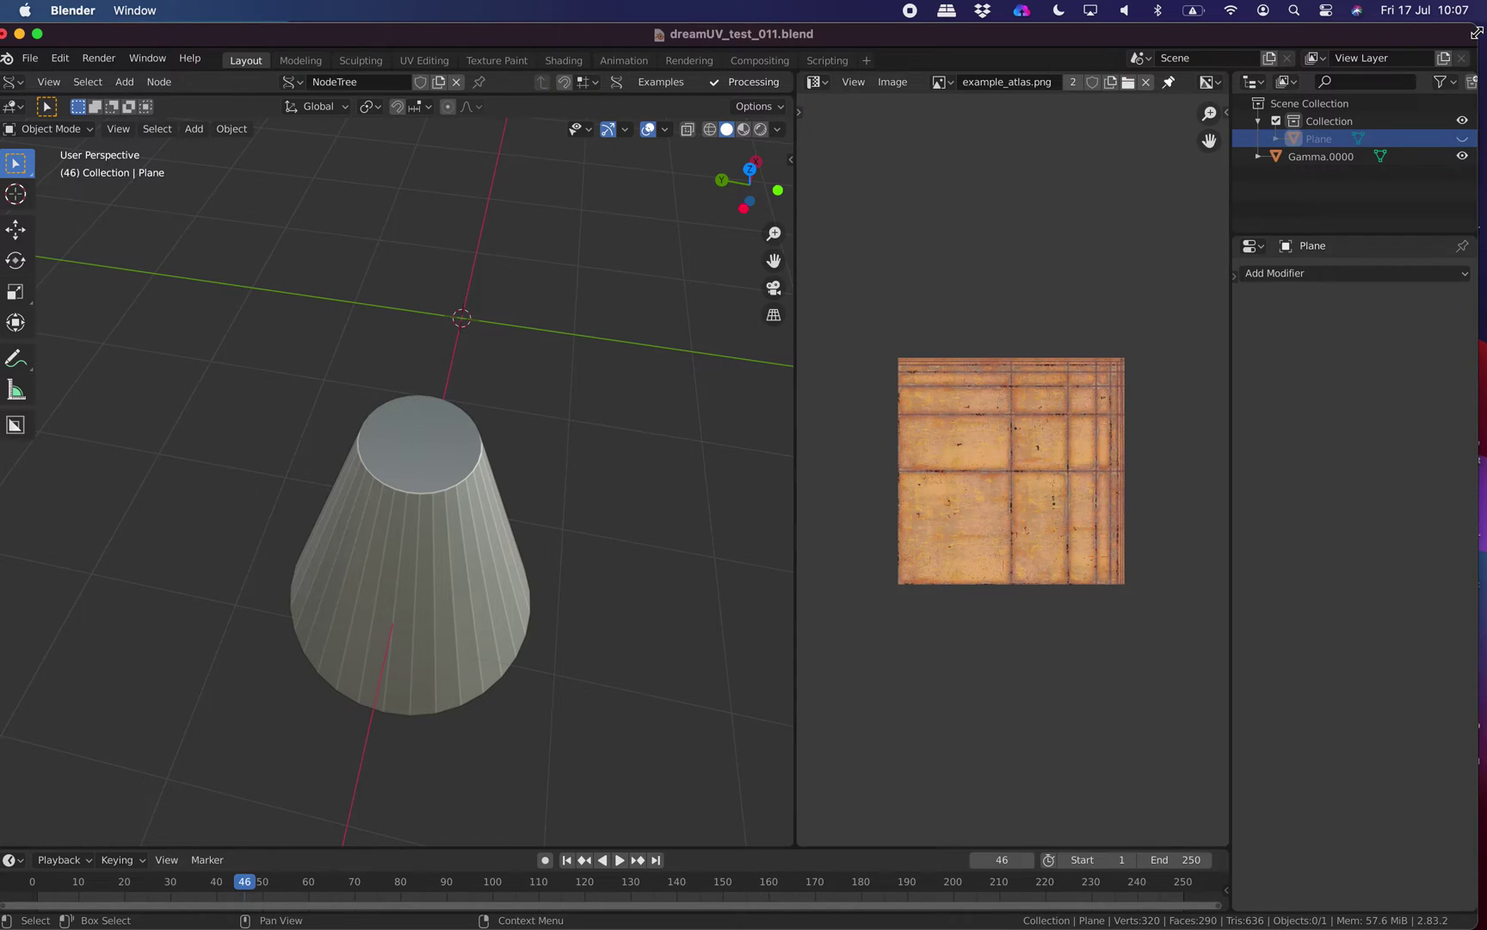
# Fit the window to the screen, widen the image area, select the tapered cylinder and show the 3D viewport's sidebar.
pyautogui.moveTo(1477, 32); pyautogui.dragTo(1373, 26)
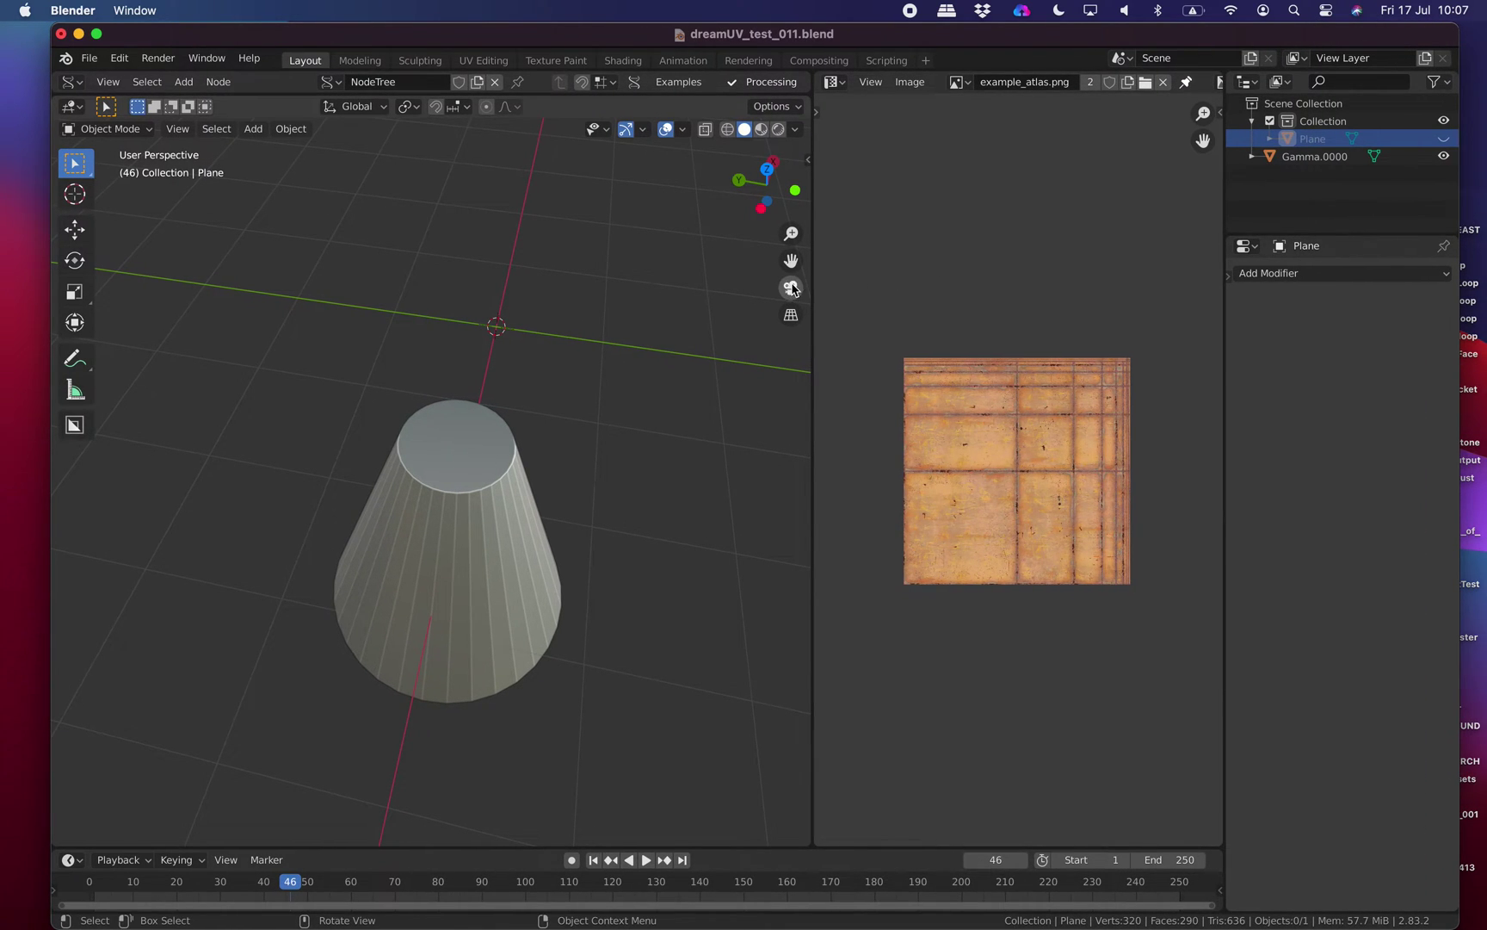
pyautogui.moveTo(812, 290); pyautogui.dragTo(734, 290)
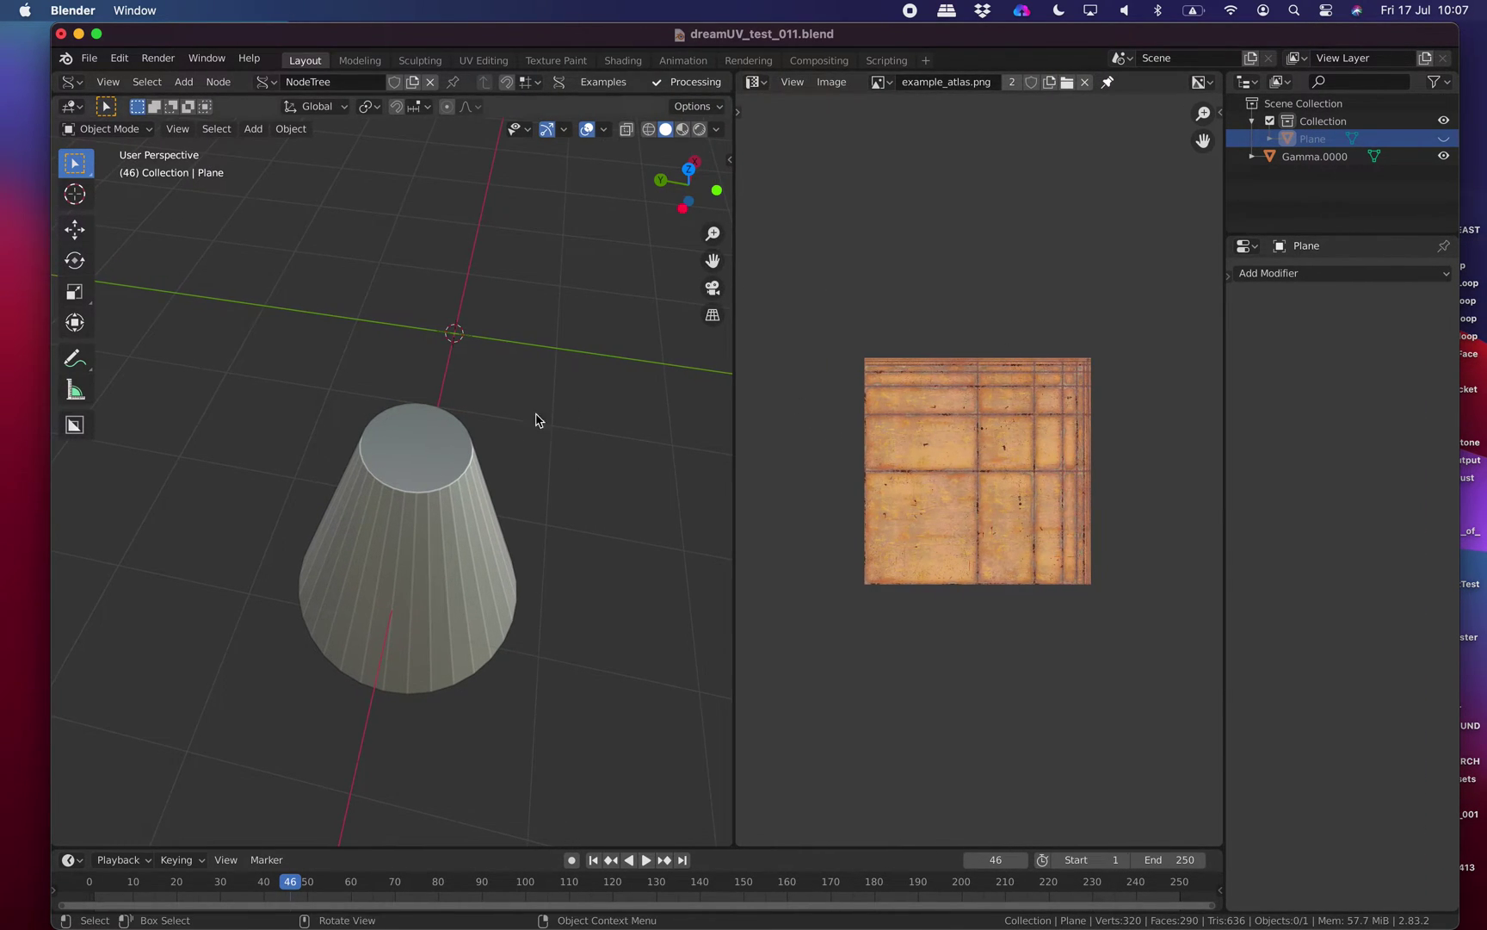
pyautogui.moveTo(538, 415); pyautogui.dragTo(472, 440, button='middle')
pyautogui.click(505, 422)
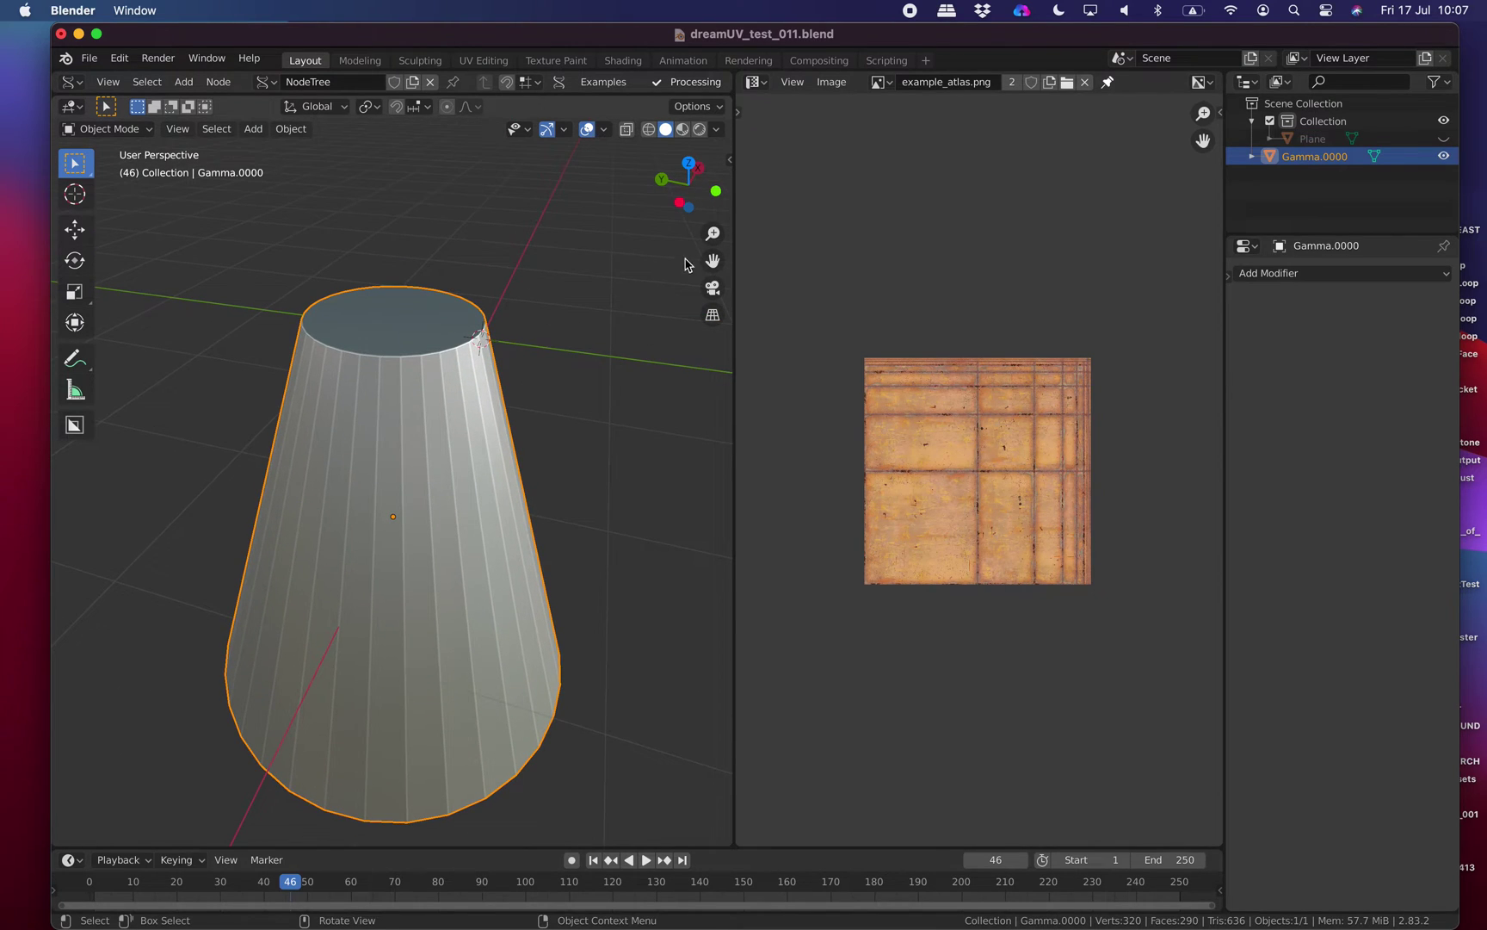
pyautogui.click(728, 158)
pyautogui.moveTo(734, 172); pyautogui.dragTo(744, 172)
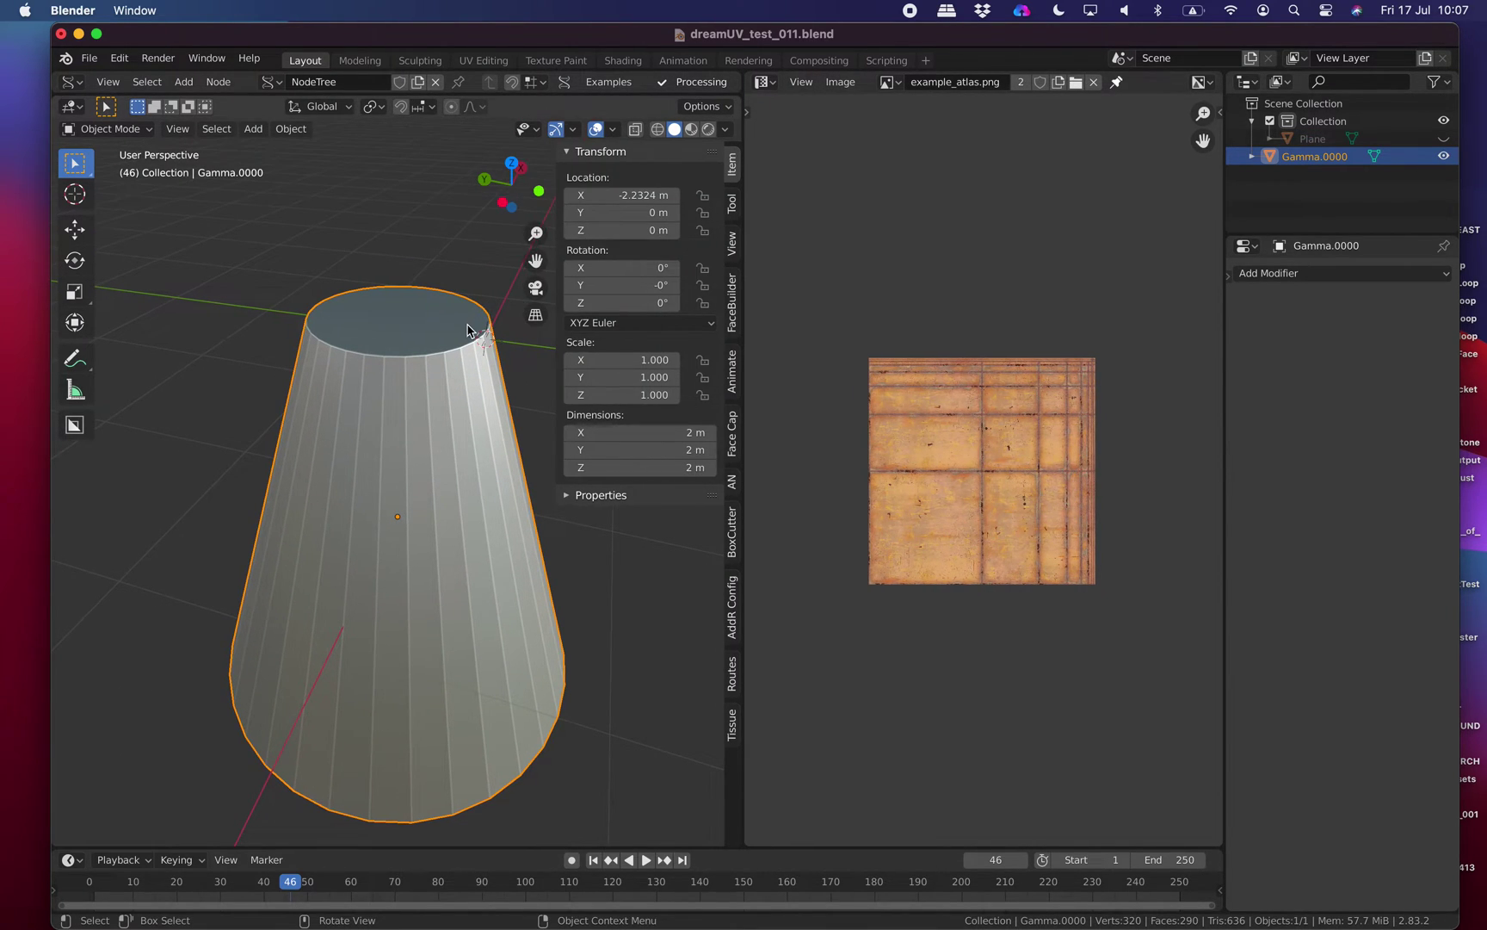
# Assign the existing Material.001 with the example_atlas.png texture to the tapered cylinder and save the file.
pyautogui.click(1390, 274)
pyautogui.click(1390, 275)
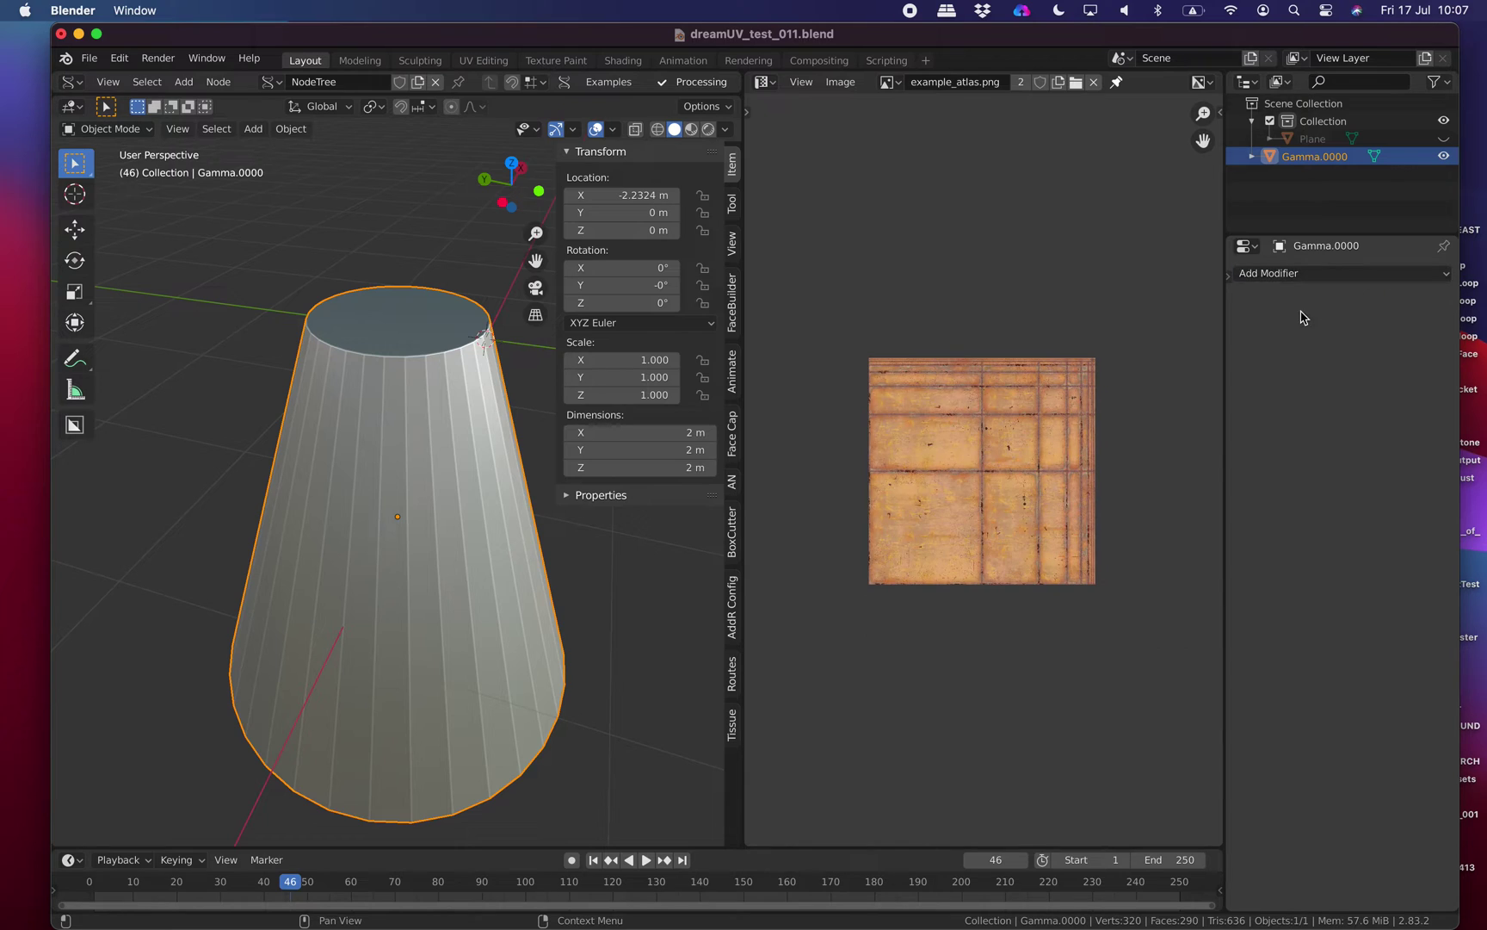
pyautogui.moveTo(1232, 273); pyautogui.dragTo(1255, 276)
pyautogui.click(1250, 584)
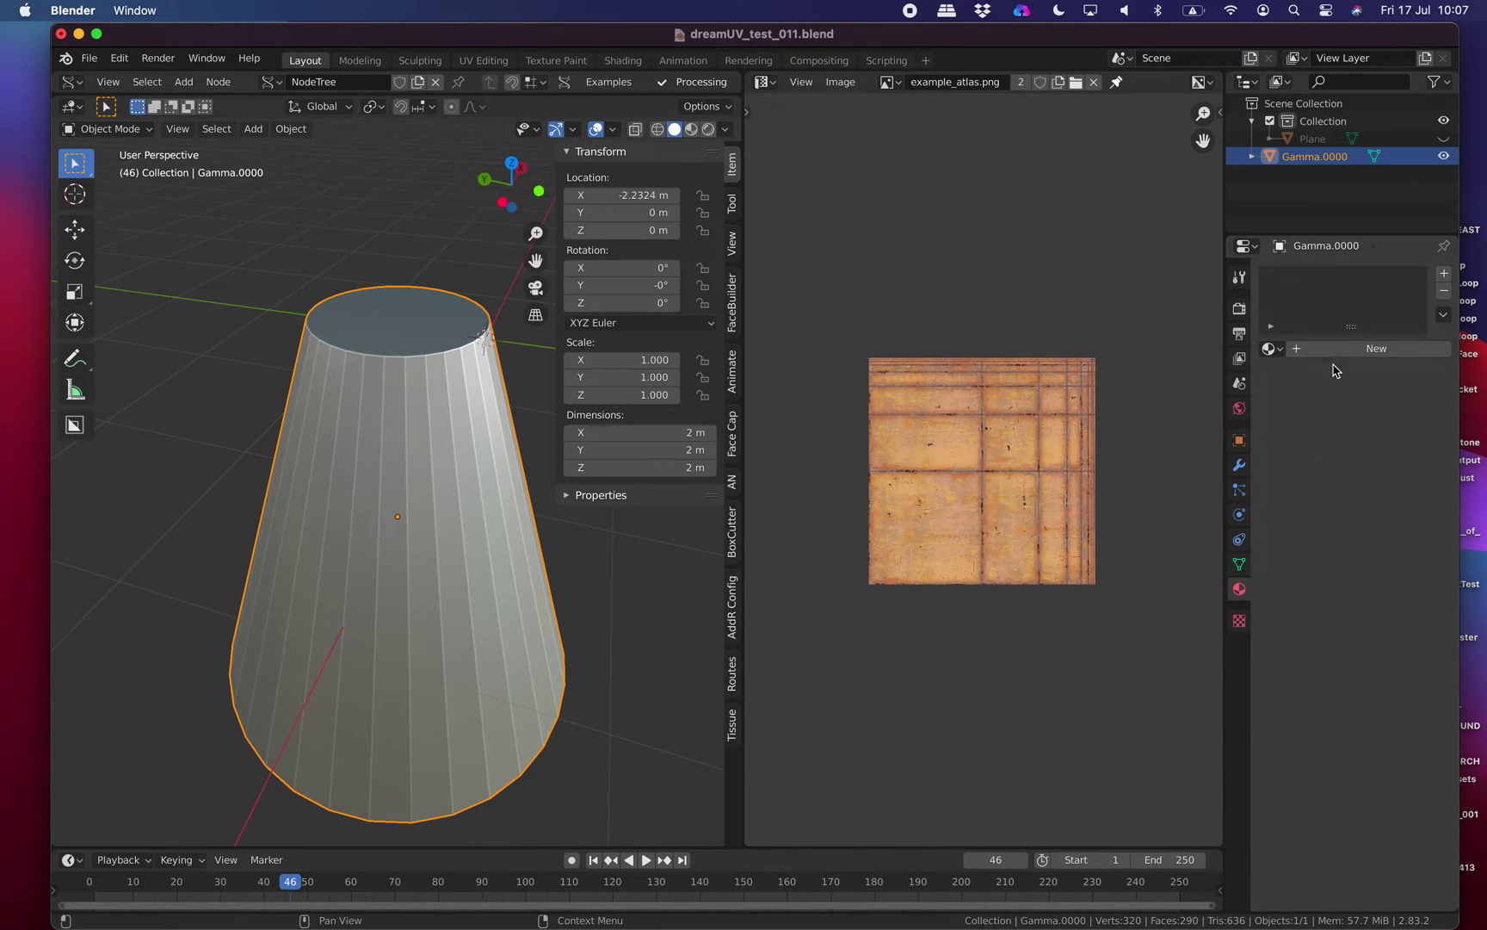
pyautogui.click(1272, 349)
pyautogui.click(1260, 374)
pyautogui.moveTo(491, 564)
pyautogui.mouseDown(button='middle')
pyautogui.moveTo(461, 557)
pyautogui.moveTo(521, 564)
pyautogui.moveTo(495, 558)
pyautogui.mouseUp(button='middle')
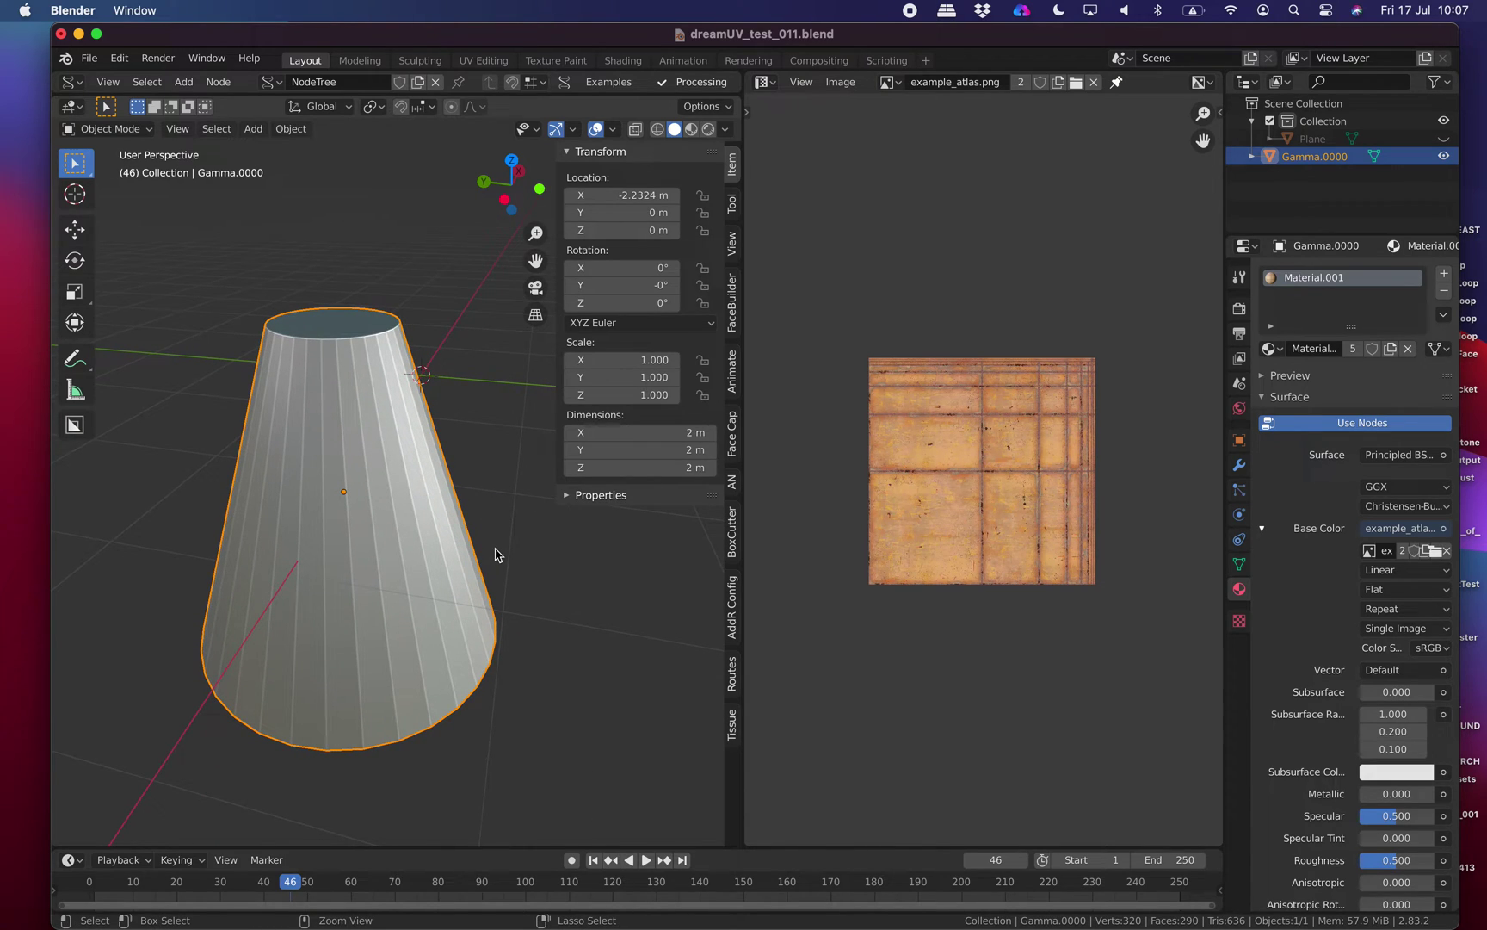
pyautogui.press('super+s')
# Check the viewport shading options and preview the cylinder in Material Preview before returning to Solid shading.
pyautogui.click(724, 129)
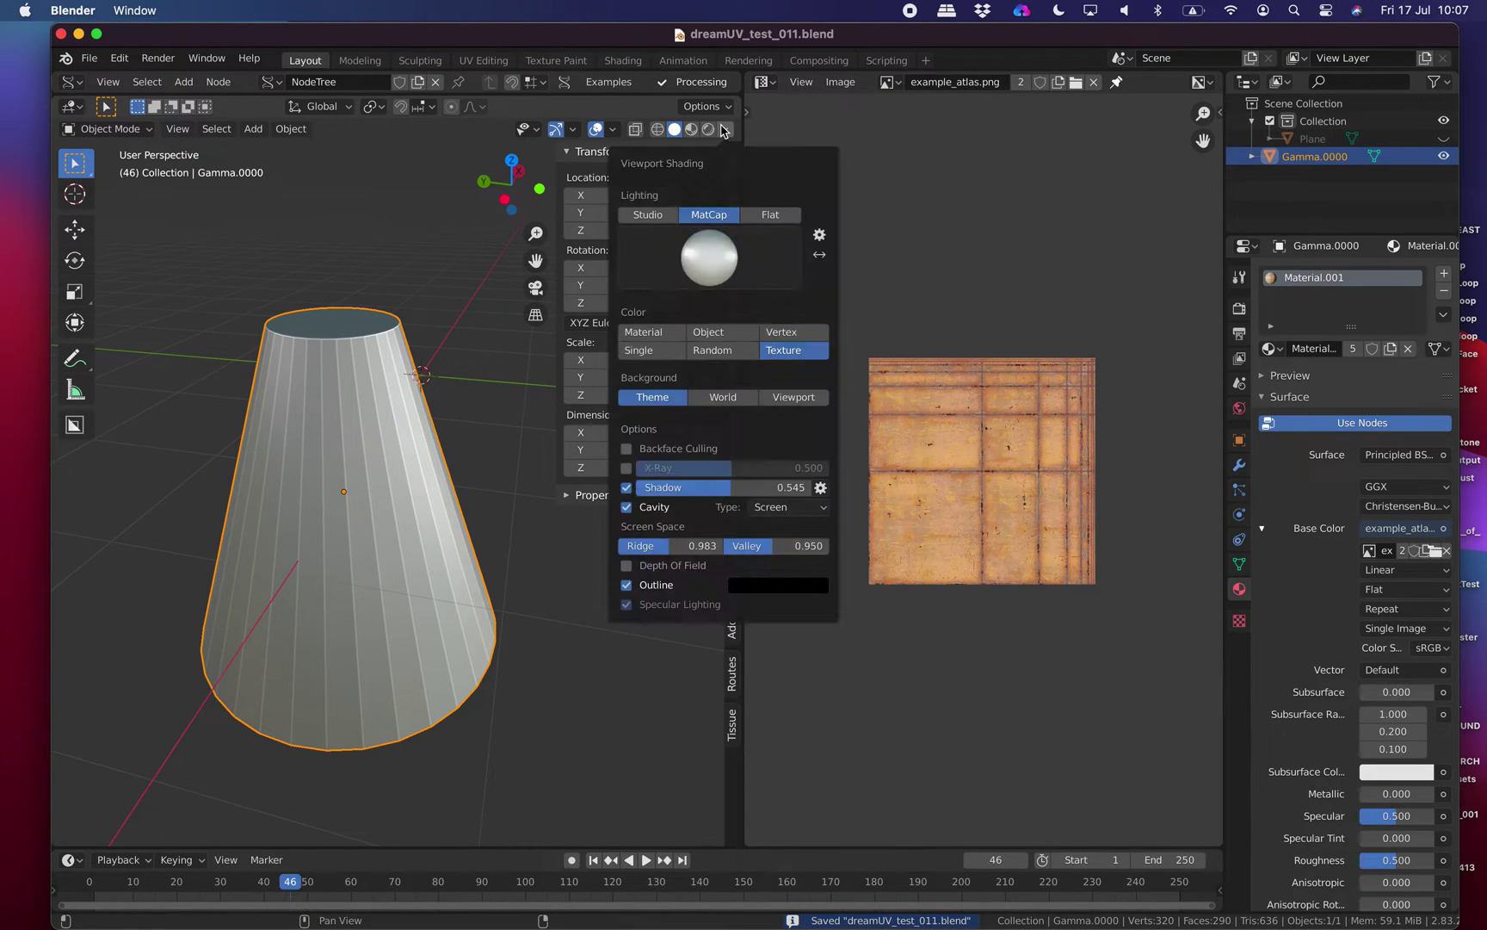
pyautogui.click(370, 290)
pyautogui.moveTo(370, 290); pyautogui.dragTo(404, 289, button='middle')
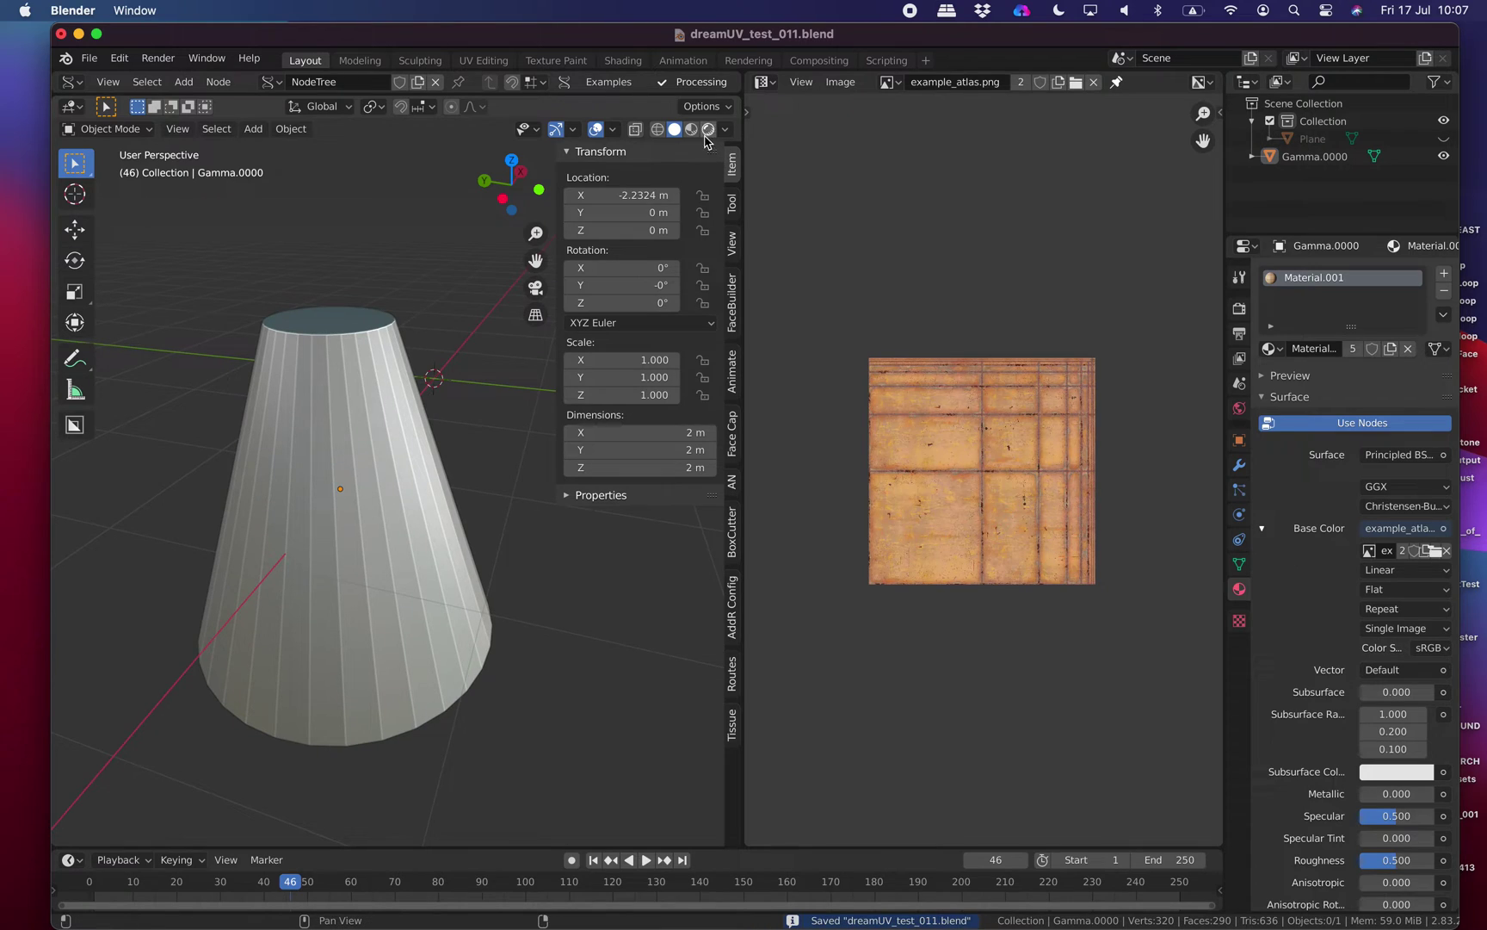
pyautogui.click(692, 130)
pyautogui.click(674, 129)
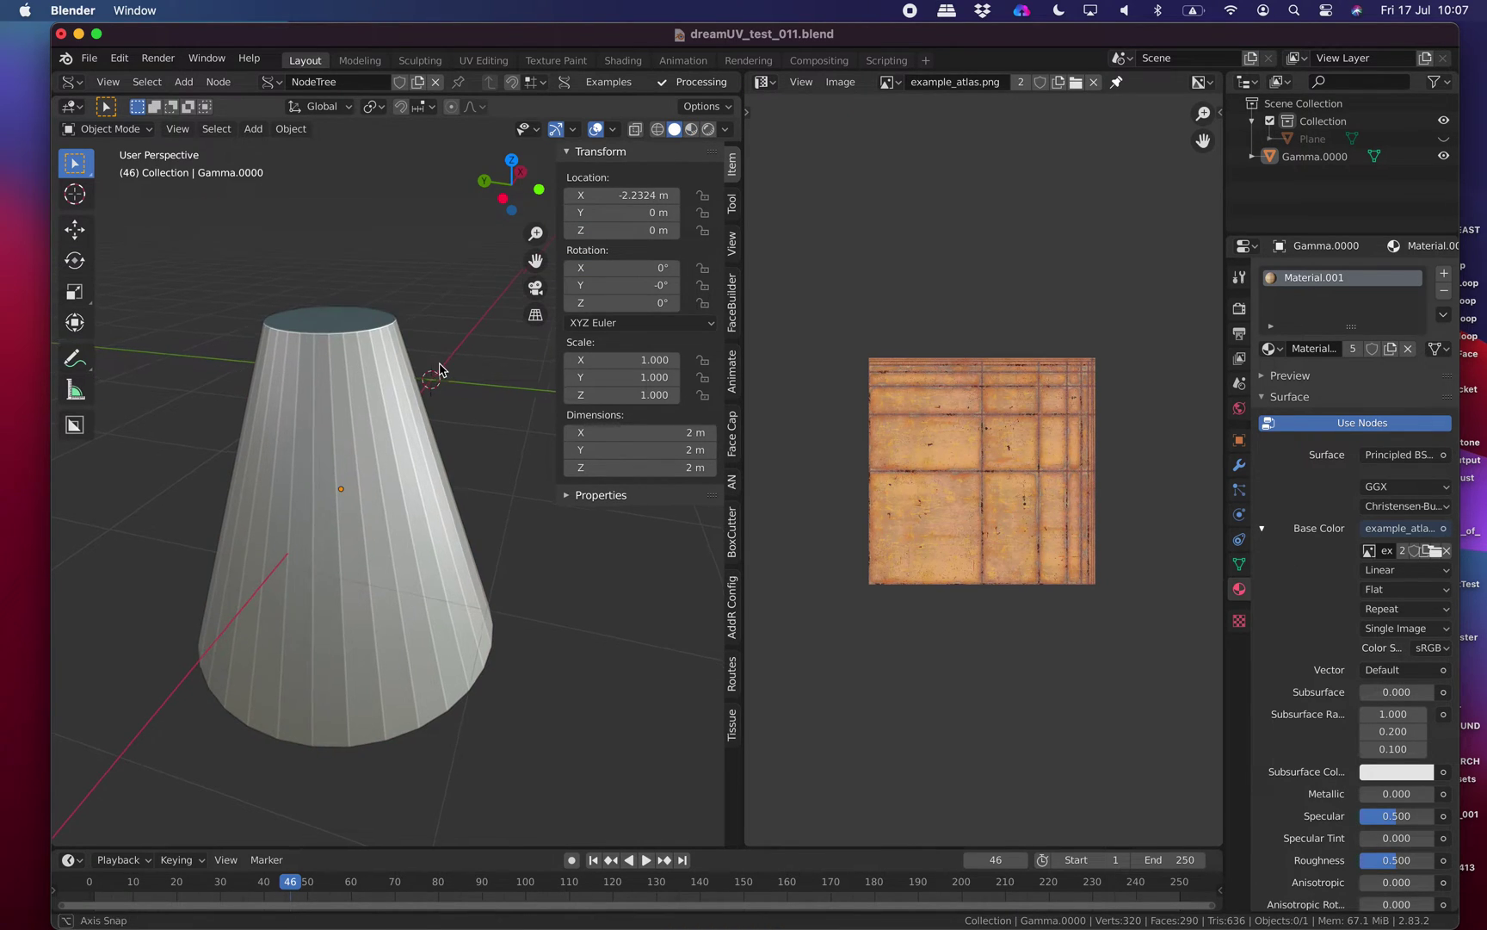
# Select all faces of the tapered cylinder in Edit Mode and apply DreamUV HotSpot with Plane as the atlas object.
pyautogui.moveTo(439, 369); pyautogui.dragTo(402, 379, button='middle')
pyautogui.click(402, 379)
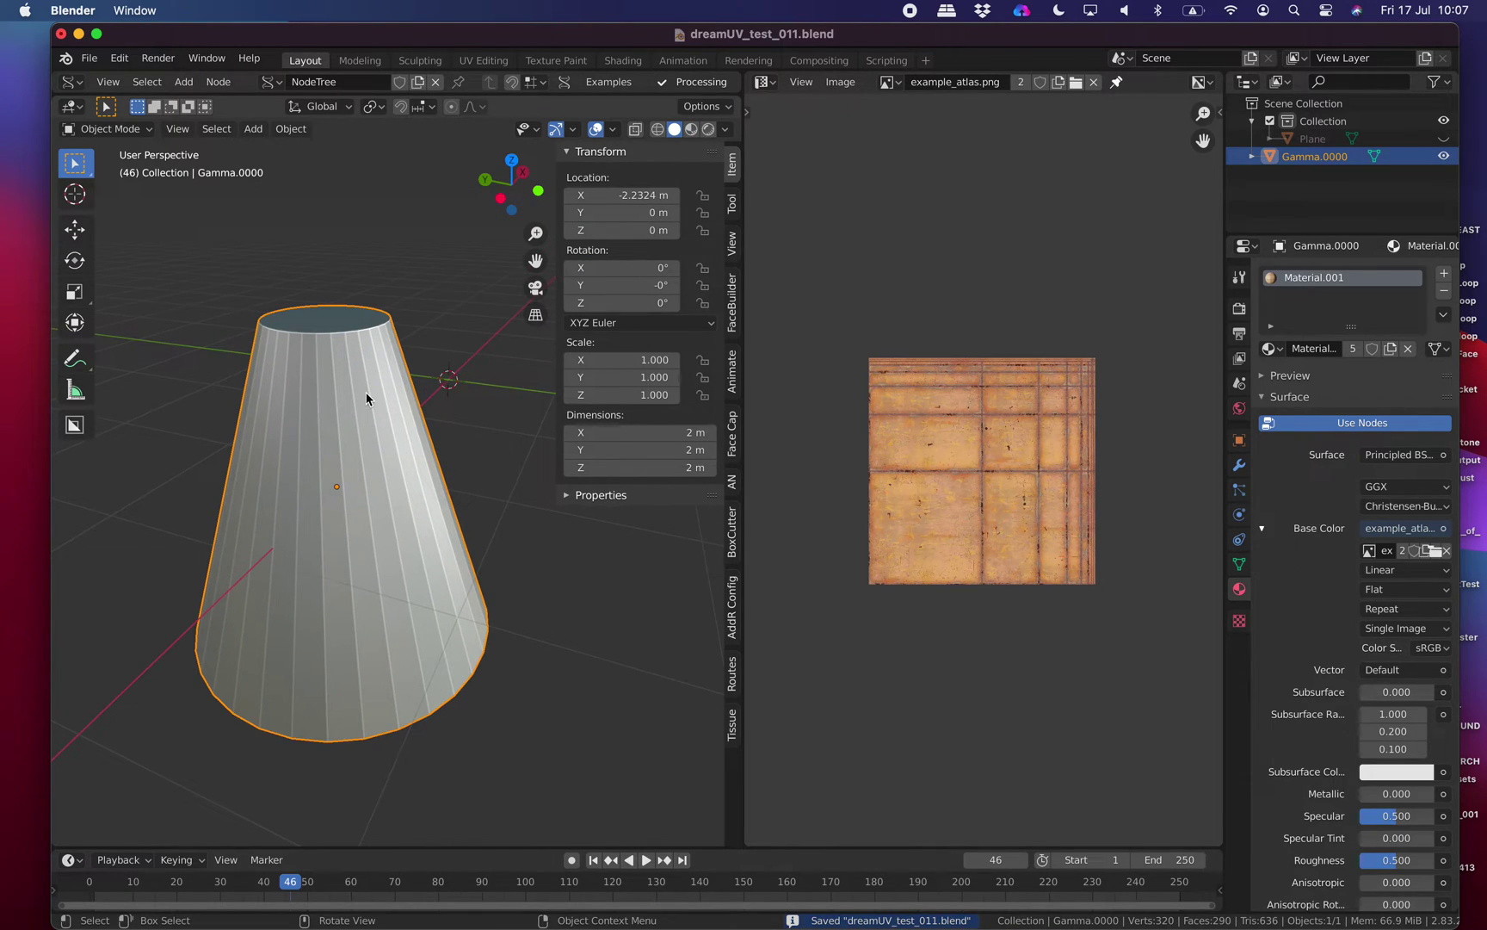
pyautogui.press('Tab')
pyautogui.press('a')
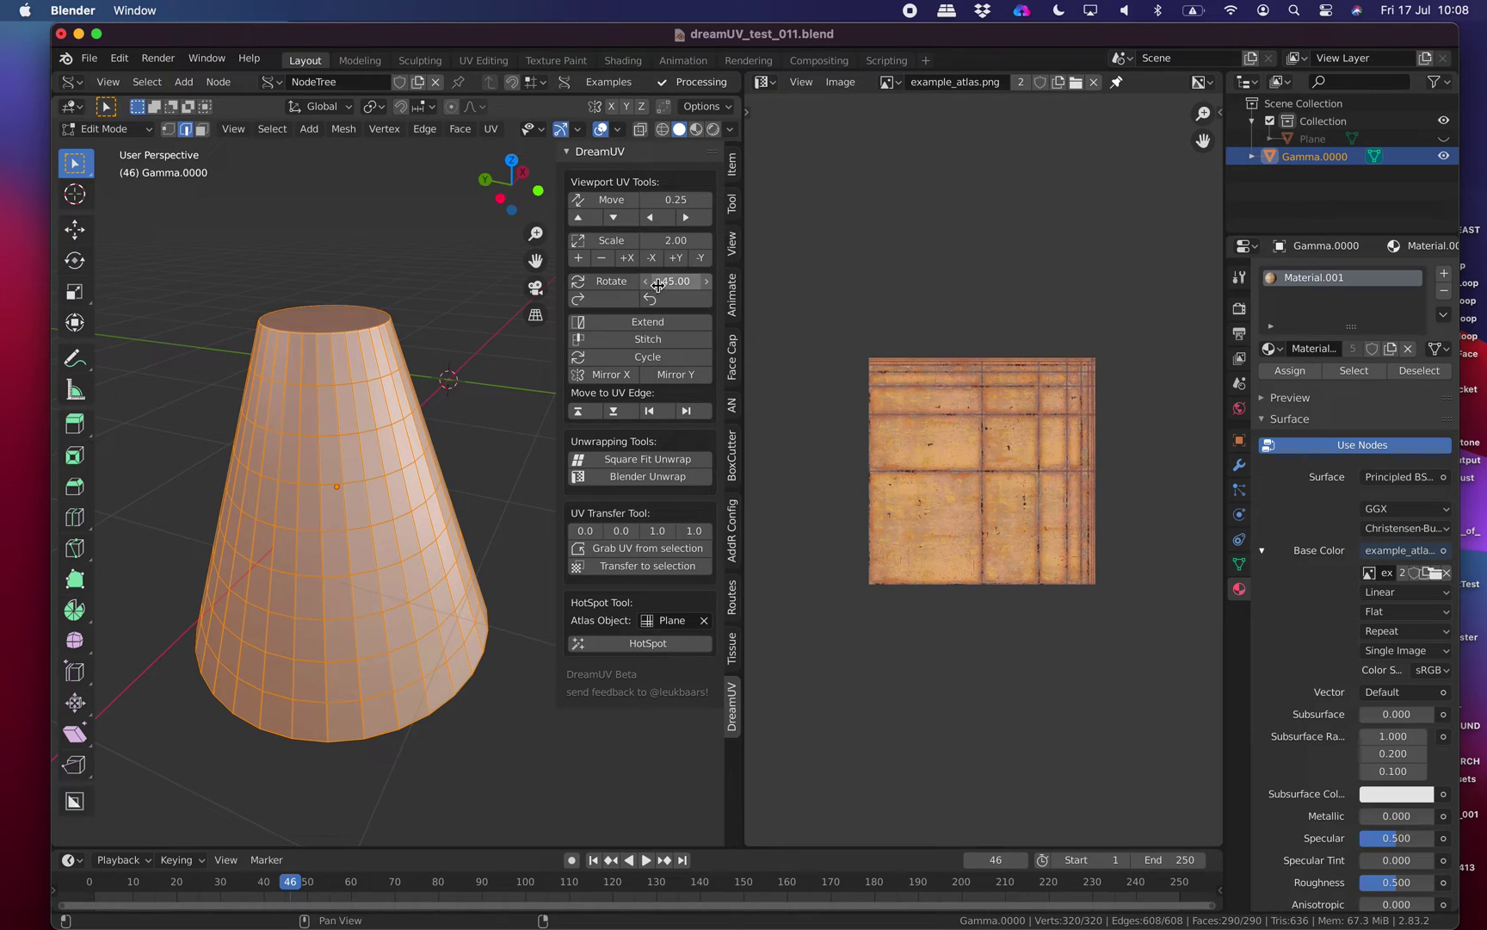
pyautogui.moveTo(744, 276); pyautogui.dragTo(797, 279)
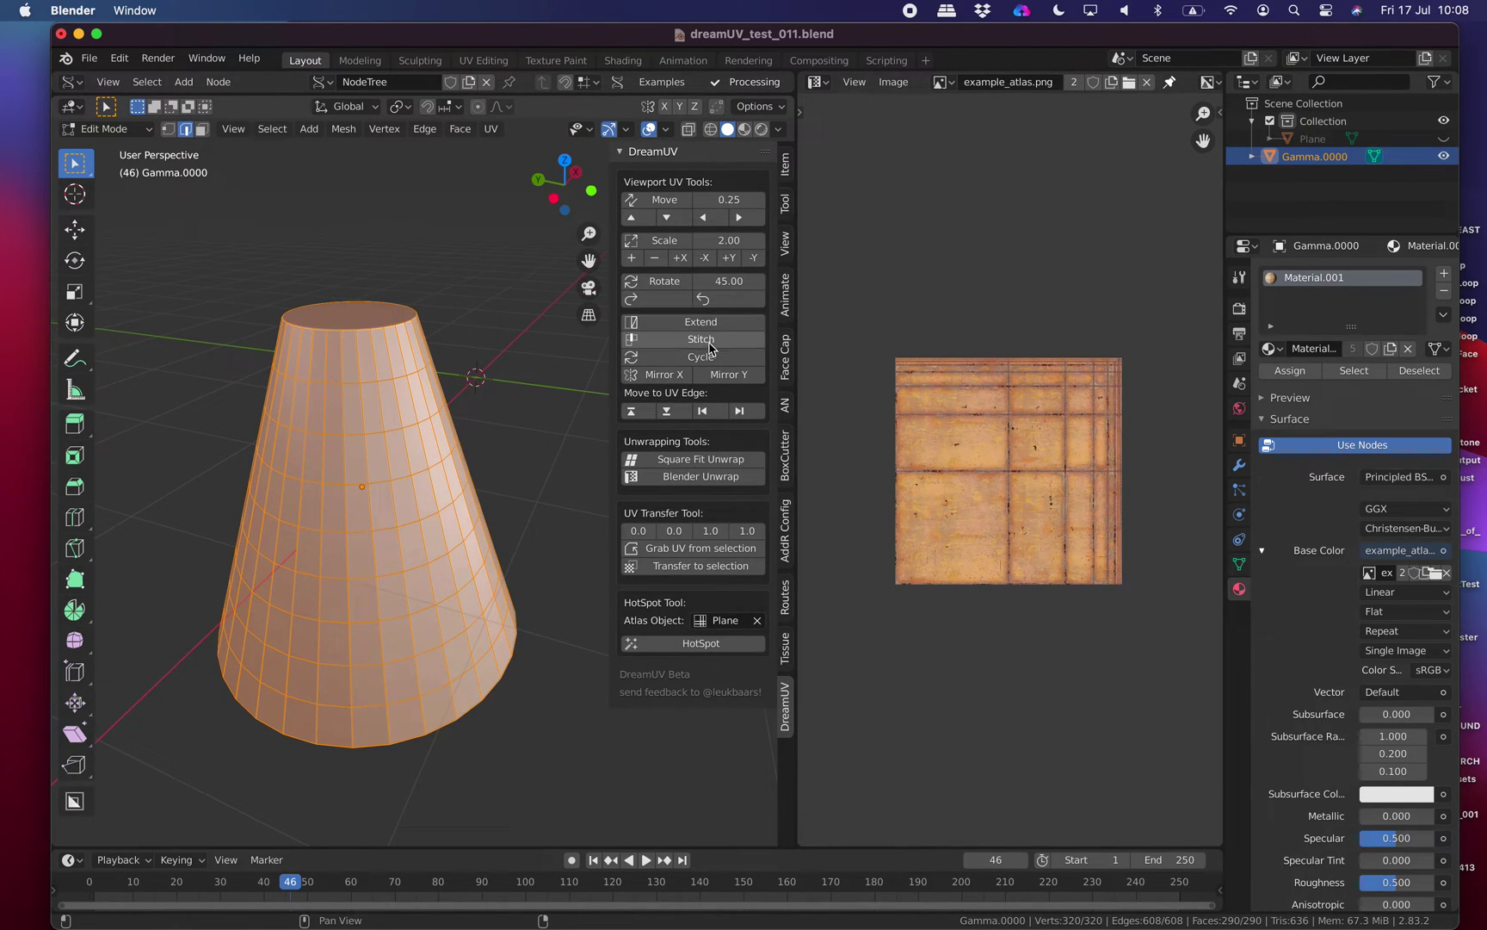
pyautogui.moveTo(461, 465); pyautogui.dragTo(429, 457, button='middle')
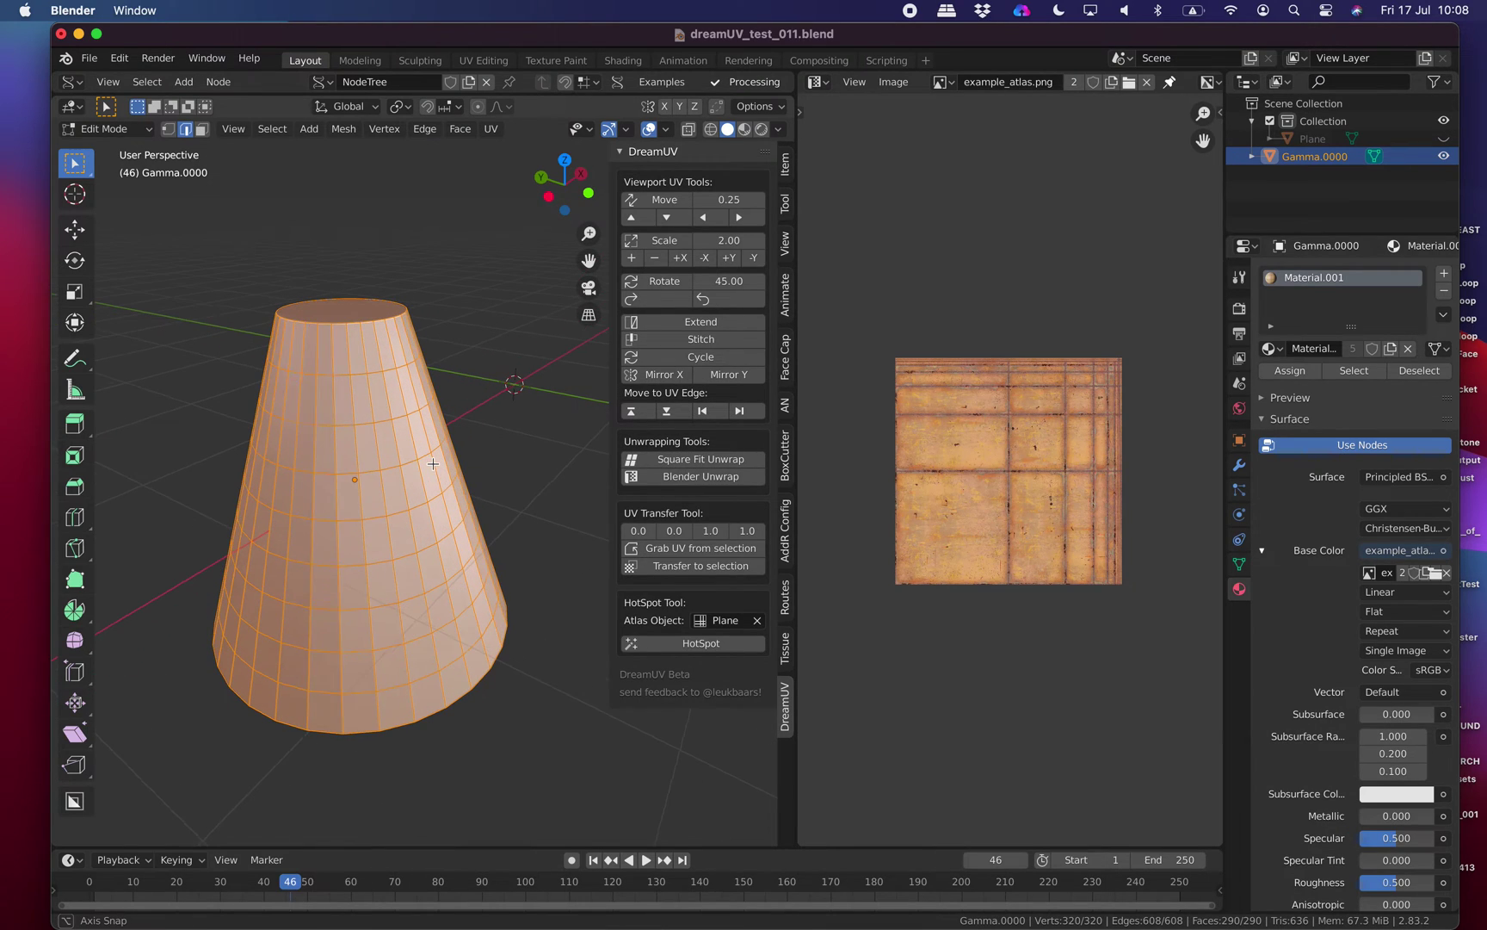
pyautogui.click(727, 646)
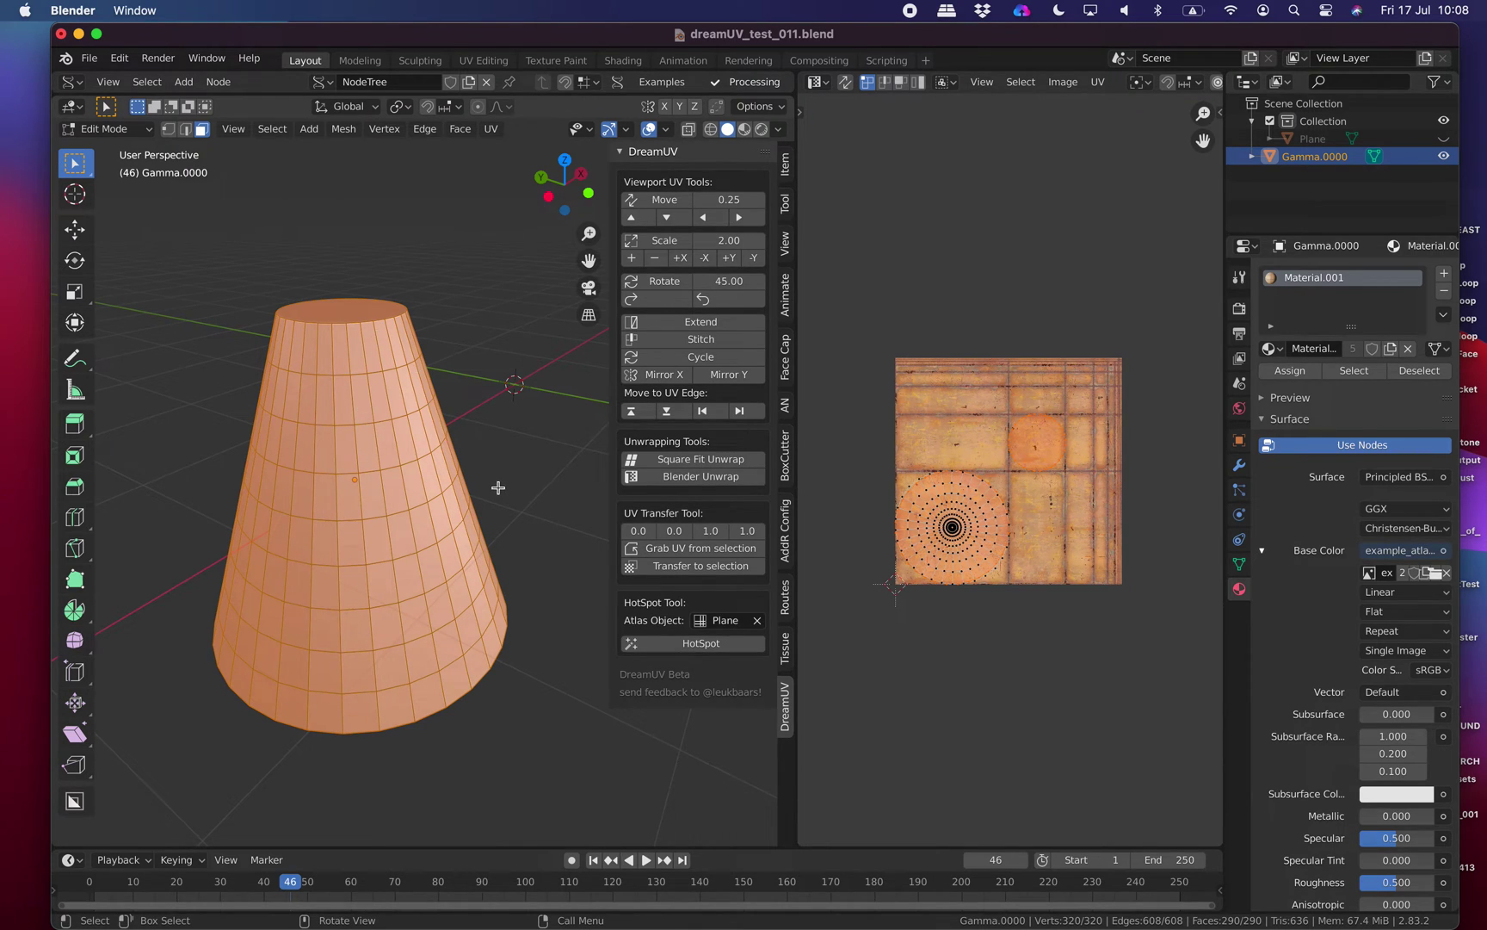
# Inspect the cylinder's texture in Object Mode from several angles and save the file.
pyautogui.moveTo(497, 487); pyautogui.dragTo(608, 241, button='middle')
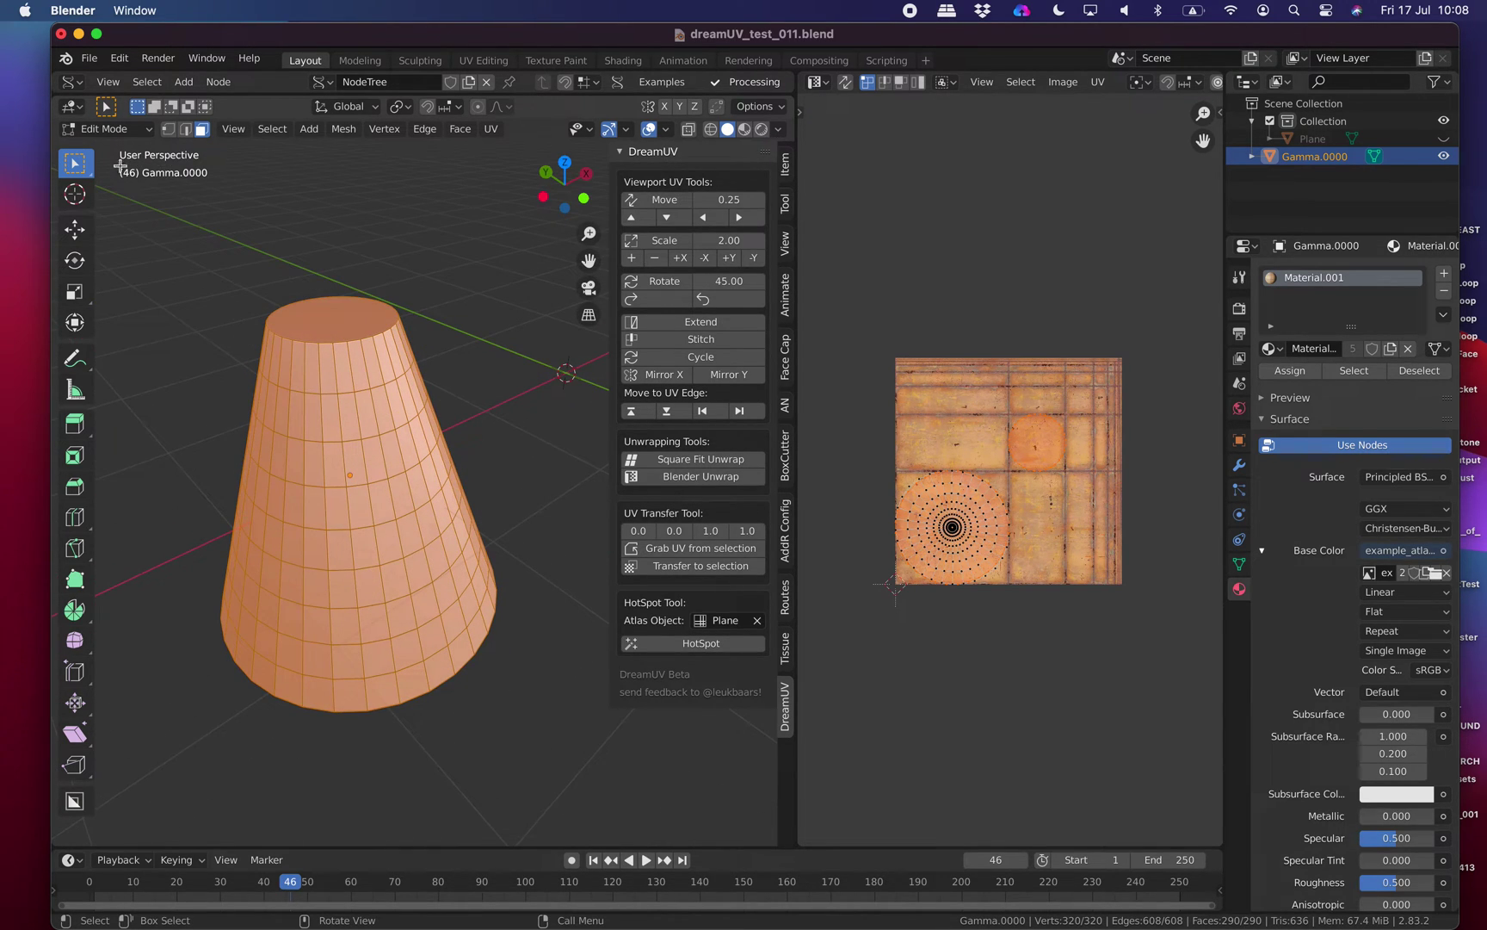
pyautogui.click(104, 130)
pyautogui.click(107, 149)
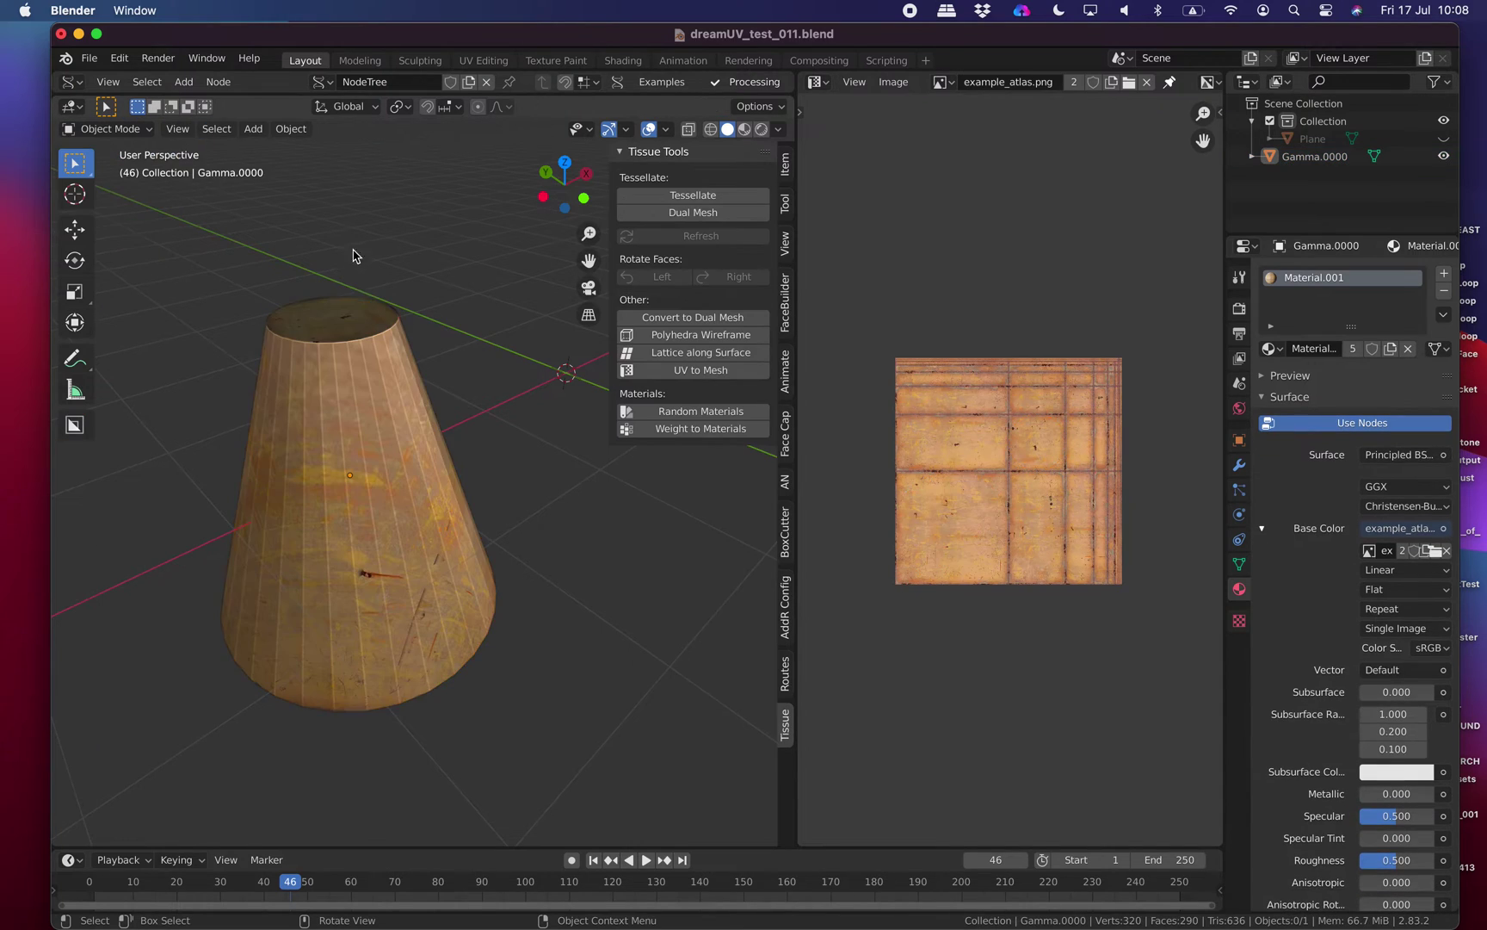
pyautogui.moveTo(355, 253); pyautogui.dragTo(373, 404, button='middle')
pyautogui.moveTo(466, 464)
pyautogui.mouseDown(button='middle')
pyautogui.moveTo(359, 388)
pyautogui.moveTo(272, 445)
pyautogui.moveTo(256, 501)
pyautogui.moveTo(332, 608)
pyautogui.moveTo(640, 611)
pyautogui.moveTo(435, 449)
pyautogui.moveTo(471, 524)
pyautogui.moveTo(461, 501)
pyautogui.moveTo(479, 492)
pyautogui.mouseUp(button='middle')
pyautogui.click(436, 449)
pyautogui.press('super+s')
# In Edit Mode, toggle UV sync selection on and off, and select individual side faces to examine their UVs on the atlas.
pyautogui.press('Tab')
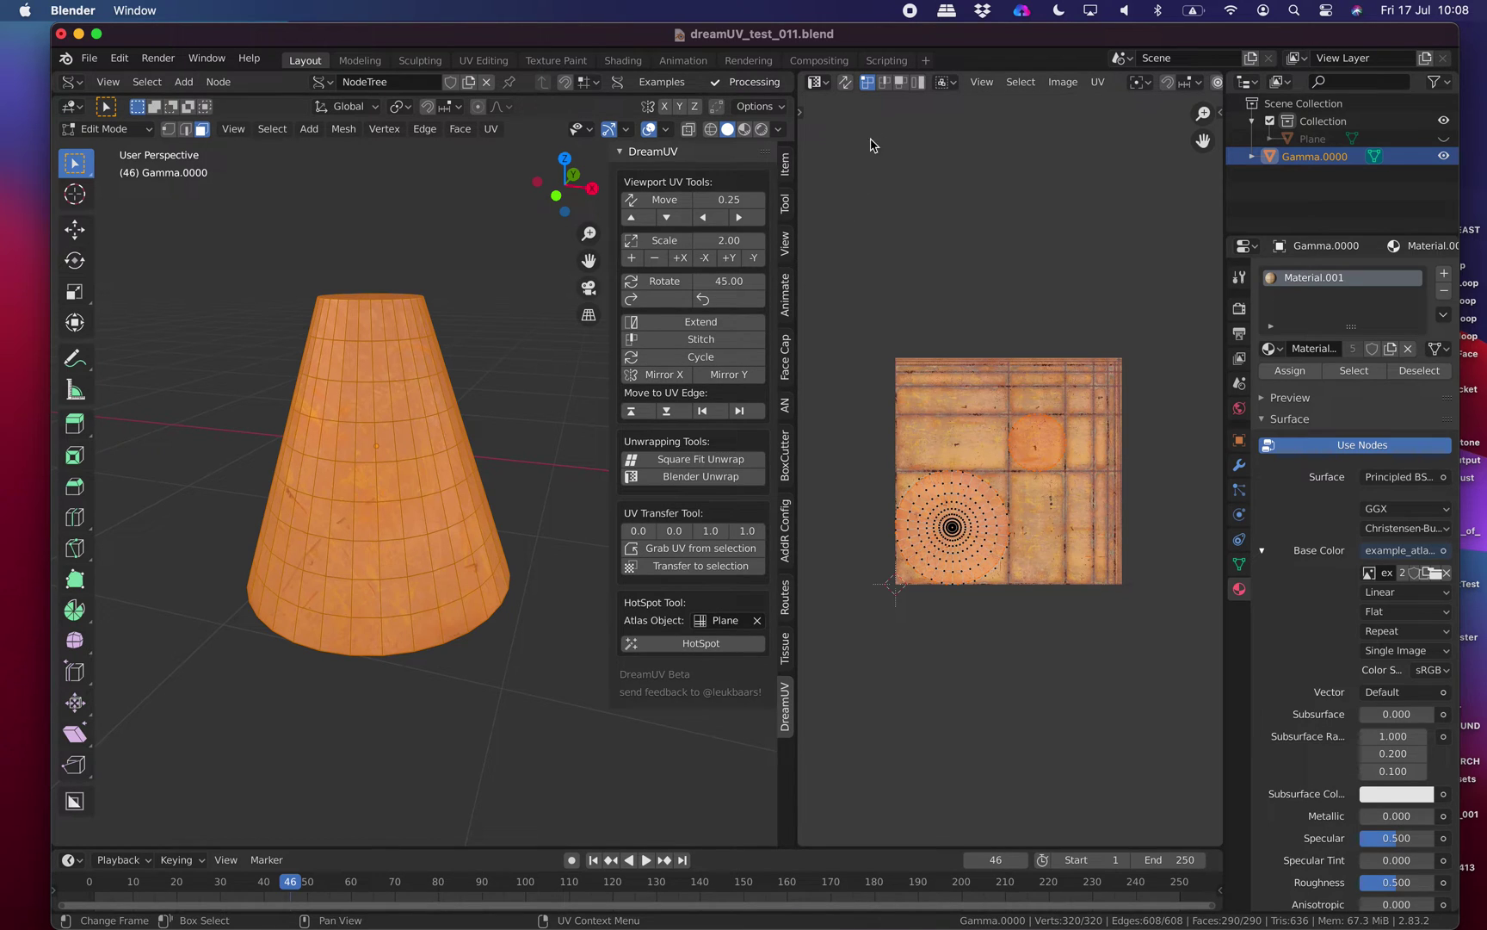
pyautogui.click(845, 85)
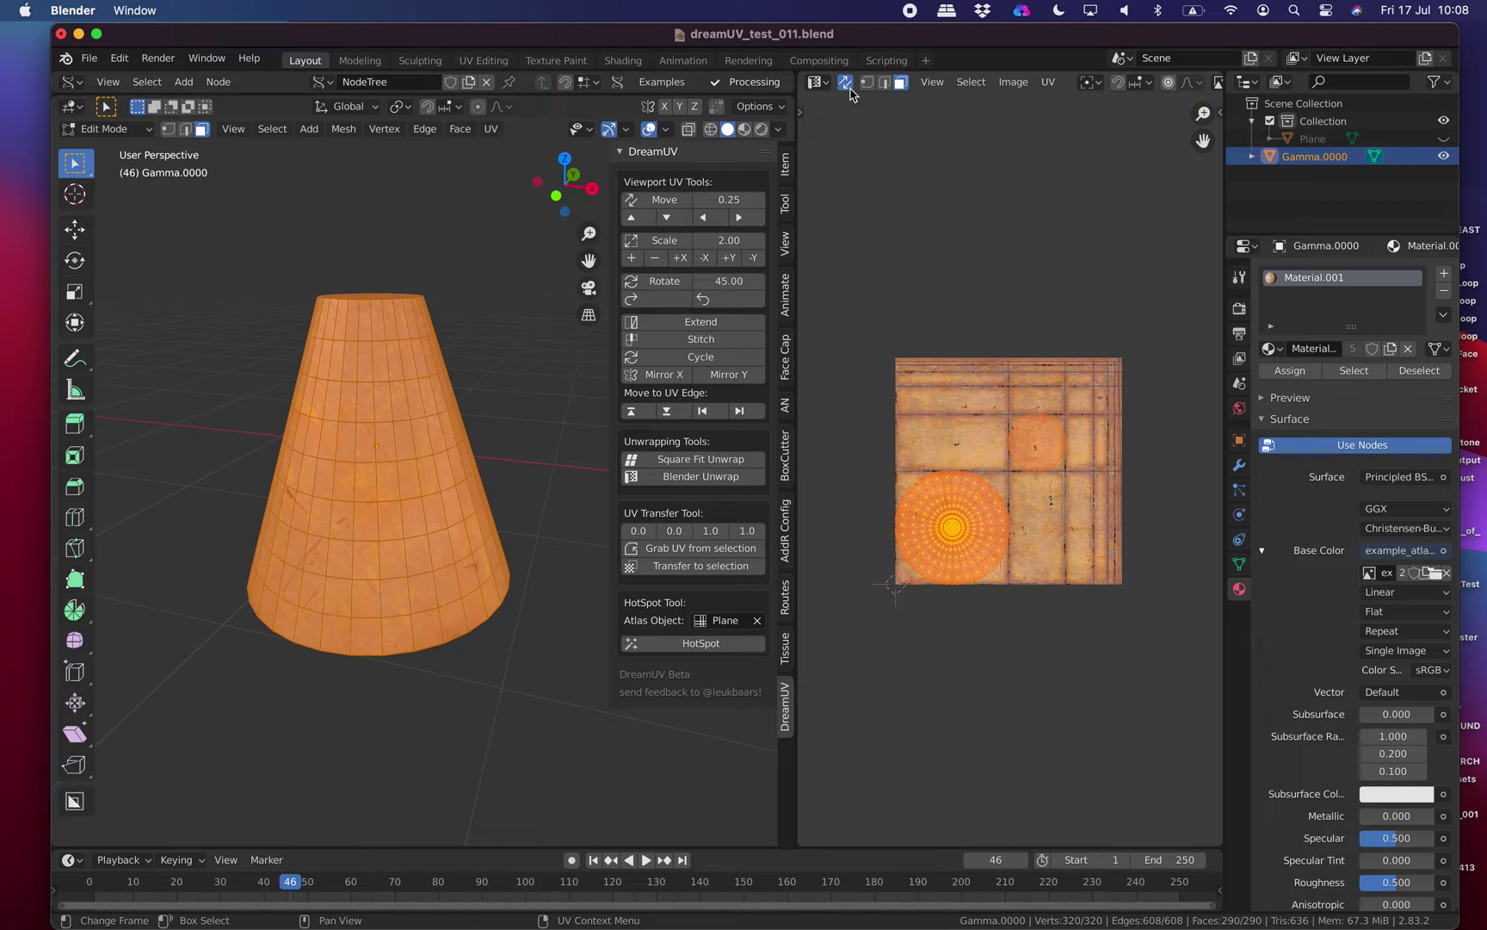
pyautogui.click(848, 87)
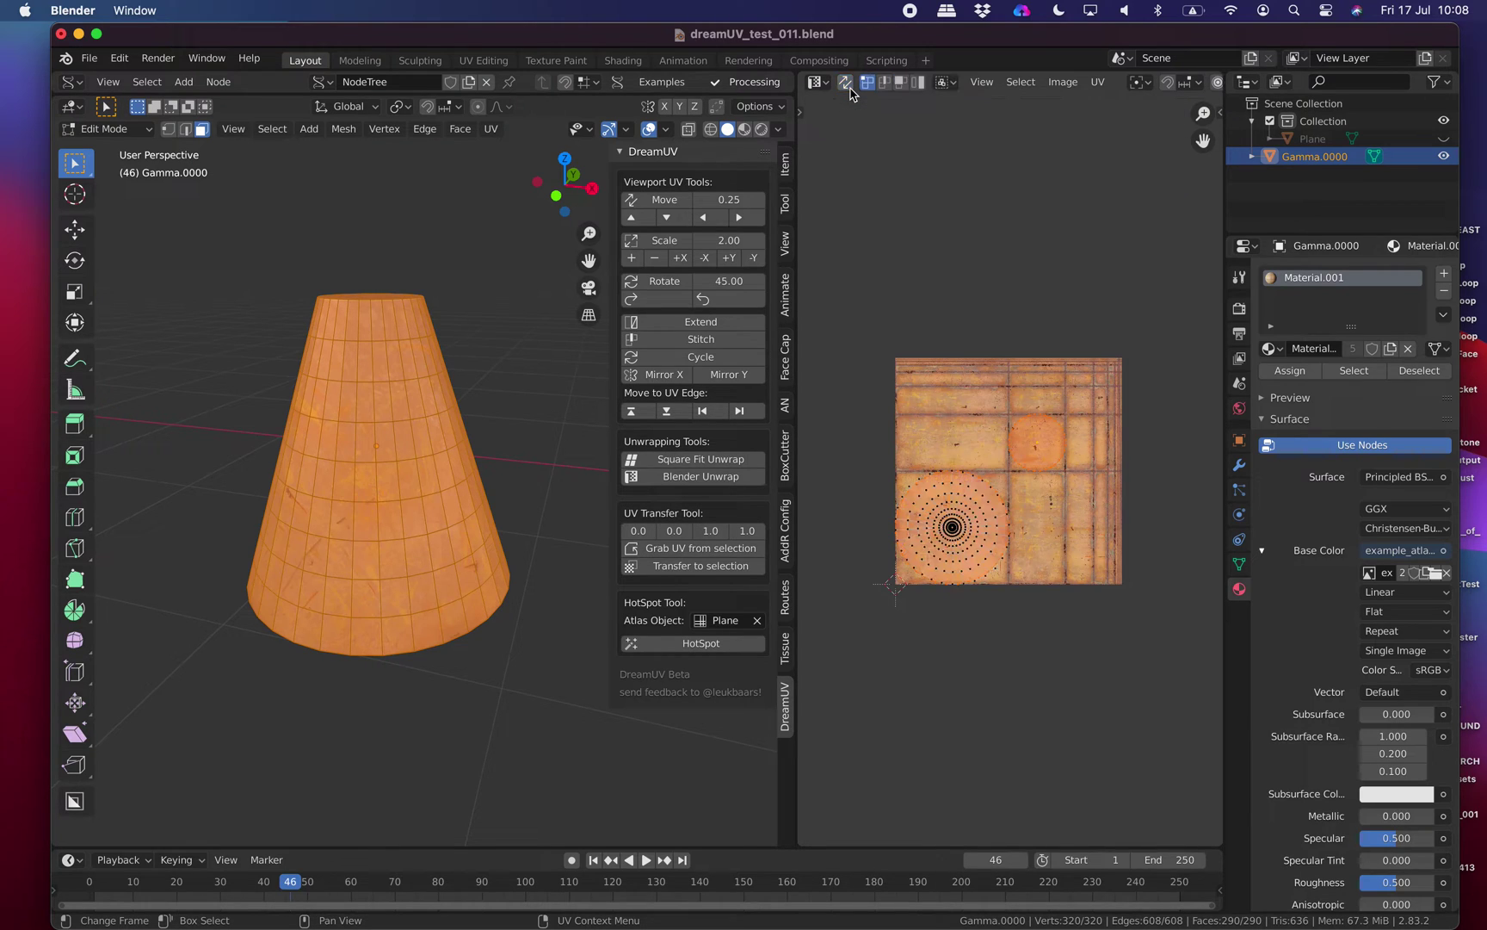
pyautogui.click(459, 540)
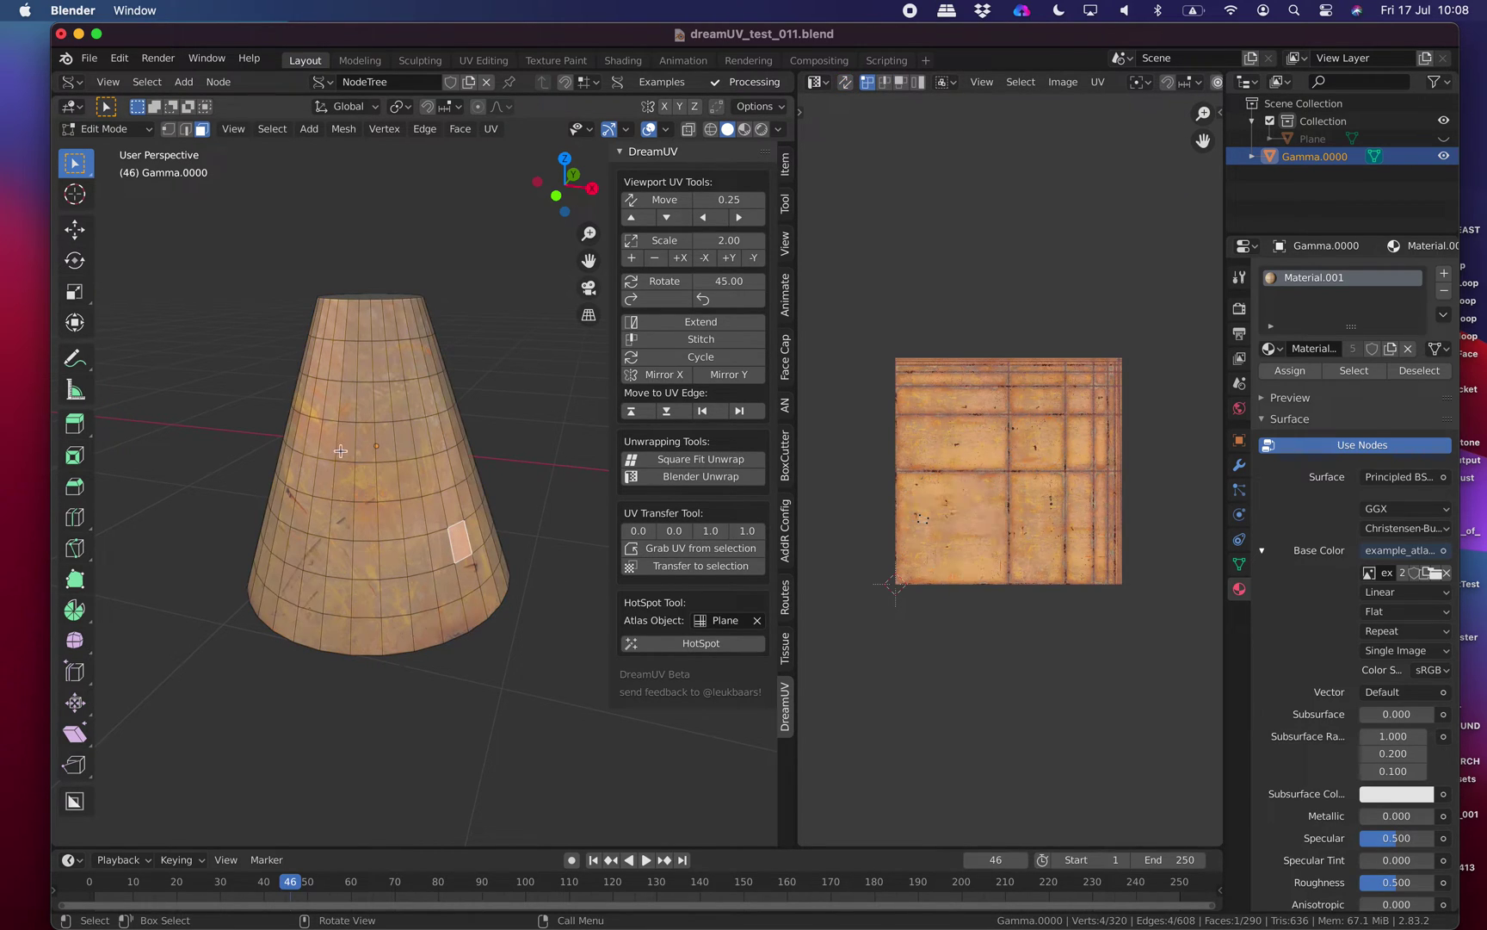
pyautogui.click(367, 513)
pyautogui.click(336, 596)
pyautogui.click(395, 600)
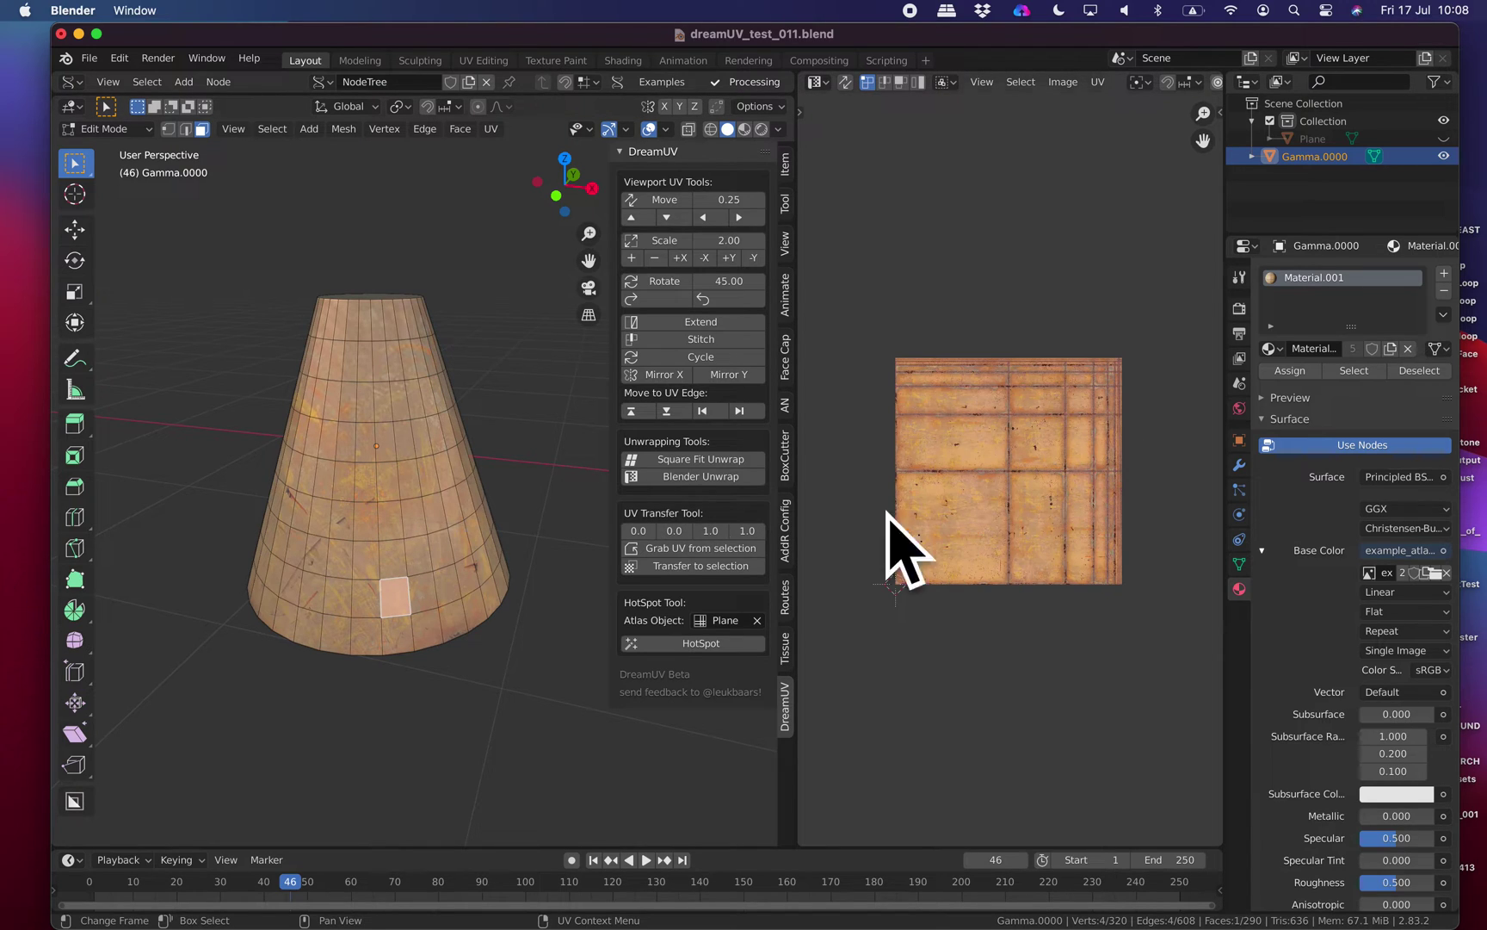
# Select four alternating faces in the cylinder's uppermost side row and apply HotSpot to them.
pyautogui.moveTo(379, 527)
pyautogui.mouseDown(button='middle')
pyautogui.moveTo(413, 535)
pyautogui.moveTo(369, 541)
pyautogui.moveTo(382, 547)
pyautogui.moveTo(391, 414)
pyautogui.moveTo(372, 510)
pyautogui.mouseUp(button='middle')
pyautogui.scroll(2, 372, 510)
pyautogui.click(356, 485)
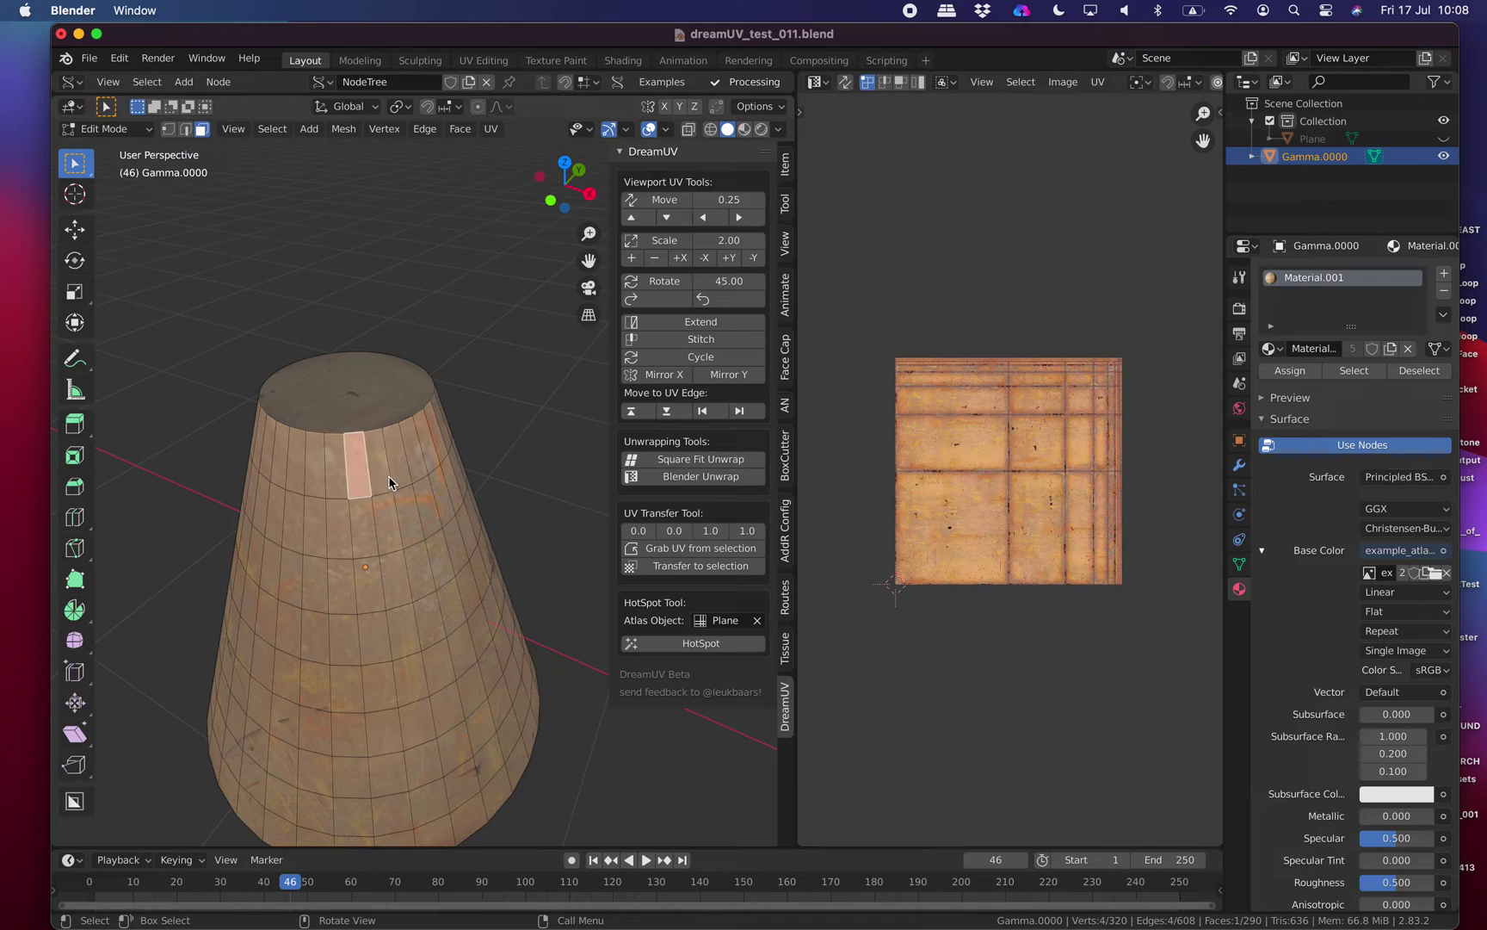
pyautogui.keyDown('shift'); pyautogui.click(395, 469); pyautogui.keyUp('shift')
pyautogui.moveTo(451, 482); pyautogui.dragTo(331, 425, button='middle')
pyautogui.keyDown('shift'); pyautogui.click(373, 456); pyautogui.keyUp('shift')
pyautogui.keyDown('shift'); pyautogui.click(402, 449); pyautogui.keyUp('shift')
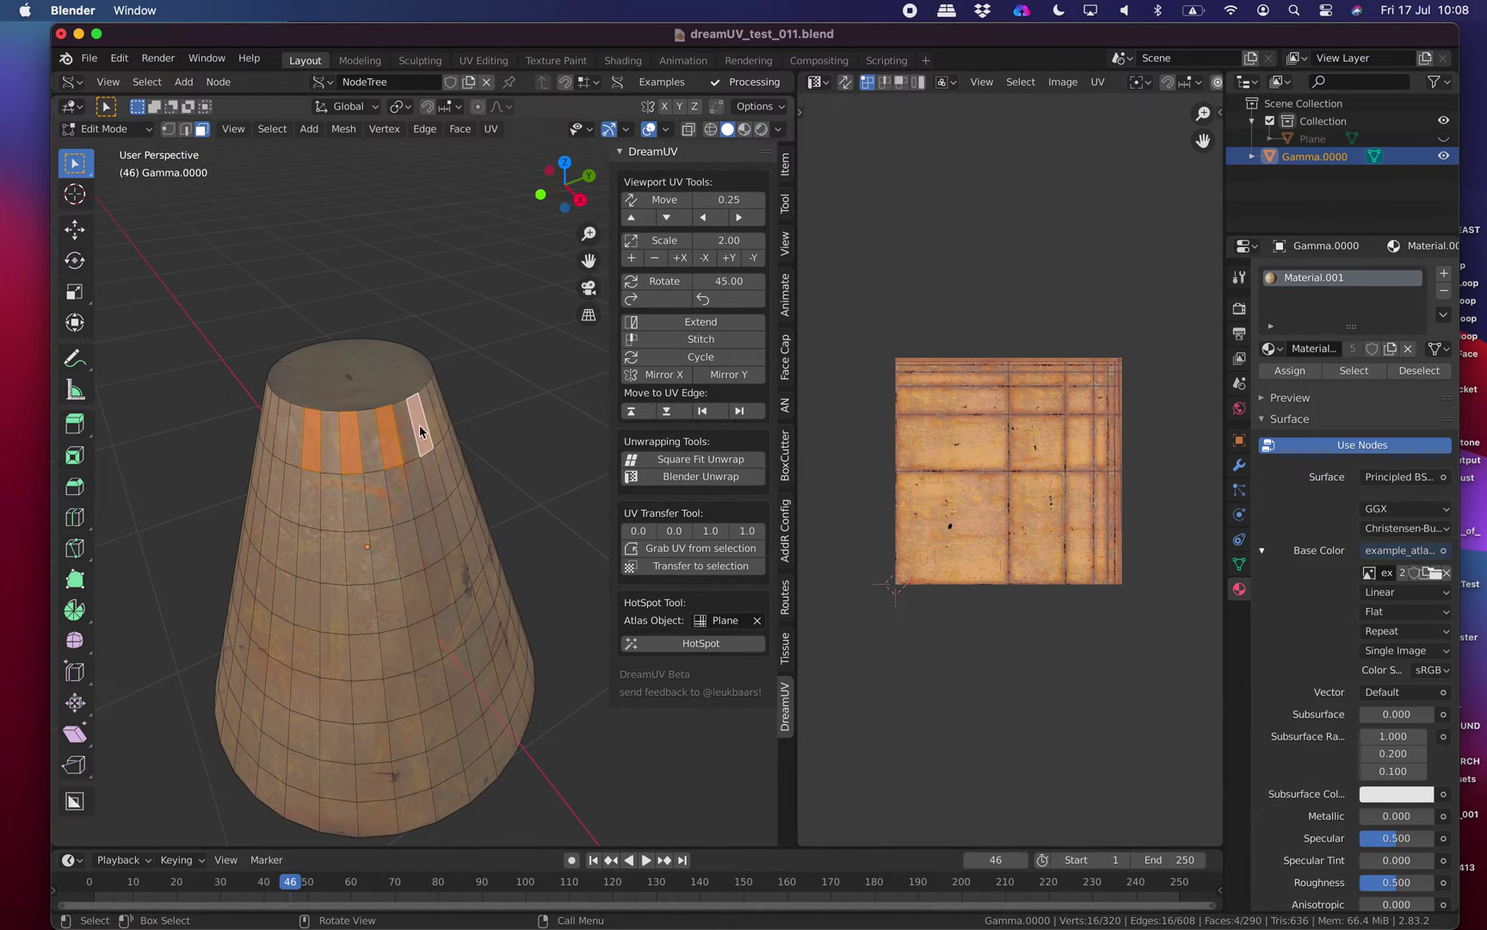
pyautogui.moveTo(420, 432); pyautogui.dragTo(395, 420, button='middle')
pyautogui.click(687, 646)
# Examine where the UVs of the four selected faces lie on the atlas image.
pyautogui.moveTo(452, 533); pyautogui.dragTo(475, 513, button='middle')
pyautogui.scroll(3, 988, 384)
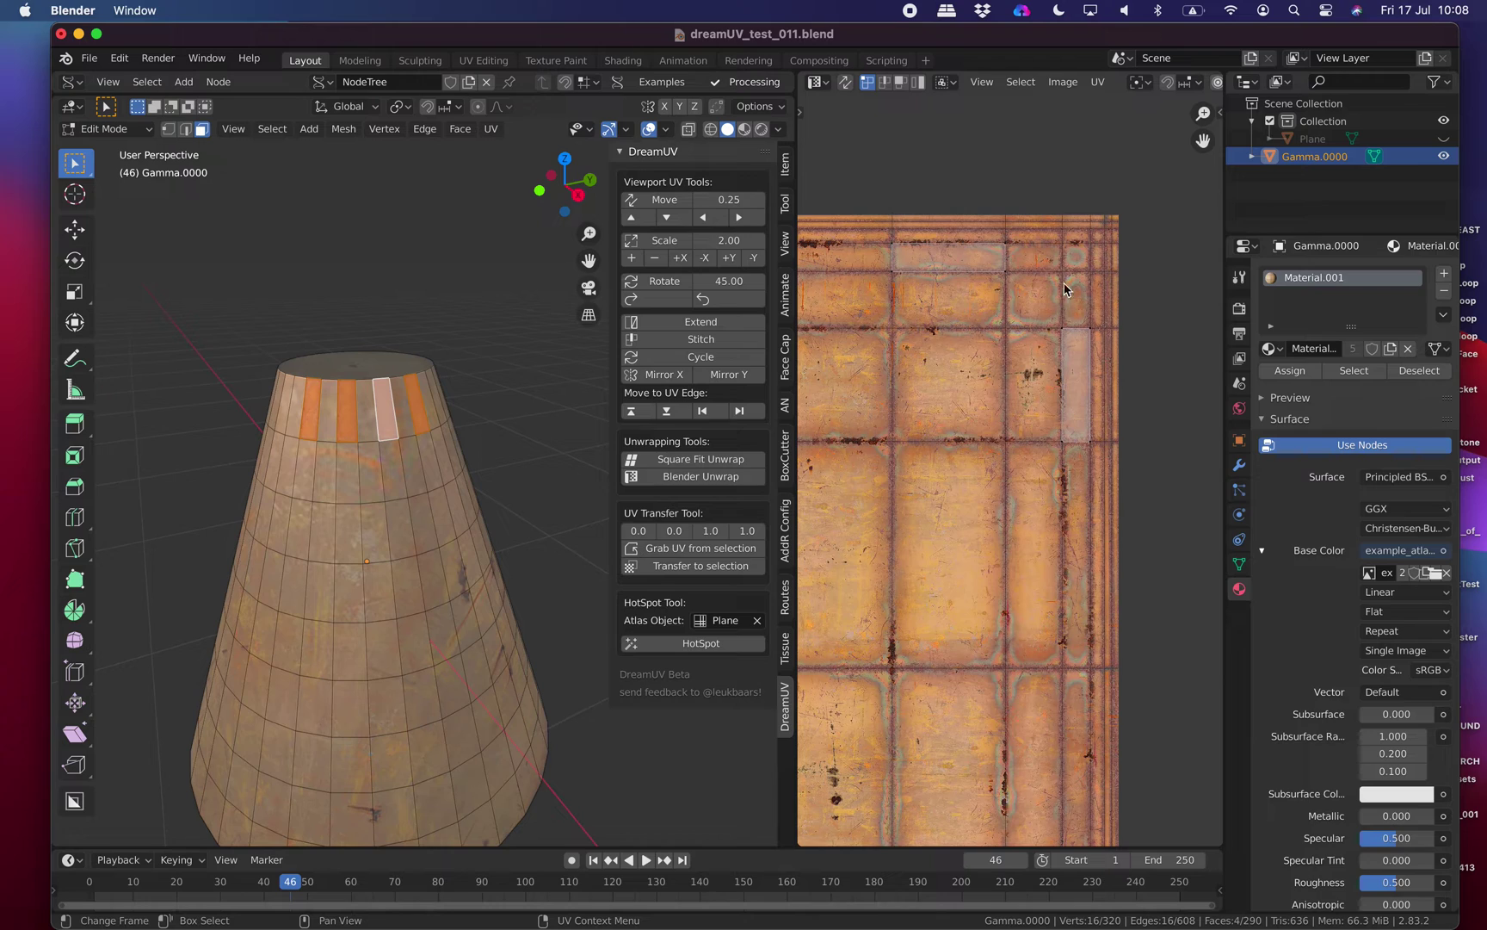
pyautogui.scroll(-3, 986, 447)
pyautogui.moveTo(991, 458); pyautogui.dragTo(1057, 405, button='middle')
pyautogui.scroll(-2, 1007, 431)
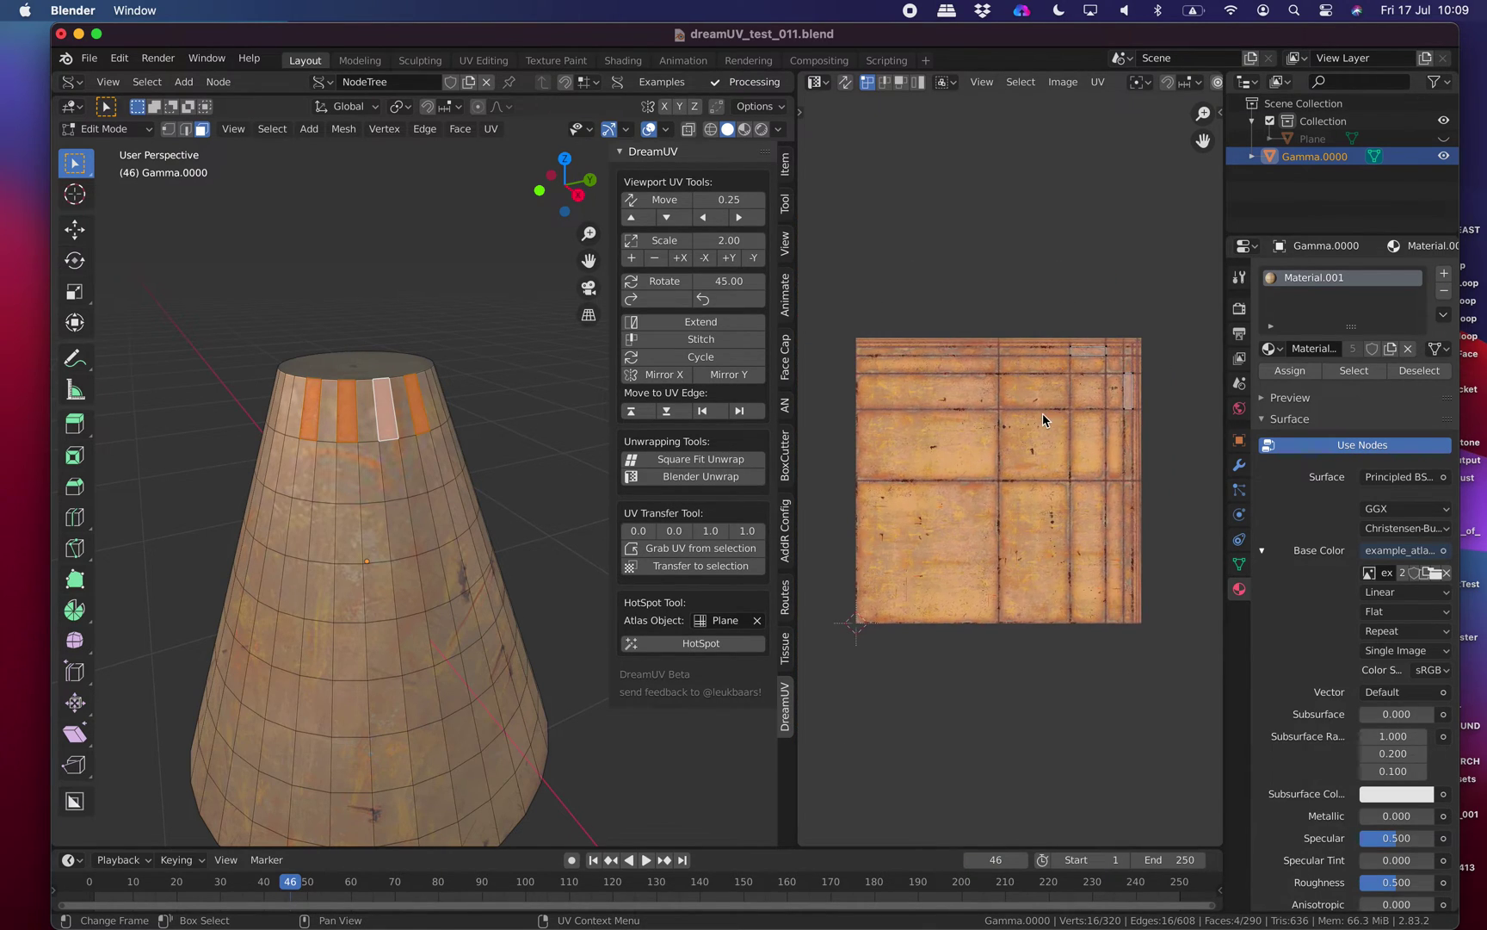
pyautogui.scroll(1, 1040, 418)
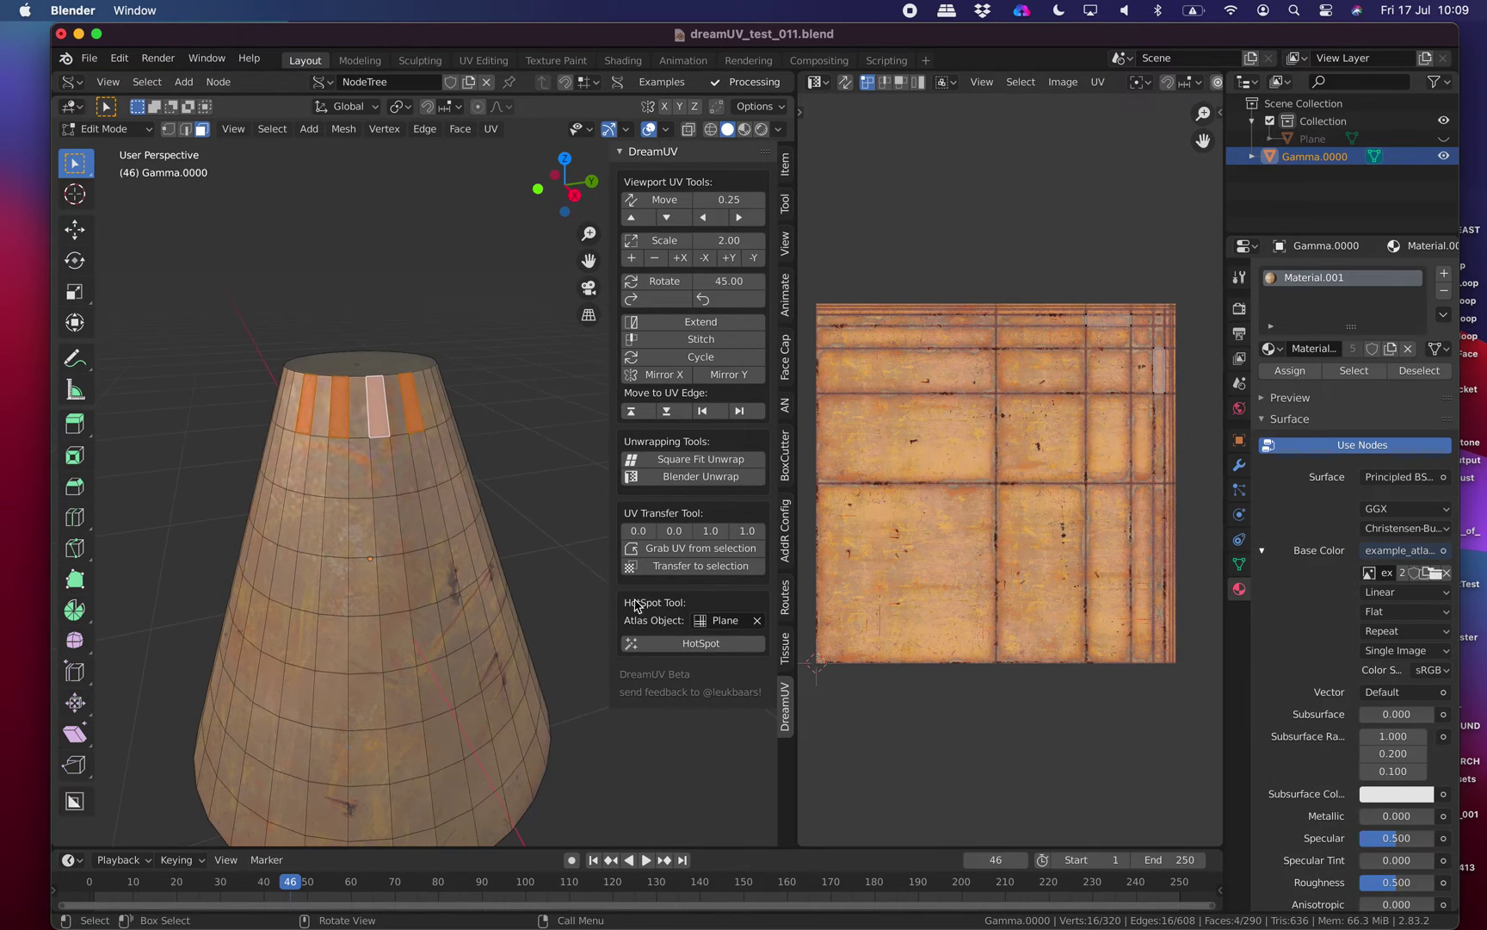
# Reapply HotSpot to the four selected faces in the cylinder's uppermost side row, then clear the selection.
pyautogui.click(699, 643)
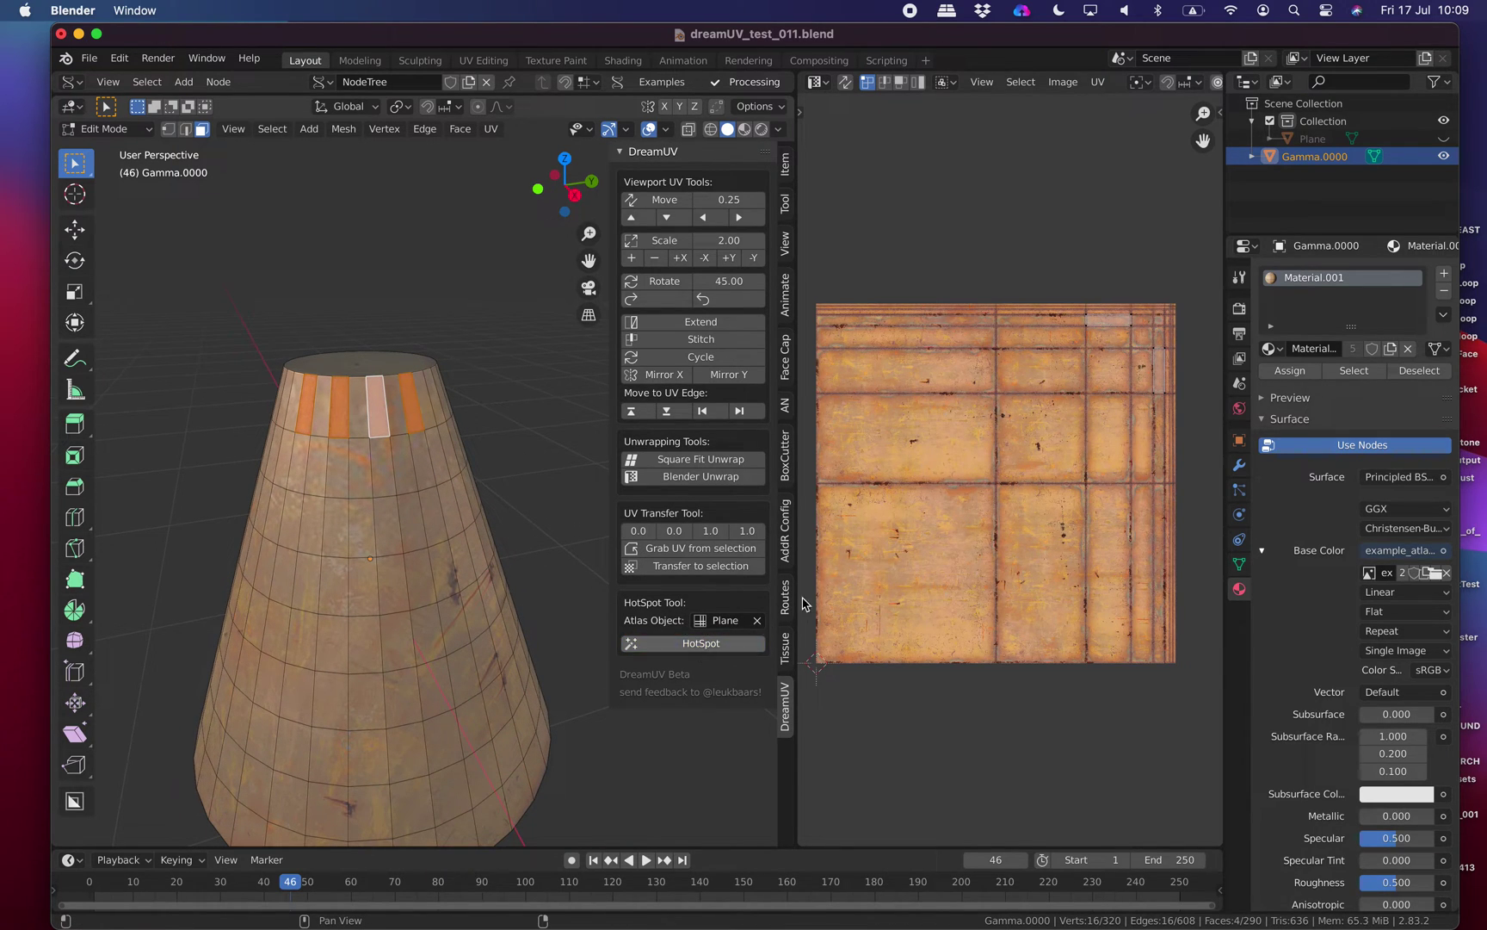
pyautogui.moveTo(408, 515)
pyautogui.mouseDown(button='middle')
pyautogui.moveTo(425, 512)
pyautogui.moveTo(411, 509)
pyautogui.mouseUp(button='middle')
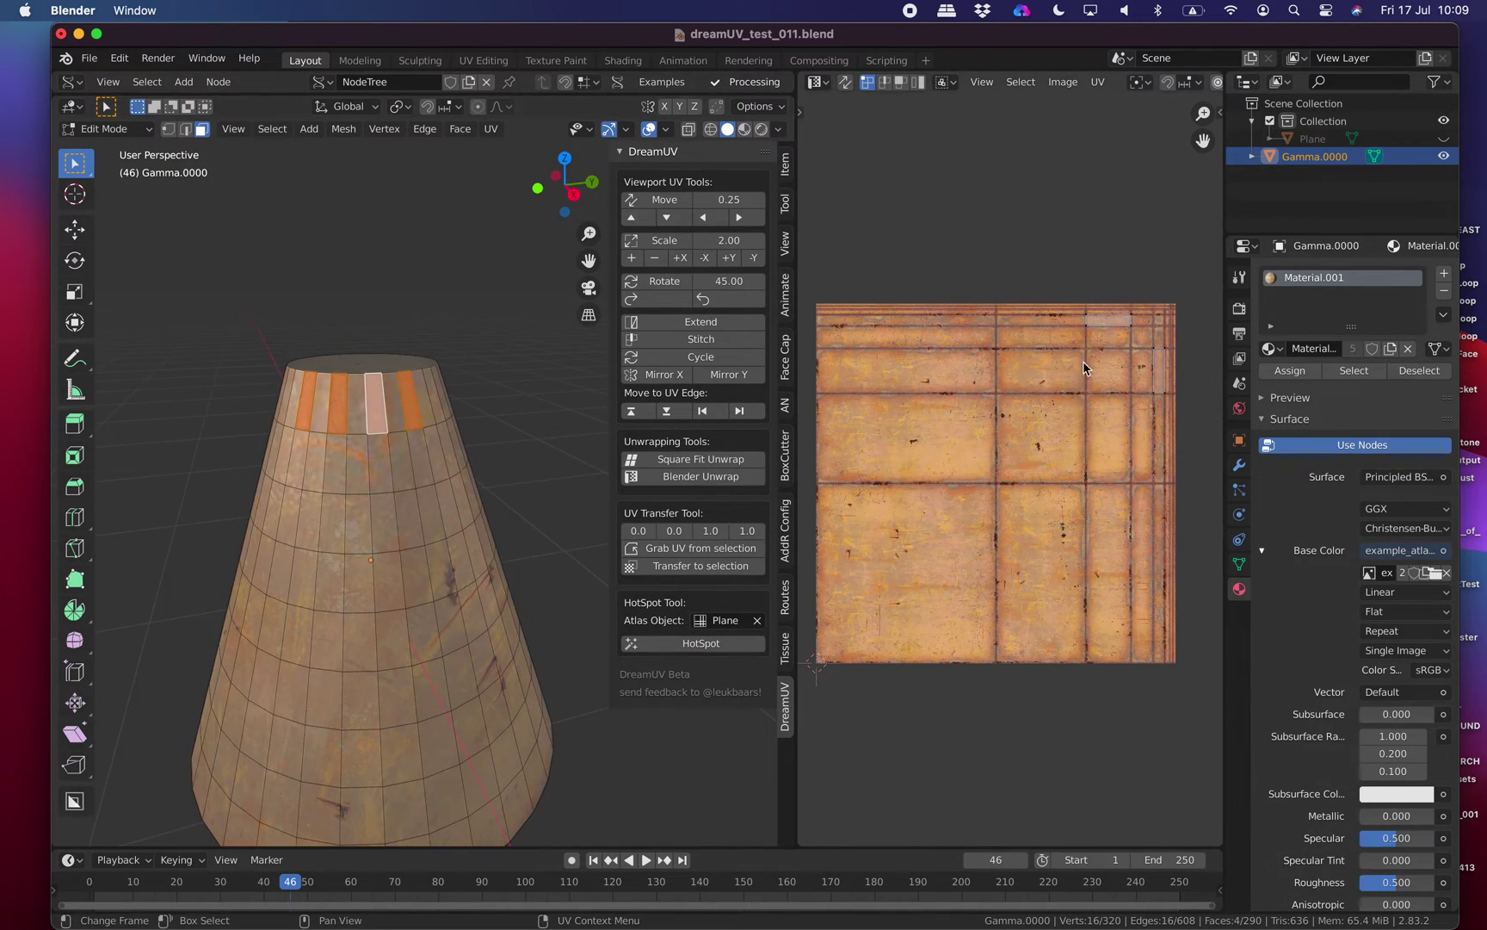
pyautogui.moveTo(495, 449)
pyautogui.mouseDown(button='middle')
pyautogui.moveTo(478, 442)
pyautogui.moveTo(543, 415)
pyautogui.moveTo(478, 432)
pyautogui.mouseUp(button='middle')
pyautogui.click(493, 449)
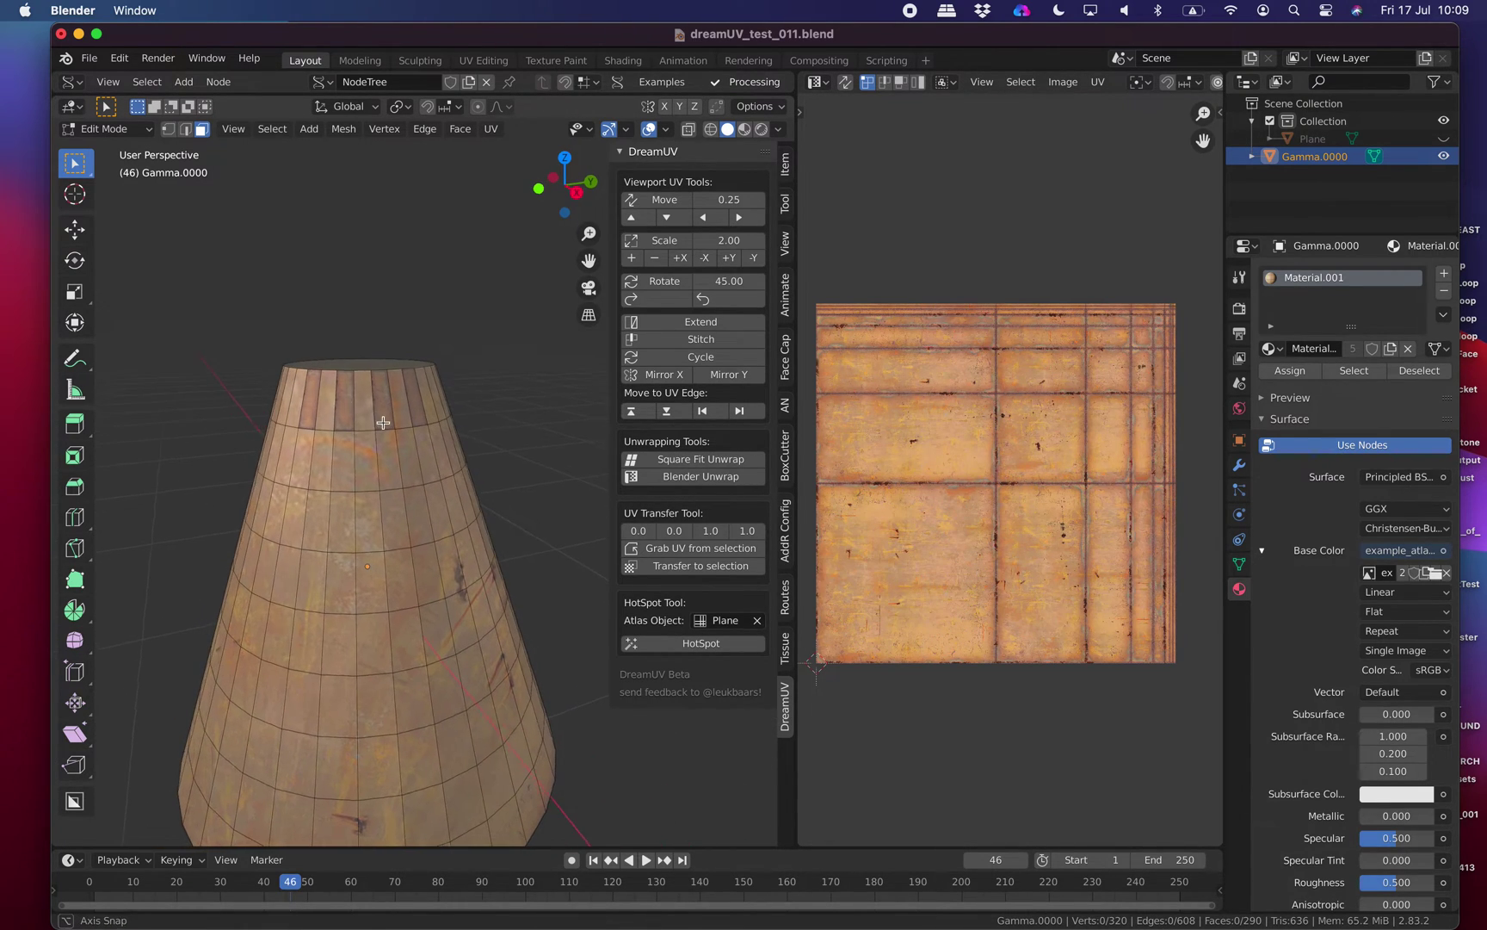
# Save the current file, then save it as a new version named dreamUV_test_012.blend.
pyautogui.press('super+s')
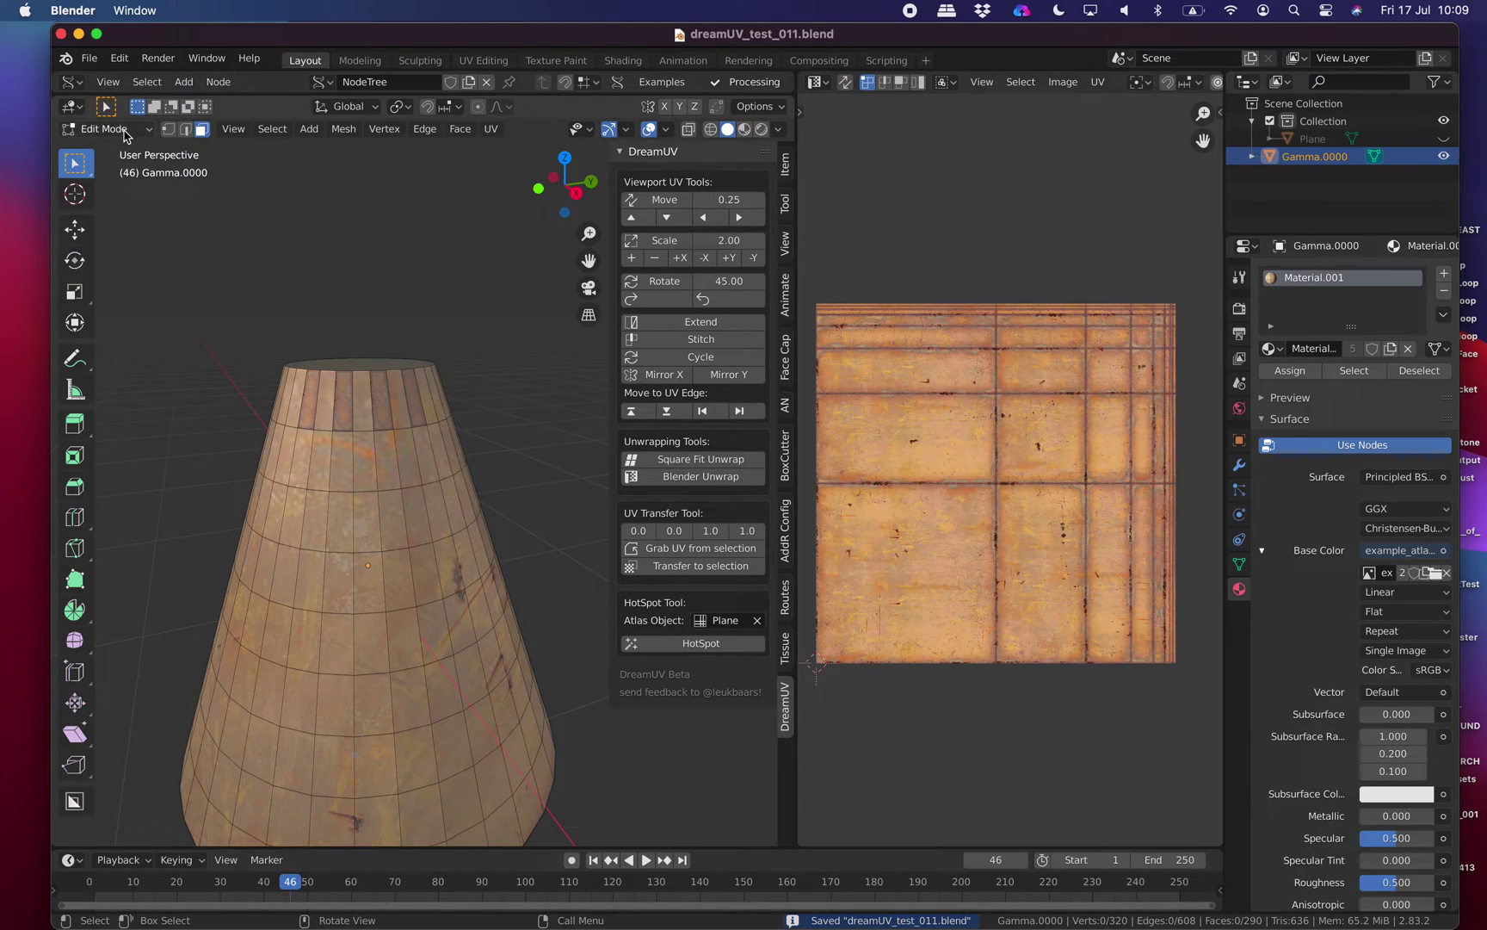
pyautogui.click(89, 58)
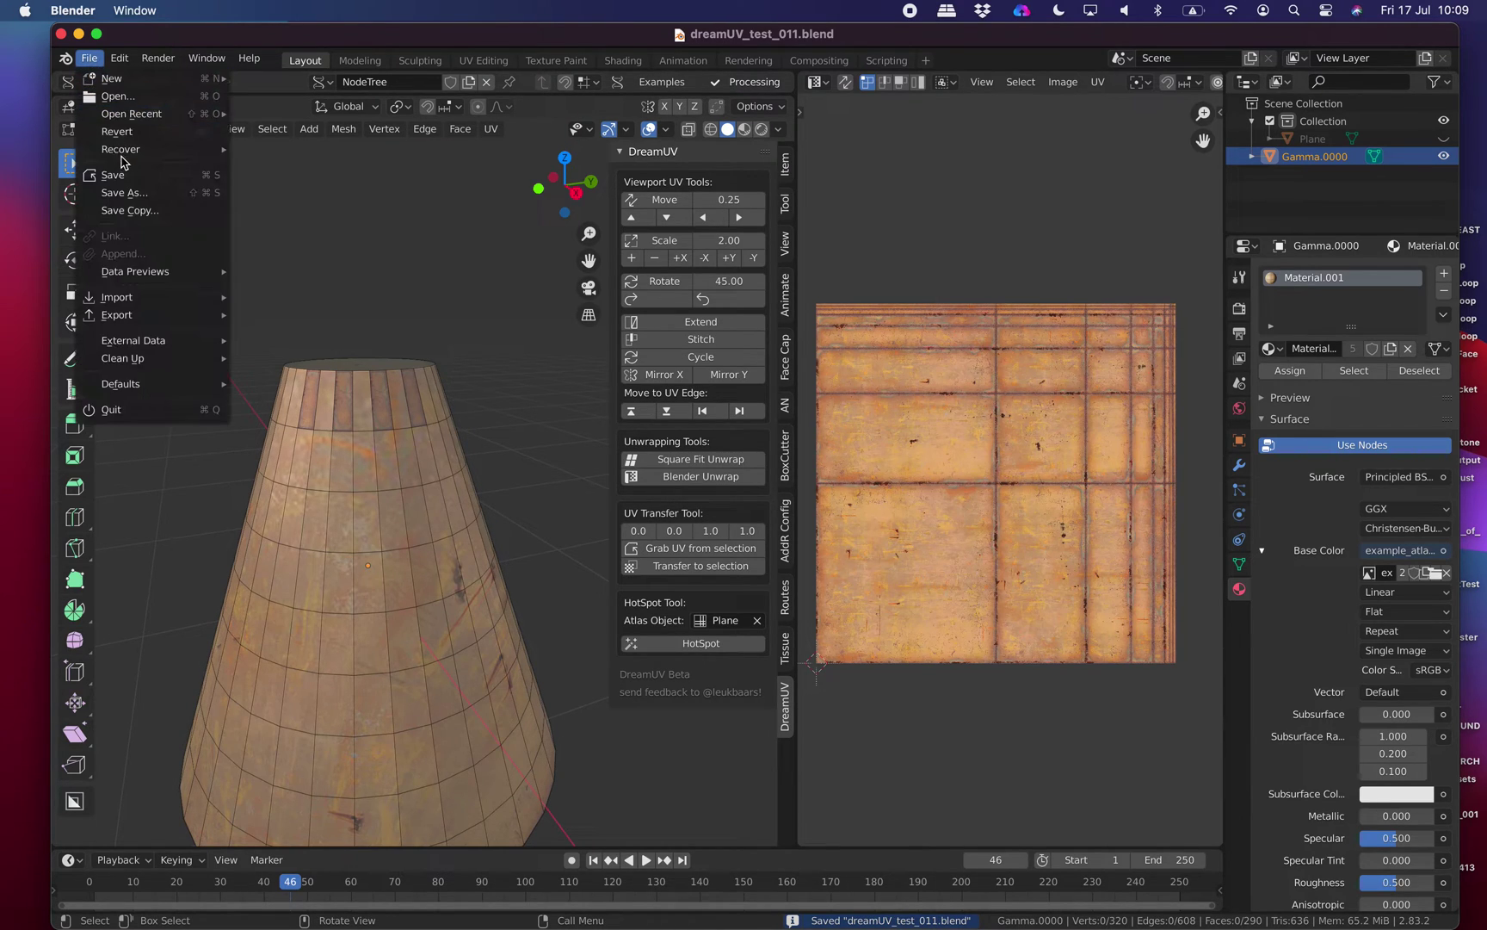
pyautogui.click(122, 172)
pyautogui.click(87, 61)
pyautogui.click(153, 191)
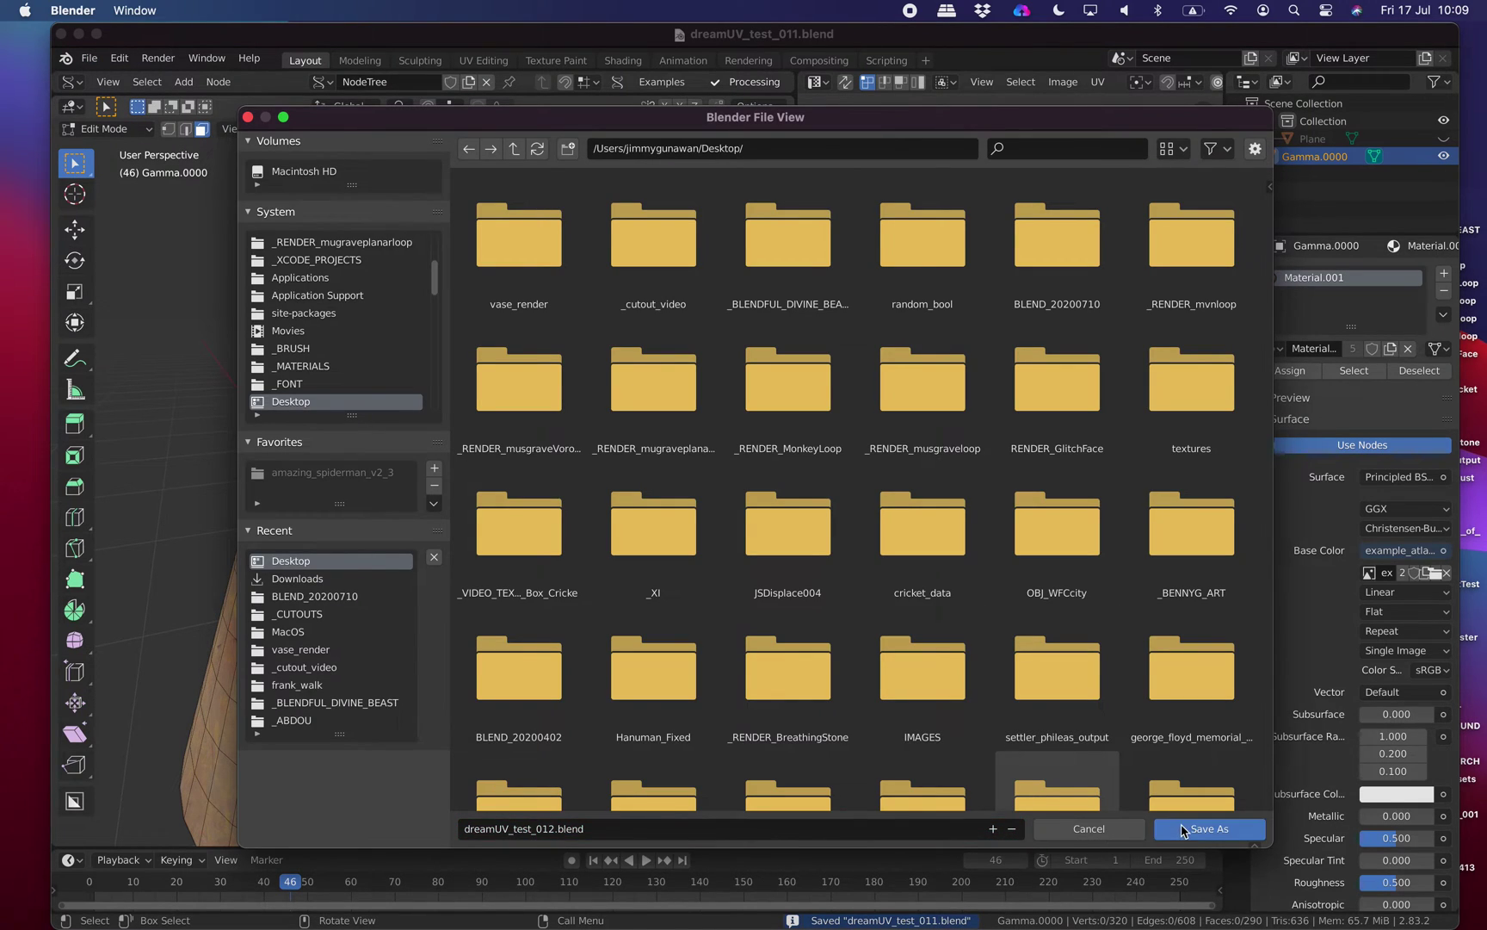
pyautogui.click(1209, 828)
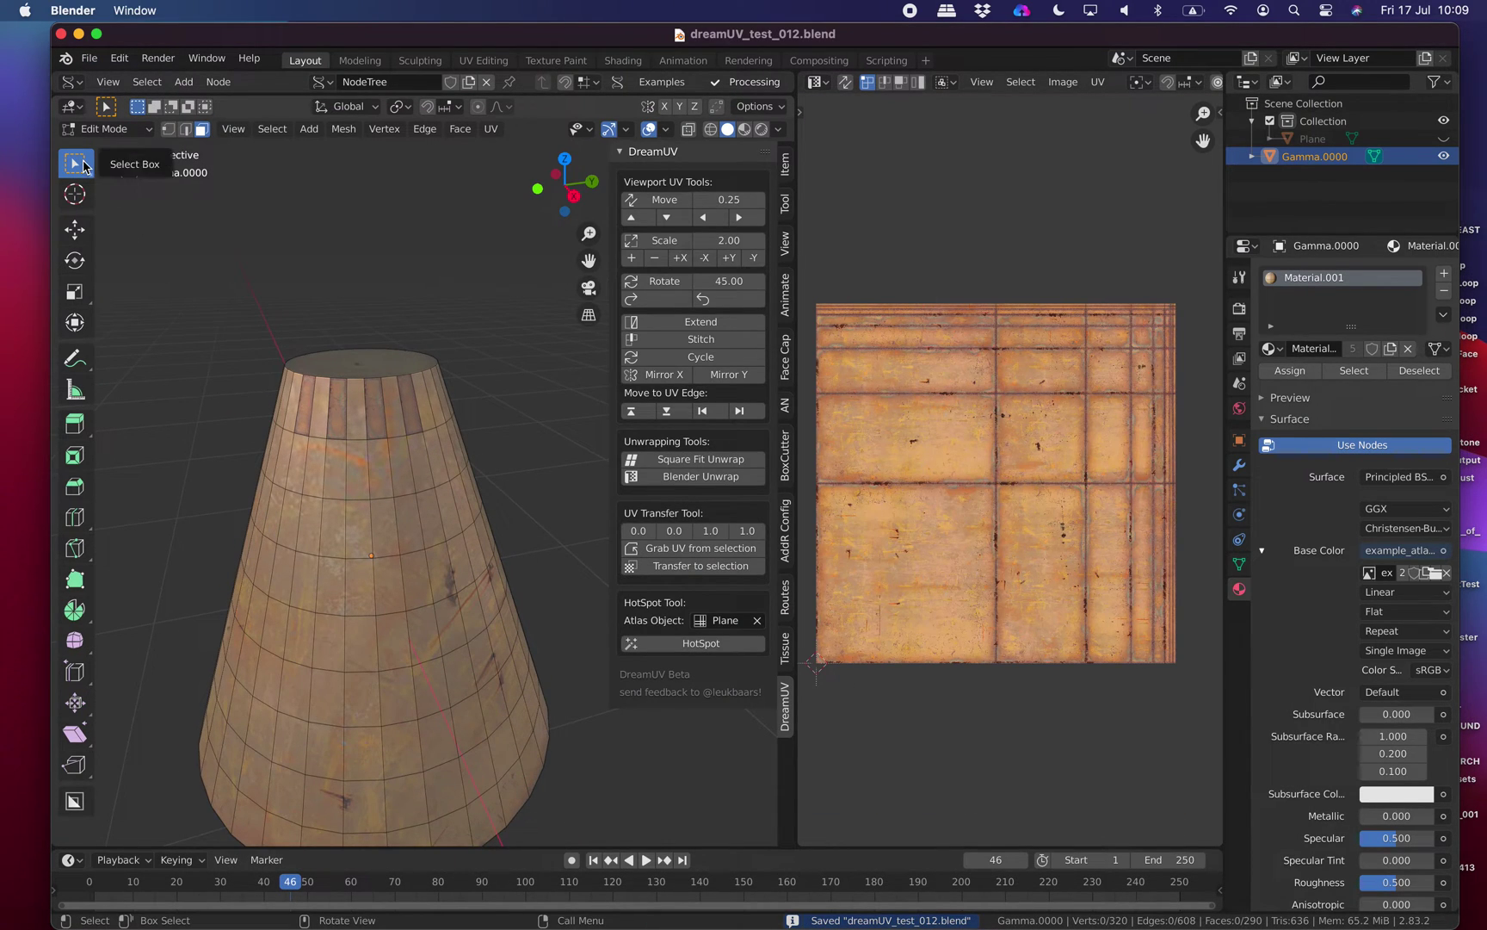
pyautogui.keyDown('shift'); pyautogui.moveTo(424, 566); pyautogui.dragTo(433, 482, button='middle'); pyautogui.keyUp('shift')
pyautogui.moveTo(433, 539); pyautogui.dragTo(388, 550, button='middle')
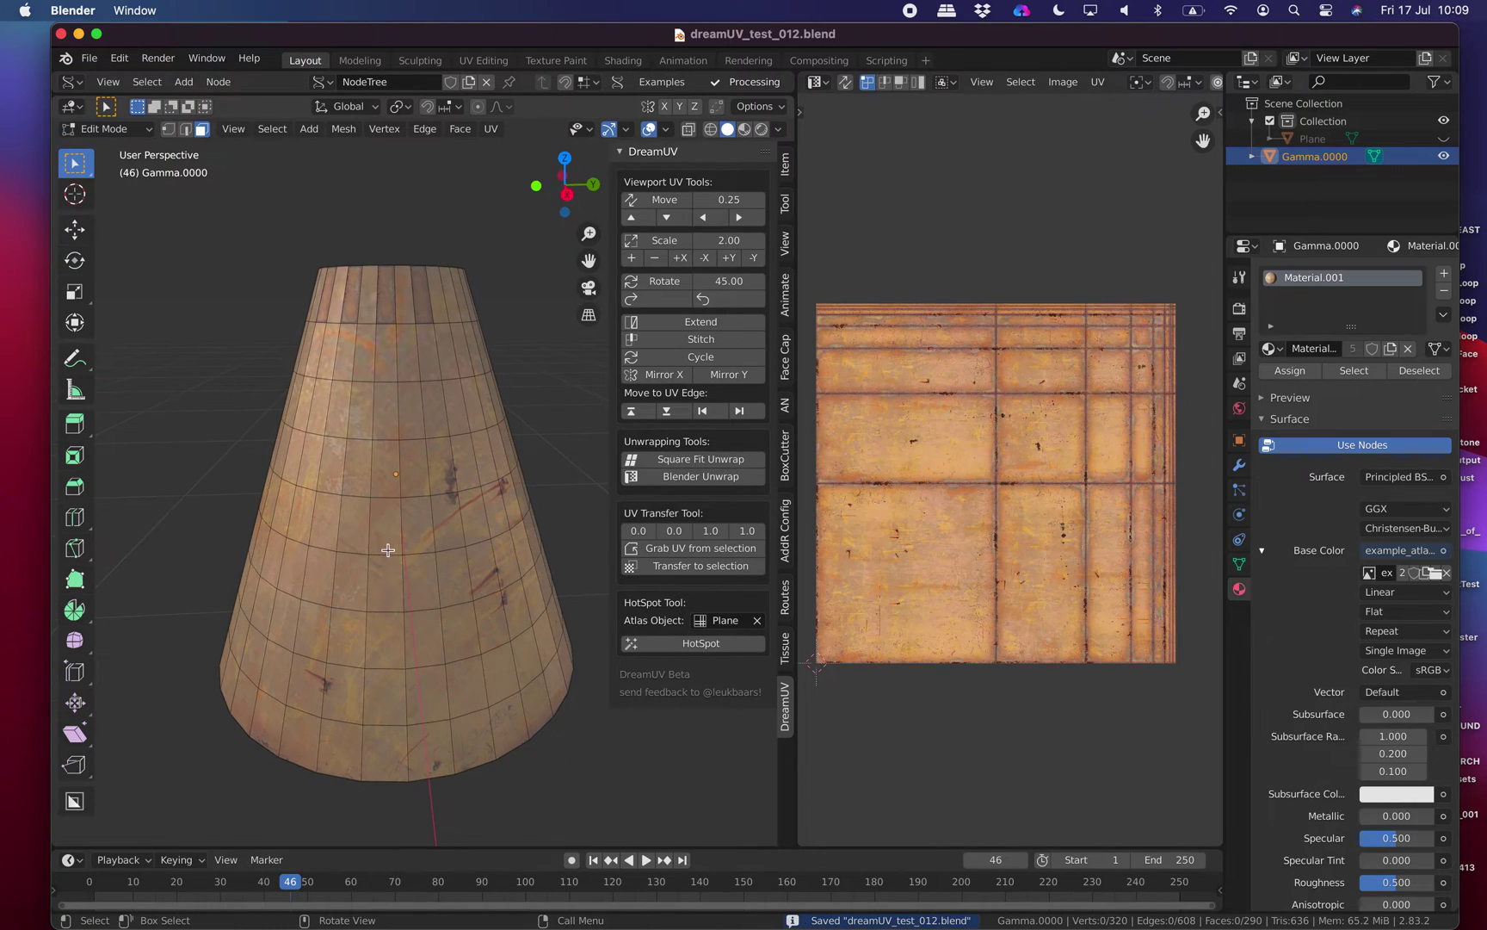
pyautogui.keyDown('shift'); pyautogui.click(396, 535); pyautogui.keyUp('shift')
pyautogui.keyDown('shift'); pyautogui.click(420, 526); pyautogui.keyUp('shift')
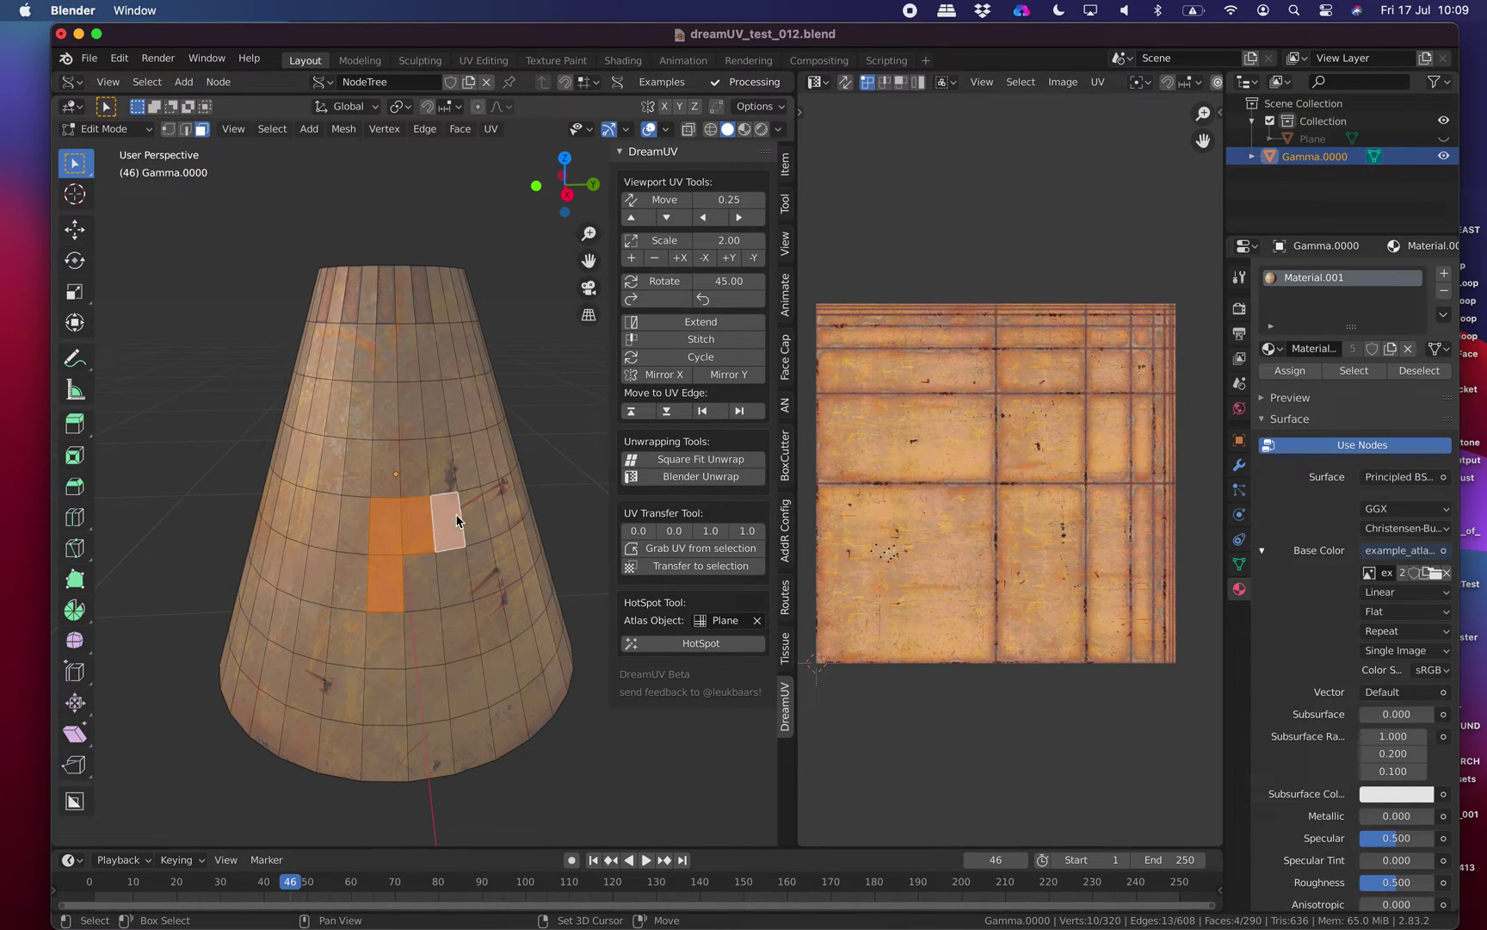
pyautogui.keyDown('shift'); pyautogui.click(475, 516); pyautogui.keyUp('shift')
pyautogui.keyDown('shift'); pyautogui.click(459, 577); pyautogui.keyUp('shift')
pyautogui.keyDown('shift'); pyautogui.click(419, 577); pyautogui.keyUp('shift')
pyautogui.moveTo(418, 577); pyautogui.dragTo(384, 504, button='middle')
pyautogui.click(365, 473)
# Select six separated side faces in two columns and three alternating rows, apply HotSpot to them, and clear the selection.
pyautogui.scroll(-2, 362, 477)
pyautogui.click(383, 491)
pyautogui.keyDown('shift'); pyautogui.click(391, 577); pyautogui.keyUp('shift')
pyautogui.keyDown('shift'); pyautogui.click(394, 652); pyautogui.keyUp('shift')
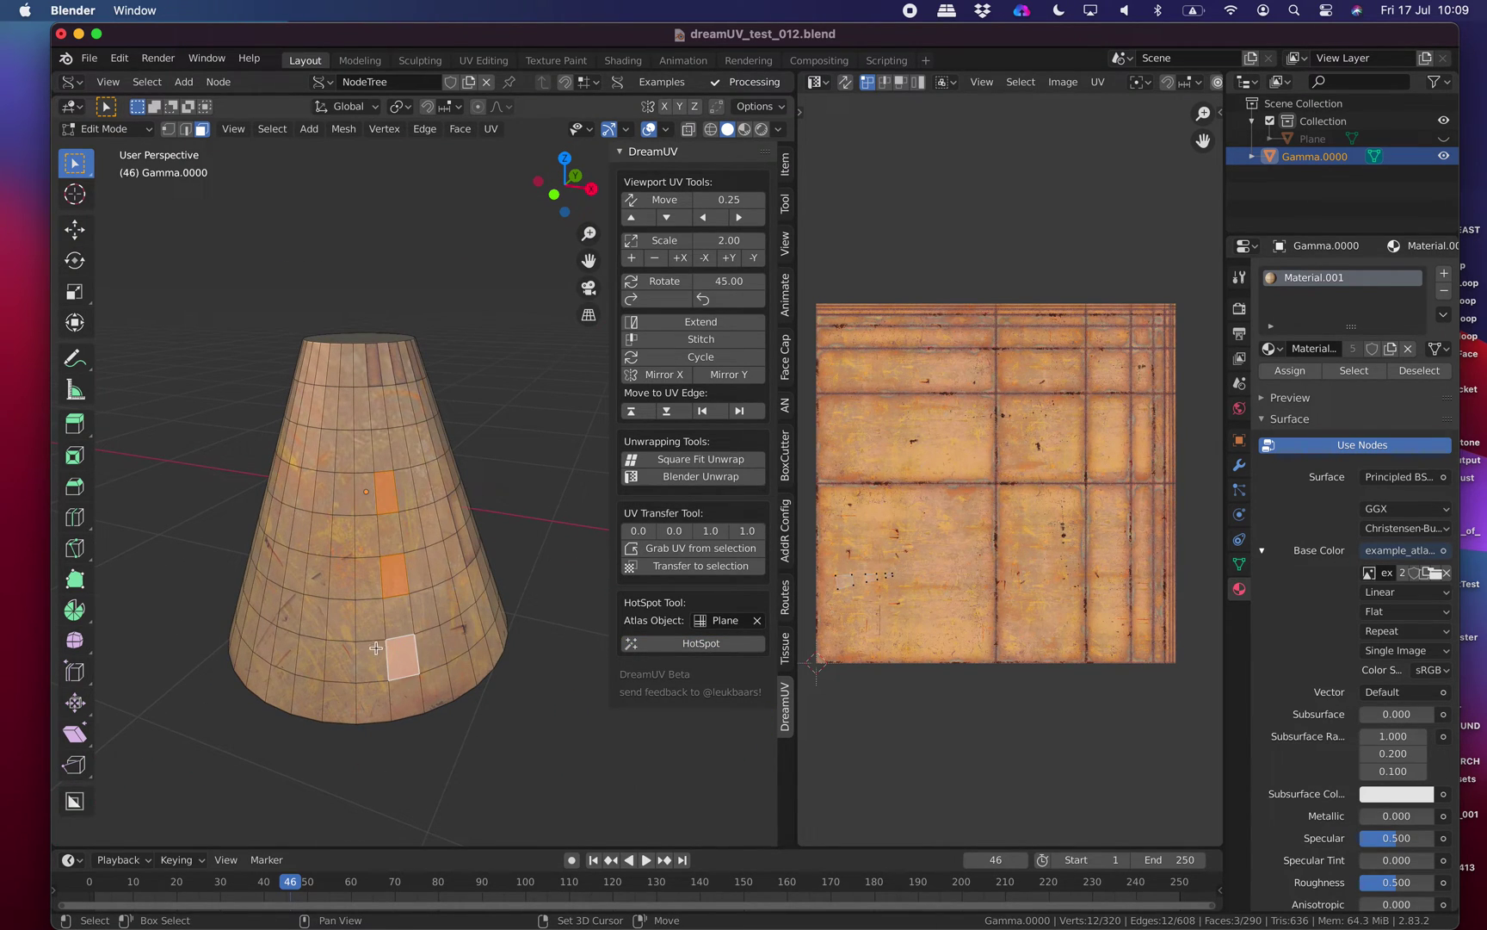
pyautogui.keyDown('shift'); pyautogui.click(340, 657); pyautogui.keyUp('shift')
pyautogui.keyDown('shift'); pyautogui.click(343, 578); pyautogui.keyUp('shift')
pyautogui.keyDown('shift'); pyautogui.click(344, 493); pyautogui.keyUp('shift')
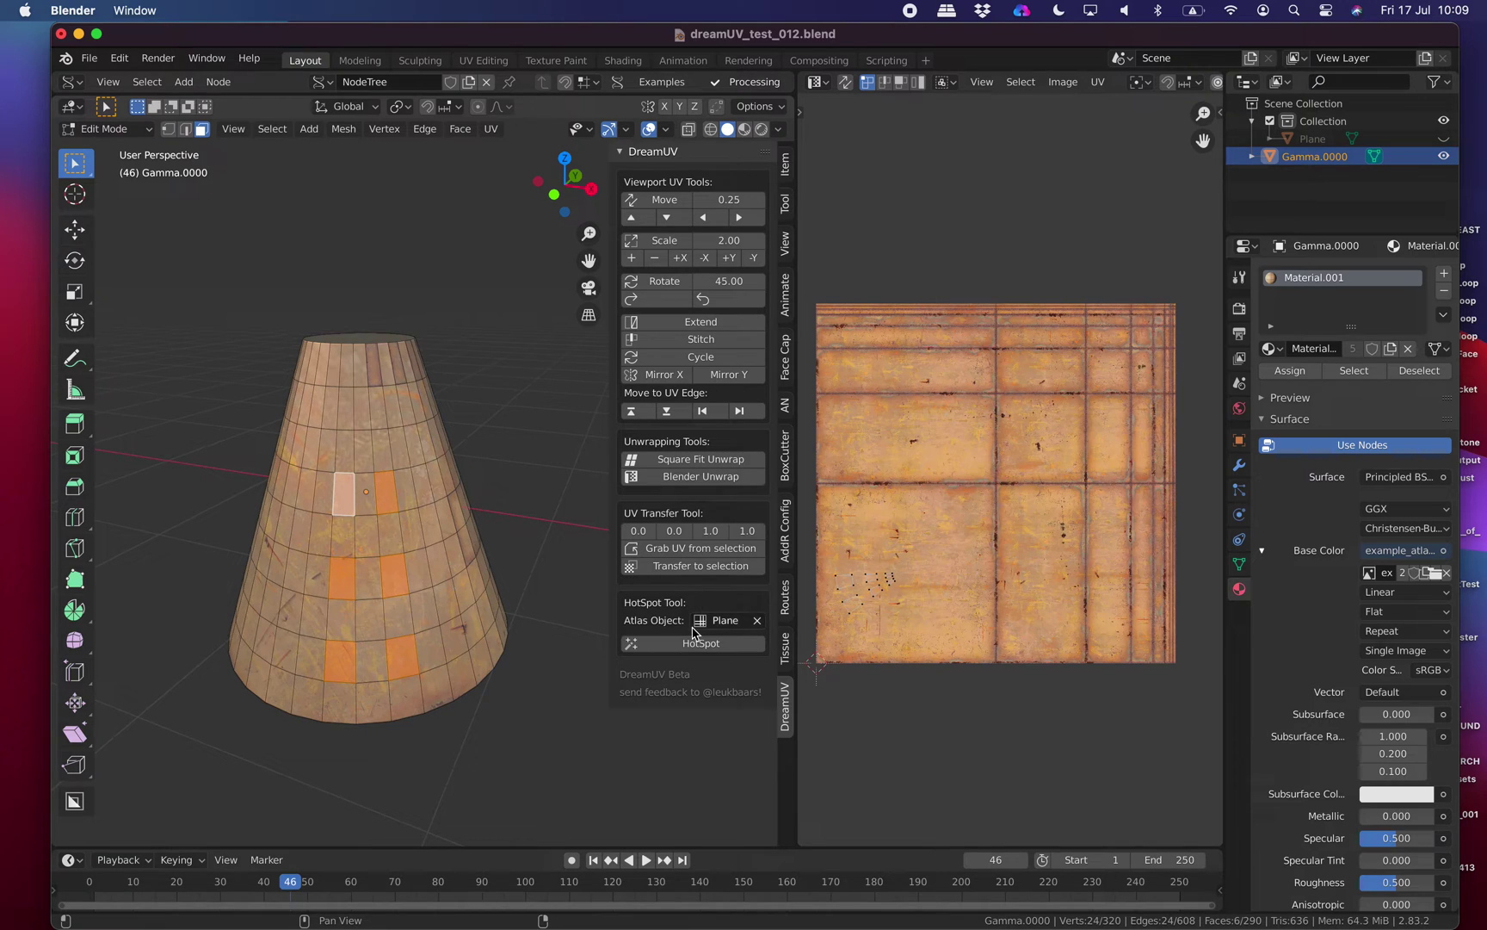
pyautogui.click(696, 644)
pyautogui.moveTo(398, 542); pyautogui.dragTo(438, 531, button='middle')
pyautogui.click(516, 388)
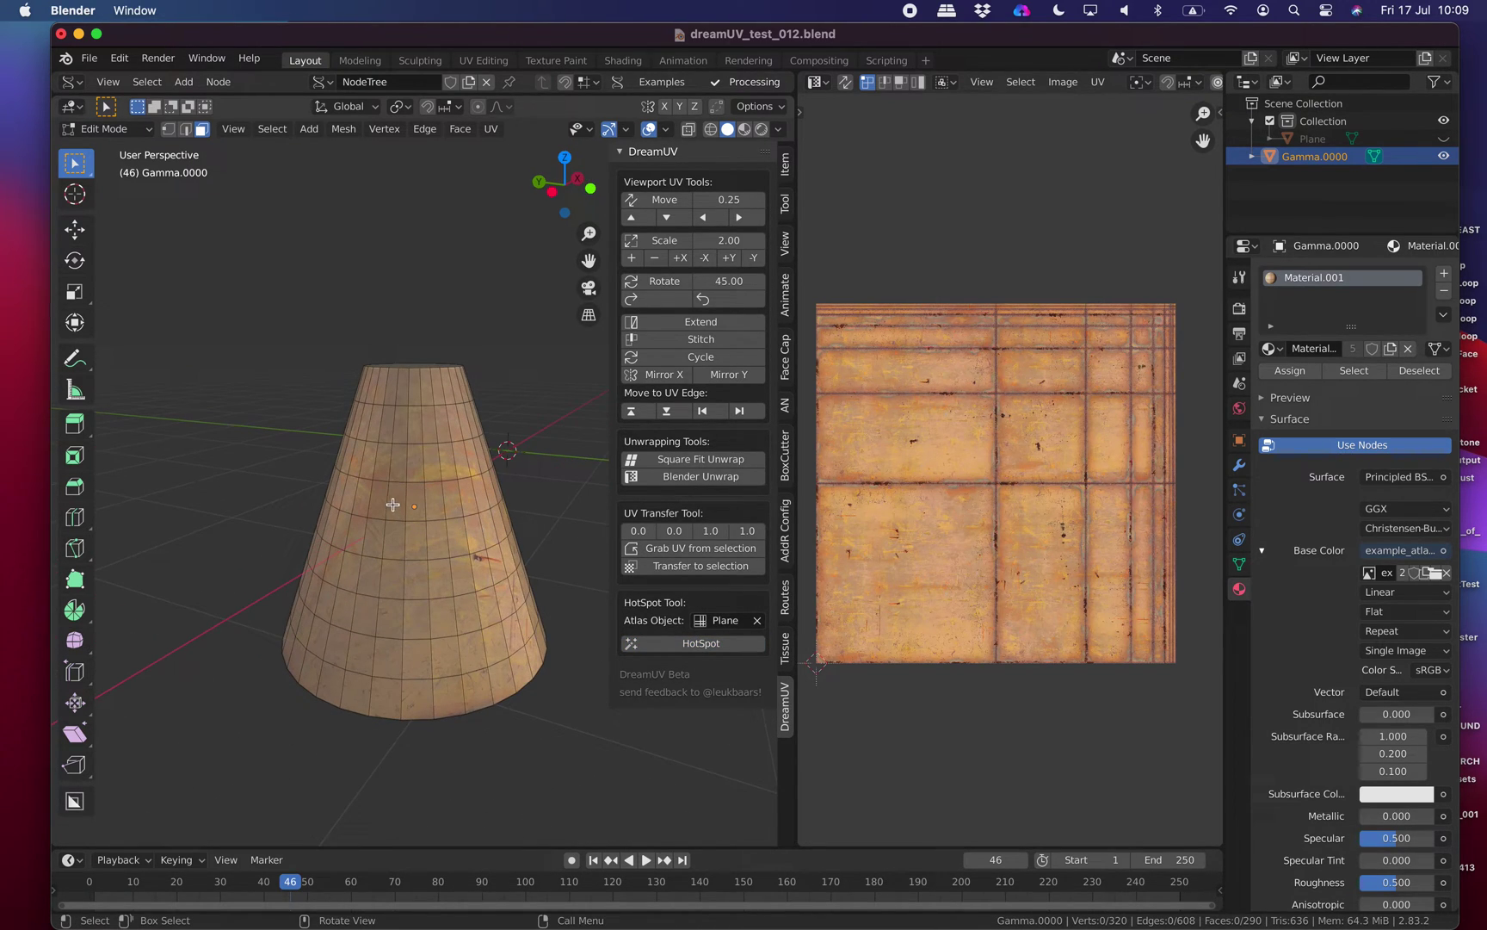
# Circle-select a large connected patch of faces across the middle of the cylinder's side and apply HotSpot.
pyautogui.press('c')
pyautogui.moveTo(383, 500)
pyautogui.mouseDown()
pyautogui.moveTo(374, 611)
pyautogui.moveTo(431, 603)
pyautogui.moveTo(390, 515)
pyautogui.mouseUp()
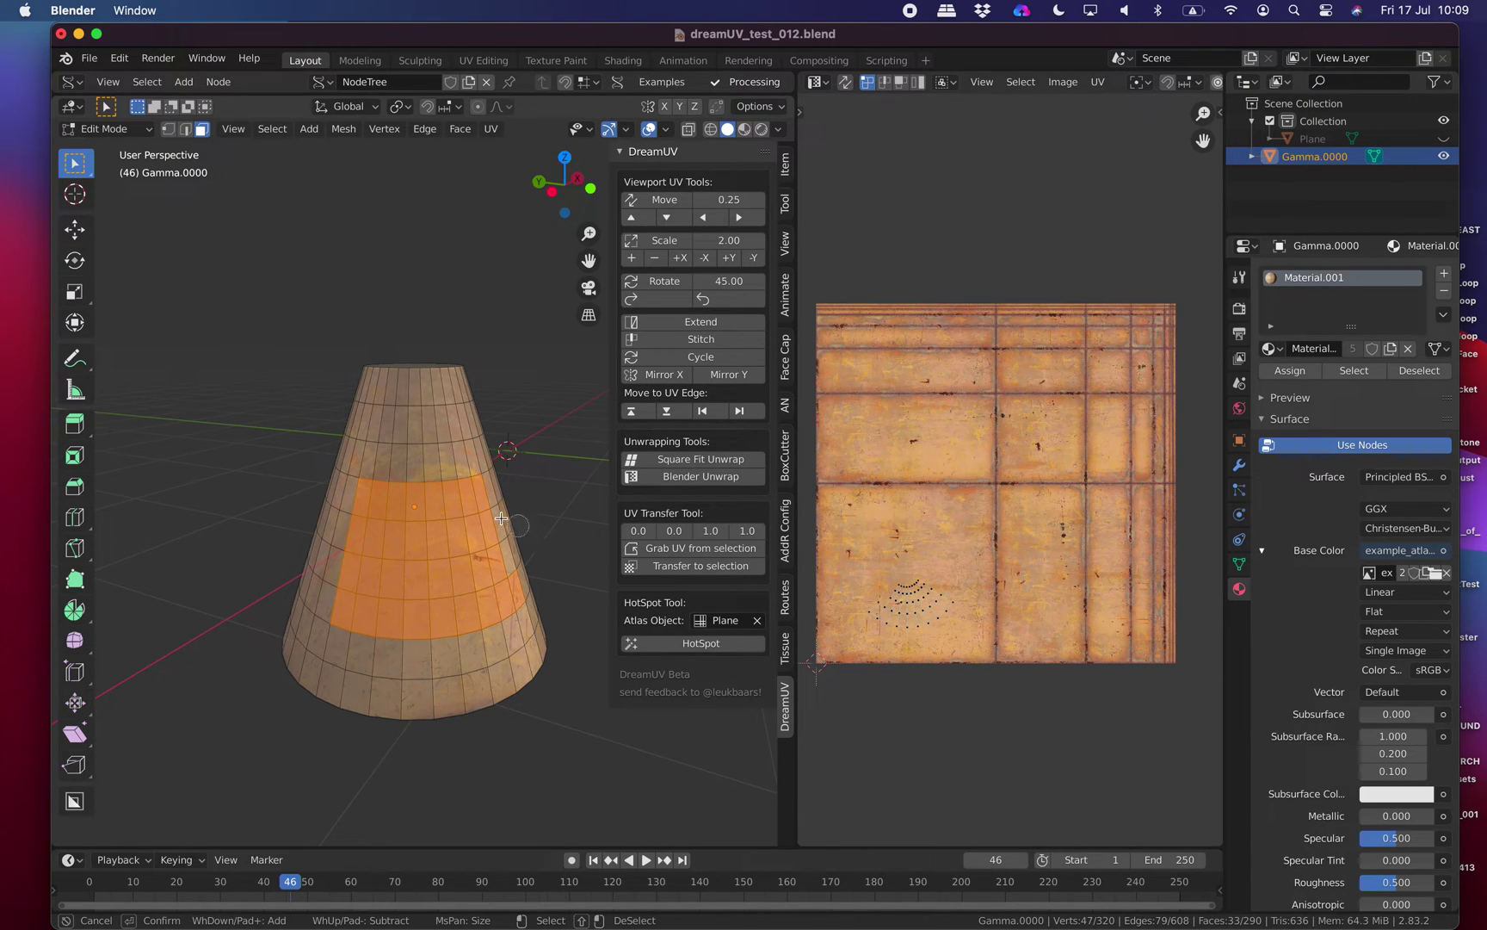
pyautogui.press('Escape')
pyautogui.click(681, 641)
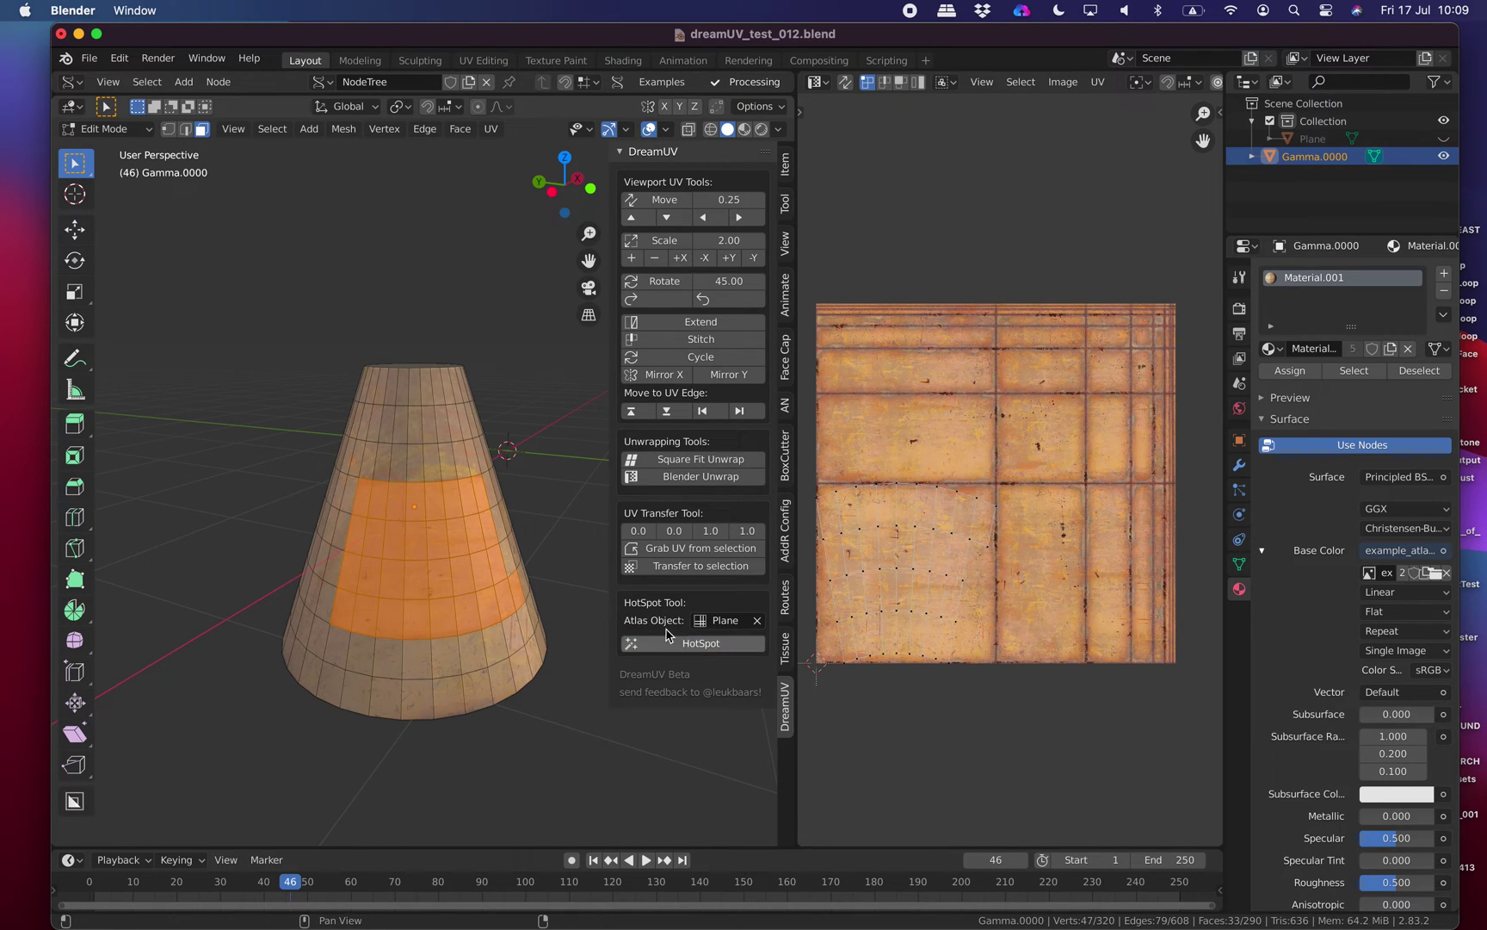
# Select a three-by-three block of faces on the upper half of the side and apply HotSpot repeatedly.
pyautogui.click(412, 447)
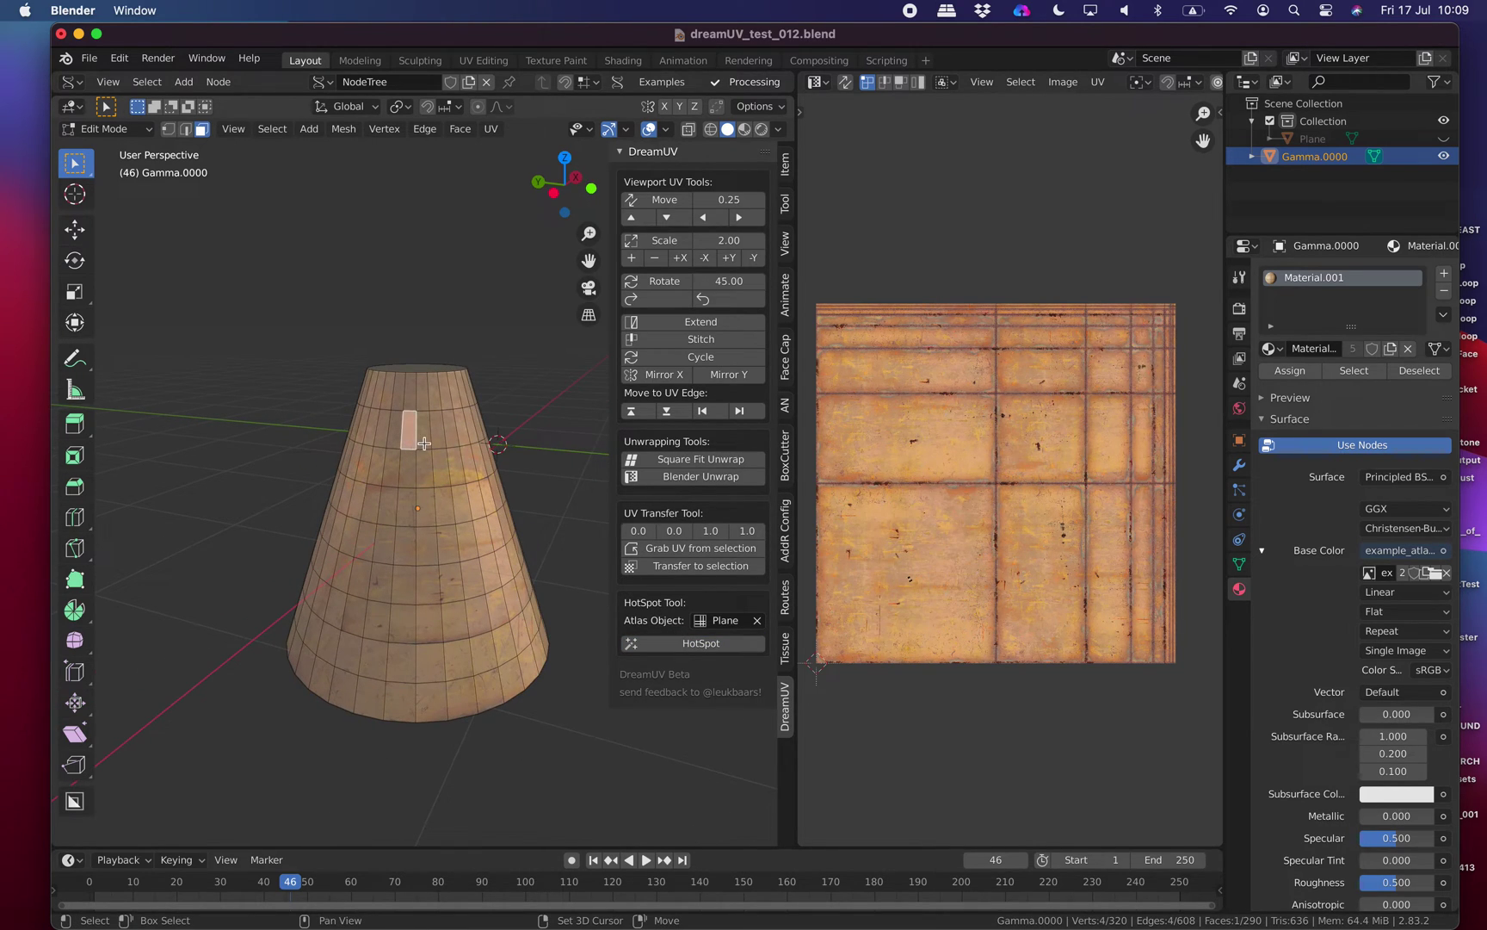
pyautogui.keyDown('shift'); pyautogui.click(435, 439); pyautogui.keyUp('shift')
pyautogui.keyDown('shift'); pyautogui.click(435, 473); pyautogui.keyUp('shift')
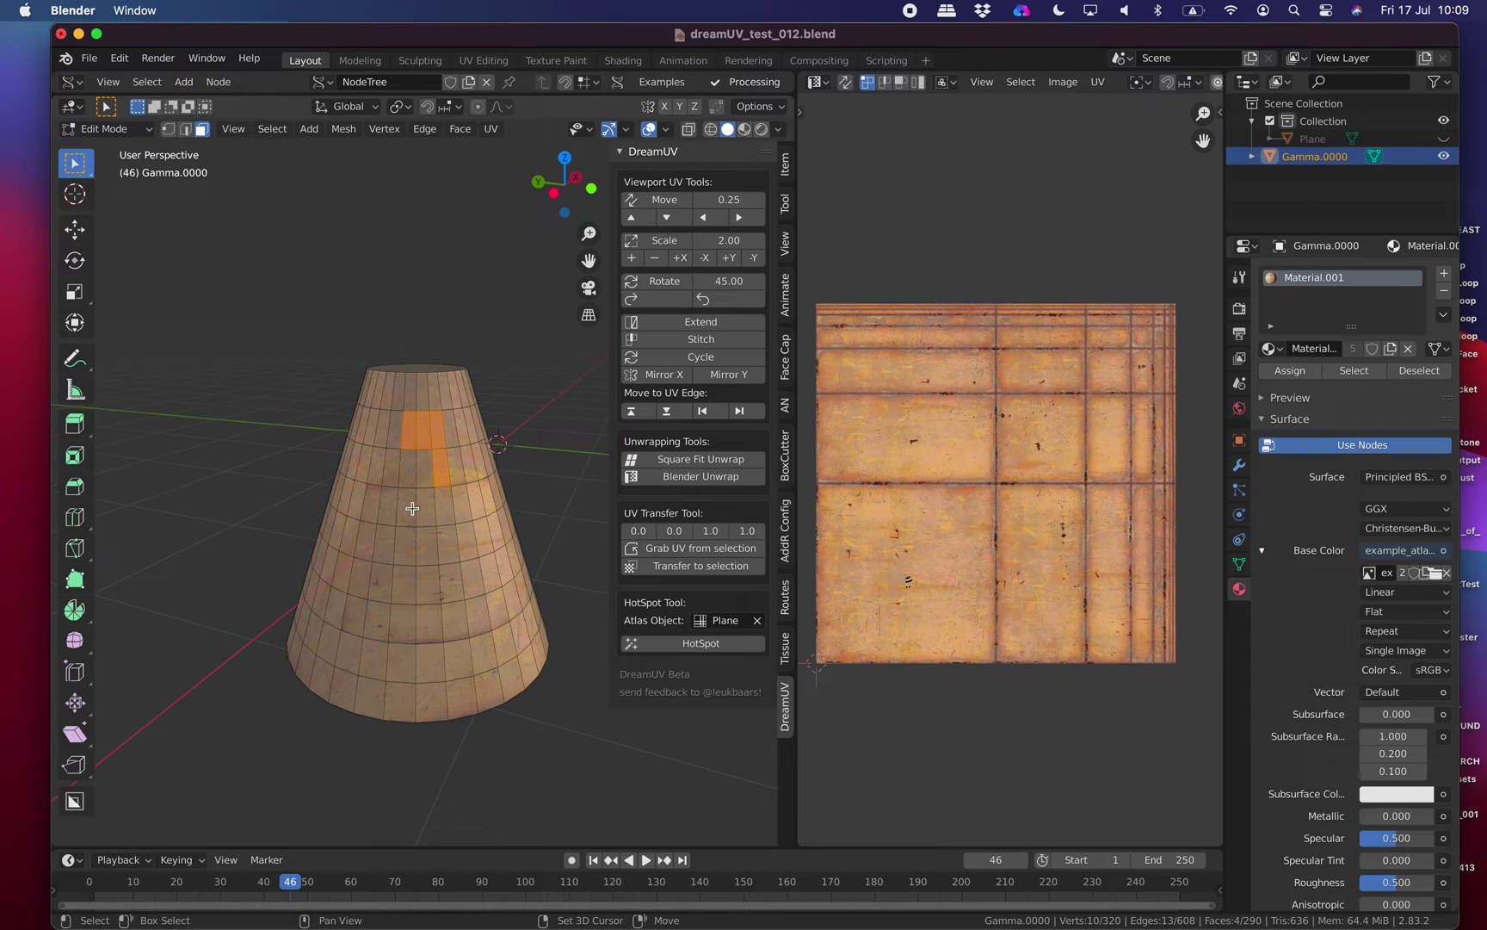
pyautogui.keyDown('shift'); pyautogui.click(427, 478); pyautogui.keyUp('shift')
pyautogui.keyDown('shift'); pyautogui.click(436, 506); pyautogui.keyUp('shift')
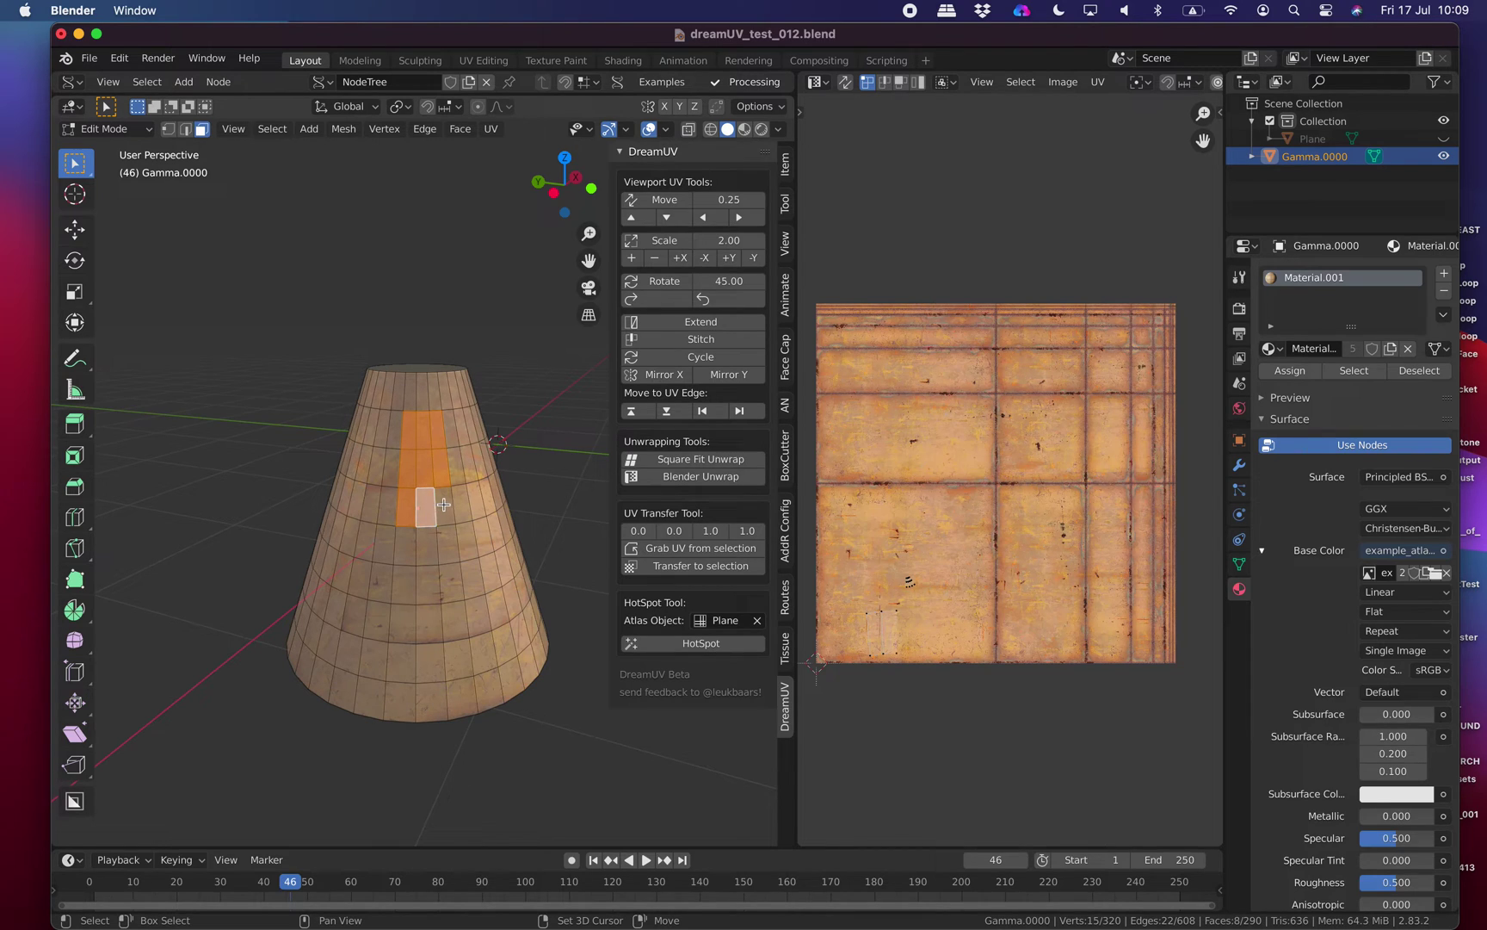
pyautogui.keyDown('shift'); pyautogui.click(443, 505); pyautogui.keyUp('shift')
pyautogui.click(696, 648)
pyautogui.click(690, 646)
pyautogui.click(689, 644)
pyautogui.click(689, 645)
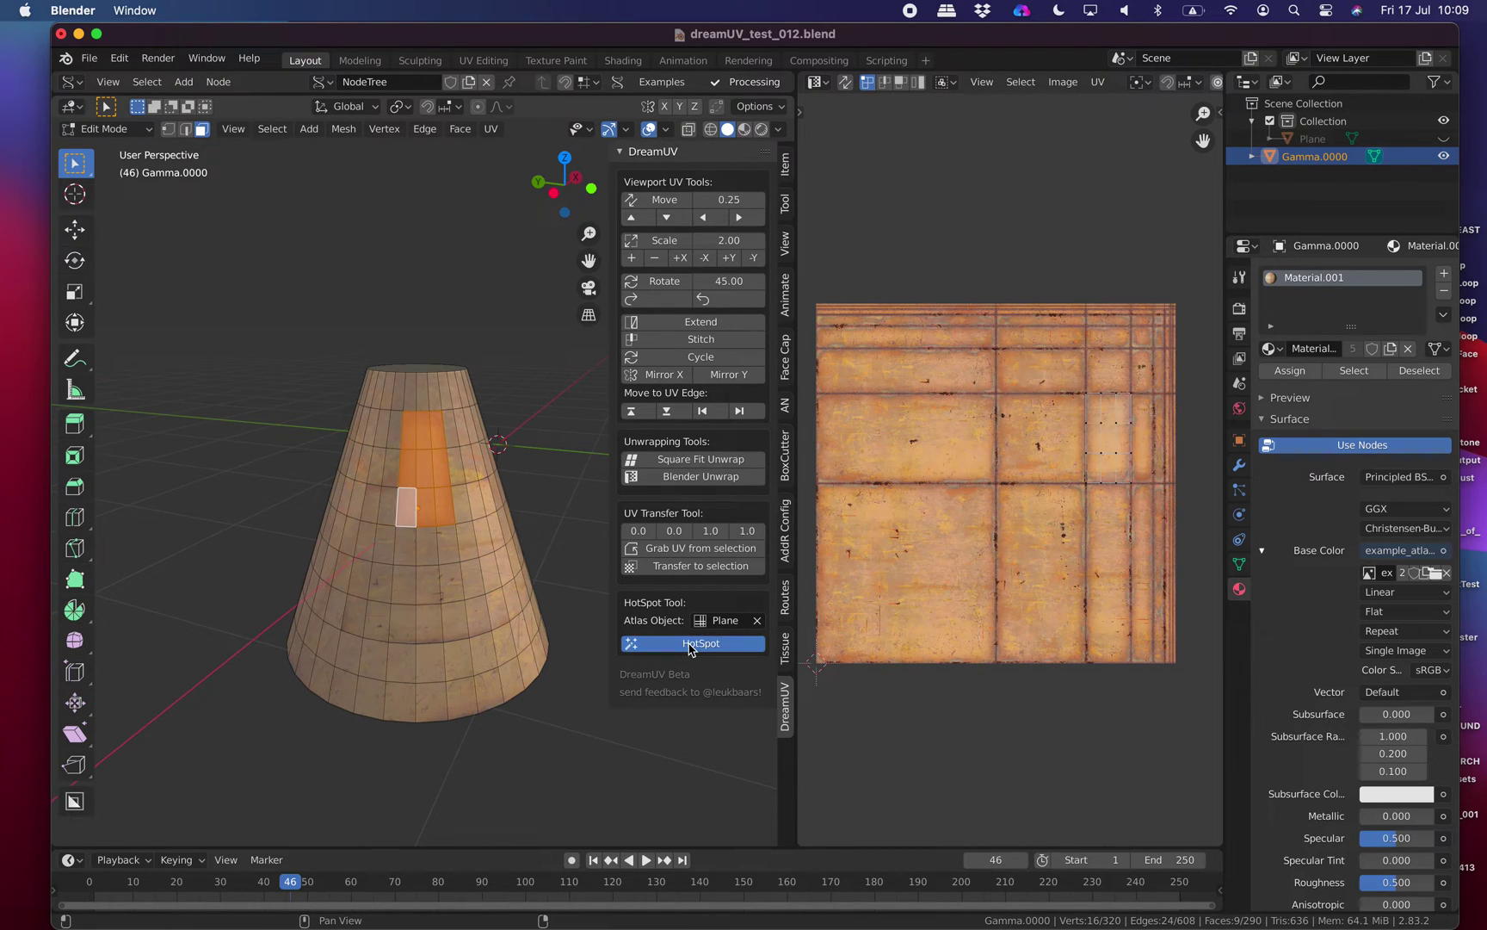
# Clear the selection, select a block of side faces four wide and two high near the base, and apply HotSpot.
pyautogui.moveTo(426, 482); pyautogui.dragTo(461, 581, button='middle')
pyautogui.hotkey('alt', 'a')
pyautogui.click(455, 588)
pyautogui.keyDown('shift'); pyautogui.click(449, 628); pyautogui.keyUp('shift')
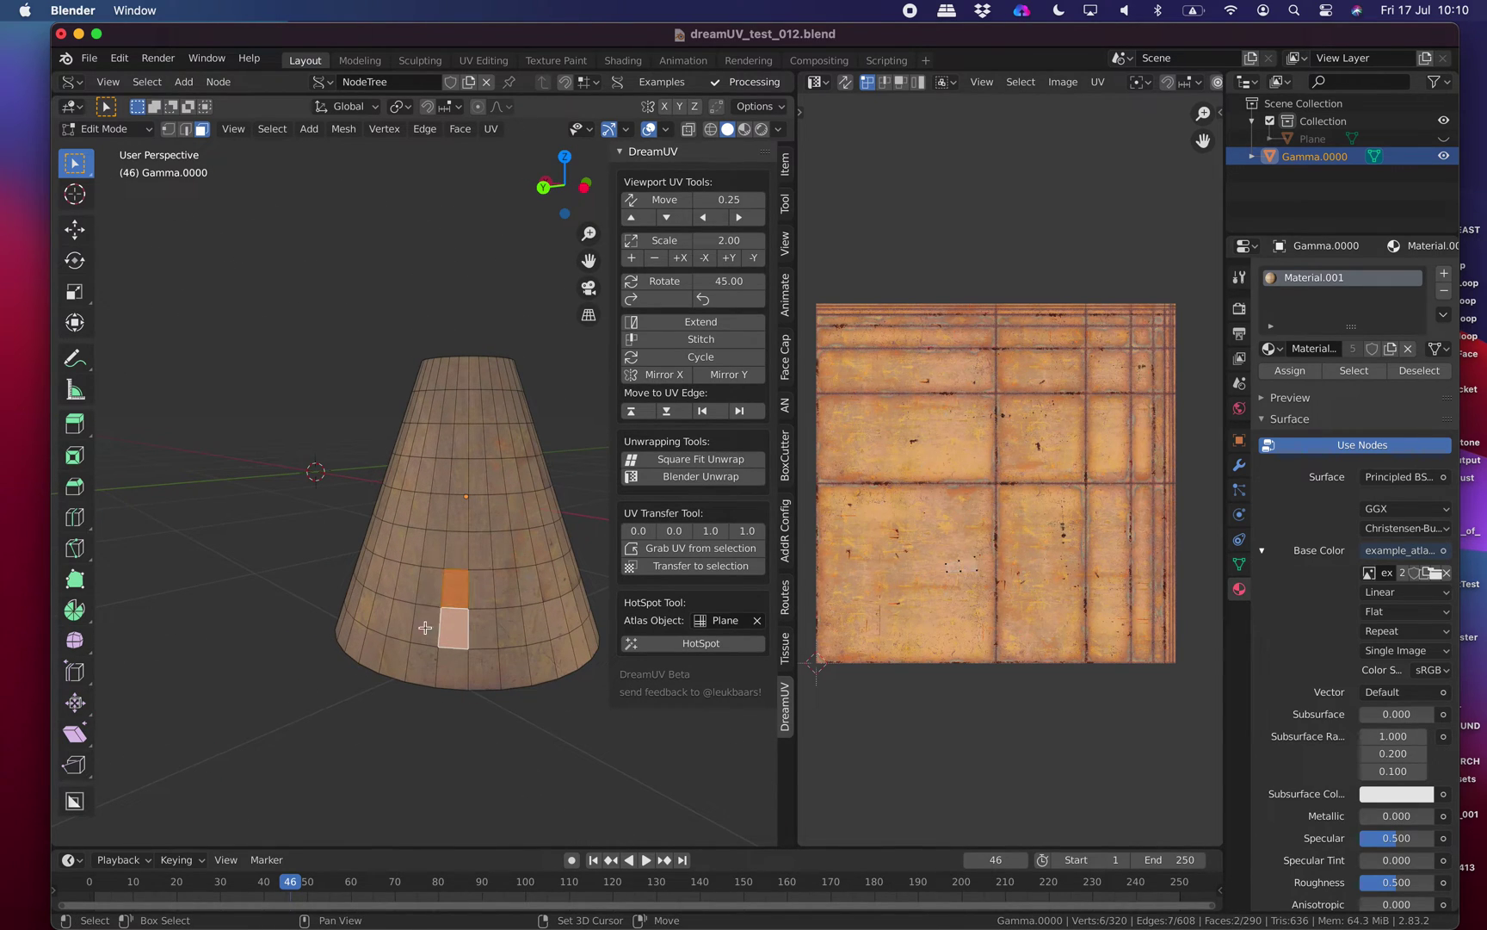
pyautogui.keyDown('shift'); pyautogui.click(425, 627); pyautogui.keyUp('shift')
pyautogui.keyDown('shift'); pyautogui.click(427, 587); pyautogui.keyUp('shift')
pyautogui.keyDown('shift'); pyautogui.click(393, 584); pyautogui.keyUp('shift')
pyautogui.keyDown('shift'); pyautogui.click(381, 584); pyautogui.keyUp('shift')
pyautogui.keyDown('shift'); pyautogui.click(406, 622); pyautogui.keyUp('shift')
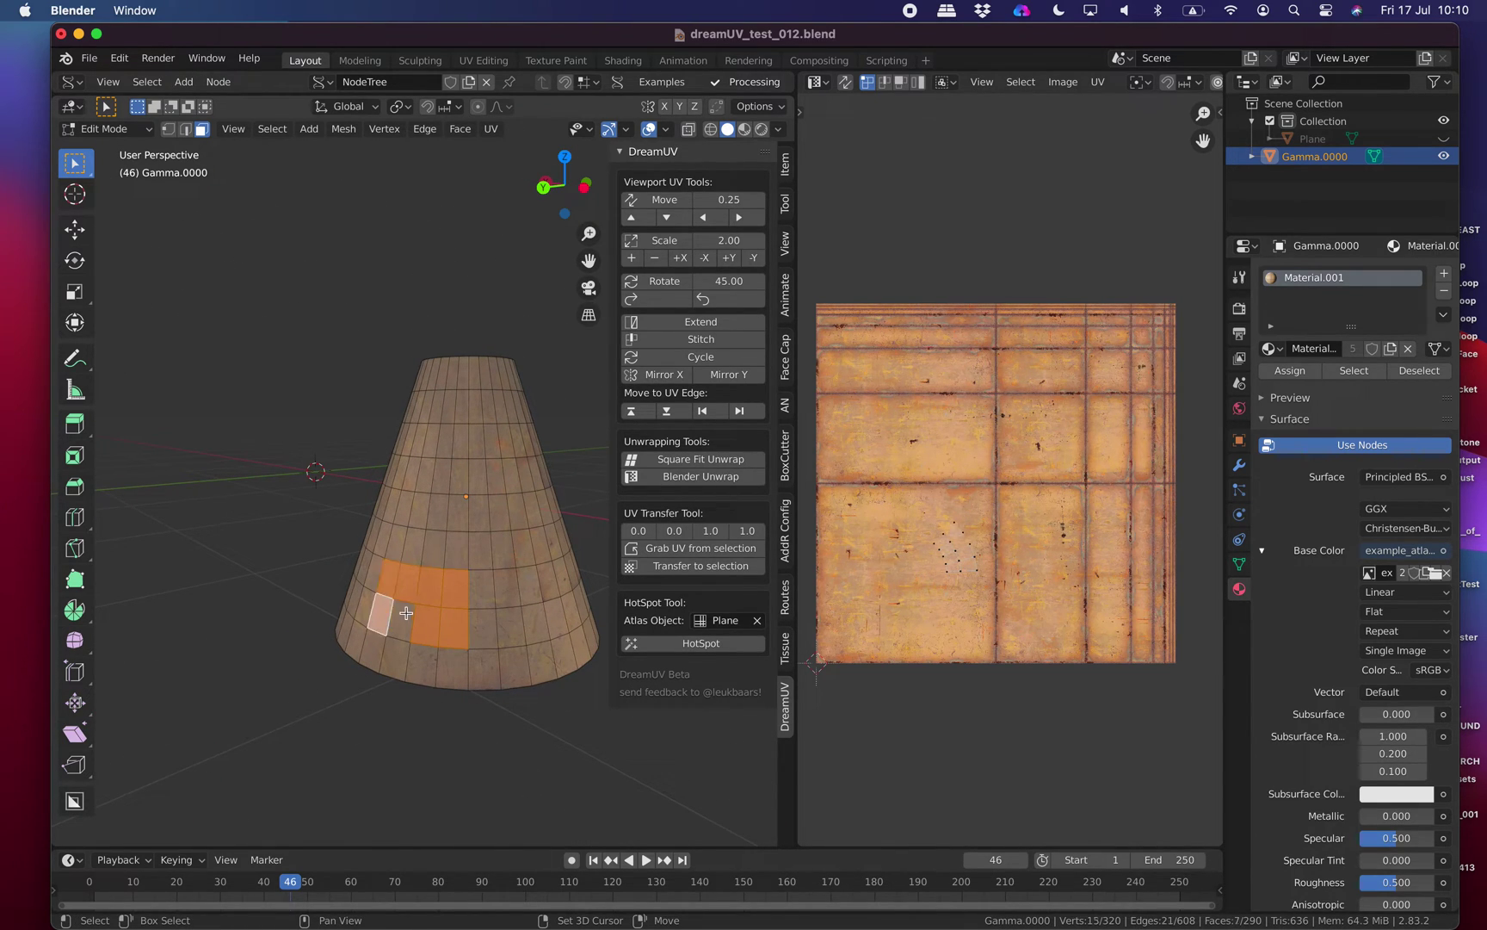
pyautogui.keyDown('shift'); pyautogui.click(385, 621); pyautogui.keyUp('shift')
pyautogui.moveTo(384, 621); pyautogui.dragTo(430, 603, button='middle')
pyautogui.click(712, 643)
# Replace the selection with one full-height column of nine side faces and apply HotSpot to it.
pyautogui.moveTo(516, 560); pyautogui.dragTo(504, 521, button='middle')
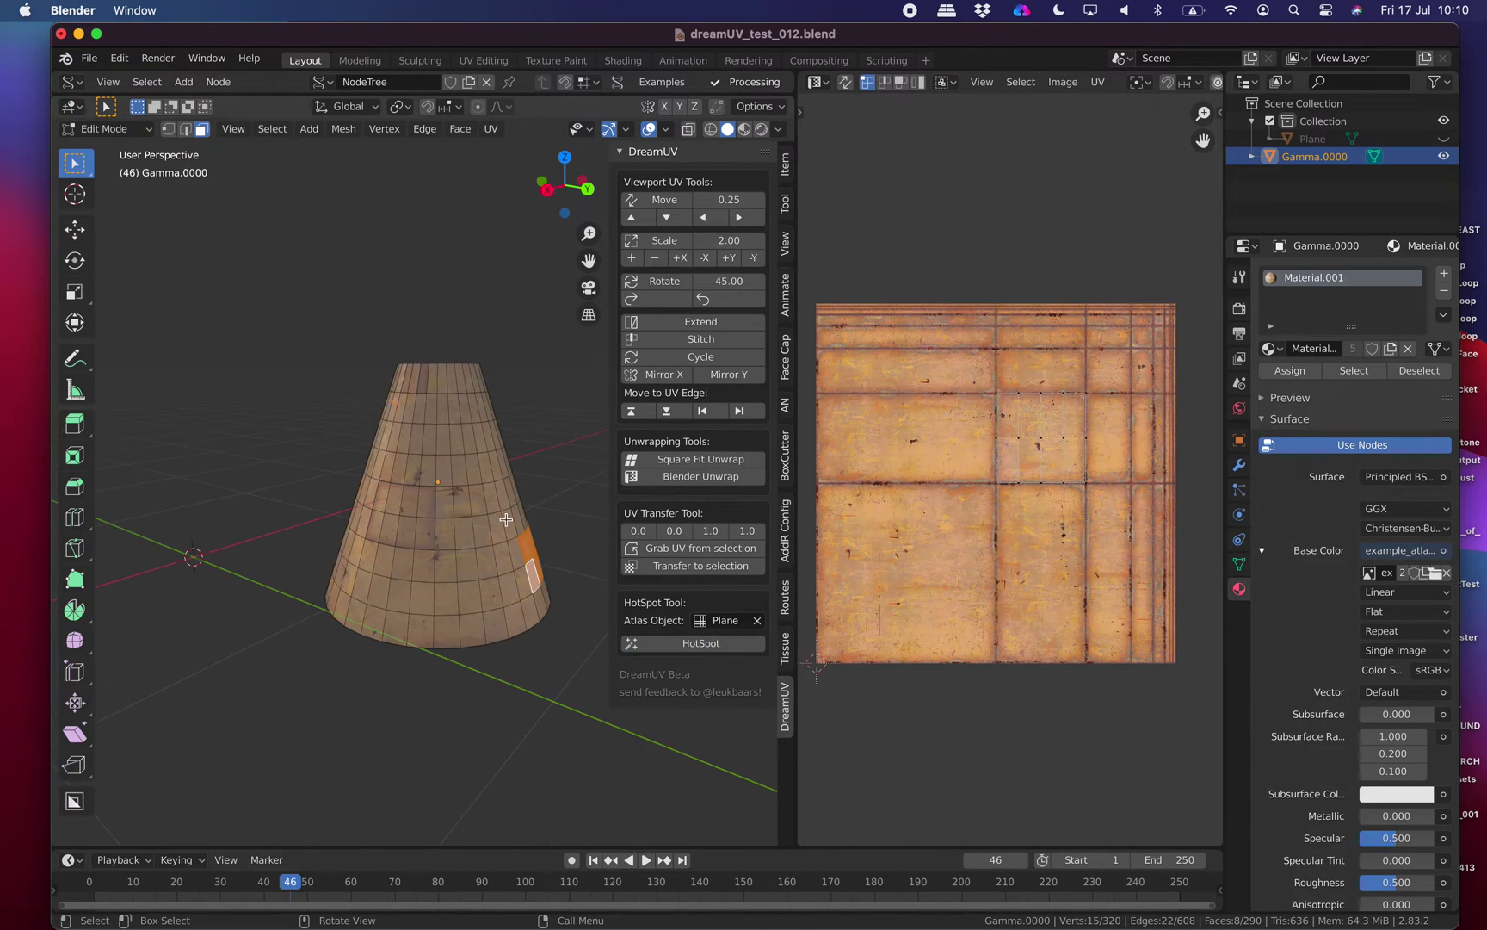
pyautogui.hotkey('alt', 'a')
pyautogui.keyDown('shift'); pyautogui.click(463, 536); pyautogui.keyUp('shift')
pyautogui.keyDown('shift'); pyautogui.click(467, 565); pyautogui.keyUp('shift')
pyautogui.keyDown('shift'); pyautogui.click(472, 600); pyautogui.keyUp('shift')
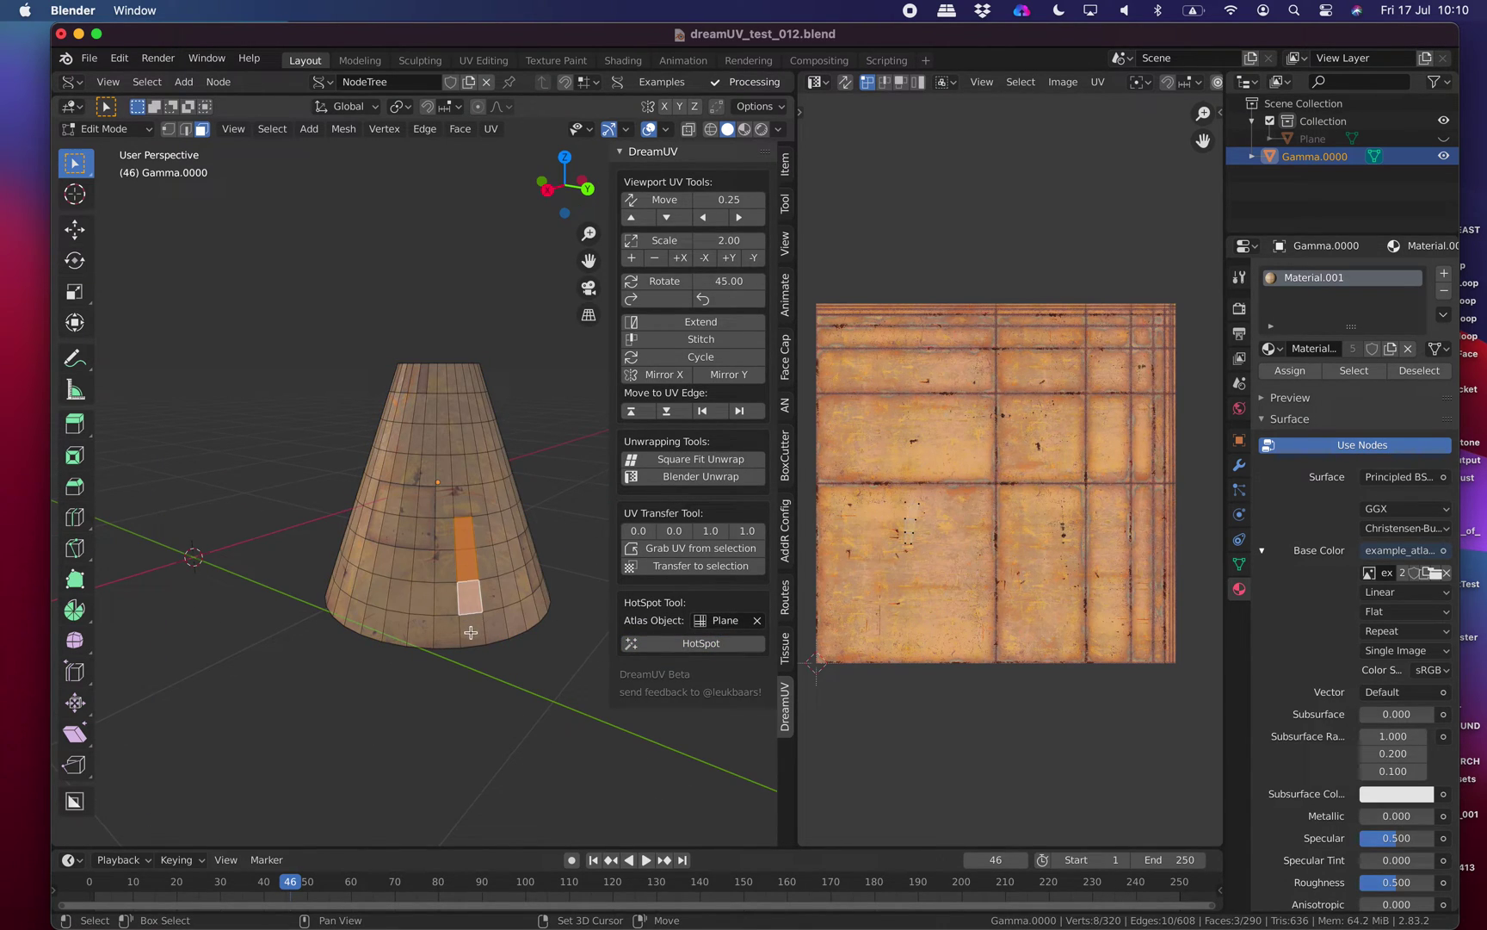
pyautogui.keyDown('shift'); pyautogui.click(471, 630); pyautogui.keyUp('shift')
pyautogui.keyDown('shift'); pyautogui.click(460, 498); pyautogui.keyUp('shift')
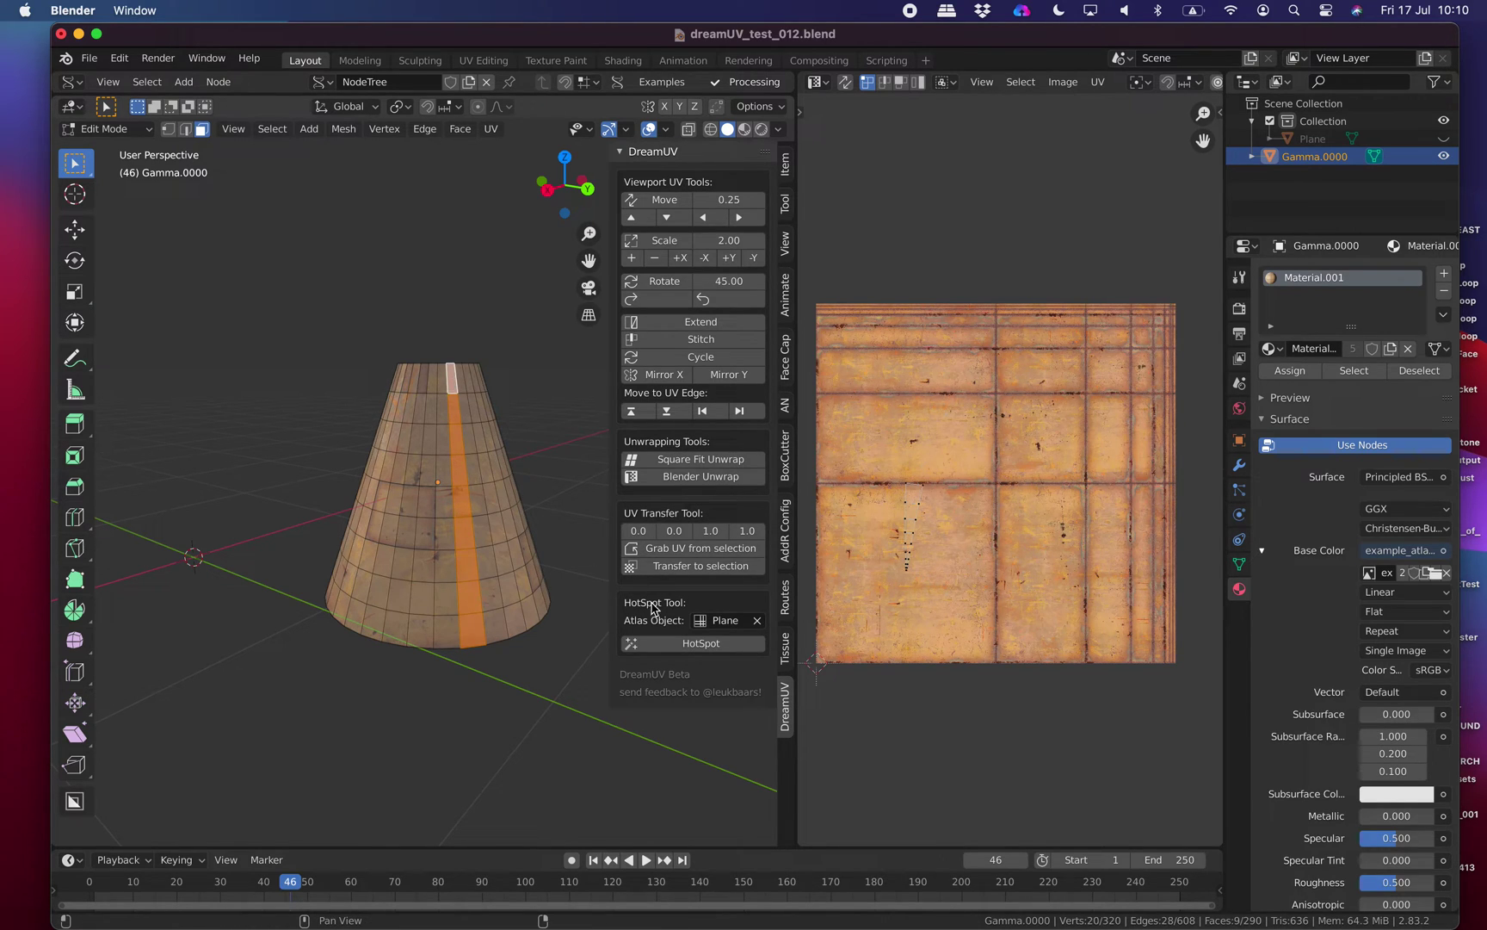
pyautogui.click(654, 643)
# Select another full-height column of faces on a different side of the cylinder and apply HotSpot.
pyautogui.moveTo(465, 603); pyautogui.dragTo(382, 523, button='middle')
pyautogui.click(476, 400)
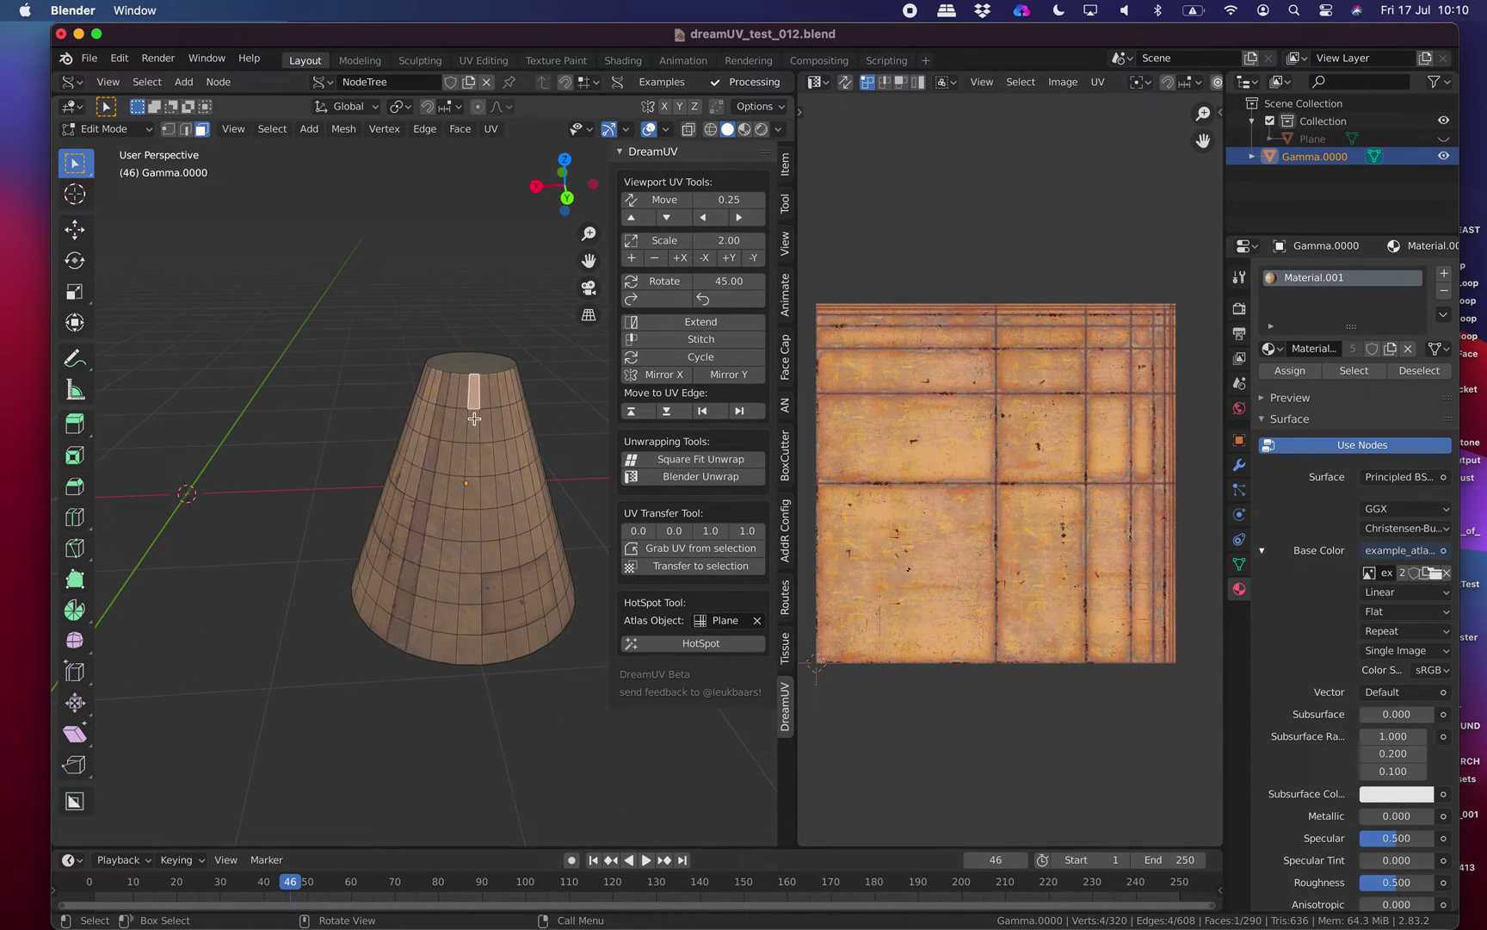
pyautogui.keyDown('shift'); pyautogui.click(472, 460); pyautogui.keyUp('shift')
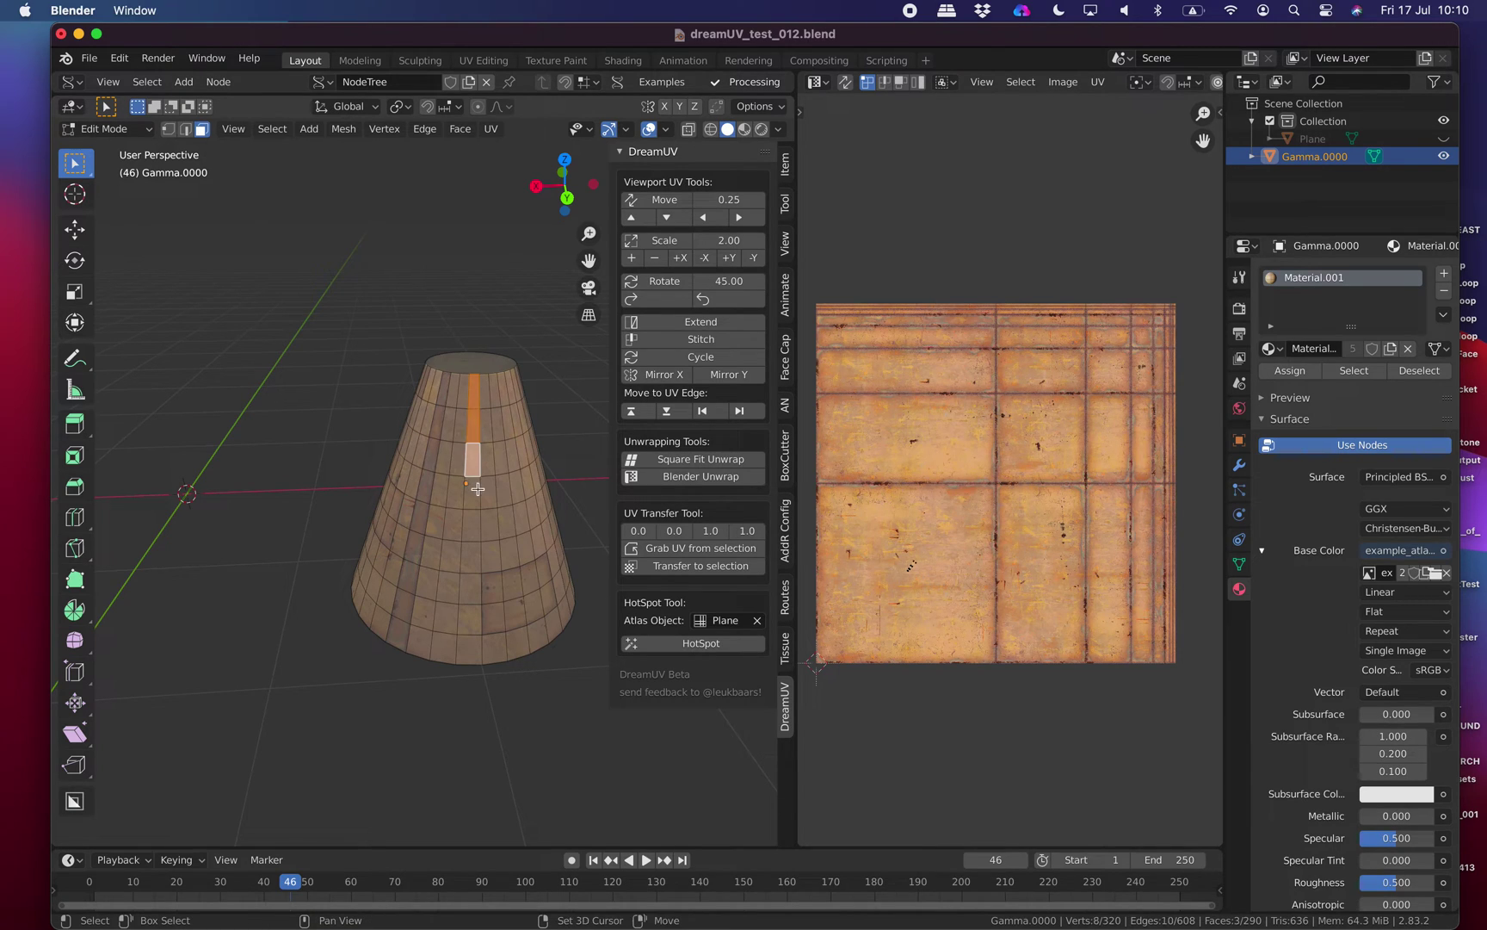
pyautogui.keyDown('shift'); pyautogui.click(473, 492); pyautogui.keyUp('shift')
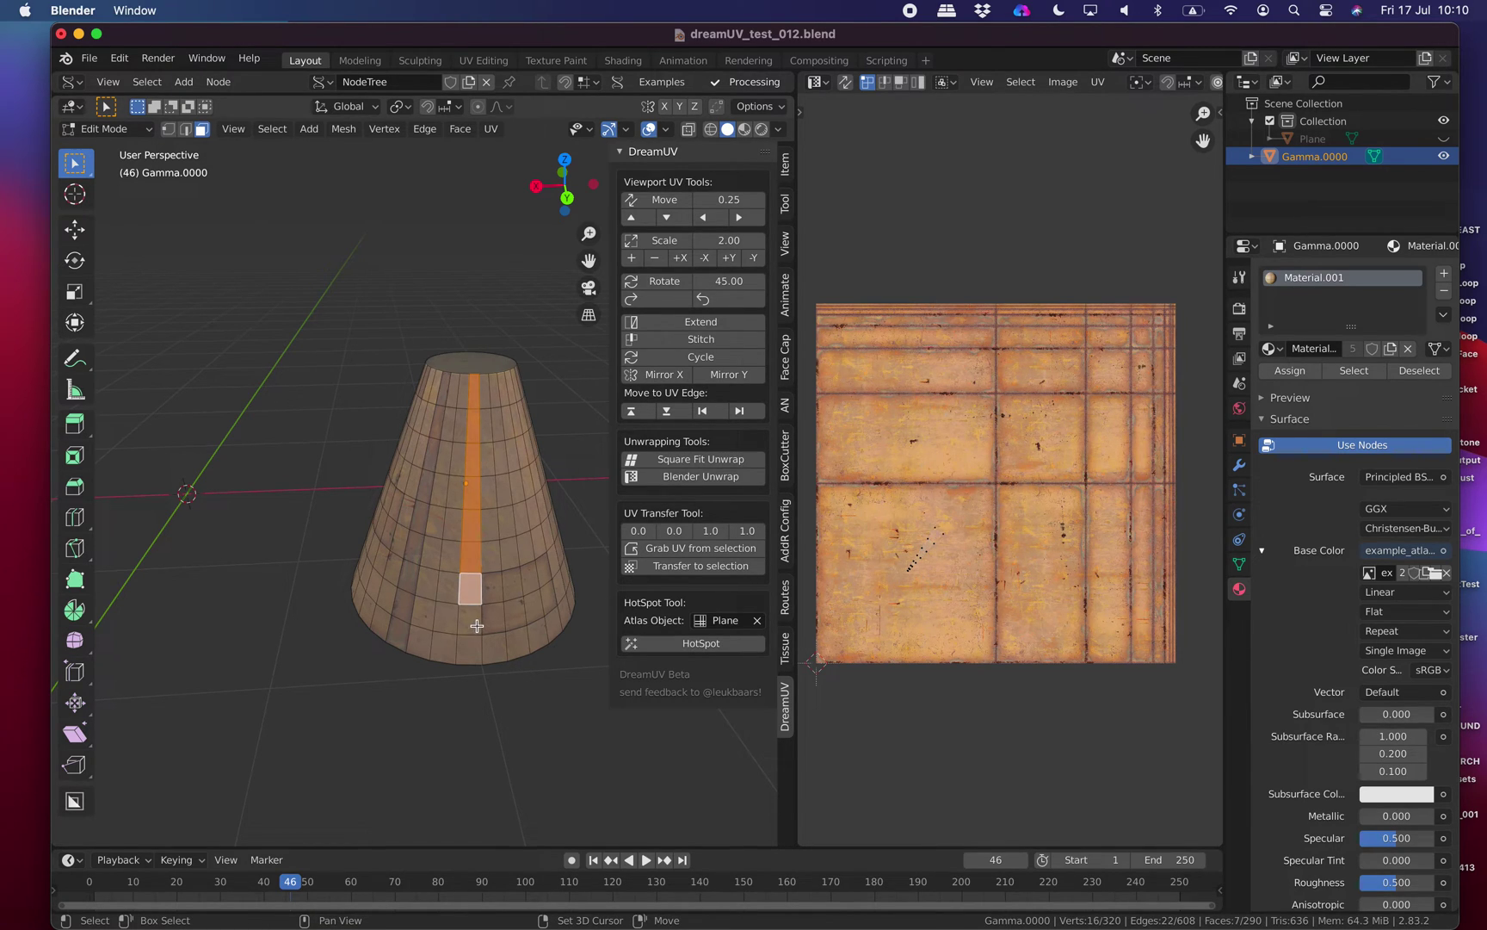
pyautogui.keyDown('shift'); pyautogui.click(475, 624); pyautogui.keyUp('shift')
pyautogui.keyDown('shift'); pyautogui.click(470, 650); pyautogui.keyUp('shift')
pyautogui.click(666, 645)
# Clear the selection, save the file, and inspect the cylinder's texture in Object Mode.
pyautogui.moveTo(544, 534); pyautogui.dragTo(384, 331, button='middle')
pyautogui.hotkey('alt', 'a')
pyautogui.hotkey('ctrl', 's')
pyautogui.moveTo(442, 385); pyautogui.dragTo(370, 371, button='middle')
pyautogui.click(109, 130)
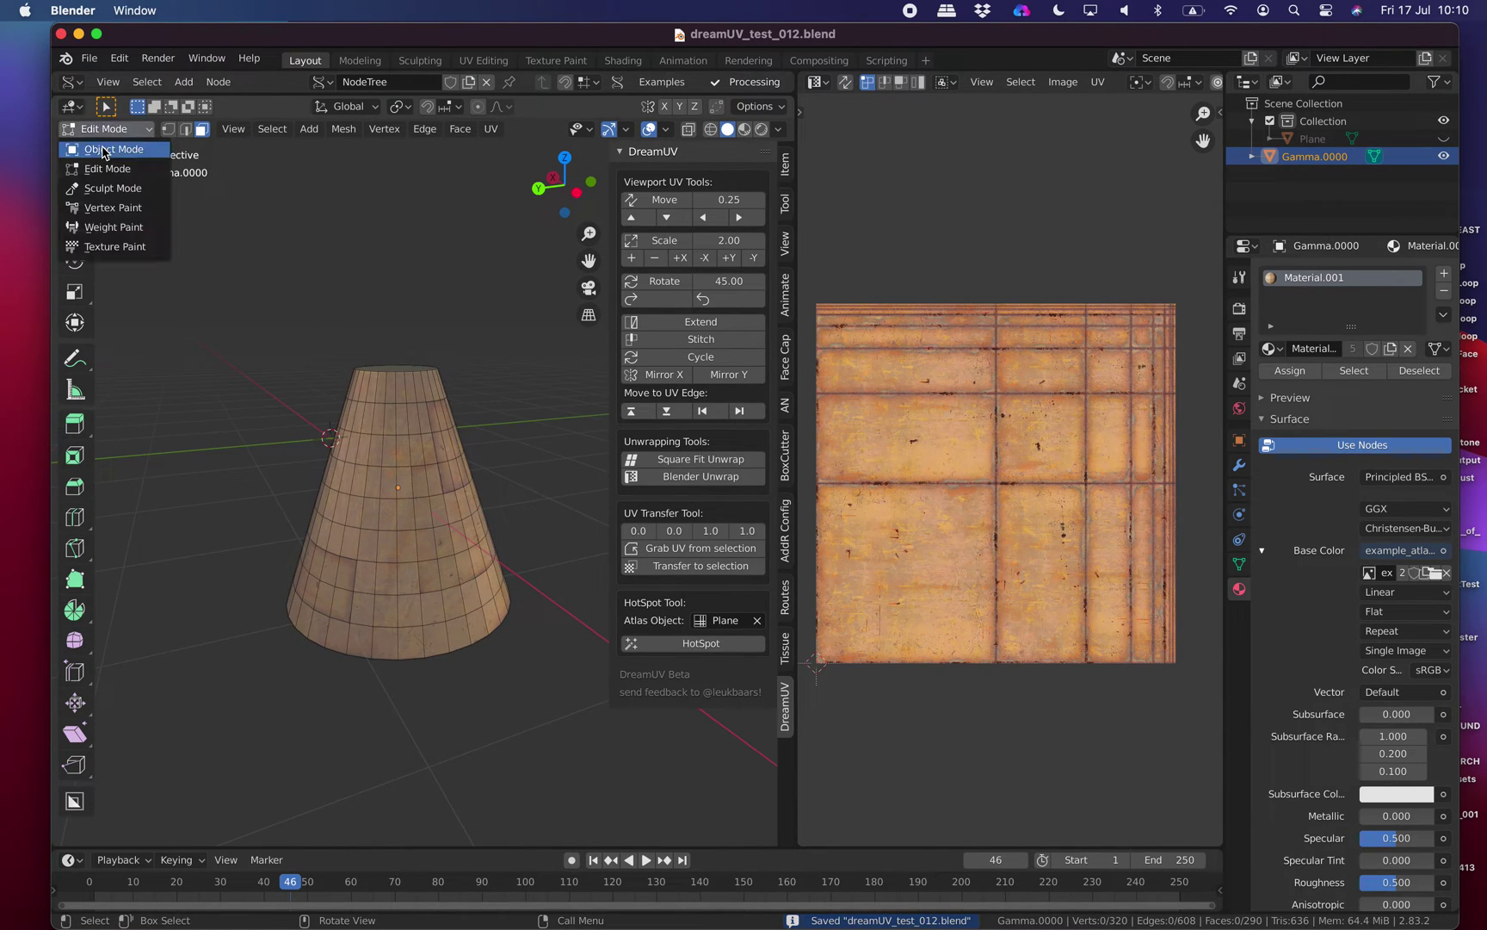
pyautogui.click(103, 150)
pyautogui.moveTo(365, 272); pyautogui.dragTo(455, 516, button='middle')
pyautogui.scroll(2, 422, 586)
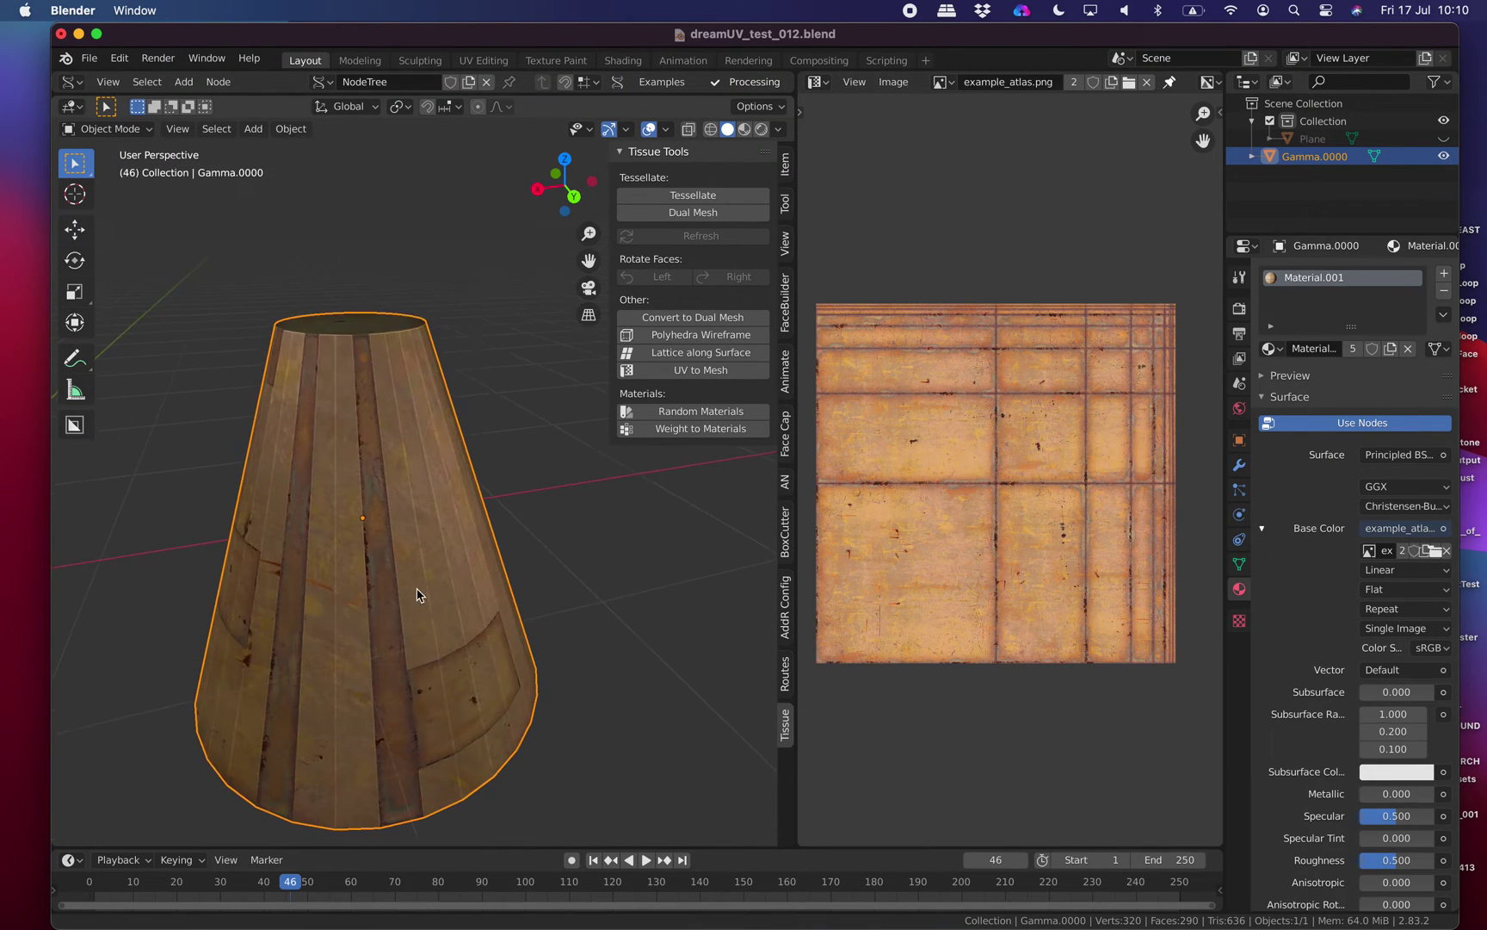
pyautogui.keyDown('shift'); pyautogui.moveTo(418, 598); pyautogui.dragTo(419, 456, button='middle'); pyautogui.keyUp('shift')
pyautogui.moveTo(419, 564); pyautogui.dragTo(405, 522, button='middle')
# In Edit Mode, apply HotSpot to two stacked faces beside the full-height strip near the base, then return to Object Mode.
pyautogui.press('Tab')
pyautogui.click(316, 503)
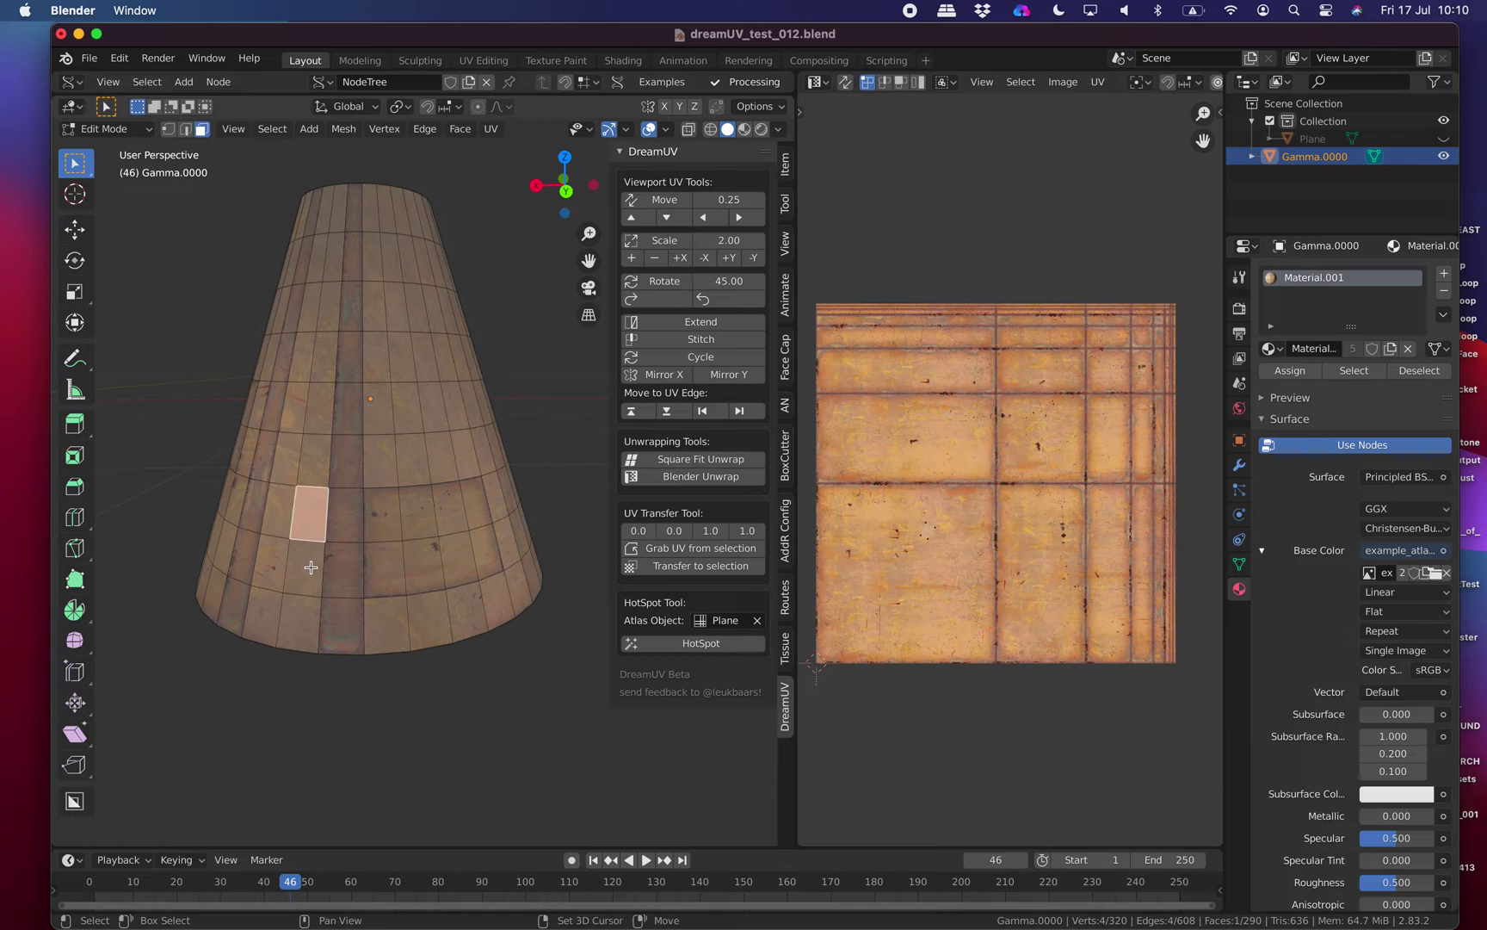
pyautogui.keyDown('shift'); pyautogui.click(310, 568); pyautogui.keyUp('shift')
pyautogui.click(689, 647)
pyautogui.press('Tab')
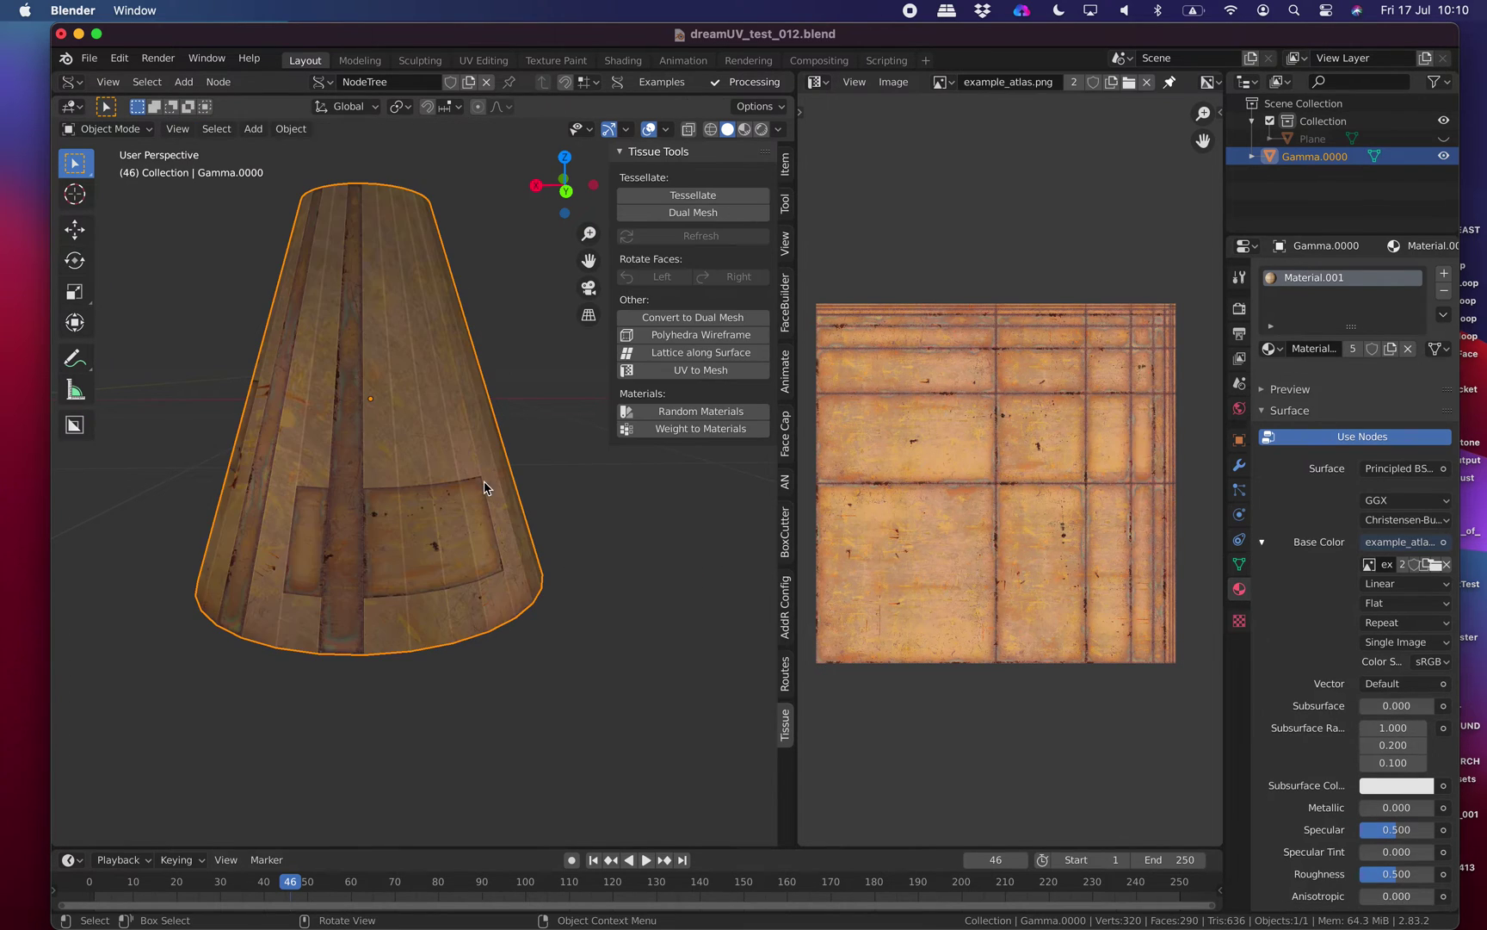
# Inspect the textured cylinder from above and save the file.
pyautogui.moveTo(492, 485); pyautogui.dragTo(385, 333, button='middle')
pyautogui.scroll(-3, 482, 521)
pyautogui.scroll(2, 424, 466)
pyautogui.hotkey('ctrl', 's')
# In Edit Mode, inset the cylinder's top cap face by about 0.035 m and extrude it about 0.18 m inward.
pyautogui.press('Tab')
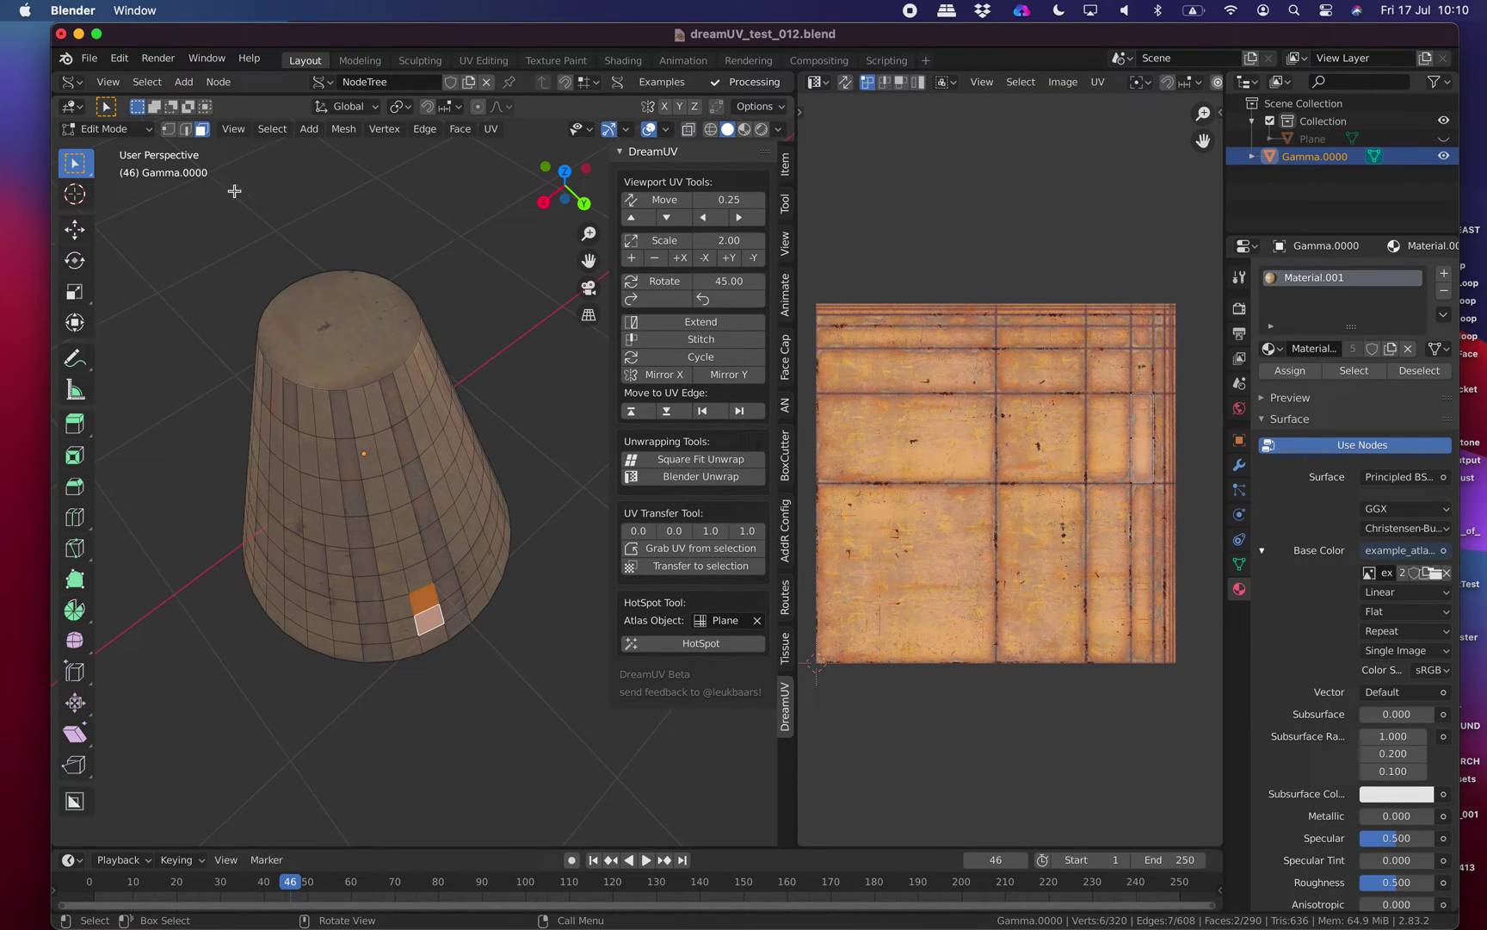
pyautogui.click(363, 307)
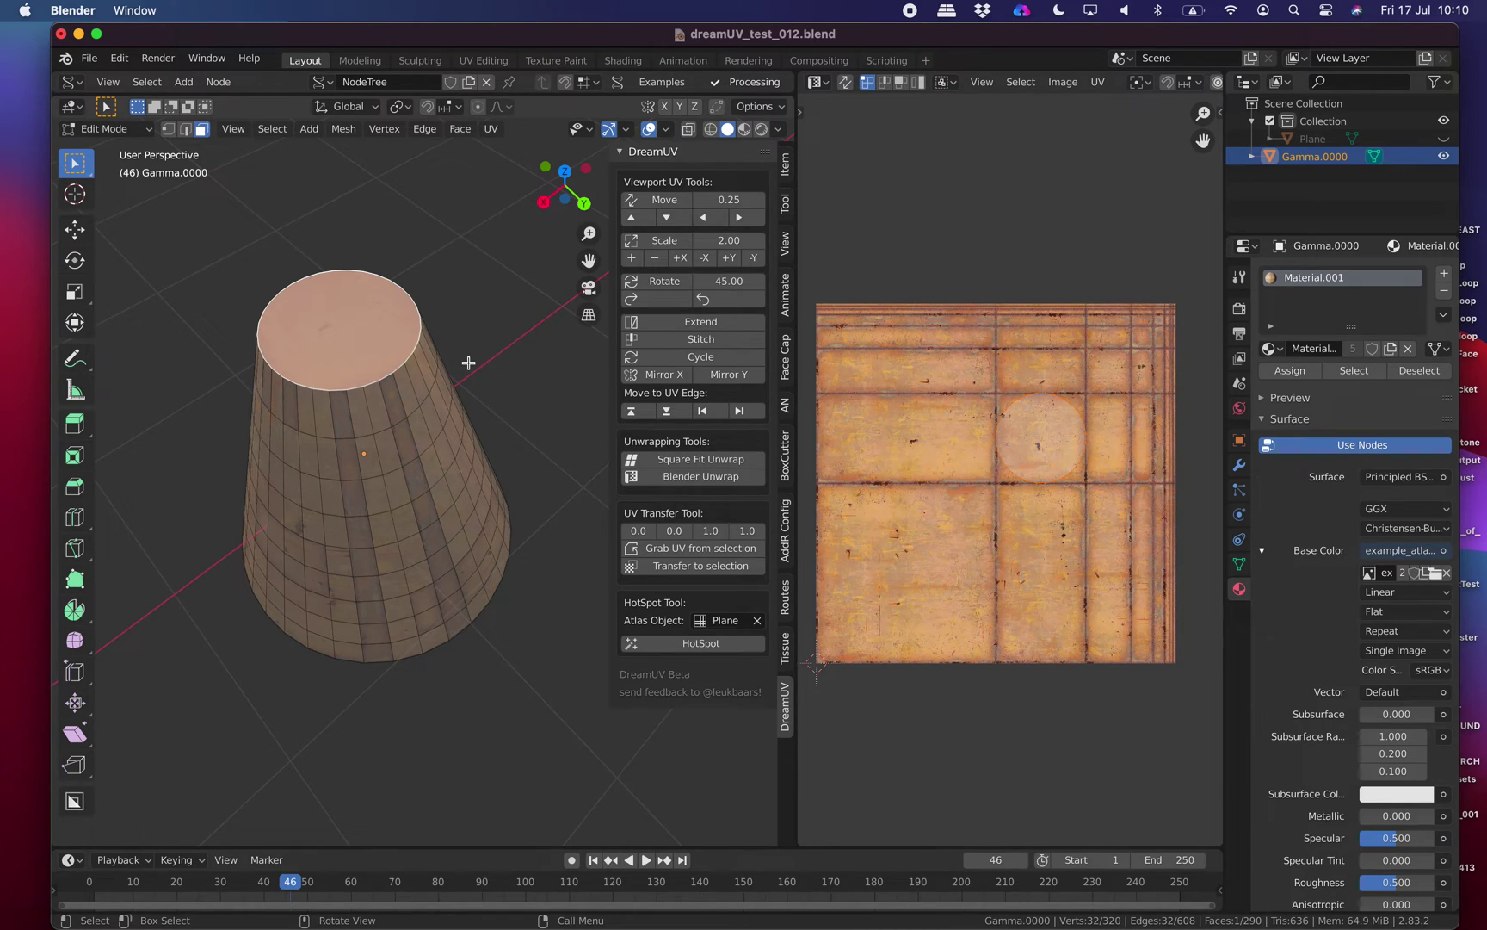
pyautogui.press('i')
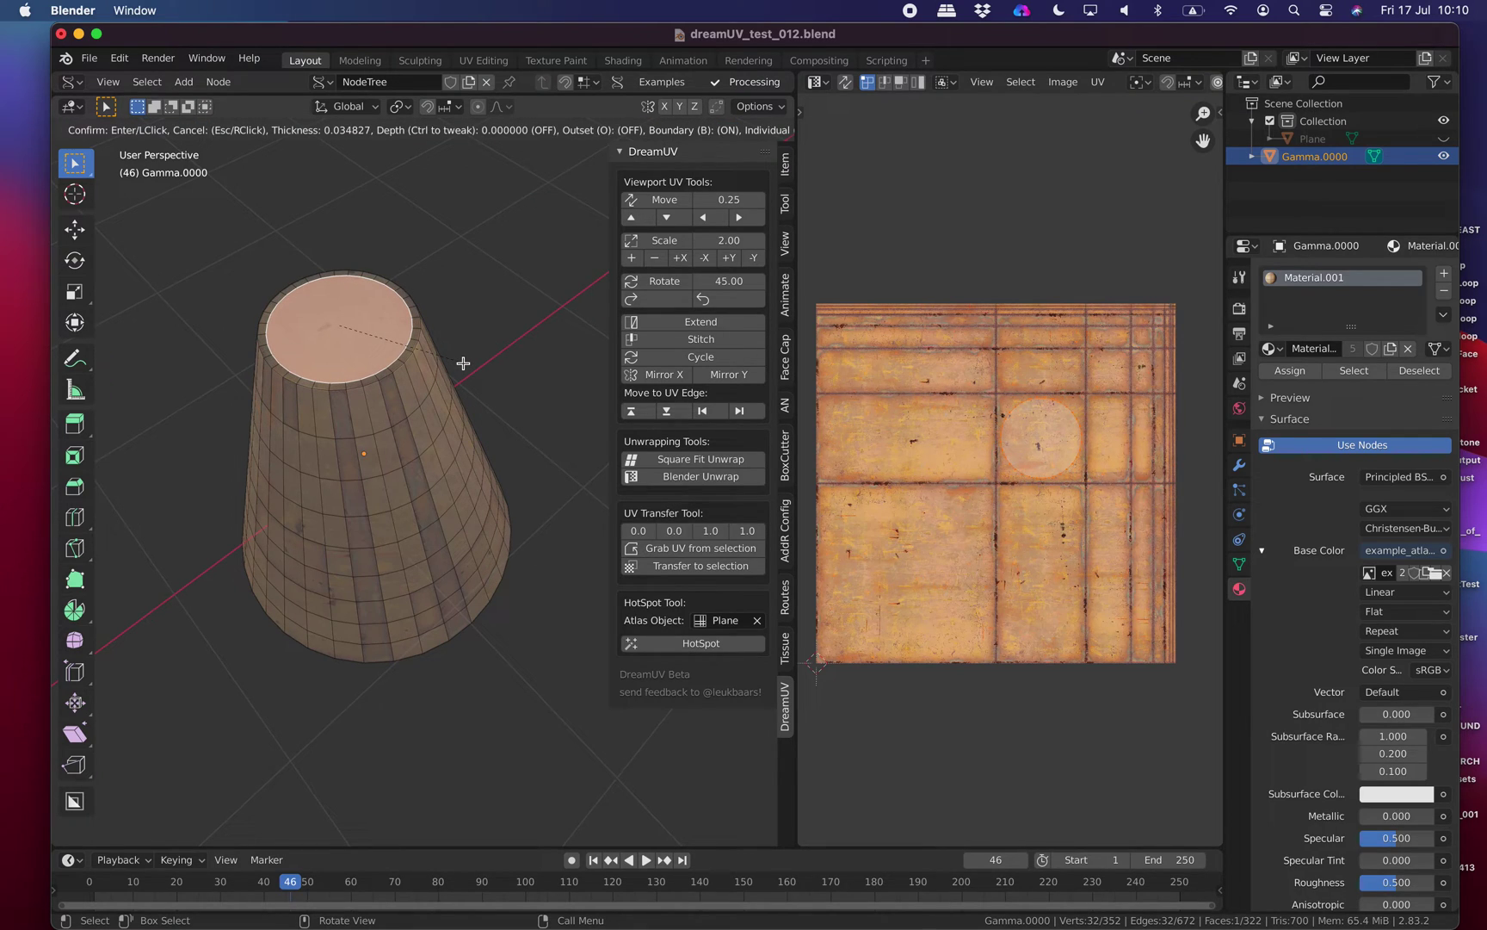
pyautogui.click(463, 362)
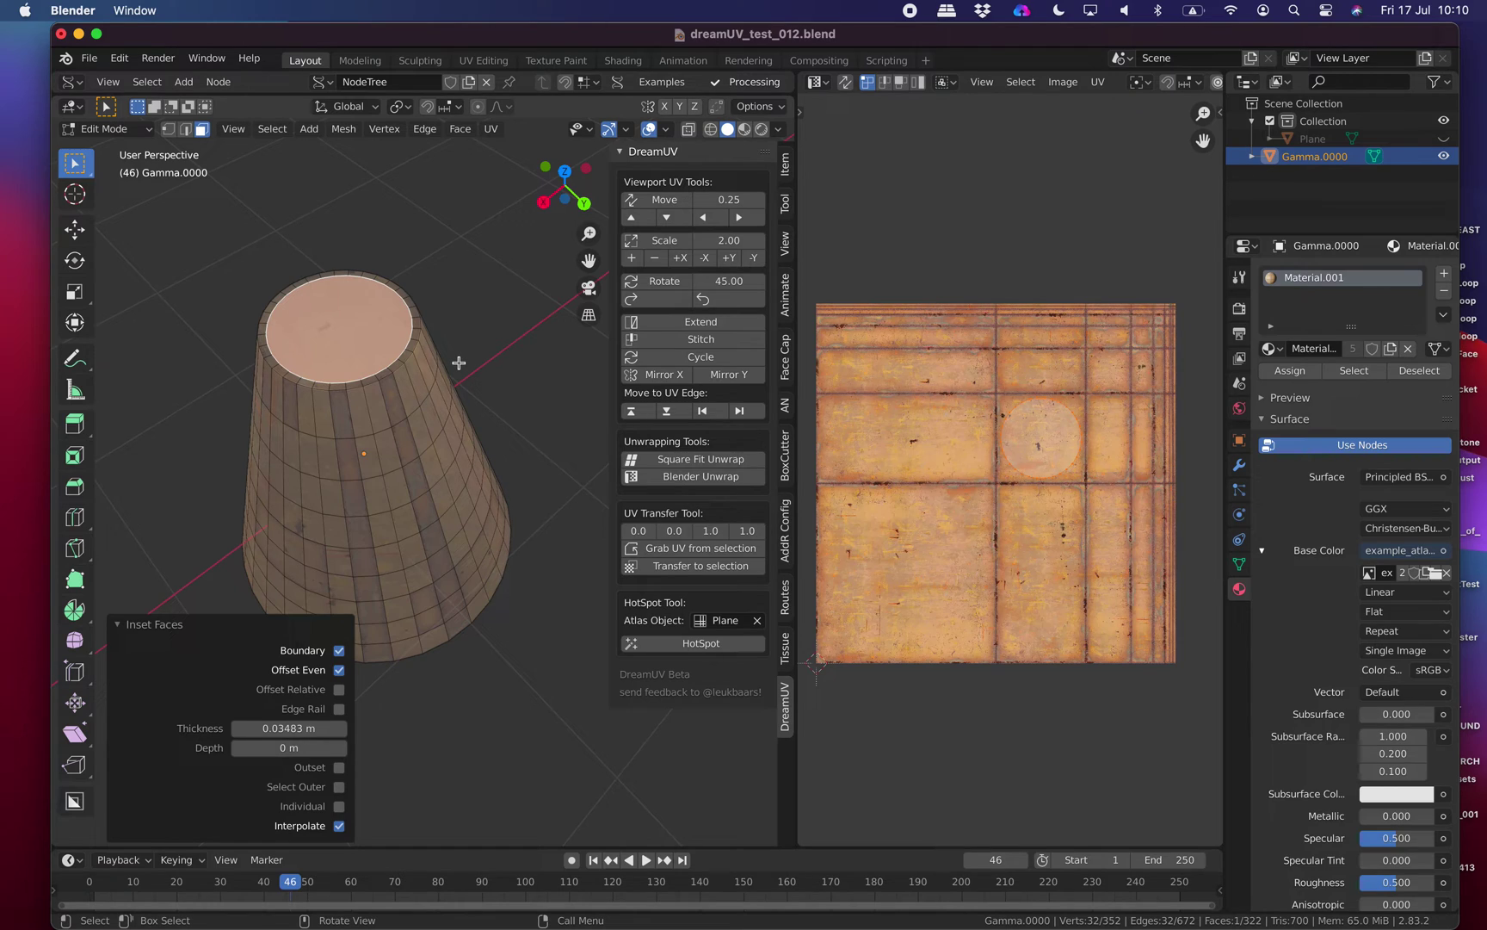
pyautogui.press('e')
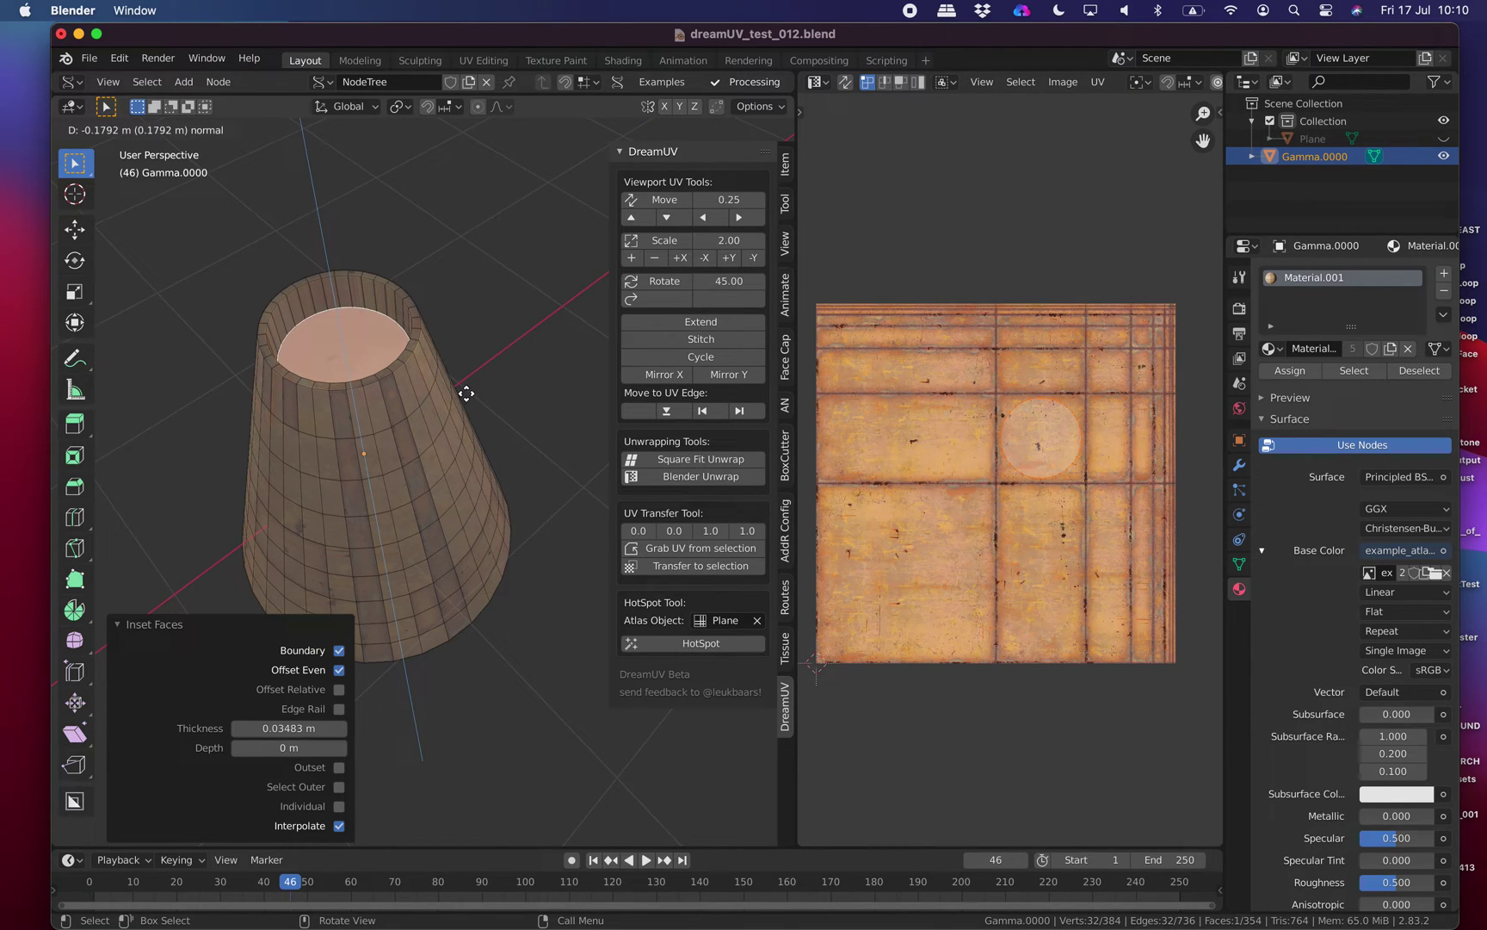
pyautogui.click(454, 386)
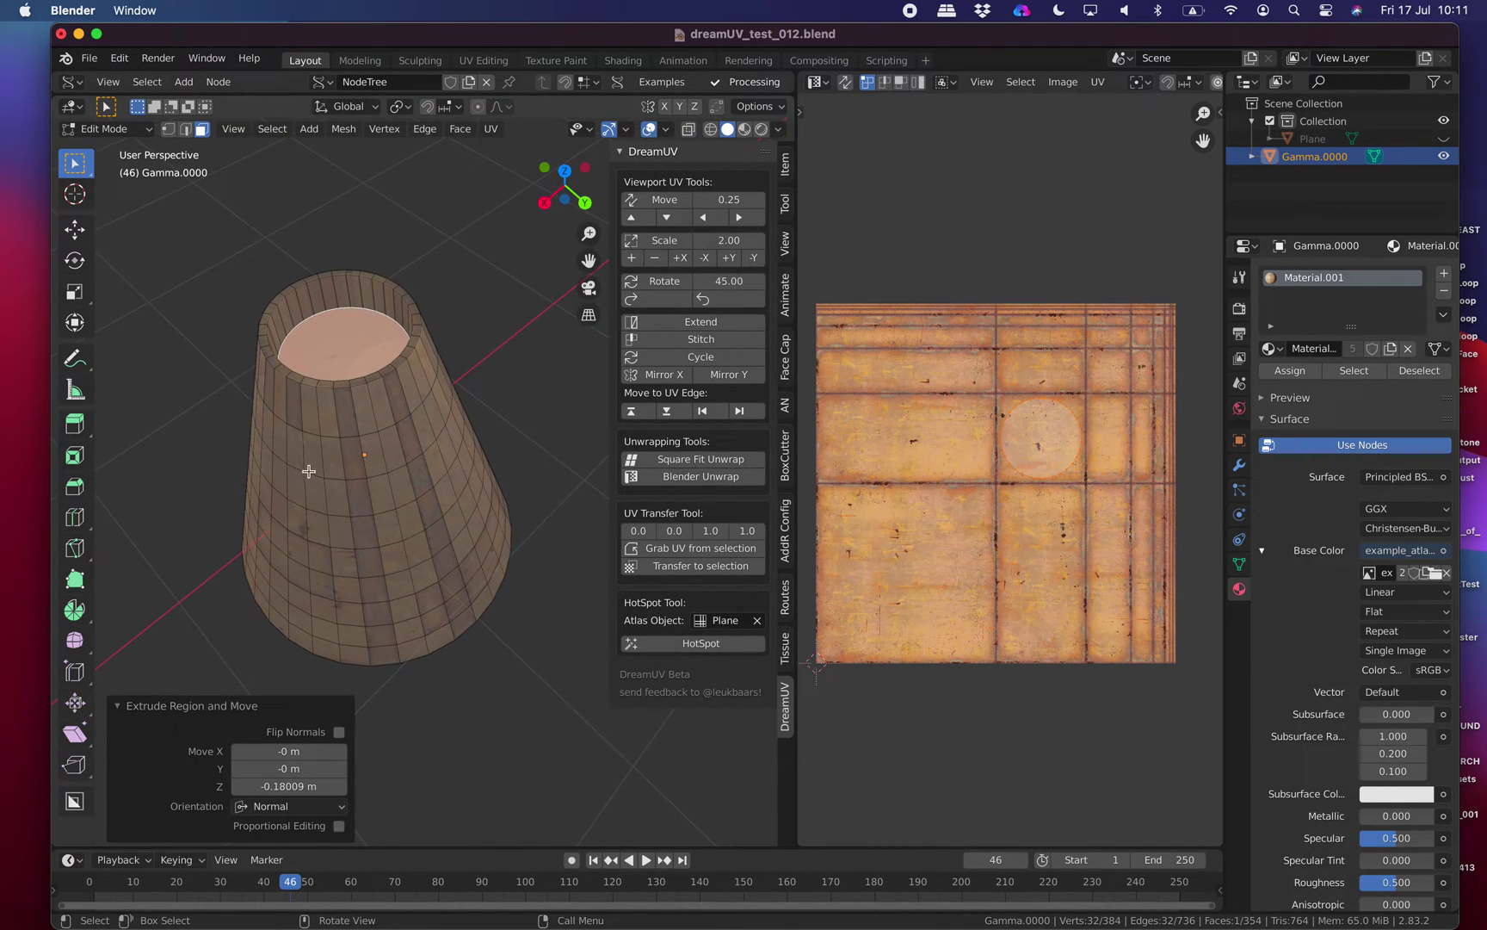
# Clear the selection and try to select the loop of rim faces around the hollowed opening.
pyautogui.moveTo(341, 305)
pyautogui.mouseDown(button='middle')
pyautogui.moveTo(376, 291)
pyautogui.moveTo(338, 286)
pyautogui.mouseUp(button='middle')
pyautogui.click(186, 131)
pyautogui.click(203, 130)
pyautogui.press('a')
pyautogui.press('a')
pyautogui.scroll(1, 384, 303)
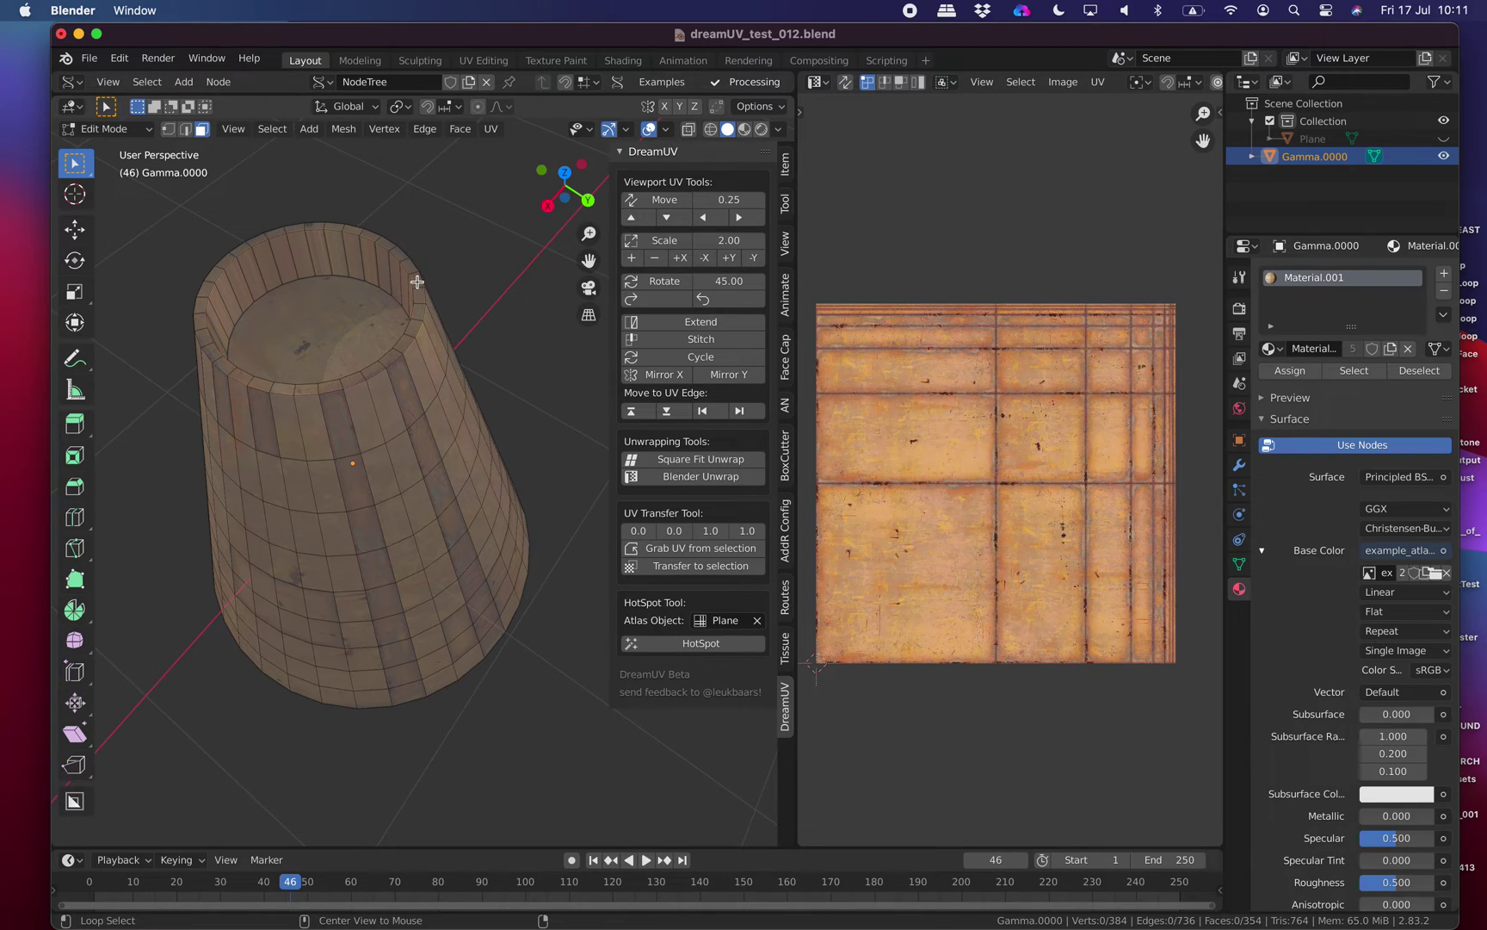
pyautogui.click(417, 281)
pyautogui.keyDown('alt'); pyautogui.click(384, 242); pyautogui.keyUp('alt')
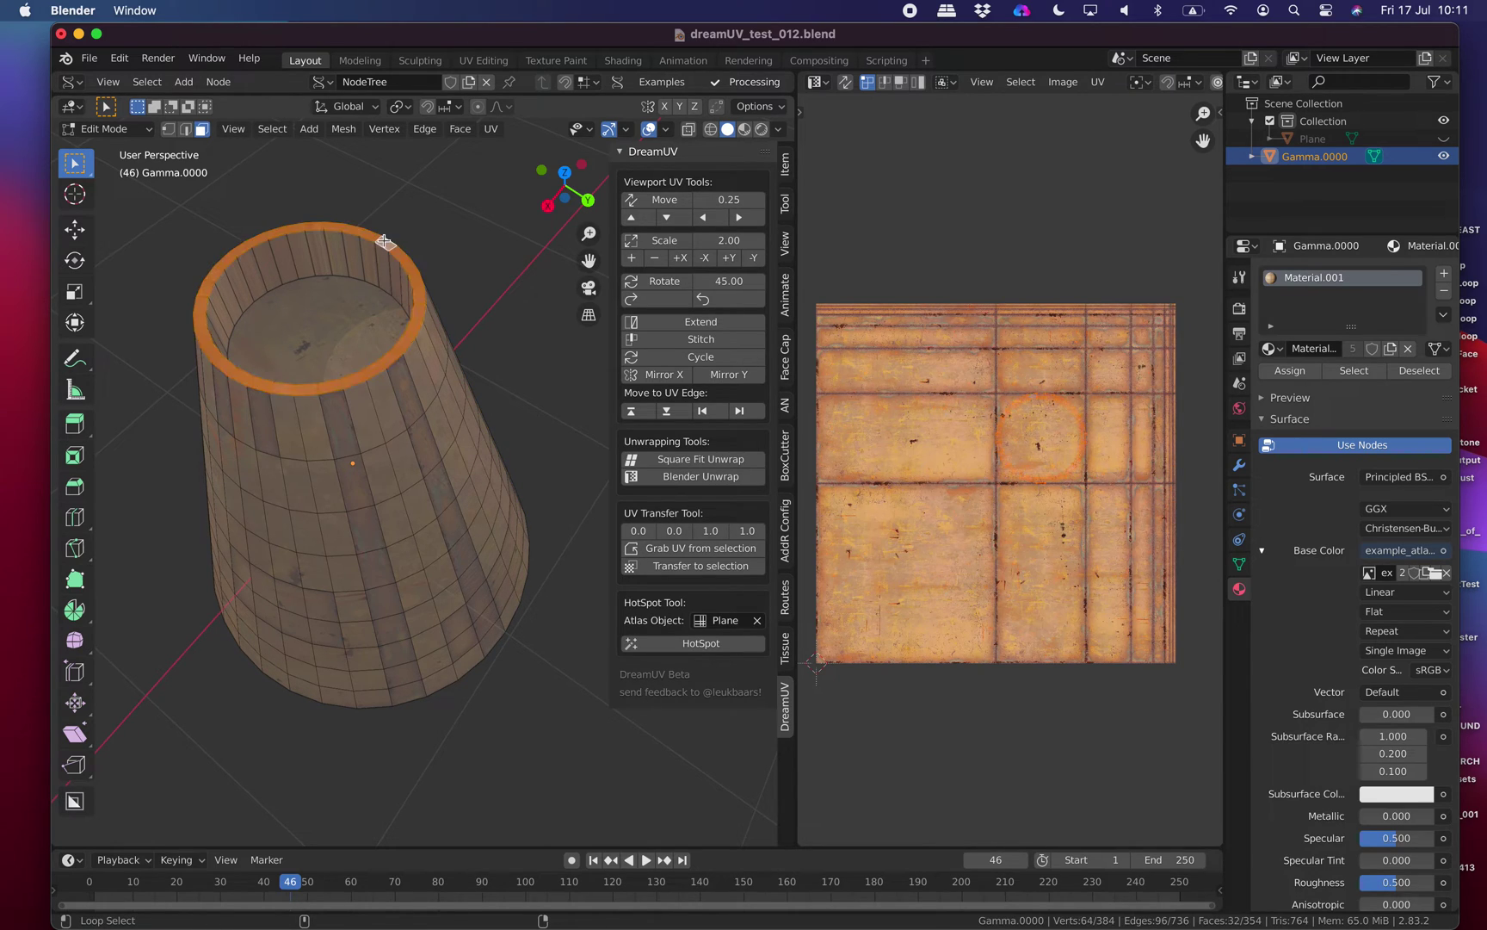
pyautogui.hotkey('alt', 'a')
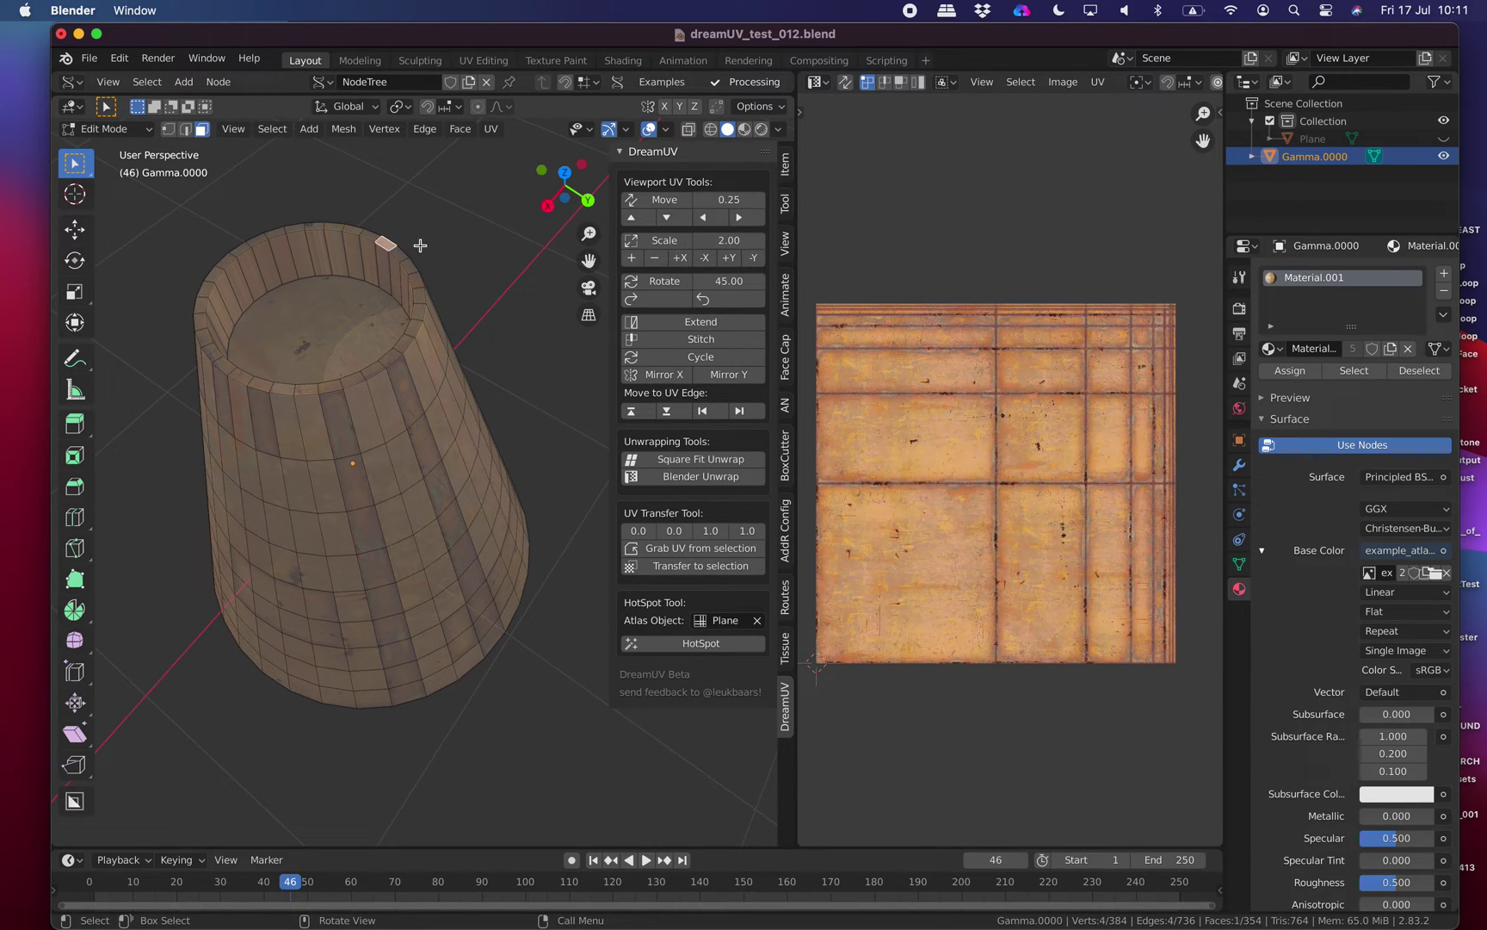
pyautogui.keyDown('alt'); pyautogui.click(380, 239); pyautogui.keyUp('alt')
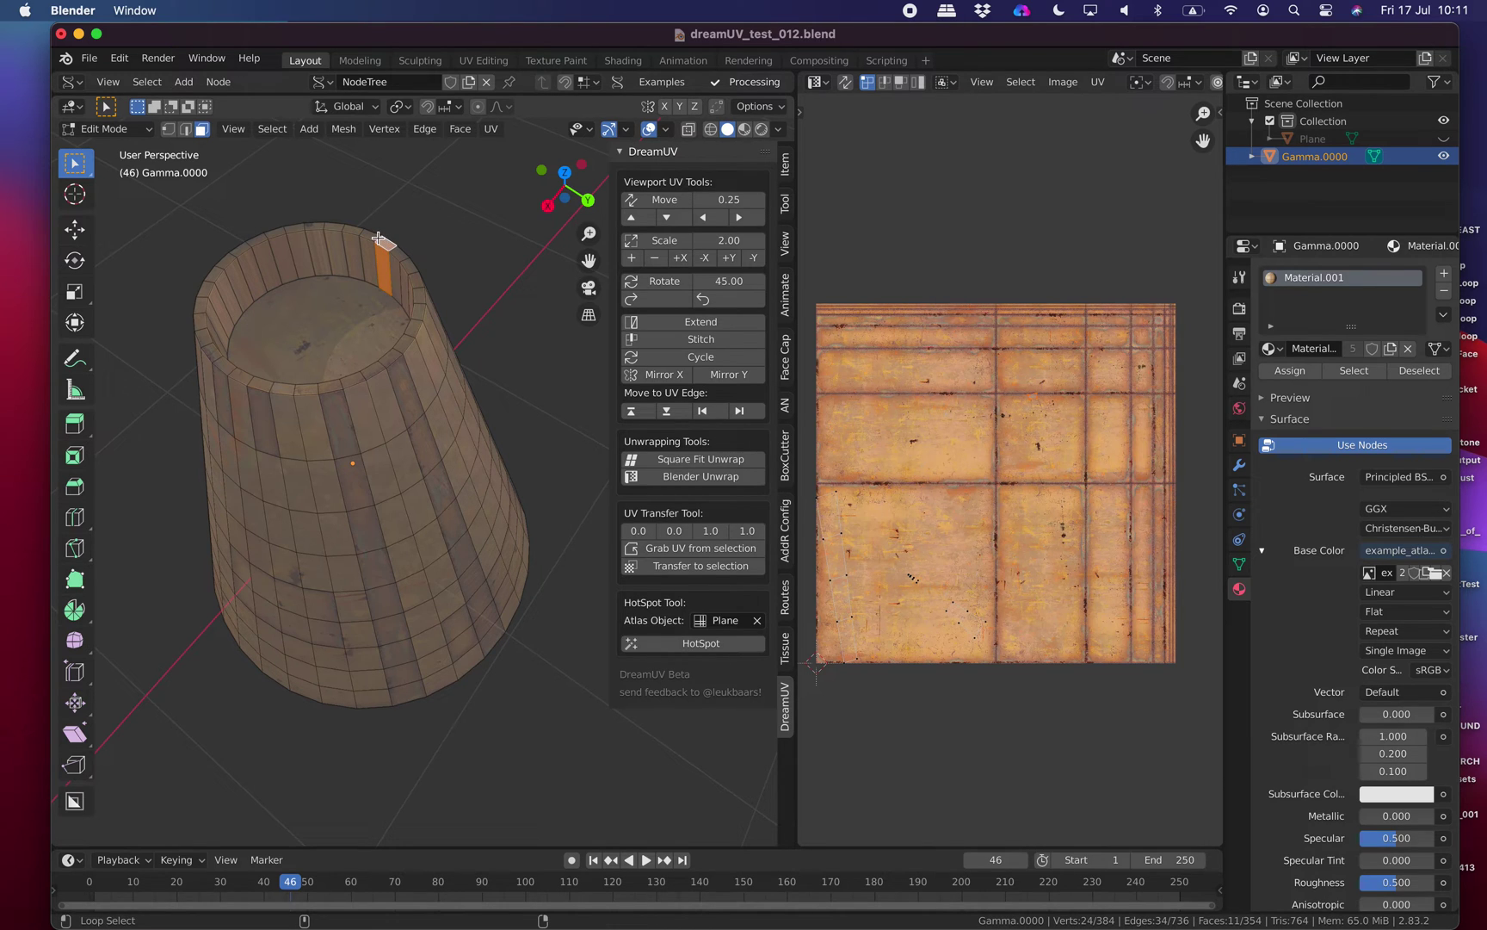
pyautogui.keyDown('alt'); pyautogui.click(400, 258); pyautogui.keyUp('alt')
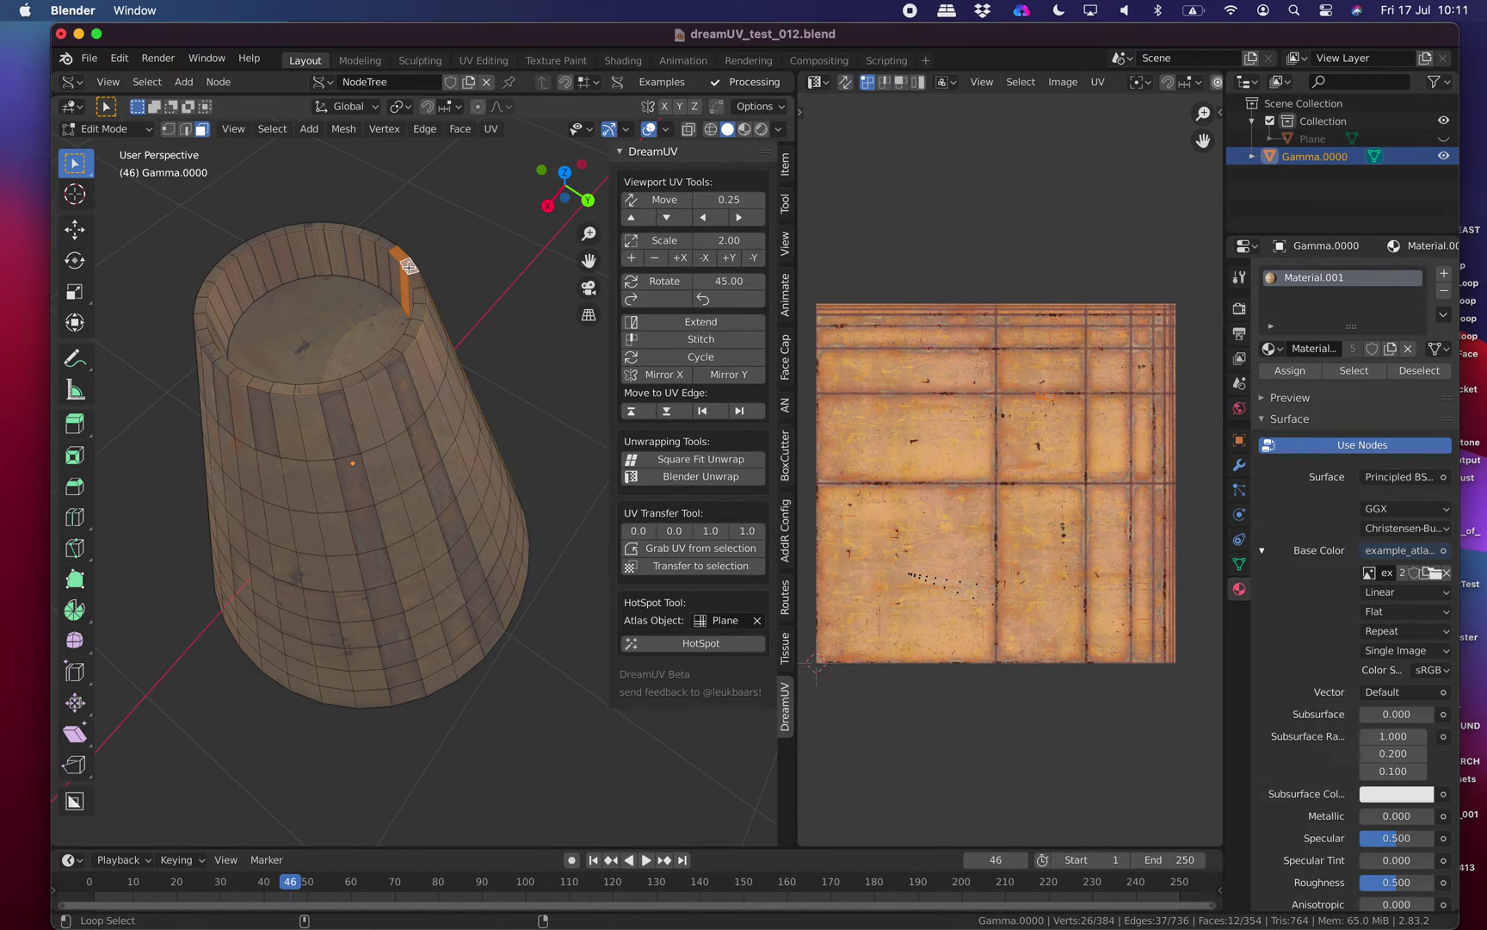
pyautogui.scroll(3, 424, 278)
pyautogui.moveTo(424, 278); pyautogui.dragTo(407, 325, button='middle')
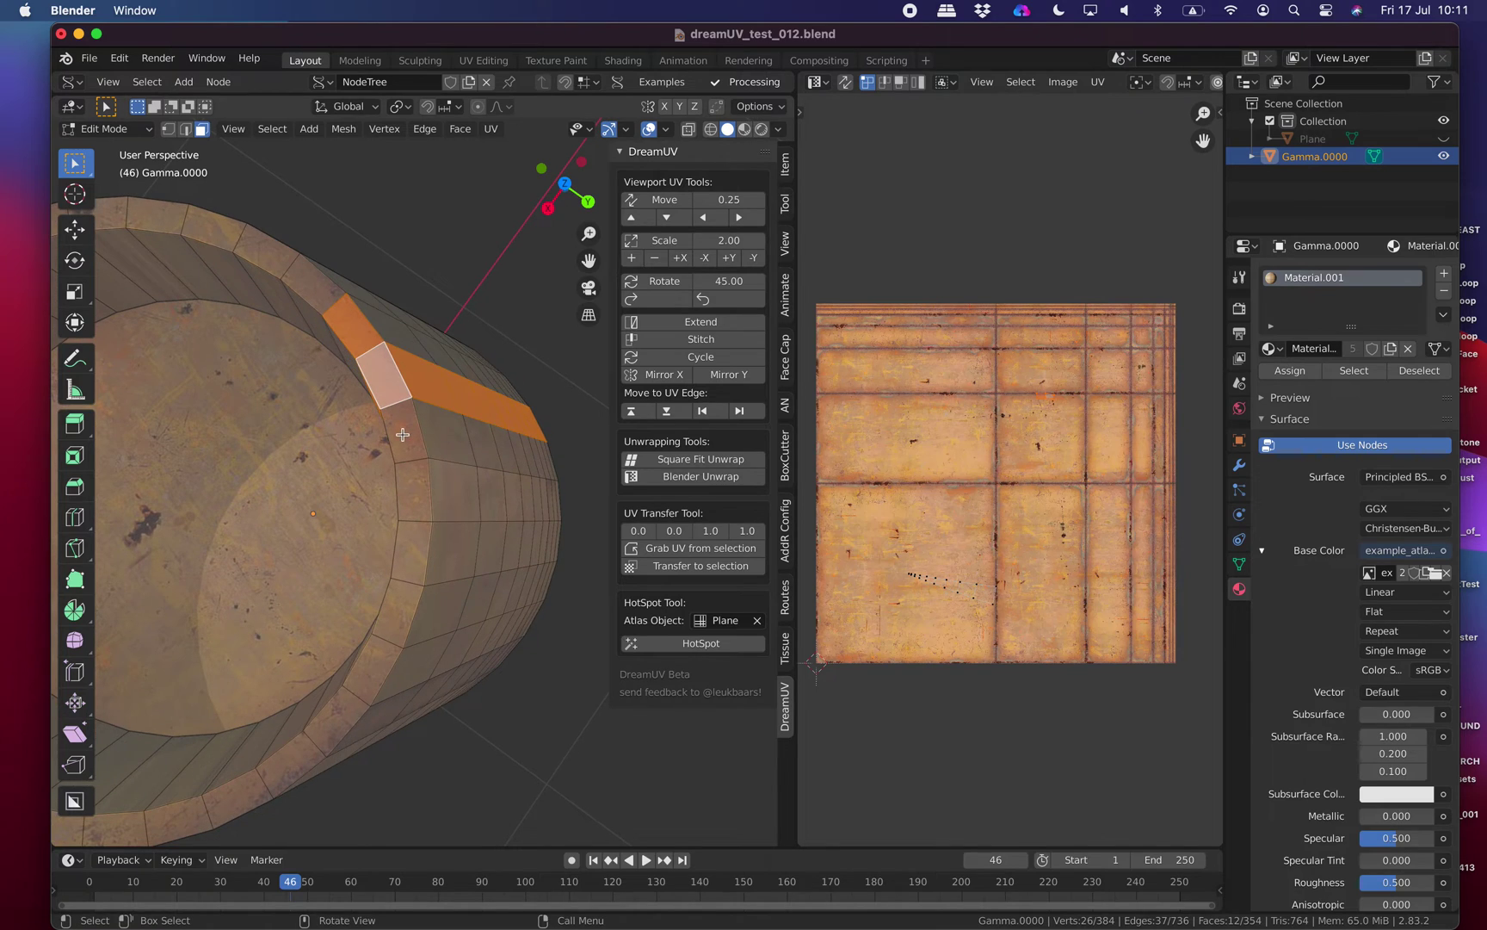
# Select the full ring of rim faces together with one outer face column, excluding the inner wall face, and apply HotSpot.
pyautogui.click(400, 413)
pyautogui.keyDown('alt'); pyautogui.keyDown('shift'); pyautogui.click(381, 381); pyautogui.keyUp('shift'); pyautogui.keyUp('alt')
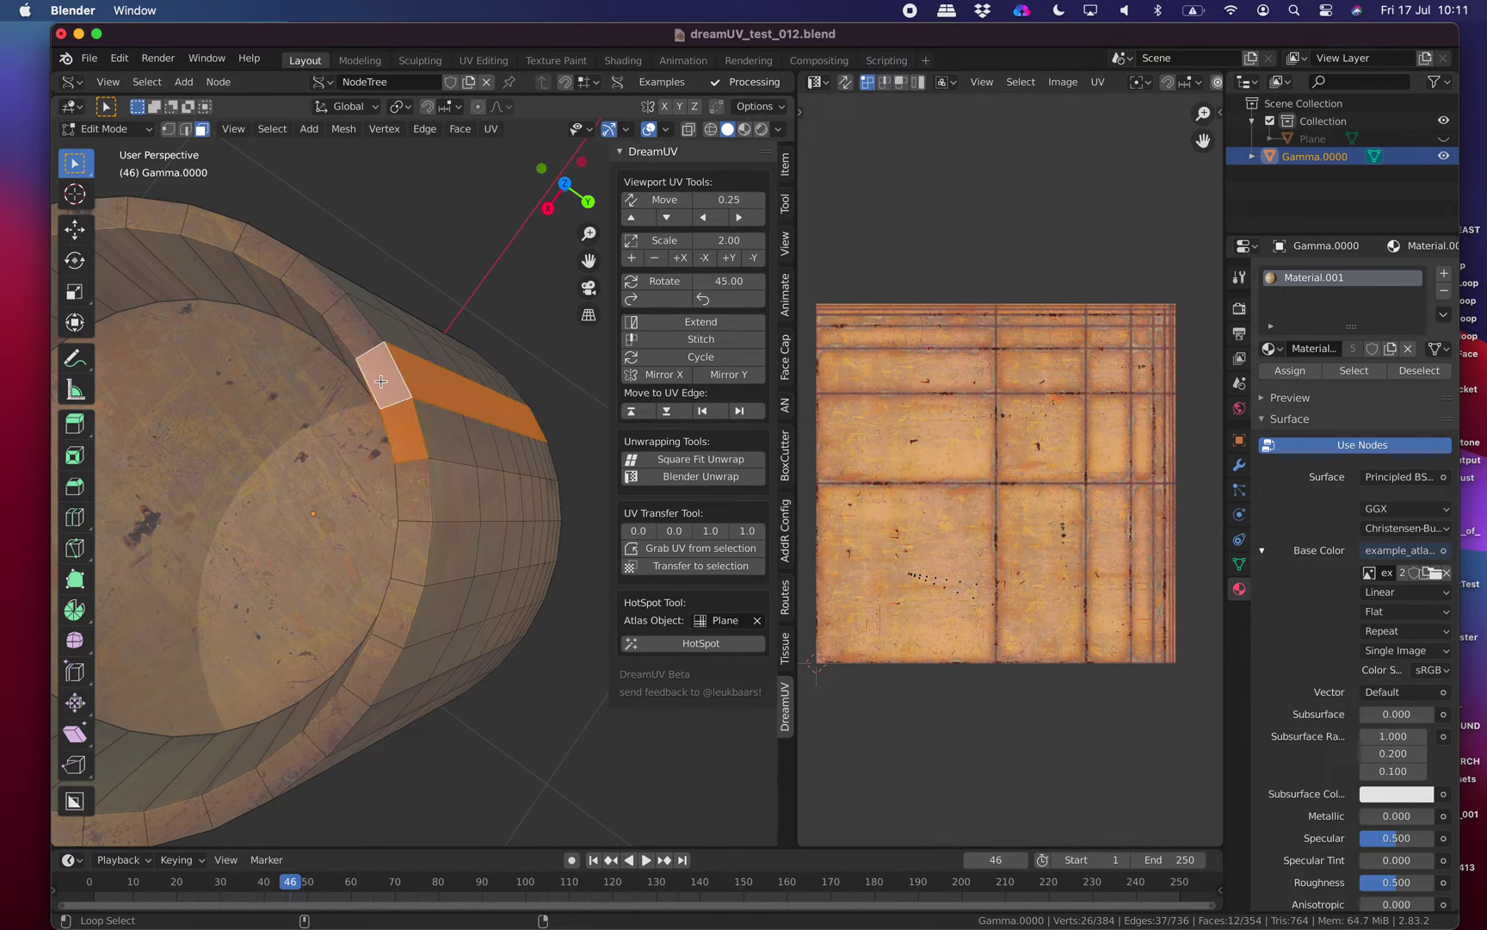
pyautogui.keyDown('alt'); pyautogui.keyDown('shift'); pyautogui.click(329, 298); pyautogui.keyUp('shift'); pyautogui.keyUp('alt')
pyautogui.moveTo(329, 299); pyautogui.dragTo(382, 354, button='middle')
pyautogui.moveTo(470, 257); pyautogui.dragTo(435, 311, button='middle')
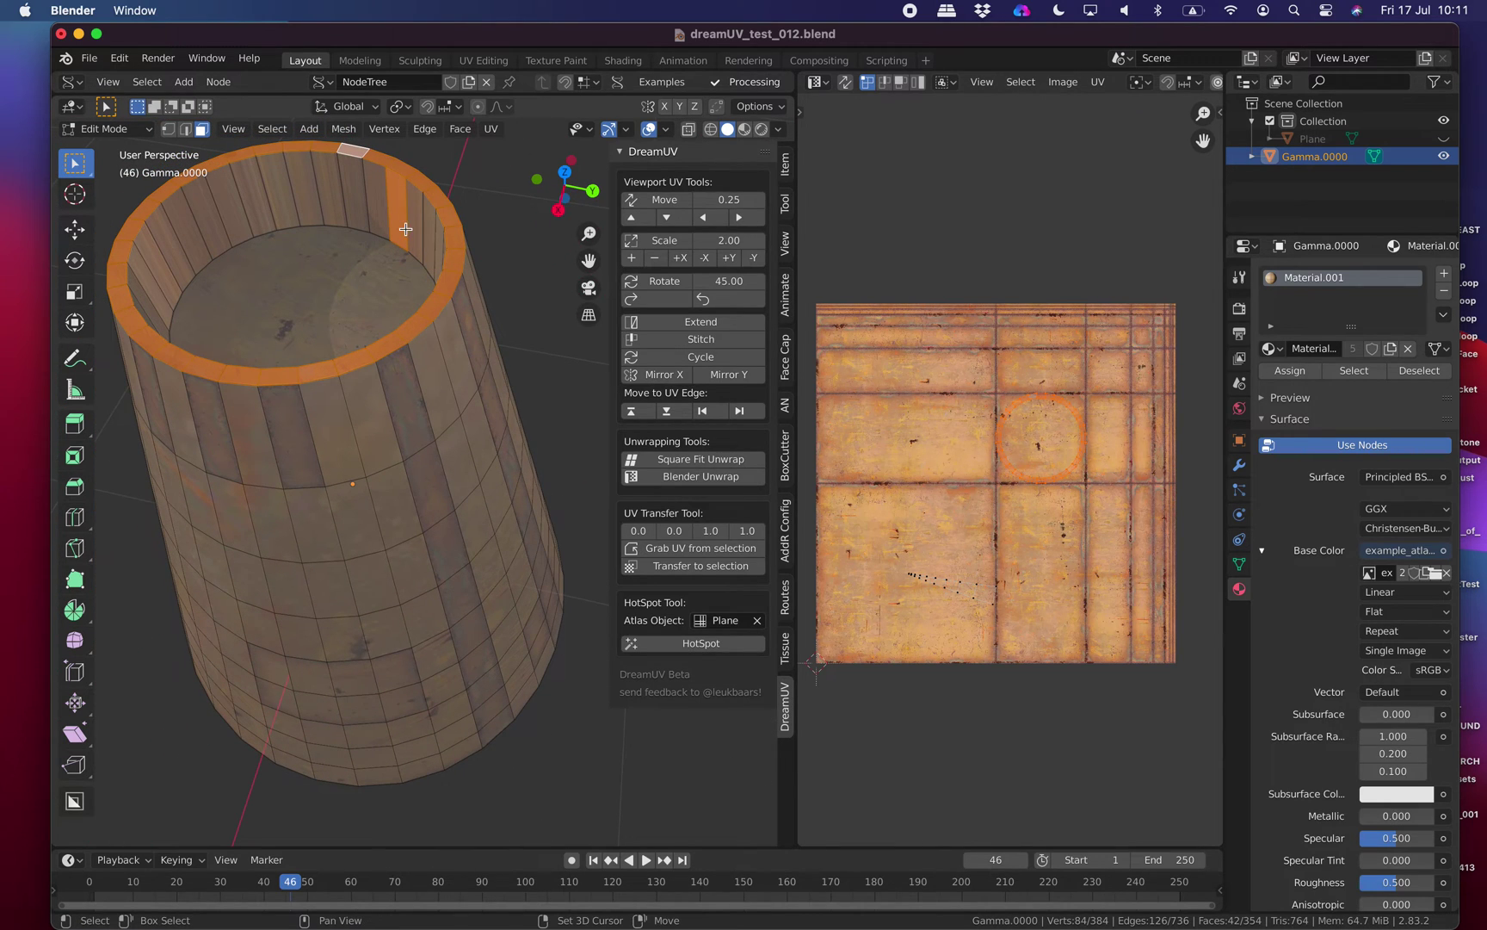
pyautogui.keyDown('shift'); pyautogui.click(406, 222); pyautogui.keyUp('shift')
pyautogui.moveTo(406, 222); pyautogui.dragTo(370, 310, button='middle')
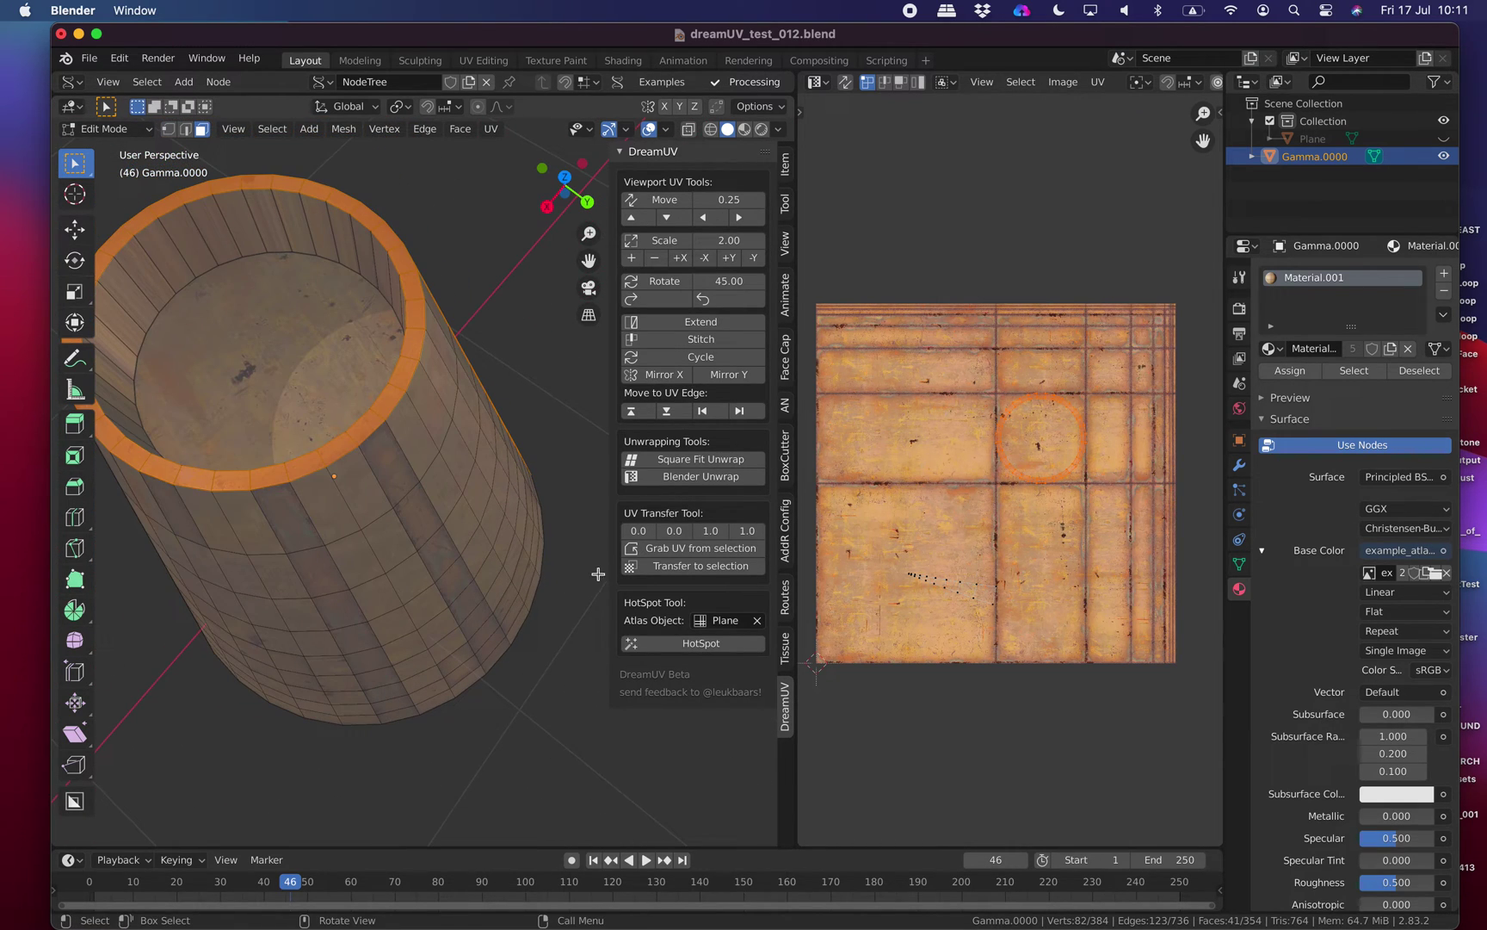
pyautogui.click(699, 643)
# Select a horizontal strip of five adjacent faces around the cylinder's mid-height and apply HotSpot.
pyautogui.moveTo(507, 603); pyautogui.dragTo(415, 515, button='middle')
pyautogui.click(460, 397)
pyautogui.keyDown('shift'); pyautogui.click(472, 463); pyautogui.keyUp('shift')
pyautogui.scroll(-1, 413, 516)
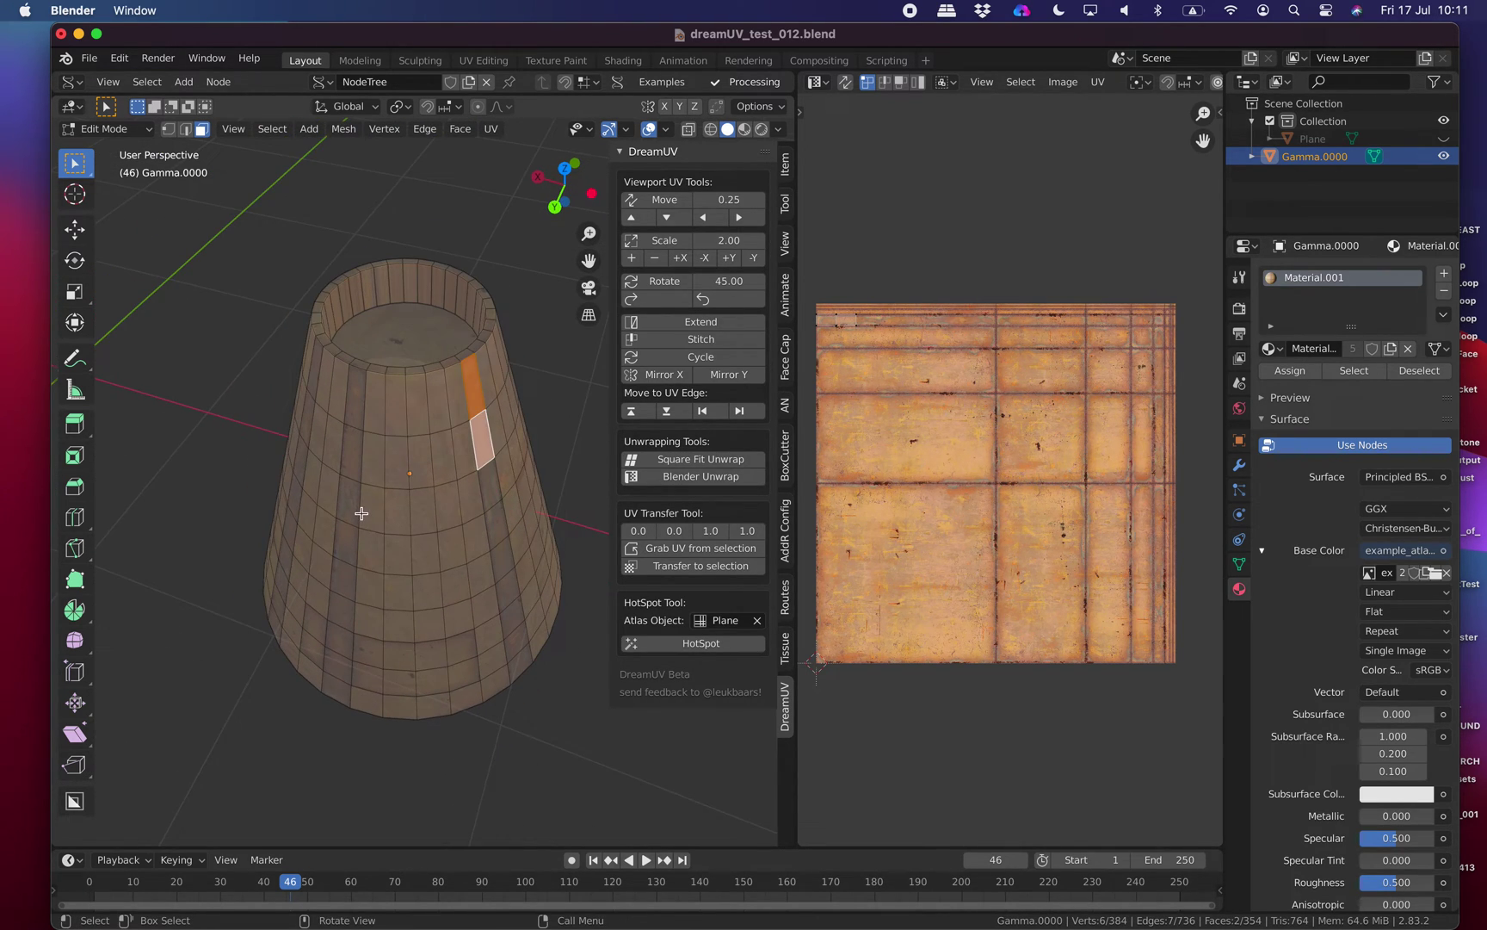
pyautogui.click(365, 513)
pyautogui.keyDown('shift'); pyautogui.click(424, 511); pyautogui.keyUp('shift')
pyautogui.keyDown('shift'); pyautogui.click(470, 498); pyautogui.keyUp('shift')
pyautogui.keyDown('shift'); pyautogui.click(446, 504); pyautogui.keyUp('shift')
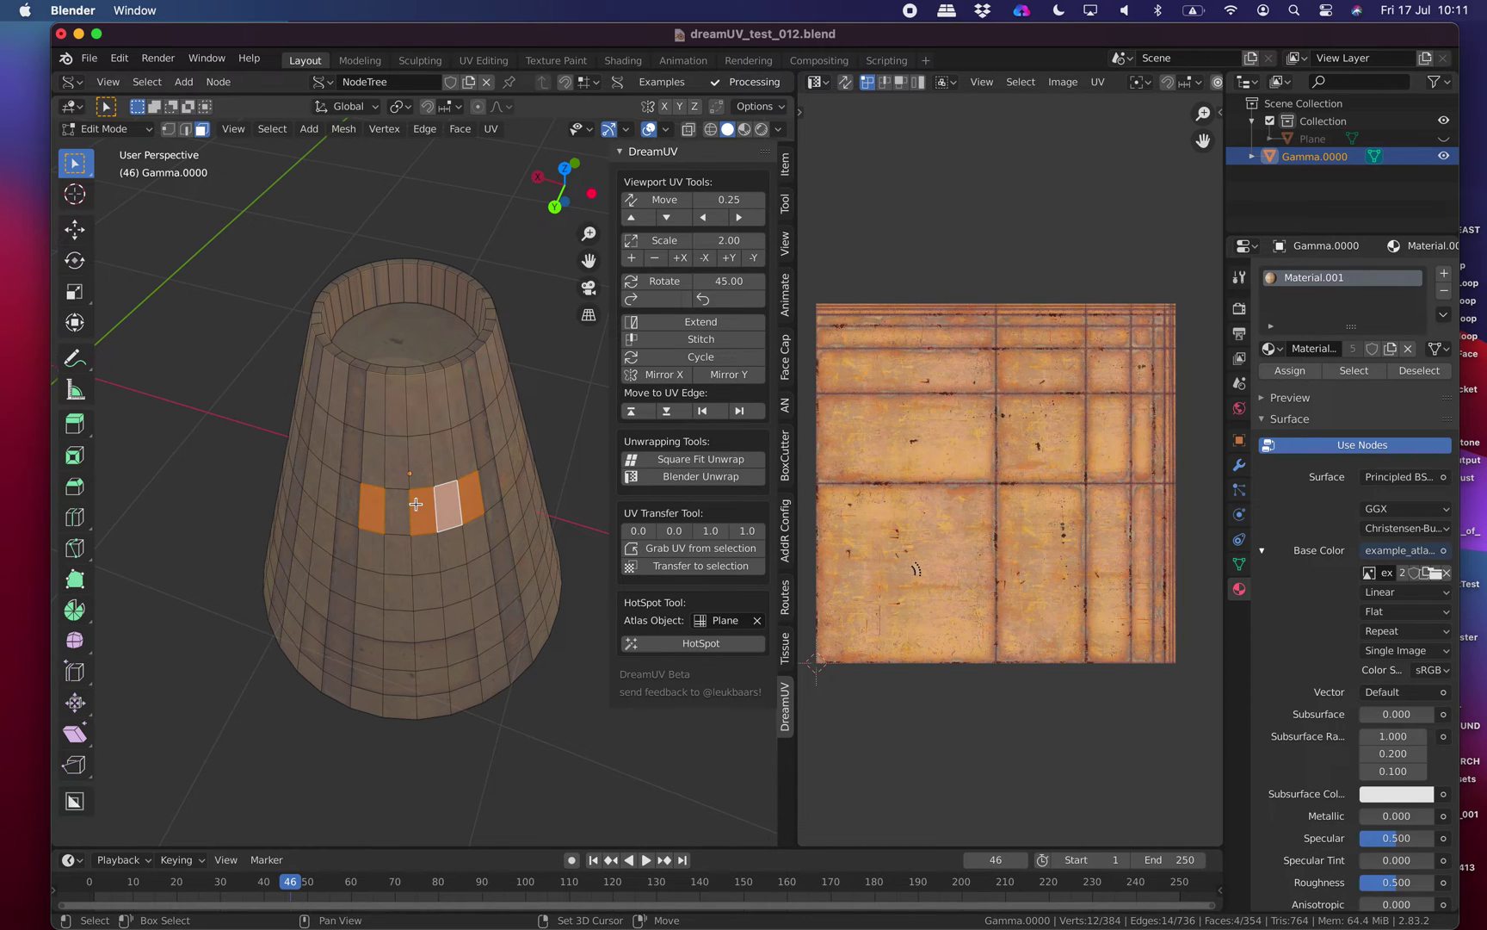
pyautogui.keyDown('shift'); pyautogui.click(397, 512); pyautogui.keyUp('shift')
pyautogui.click(671, 647)
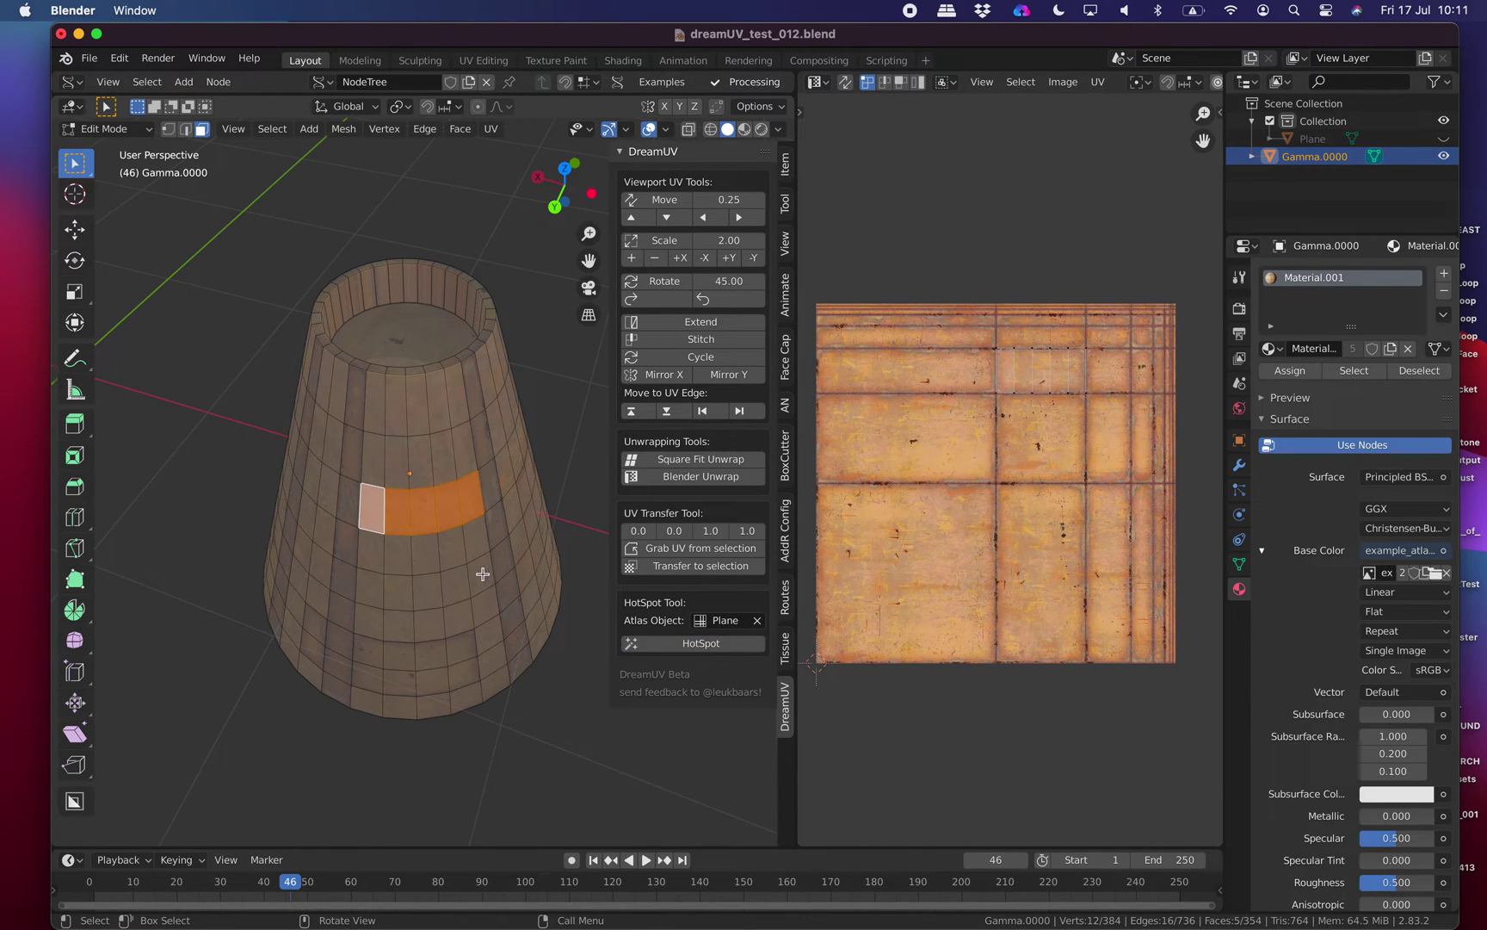
# Select a second horizontal strip of five adjacent faces below the previous one and apply HotSpot.
pyautogui.click(483, 574)
pyautogui.keyDown('shift'); pyautogui.click(455, 583); pyautogui.keyUp('shift')
pyautogui.keyDown('shift'); pyautogui.click(426, 588); pyautogui.keyUp('shift')
pyautogui.keyDown('shift'); pyautogui.click(397, 594); pyautogui.keyUp('shift')
pyautogui.keyDown('shift'); pyautogui.click(371, 592); pyautogui.keyUp('shift')
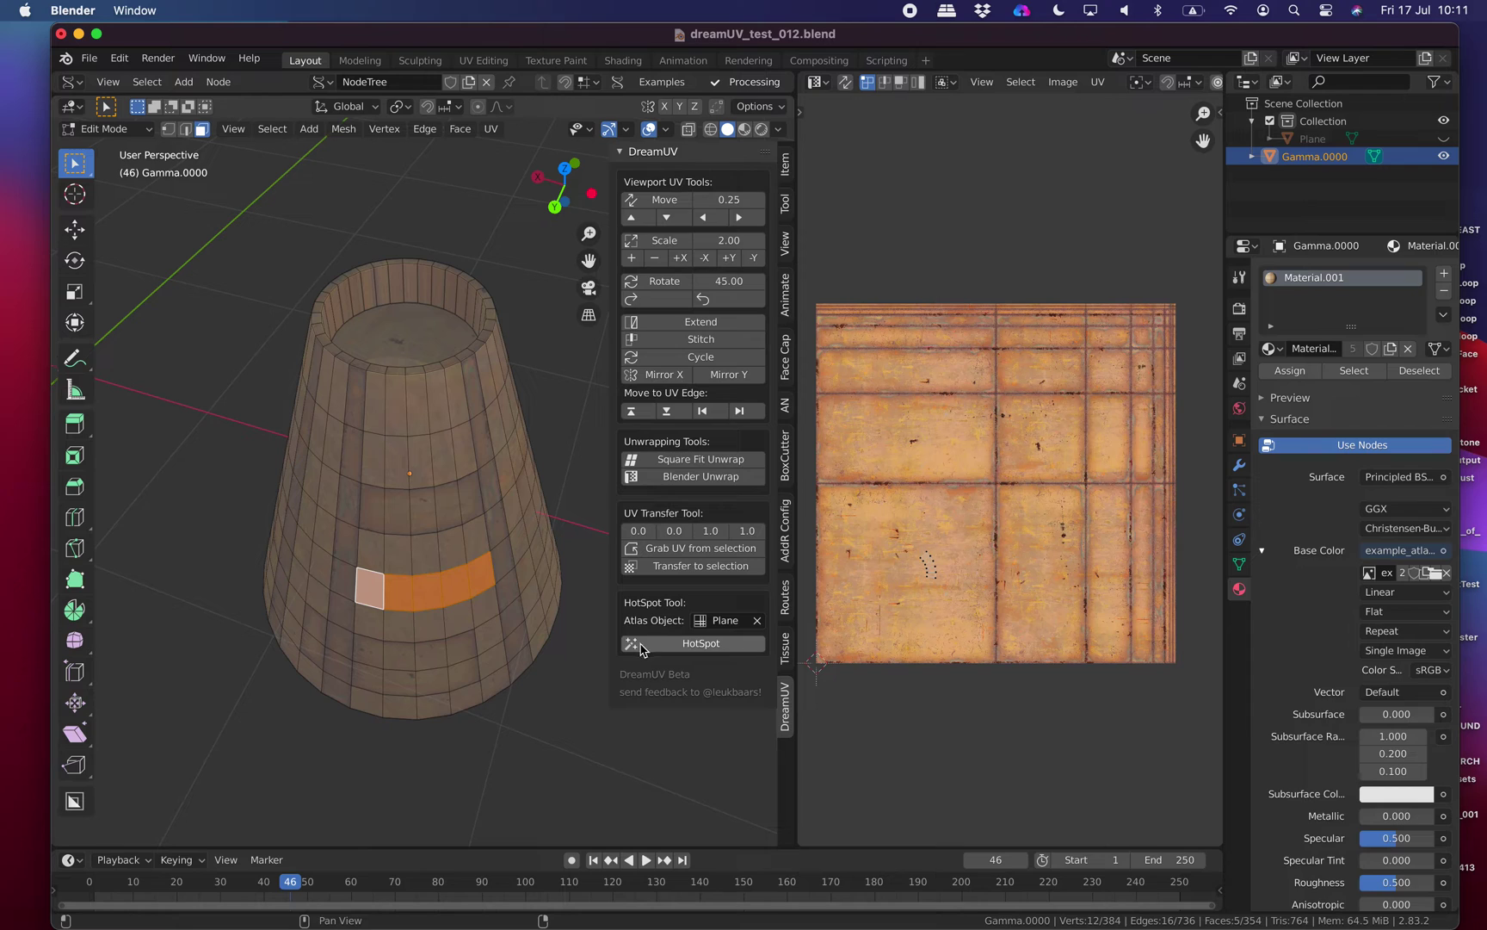
pyautogui.click(641, 647)
# Select the complete ring of inner wall faces in the hollowed top and apply HotSpot.
pyautogui.moveTo(431, 520); pyautogui.dragTo(435, 325, button='middle')
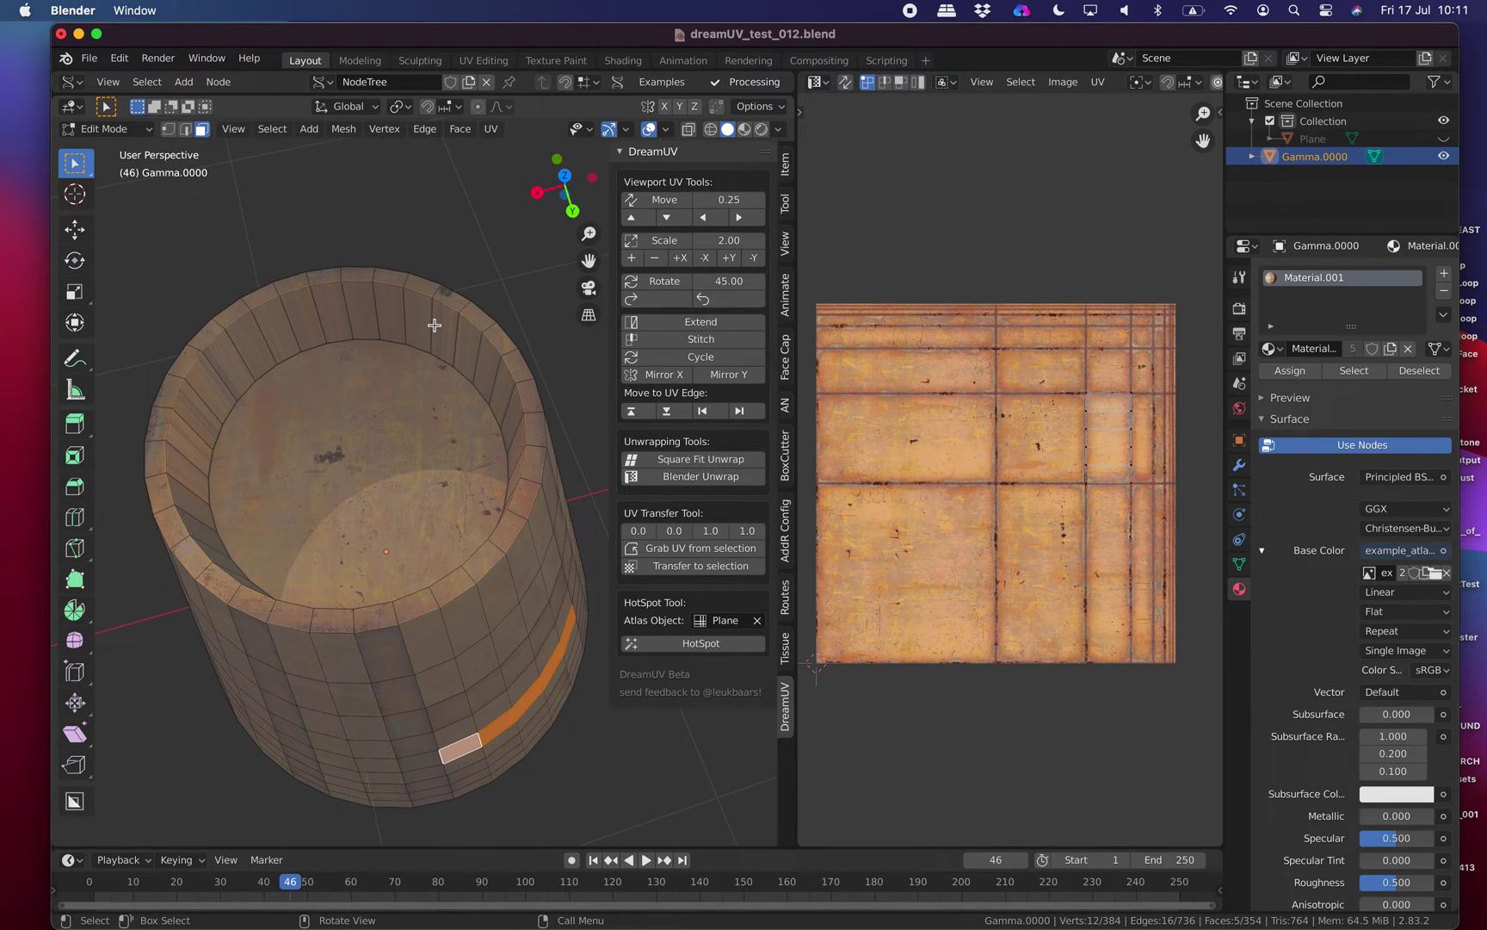
pyautogui.click(435, 326)
pyautogui.keyDown('ctrl'); pyautogui.click(463, 343); pyautogui.keyUp('ctrl')
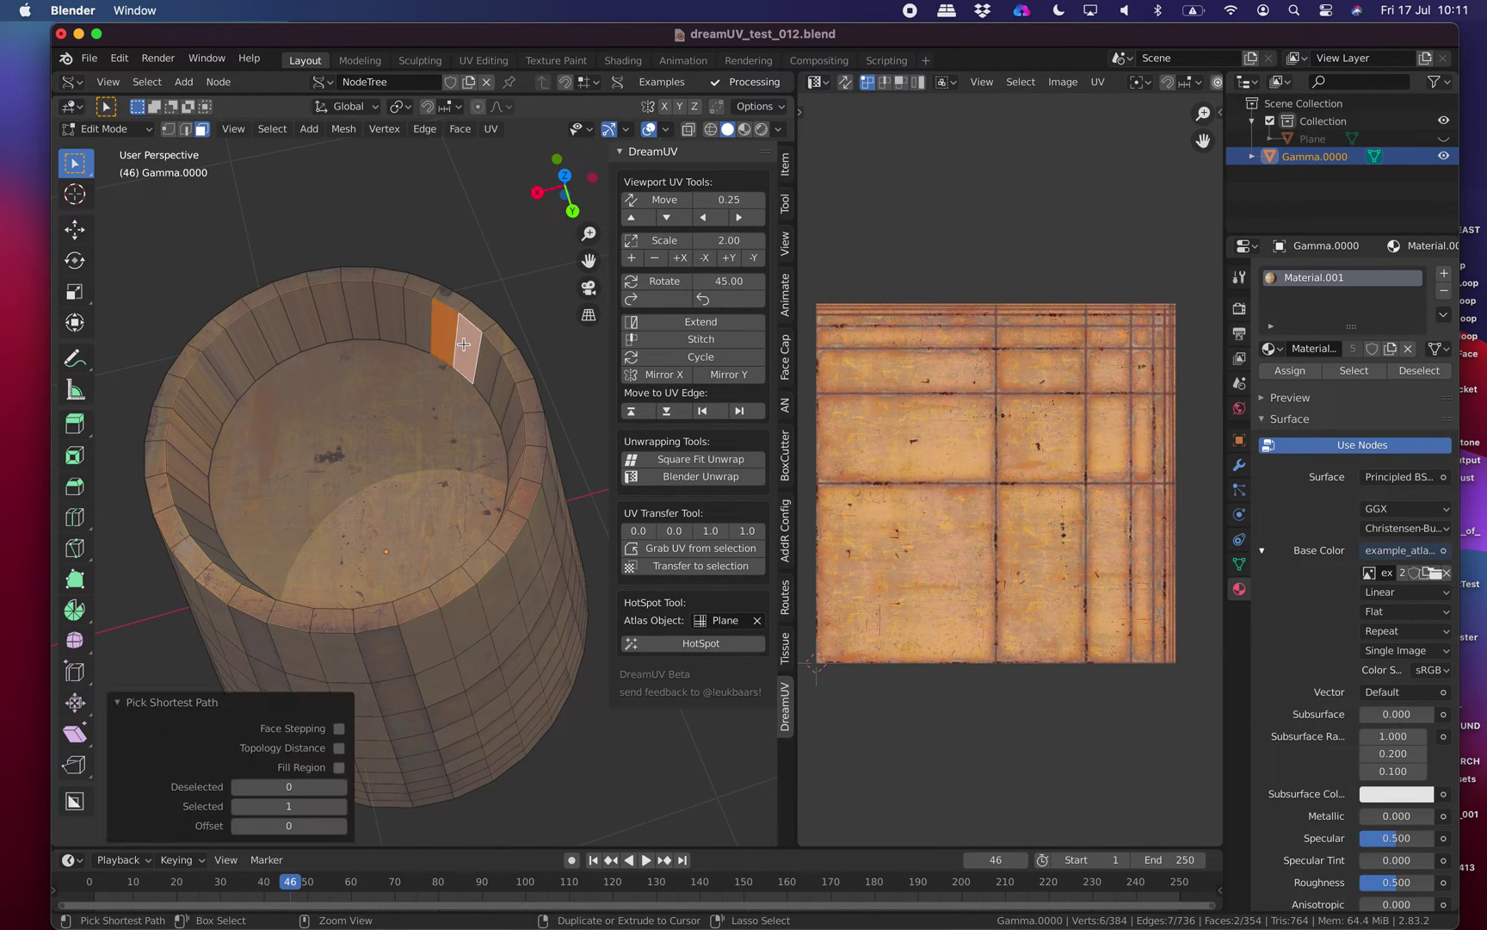
pyautogui.keyDown('ctrl'); pyautogui.keyDown('shift'); pyautogui.click(412, 323); pyautogui.keyUp('shift'); pyautogui.keyUp('ctrl')
pyautogui.keyDown('ctrl'); pyautogui.keyDown('shift'); pyautogui.click(389, 319); pyautogui.keyUp('shift'); pyautogui.keyUp('ctrl')
pyautogui.keyDown('ctrl'); pyautogui.keyDown('shift'); pyautogui.click(364, 317); pyautogui.keyUp('shift'); pyautogui.keyUp('ctrl')
pyautogui.keyDown('ctrl'); pyautogui.keyDown('shift'); pyautogui.click(354, 317); pyautogui.keyUp('shift'); pyautogui.keyUp('ctrl')
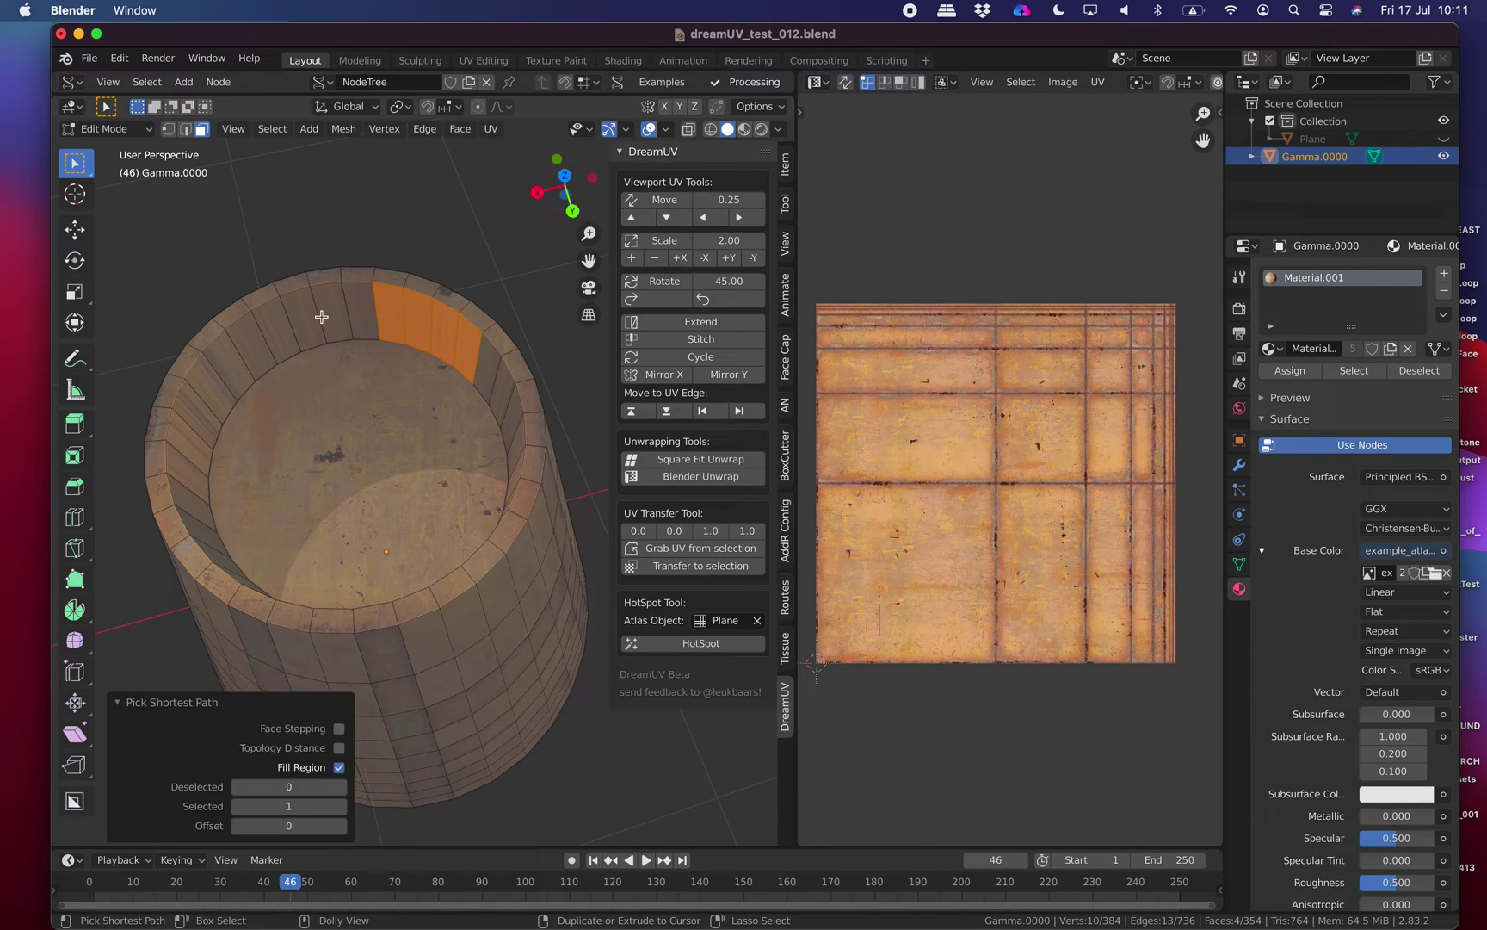
pyautogui.keyDown('ctrl'); pyautogui.keyDown('shift'); pyautogui.click(323, 317); pyautogui.keyUp('shift'); pyautogui.keyUp('ctrl')
pyautogui.keyDown('alt'); pyautogui.click(325, 319); pyautogui.keyUp('alt')
pyautogui.keyDown('ctrl'); pyautogui.keyDown('shift'); pyautogui.click(318, 320); pyautogui.keyUp('shift'); pyautogui.keyUp('ctrl')
pyautogui.keyDown('alt'); pyautogui.click(327, 320); pyautogui.keyUp('alt')
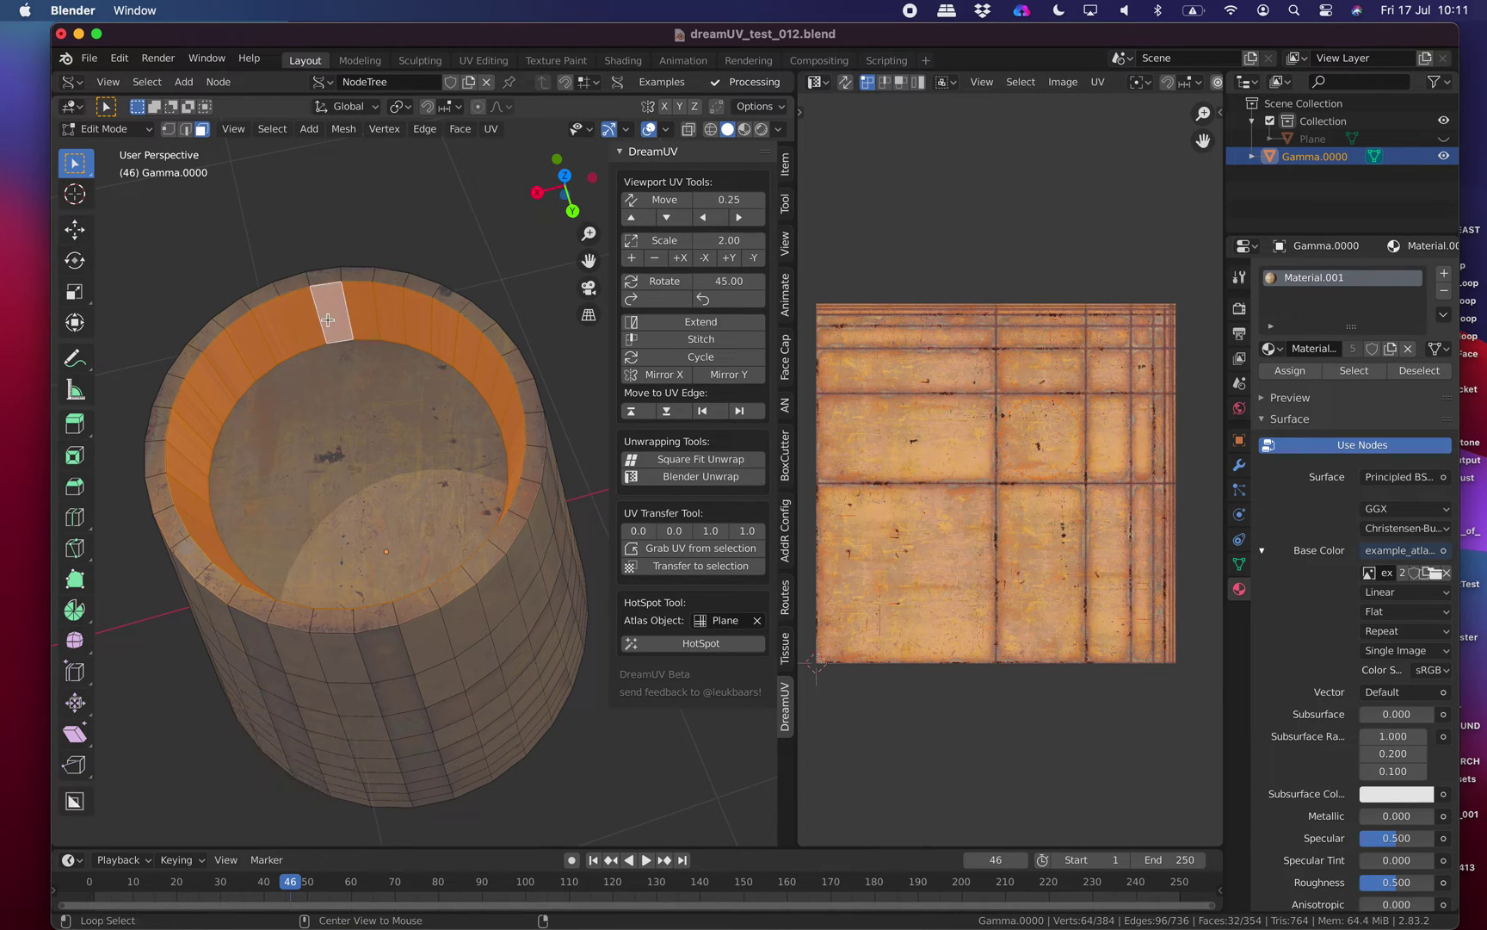
pyautogui.click(669, 647)
# Select only the round floor face inside the hollow and apply HotSpot.
pyautogui.moveTo(447, 527); pyautogui.dragTo(480, 513, button='middle')
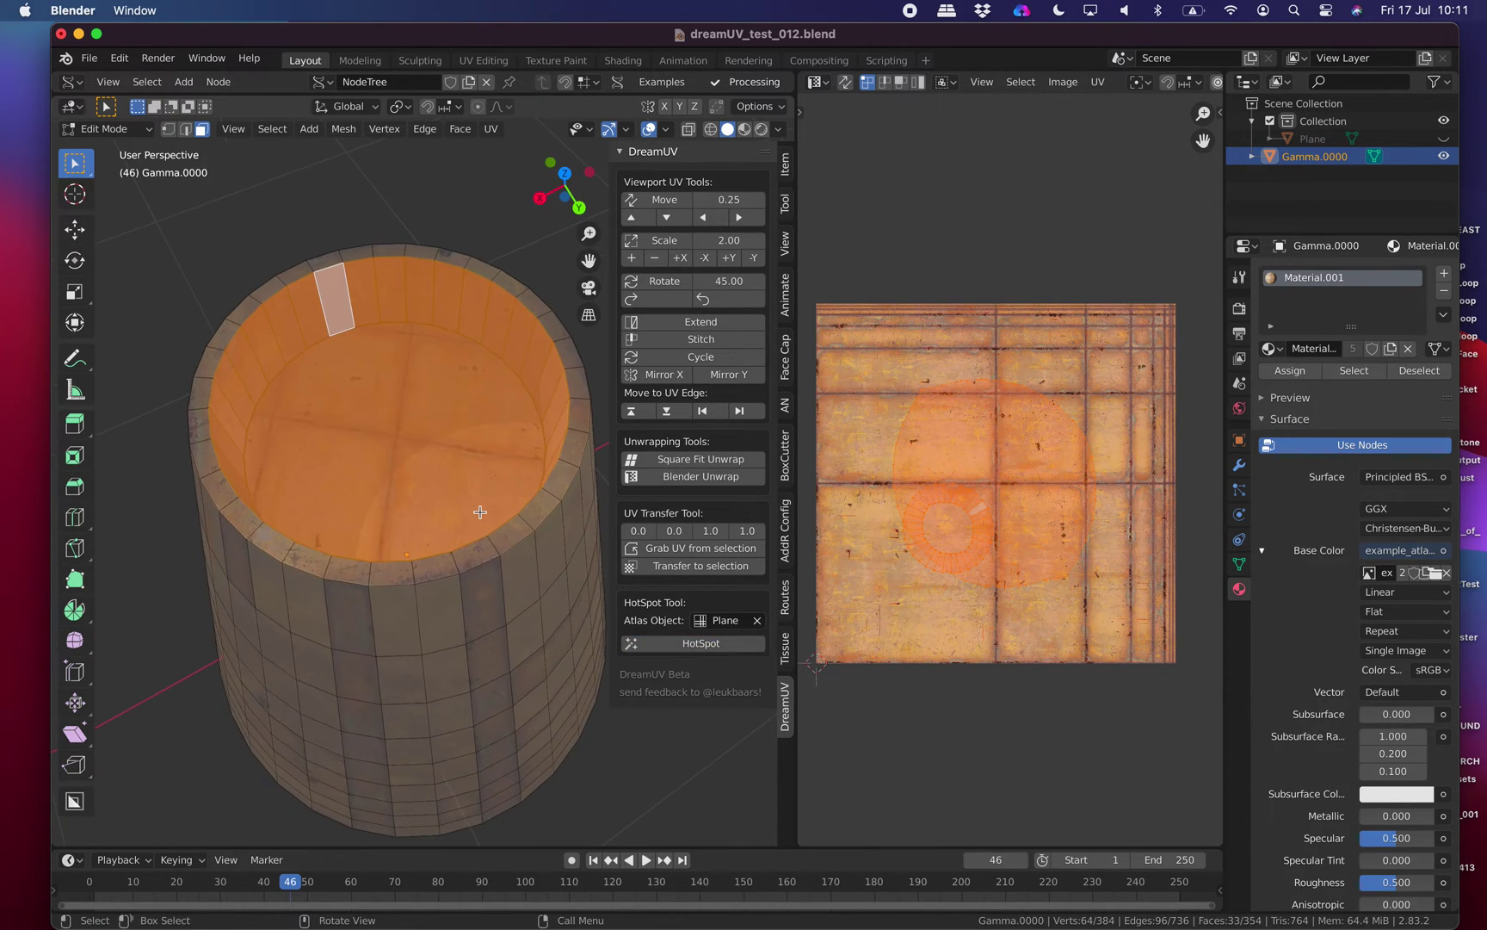
pyautogui.click(480, 500)
pyautogui.click(704, 637)
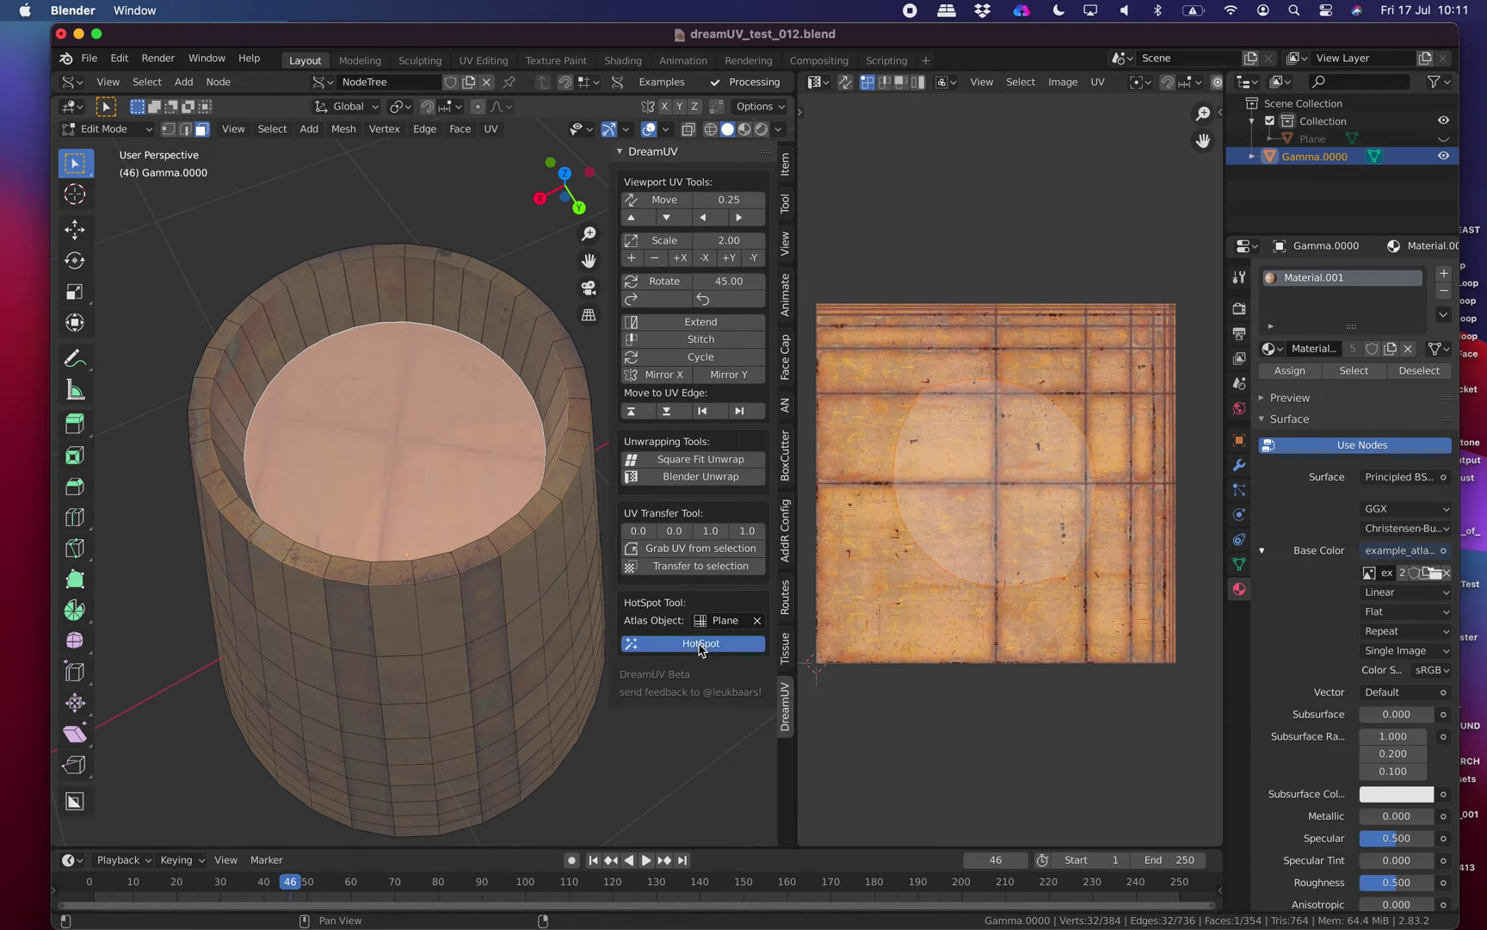
# Clear the selection, return to Object Mode to inspect the hollowed cylinder, and save the file.
pyautogui.hotkey('alt', 'a')
pyautogui.moveTo(491, 272); pyautogui.dragTo(416, 555, button='middle')
pyautogui.click(480, 271)
pyautogui.scroll(-3, 408, 346)
pyautogui.press('Tab')
pyautogui.scroll(-1, 453, 415)
pyautogui.press('super+s')
# In Edit Mode, select a block of faces four wide and two high on the cylinder's lower half, and deselect it.
pyautogui.press('Tab')
pyautogui.click(417, 558)
pyautogui.keyDown('shift'); pyautogui.click(435, 560); pyautogui.keyUp('shift')
pyautogui.keyDown('shift'); pyautogui.click(459, 557); pyautogui.keyUp('shift')
pyautogui.keyDown('shift'); pyautogui.click(482, 556); pyautogui.keyUp('shift')
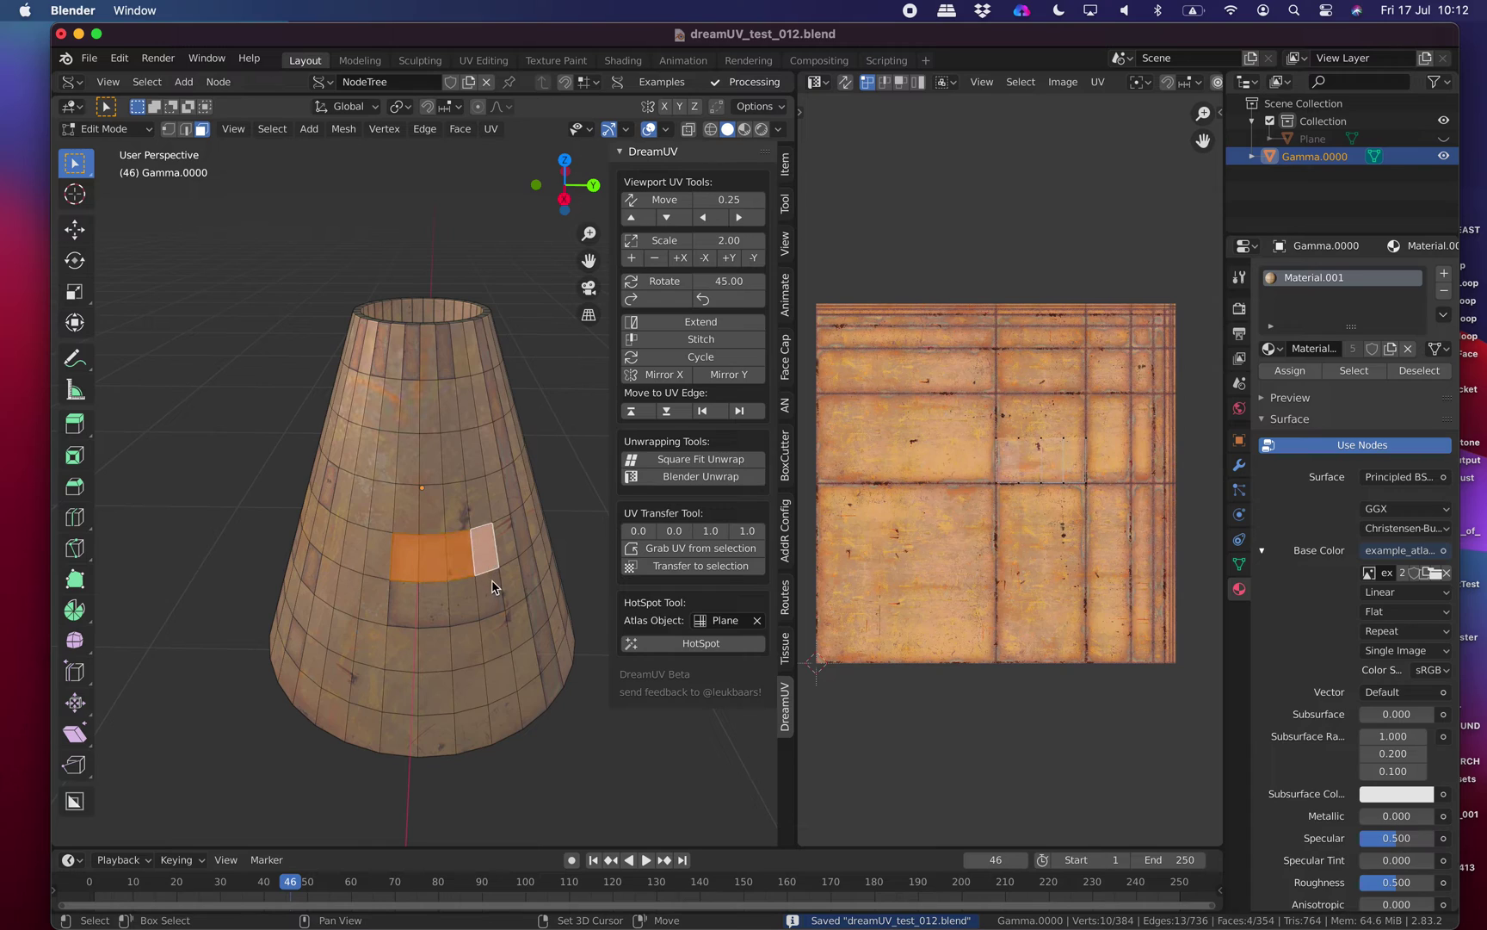
pyautogui.keyDown('shift'); pyautogui.click(489, 588); pyautogui.keyUp('shift')
pyautogui.keyDown('shift'); pyautogui.click(465, 595); pyautogui.keyUp('shift')
pyautogui.keyDown('shift'); pyautogui.click(437, 598); pyautogui.keyUp('shift')
pyautogui.keyDown('shift'); pyautogui.click(413, 594); pyautogui.keyUp('shift')
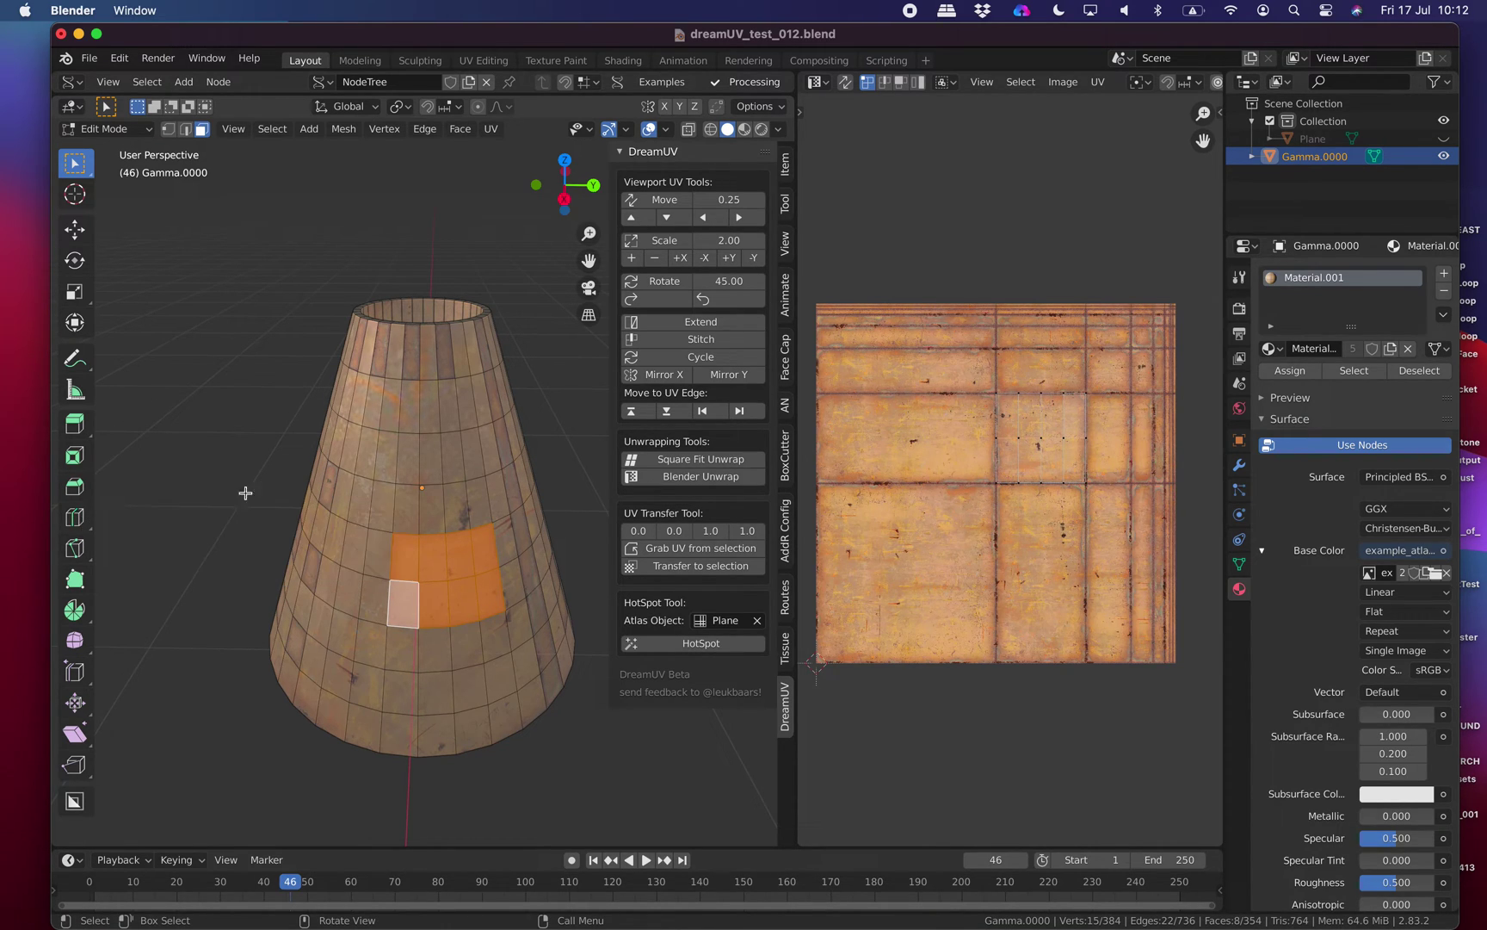
pyautogui.click(182, 523)
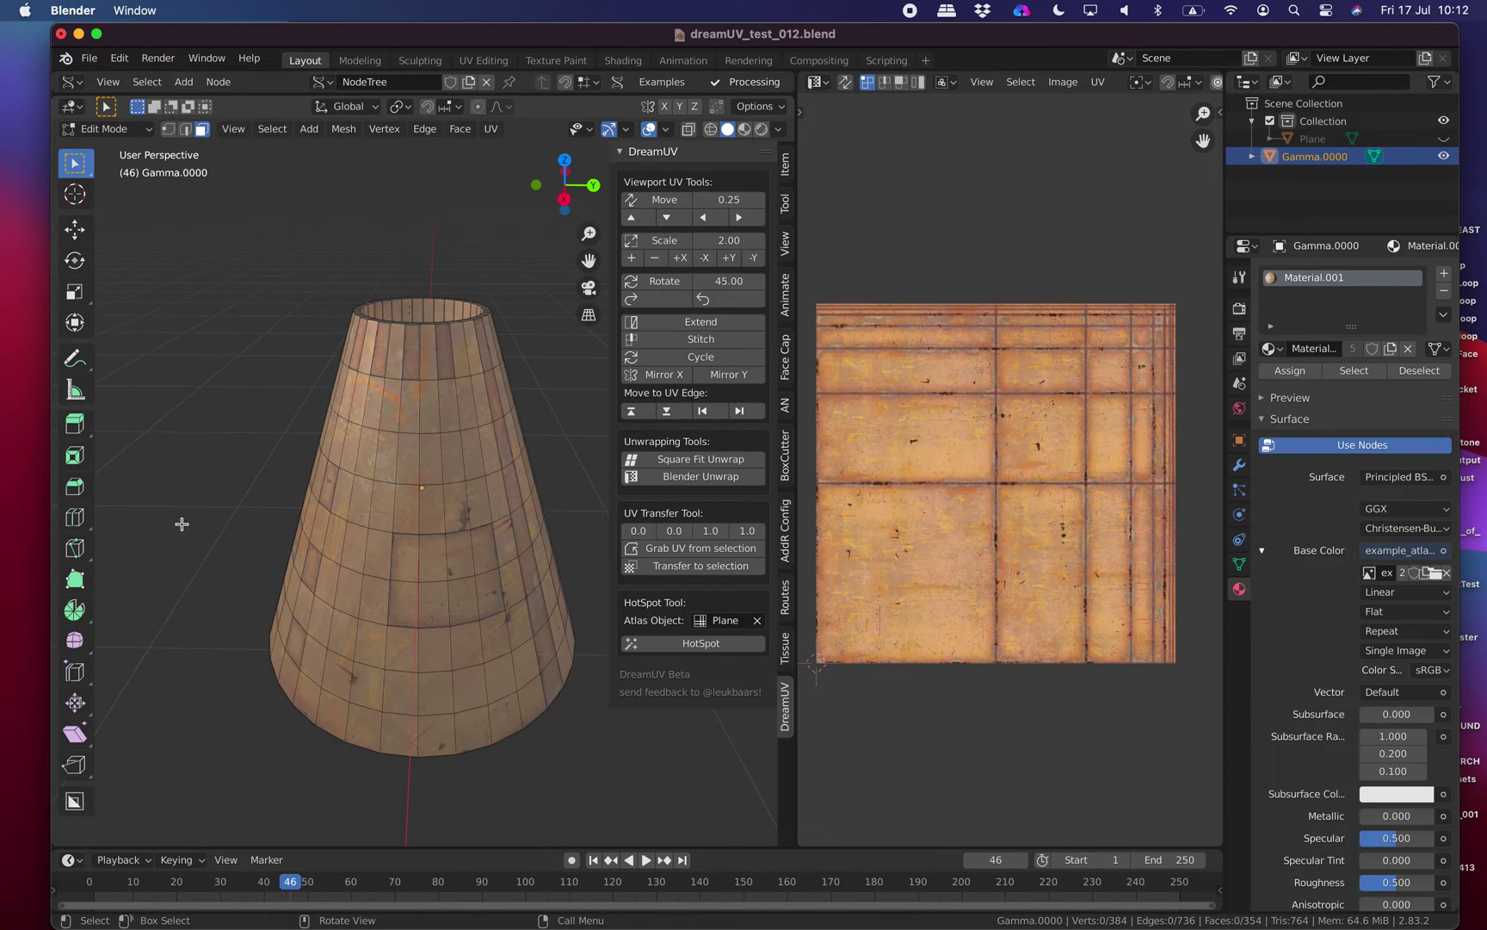
# Add three single loop cuts around the cylinder, two in the upper part and one near the base, undoing any extra cut.
pyautogui.click(76, 519)
pyautogui.click(374, 459)
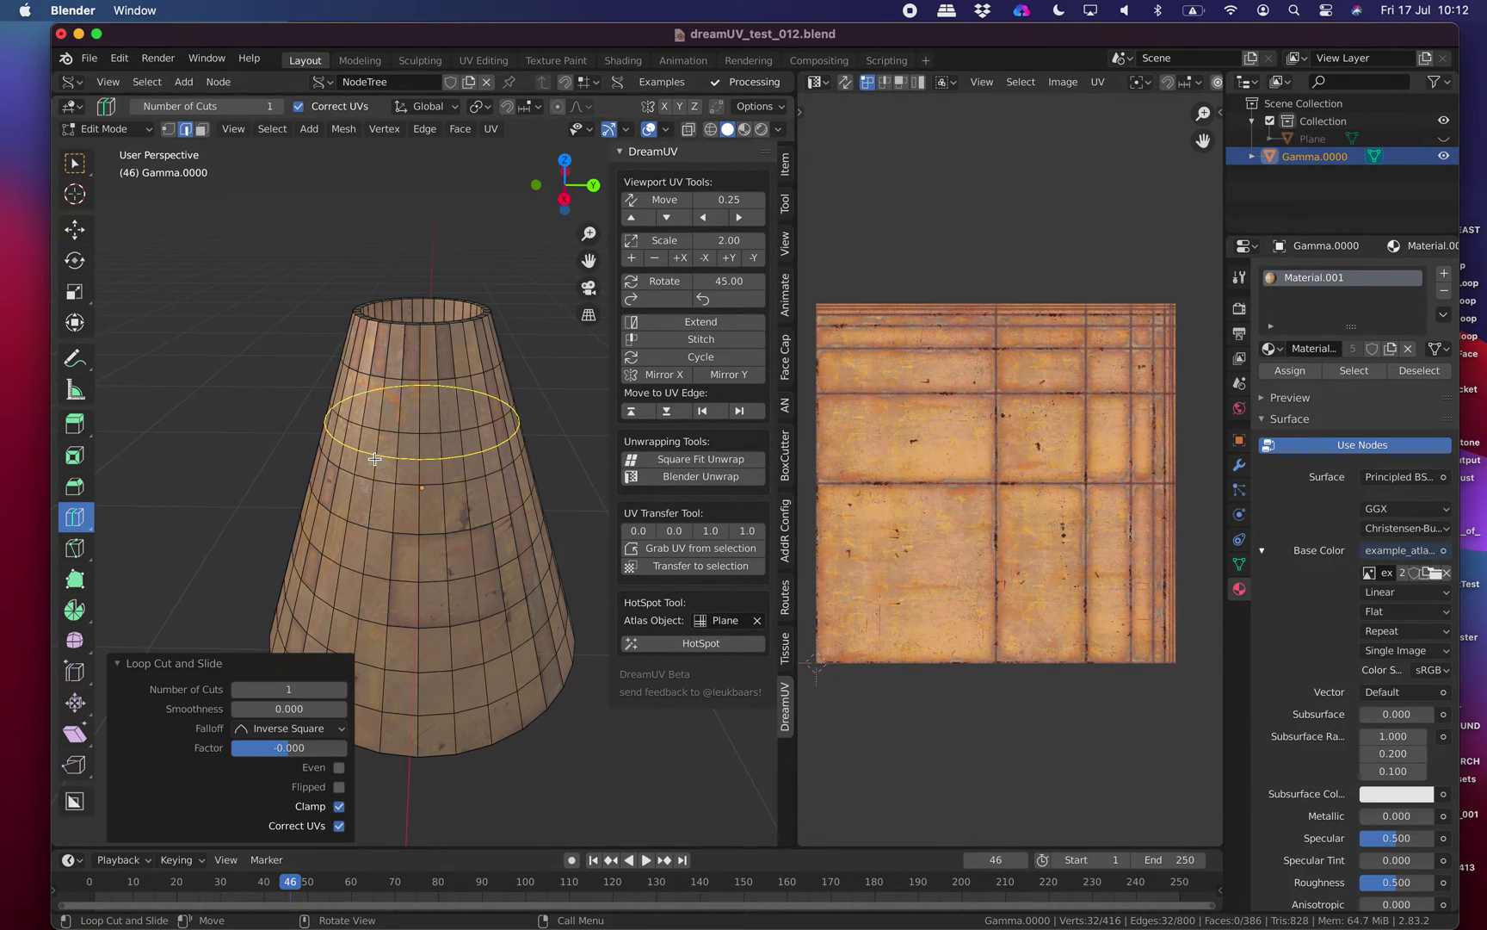
pyautogui.click(404, 651)
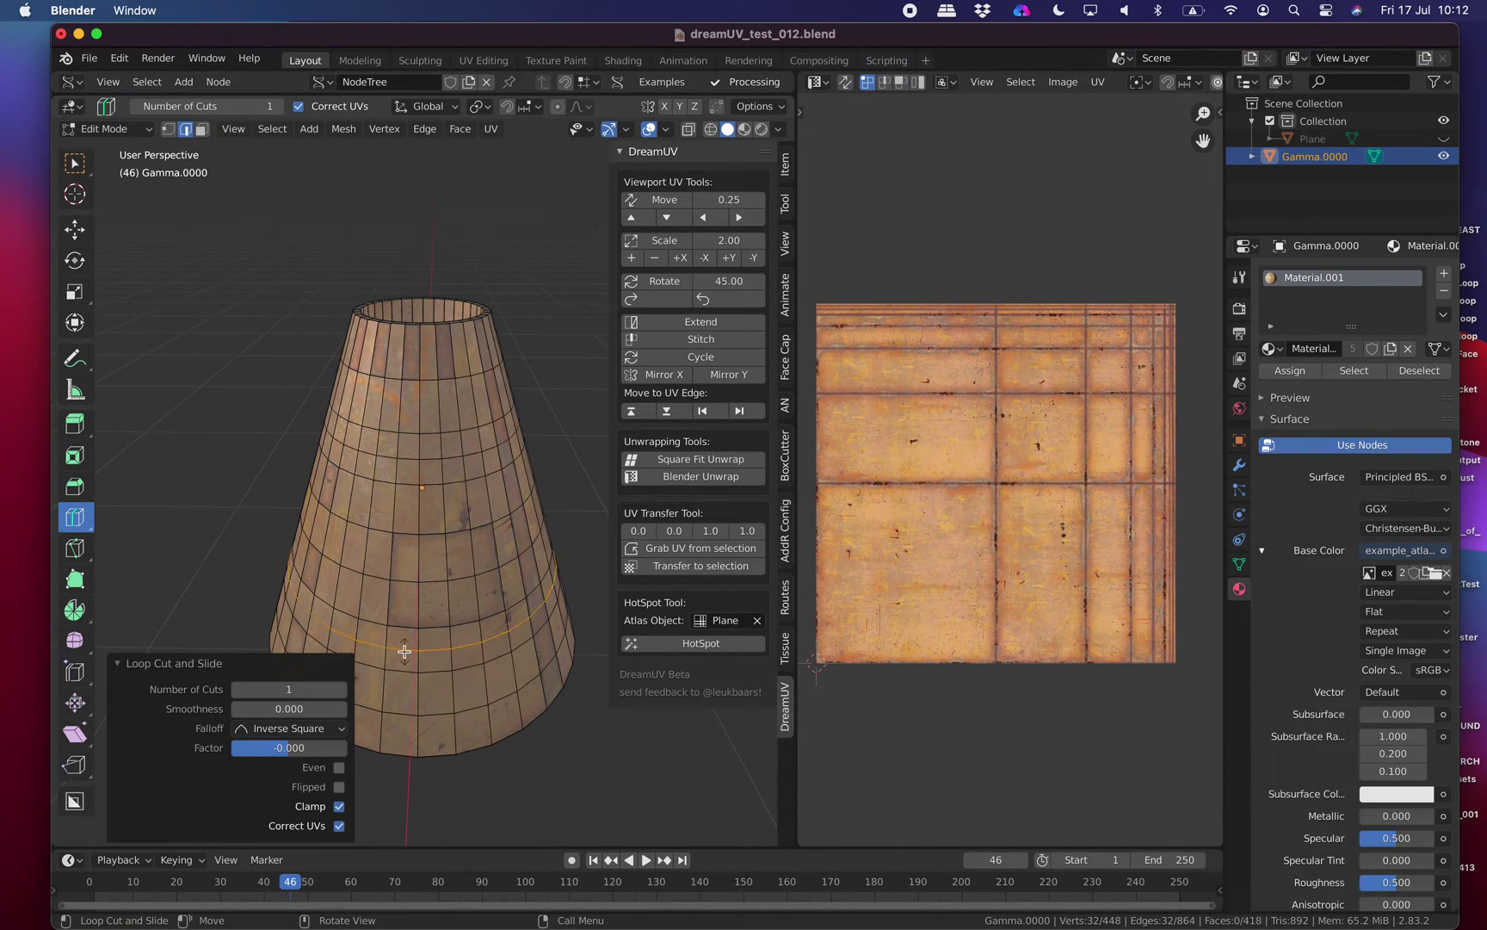
pyautogui.click(425, 435)
pyautogui.moveTo(425, 442); pyautogui.dragTo(387, 457, button='middle')
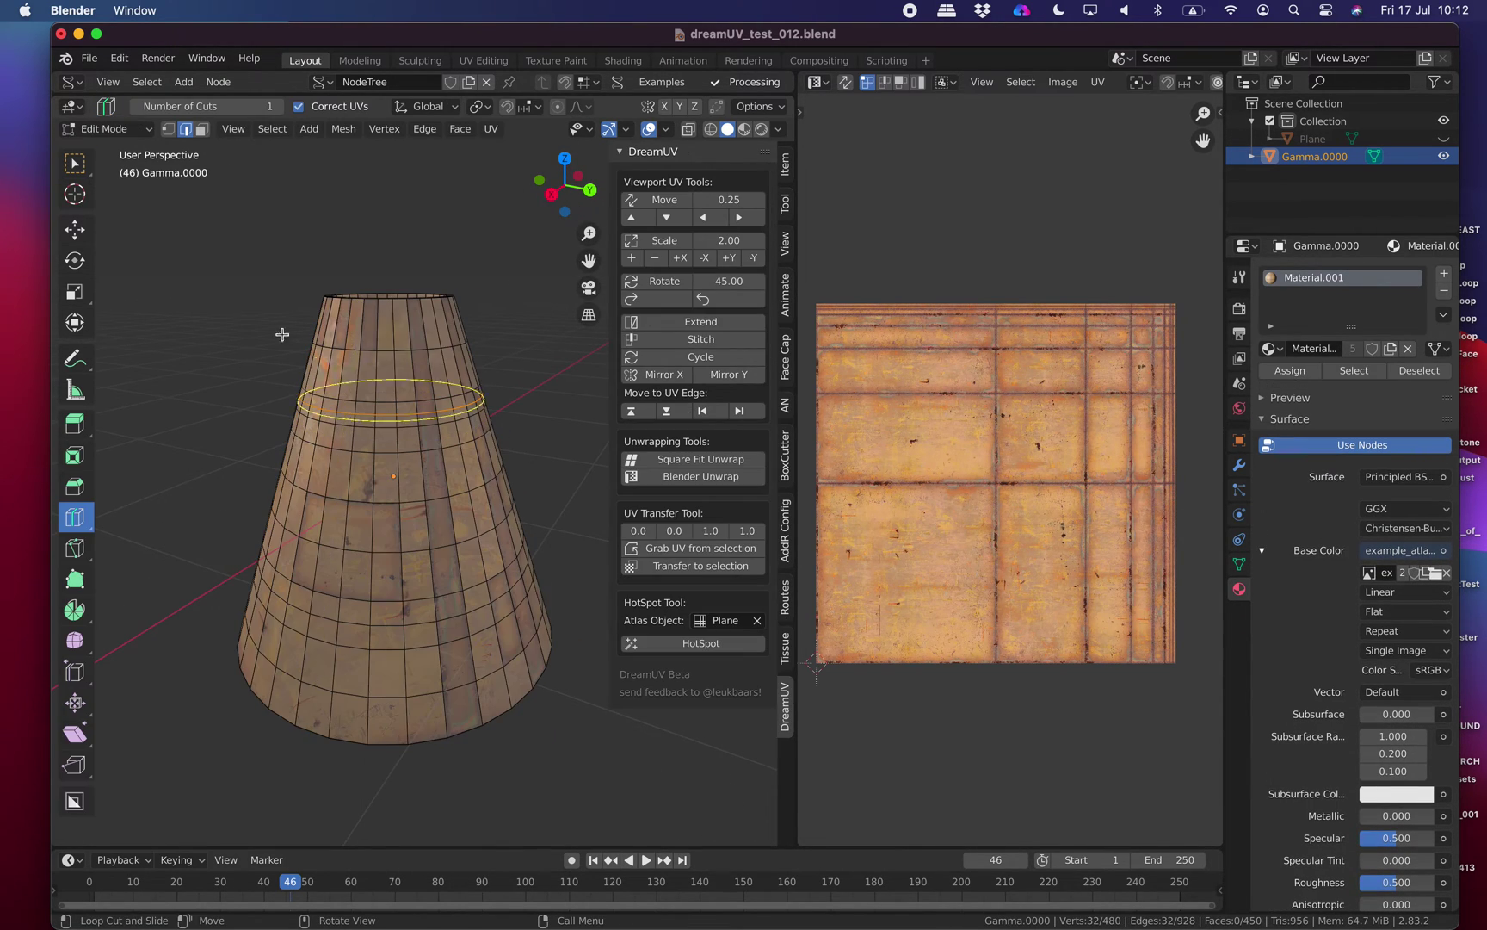
pyautogui.click(412, 417)
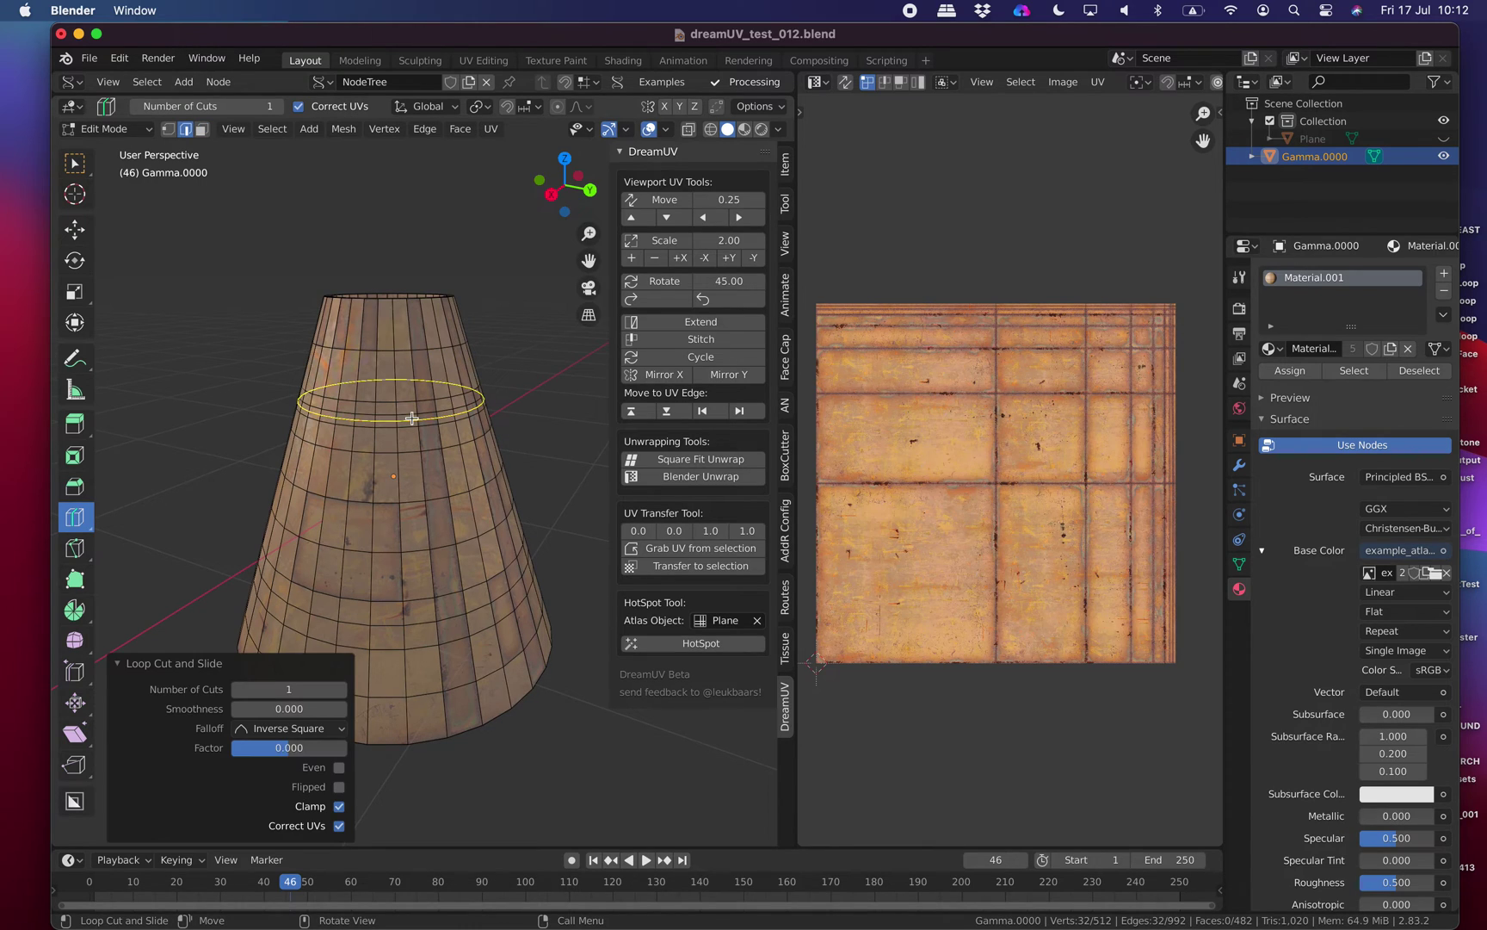
pyautogui.hotkey('ctrl', 'z')
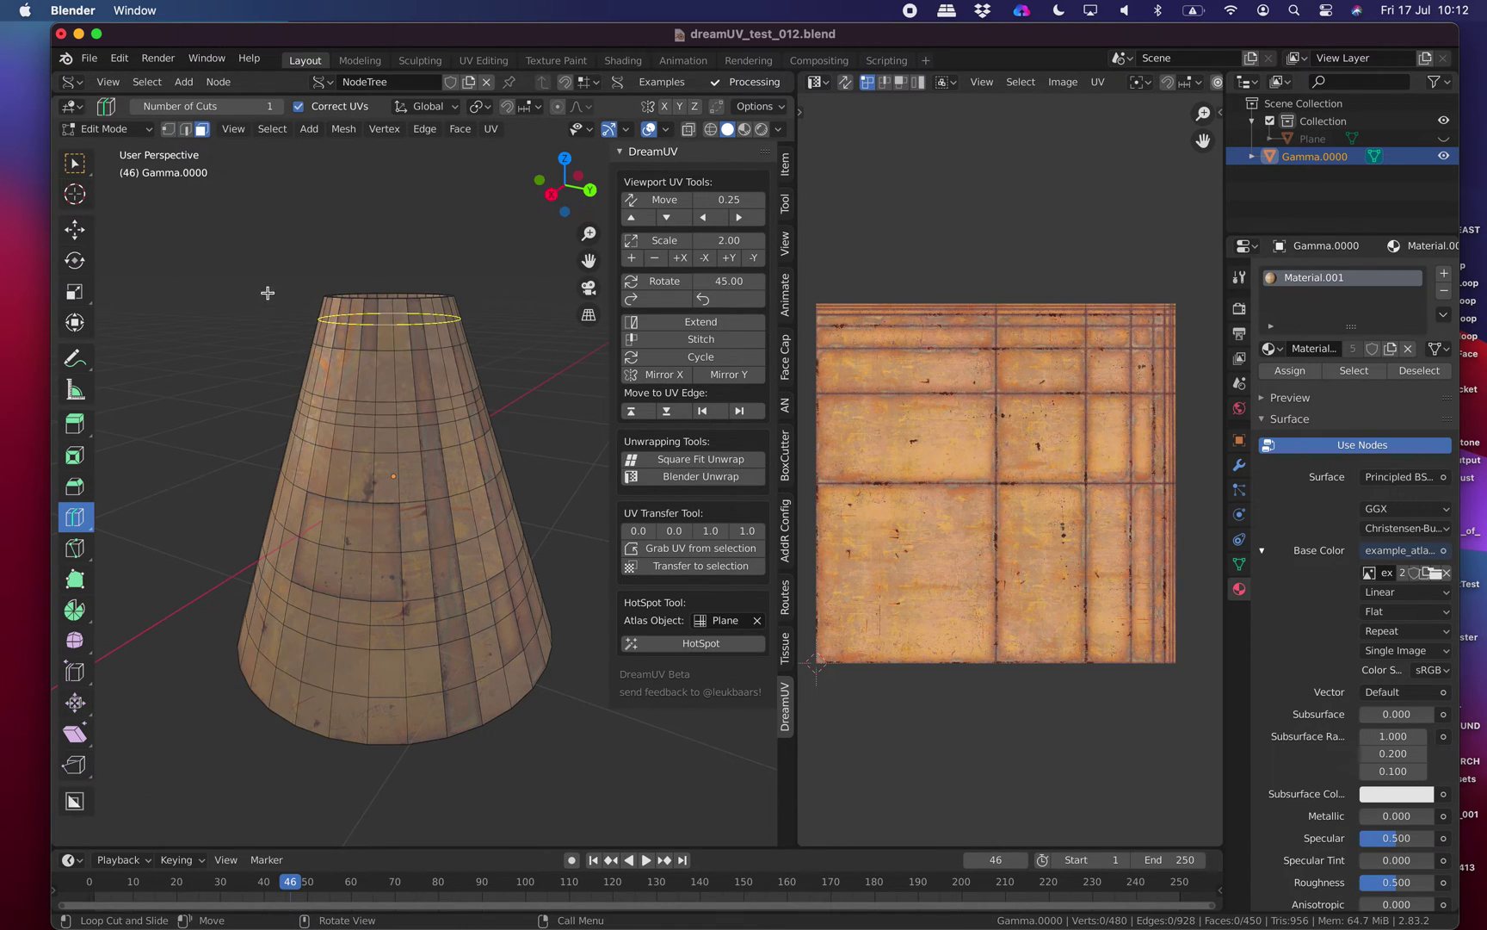
# Select scattered faces along the narrow upper band around the cylinder and apply HotSpot to them.
pyautogui.click(84, 167)
pyautogui.scroll(2, 404, 444)
pyautogui.click(377, 402)
pyautogui.moveTo(375, 404); pyautogui.dragTo(392, 428, button='middle')
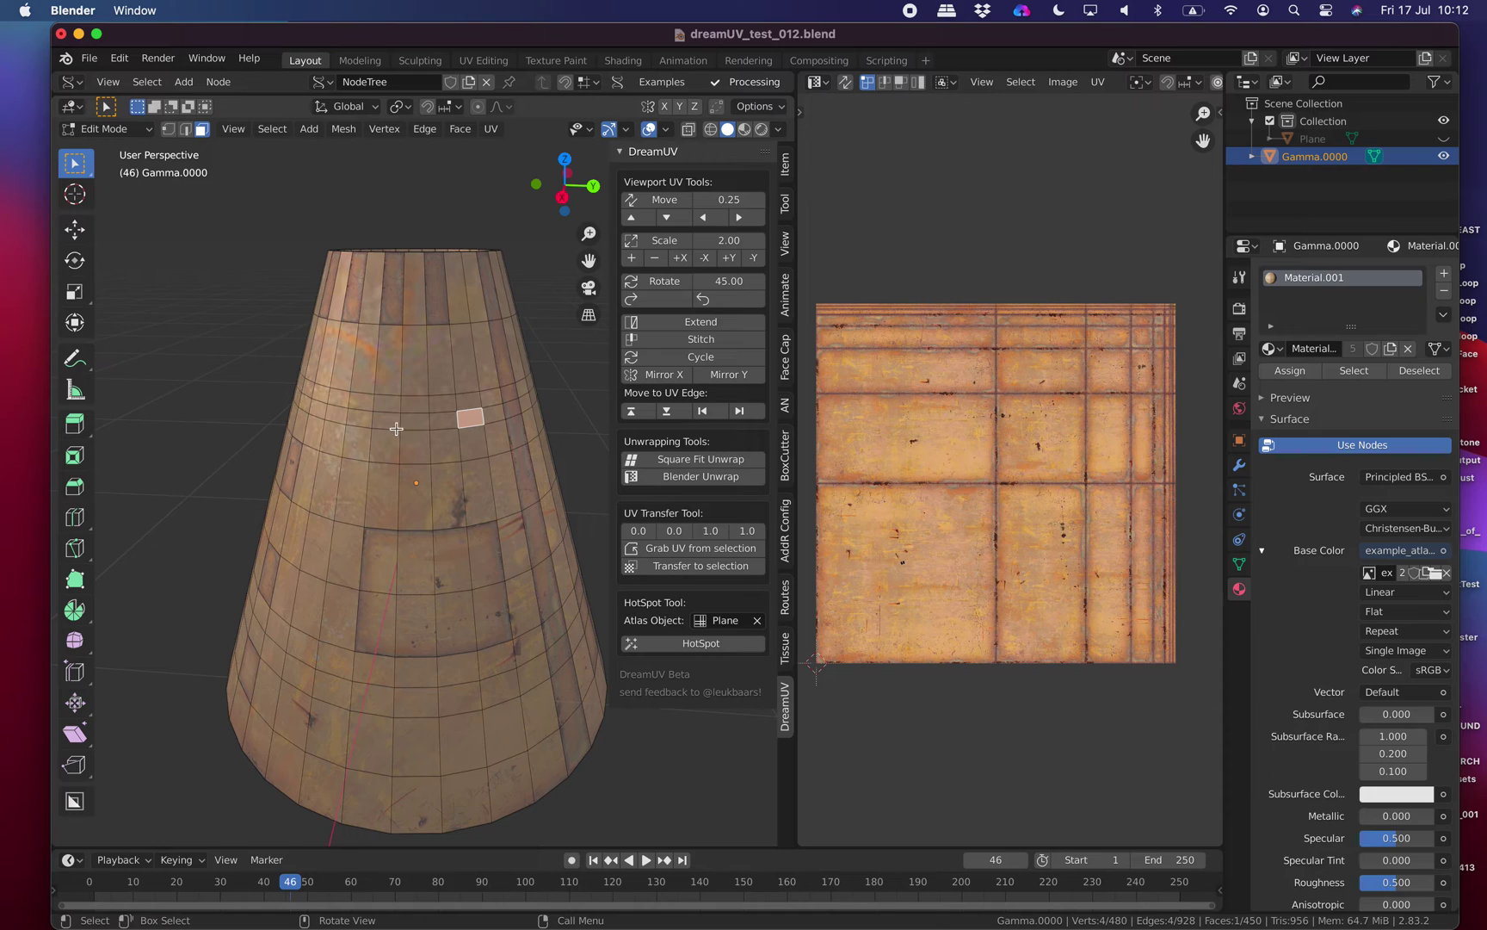
pyautogui.click(389, 413)
pyautogui.click(359, 402)
pyautogui.keyDown('shift'); pyautogui.click(418, 422); pyautogui.keyUp('shift')
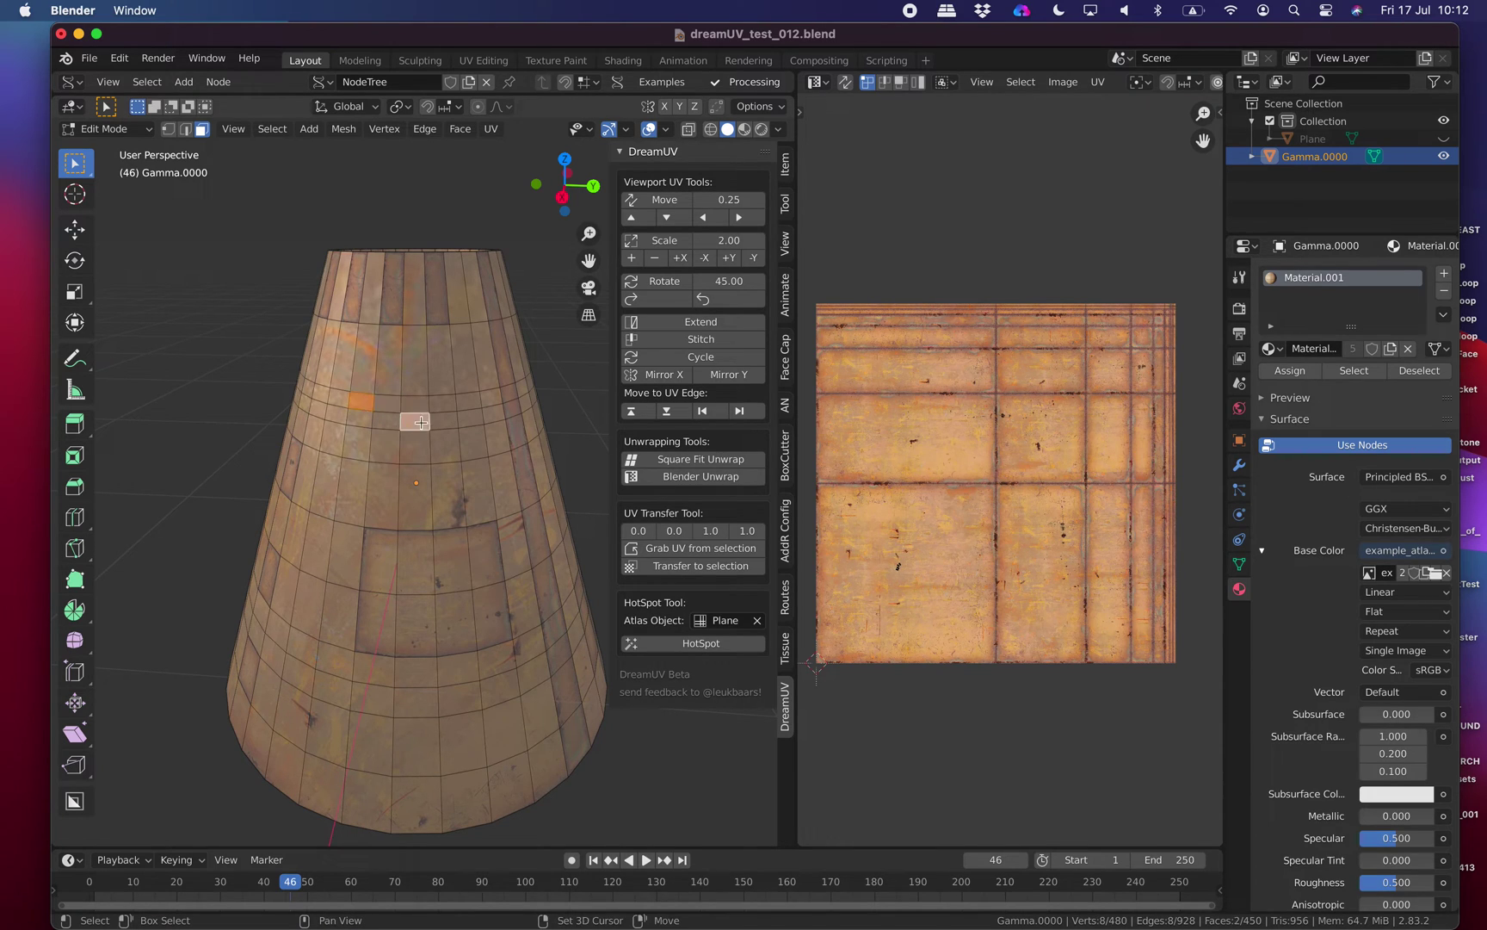
pyautogui.keyDown('shift'); pyautogui.click(320, 397); pyautogui.keyUp('shift')
pyautogui.moveTo(497, 413); pyautogui.dragTo(403, 369, button='middle')
pyautogui.keyDown('shift'); pyautogui.click(449, 420); pyautogui.keyUp('shift')
pyautogui.keyDown('shift'); pyautogui.click(409, 389); pyautogui.keyUp('shift')
pyautogui.keyDown('shift'); pyautogui.click(415, 380); pyautogui.keyUp('shift')
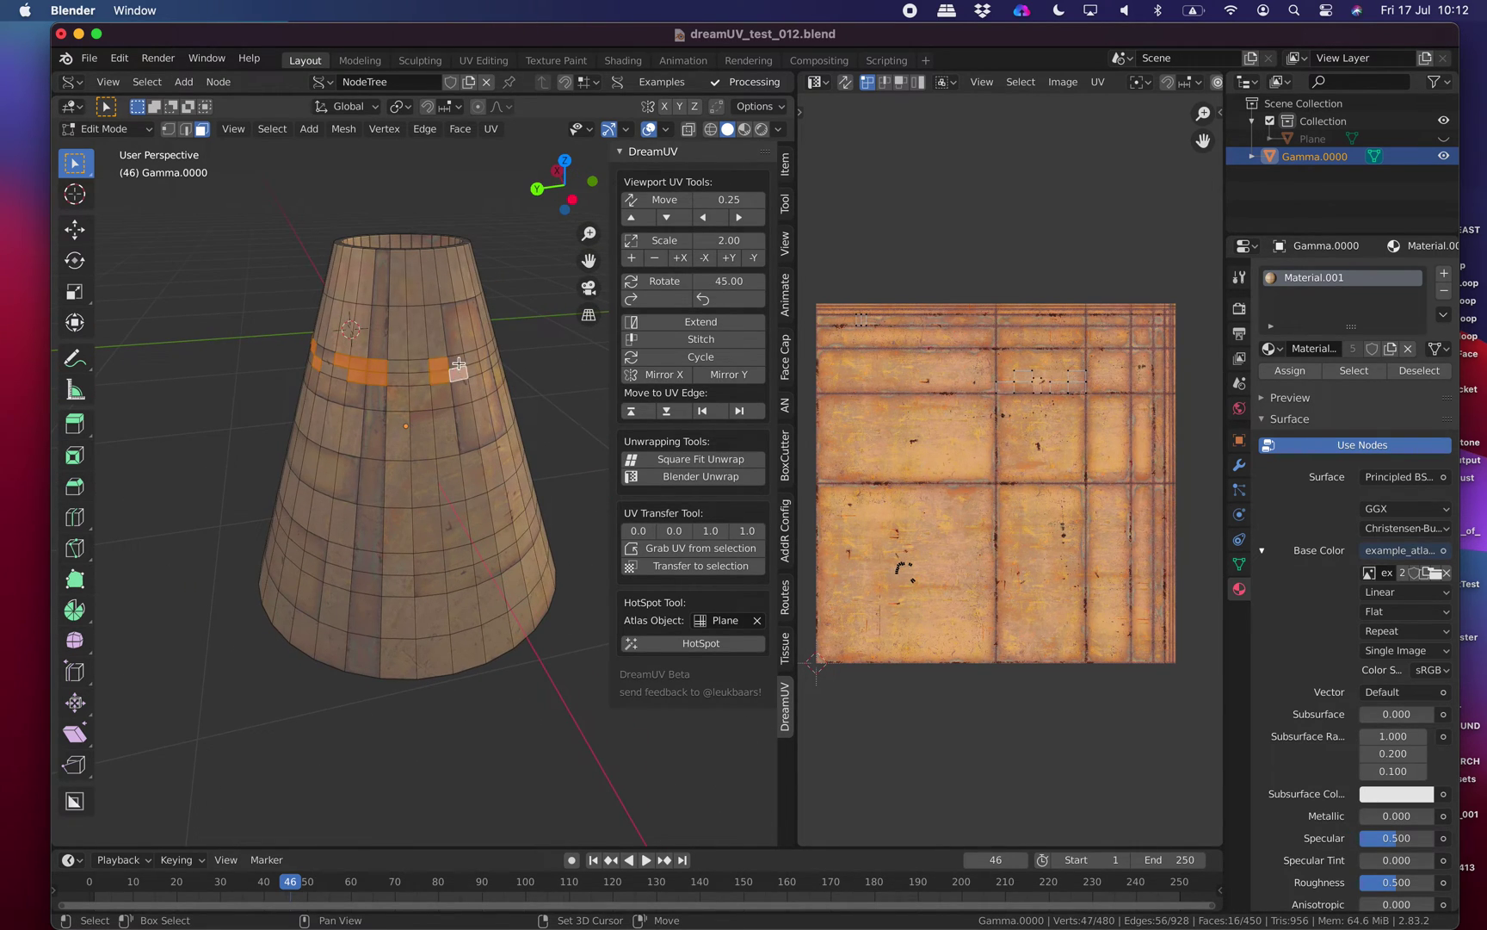
pyautogui.click(674, 647)
pyautogui.moveTo(585, 614); pyautogui.dragTo(440, 474, button='middle')
pyautogui.click(470, 517)
pyautogui.click(394, 536)
pyautogui.moveTo(393, 536); pyautogui.dragTo(431, 549, button='middle')
pyautogui.click(443, 529)
pyautogui.keyDown('shift'); pyautogui.click(466, 558); pyautogui.keyUp('shift')
pyautogui.click(437, 528)
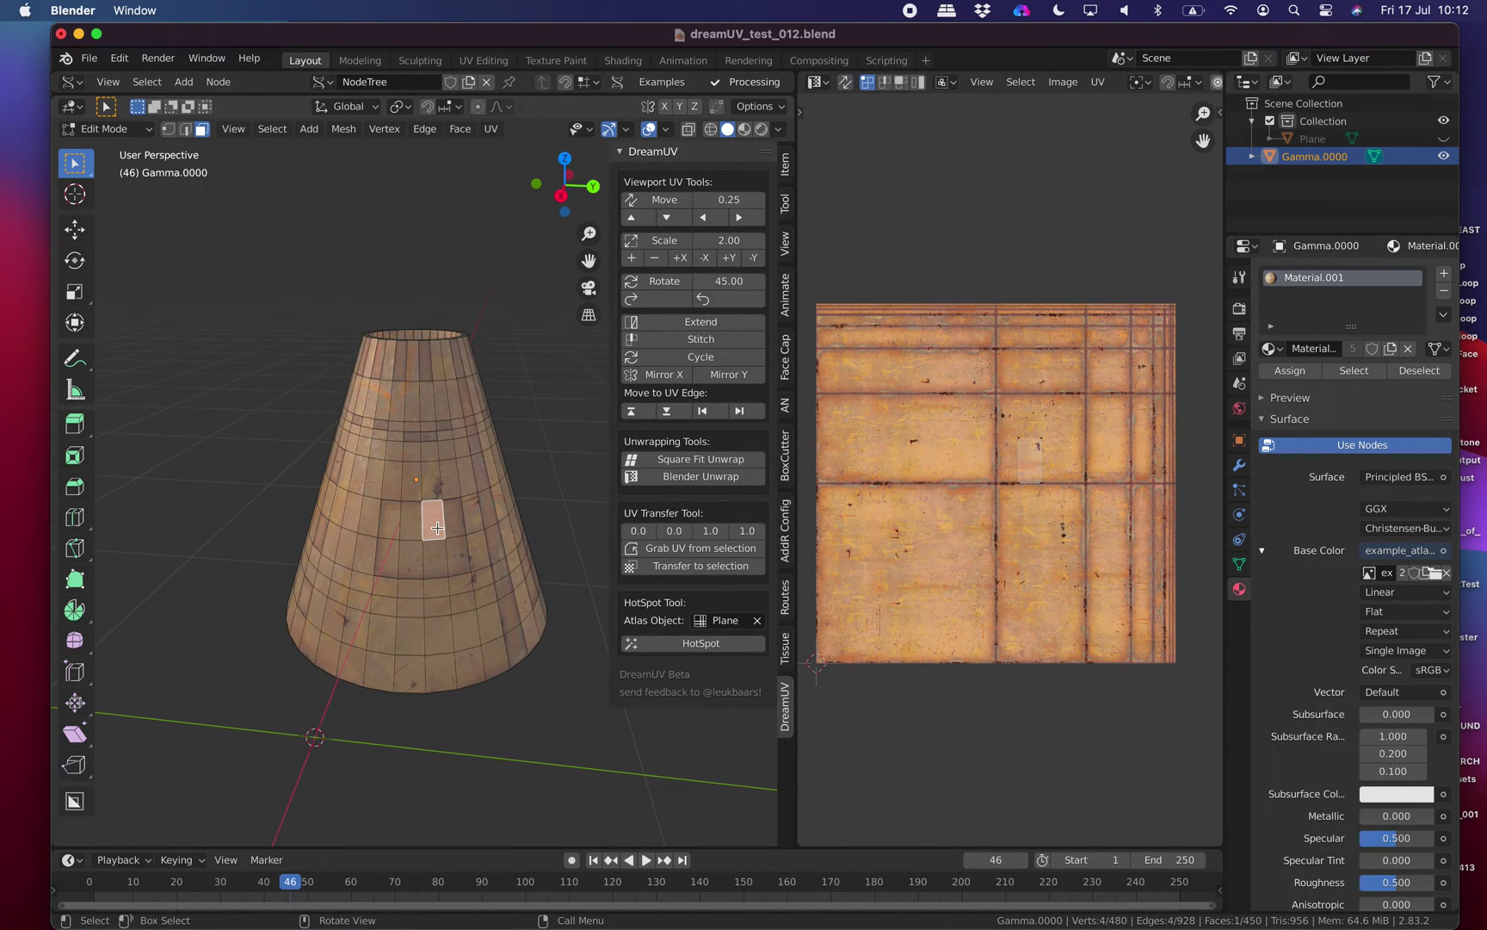
pyautogui.press('Tab')
pyautogui.press('Tab')
pyautogui.click(394, 540)
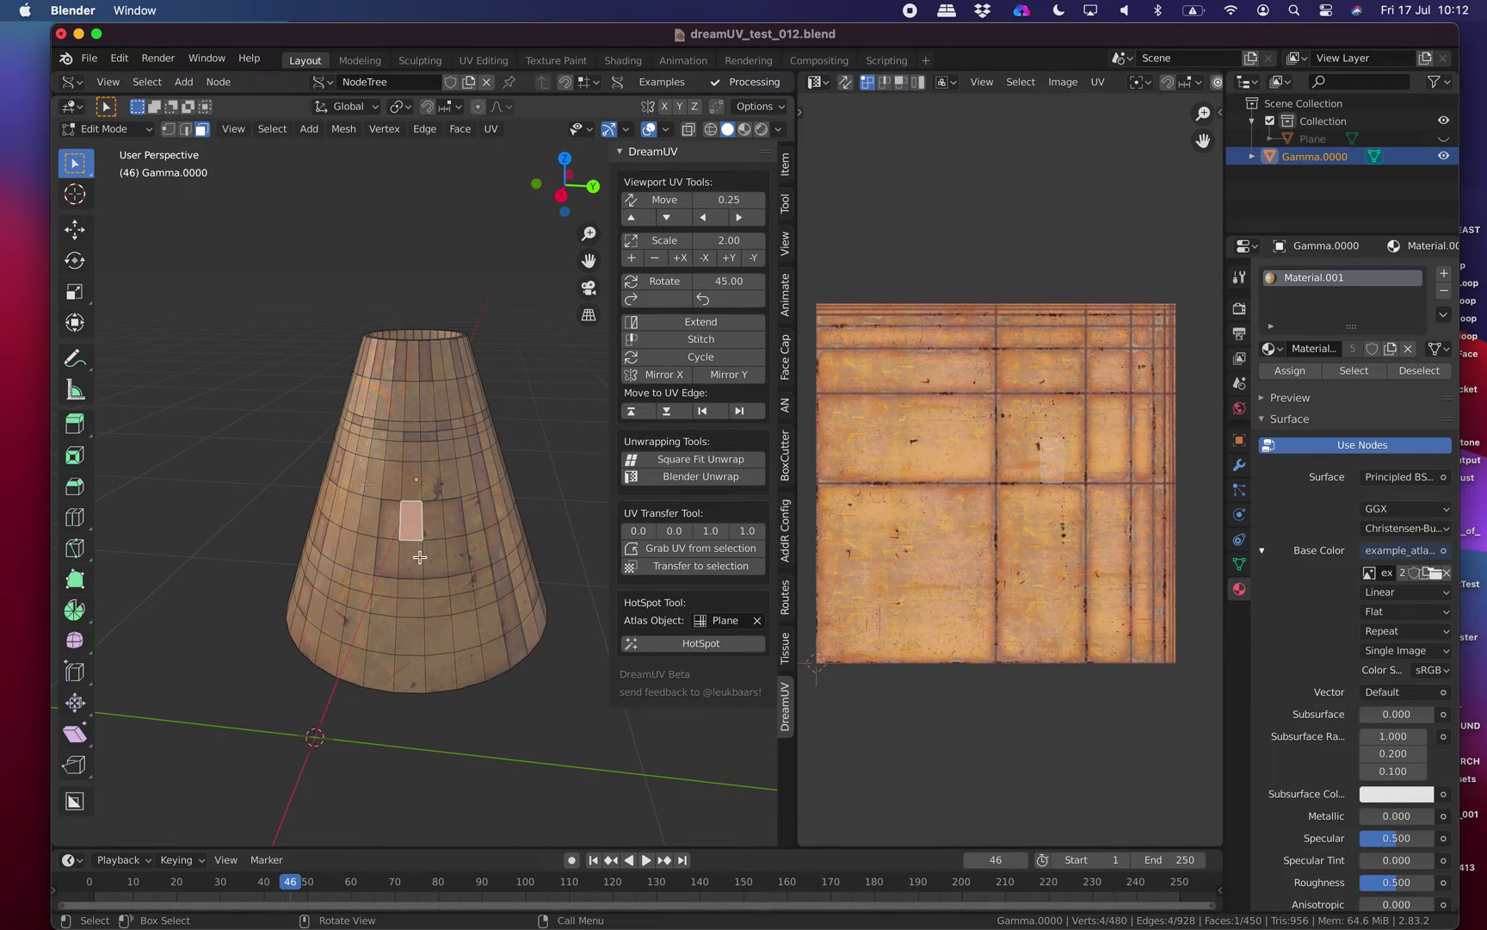
# Select the central two-by-two faces of the lower face block and inset them by 0.02468 m.
pyautogui.scroll(3, 420, 569)
pyautogui.click(389, 549)
pyautogui.keyDown('shift'); pyautogui.click(443, 546); pyautogui.keyUp('shift')
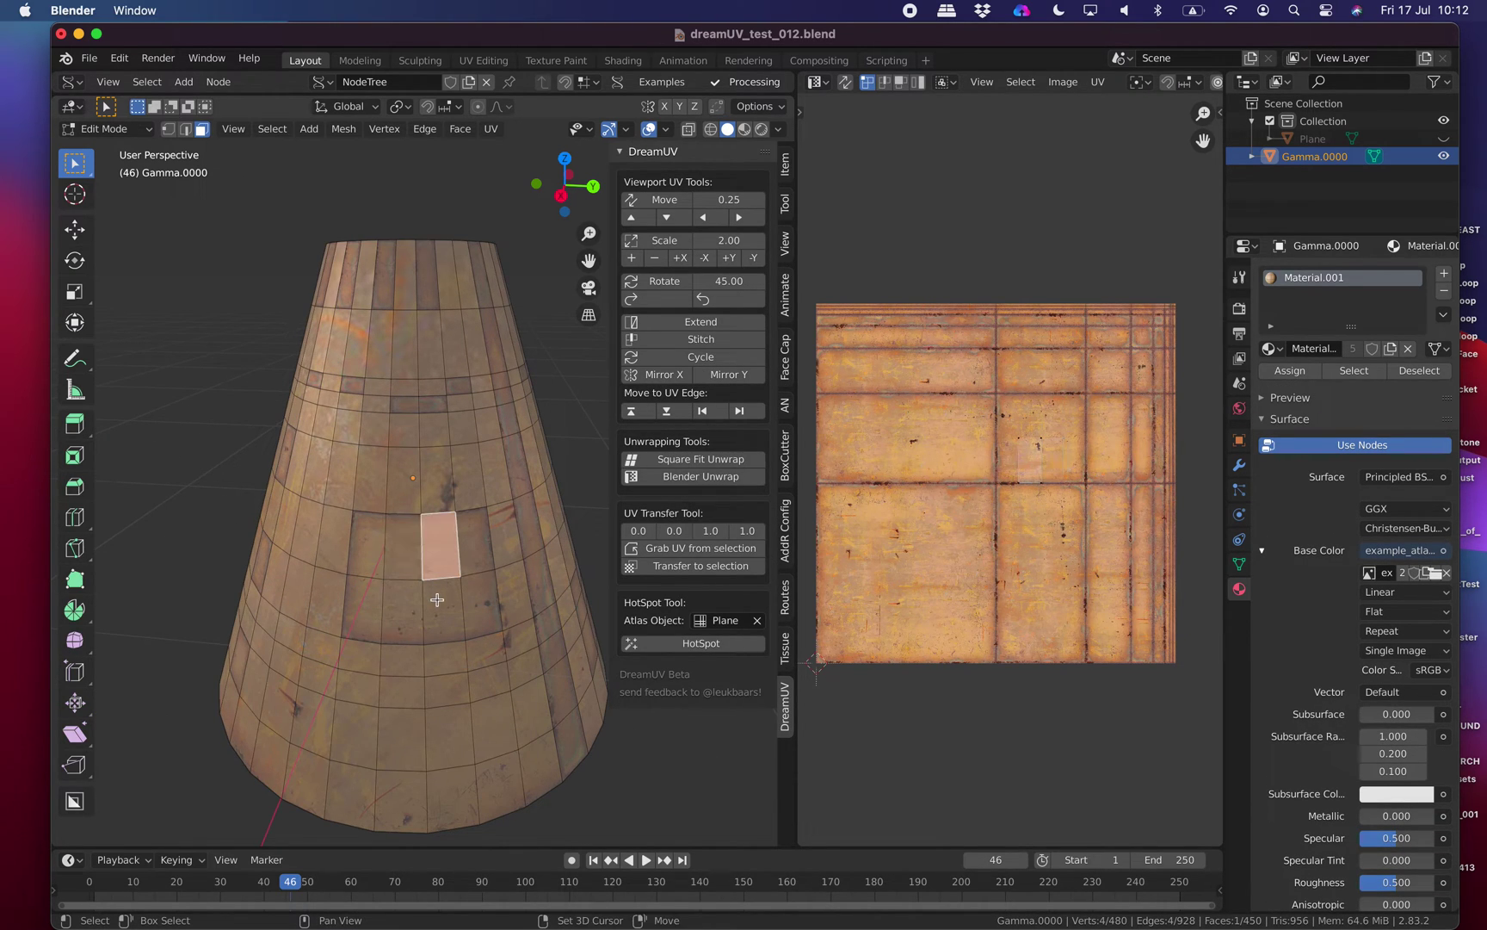
pyautogui.keyDown('shift'); pyautogui.click(443, 613); pyautogui.keyUp('shift')
pyautogui.keyDown('shift'); pyautogui.click(403, 613); pyautogui.keyUp('shift')
pyautogui.keyDown('shift'); pyautogui.click(404, 559); pyautogui.keyUp('shift')
pyautogui.moveTo(404, 559); pyautogui.dragTo(502, 530, button='middle')
pyautogui.press('i')
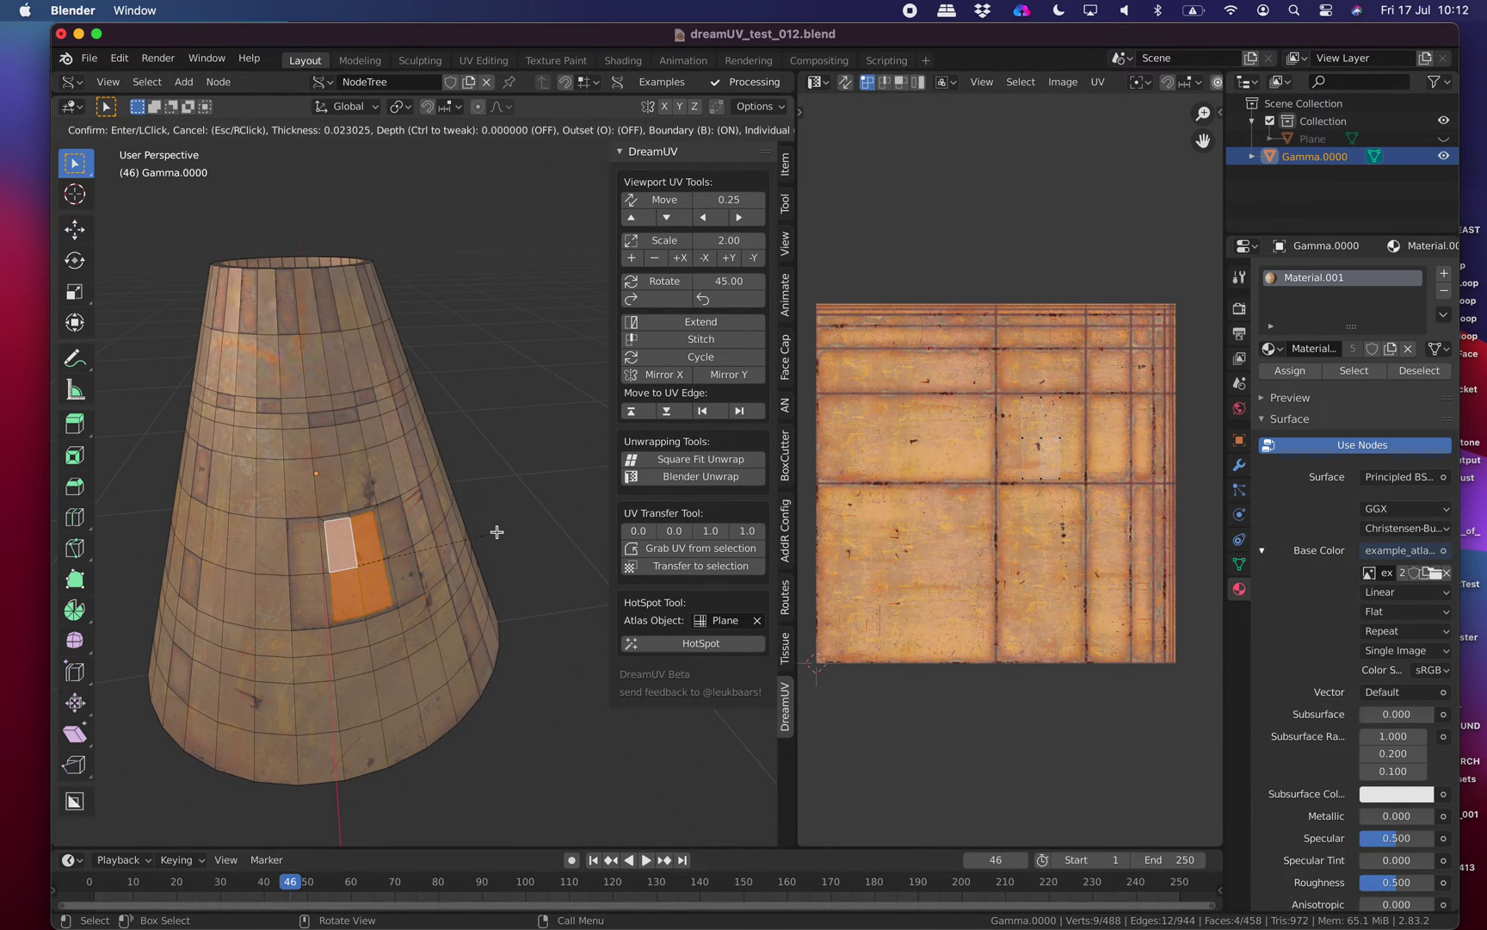
pyautogui.click(498, 532)
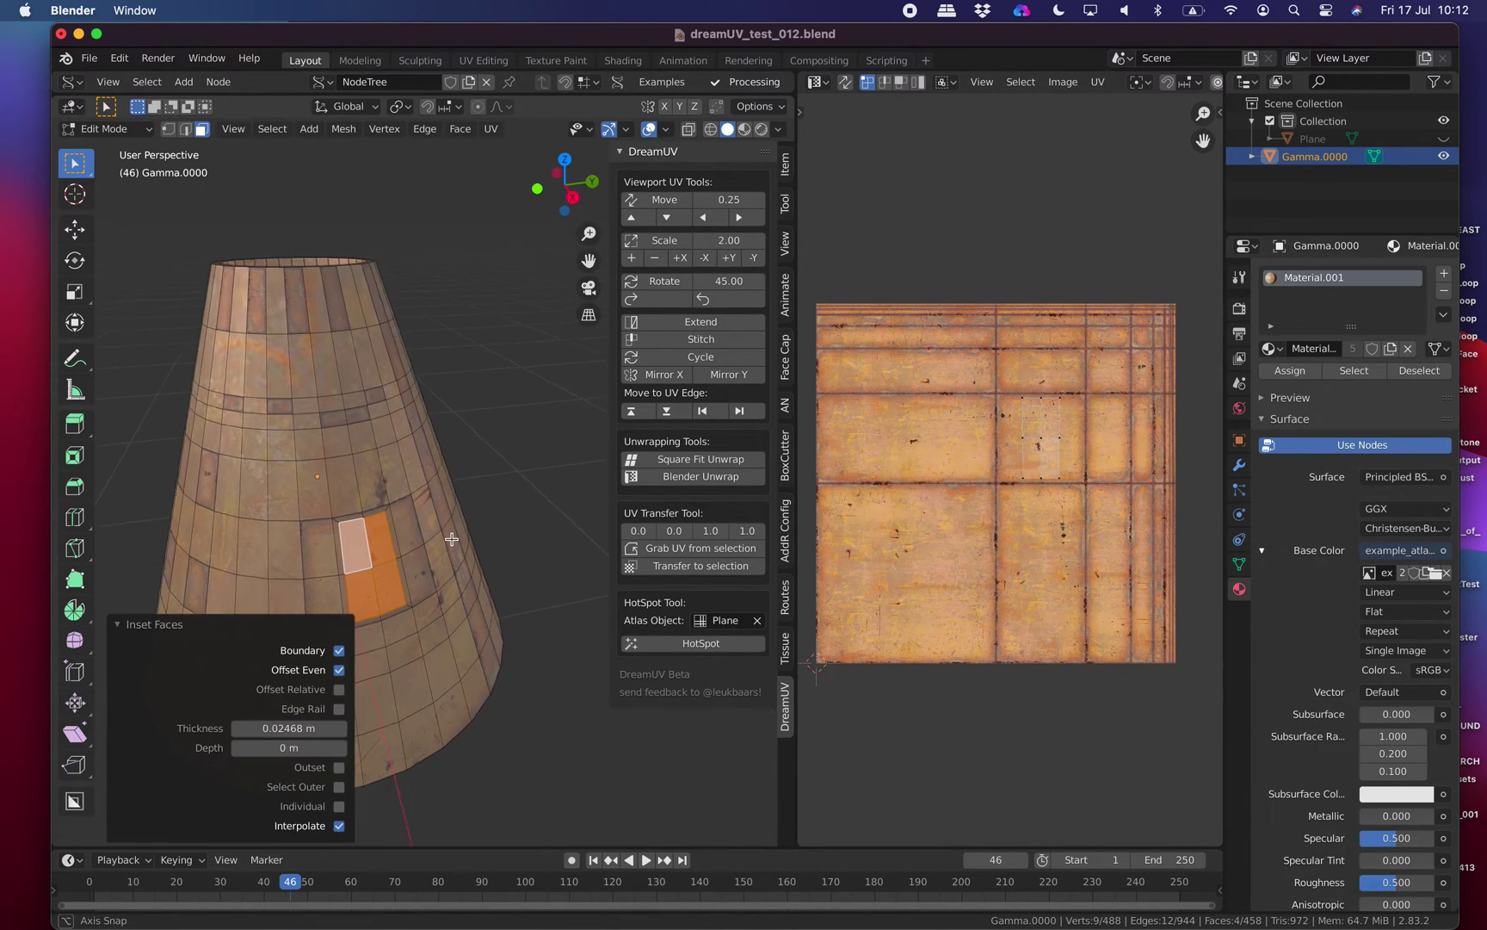
# Inset the same faces again by 0.02261 m and give the inset a negative depth to recess the panel.
pyautogui.moveTo(498, 532); pyautogui.dragTo(468, 510, button='middle')
pyautogui.press('i')
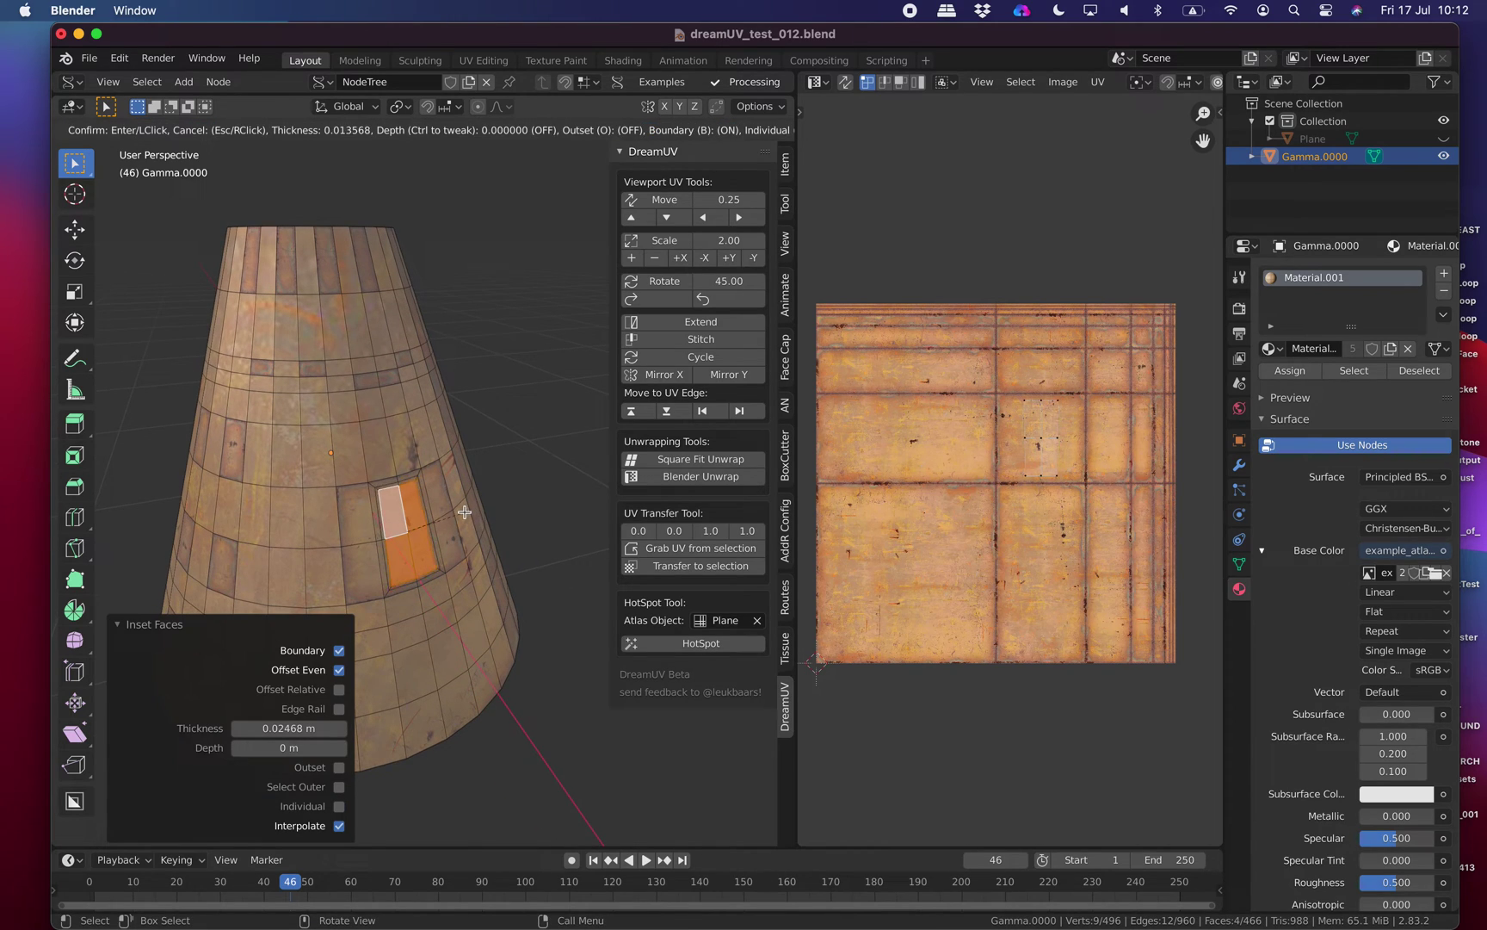
pyautogui.click(465, 512)
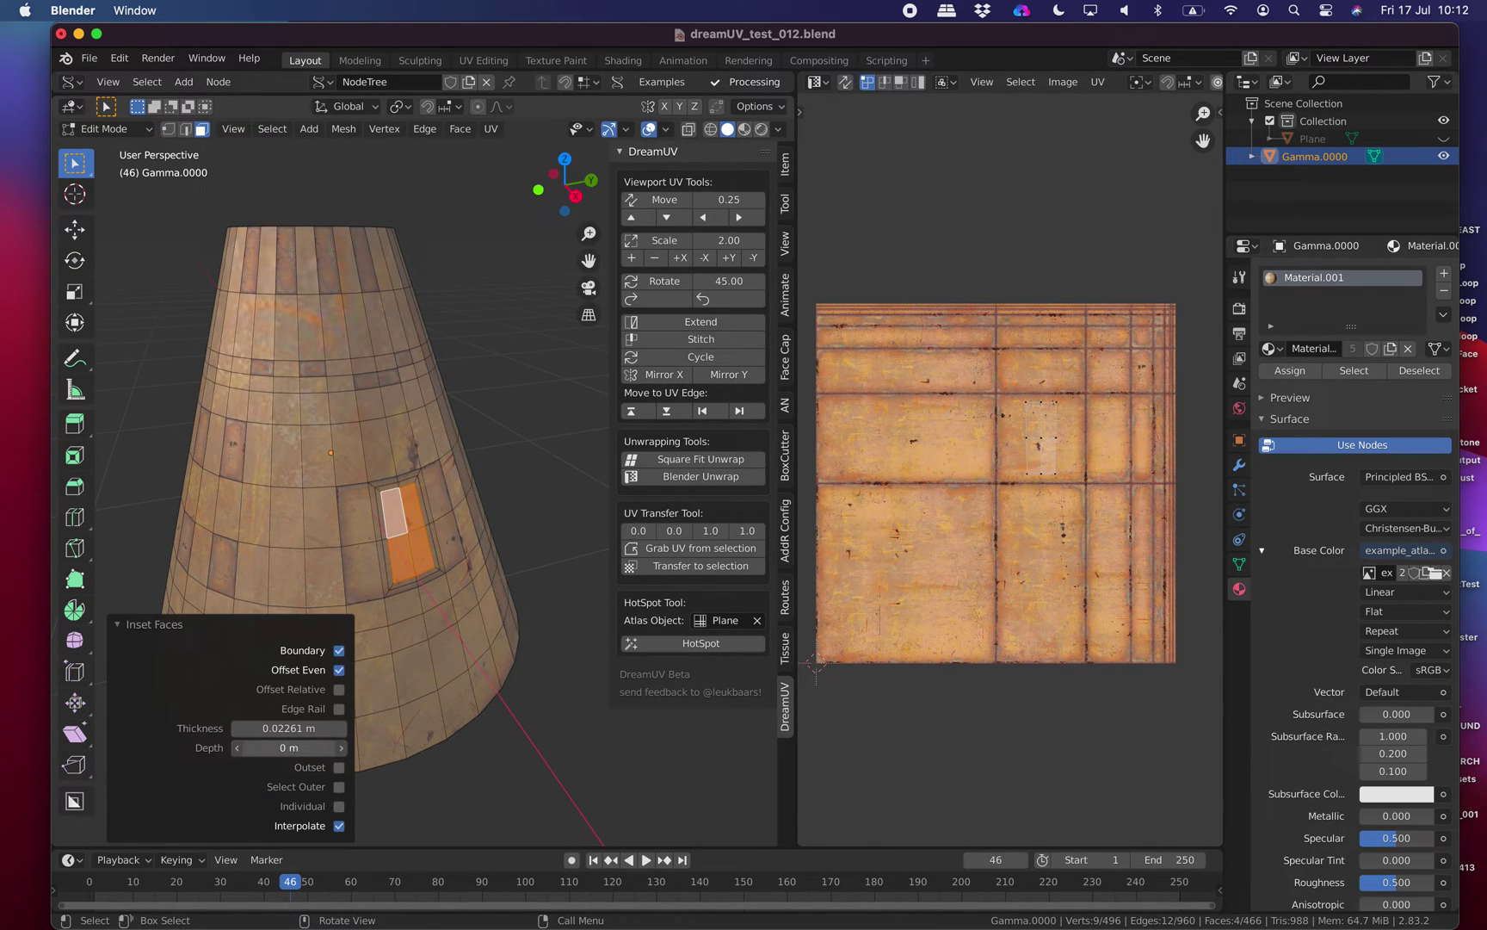
pyautogui.moveTo(288, 747)
pyautogui.mouseDown()
pyautogui.moveTo(309, 747)
pyautogui.moveTo(273, 747)
pyautogui.mouseUp()
pyautogui.moveTo(323, 542); pyautogui.dragTo(317, 437, button='middle')
pyautogui.moveTo(469, 499); pyautogui.dragTo(368, 458, button='middle')
# Apply HotSpot twice to the four recessed panel faces.
pyautogui.click(677, 647)
pyautogui.moveTo(469, 556)
pyautogui.mouseDown(button='middle')
pyautogui.moveTo(427, 552)
pyautogui.moveTo(461, 529)
pyautogui.mouseUp(button='middle')
pyautogui.scroll(1, 427, 552)
pyautogui.click(692, 650)
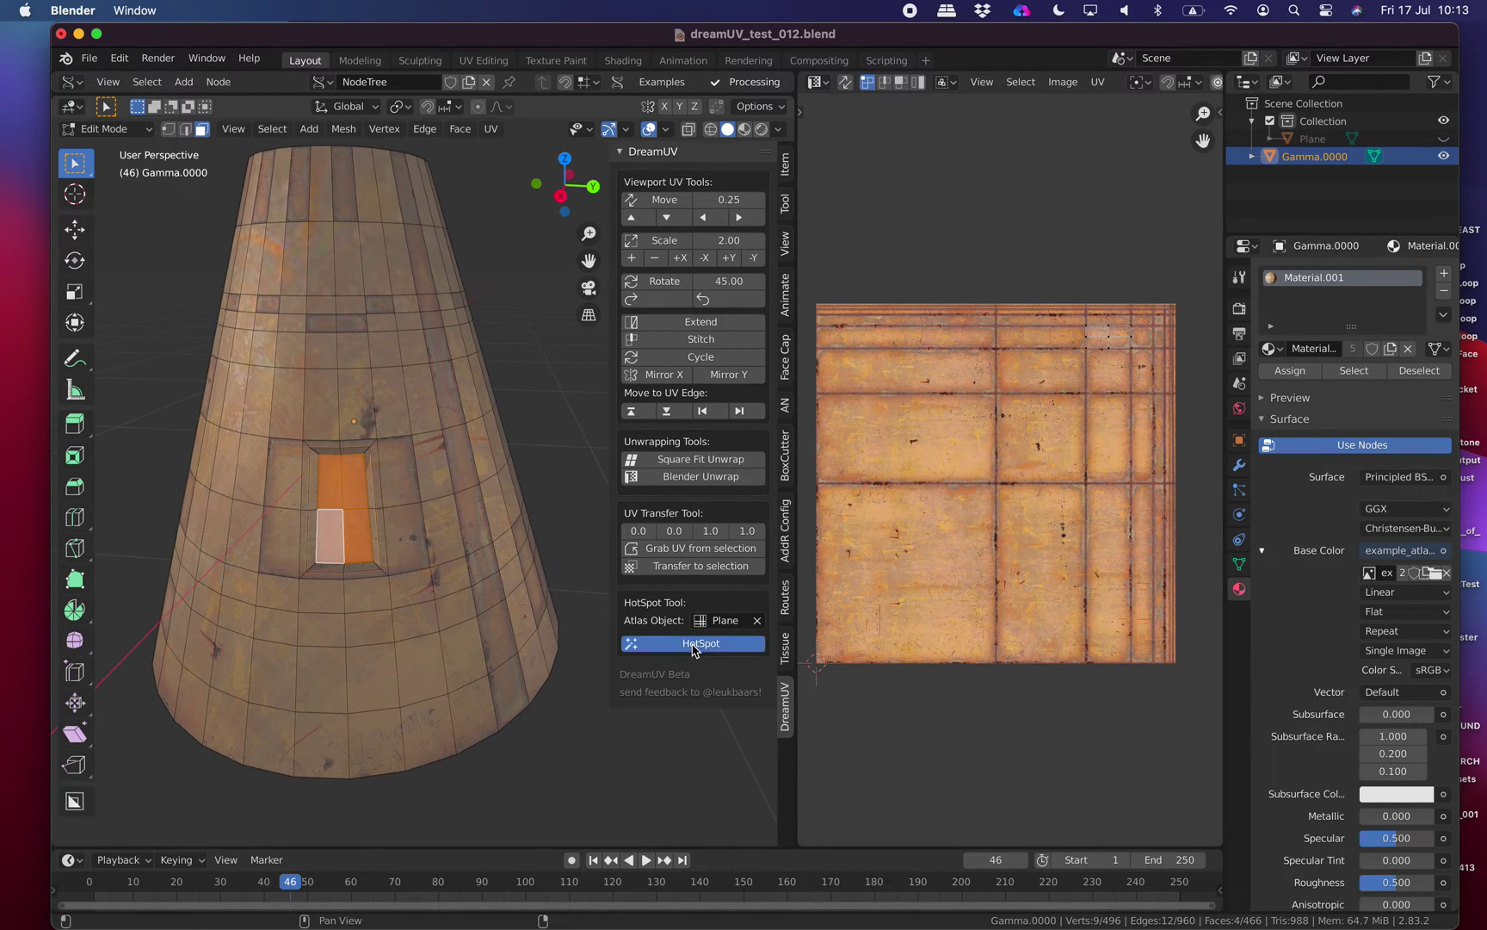
# Select the inner ring of eight sloped faces surrounding the recessed panel and apply HotSpot.
pyautogui.click(402, 504)
pyautogui.keyDown('shift'); pyautogui.click(390, 453); pyautogui.keyUp('shift')
pyautogui.keyDown('shift'); pyautogui.click(369, 424); pyautogui.keyUp('shift')
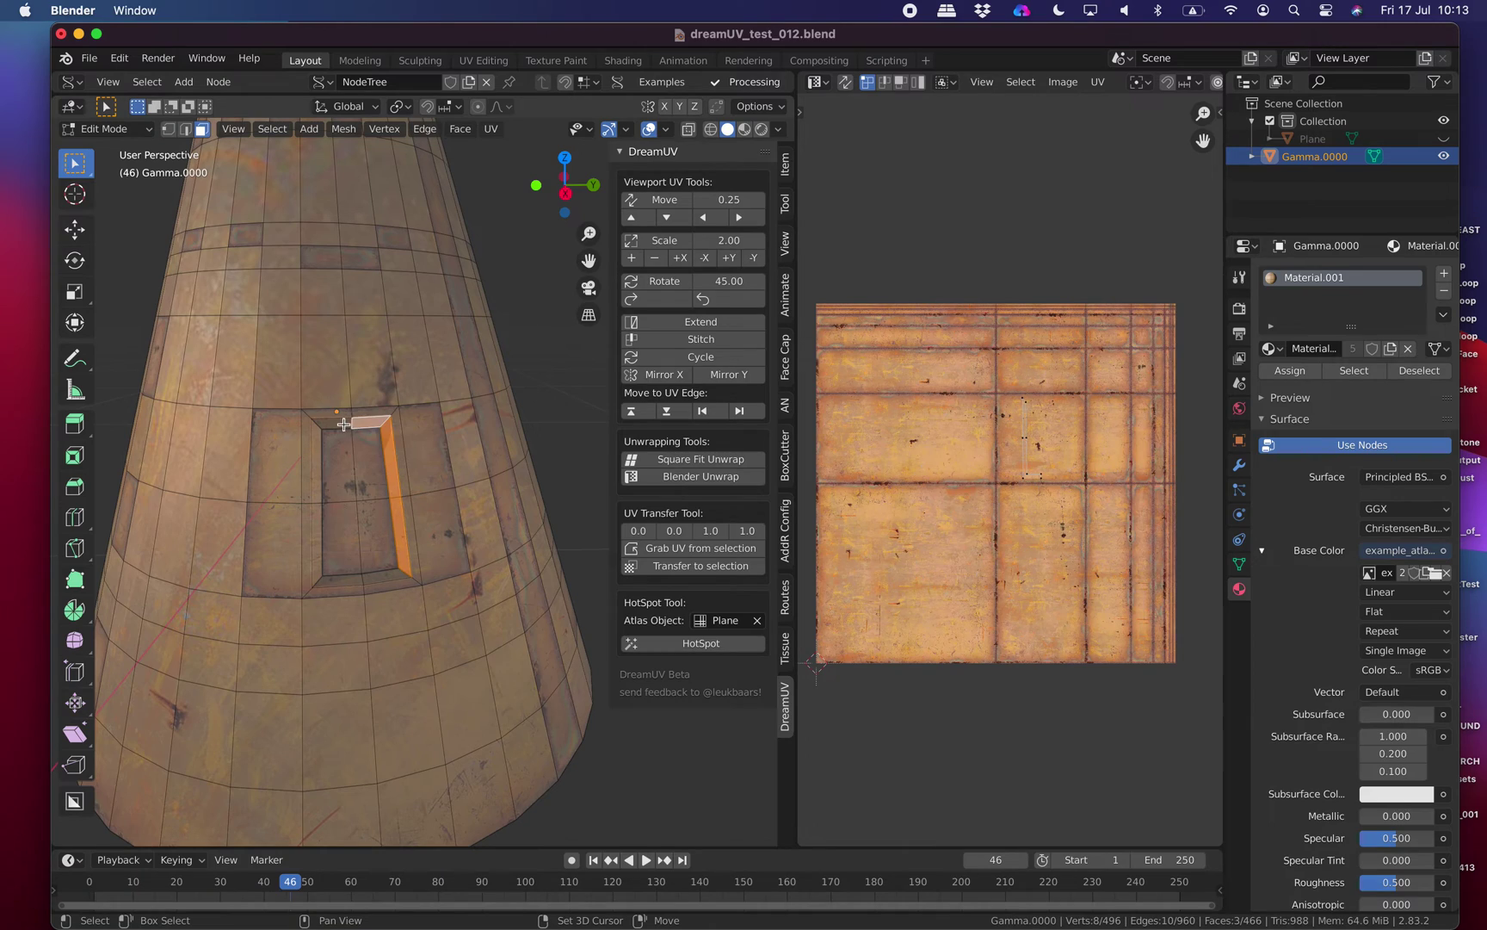
pyautogui.keyDown('shift'); pyautogui.click(337, 425); pyautogui.keyUp('shift')
pyautogui.keyDown('shift'); pyautogui.click(320, 451); pyautogui.keyUp('shift')
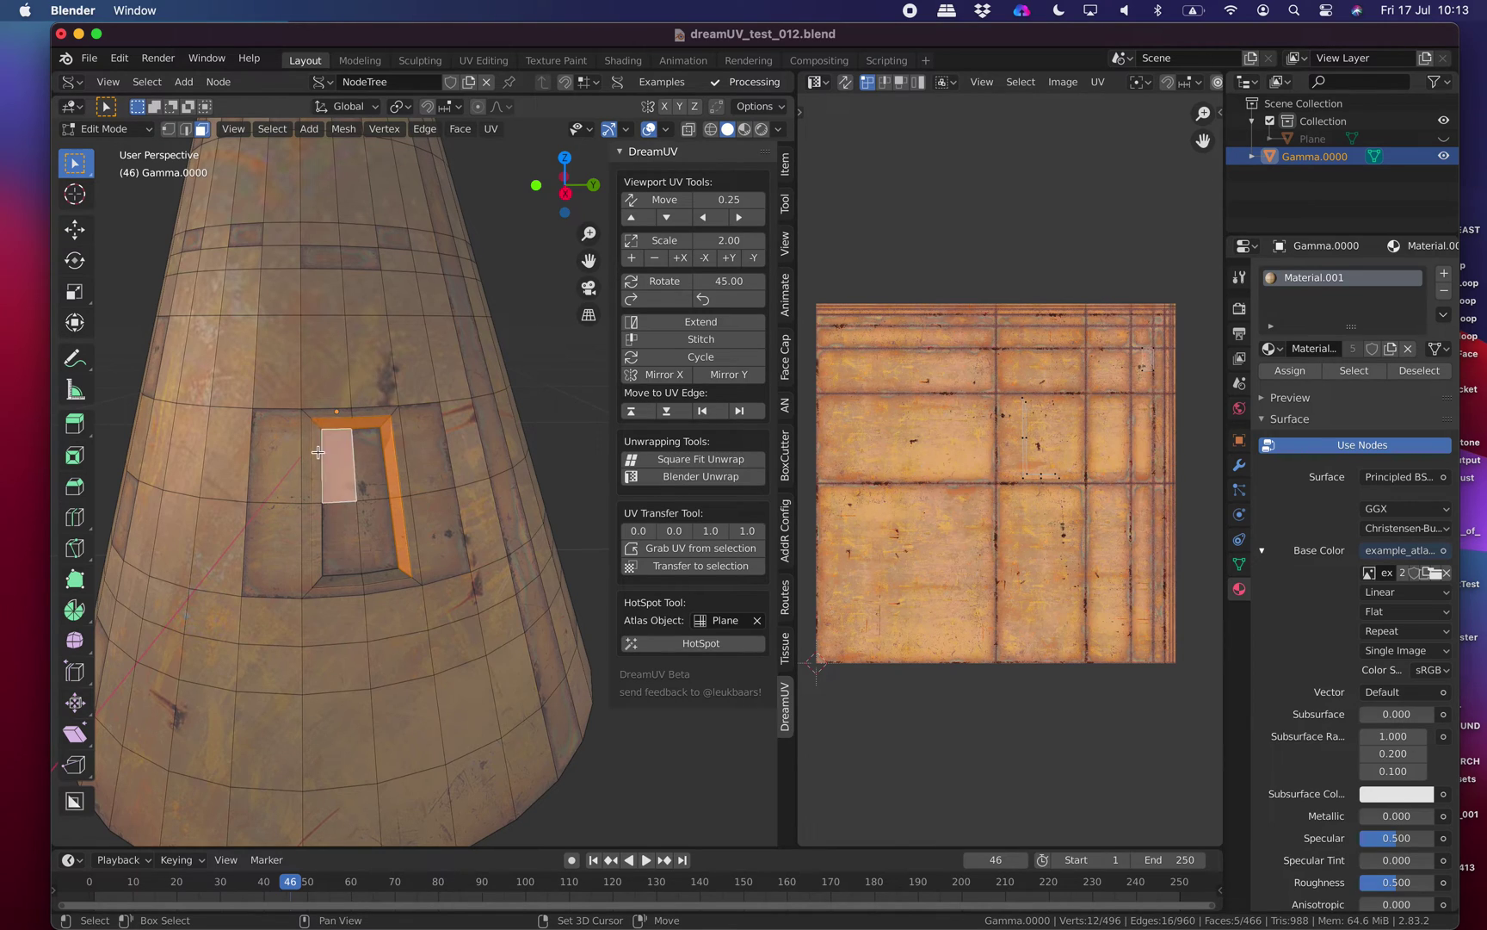
pyautogui.keyDown('shift'); pyautogui.click(319, 537); pyautogui.keyUp('shift')
pyautogui.keyDown('shift'); pyautogui.click(316, 490); pyautogui.keyUp('shift')
pyautogui.keyDown('shift'); pyautogui.click(333, 490); pyautogui.keyUp('shift')
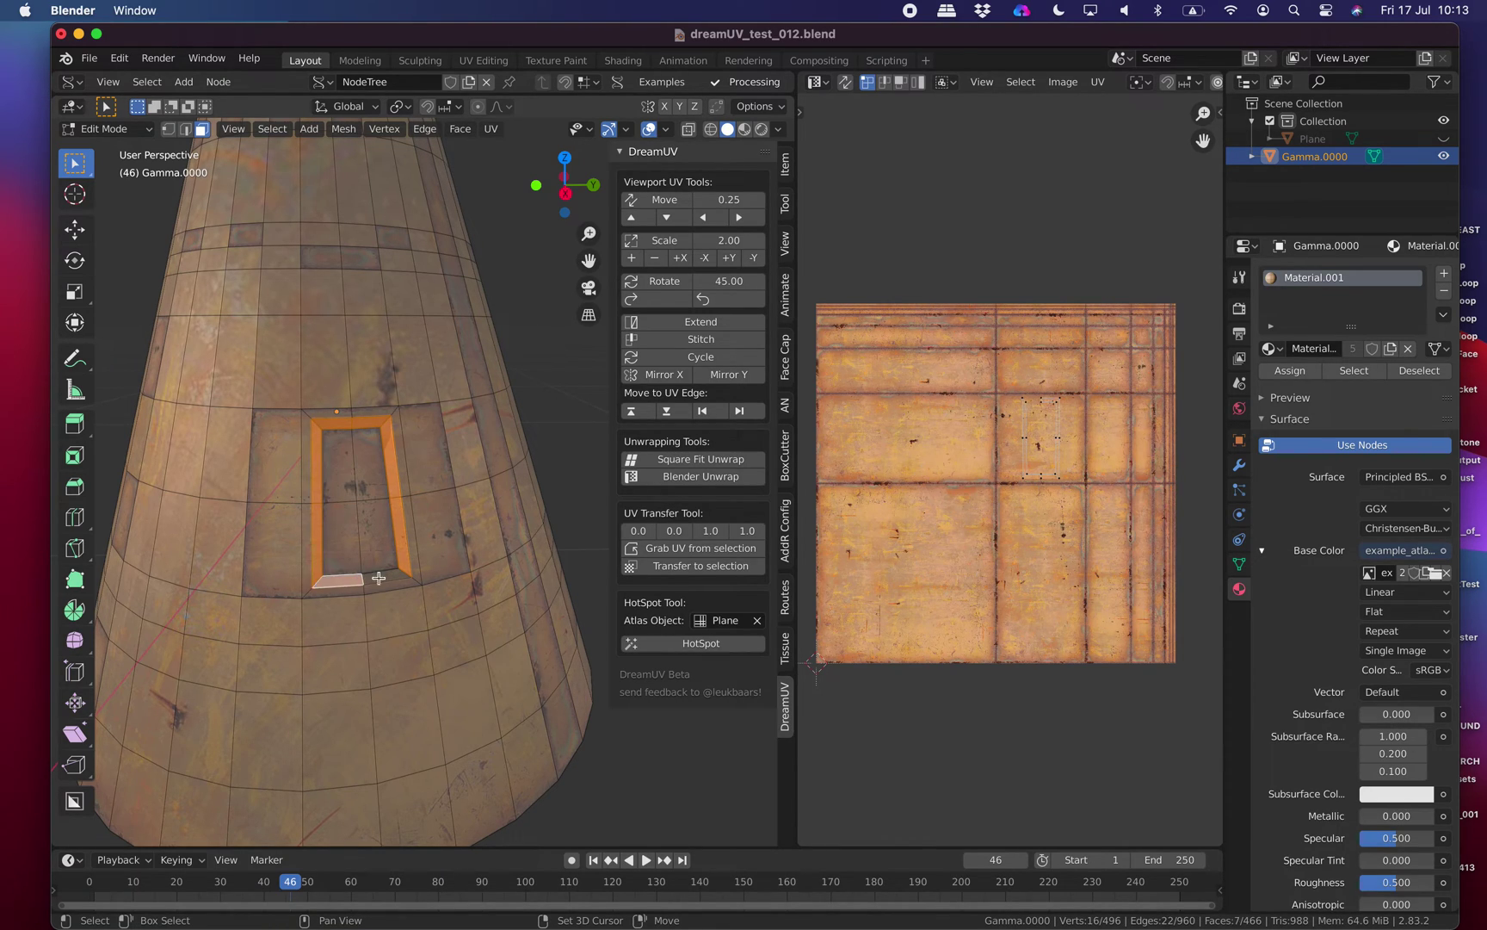
pyautogui.keyDown('shift'); pyautogui.click(332, 422); pyautogui.keyUp('shift')
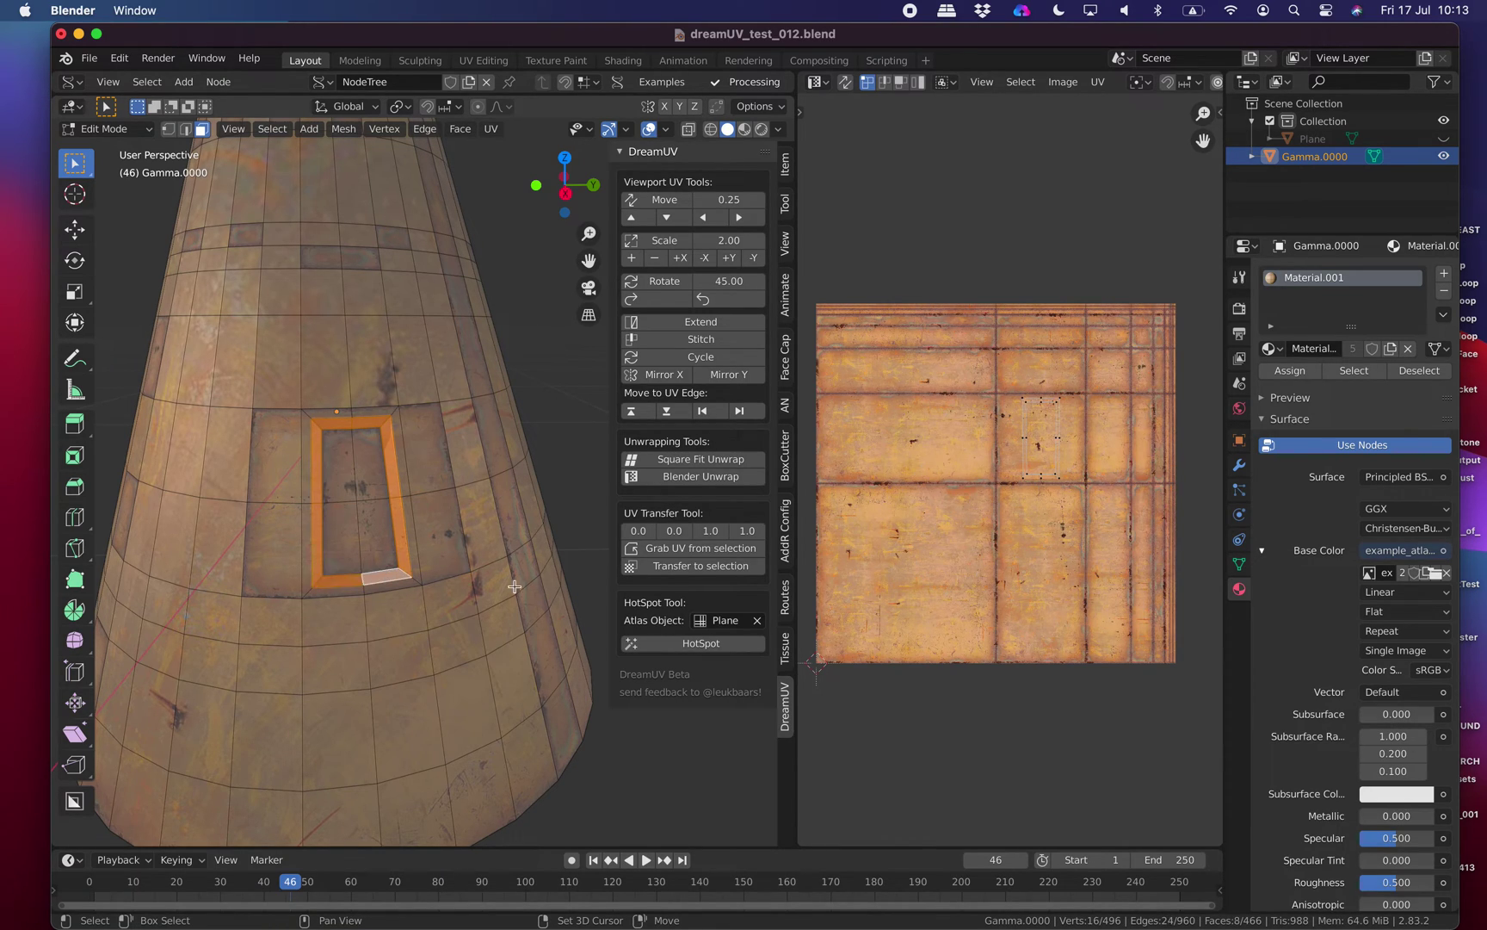
# Select the outer ring of eight border faces framing the recess and apply HotSpot.
pyautogui.click(404, 457)
pyautogui.keyDown('shift'); pyautogui.click(413, 547); pyautogui.keyUp('shift')
pyautogui.keyDown('shift'); pyautogui.click(392, 588); pyautogui.keyUp('shift')
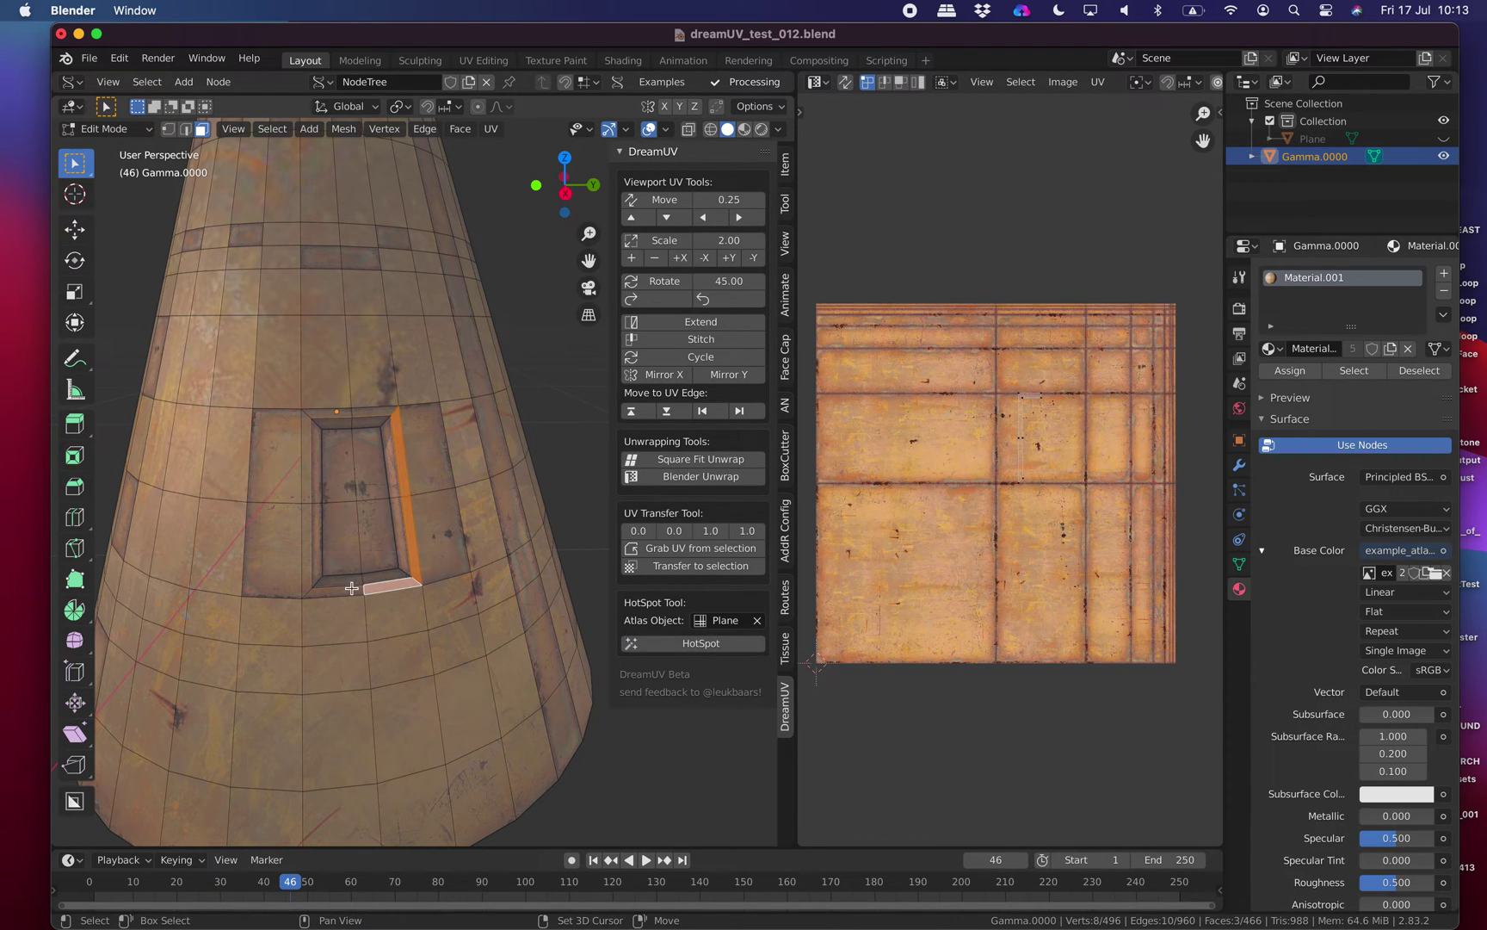
pyautogui.keyDown('shift'); pyautogui.click(340, 592); pyautogui.keyUp('shift')
pyautogui.keyDown('shift'); pyautogui.click(308, 558); pyautogui.keyUp('shift')
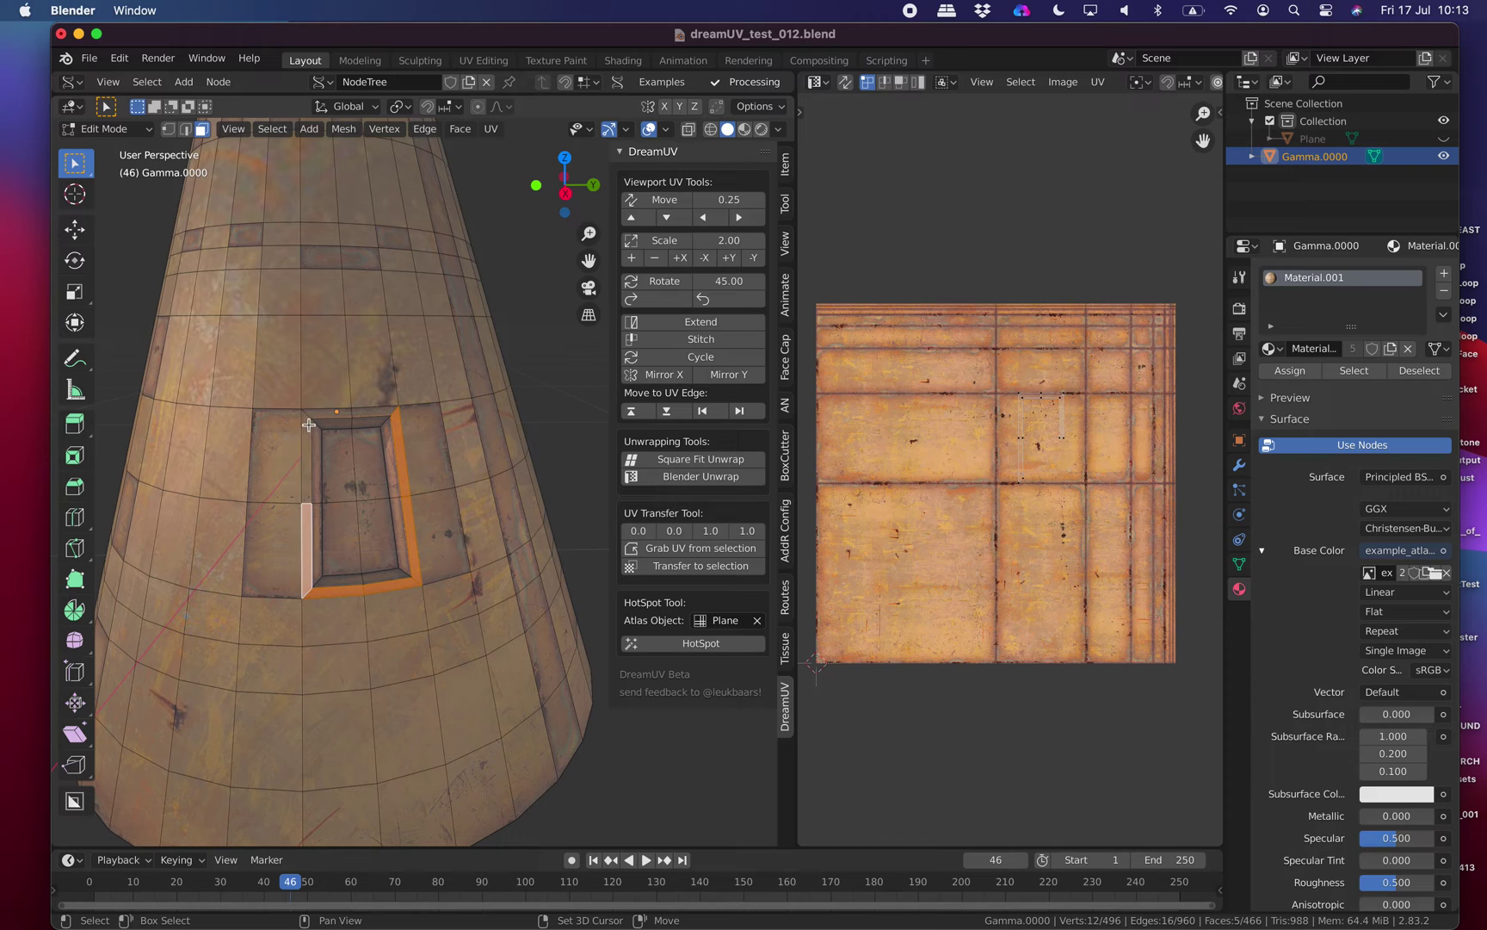
pyautogui.keyDown('shift'); pyautogui.click(308, 424); pyautogui.keyUp('shift')
pyautogui.keyDown('shift'); pyautogui.click(332, 414); pyautogui.keyUp('shift')
pyautogui.keyDown('shift'); pyautogui.click(374, 411); pyautogui.keyUp('shift')
pyautogui.click(671, 643)
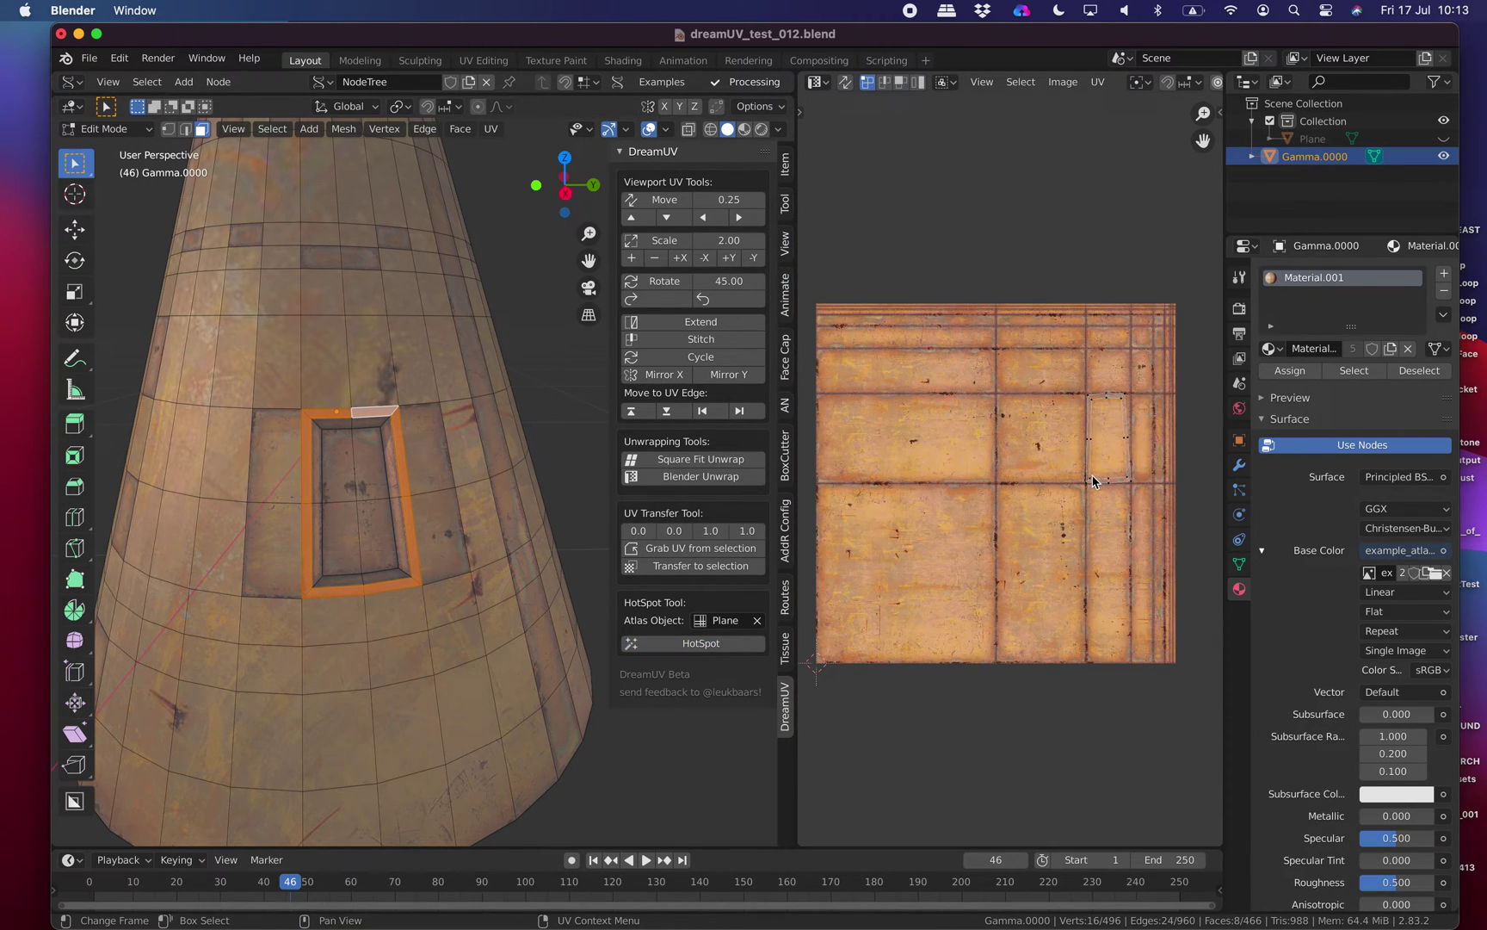
# Select the whole mesh to examine its UV layout over the atlas, and clear the selection.
pyautogui.press('a')
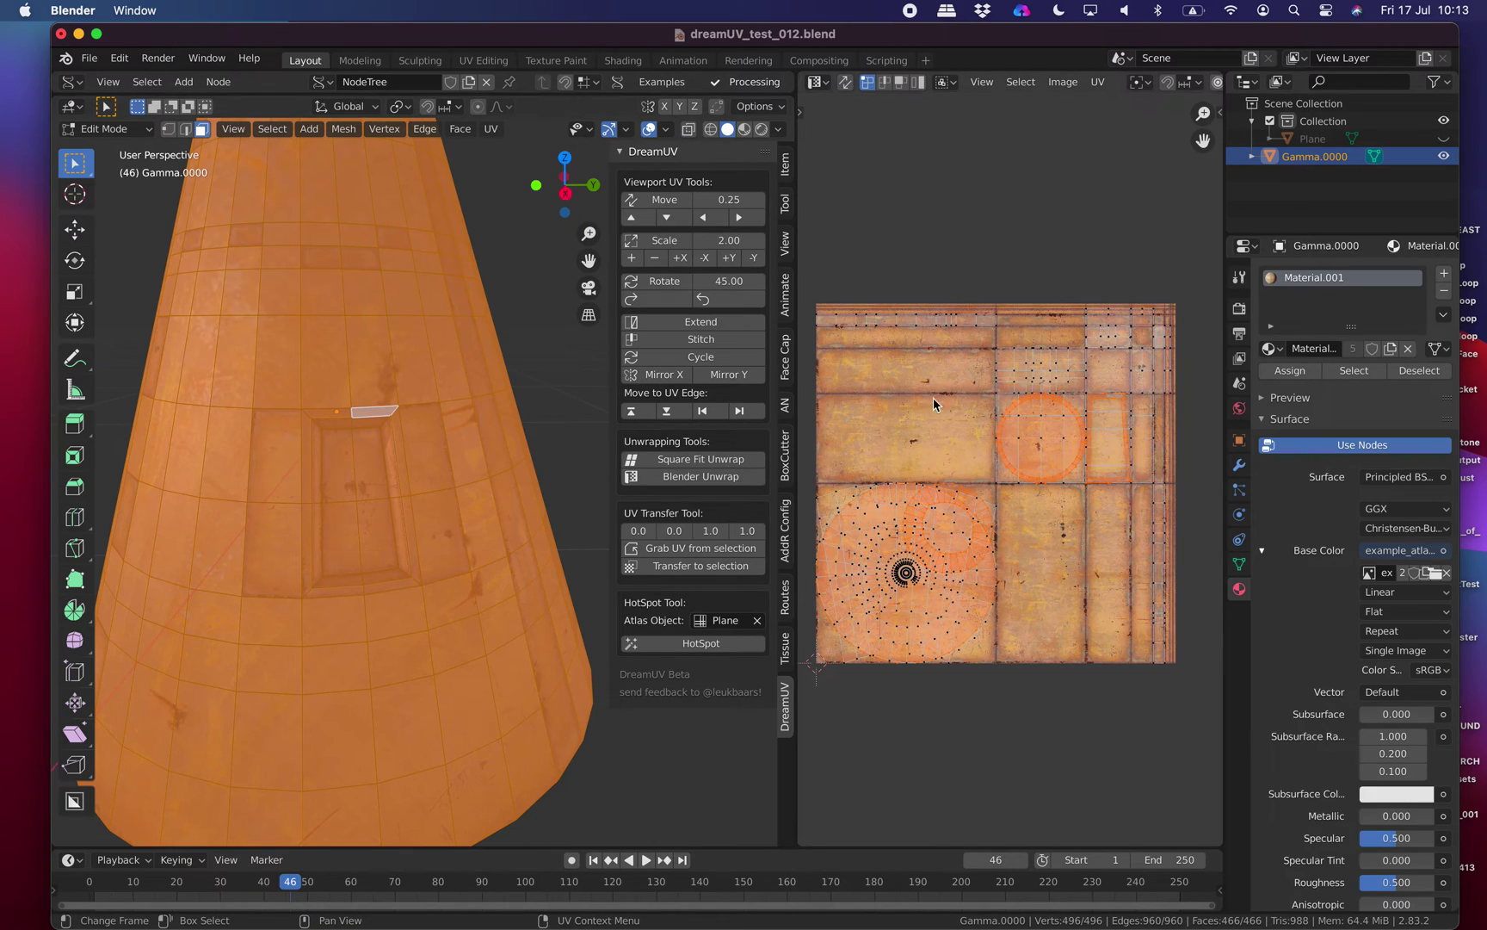
pyautogui.scroll(-1, 1077, 422)
pyautogui.scroll(1, 1011, 433)
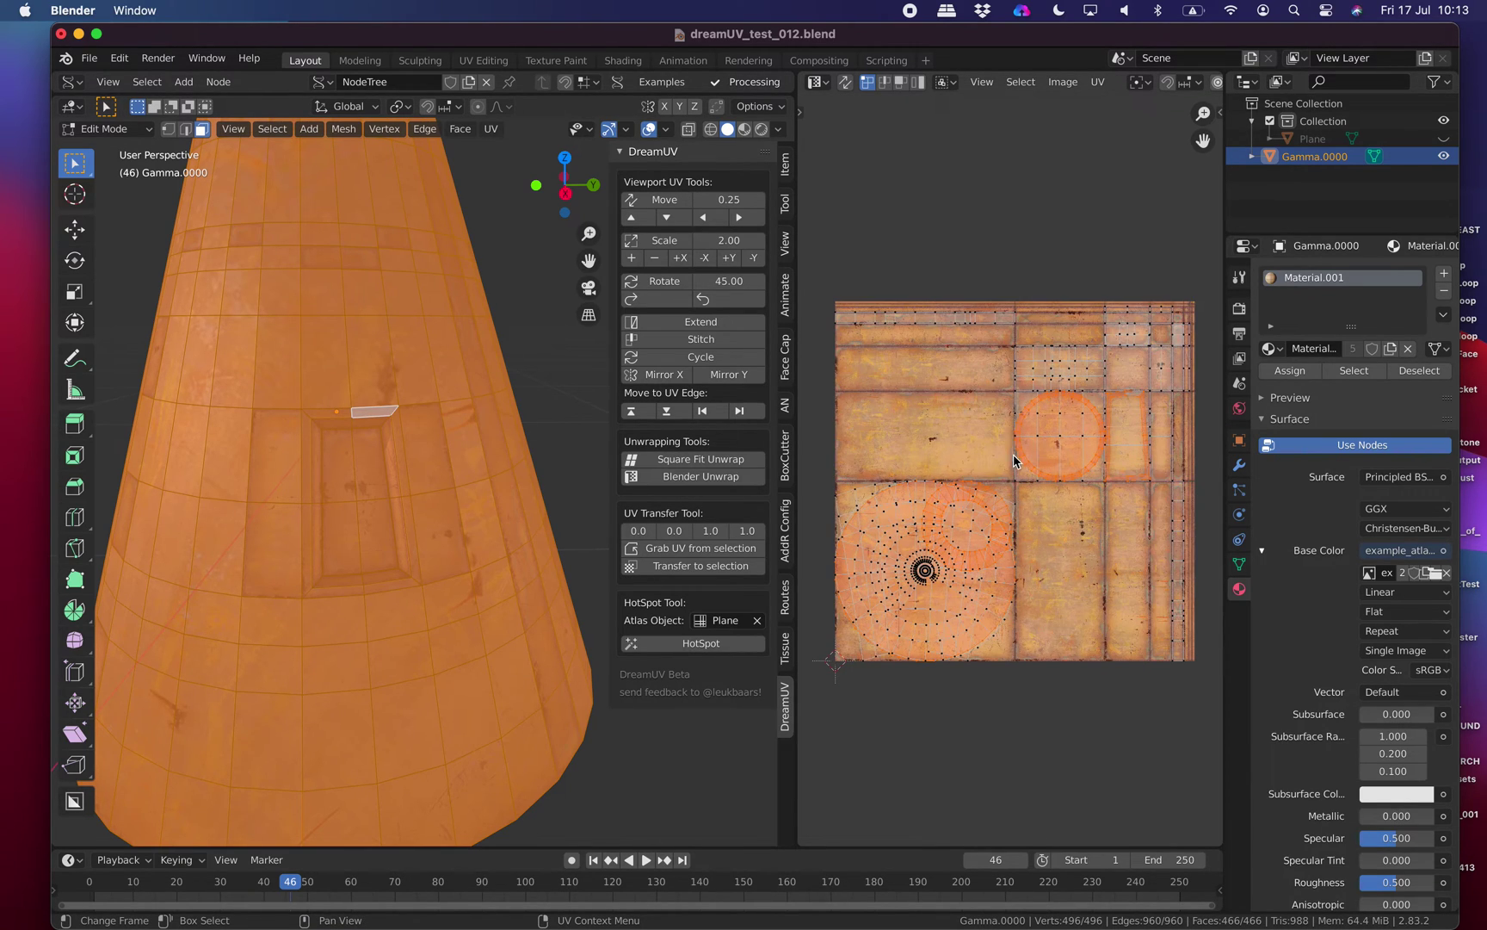
pyautogui.scroll(-1, 1013, 462)
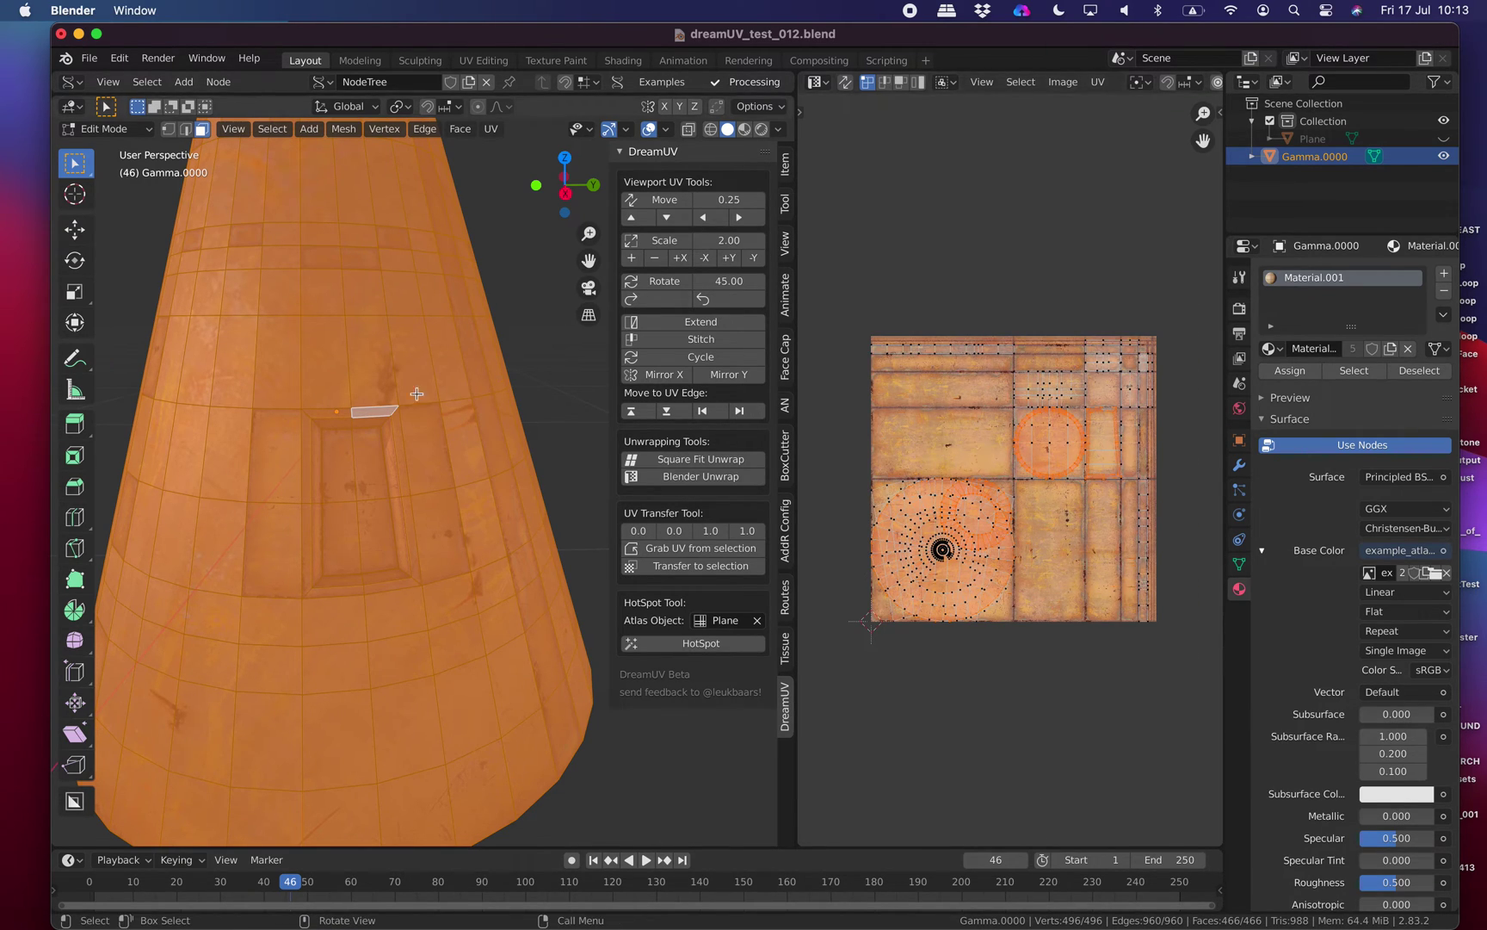
pyautogui.scroll(-2, 405, 397)
pyautogui.hotkey('alt', 'a')
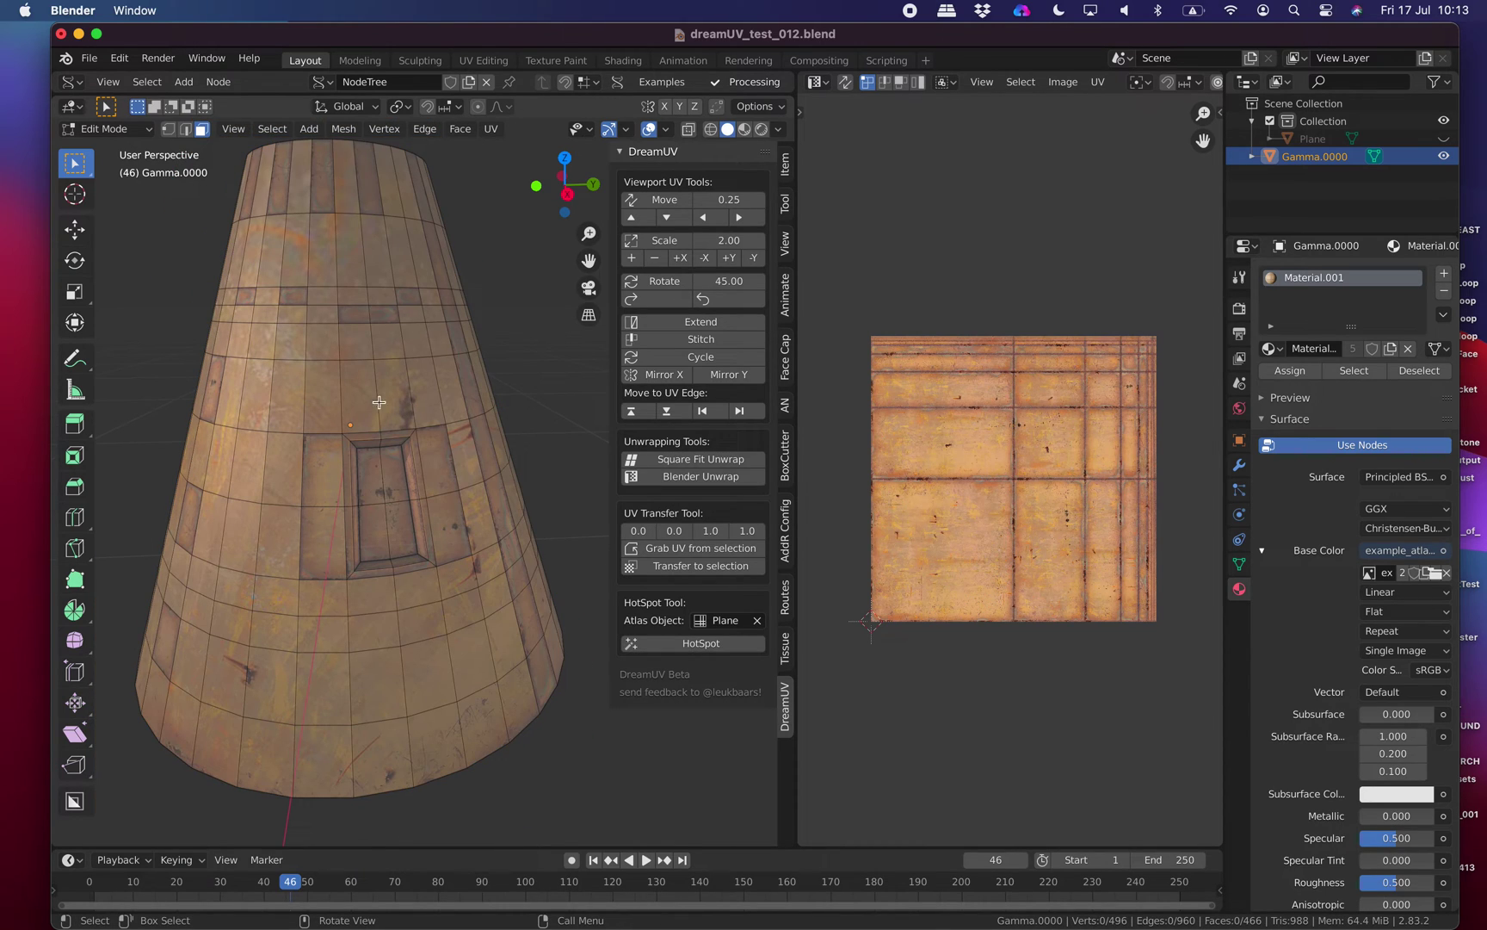
# Return to Object Mode, save the file, and inspect the cylinder with its recessed panel.
pyautogui.click(102, 128)
pyautogui.click(95, 147)
pyautogui.scroll(-3, 361, 345)
pyautogui.hotkey('ctrl', 's')
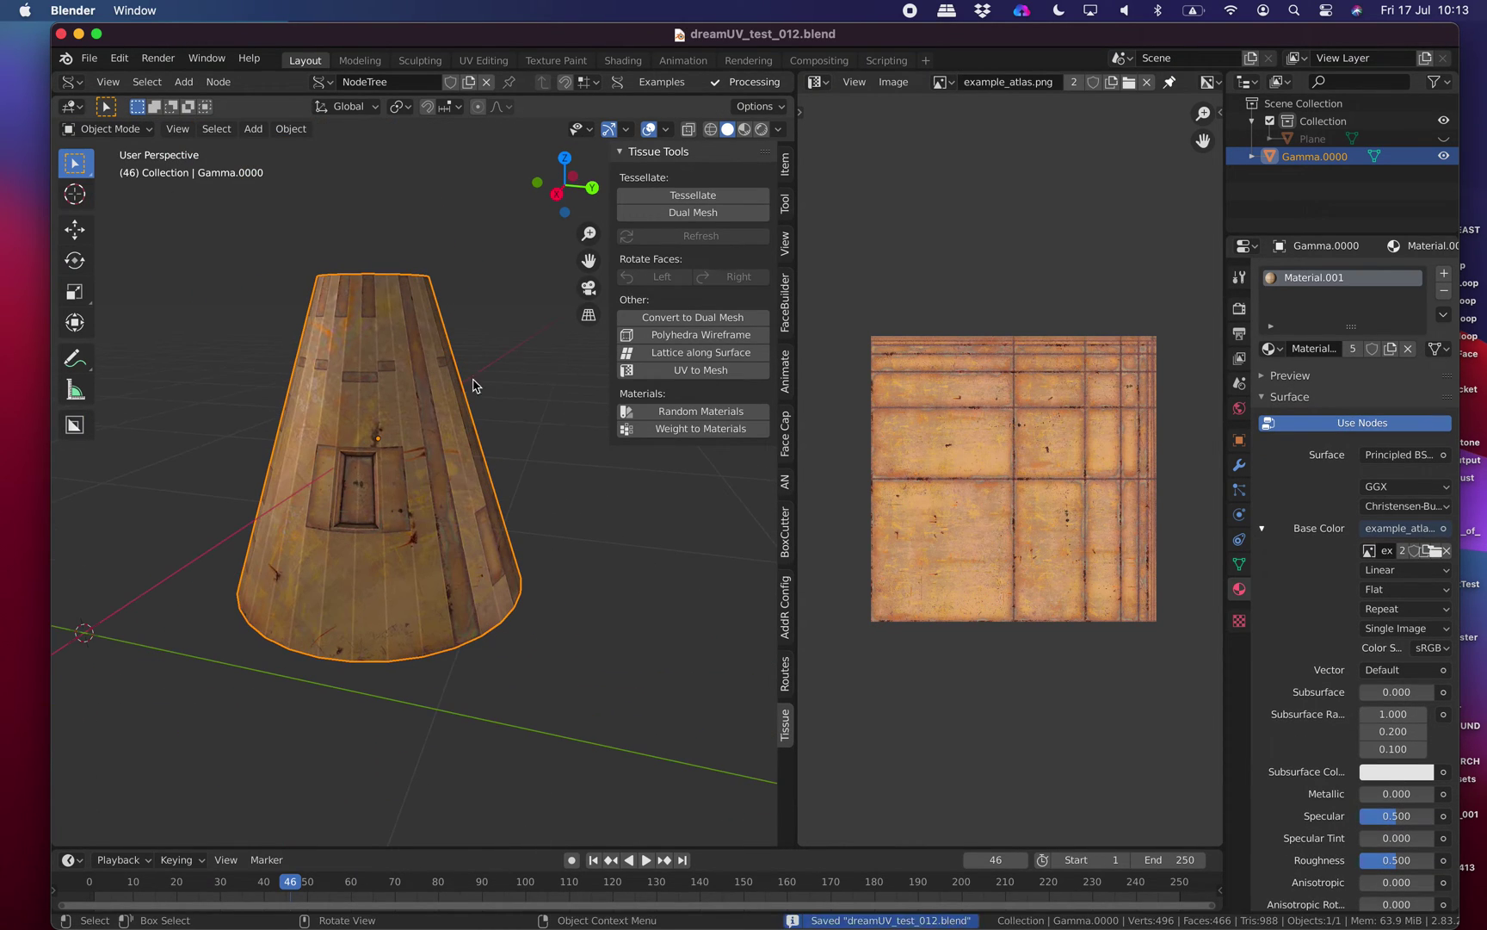
pyautogui.moveTo(473, 385); pyautogui.dragTo(538, 379, button='middle')
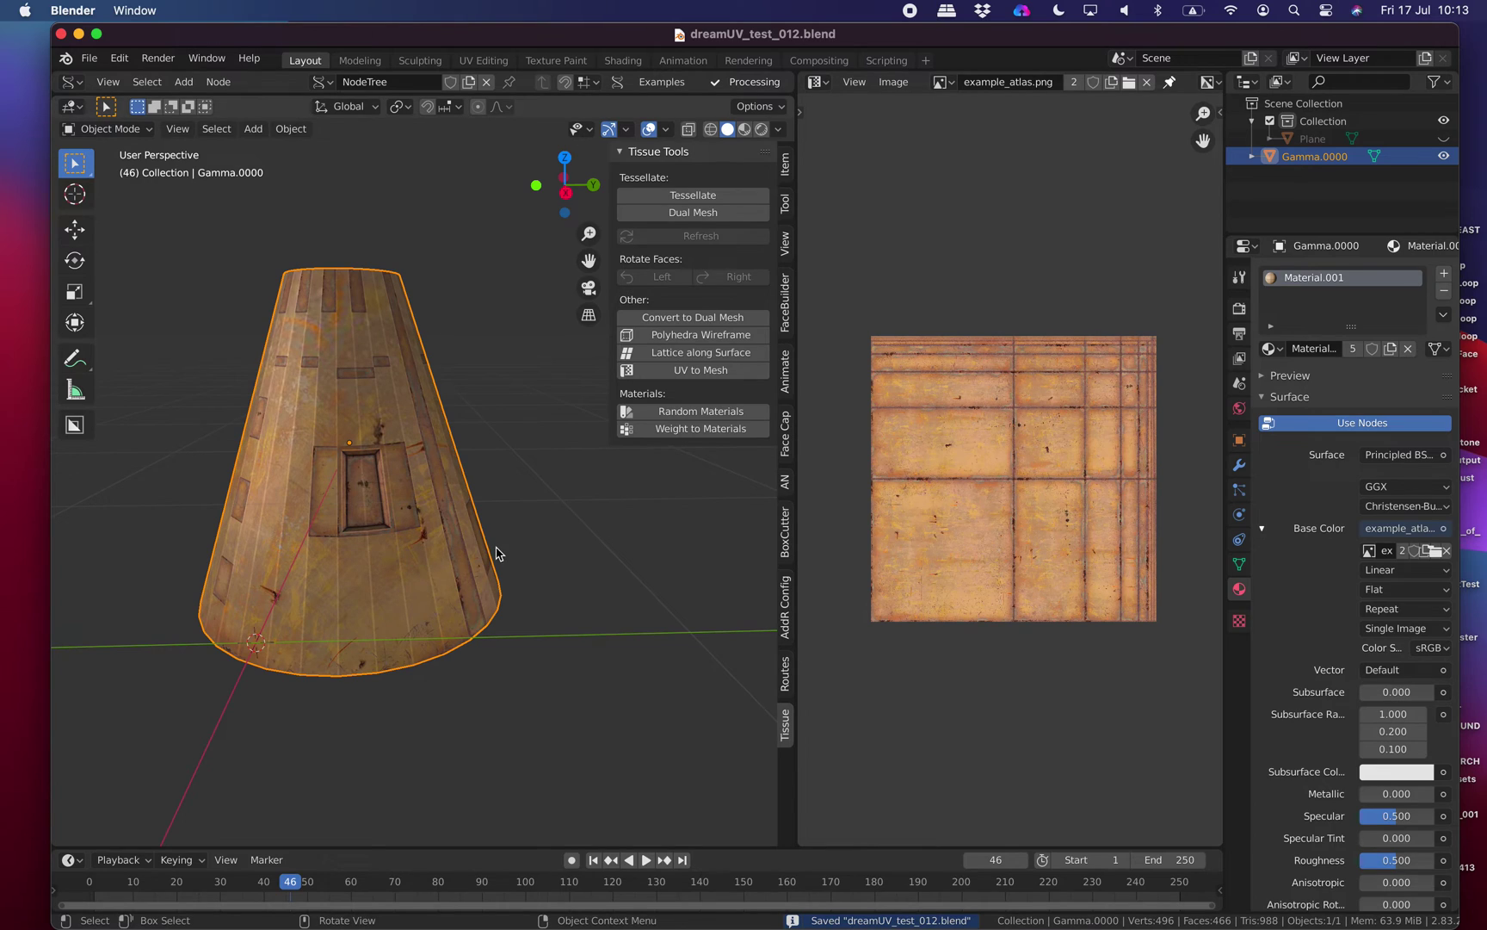
pyautogui.moveTo(491, 554); pyautogui.dragTo(460, 511, button='middle')
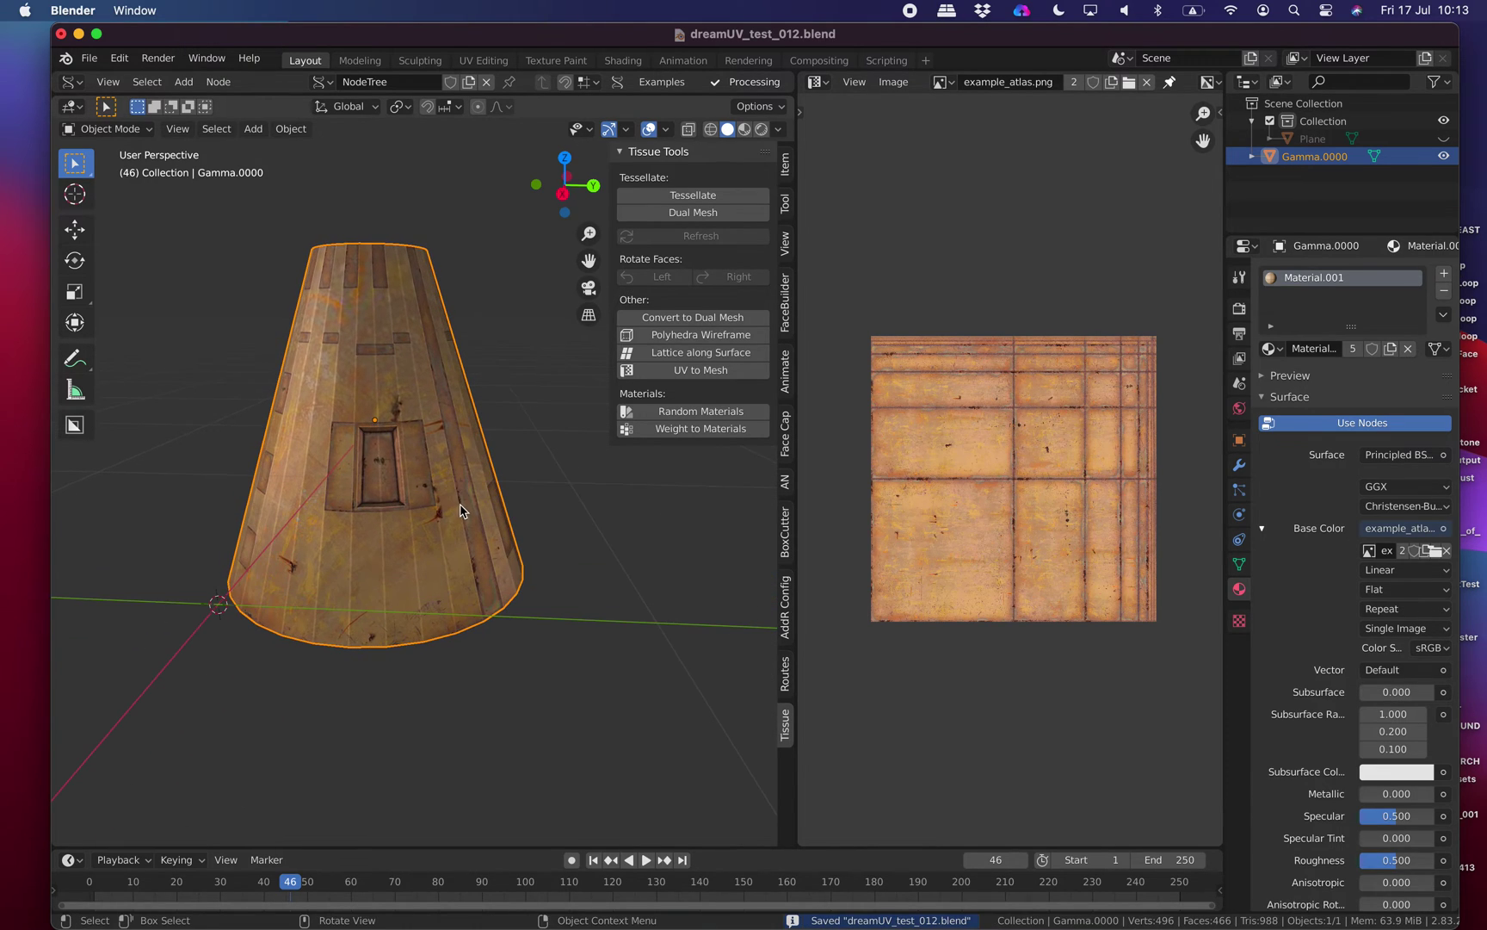
pyautogui.moveTo(719, 478); pyautogui.dragTo(429, 508, button='middle')
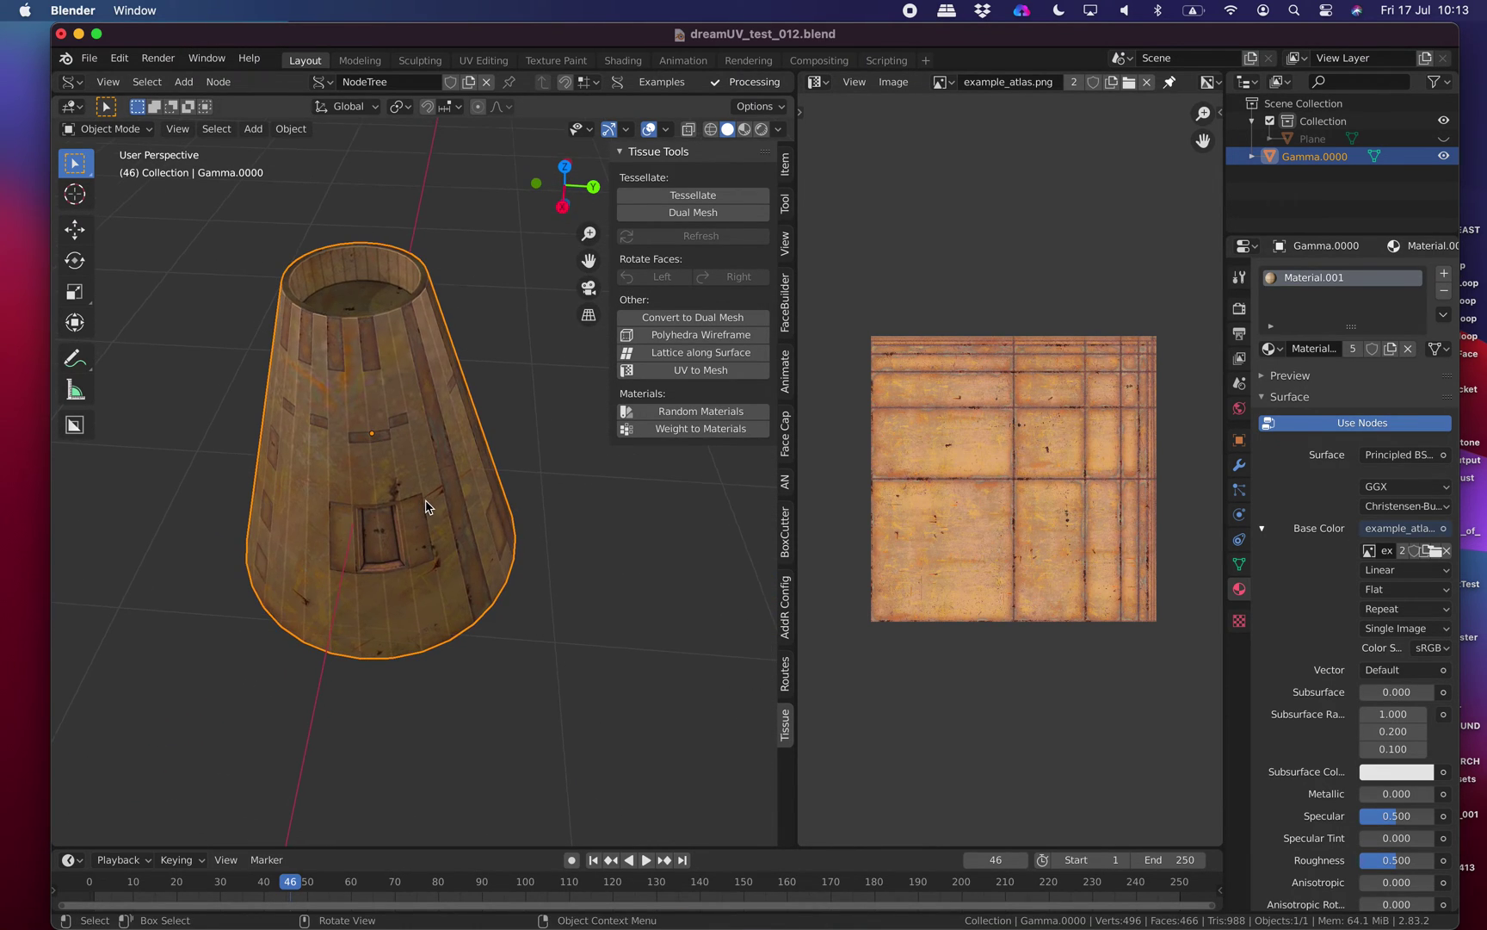
pyautogui.moveTo(559, 515); pyautogui.dragTo(561, 459, button='middle')
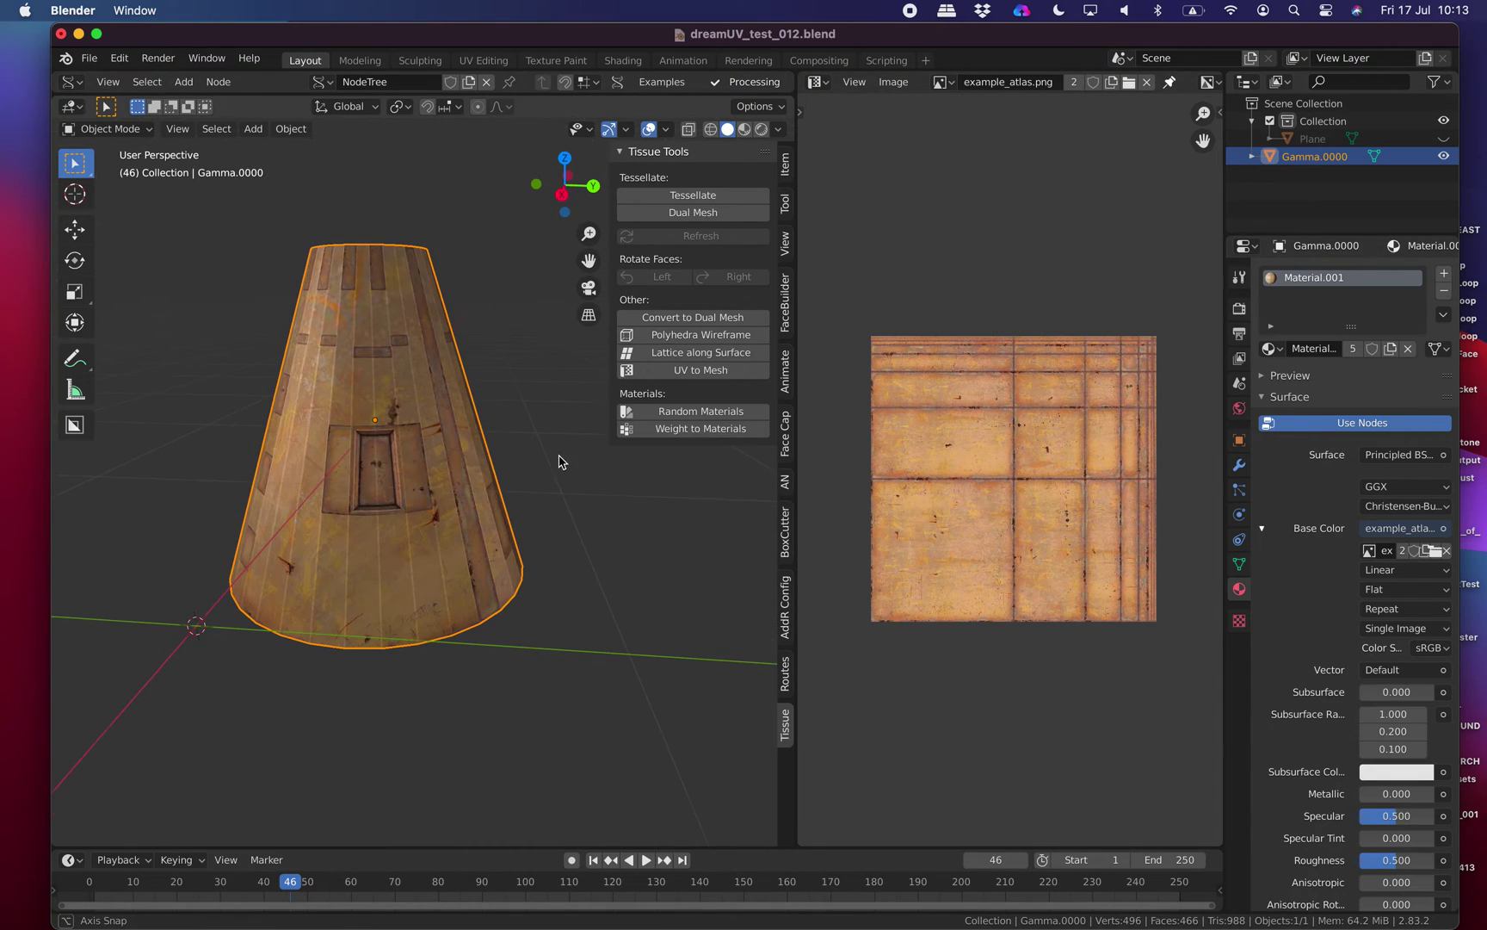
# Add a Displace modifier to the cylinder with a new image texture that uses example_atlas.png.
pyautogui.click(1239, 466)
pyautogui.click(1316, 277)
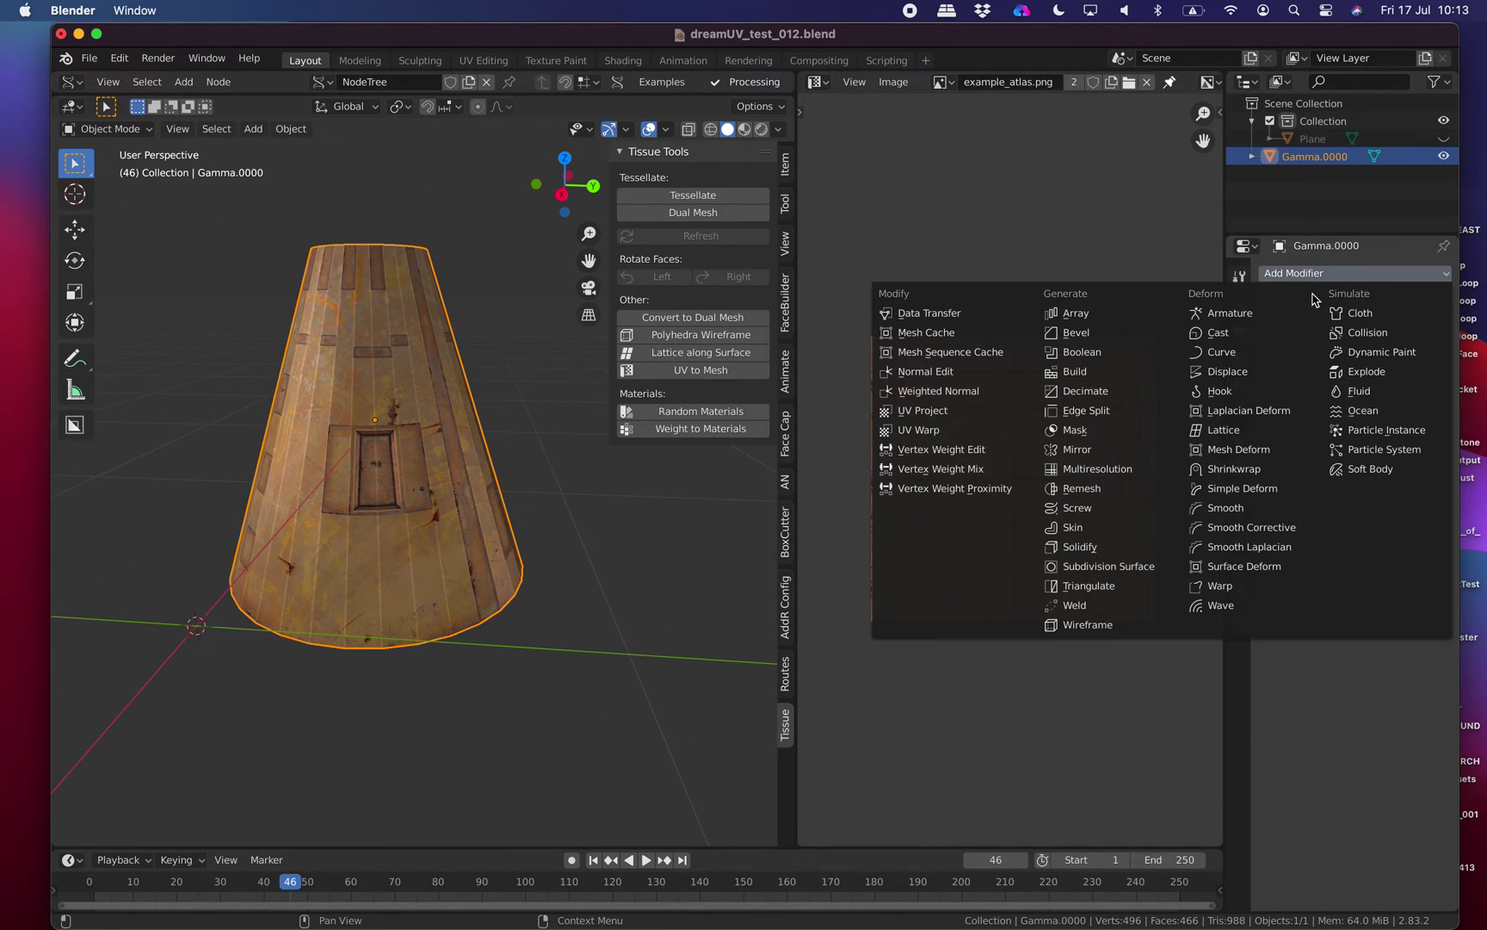
pyautogui.click(1271, 373)
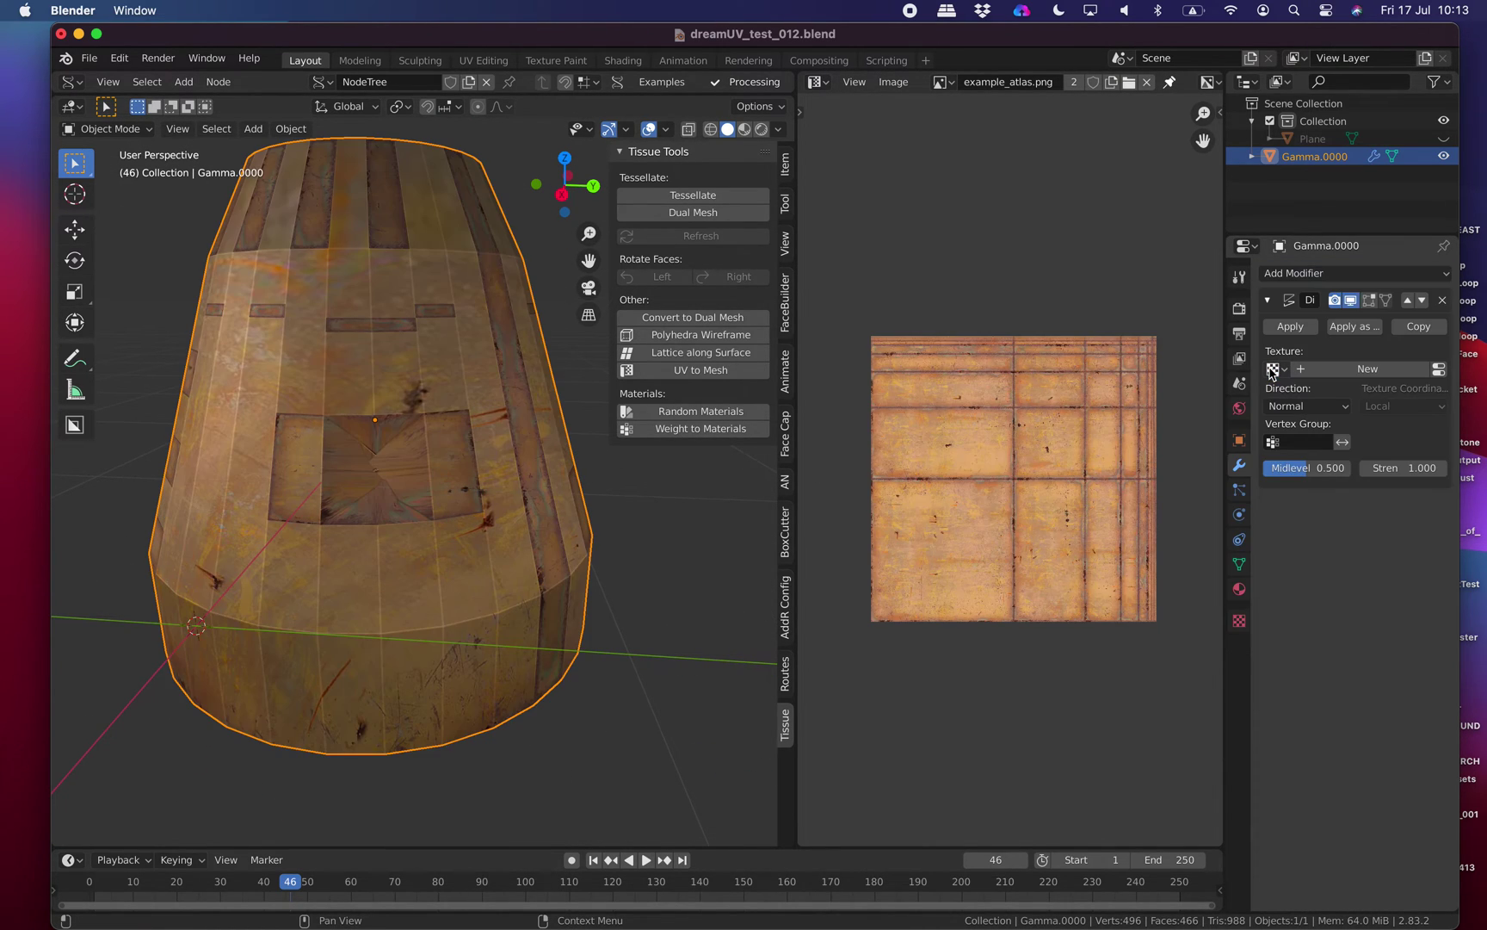
pyautogui.click(1363, 370)
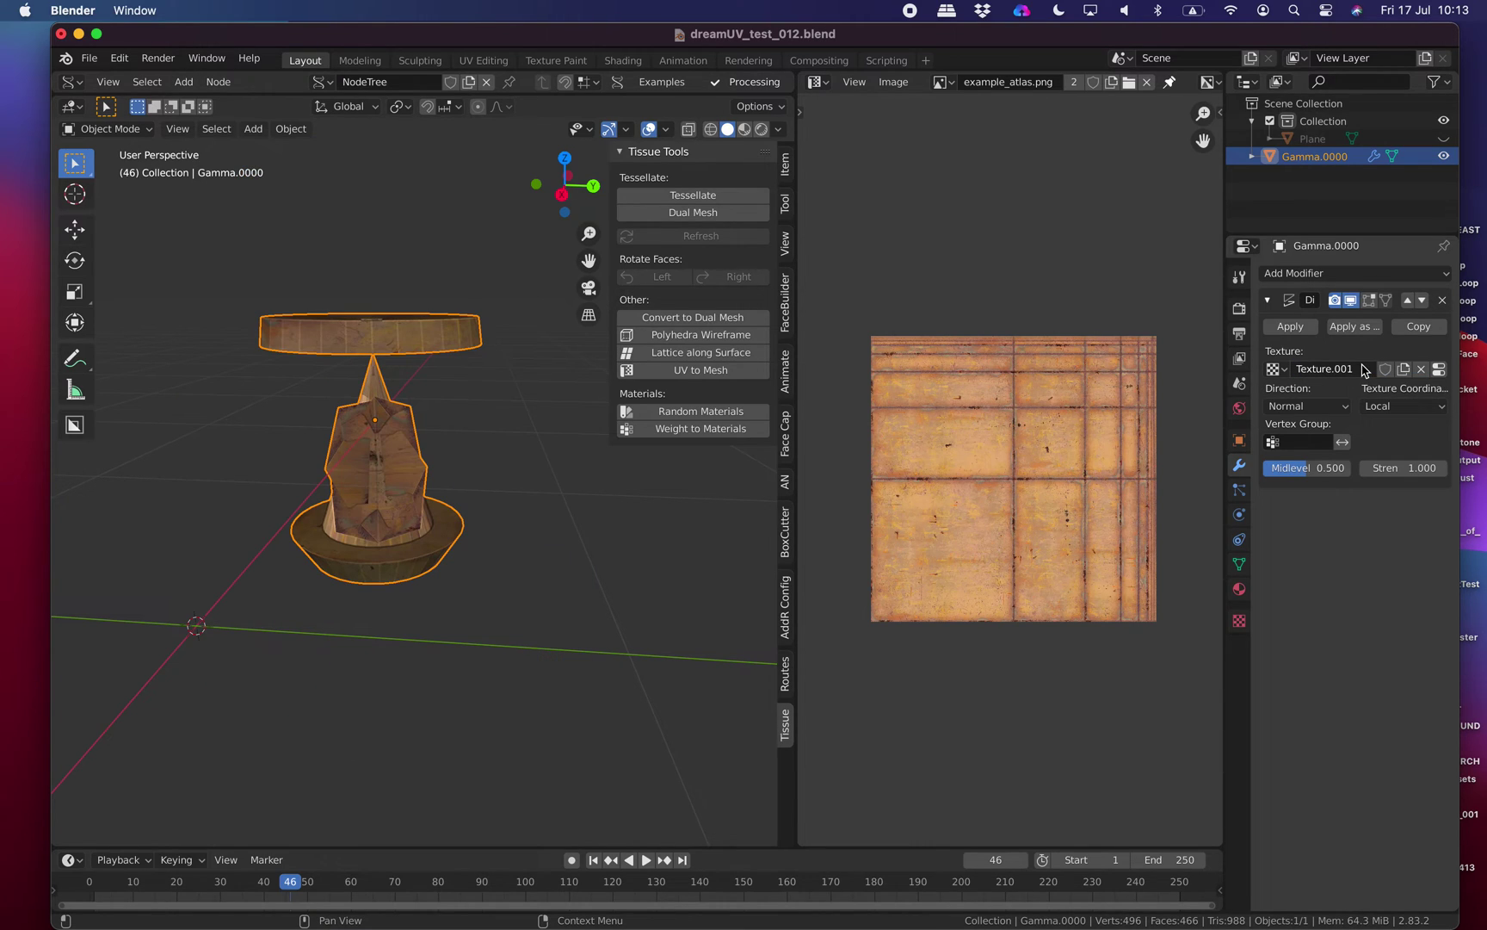
pyautogui.click(1439, 370)
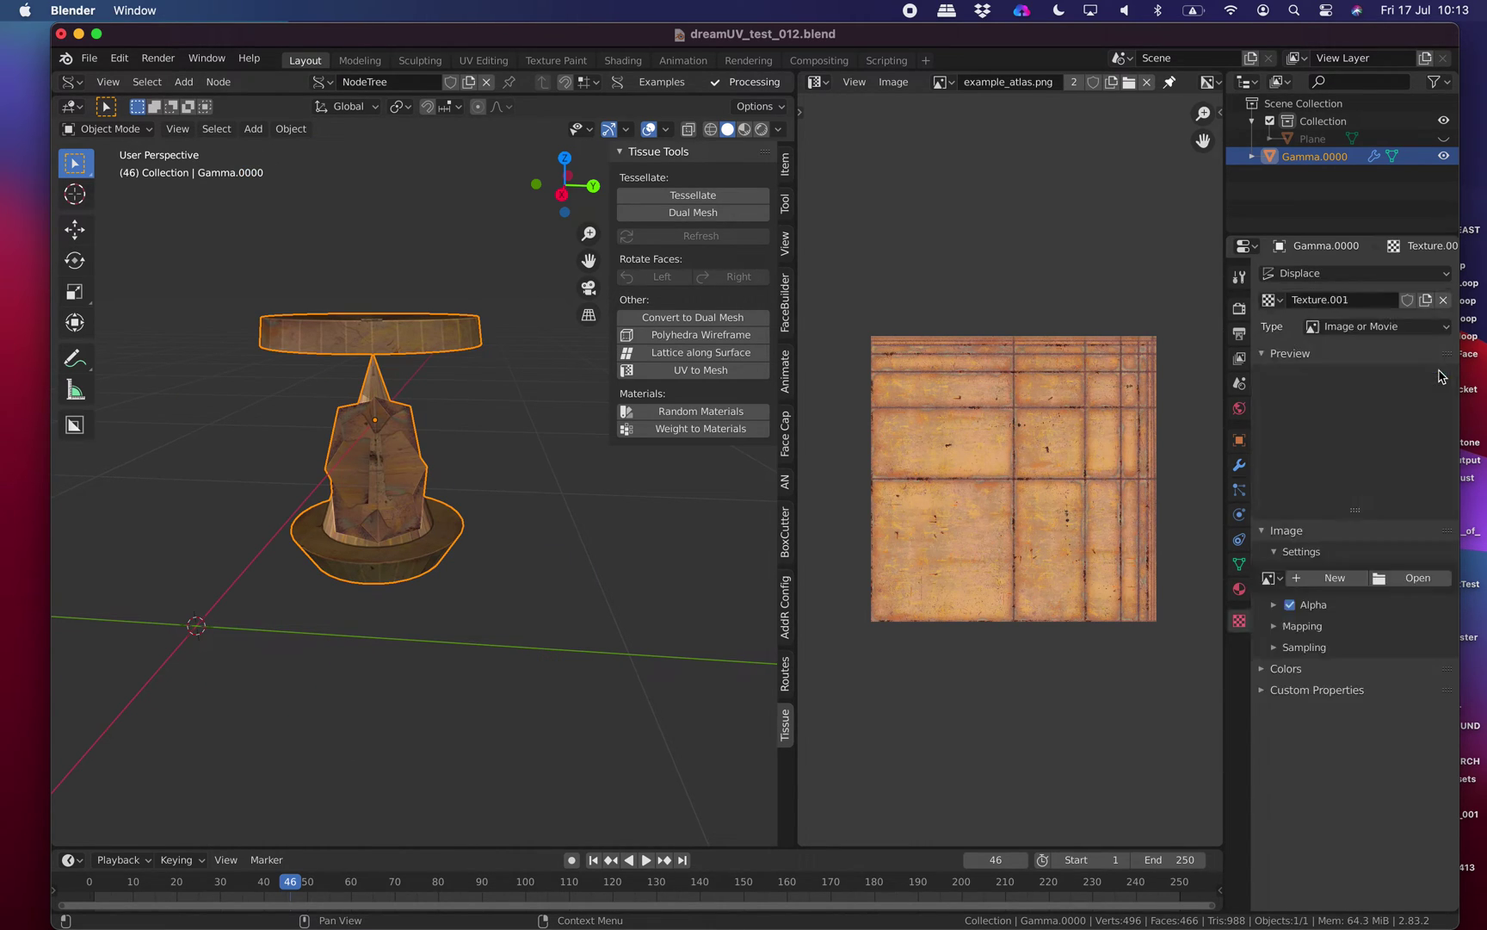
pyautogui.click(1271, 577)
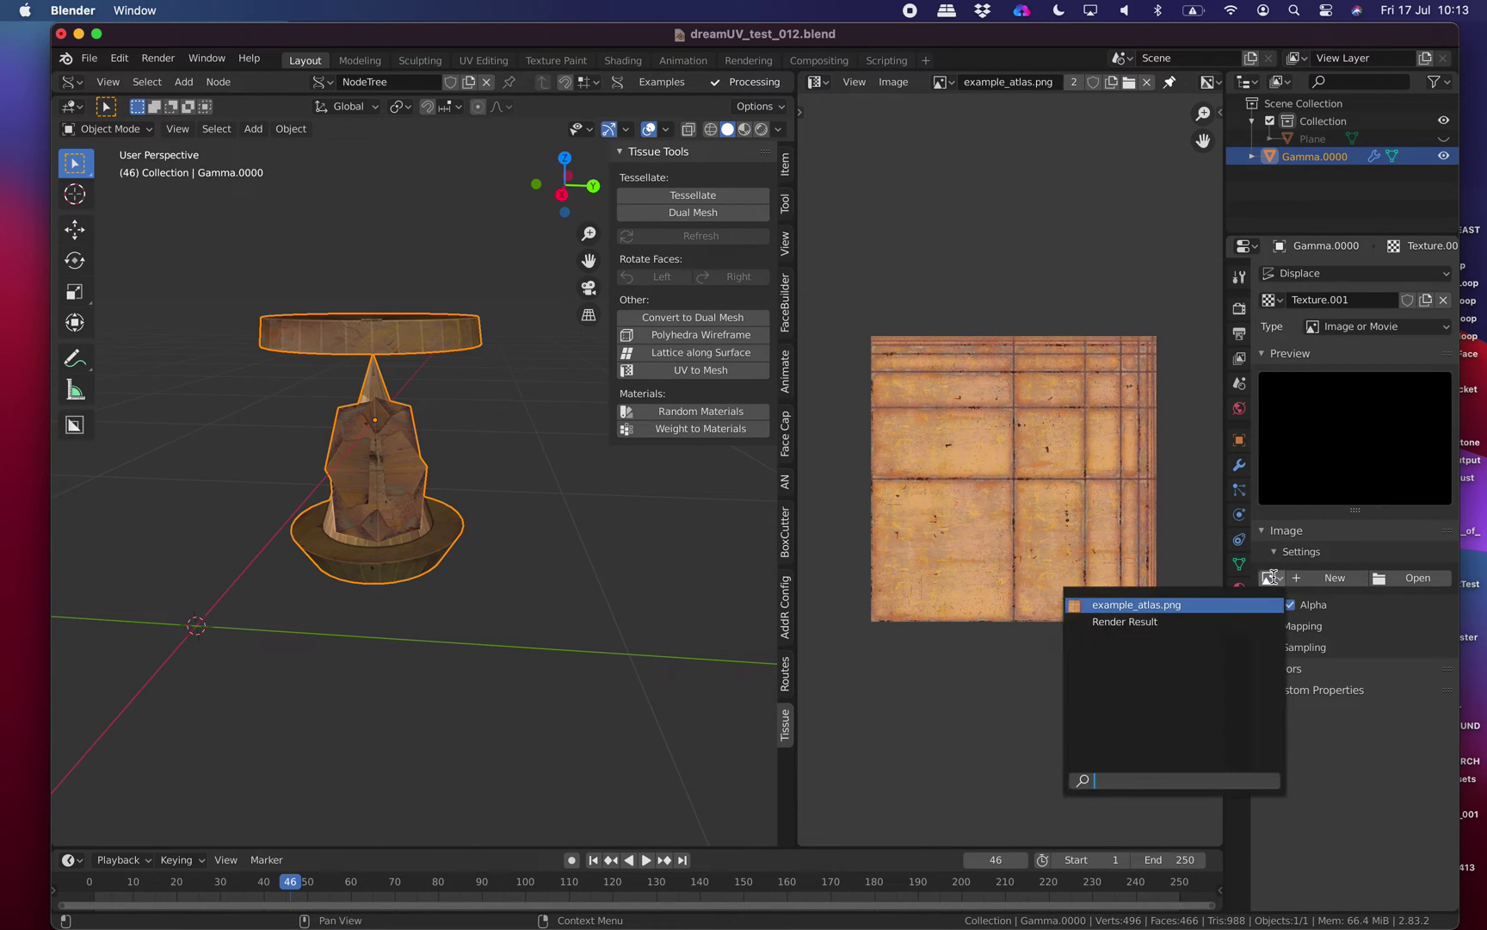
pyautogui.click(1141, 604)
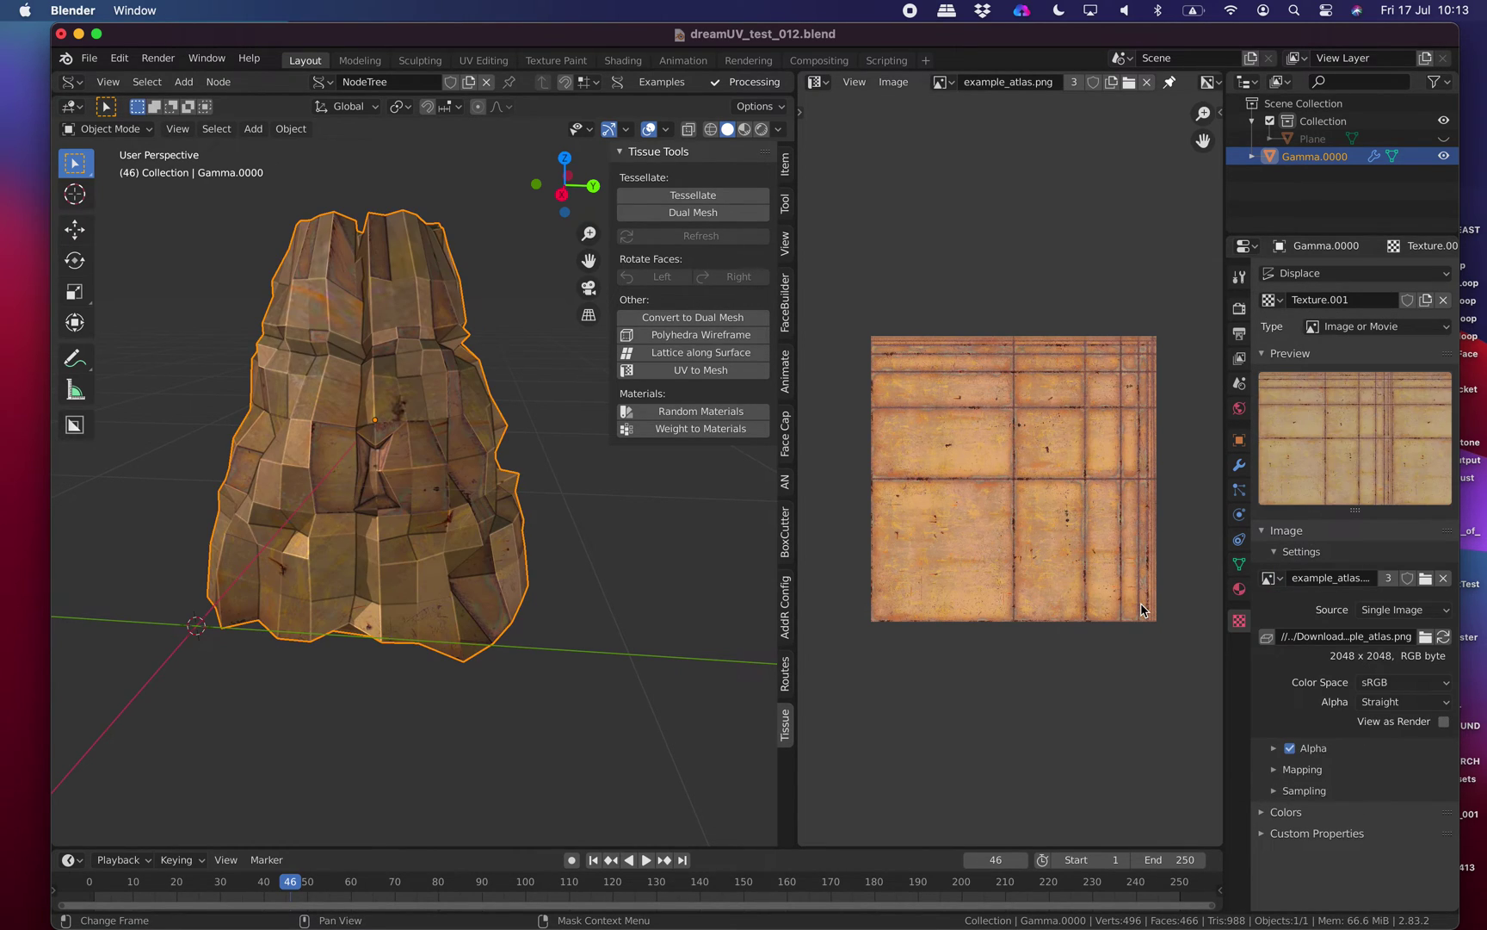
# Add a Subdivision Surface modifier to the cylinder and place it above the Displace modifier.
pyautogui.click(1239, 465)
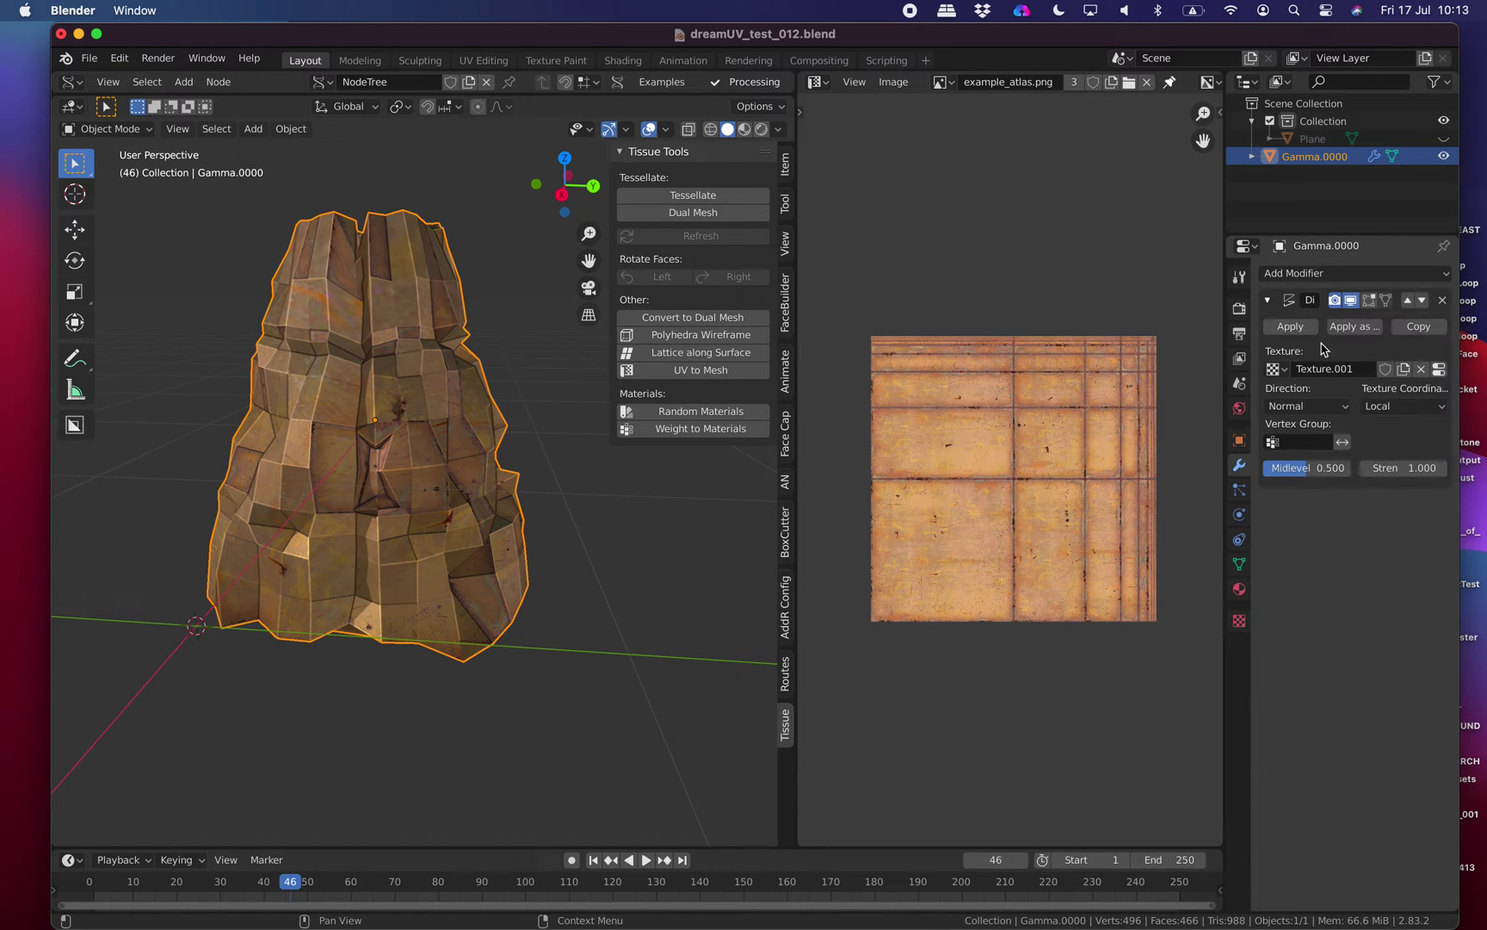
pyautogui.click(1334, 274)
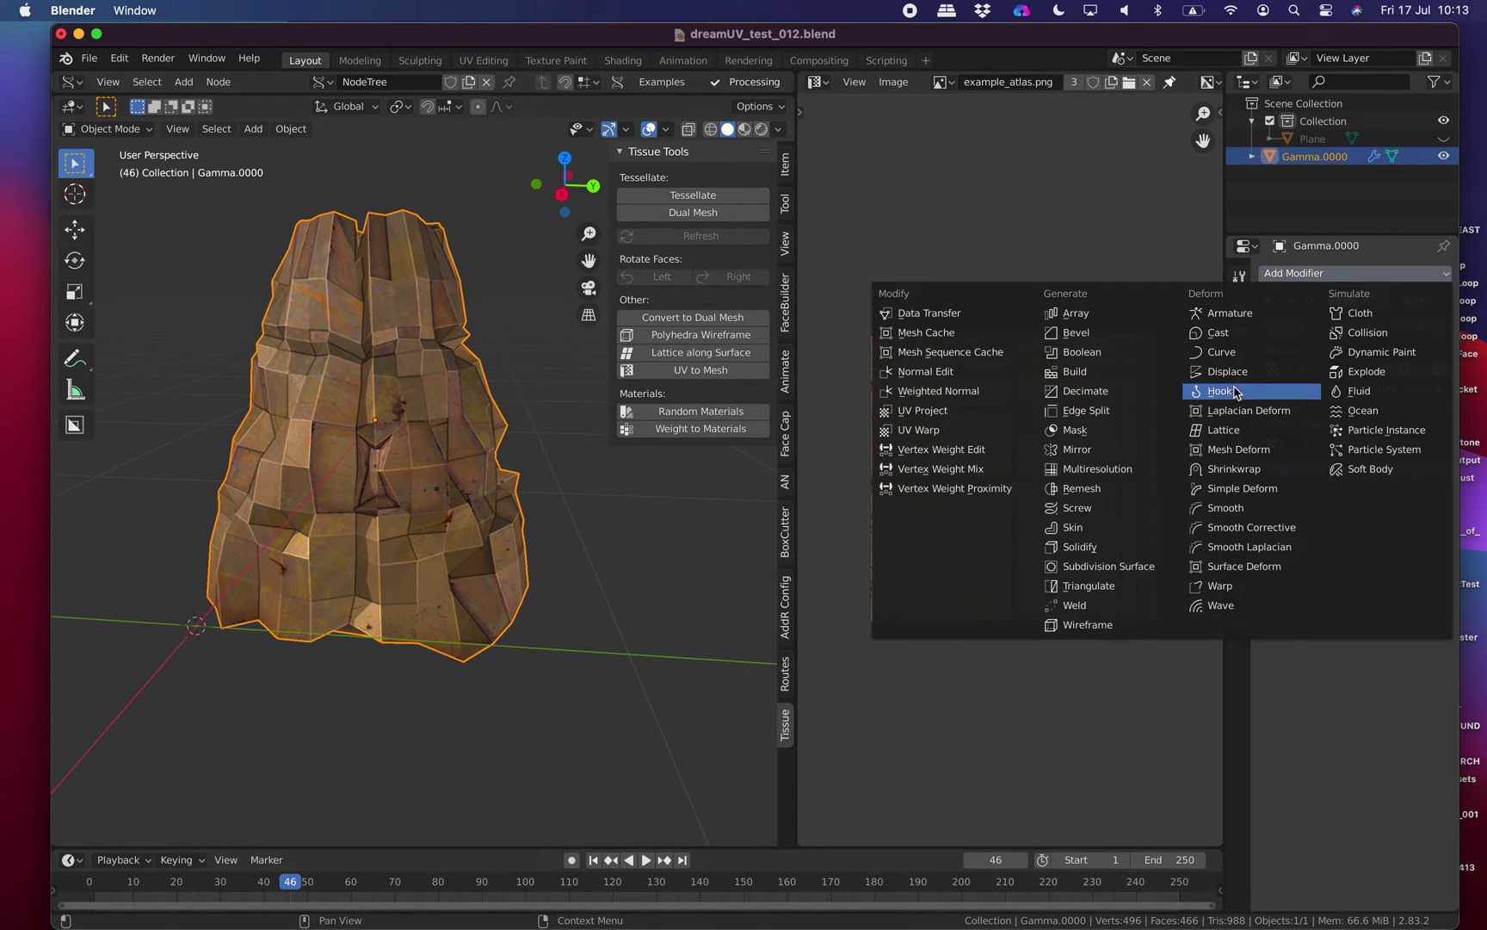
pyautogui.click(1113, 565)
pyautogui.moveTo(1225, 284); pyautogui.dragTo(1074, 284)
pyautogui.click(1393, 505)
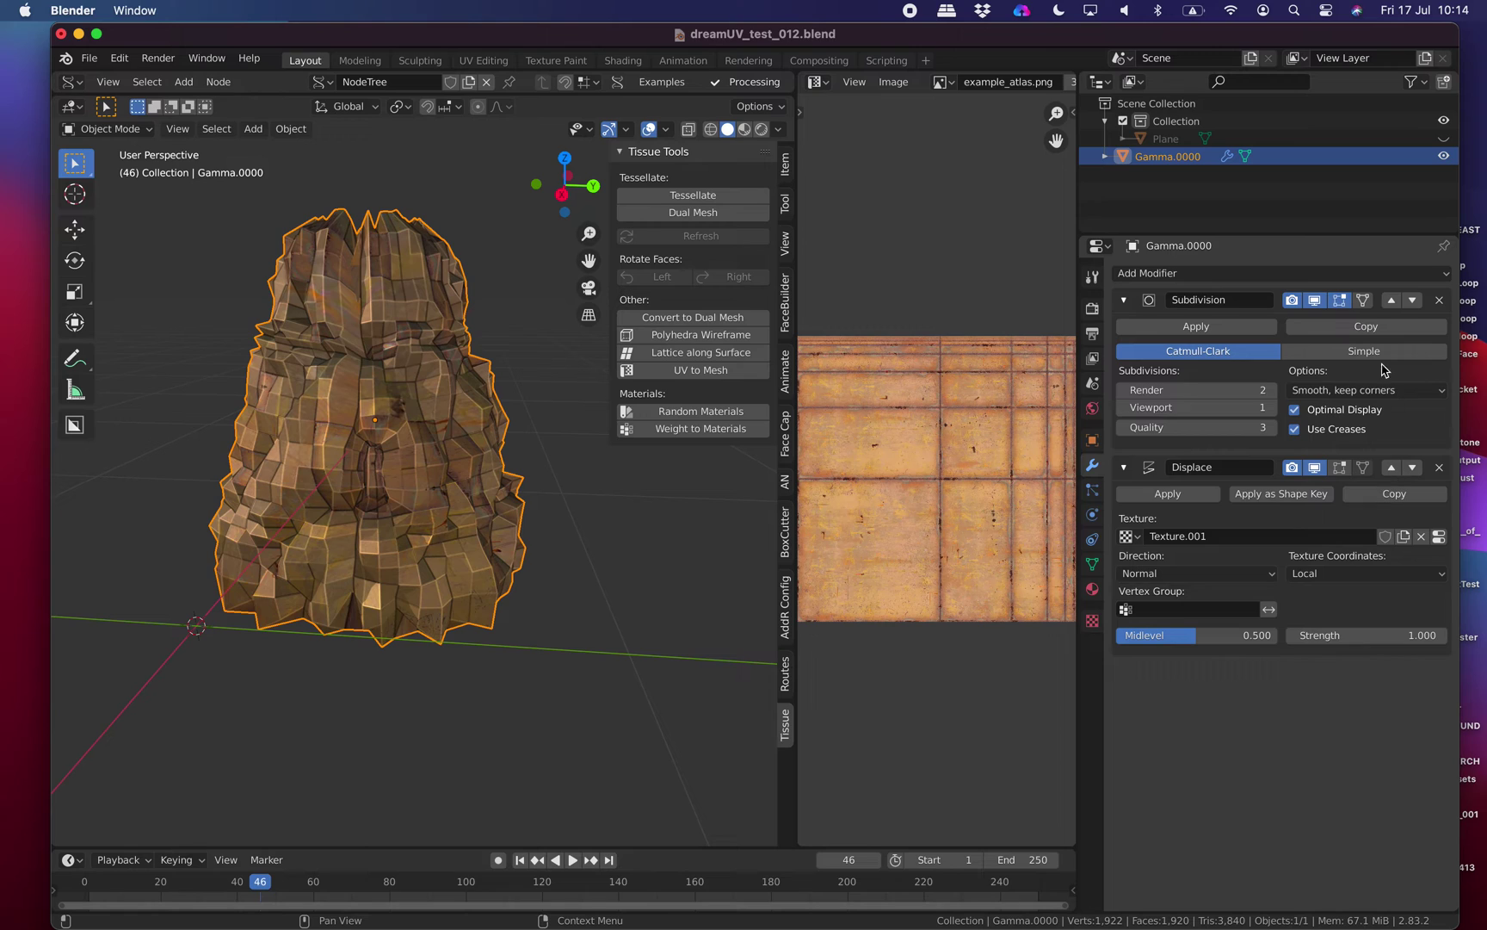
# Set the Displace strength to 0.060 and switch the subdivision to Simple with 2 viewport levels.
pyautogui.moveTo(1361, 634); pyautogui.dragTo(1291, 635)
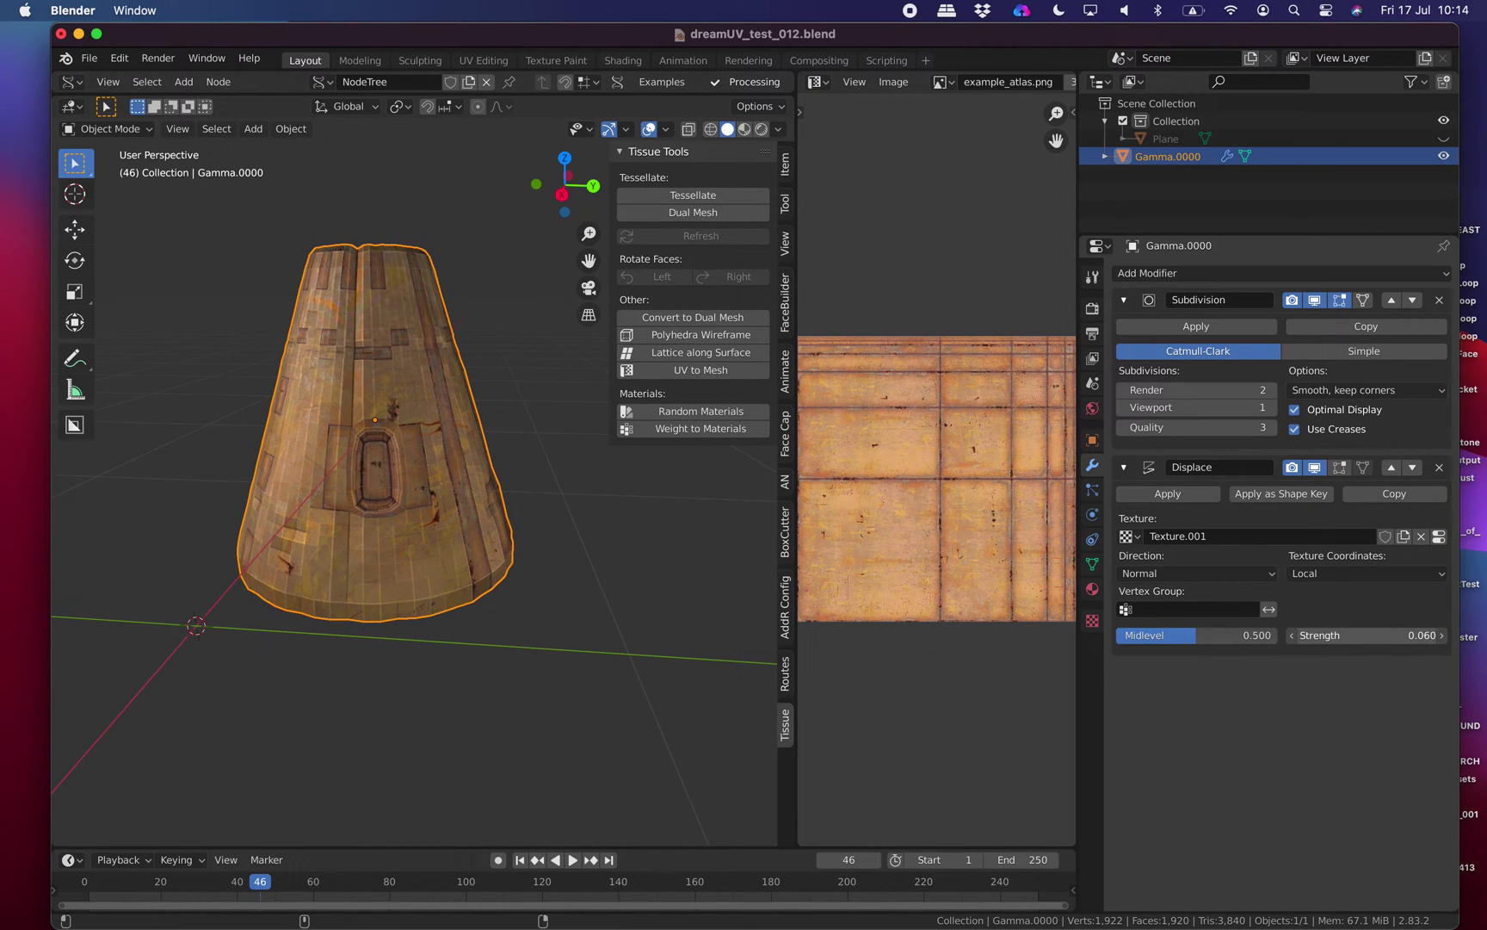
pyautogui.click(1336, 354)
pyautogui.click(1274, 408)
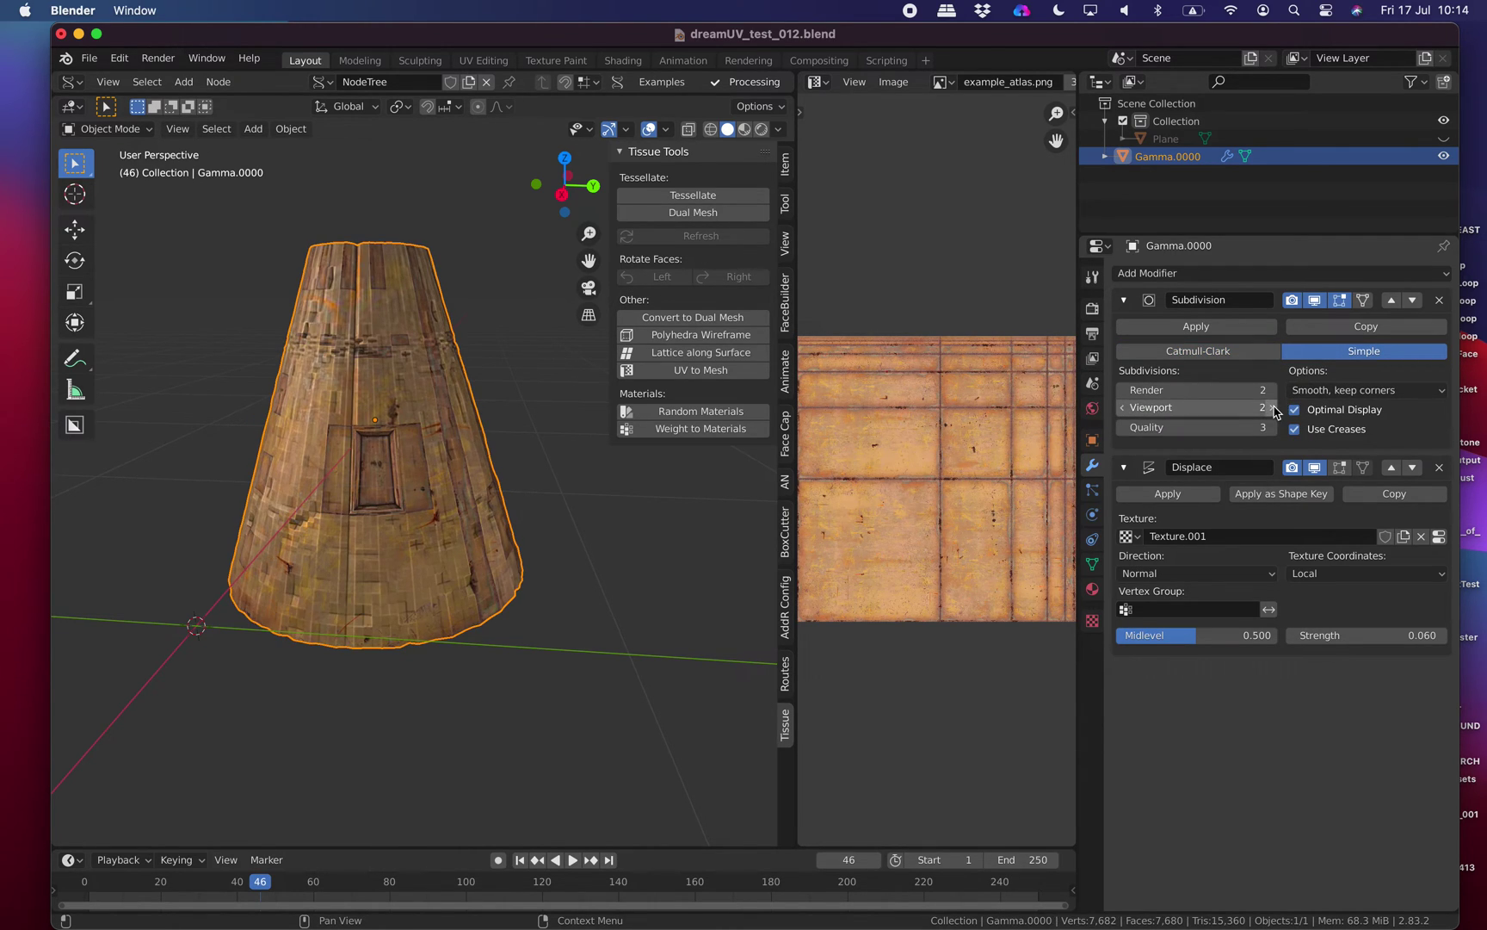
pyautogui.click(1274, 408)
pyautogui.click(1122, 409)
# Add a second Subdivision Surface modifier after the Displace modifier and inspect the smoothed cylinder from above.
pyautogui.click(1217, 277)
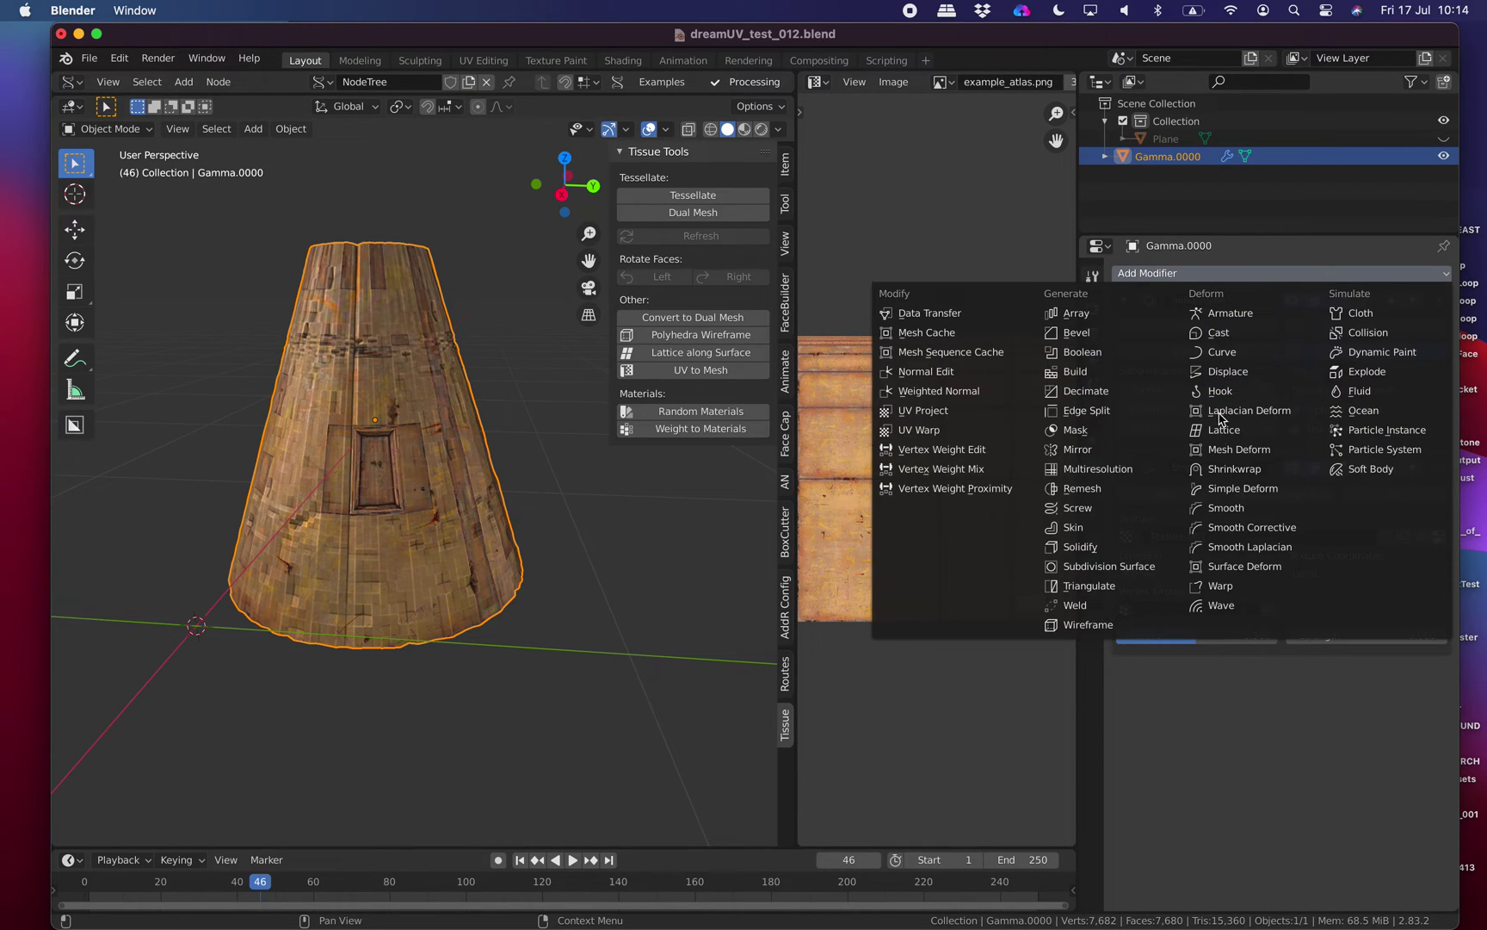
pyautogui.click(1176, 568)
pyautogui.moveTo(575, 582); pyautogui.dragTo(629, 545, button='middle')
pyautogui.moveTo(485, 563); pyautogui.dragTo(435, 616, button='middle')
pyautogui.scroll(1, 469, 539)
pyautogui.rightClick(470, 540)
pyautogui.click(469, 540)
# Add a Bevel modifier and move it above the second Subdivision Surface modifier.
pyautogui.click(1221, 274)
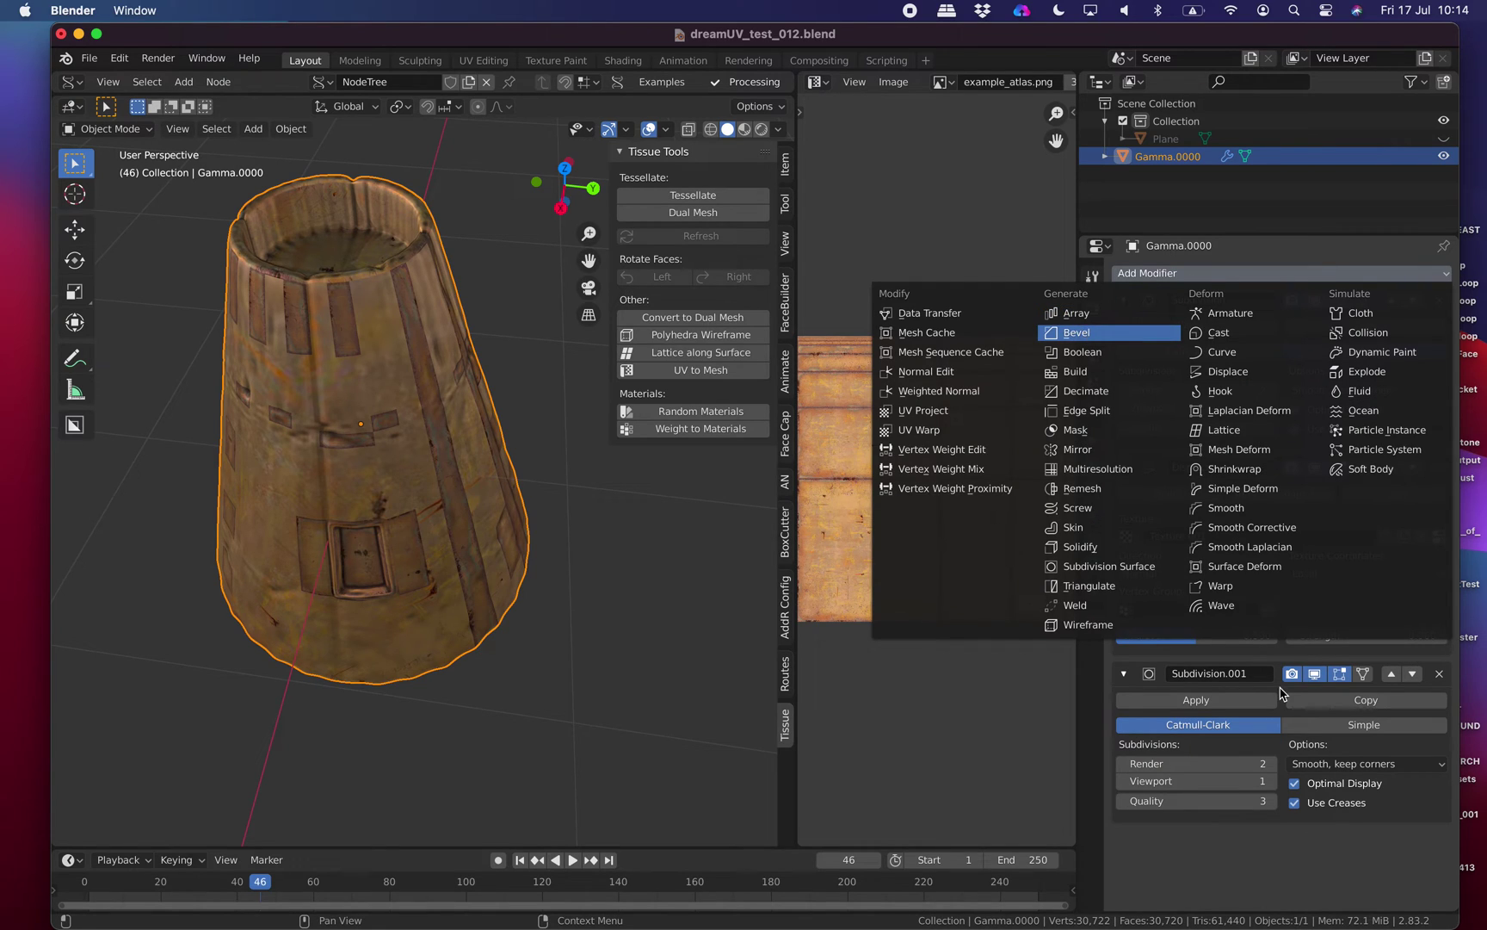
pyautogui.press('Return')
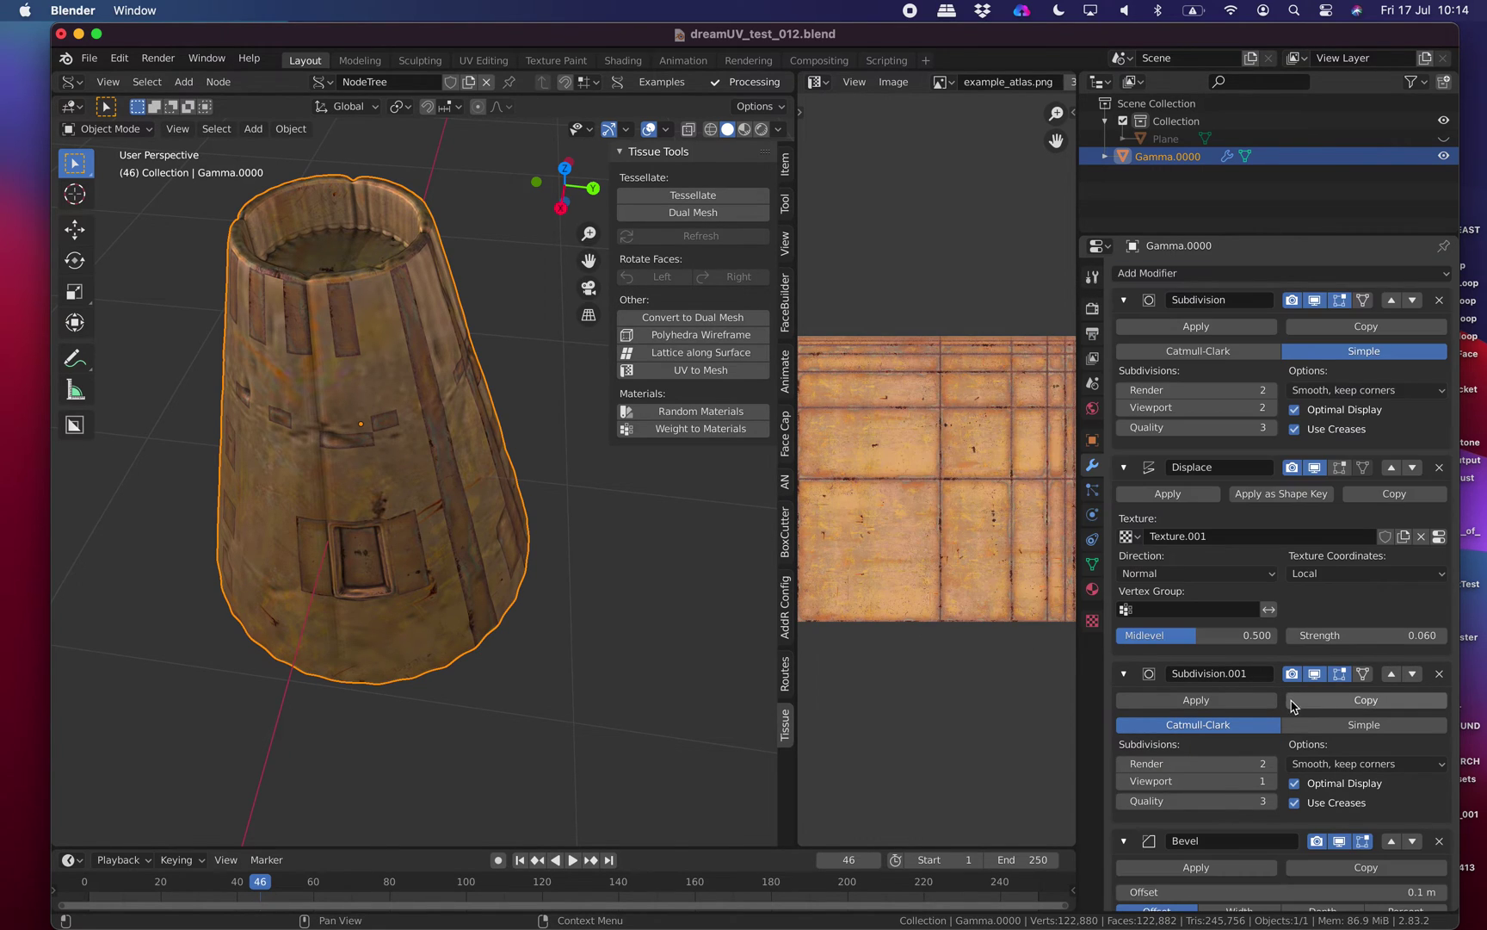
pyautogui.click(1395, 842)
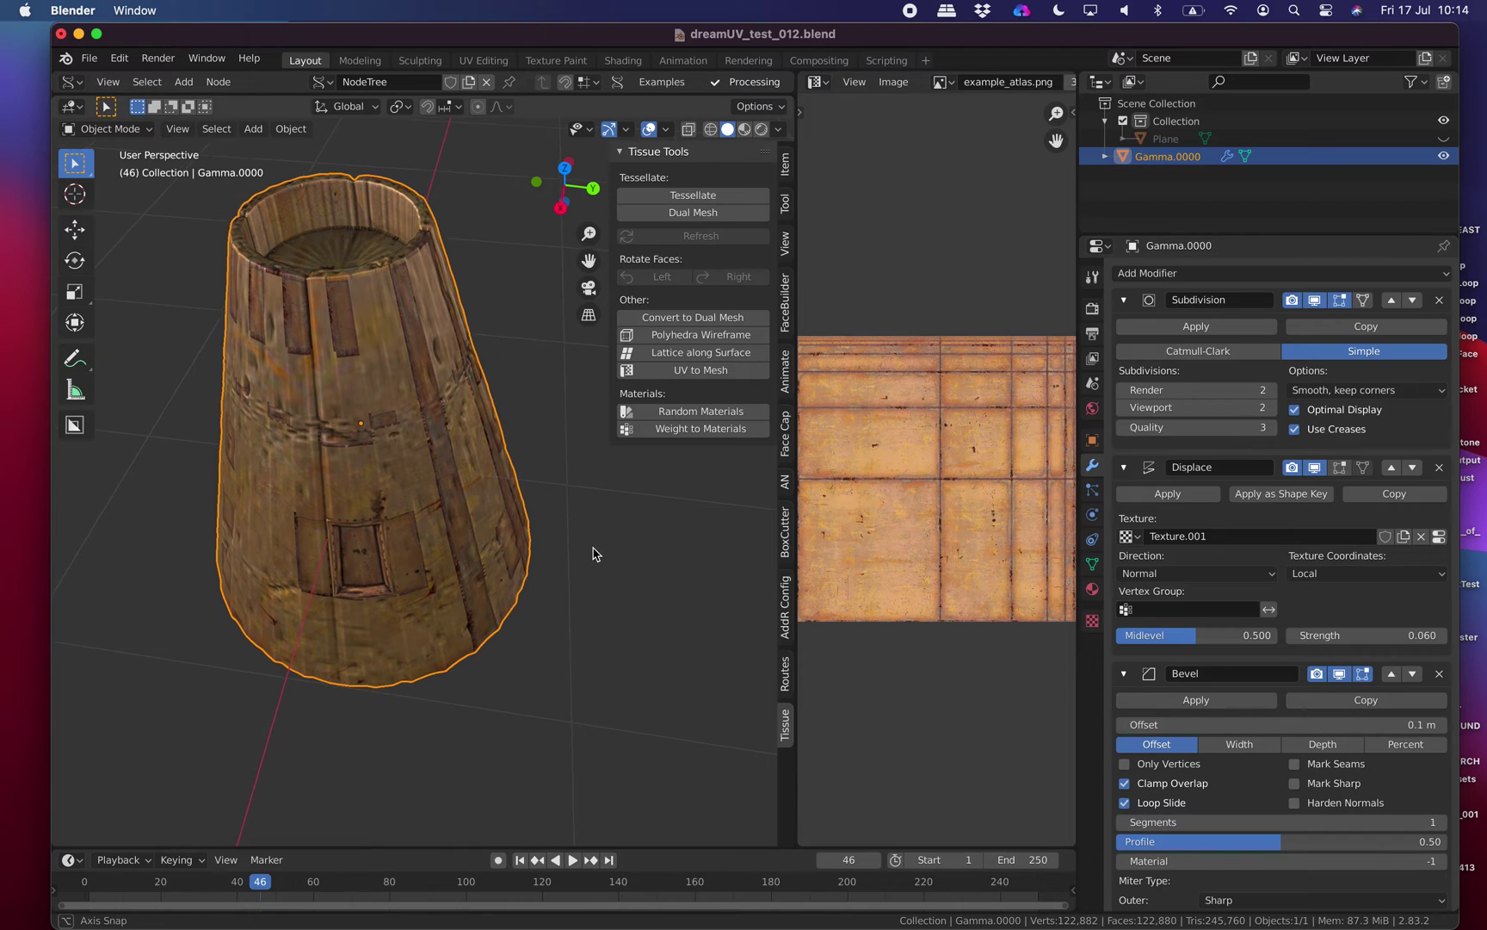
# Remove the second Subdivision Surface modifier from the stack and save the file.
pyautogui.moveTo(594, 555)
pyautogui.mouseDown(button='middle')
pyautogui.moveTo(601, 520)
pyautogui.moveTo(564, 551)
pyautogui.moveTo(570, 536)
pyautogui.mouseUp(button='middle')
pyautogui.scroll(-1, 1128, 758)
pyautogui.scroll(-9, 1394, 681)
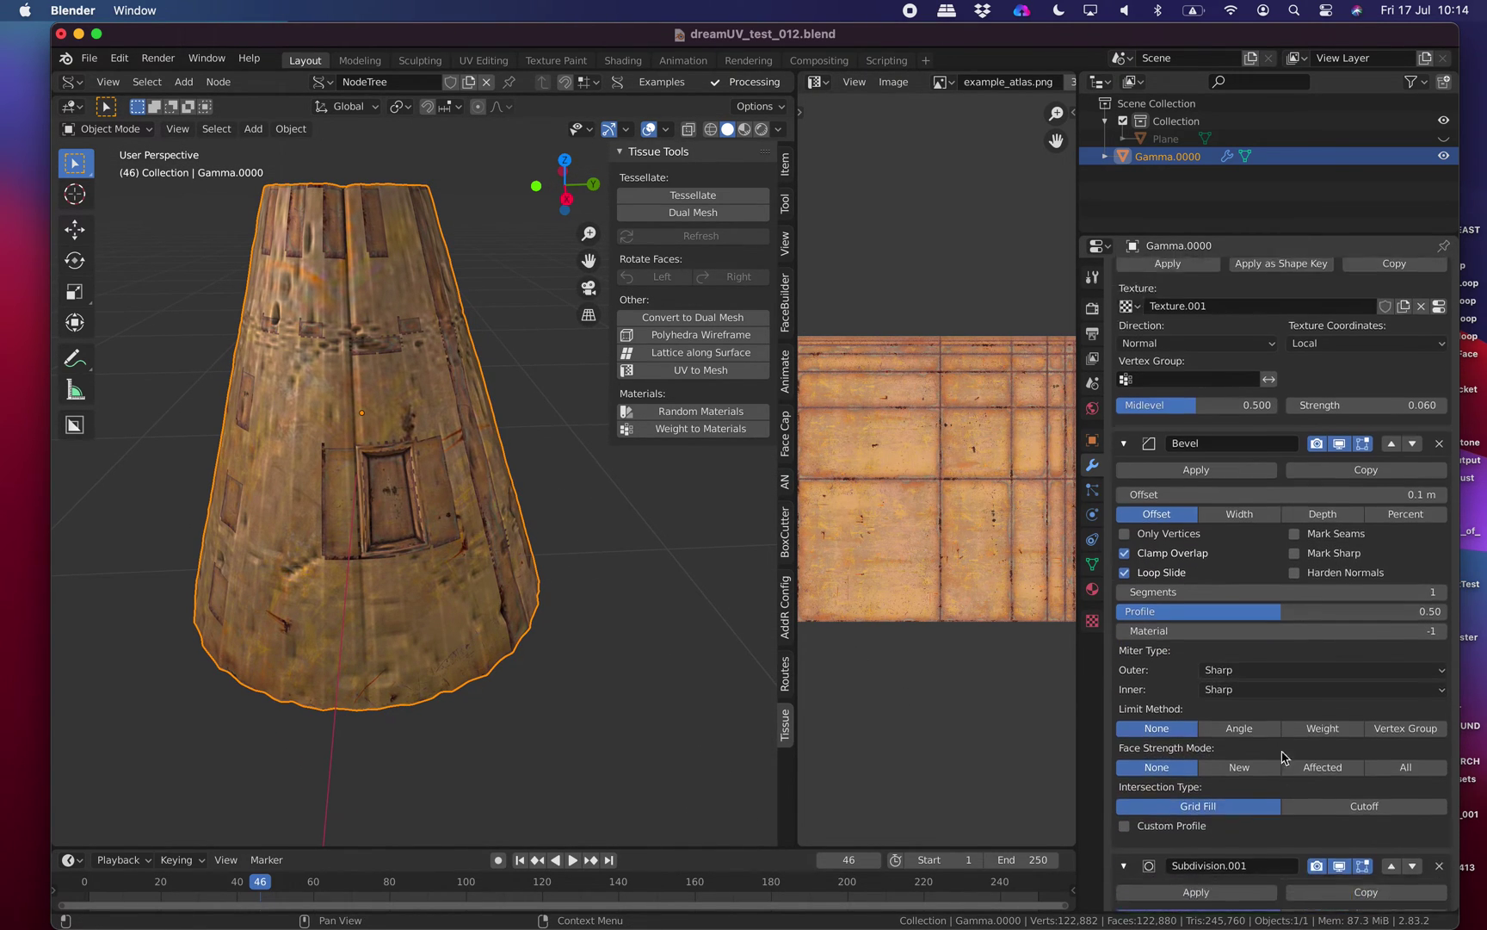
pyautogui.click(1443, 756)
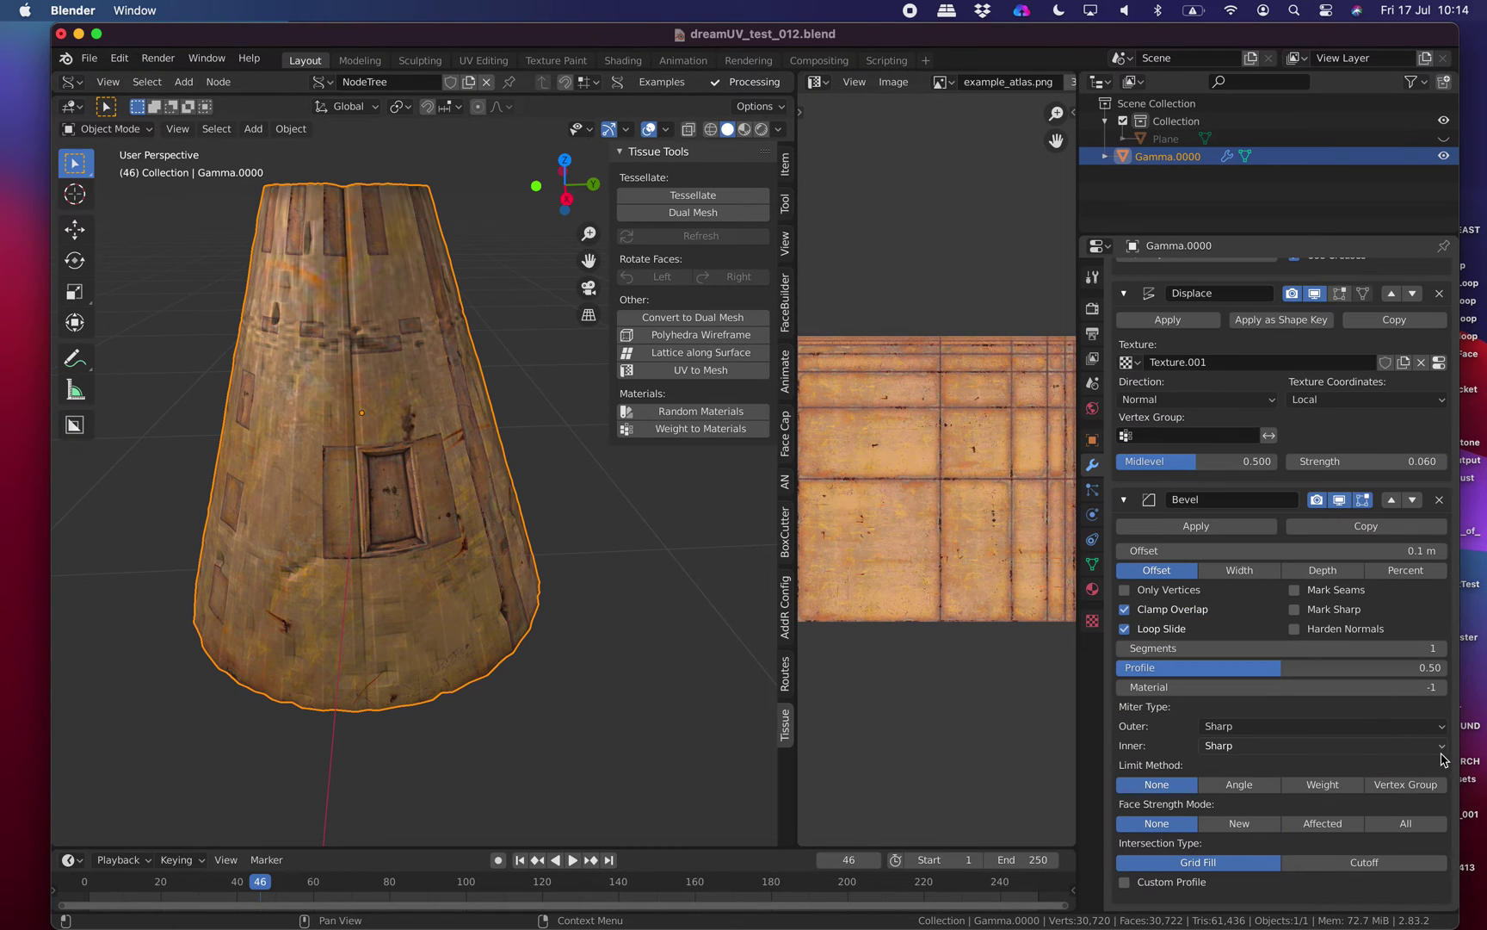
pyautogui.moveTo(481, 468); pyautogui.dragTo(498, 524, button='middle')
pyautogui.press('super+s')
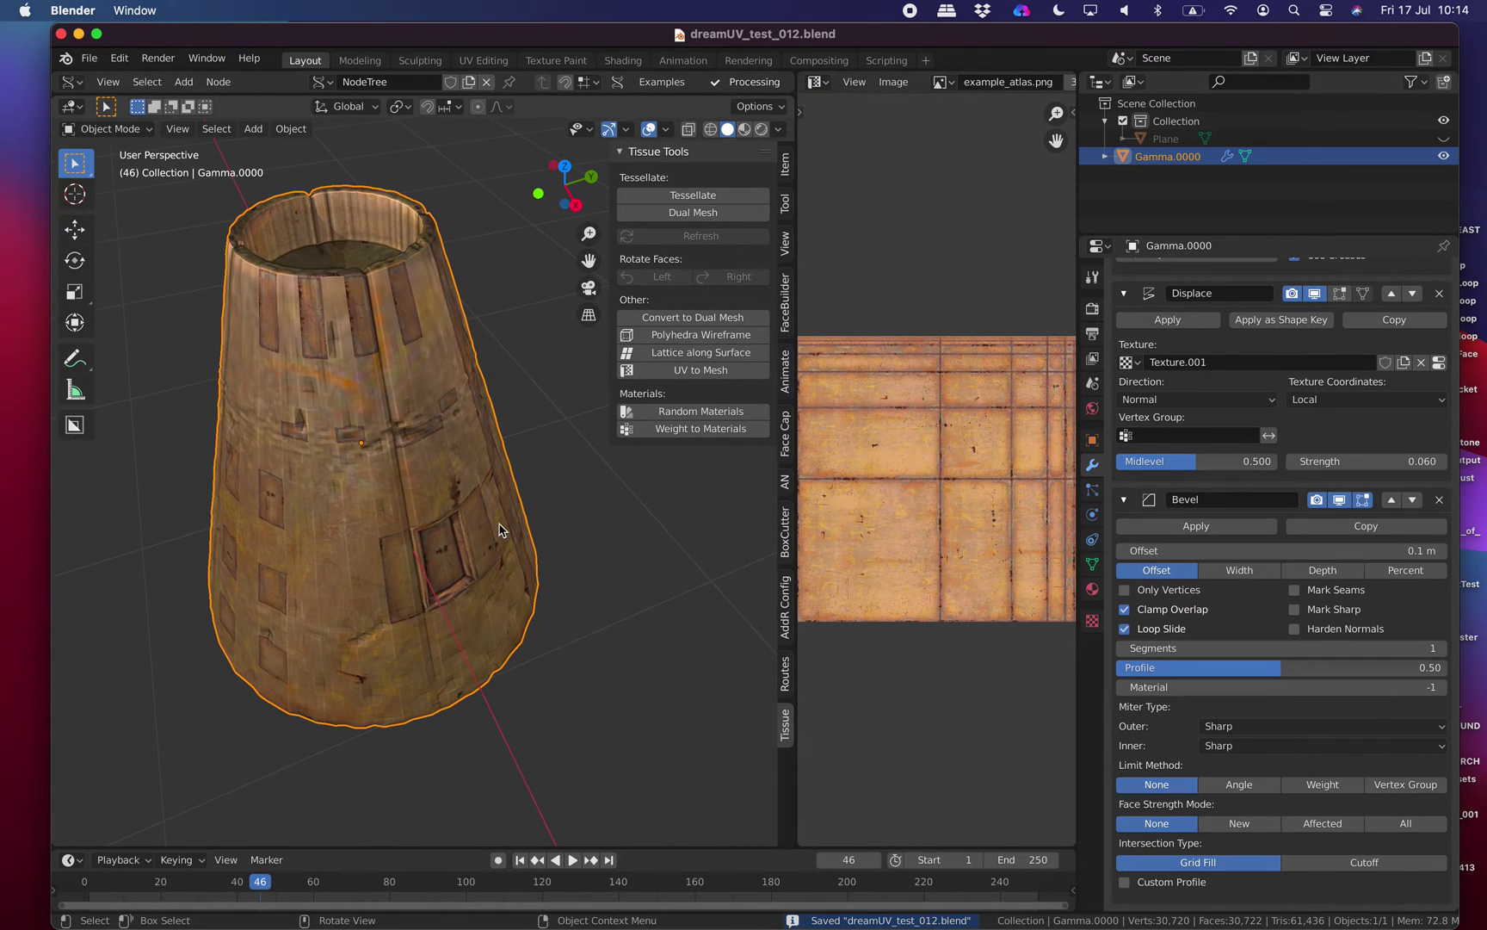
# Try the Bevel modifier above Displace and above Subdivision, and return it to the end of the stack.
pyautogui.click(1126, 502)
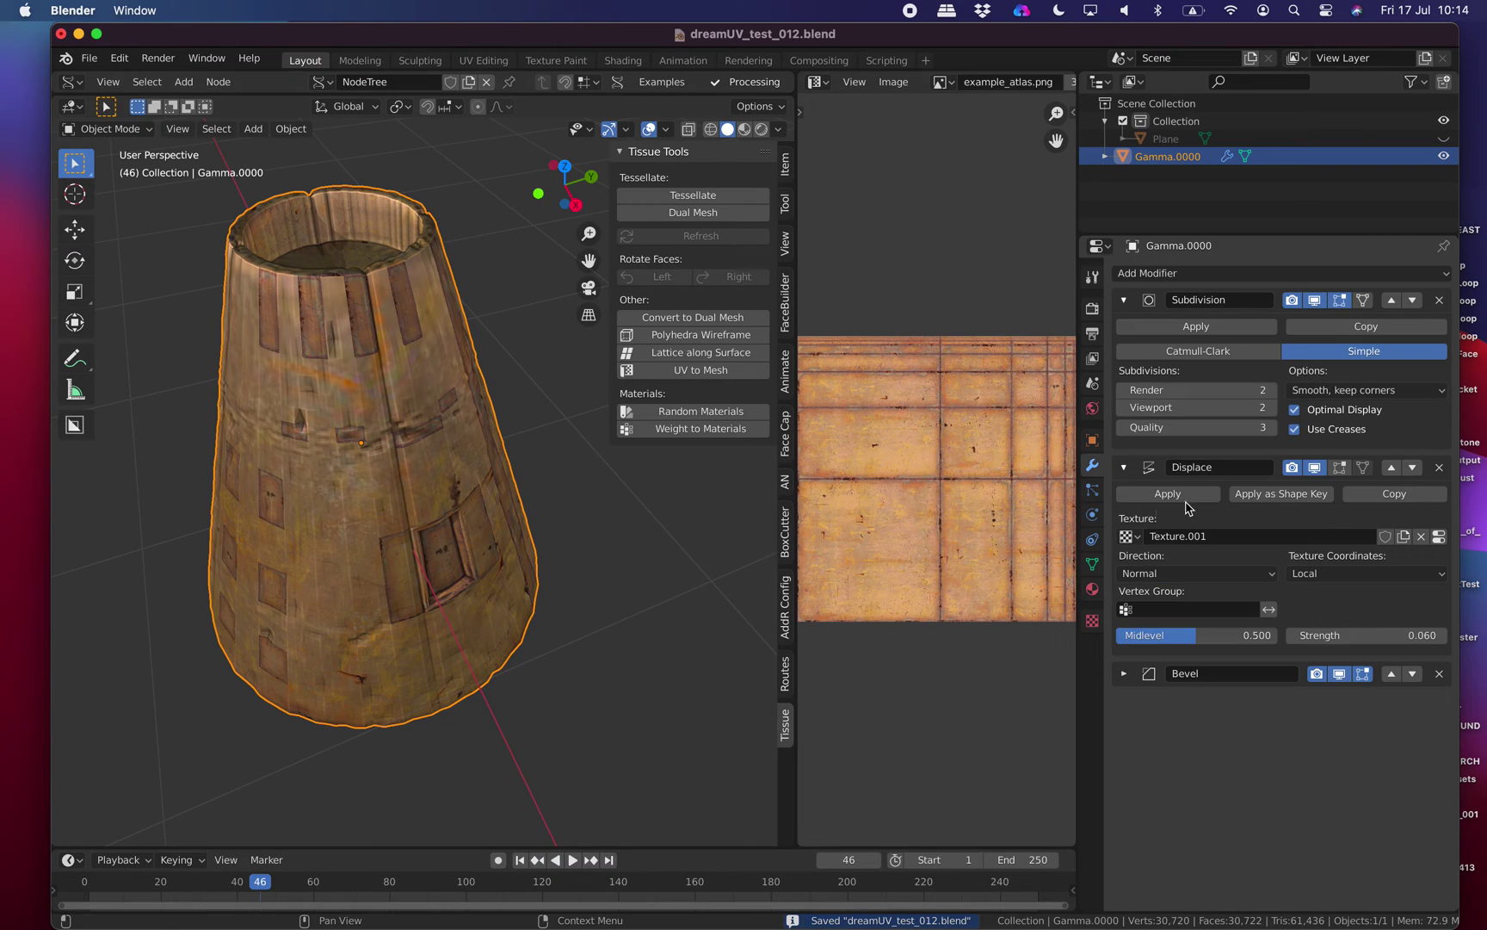
pyautogui.click(1394, 676)
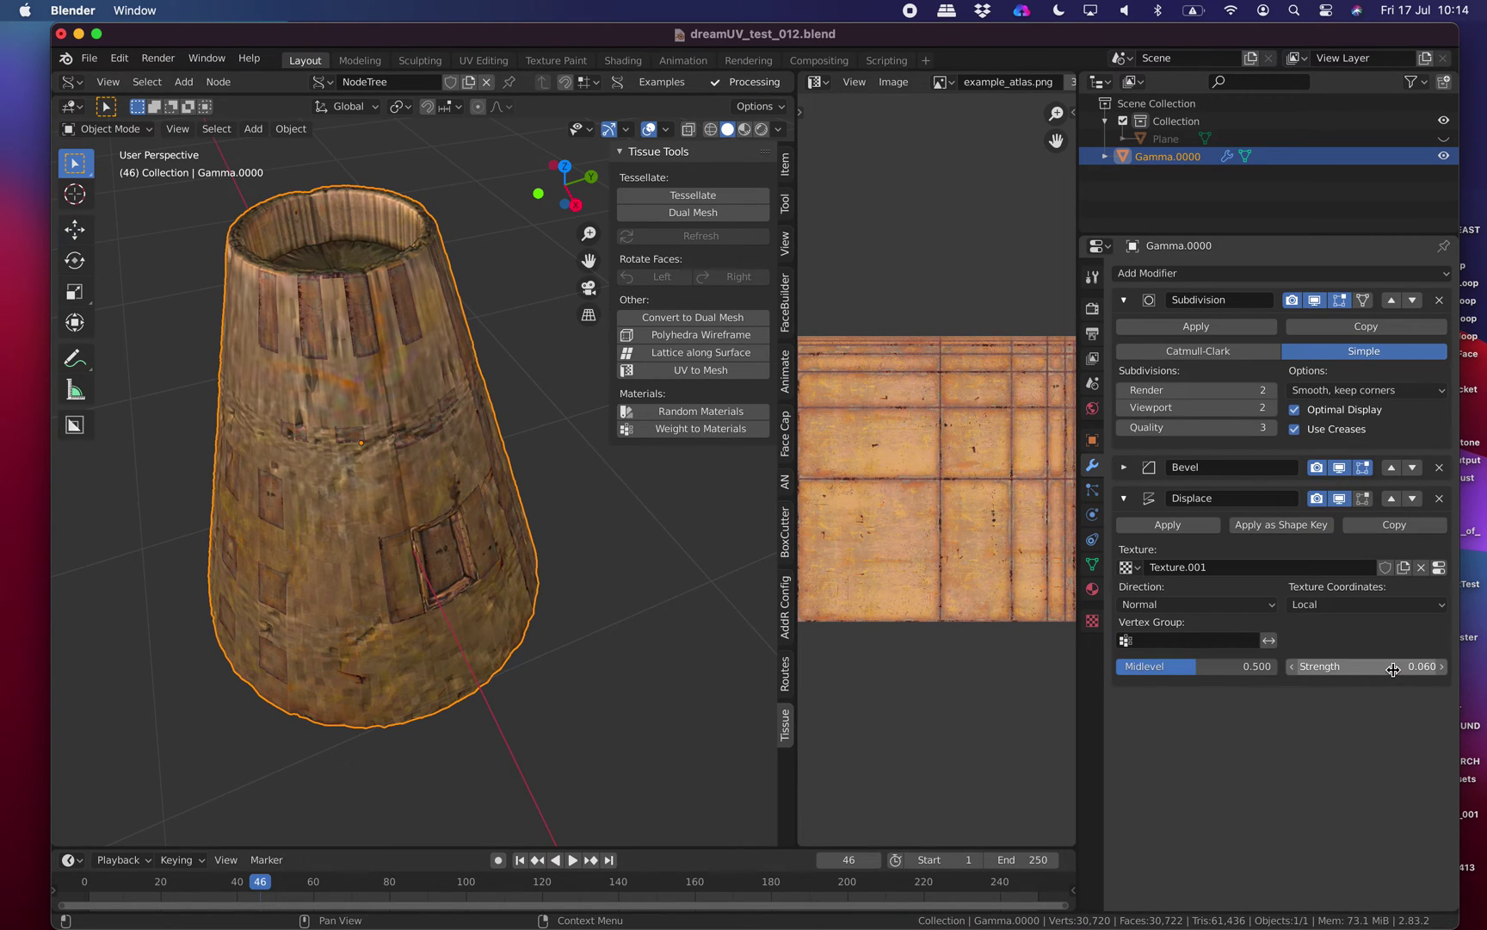
pyautogui.click(1392, 467)
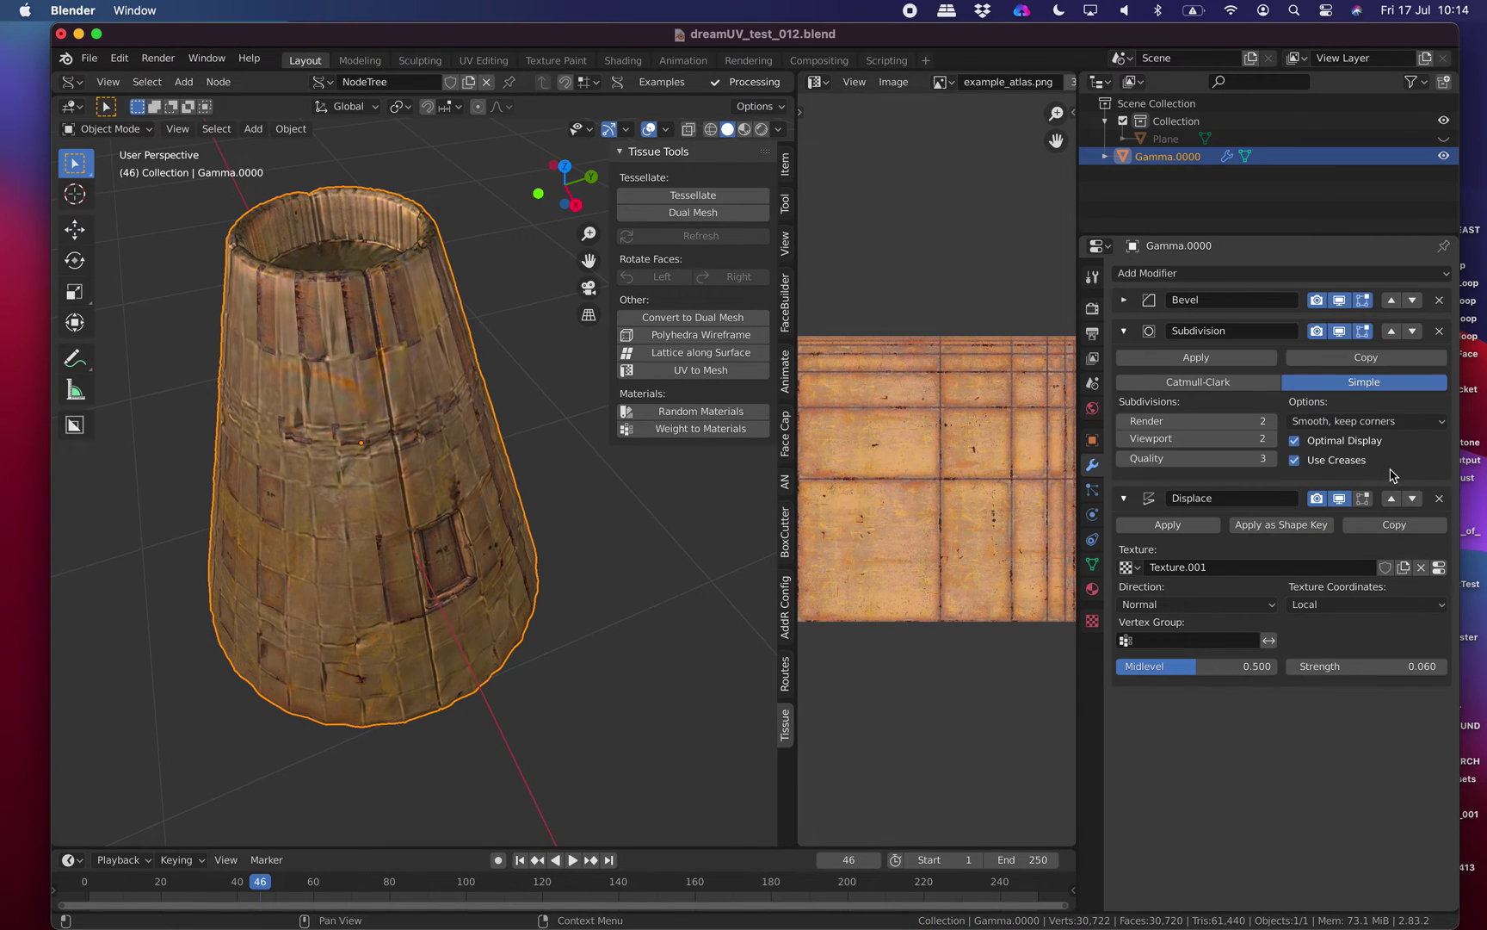
pyautogui.click(1413, 300)
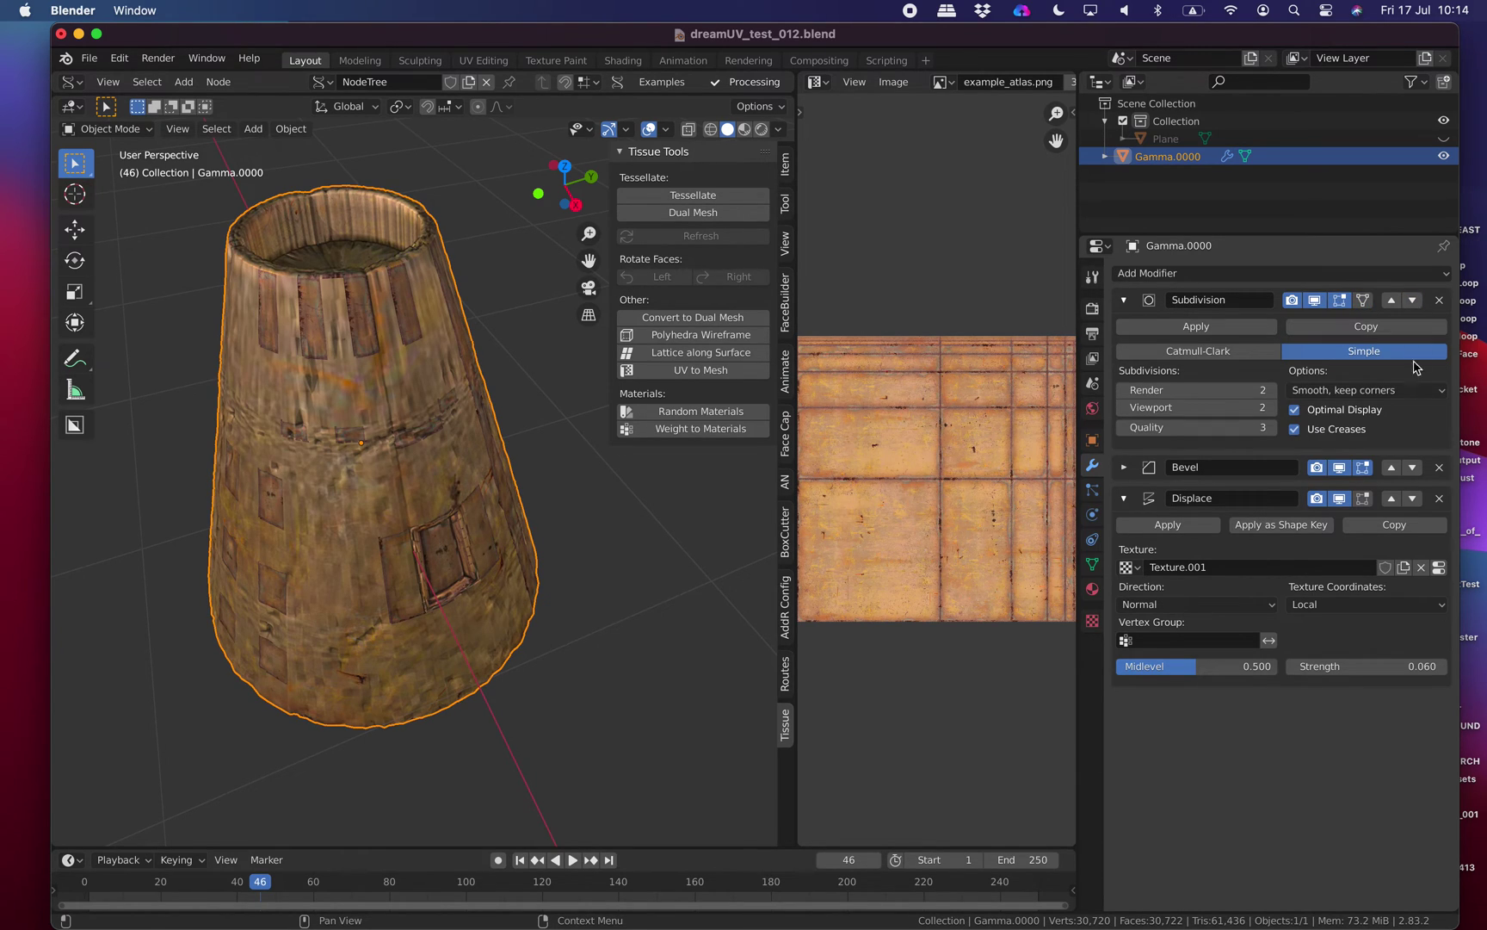
pyautogui.click(1412, 467)
# Deselect the cylinder and save the file.
pyautogui.moveTo(482, 620); pyautogui.dragTo(456, 588, button='middle')
pyautogui.hotkey('alt', 'a')
pyautogui.press('super+s')
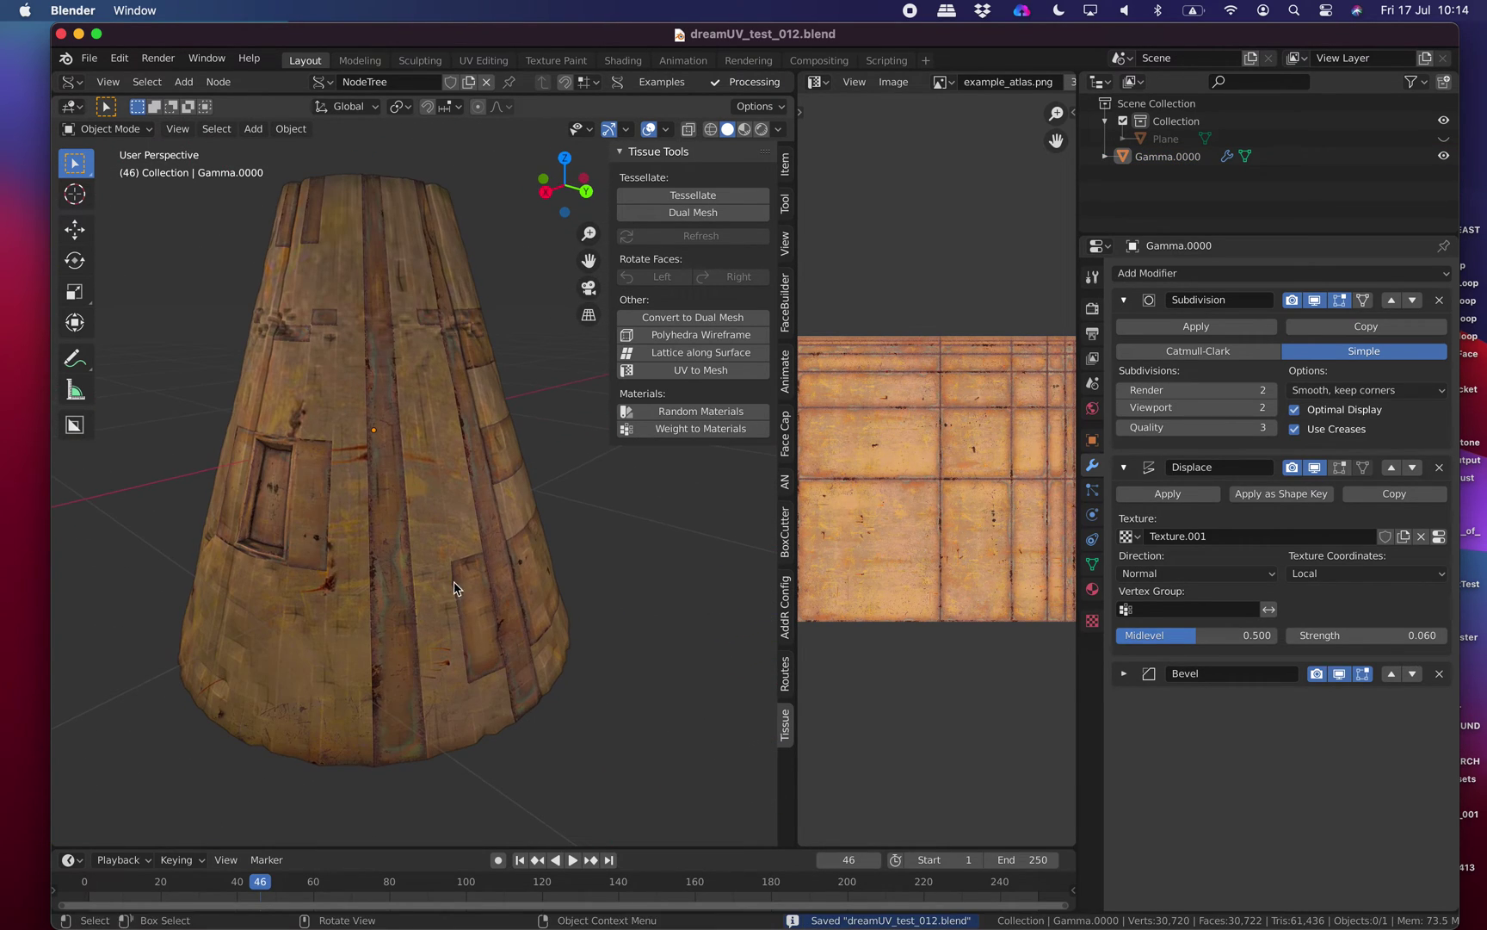
# Set the Displace modifier's texture coordinates to UV and its strength to 0.080.
pyautogui.click(1354, 581)
pyautogui.click(1346, 652)
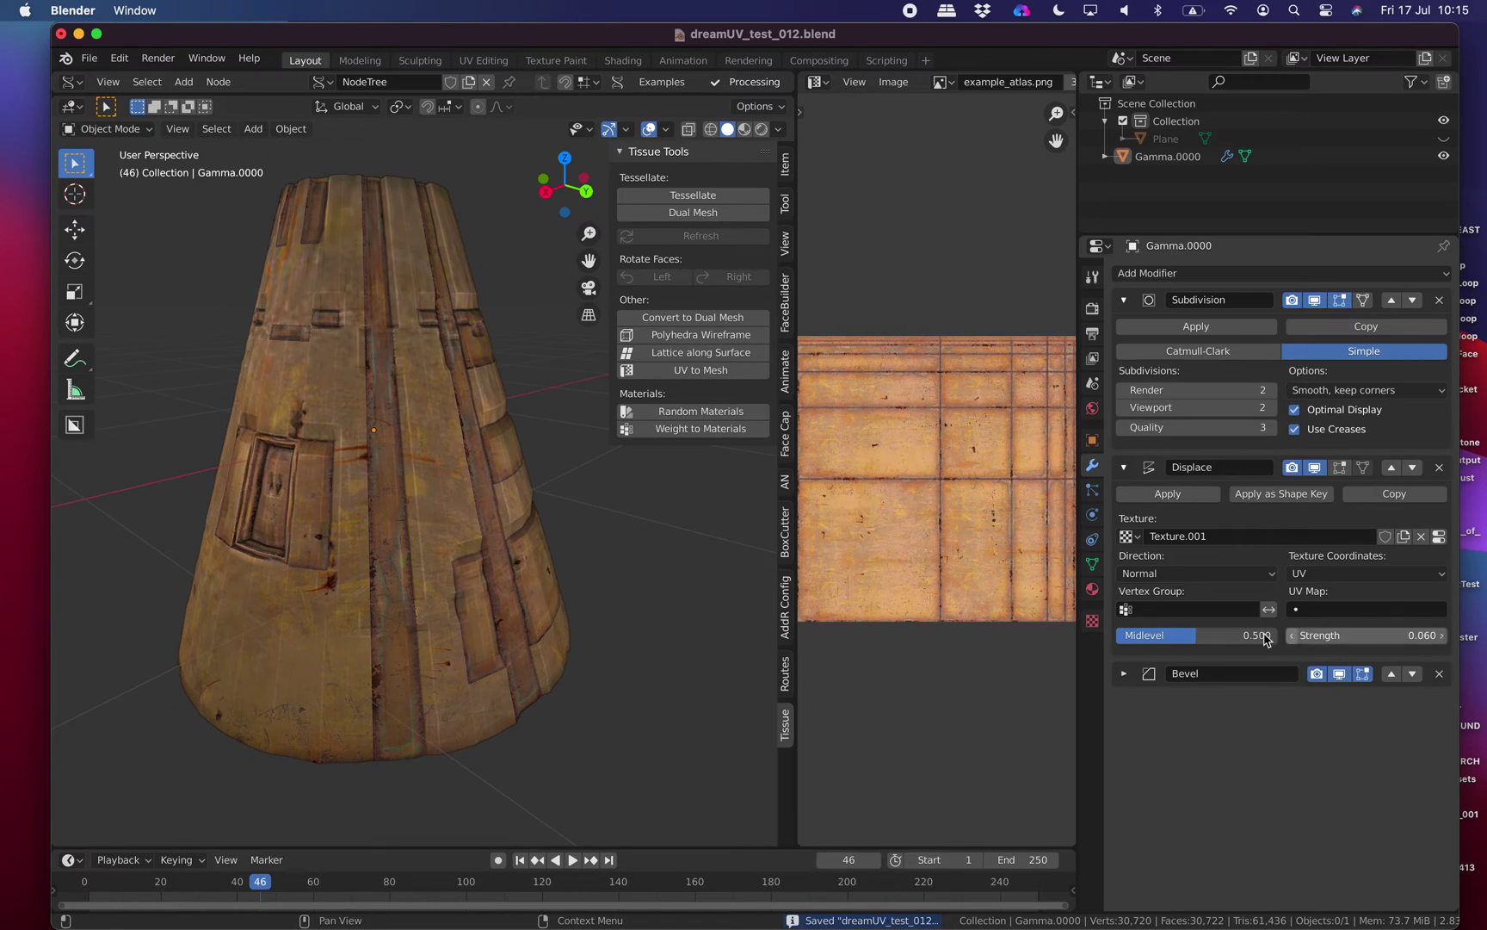
pyautogui.moveTo(389, 512); pyautogui.dragTo(482, 517, button='middle')
pyautogui.scroll(-1, 482, 516)
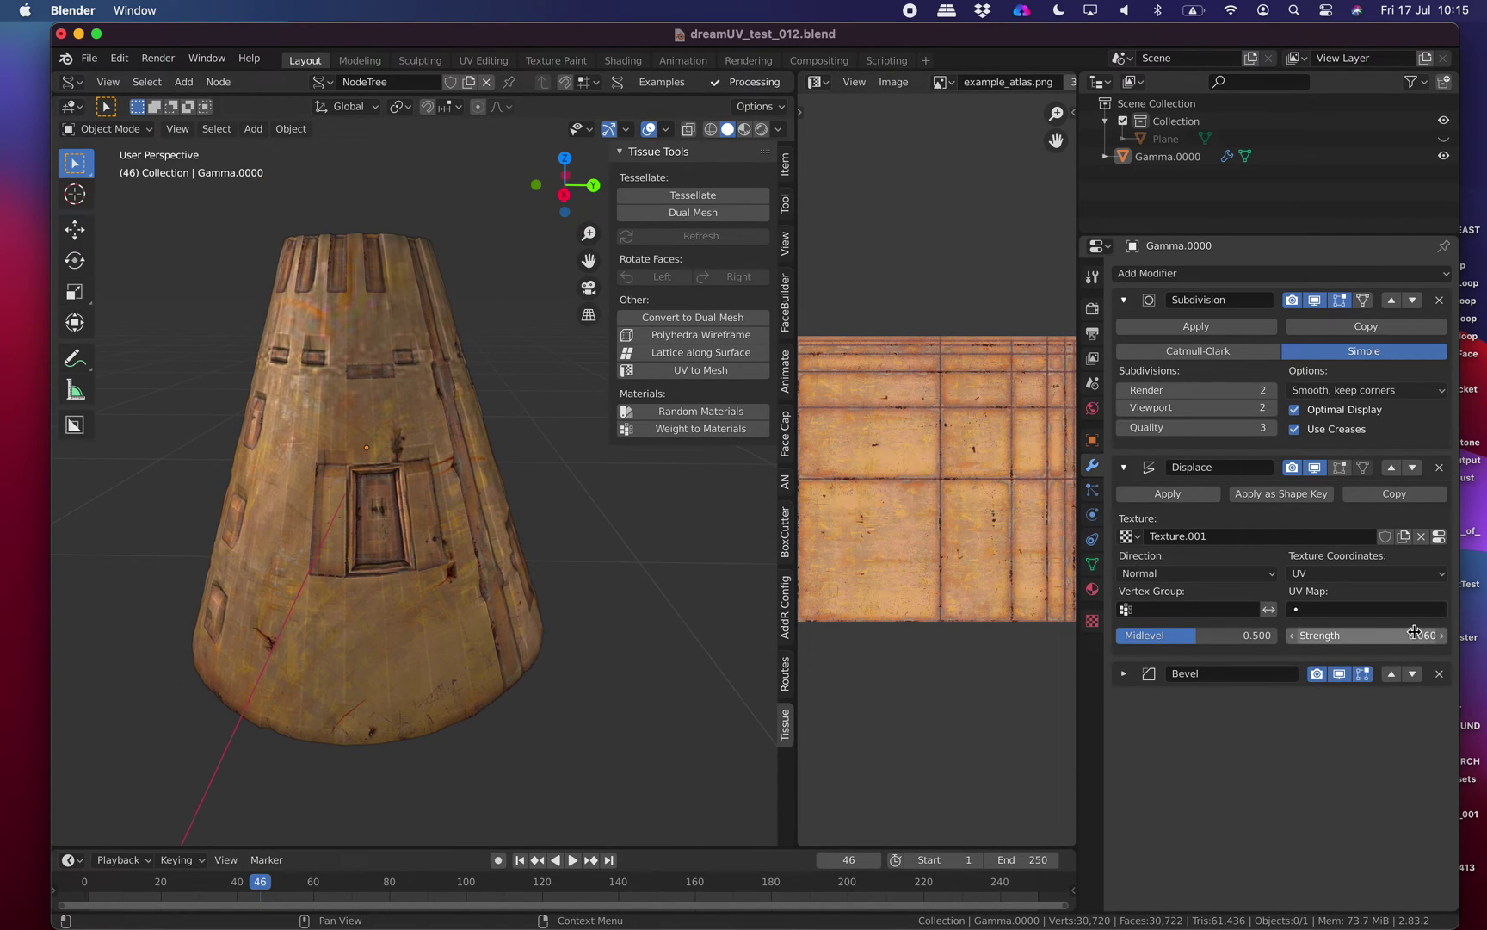
pyautogui.moveTo(1392, 641)
pyautogui.mouseDown()
pyautogui.moveTo(1463, 640)
pyautogui.moveTo(1398, 640)
pyautogui.mouseUp()
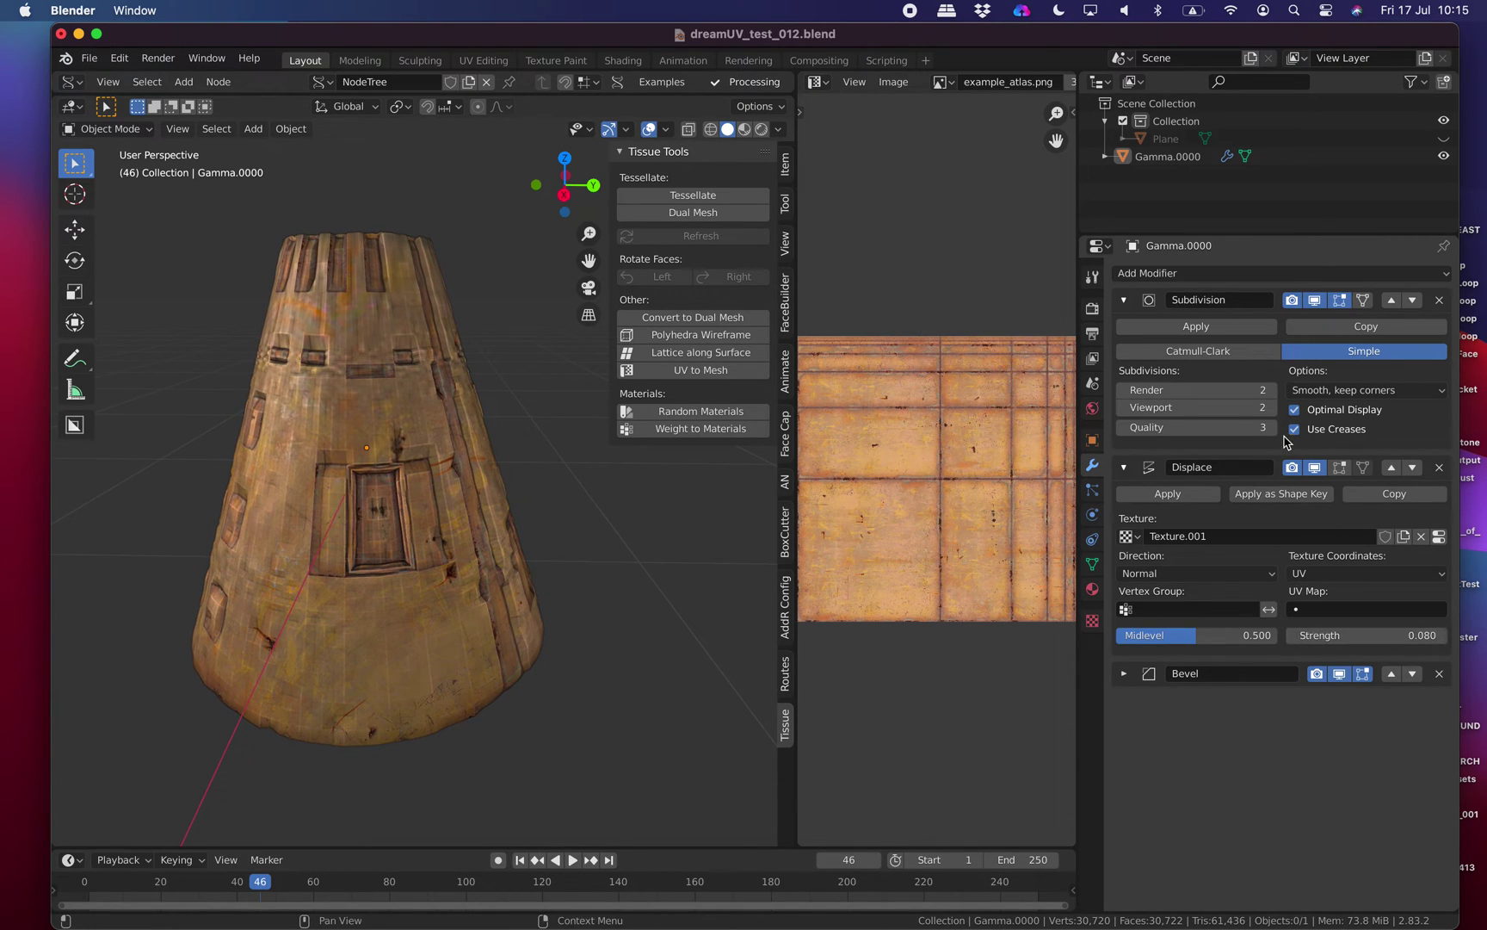
# Inspect the displaced panels around the cylinder and save the file.
pyautogui.moveTo(274, 476); pyautogui.dragTo(389, 527, button='middle')
pyautogui.click(437, 498)
pyautogui.scroll(1, 517, 491)
pyautogui.click(558, 484)
pyautogui.moveTo(557, 485); pyautogui.dragTo(570, 515, button='middle')
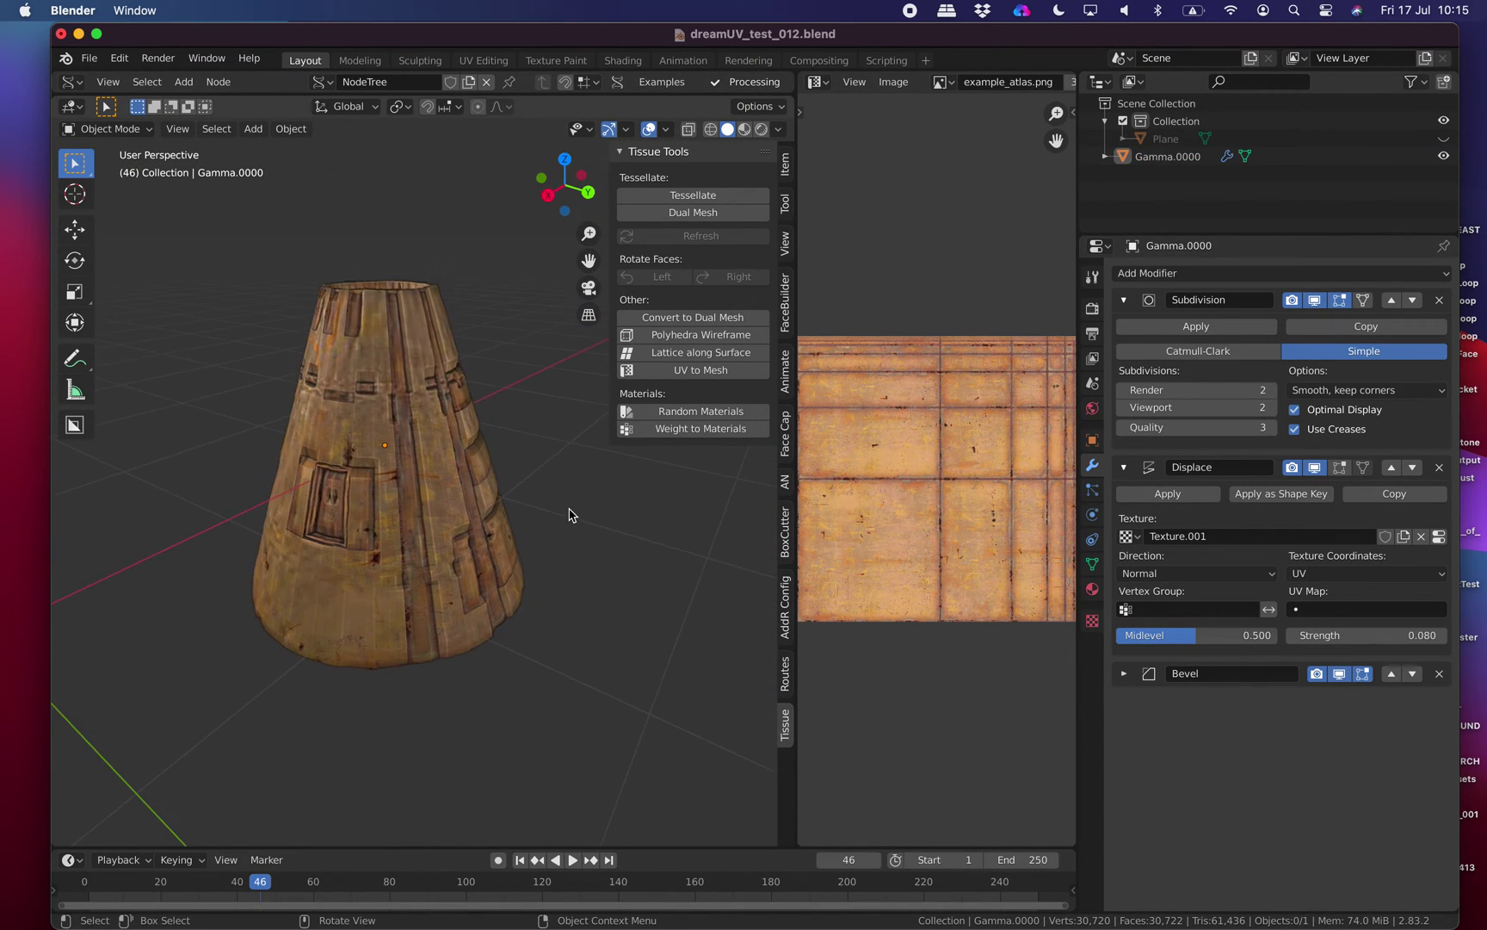
pyautogui.scroll(2, 571, 514)
pyautogui.press('super+s')
pyautogui.scroll(-1, 570, 515)
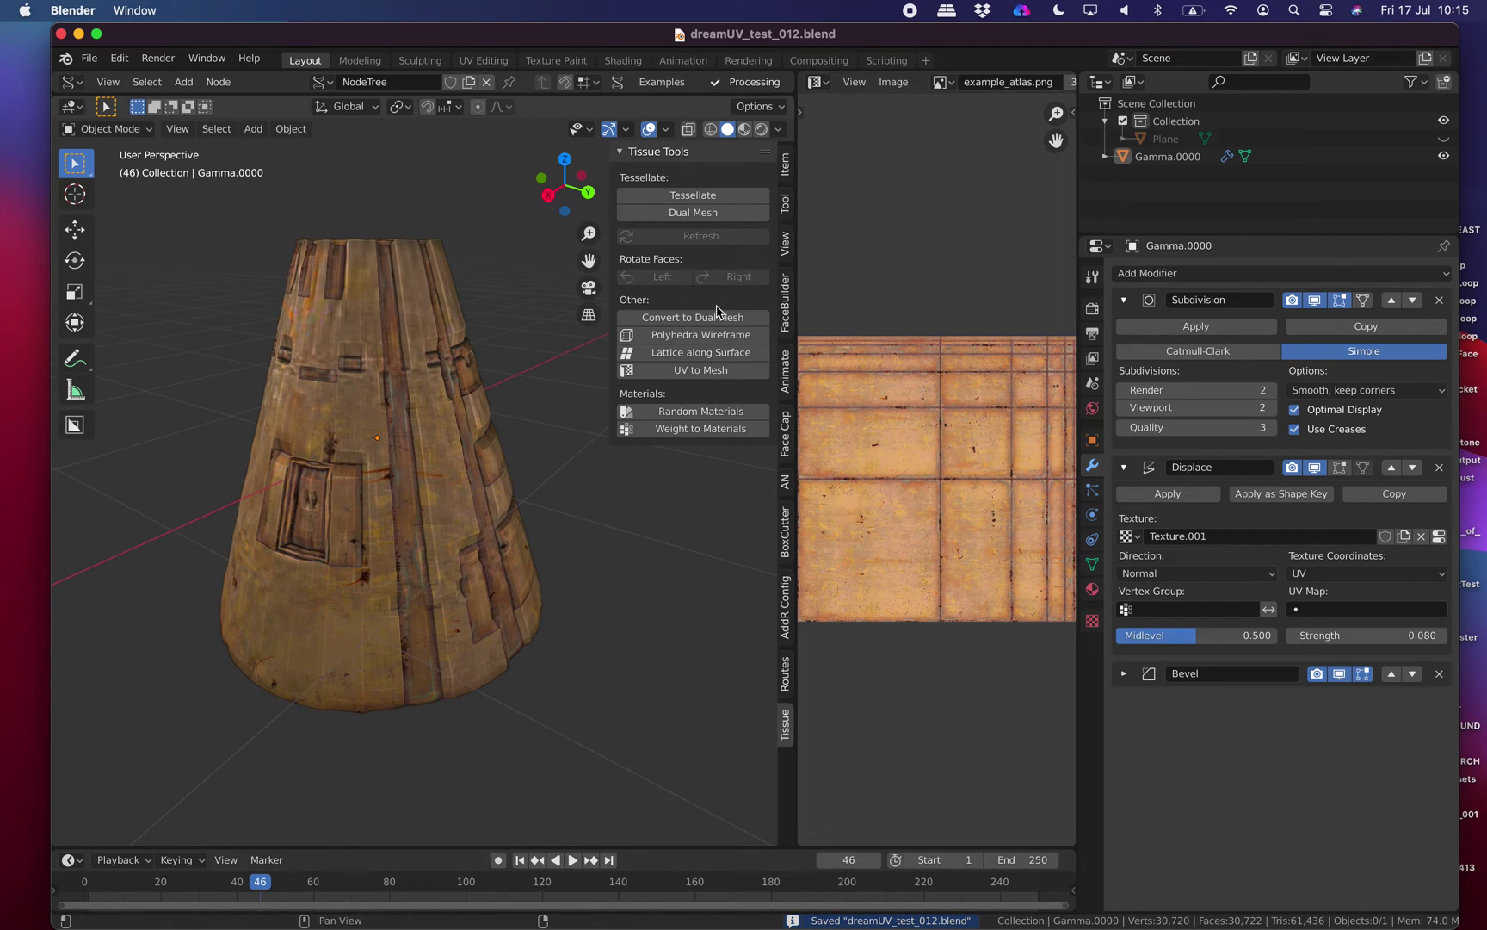
# Check the cylinder's base mesh in Edit Mode, hide the sidebar, return to Object Mode and save the file.
pyautogui.click(459, 456)
pyautogui.press('Tab')
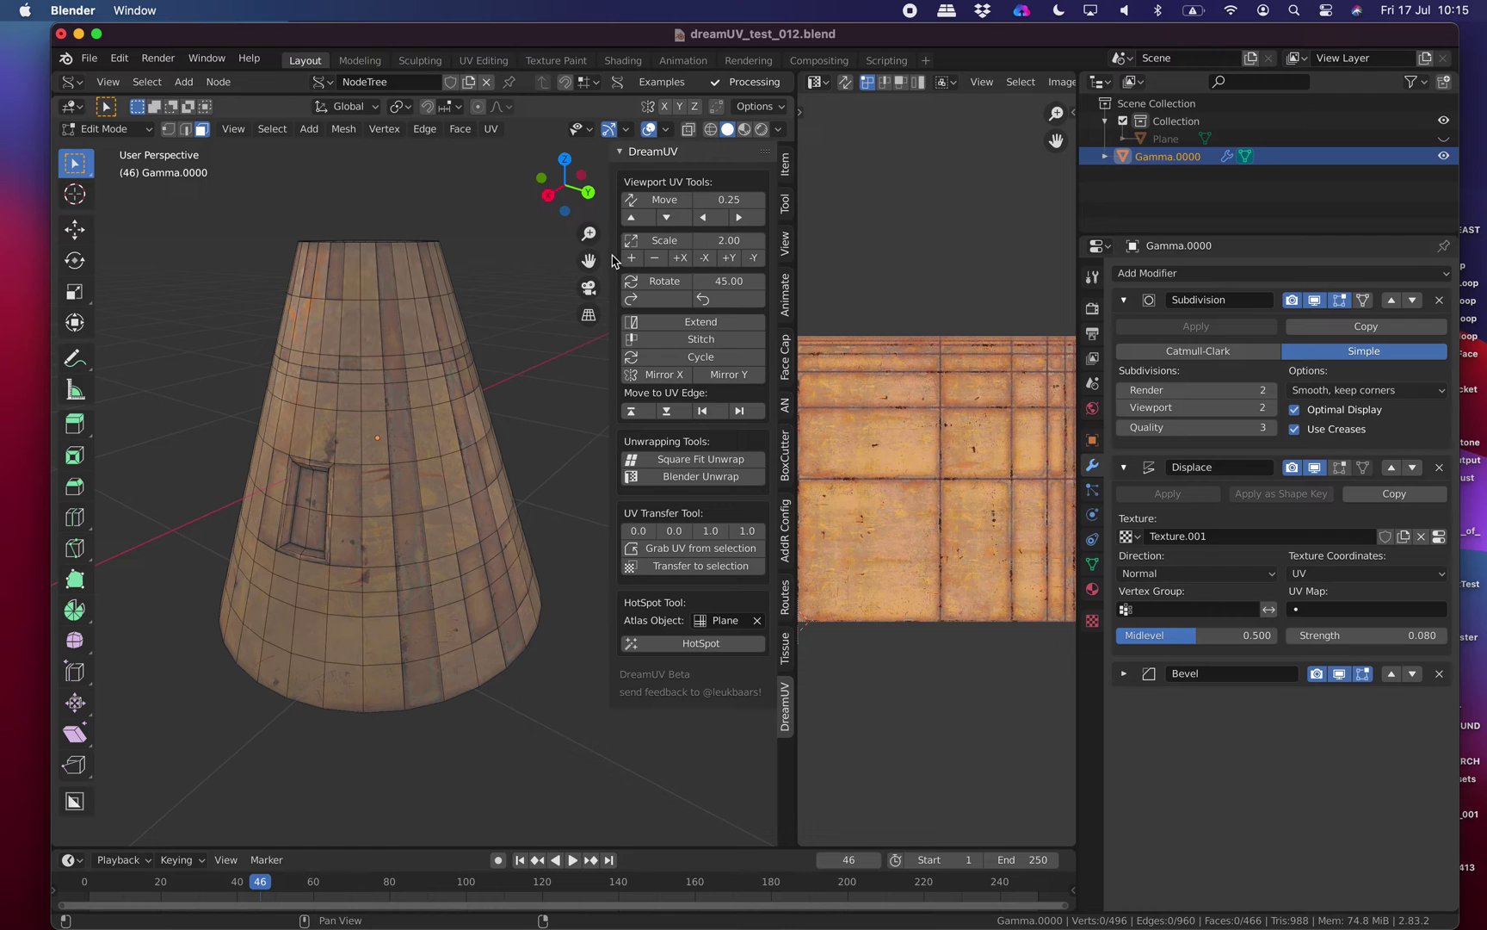
pyautogui.press('n')
pyautogui.moveTo(522, 292)
pyautogui.mouseDown(button='middle')
pyautogui.moveTo(518, 468)
pyautogui.moveTo(590, 431)
pyautogui.moveTo(597, 399)
pyautogui.moveTo(502, 388)
pyautogui.moveTo(515, 322)
pyautogui.mouseUp(button='middle')
pyautogui.press('Tab')
pyautogui.press('super+s')
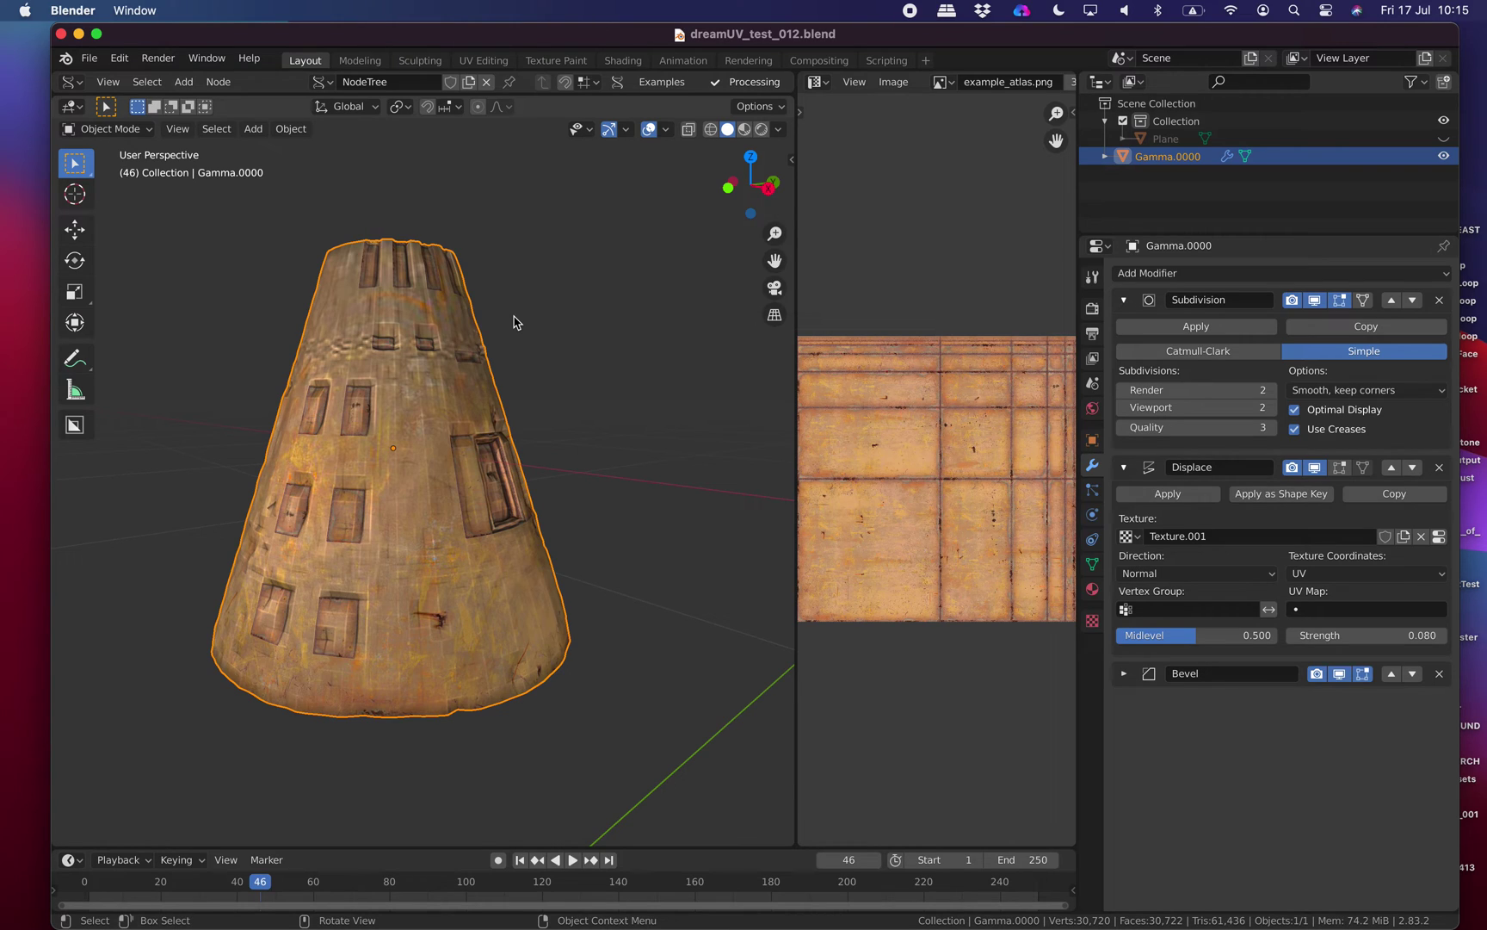
# Widen the image editor, and in Edit Mode select a horizontal row of six adjacent faces below the recessed panel.
pyautogui.moveTo(523, 340); pyautogui.dragTo(723, 372, button='middle')
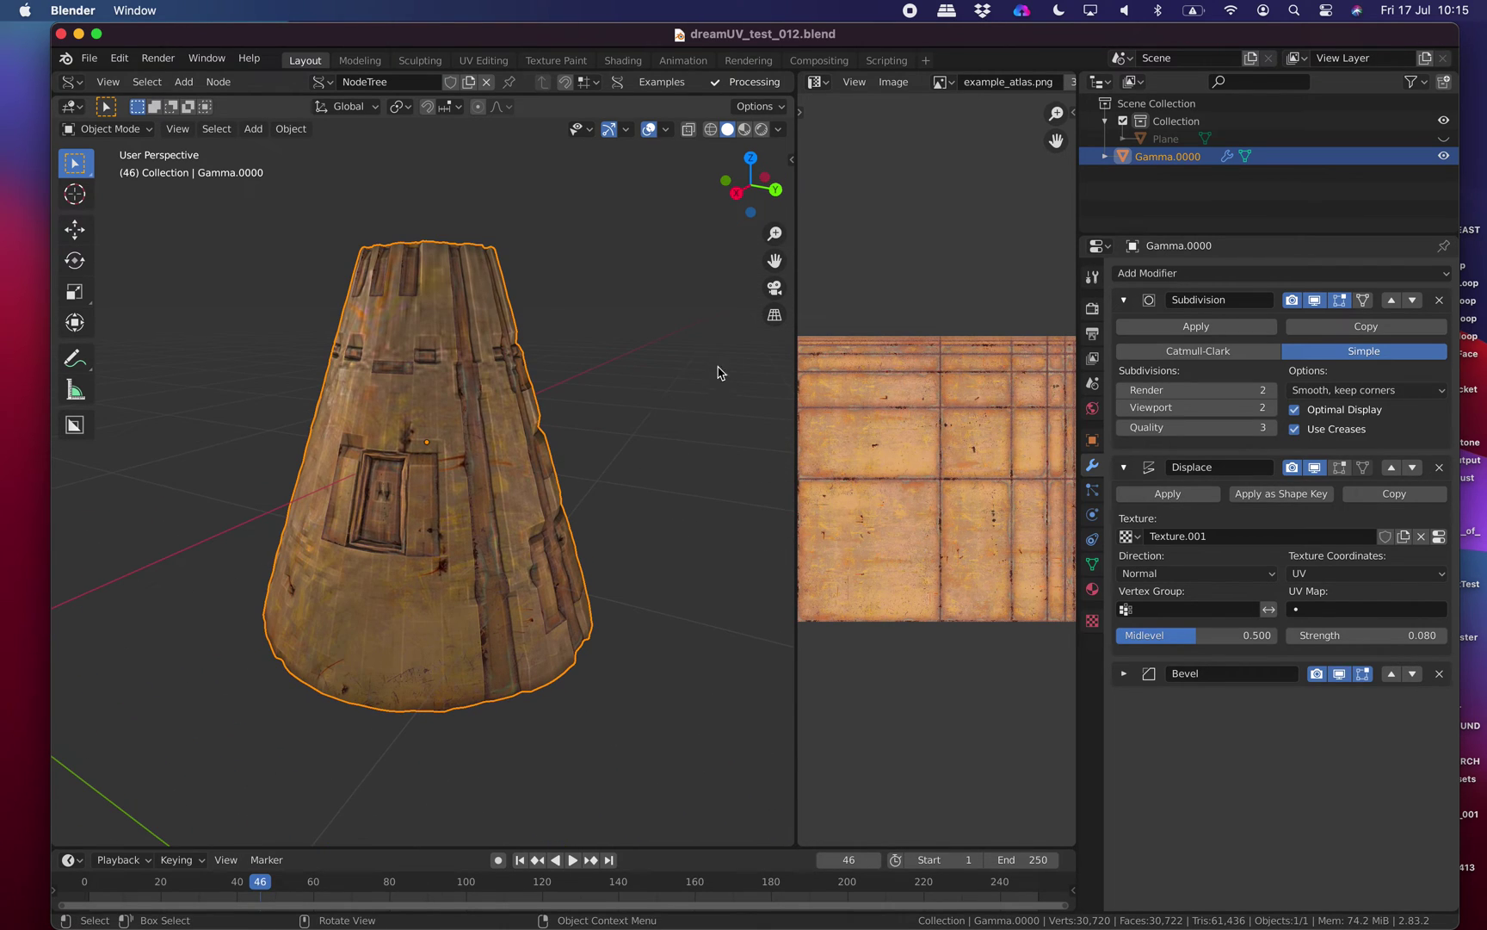
pyautogui.moveTo(797, 349); pyautogui.dragTo(686, 349)
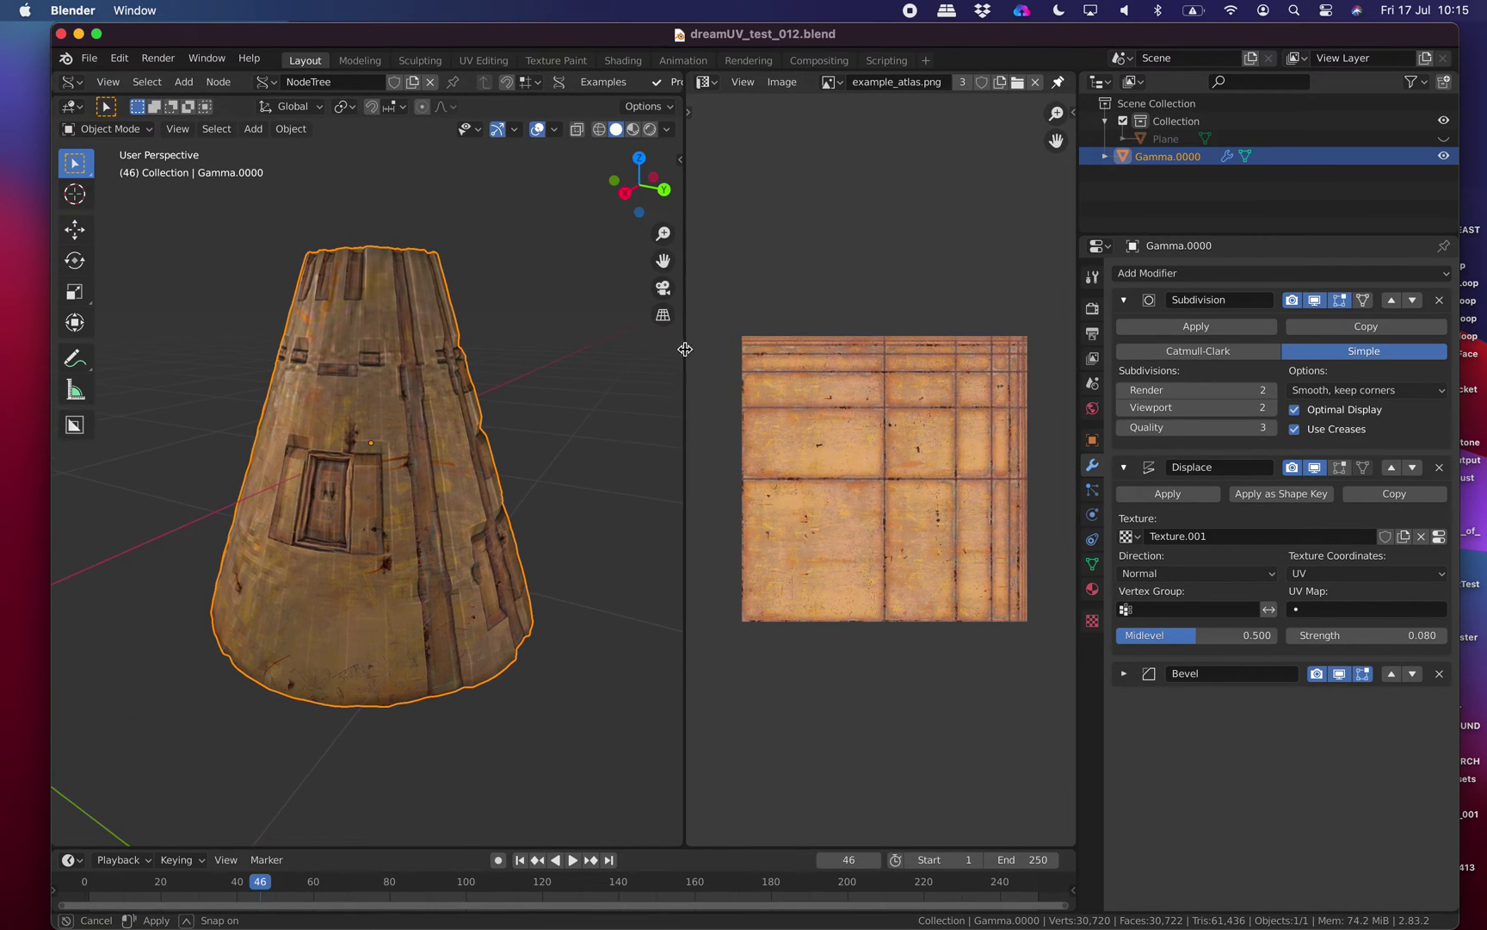
pyautogui.moveTo(484, 387); pyautogui.dragTo(435, 627, button='middle')
pyautogui.scroll(1, 482, 448)
pyautogui.press('Tab')
pyautogui.click(440, 647)
pyautogui.keyDown('shift'); pyautogui.click(392, 654); pyautogui.keyUp('shift')
pyautogui.keyDown('shift'); pyautogui.click(340, 647); pyautogui.keyUp('shift')
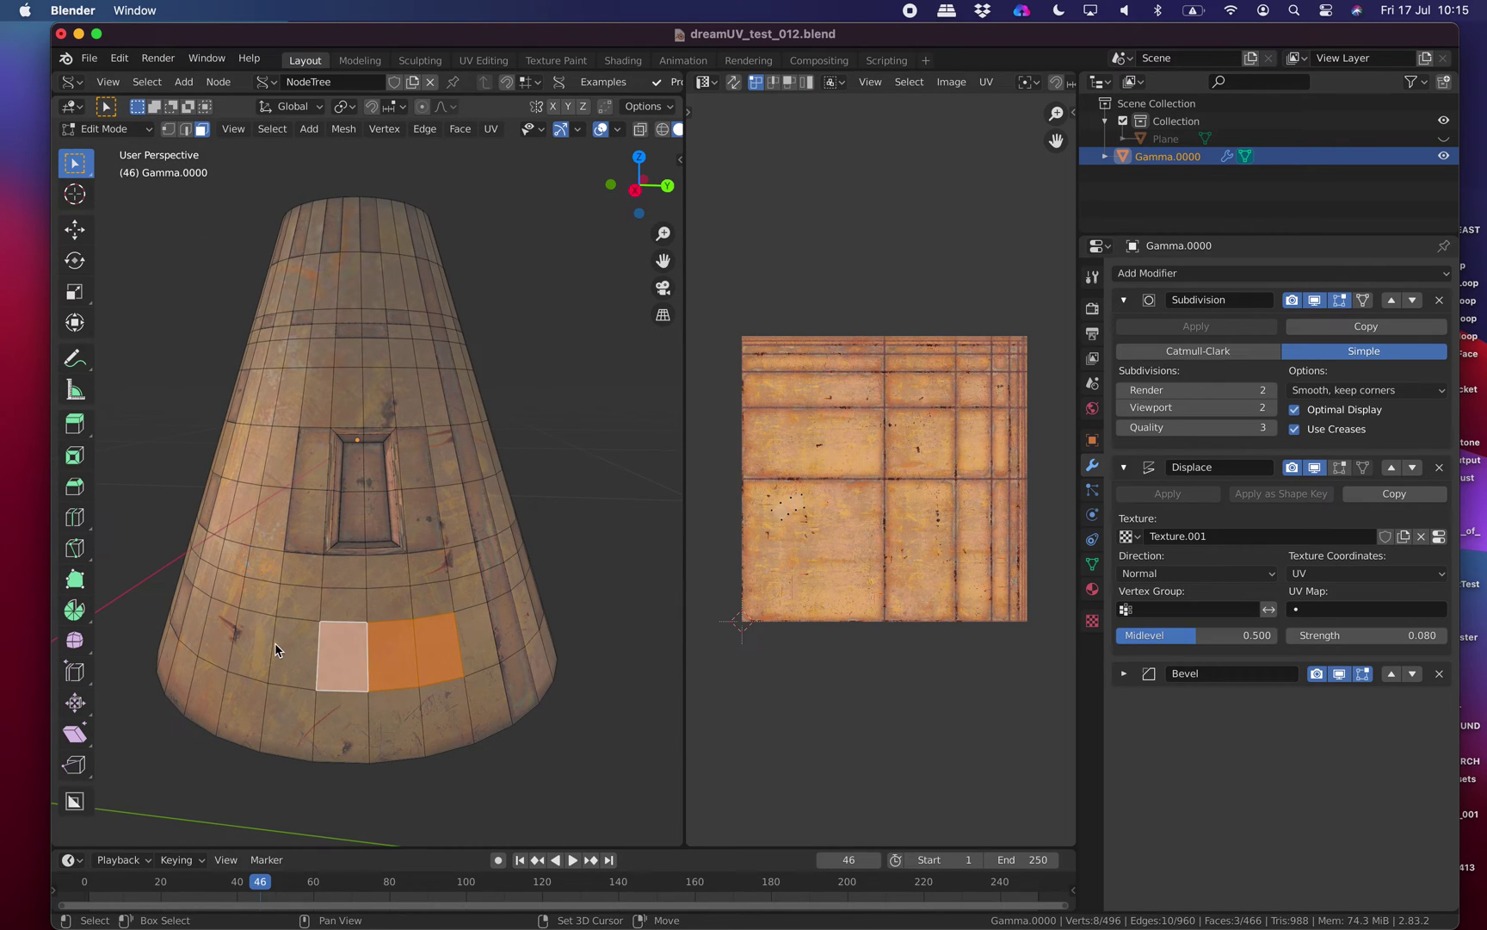
pyautogui.keyDown('shift'); pyautogui.click(297, 645); pyautogui.keyUp('shift')
pyautogui.keyDown('shift'); pyautogui.click(249, 639); pyautogui.keyUp('shift')
pyautogui.keyDown('shift'); pyautogui.click(212, 635); pyautogui.keyUp('shift')
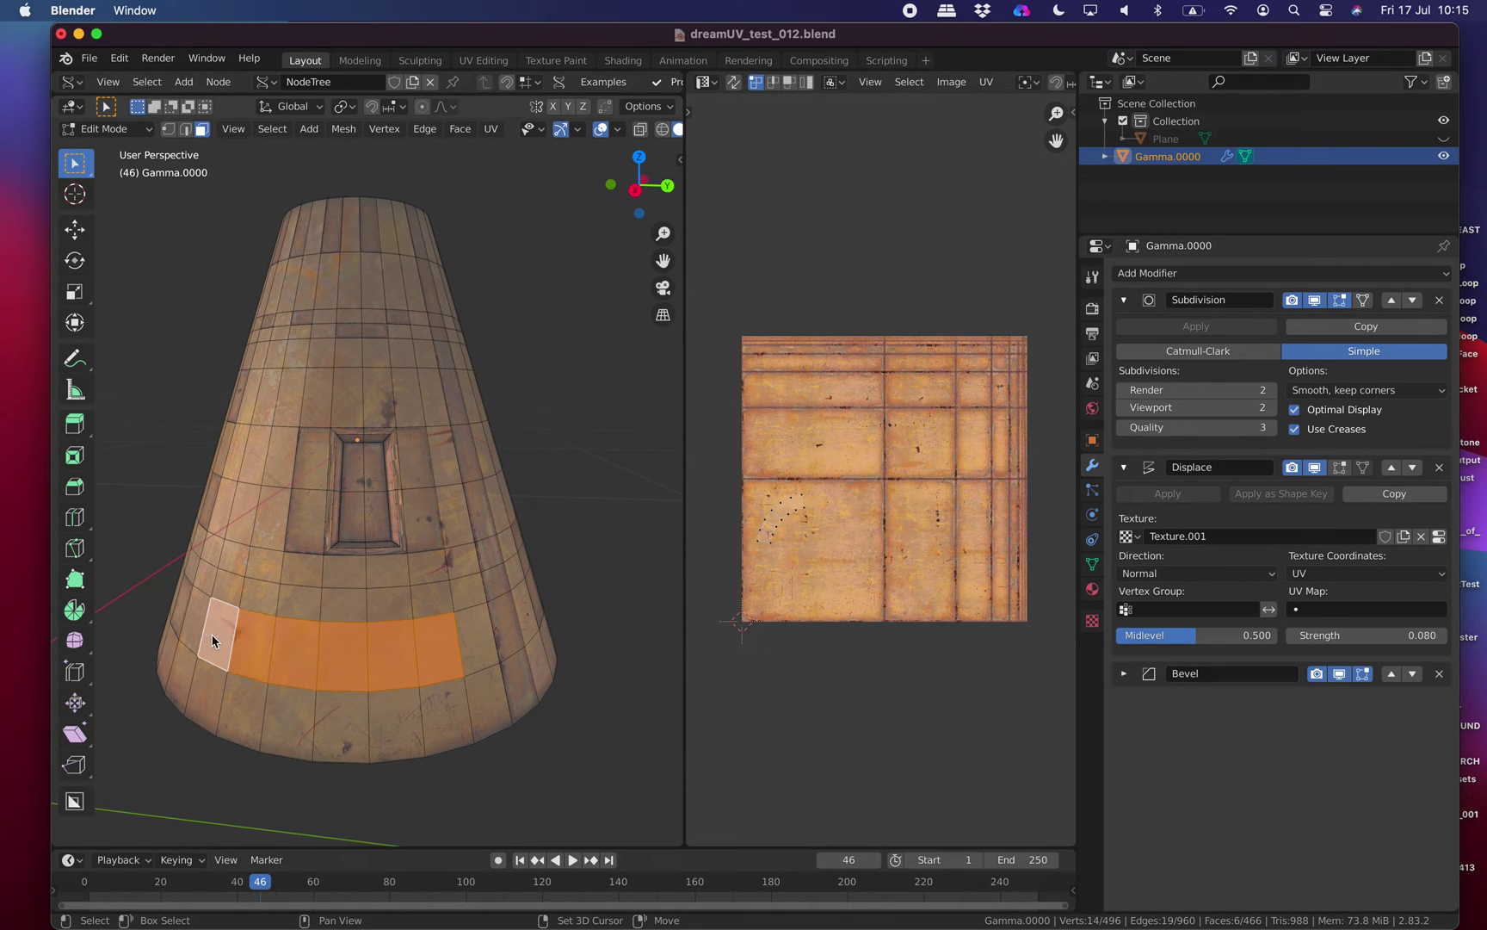
# Apply HotSpot to the six selected faces and return to Object Mode to view the displaced result.
pyautogui.click(680, 159)
pyautogui.click(583, 645)
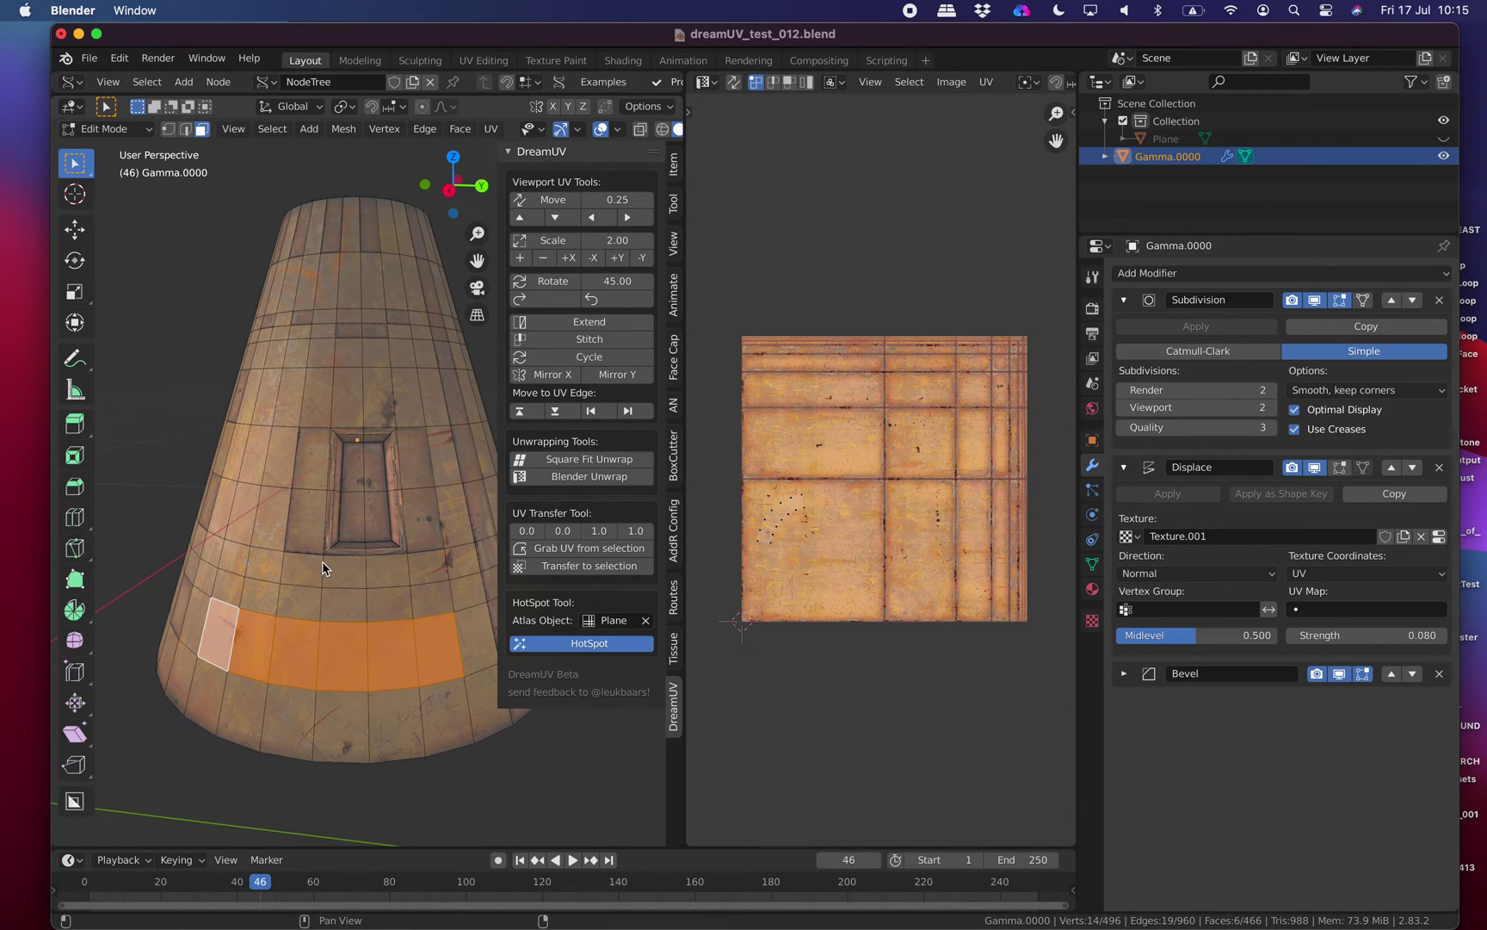
pyautogui.click(94, 129)
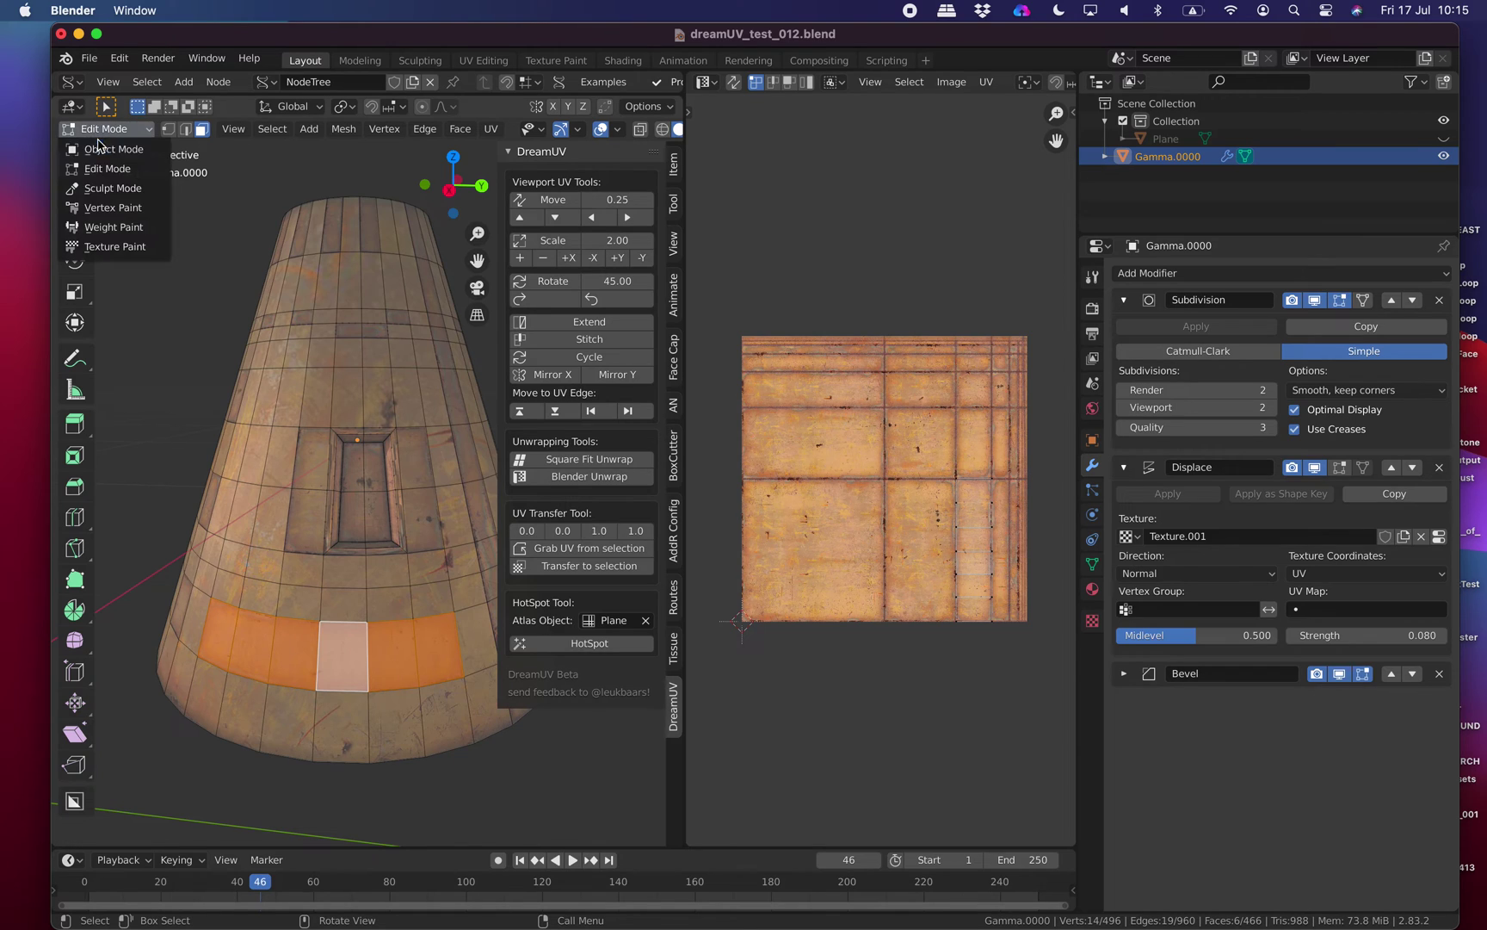
pyautogui.click(107, 148)
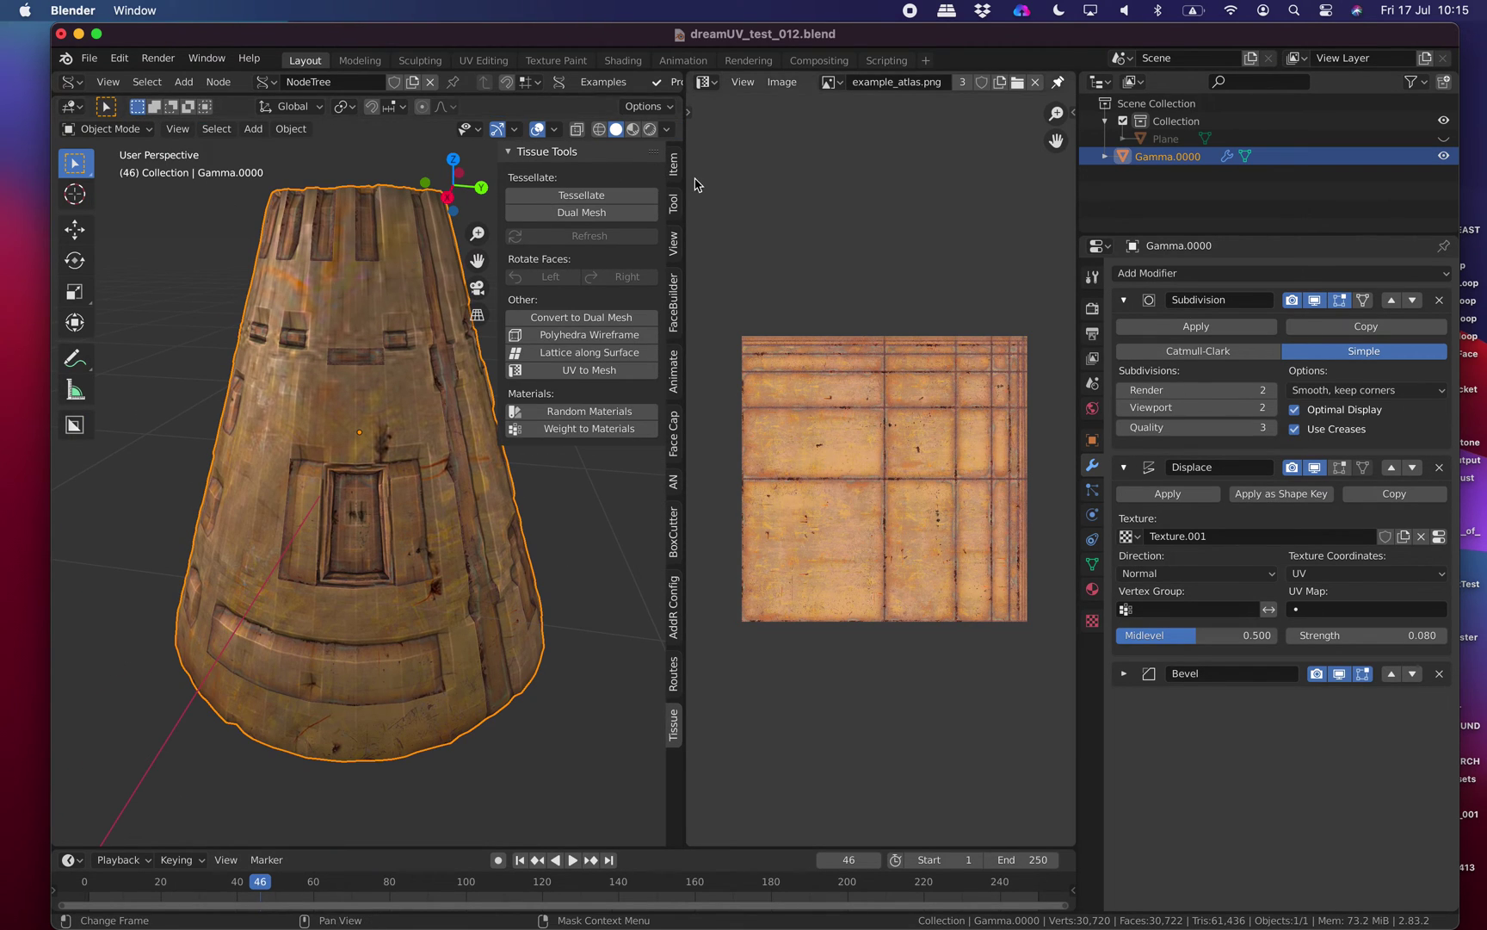
# Enlarge the 3D viewport and deselect the cylinder.
pyautogui.moveTo(689, 182); pyautogui.dragTo(831, 183)
pyautogui.scroll(-2, 541, 283)
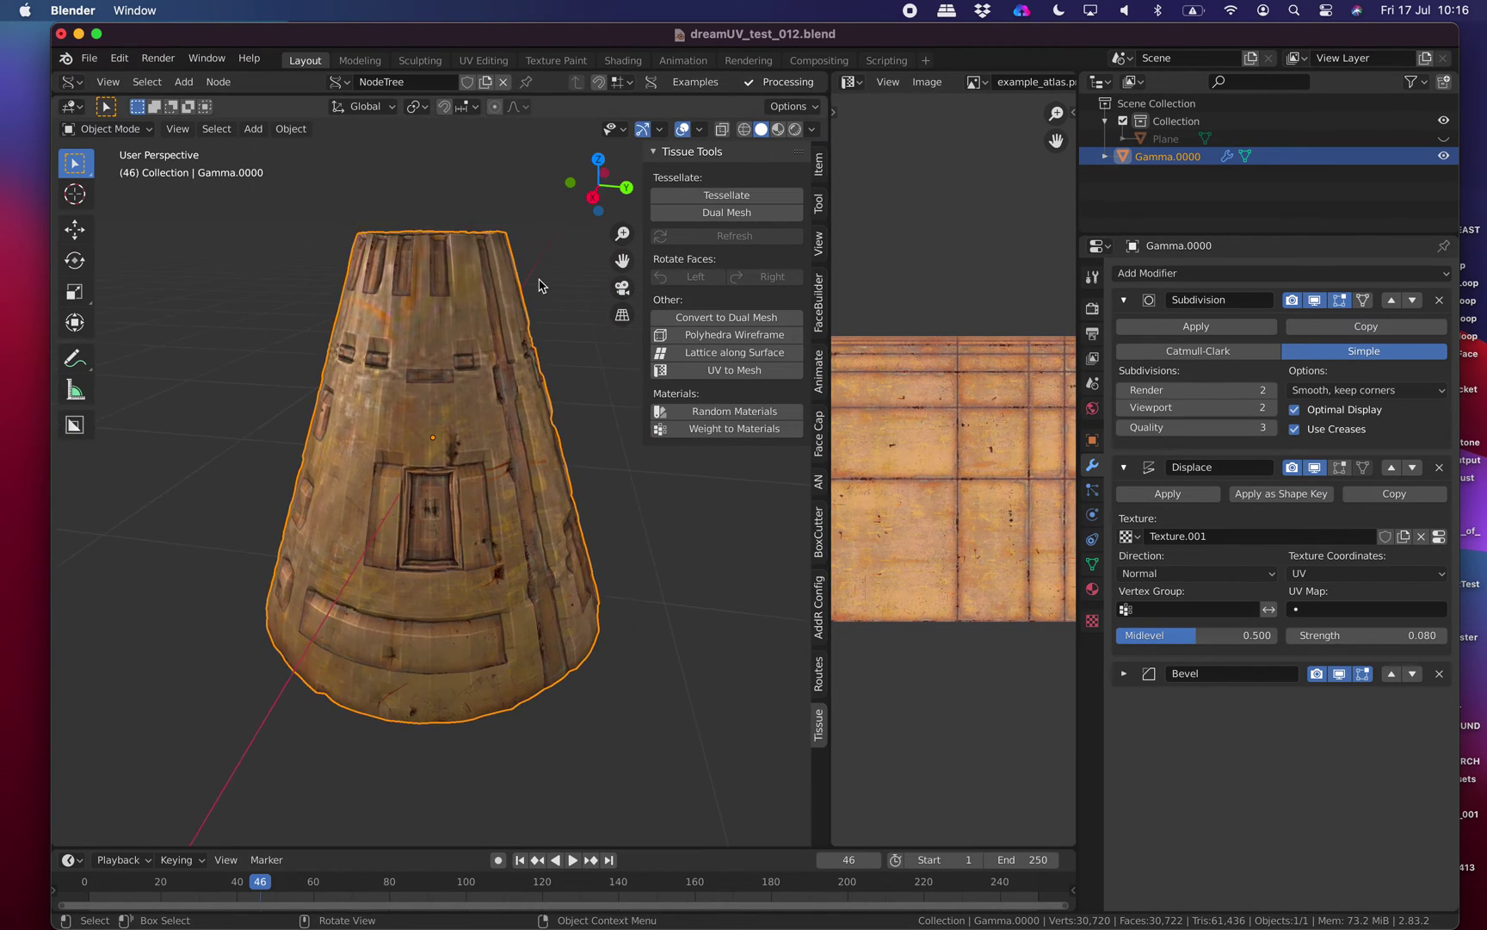
pyautogui.click(541, 282)
# Compare the viewport display with and without Shadow, keep Shadow enabled and change its light direction.
pyautogui.click(813, 129)
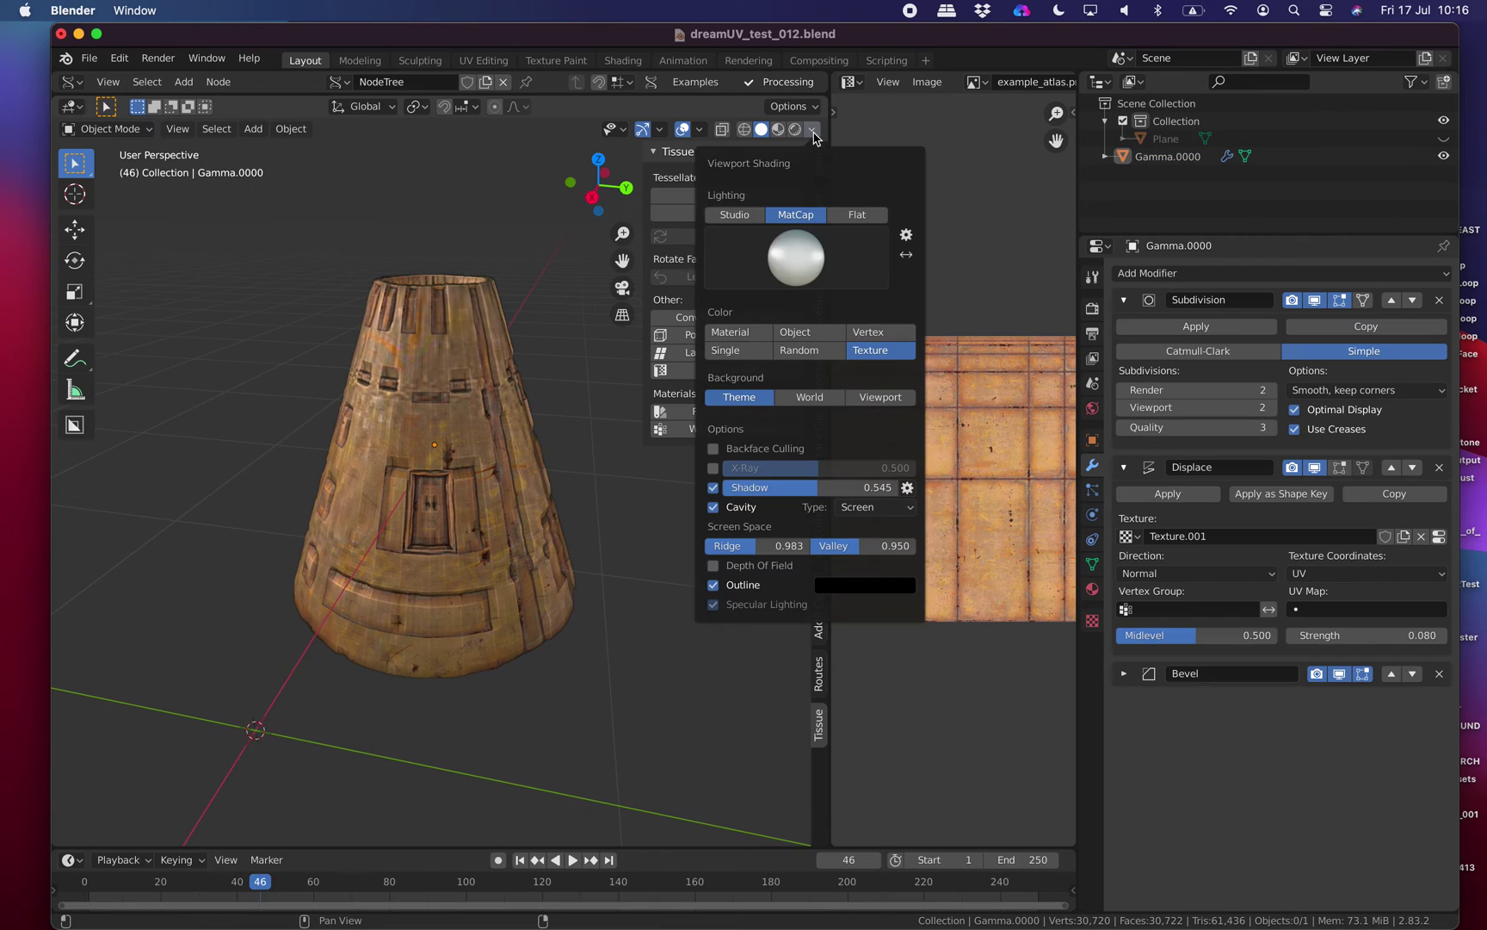
pyautogui.click(717, 492)
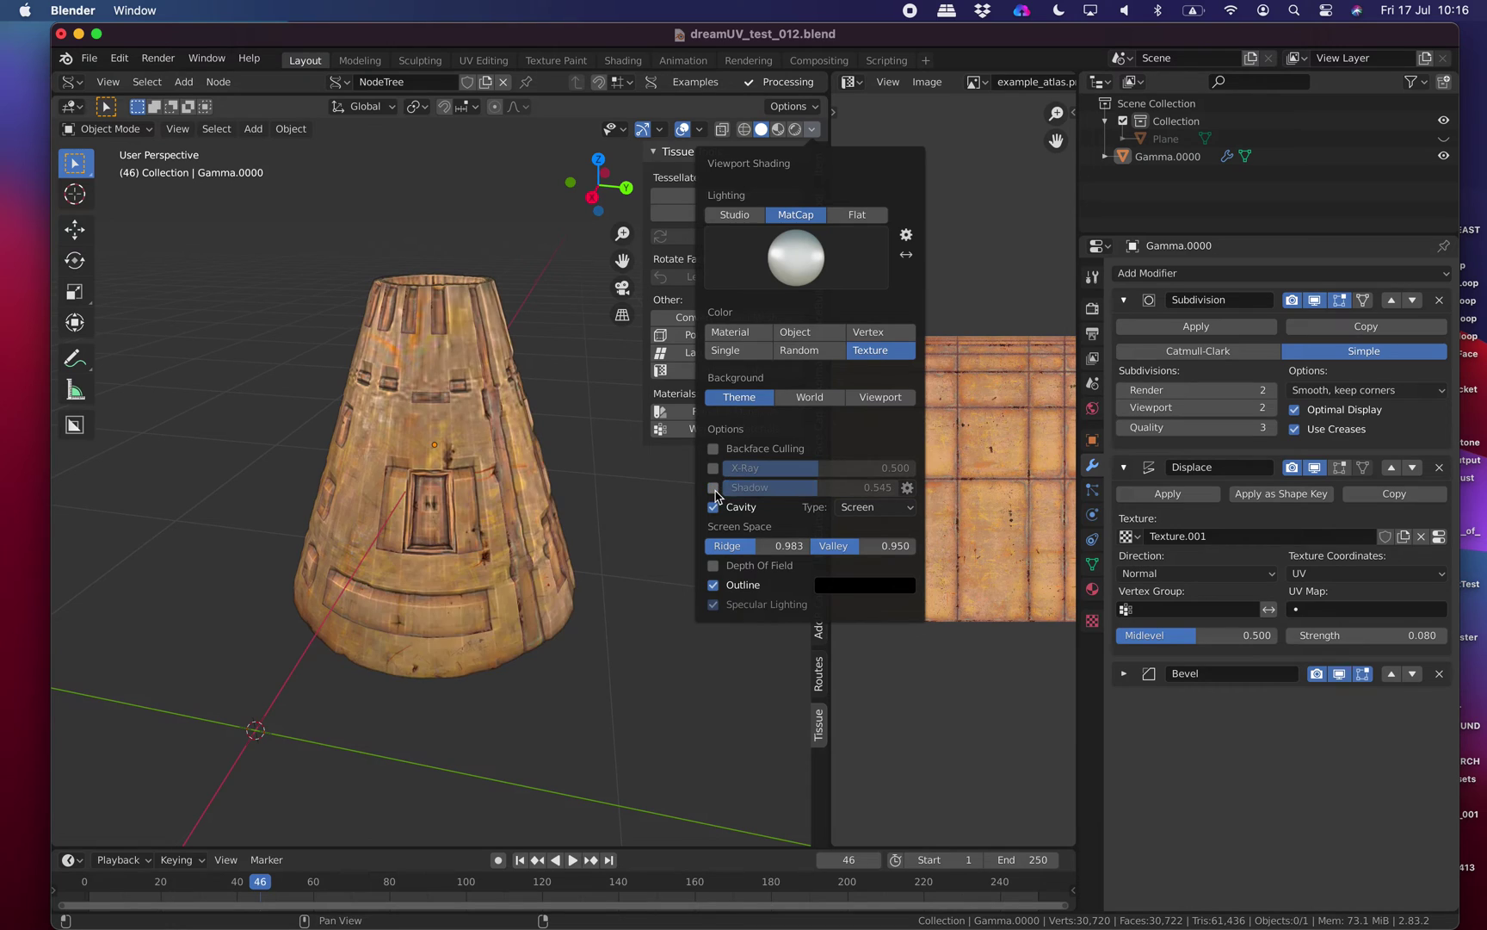
pyautogui.click(718, 492)
pyautogui.click(718, 492)
pyautogui.click(718, 492)
pyautogui.click(905, 490)
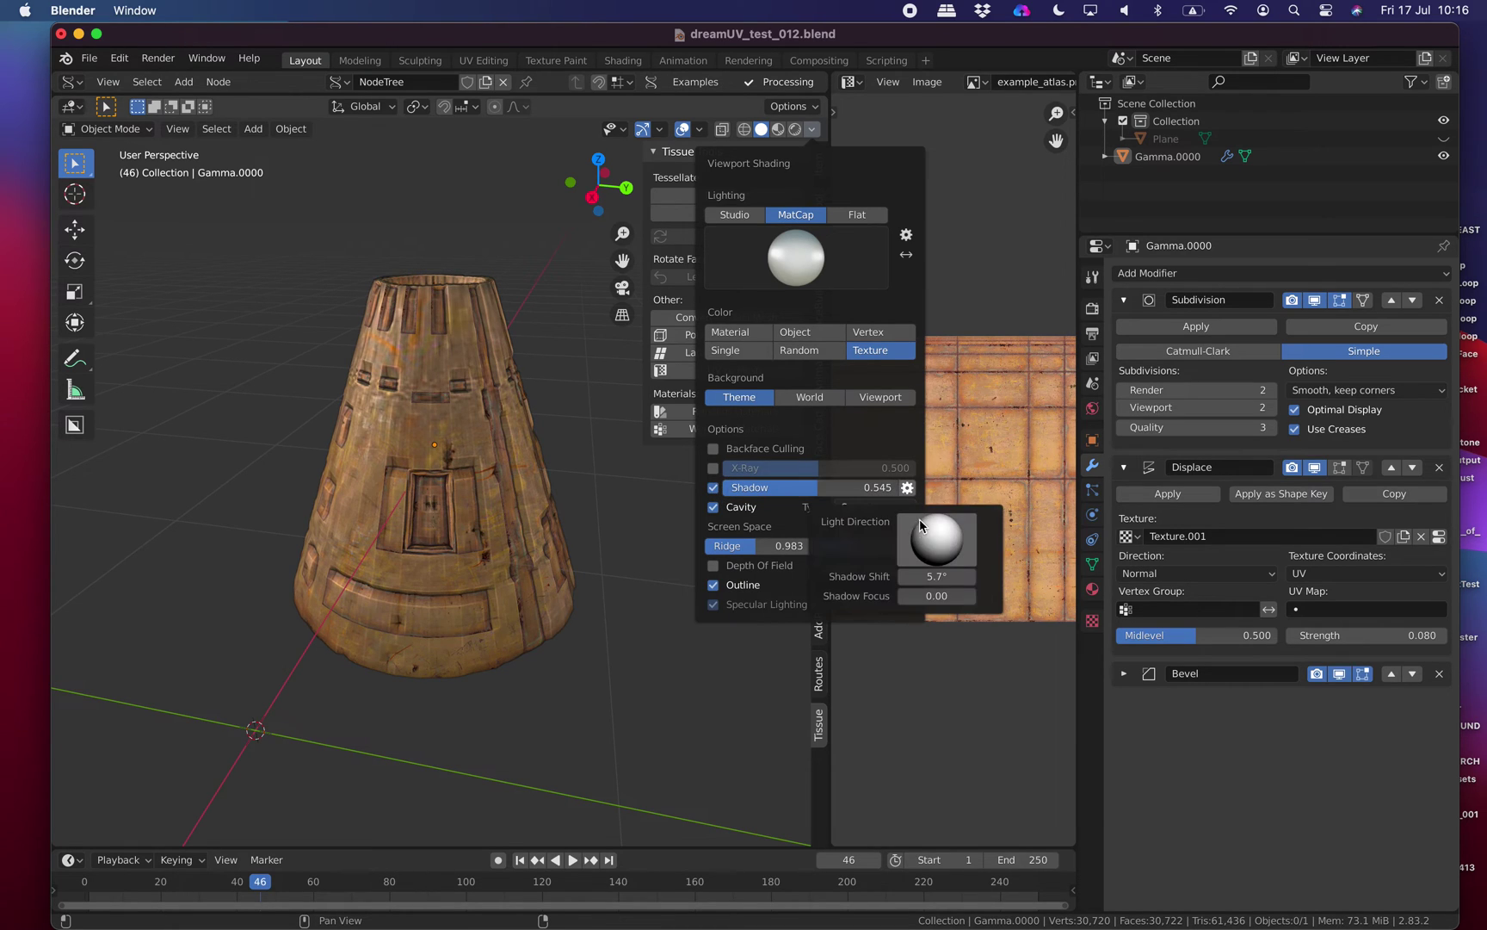
pyautogui.moveTo(926, 532)
pyautogui.mouseDown()
pyautogui.moveTo(882, 512)
pyautogui.moveTo(894, 552)
pyautogui.moveTo(954, 510)
pyautogui.mouseUp()
# Toggle the viewport's Cavity shading to compare the cylinder's surface detail with and without it.
pyautogui.click(714, 510)
pyautogui.click(714, 512)
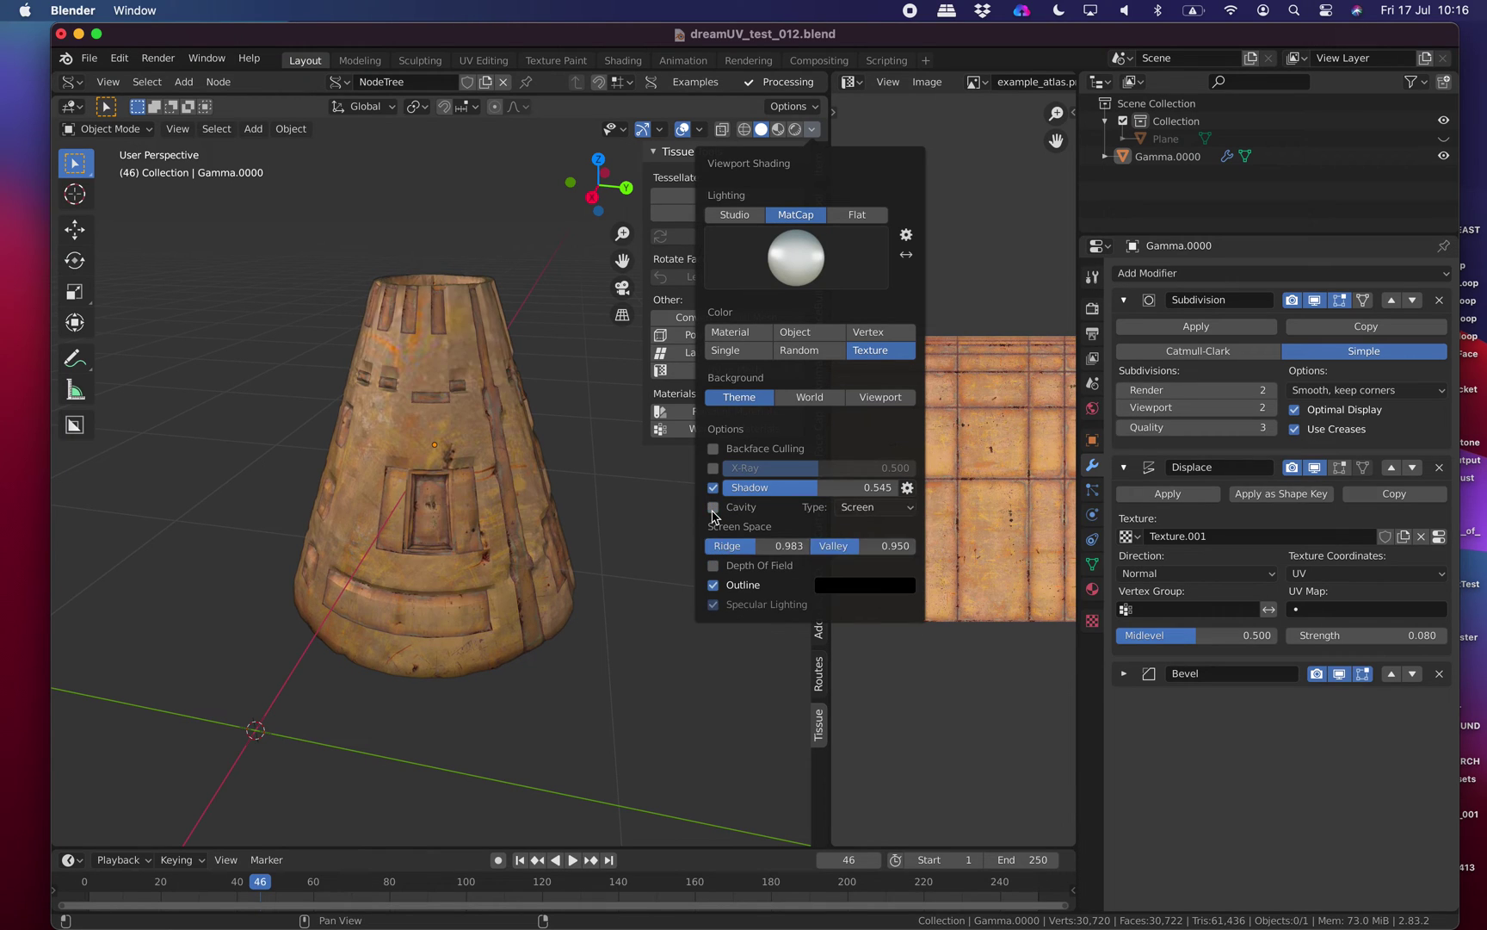
pyautogui.click(714, 512)
# Save the file and widen the image editor so the whole atlas texture fits beside the 3D viewport.
pyautogui.moveTo(456, 422); pyautogui.dragTo(594, 403, button='middle')
pyautogui.moveTo(301, 324); pyautogui.dragTo(341, 358, button='middle')
pyautogui.hotkey('ctrl', 's')
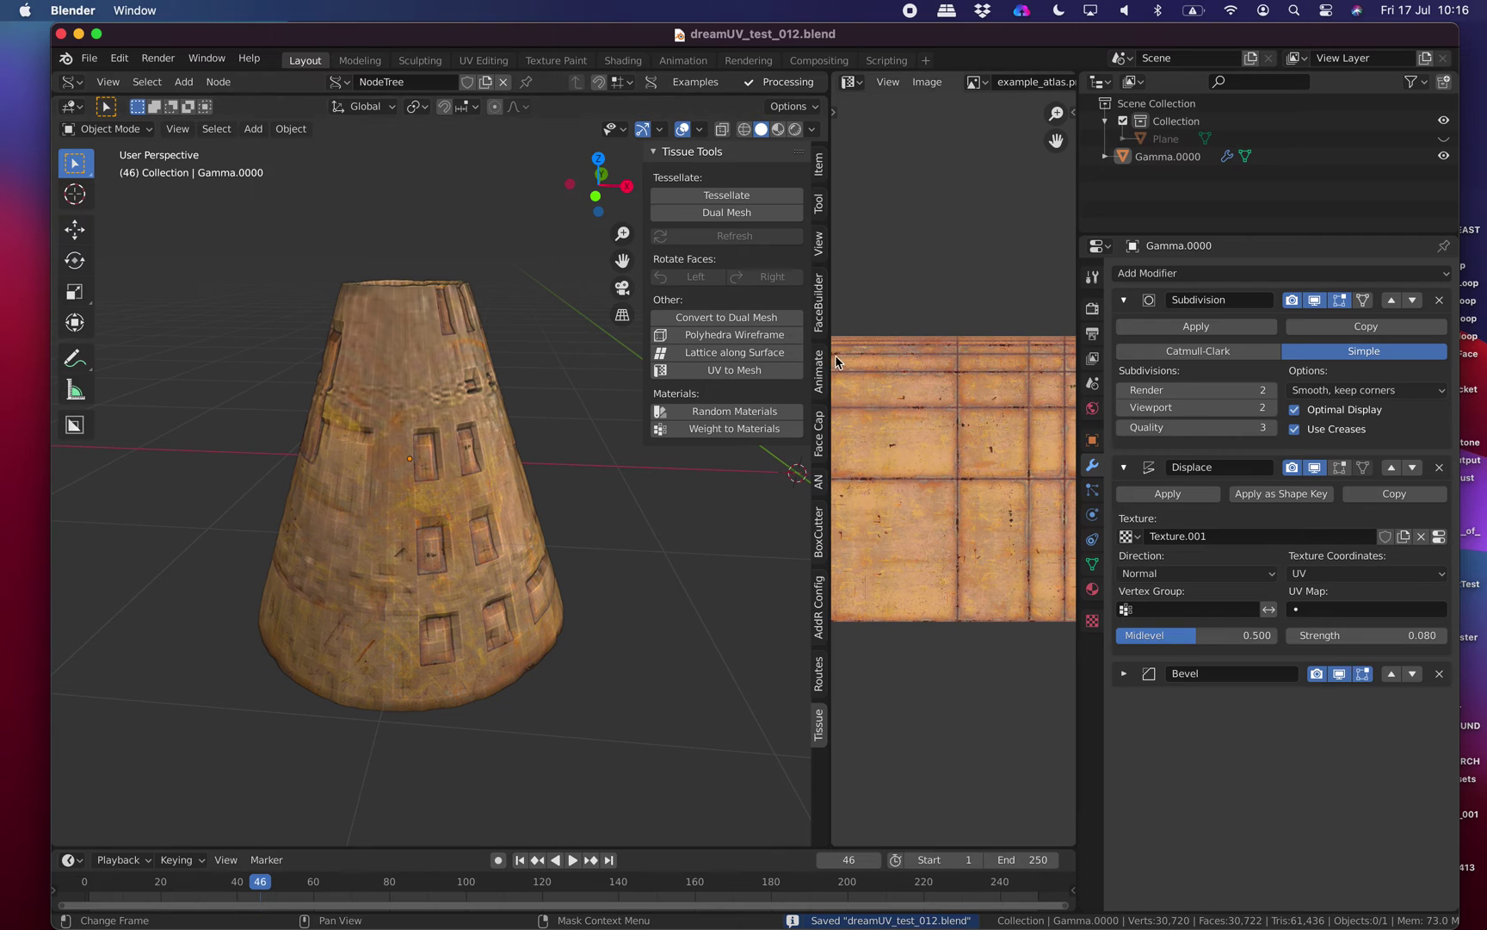
pyautogui.moveTo(832, 361); pyautogui.dragTo(738, 361)
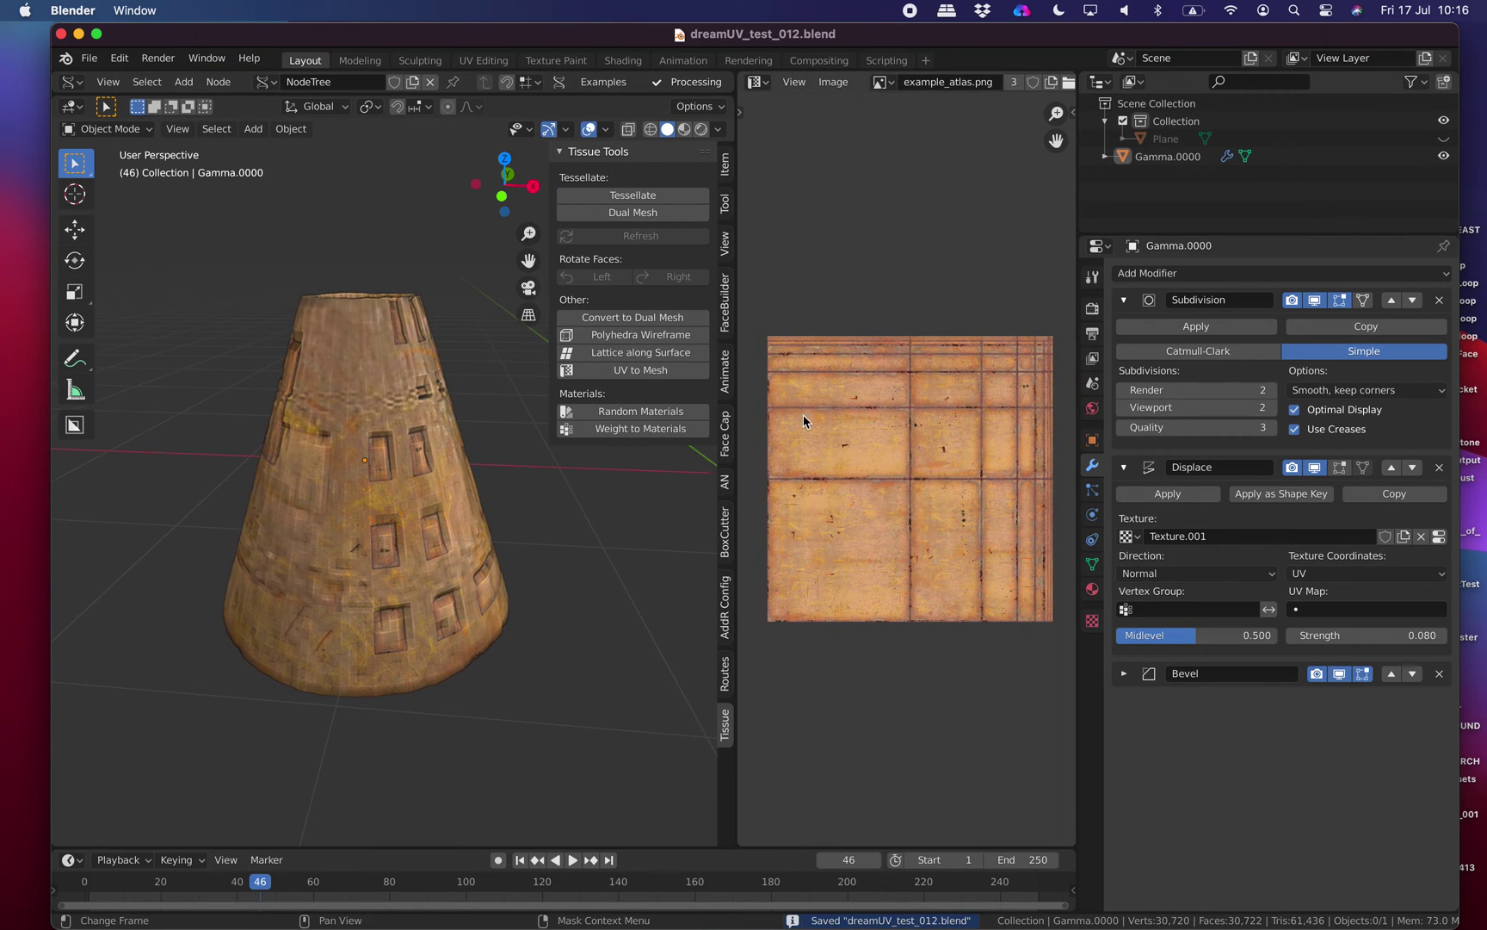
# Switch to the browser's DreamUV GitHub page and look through its file list, installation notes and usage documentation.
pyautogui.hotkey('ctrl', 'Right')
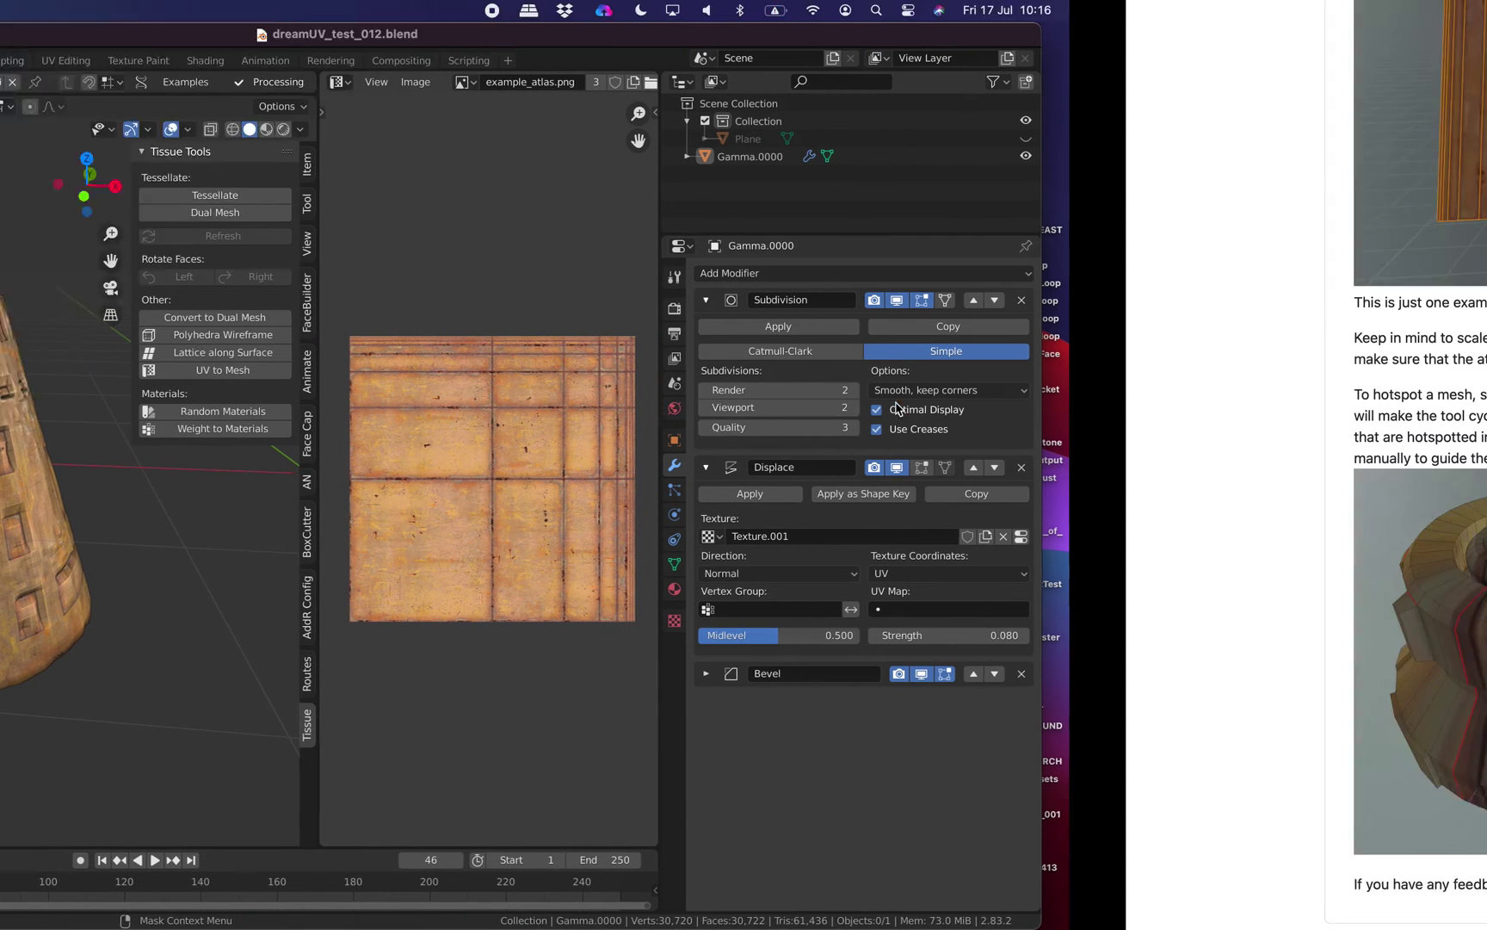
pyautogui.scroll(-2, 835, 594)
pyautogui.scroll(20, 828, 591)
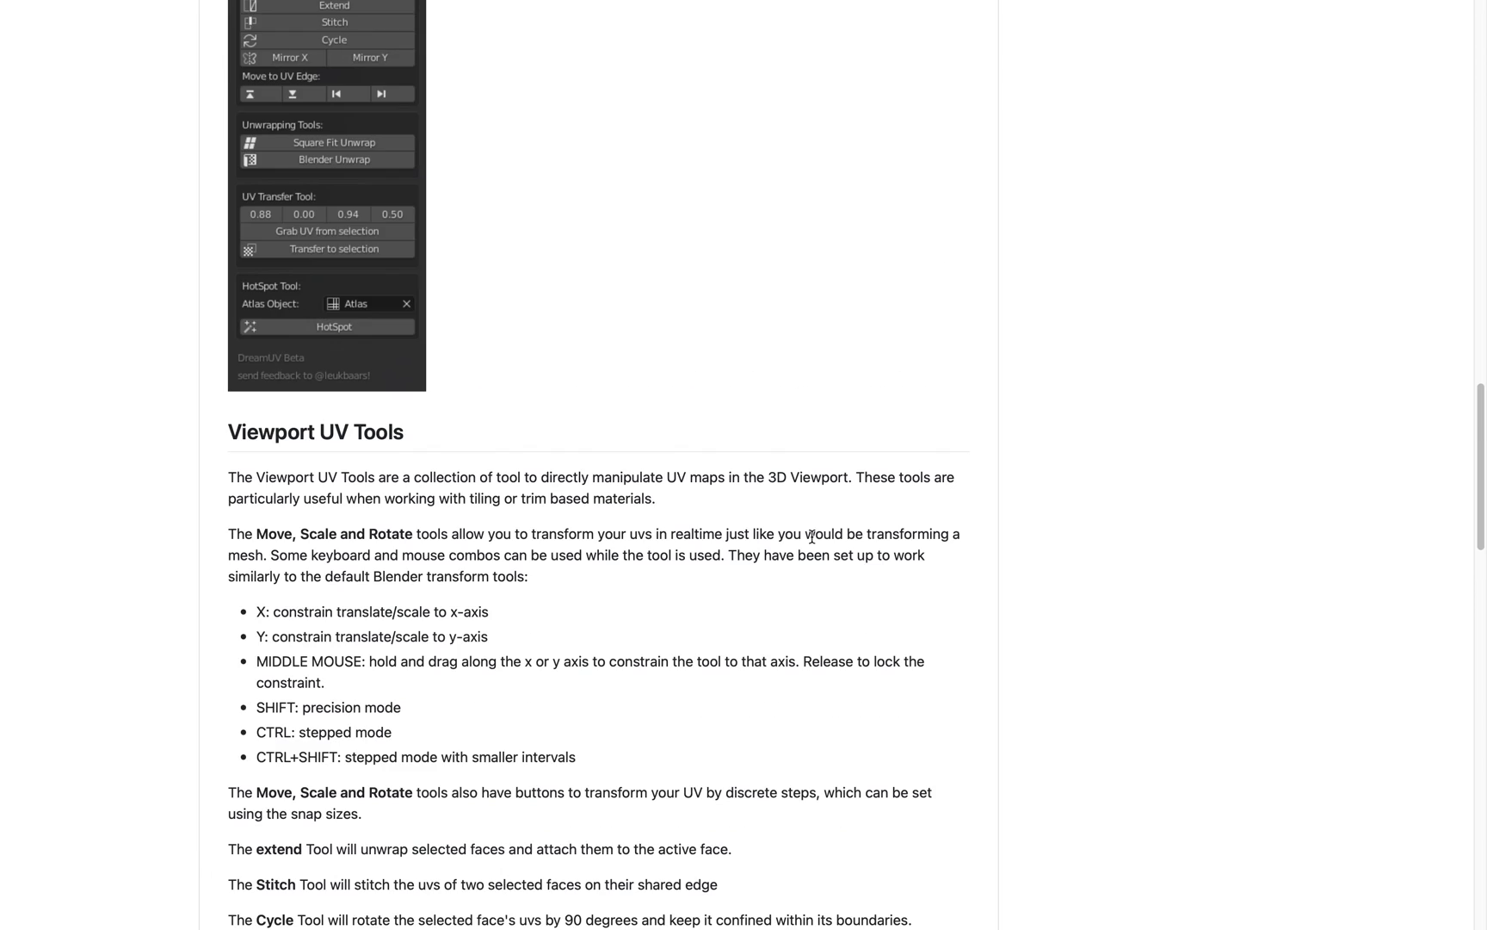
pyautogui.scroll(-6, 826, 504)
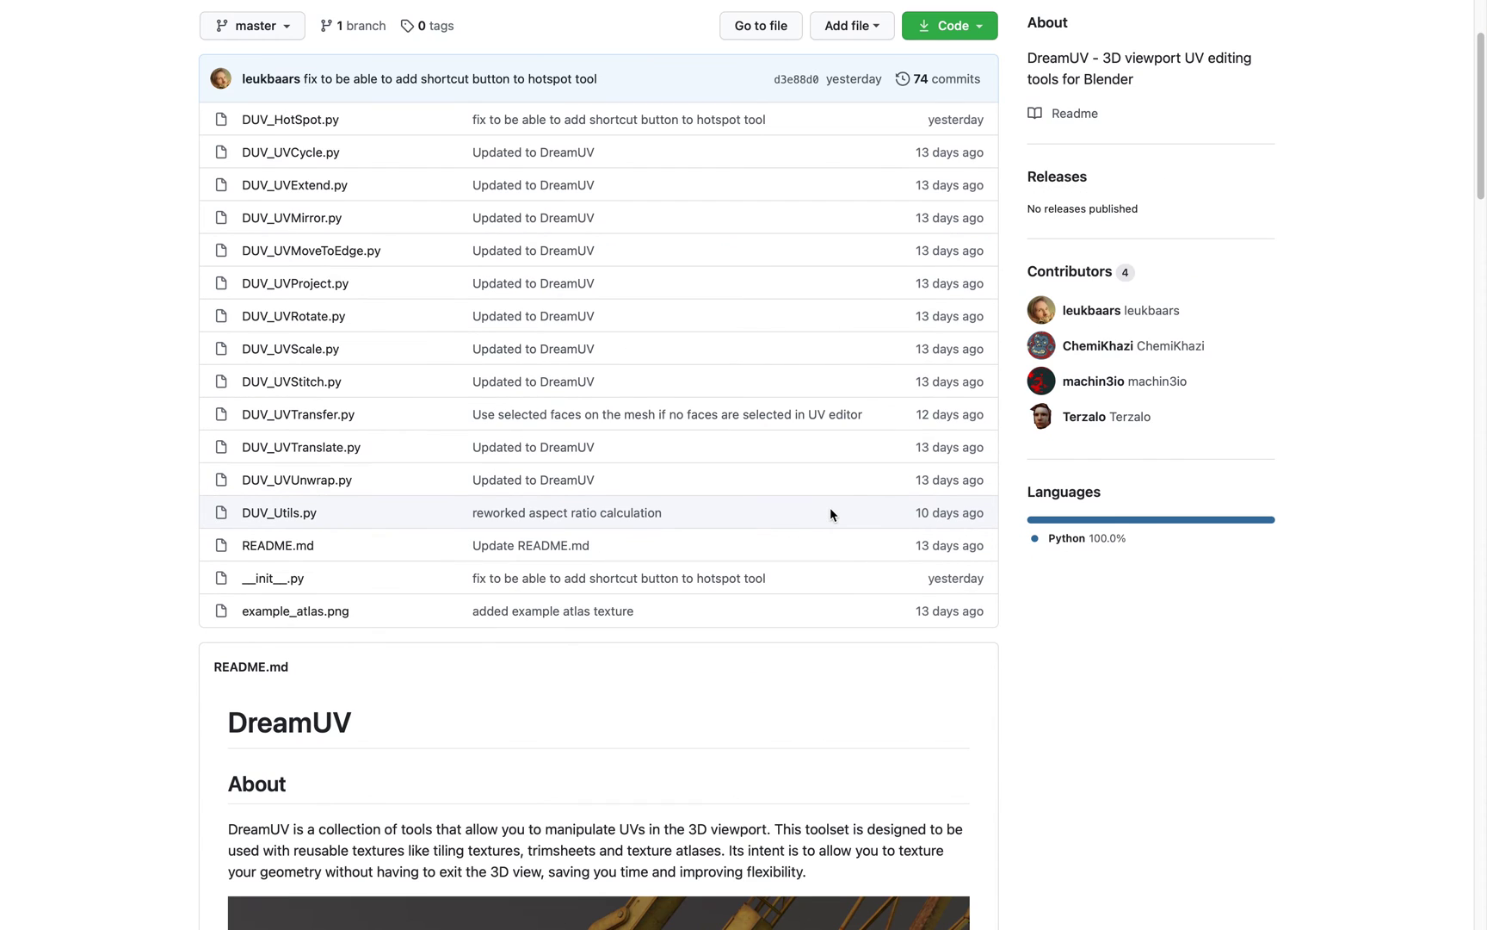
pyautogui.scroll(-7, 654, 420)
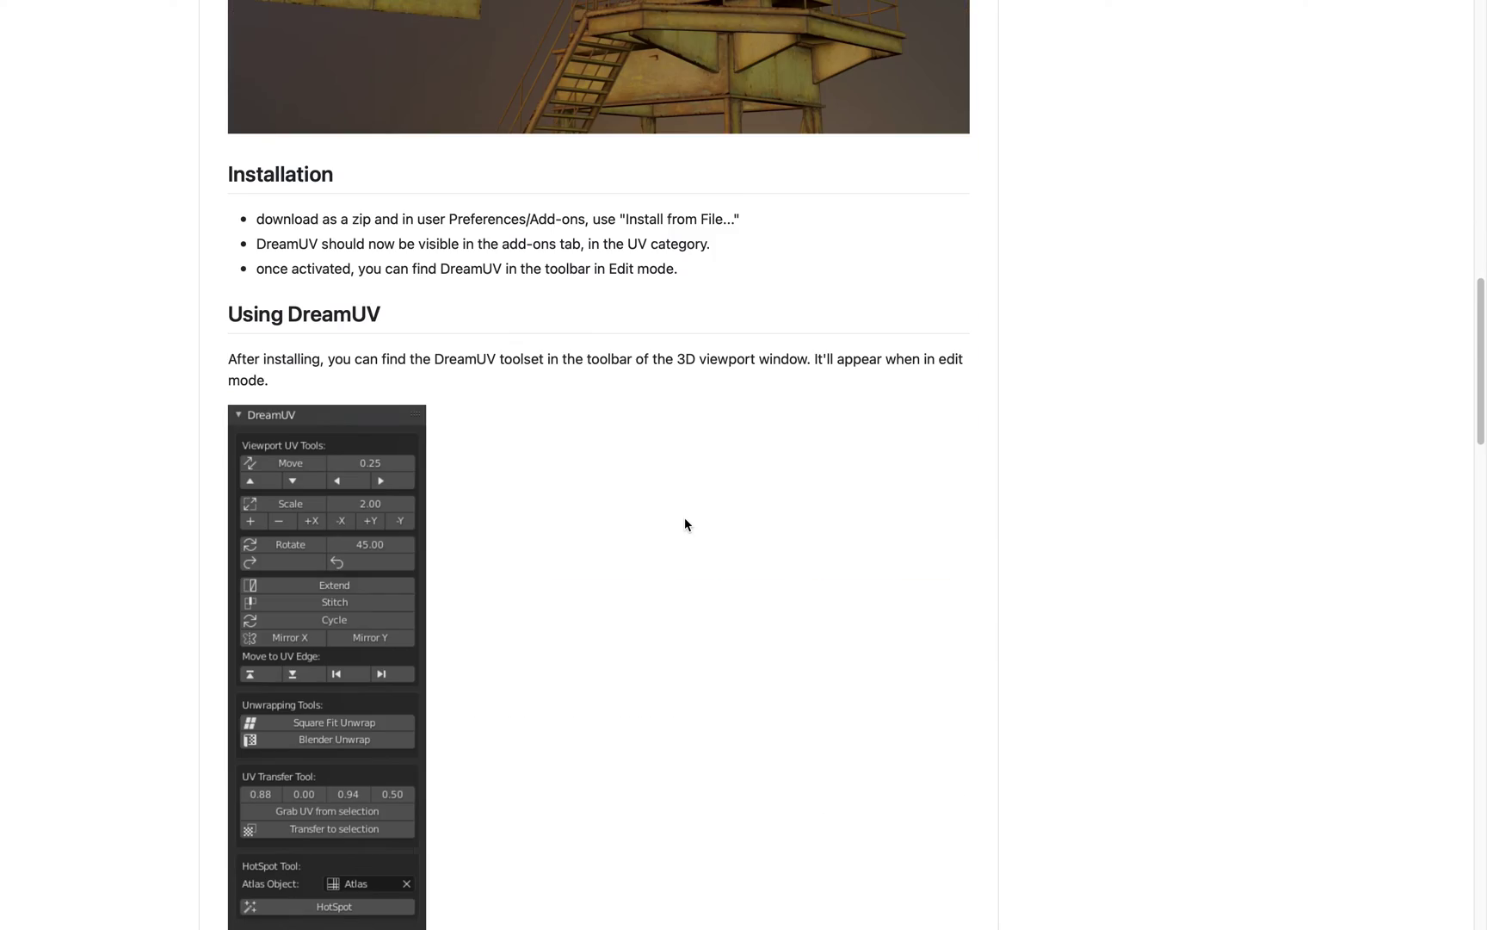
pyautogui.scroll(4, 687, 521)
pyautogui.scroll(-19, 707, 501)
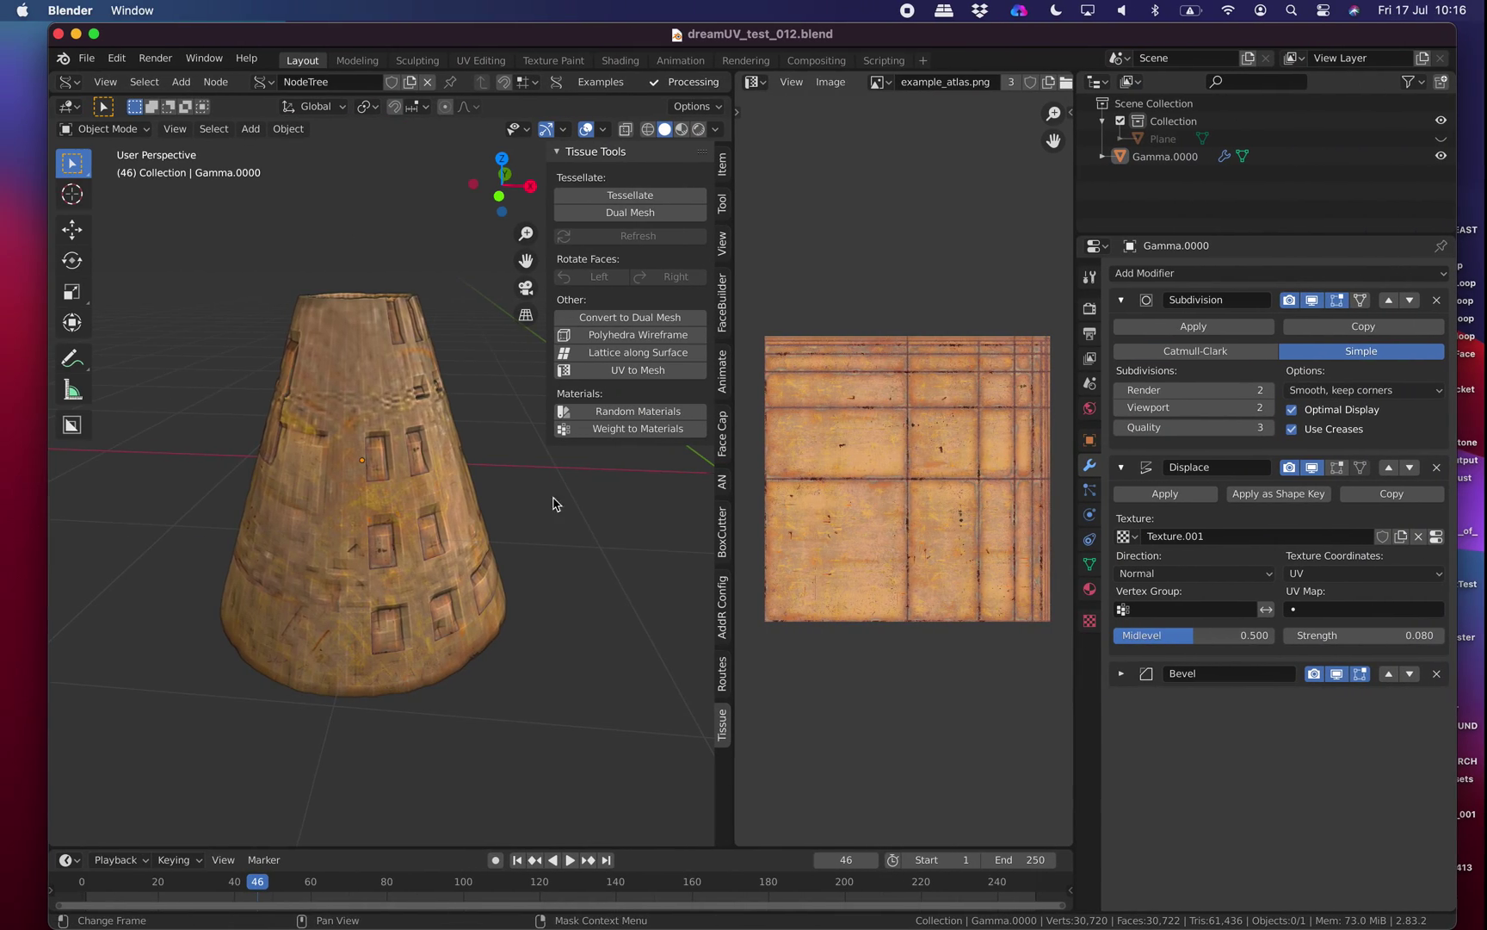
# Back in Blender, save the file and add a Monkey mesh at the world origin.
pyautogui.moveTo(554, 504); pyautogui.dragTo(496, 532, button='middle')
pyautogui.hotkey('ctrl', 's')
pyautogui.hotkey('shift', 'a')
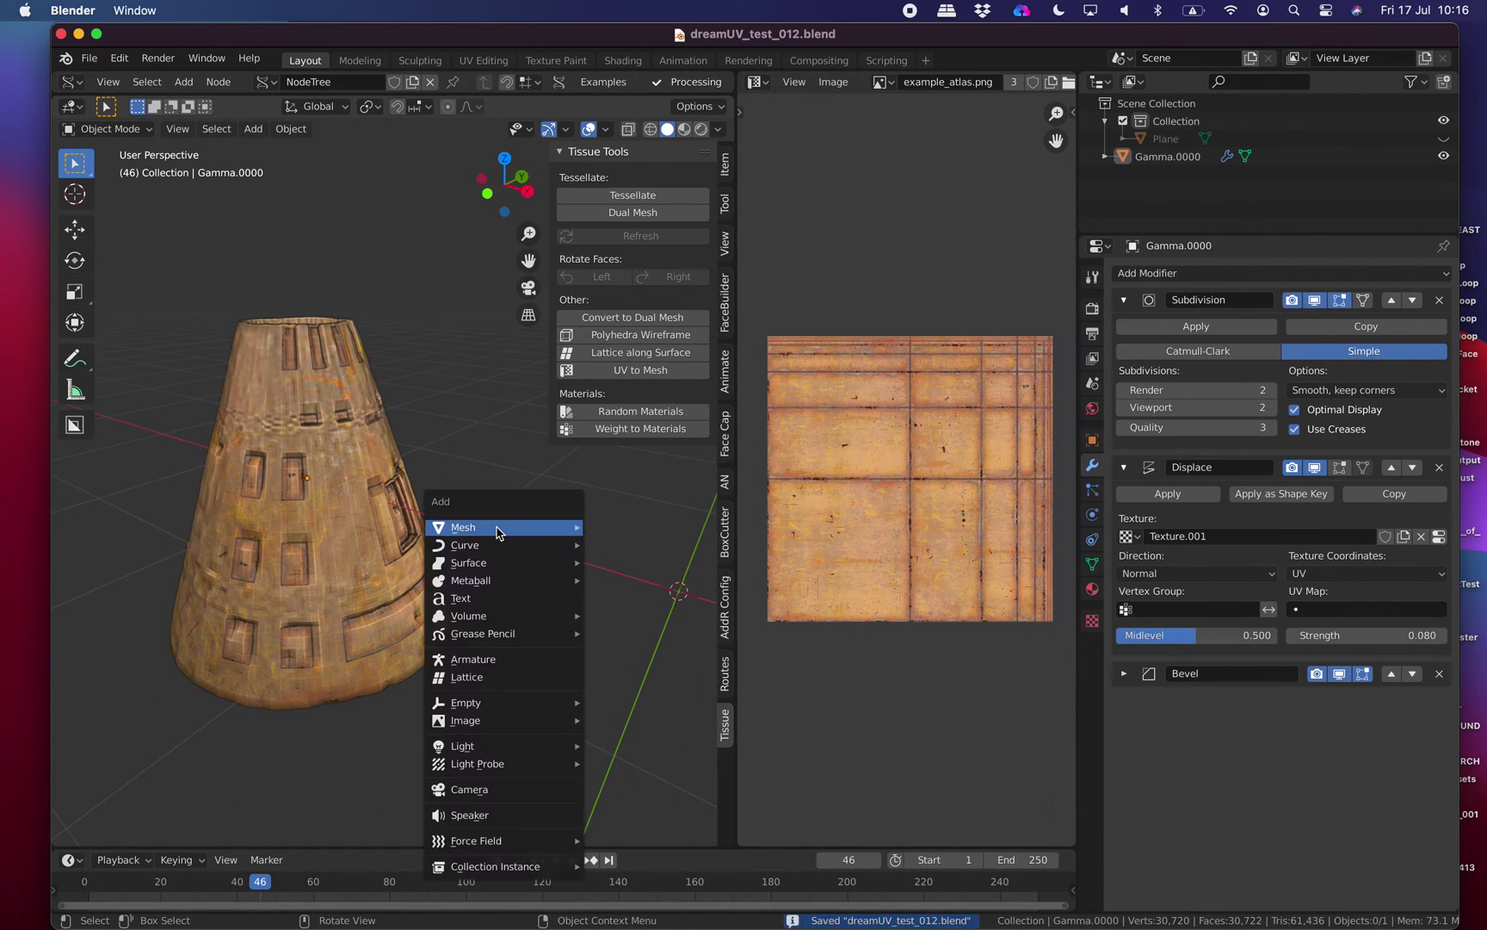
pyautogui.moveTo(495, 527)
pyautogui.click(658, 298)
pyautogui.scroll(-5, 551, 517)
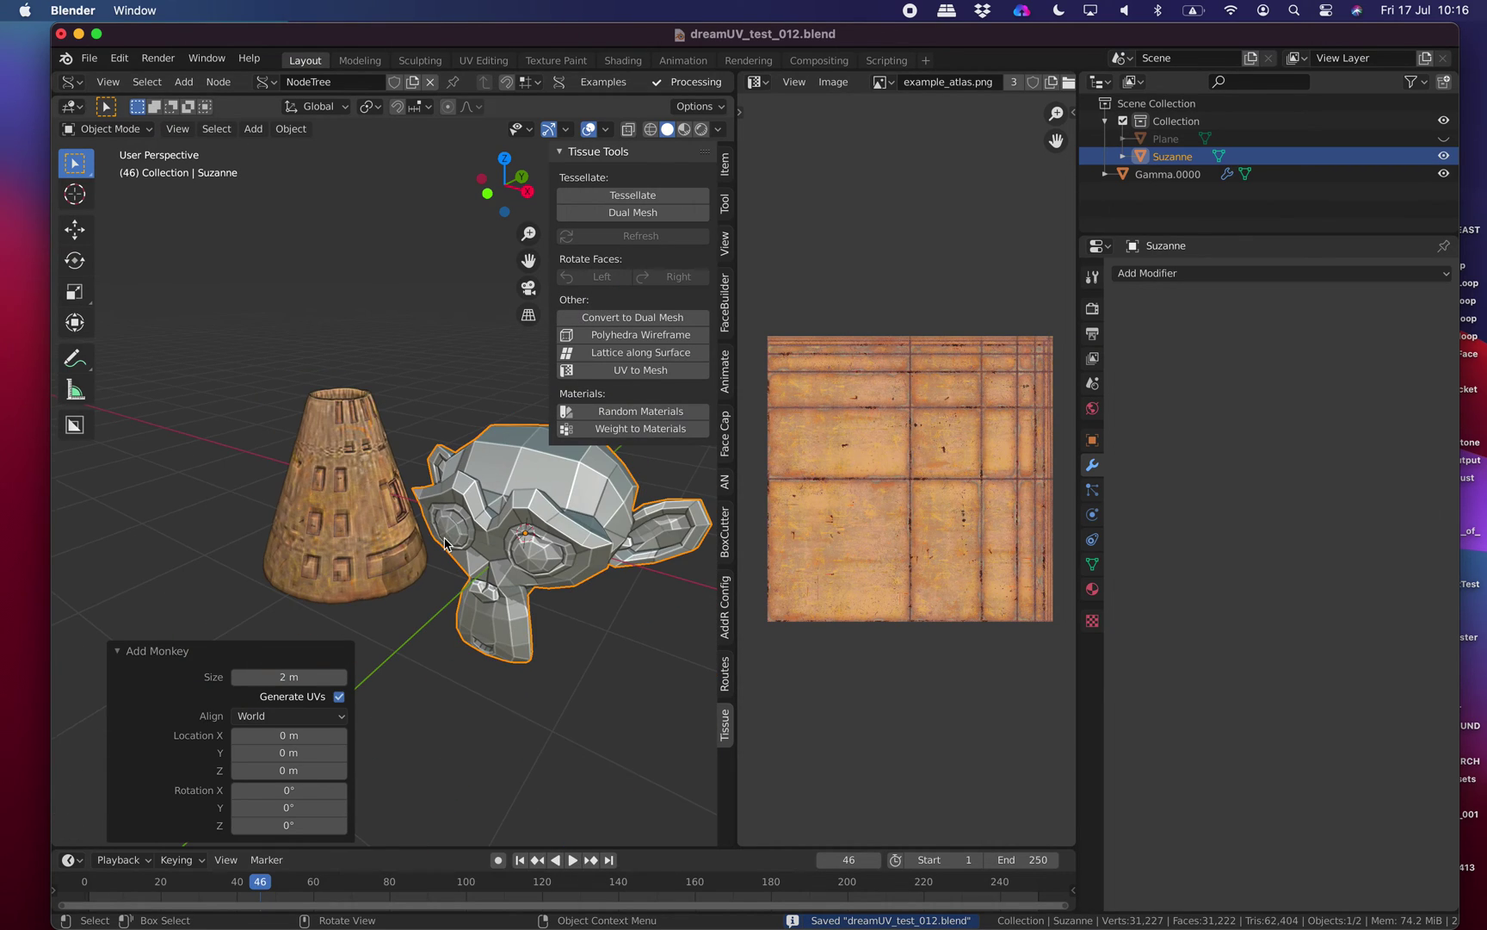
pyautogui.moveTo(547, 524); pyautogui.dragTo(567, 517, button='middle')
pyautogui.keyDown('shift'); pyautogui.moveTo(566, 516); pyautogui.dragTo(497, 535, button='middle'); pyautogui.keyUp('shift')
pyautogui.scroll(3, 470, 556)
# Apply HotSpot to all faces of the monkey in Edit Mode and inspect its UVs on the atlas.
pyautogui.click(477, 548)
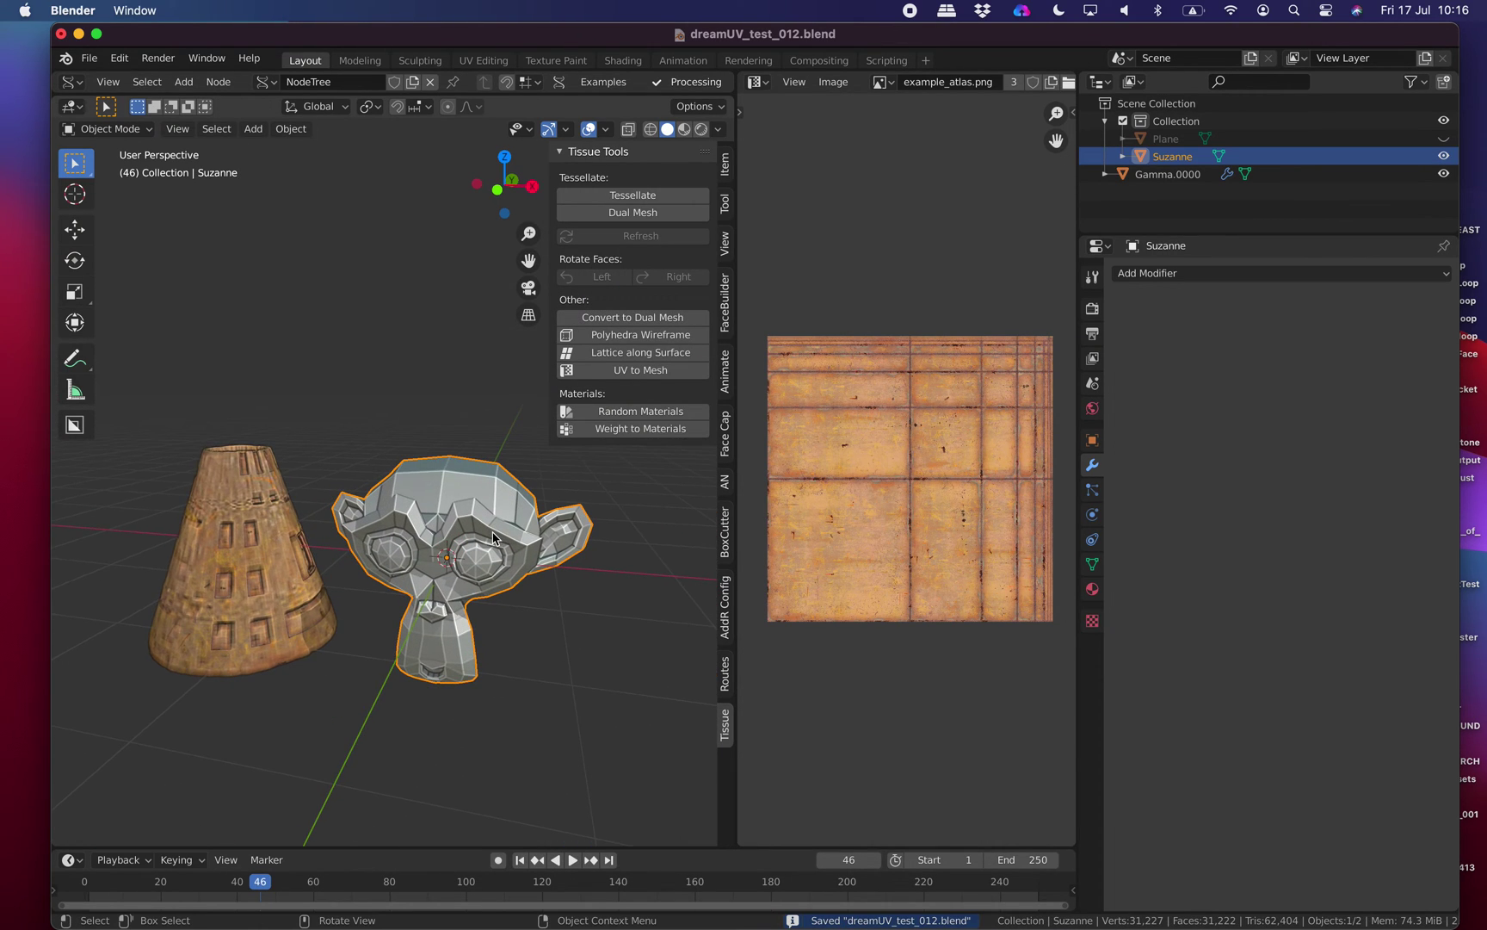
pyautogui.press('Tab')
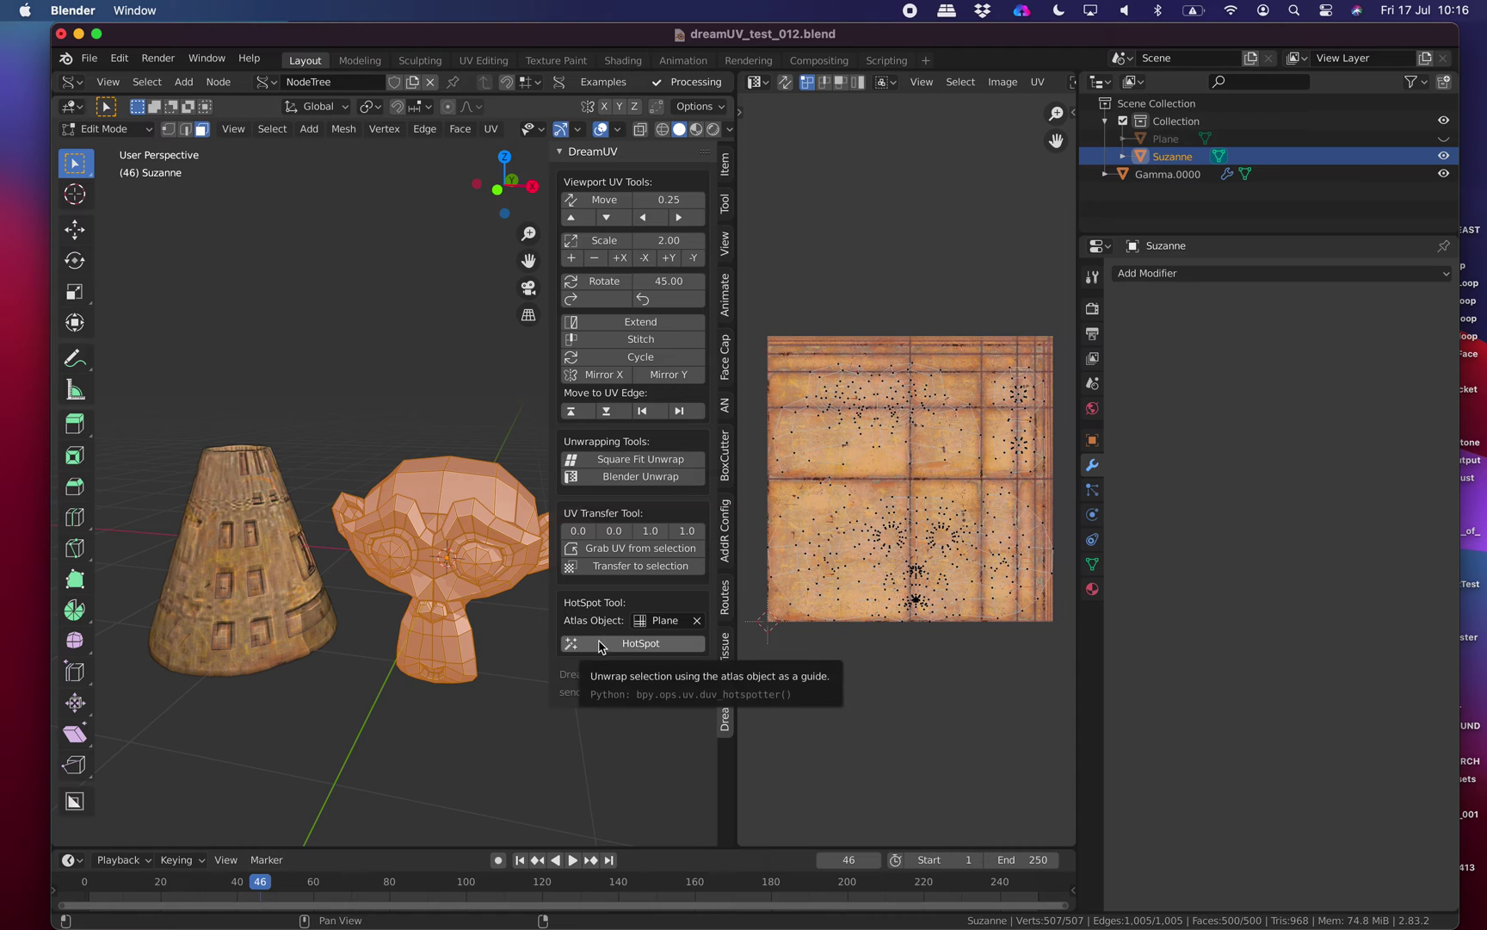
pyautogui.click(618, 653)
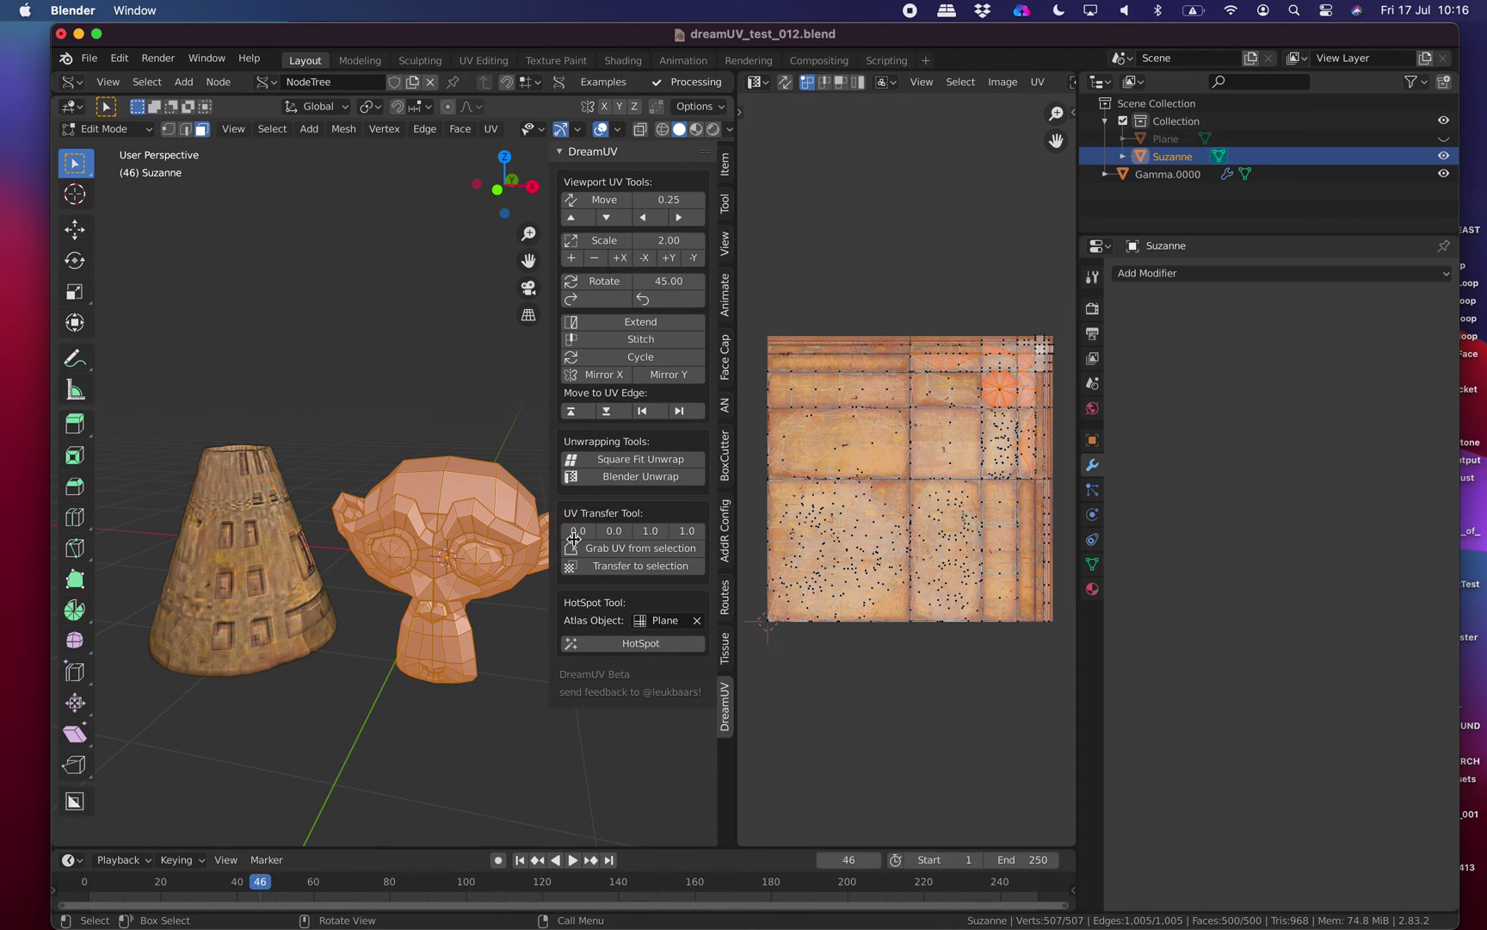
pyautogui.scroll(6, 879, 541)
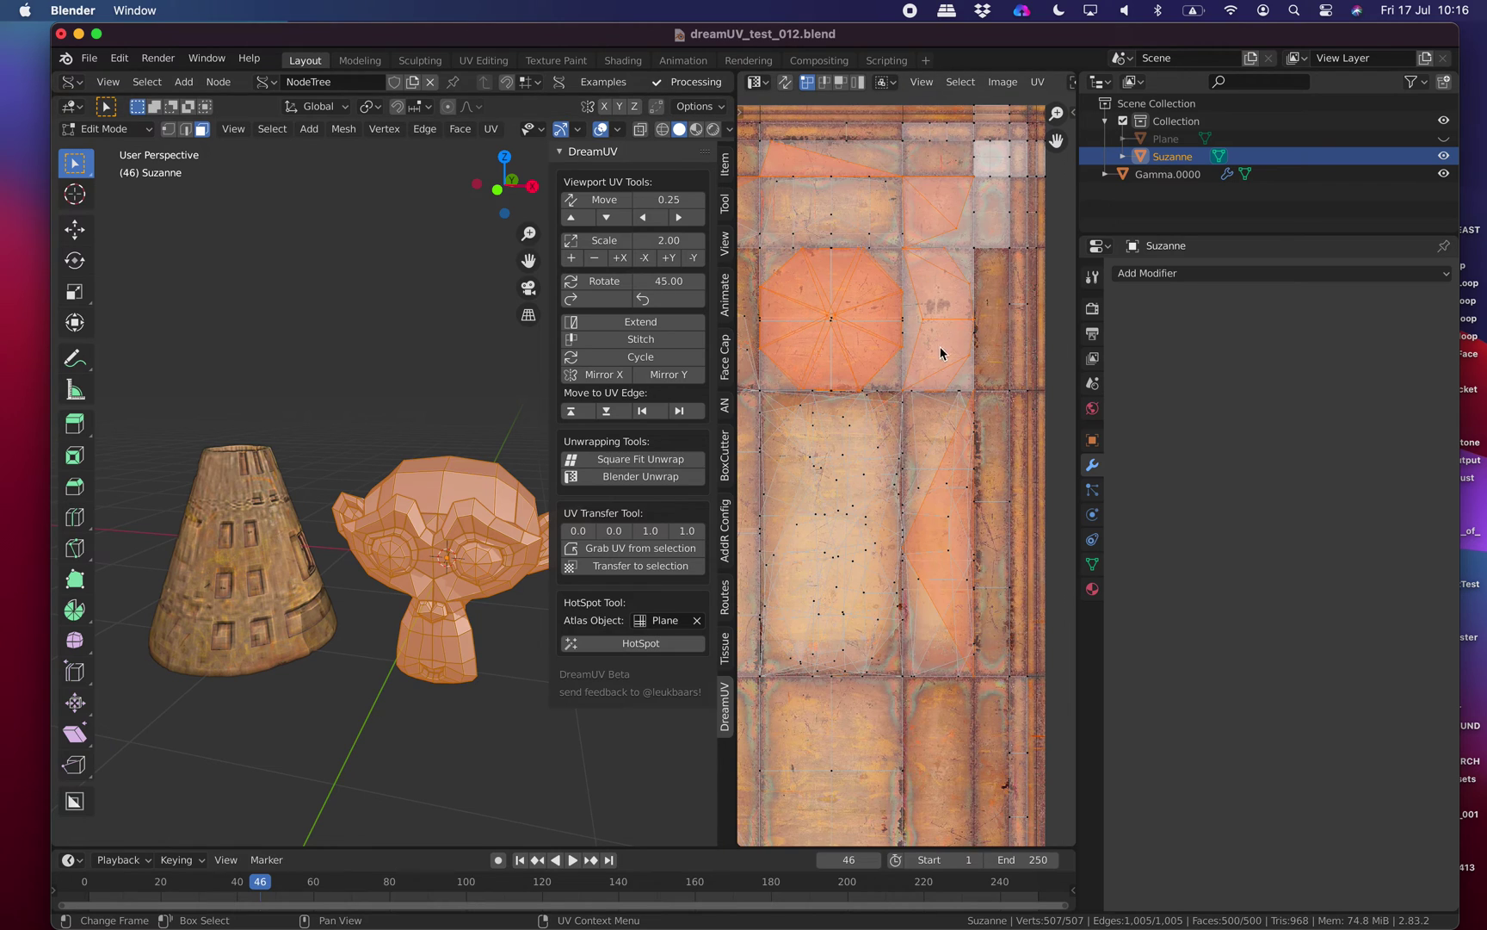
pyautogui.scroll(3, 419, 485)
# Try selecting face groups along the monkey's brow and forehead with Pick Shortest Path, and clear the selection.
pyautogui.click(418, 485)
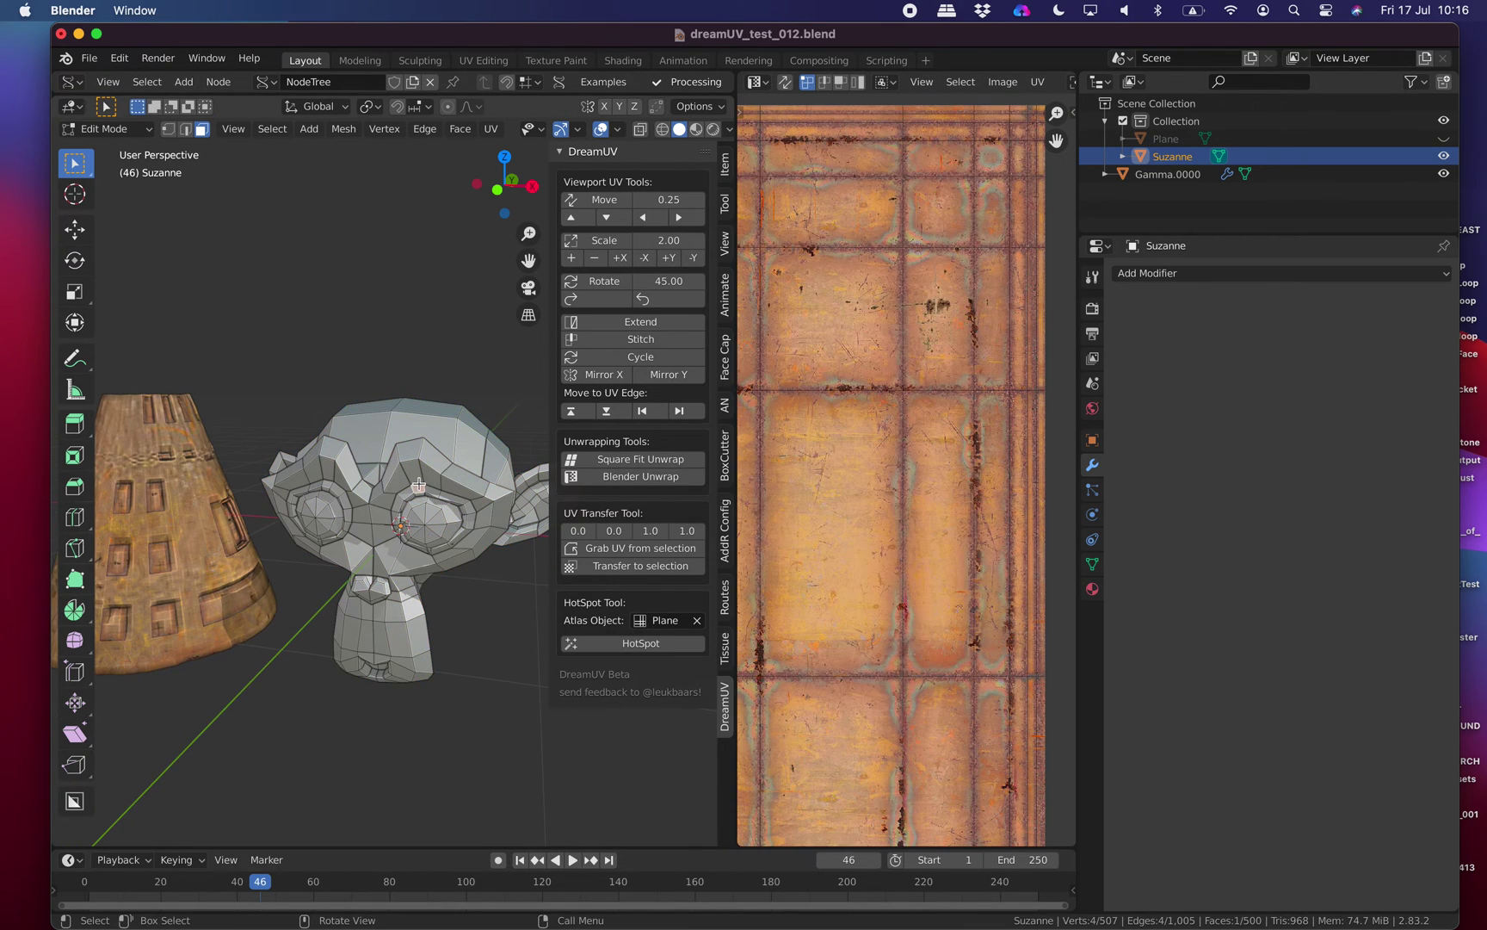
pyautogui.keyDown('ctrl'); pyautogui.click(459, 474); pyautogui.keyUp('ctrl')
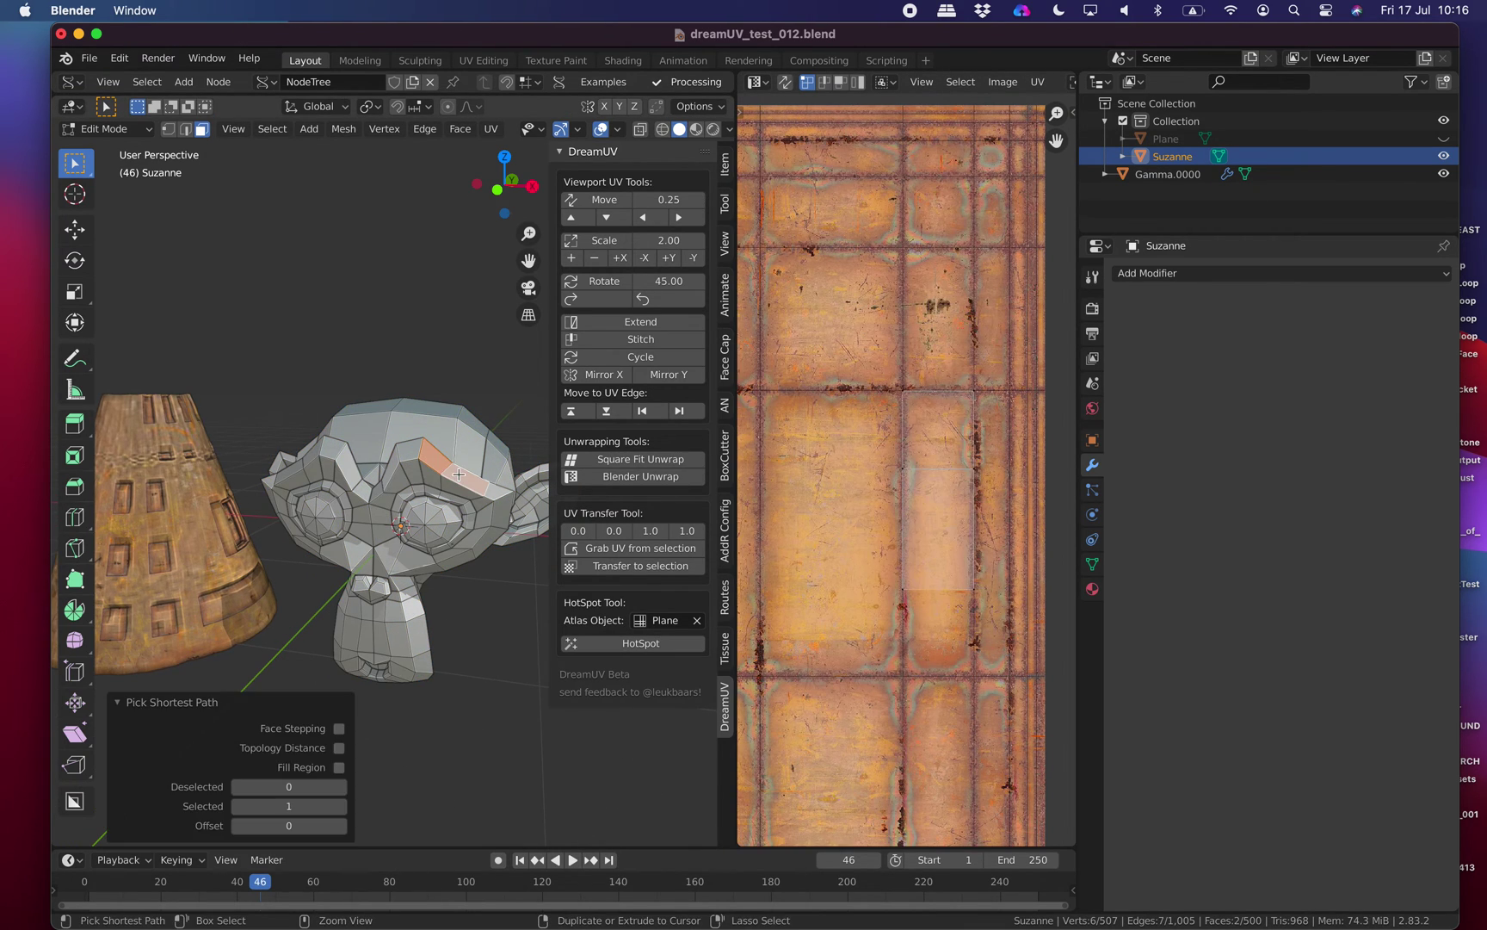
pyautogui.keyDown('ctrl'); pyautogui.keyDown('shift'); pyautogui.click(504, 514); pyautogui.keyUp('shift'); pyautogui.keyUp('ctrl')
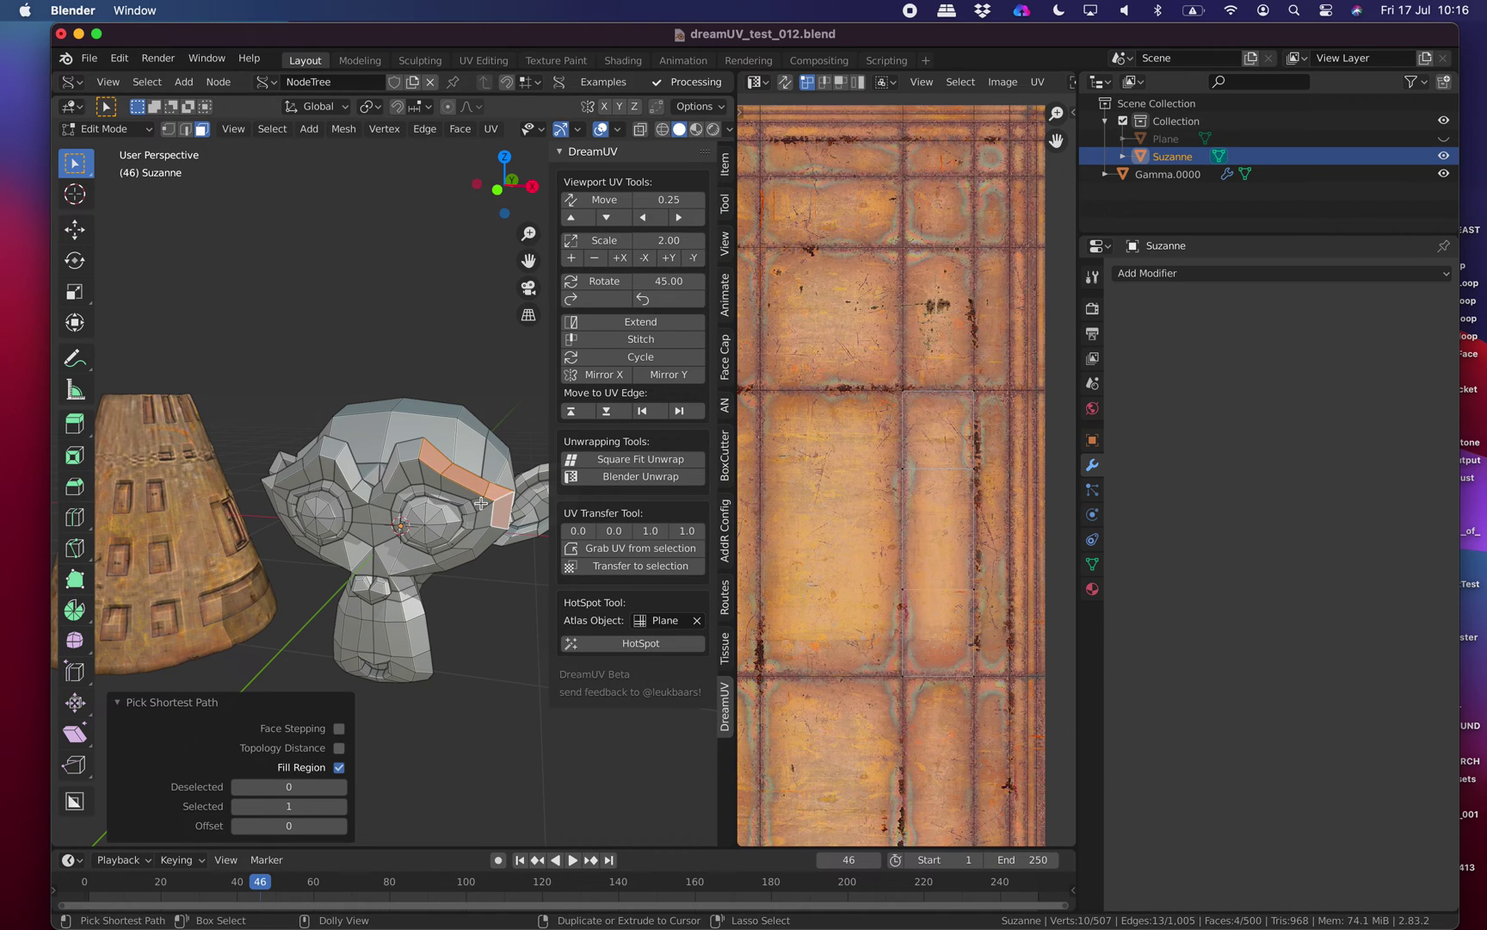
pyautogui.click(425, 455)
pyautogui.keyDown('ctrl'); pyautogui.keyDown('shift'); pyautogui.click(413, 460); pyautogui.keyUp('shift'); pyautogui.keyUp('ctrl')
pyautogui.keyDown('ctrl'); pyautogui.keyDown('shift'); pyautogui.click(408, 472); pyautogui.keyUp('shift'); pyautogui.keyUp('ctrl')
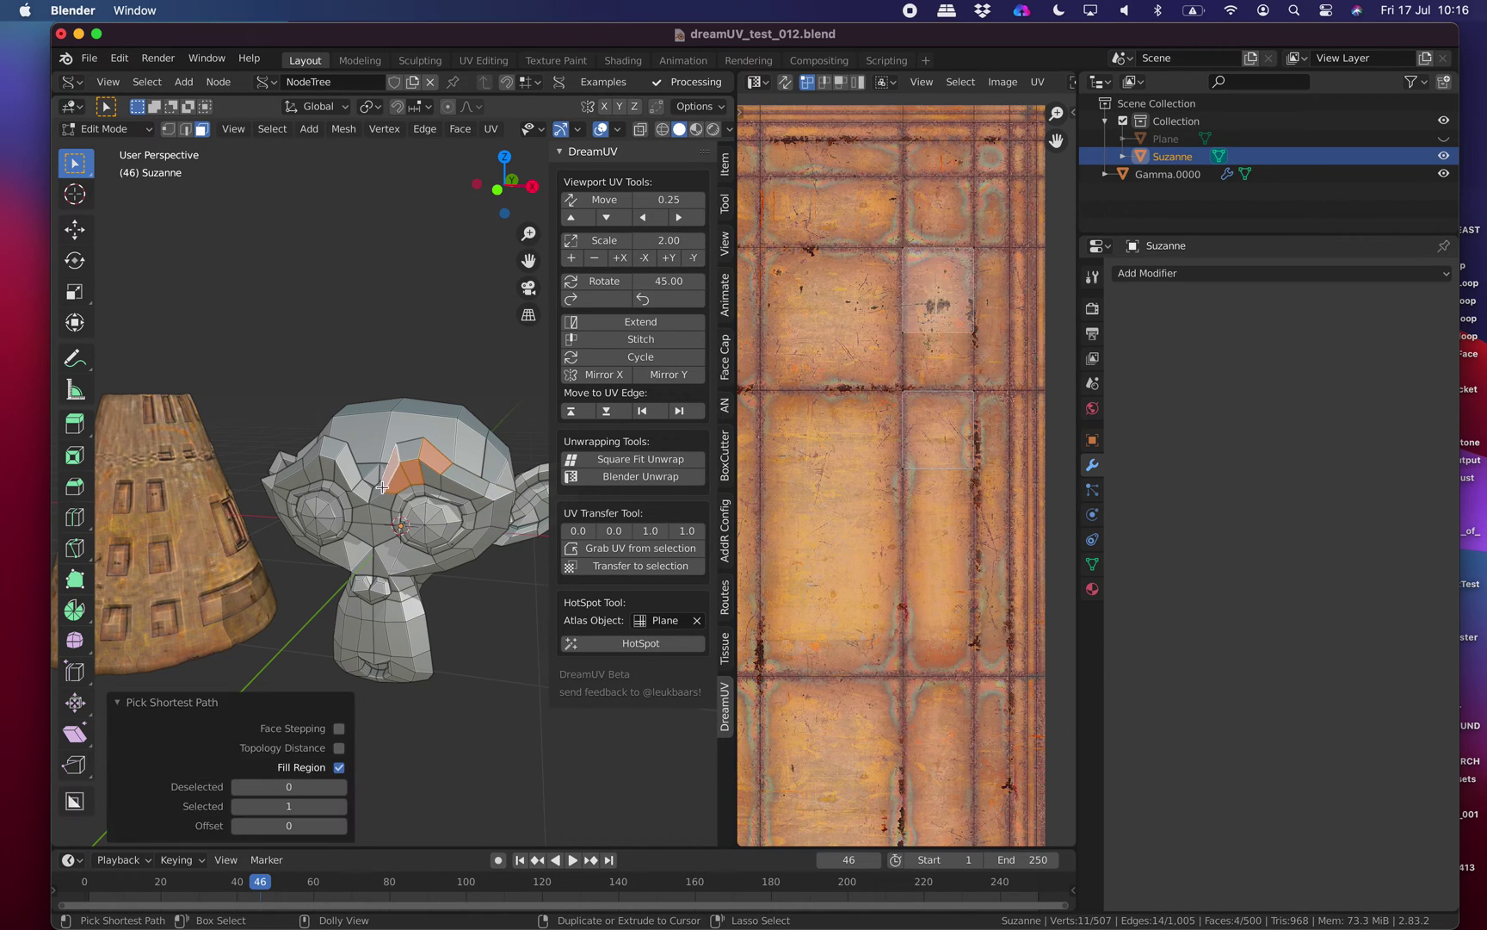
pyautogui.keyDown('ctrl'); pyautogui.keyDown('shift'); pyautogui.click(376, 497); pyautogui.keyUp('shift'); pyautogui.keyUp('ctrl')
pyautogui.click(389, 438)
pyautogui.keyDown('ctrl'); pyautogui.keyDown('shift'); pyautogui.click(432, 419); pyautogui.keyUp('shift'); pyautogui.keyUp('ctrl')
pyautogui.click(522, 448)
# Try selecting the monkey's ear and adjoining head faces with Pick Shortest Path, and clear the selection.
pyautogui.moveTo(530, 456); pyautogui.dragTo(452, 465, button='middle')
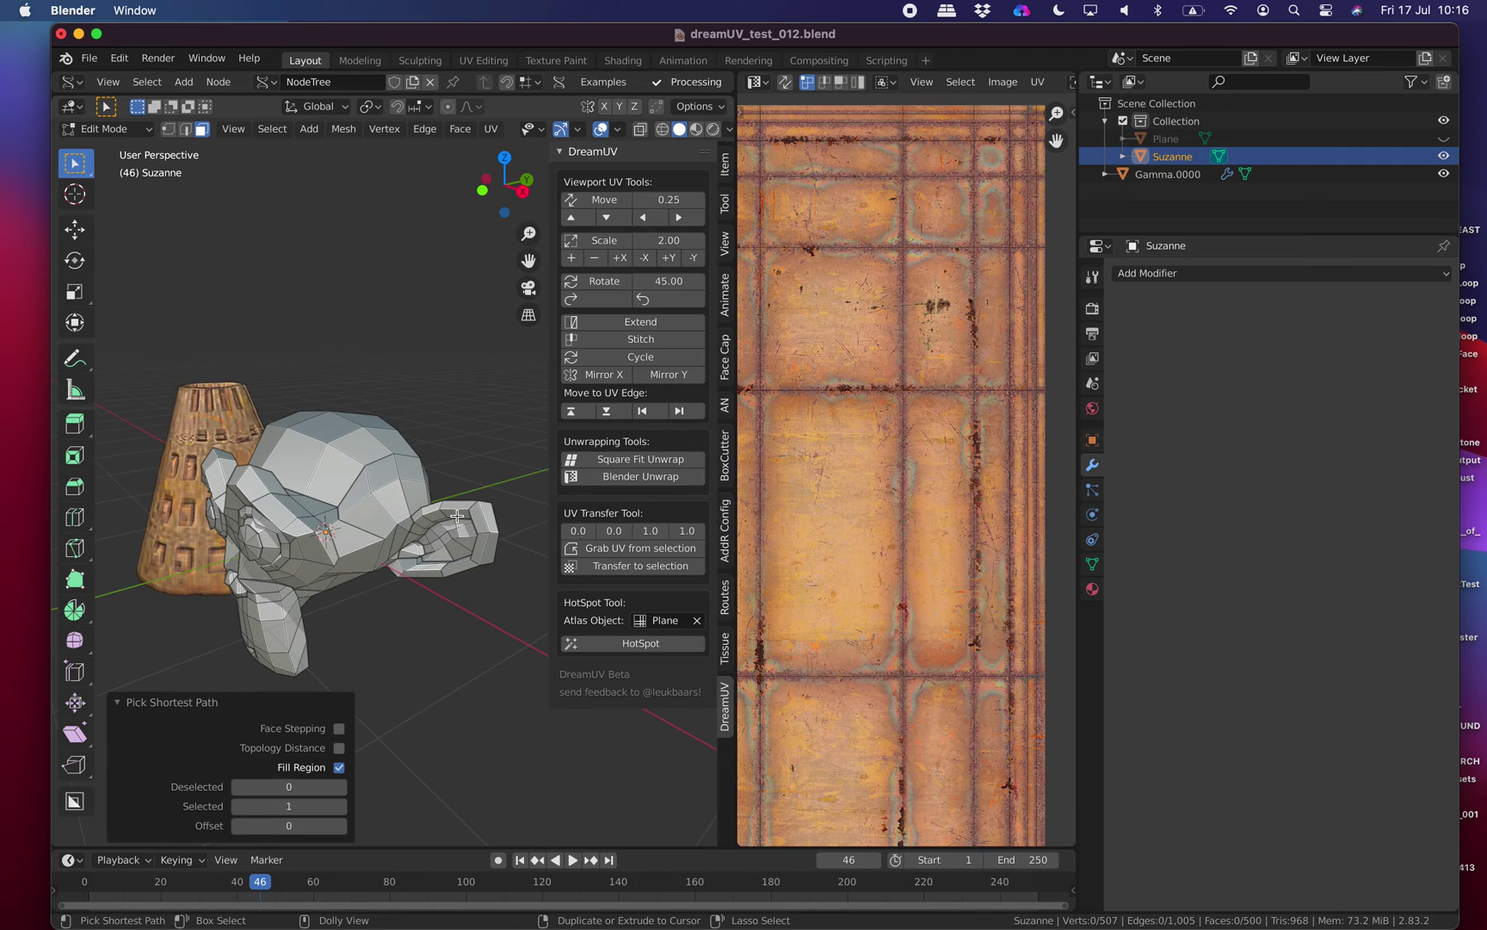
pyautogui.click(461, 517)
pyautogui.keyDown('ctrl'); pyautogui.keyDown('shift'); pyautogui.click(450, 510); pyautogui.keyUp('shift'); pyautogui.keyUp('ctrl')
pyautogui.keyDown('ctrl'); pyautogui.keyDown('shift'); pyautogui.click(443, 516); pyautogui.keyUp('shift'); pyautogui.keyUp('ctrl')
pyautogui.keyDown('ctrl'); pyautogui.keyDown('shift'); pyautogui.click(424, 523); pyautogui.keyUp('shift'); pyautogui.keyUp('ctrl')
pyautogui.keyDown('ctrl'); pyautogui.keyDown('shift'); pyautogui.click(418, 534); pyautogui.keyUp('shift'); pyautogui.keyUp('ctrl')
pyautogui.keyDown('ctrl'); pyautogui.keyDown('shift'); pyautogui.click(402, 541); pyautogui.keyUp('shift'); pyautogui.keyUp('ctrl')
pyautogui.keyDown('ctrl'); pyautogui.keyDown('shift'); pyautogui.click(390, 540); pyautogui.keyUp('shift'); pyautogui.keyUp('ctrl')
pyautogui.keyDown('ctrl'); pyautogui.keyDown('shift'); pyautogui.click(351, 527); pyautogui.keyUp('shift'); pyautogui.keyUp('ctrl')
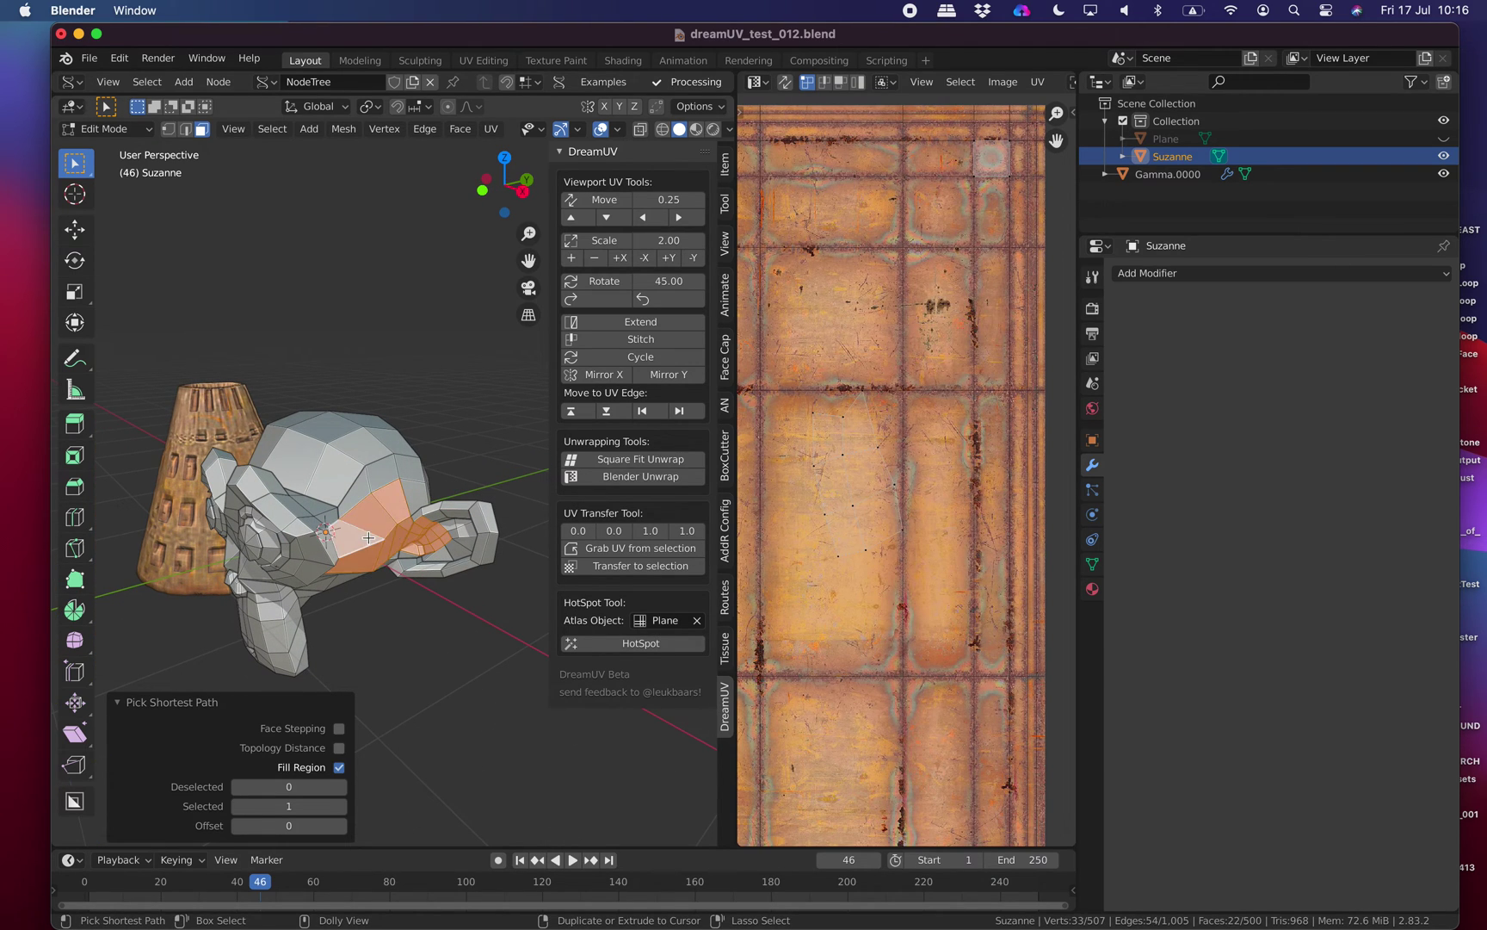
pyautogui.moveTo(346, 521)
pyautogui.mouseDown(button='middle')
pyautogui.moveTo(437, 493)
pyautogui.moveTo(418, 540)
pyautogui.moveTo(417, 507)
pyautogui.mouseUp(button='middle')
pyautogui.click(479, 441)
pyautogui.click(413, 529)
pyautogui.keyDown('ctrl'); pyautogui.keyDown('shift'); pyautogui.click(416, 506); pyautogui.keyUp('shift'); pyautogui.keyUp('ctrl')
pyautogui.press('a')
pyautogui.hotkey('alt', 'a')
# Circle-select the faces of the monkey's ear and the adjoining side of the head, and apply HotSpot to them.
pyautogui.press('c')
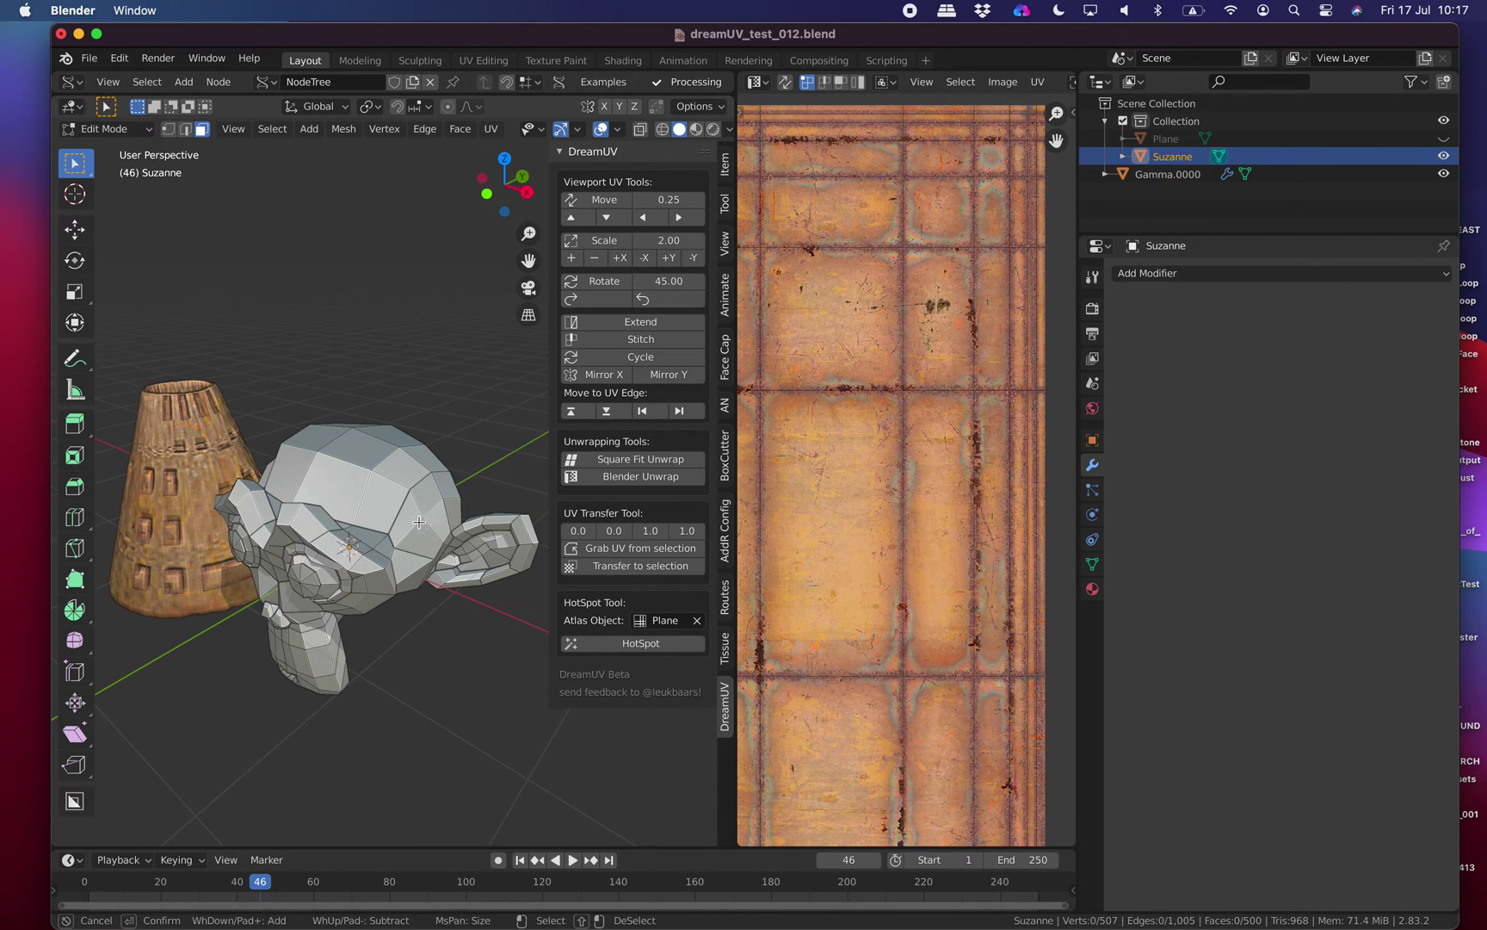
pyautogui.moveTo(417, 507); pyautogui.dragTo(427, 511)
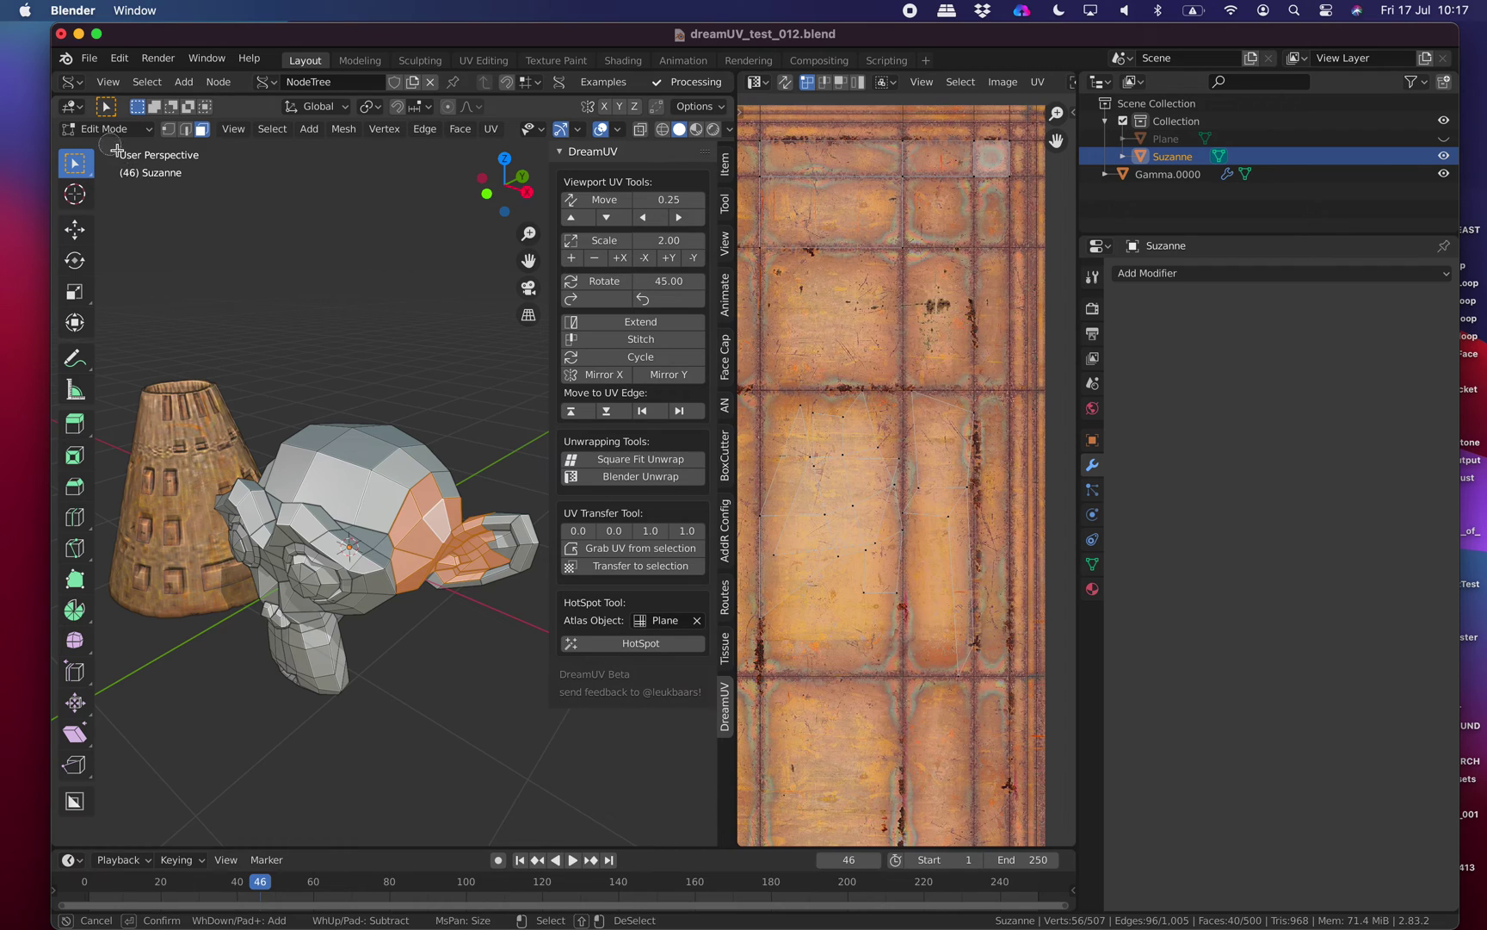
pyautogui.press('Escape')
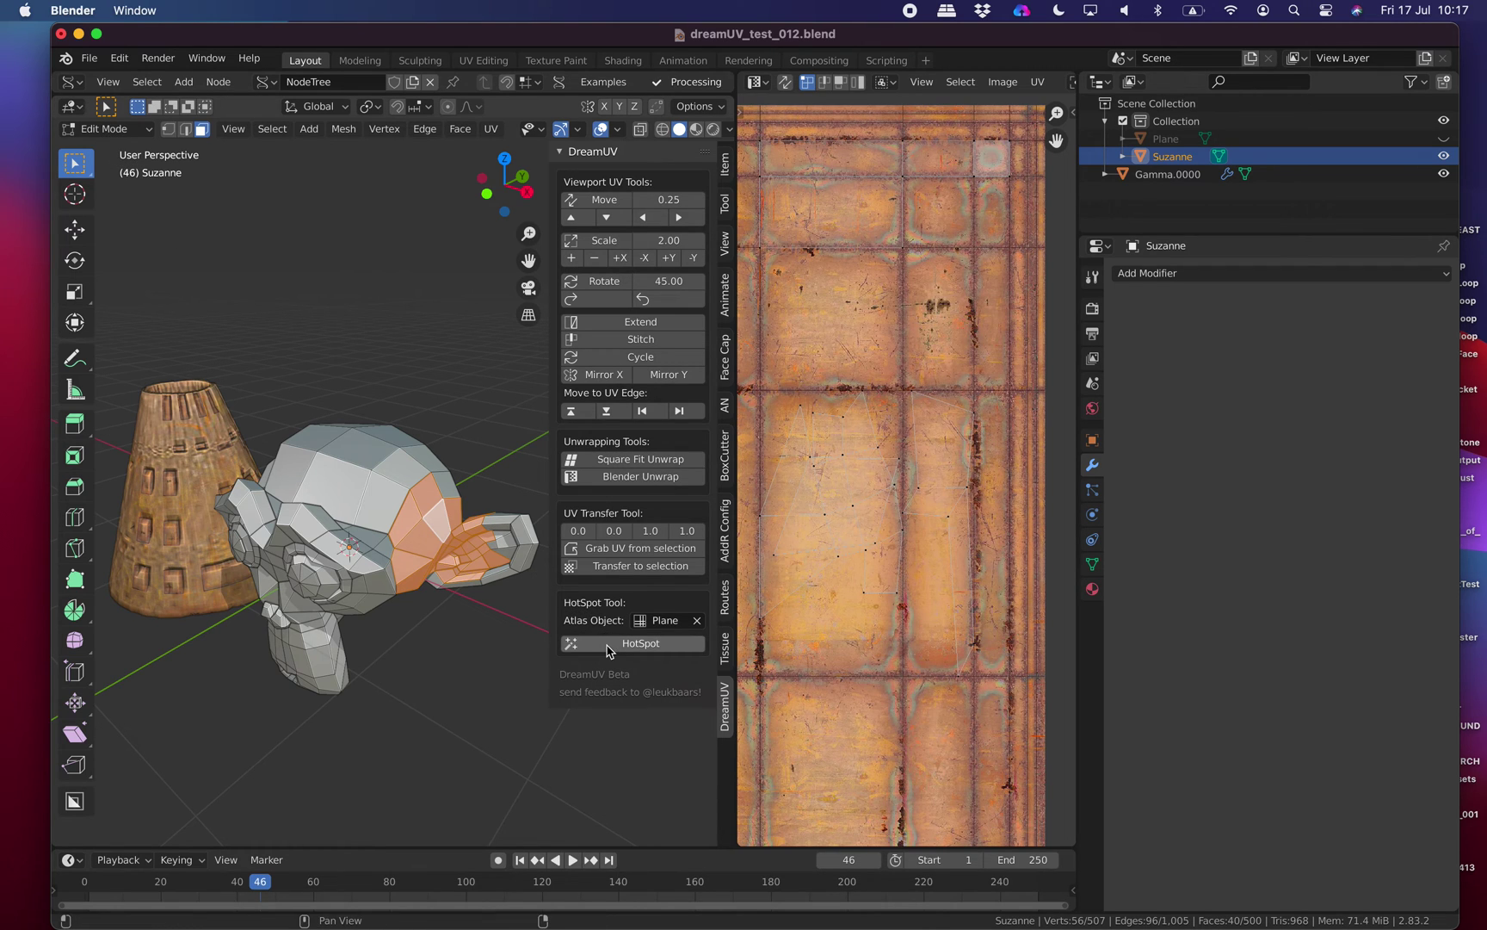
pyautogui.click(611, 649)
# Select four adjacent faces on the monkey's forehead, apply HotSpot to them and return to Object Mode.
pyautogui.moveTo(308, 498); pyautogui.dragTo(414, 481, button='middle')
pyautogui.click(412, 440)
pyautogui.keyDown('shift'); pyautogui.click(415, 484); pyautogui.keyUp('shift')
pyautogui.keyDown('shift'); pyautogui.click(464, 490); pyautogui.keyUp('shift')
pyautogui.keyDown('shift'); pyautogui.click(474, 527); pyautogui.keyUp('shift')
pyautogui.click(603, 644)
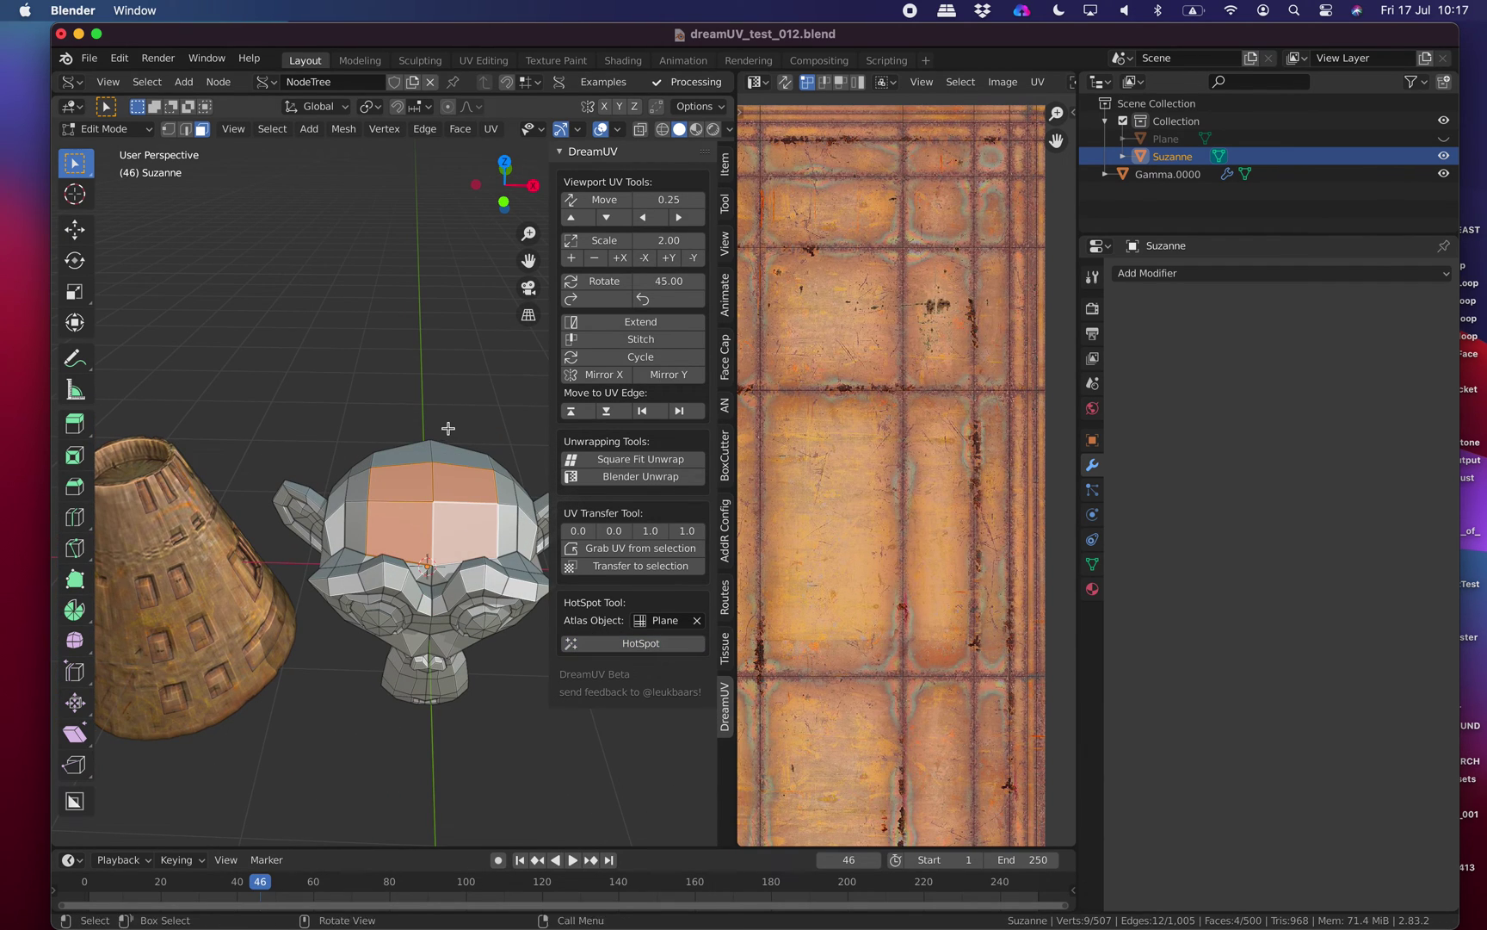
pyautogui.moveTo(447, 428); pyautogui.dragTo(427, 429, button='middle')
pyautogui.press('Tab')
pyautogui.moveTo(334, 444); pyautogui.dragTo(334, 420, button='middle')
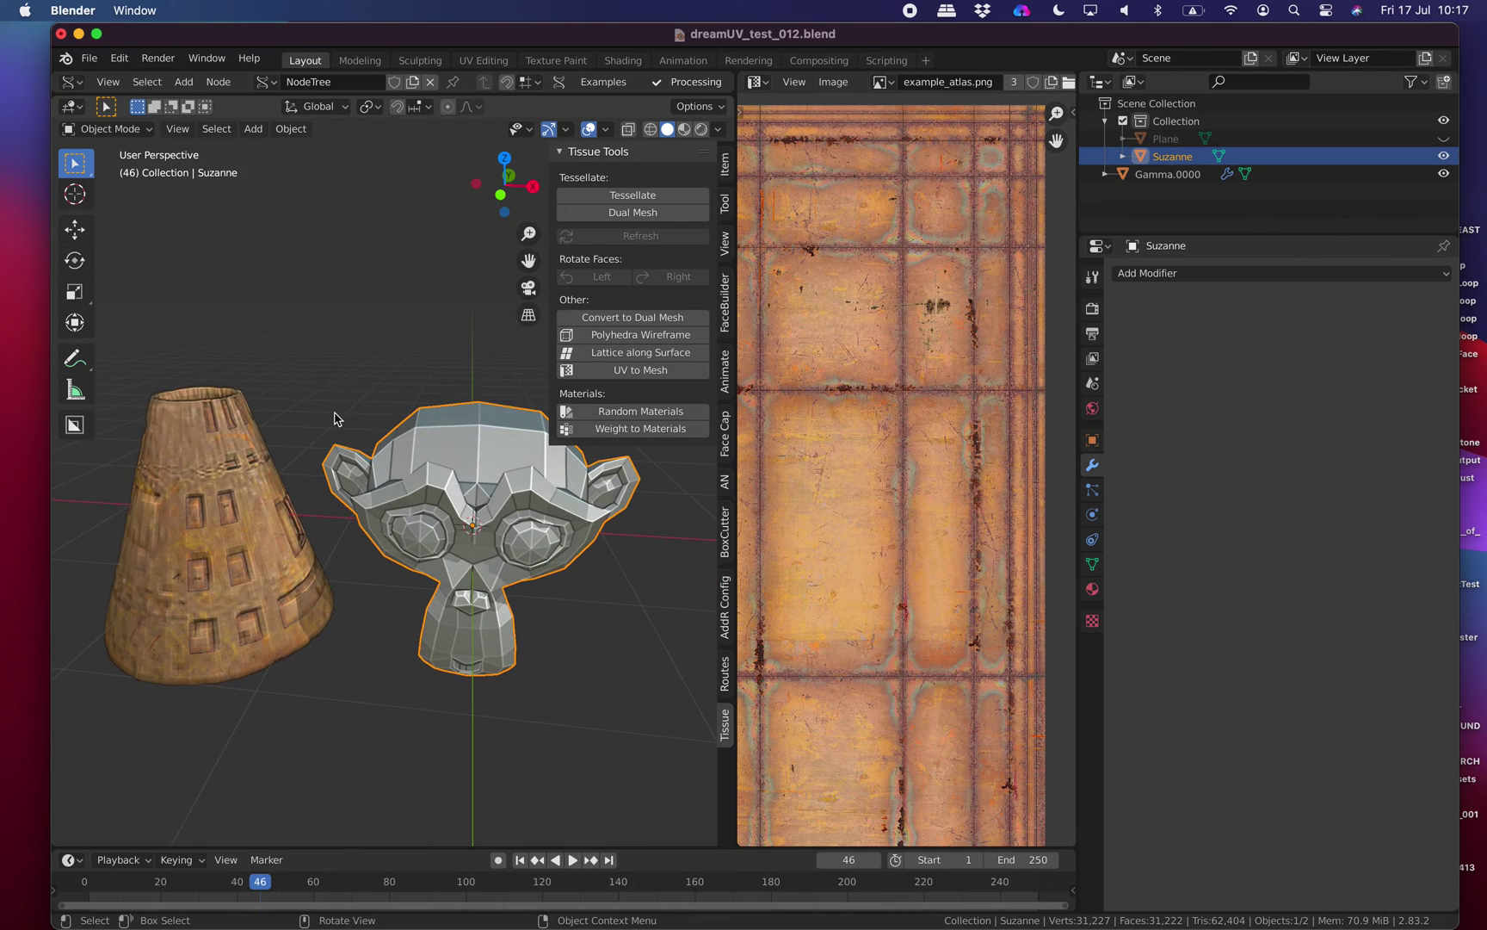
# Select all faces of the cylinder in Edit Mode, mark seams with Seams From Islands and return to Object Mode.
pyautogui.click(238, 425)
pyautogui.moveTo(238, 425); pyautogui.dragTo(312, 421, button='middle')
pyautogui.press('Tab')
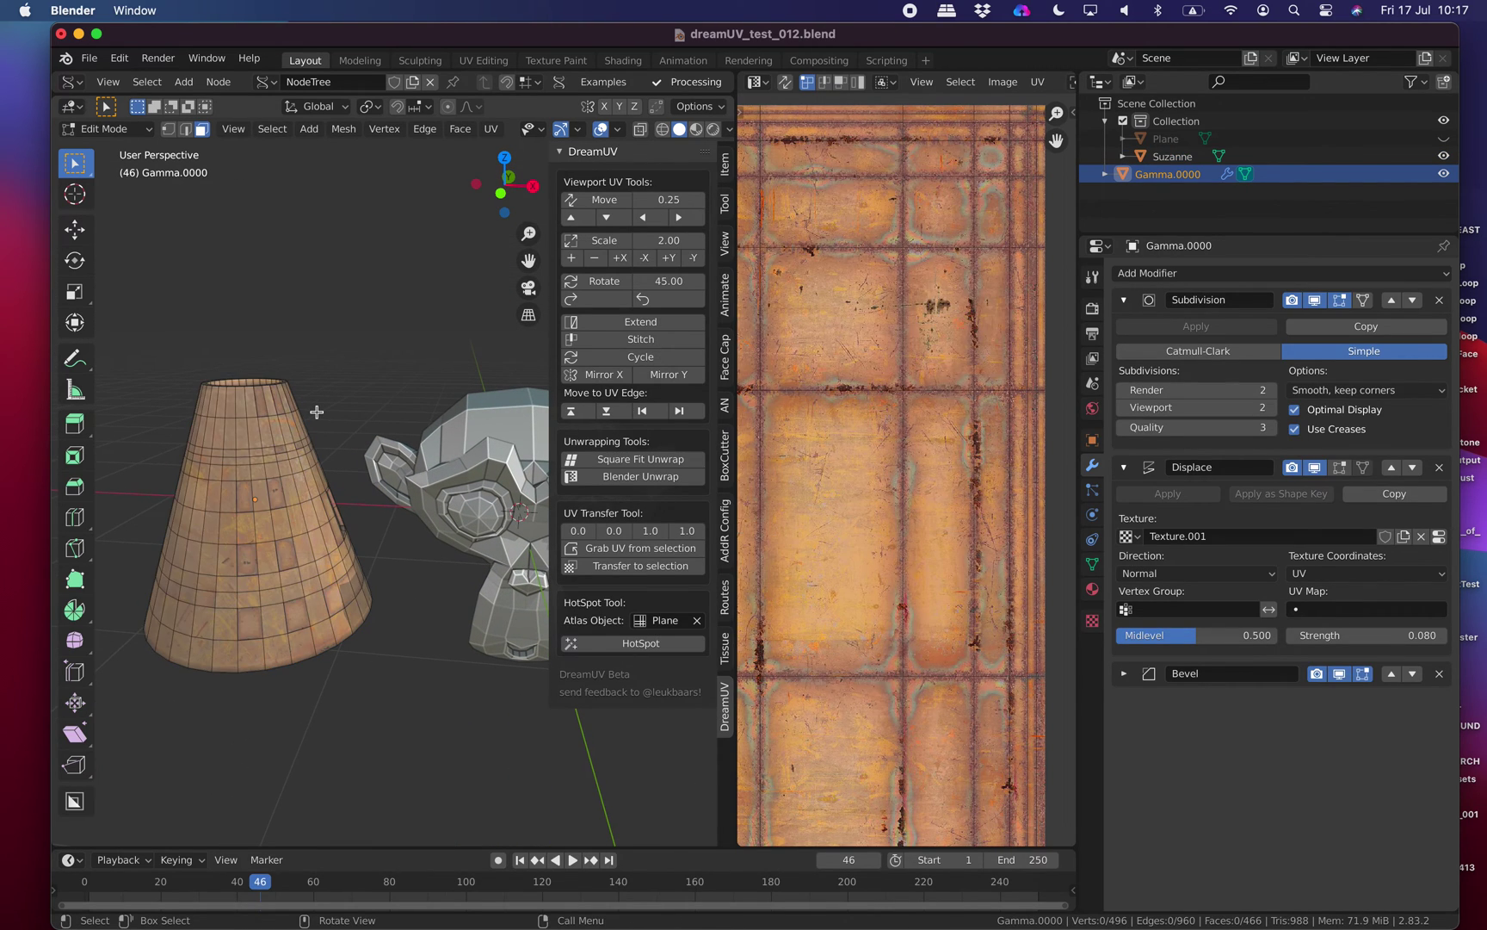
pyautogui.press('F3')
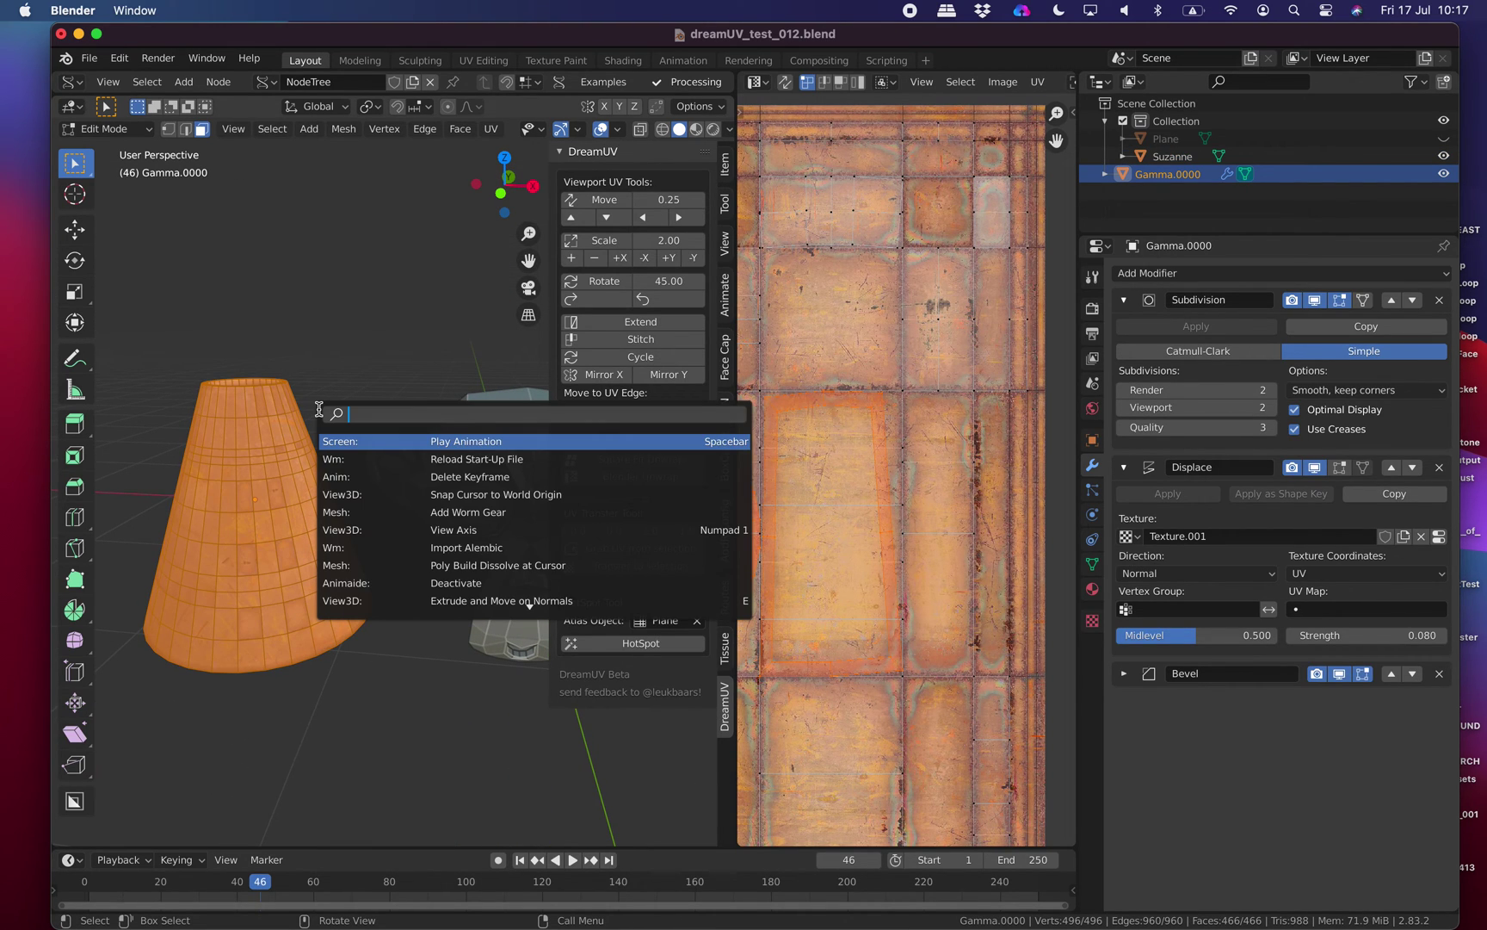
pyautogui.write('seram')
pyautogui.press('BackSpace')
pyautogui.press('BackSpace')
pyautogui.press('BackSpace')
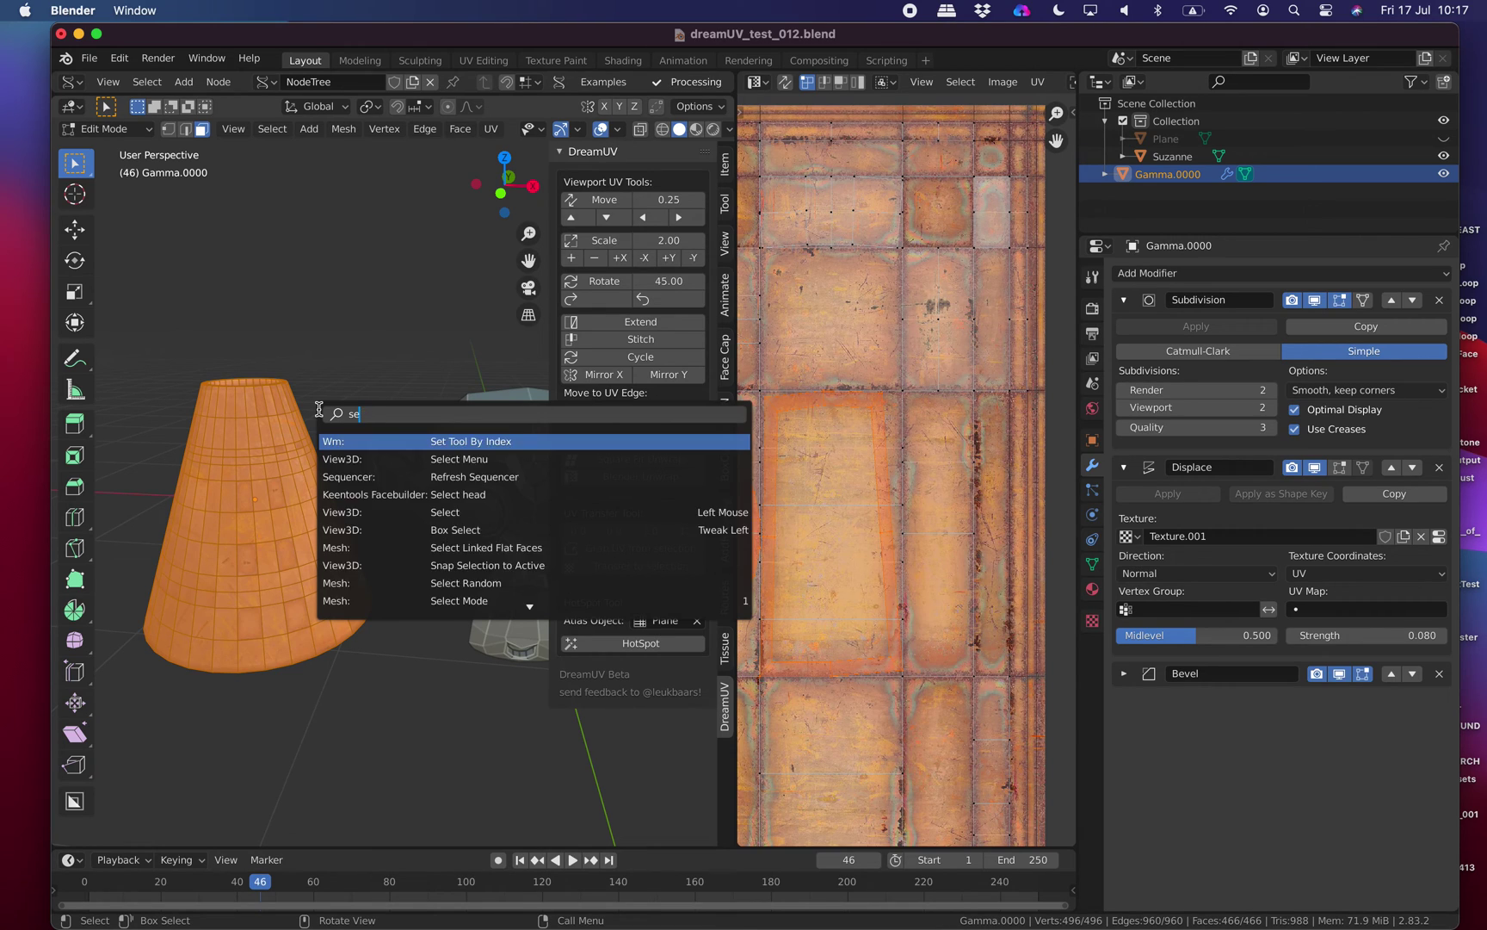
pyautogui.write('am')
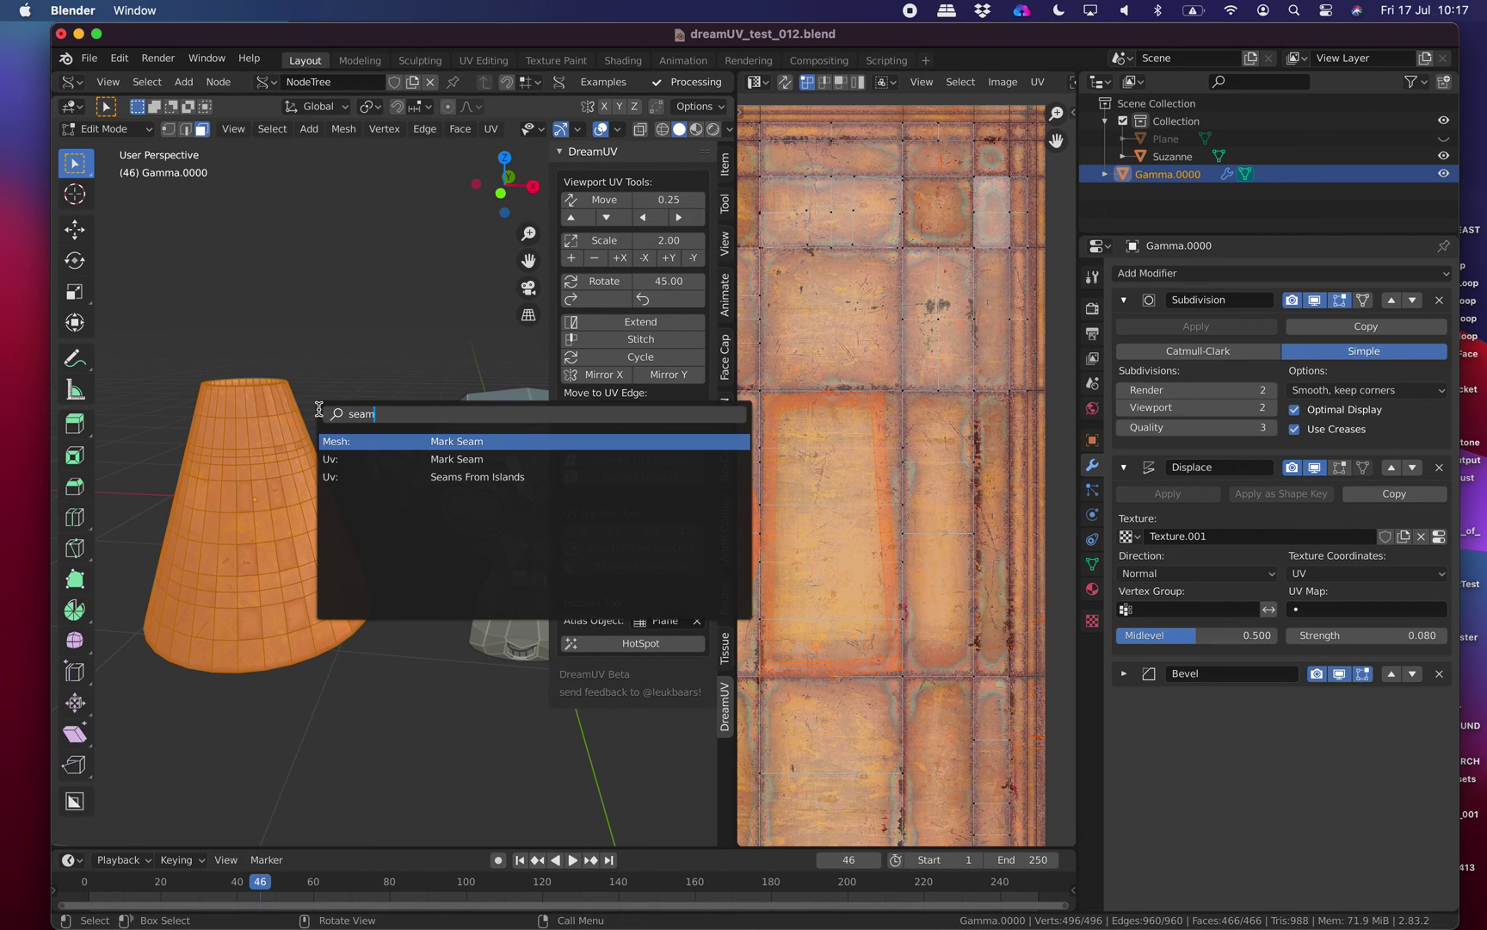
pyautogui.click(395, 473)
pyautogui.moveTo(352, 482); pyautogui.dragTo(328, 487, button='middle')
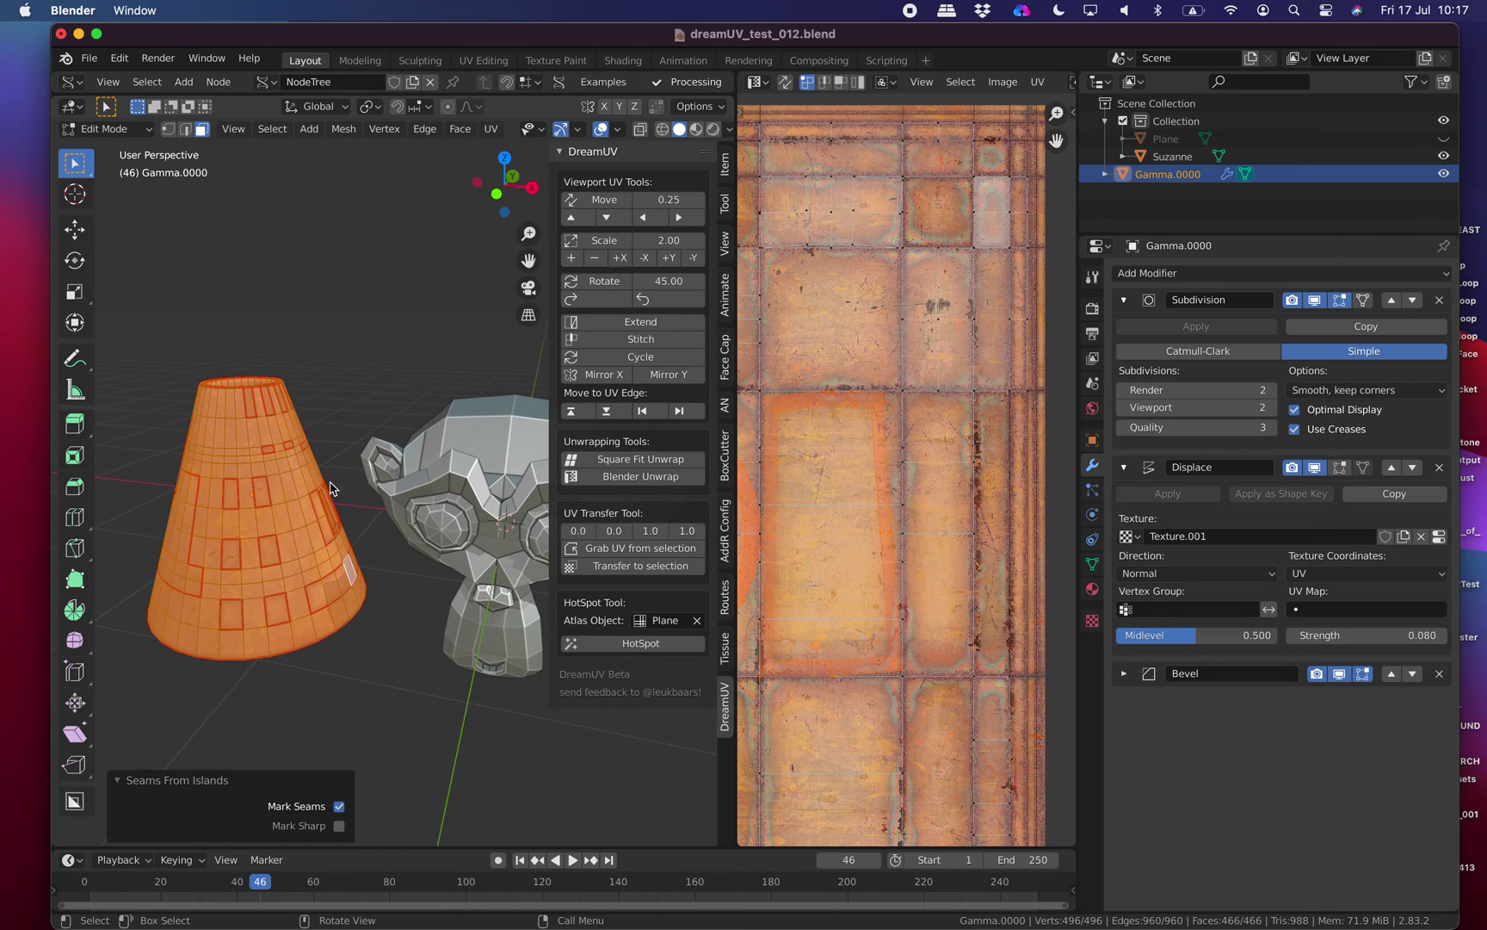
pyautogui.press('Tab')
# Select all of the monkey's faces in Edit Mode, mark seams with Seams From Islands and reduce the selection to one face.
pyautogui.click(472, 457)
pyautogui.keyDown('shift'); pyautogui.moveTo(474, 457); pyautogui.dragTo(379, 455, button='middle'); pyautogui.keyUp('shift')
pyautogui.press('Tab')
pyautogui.press('a')
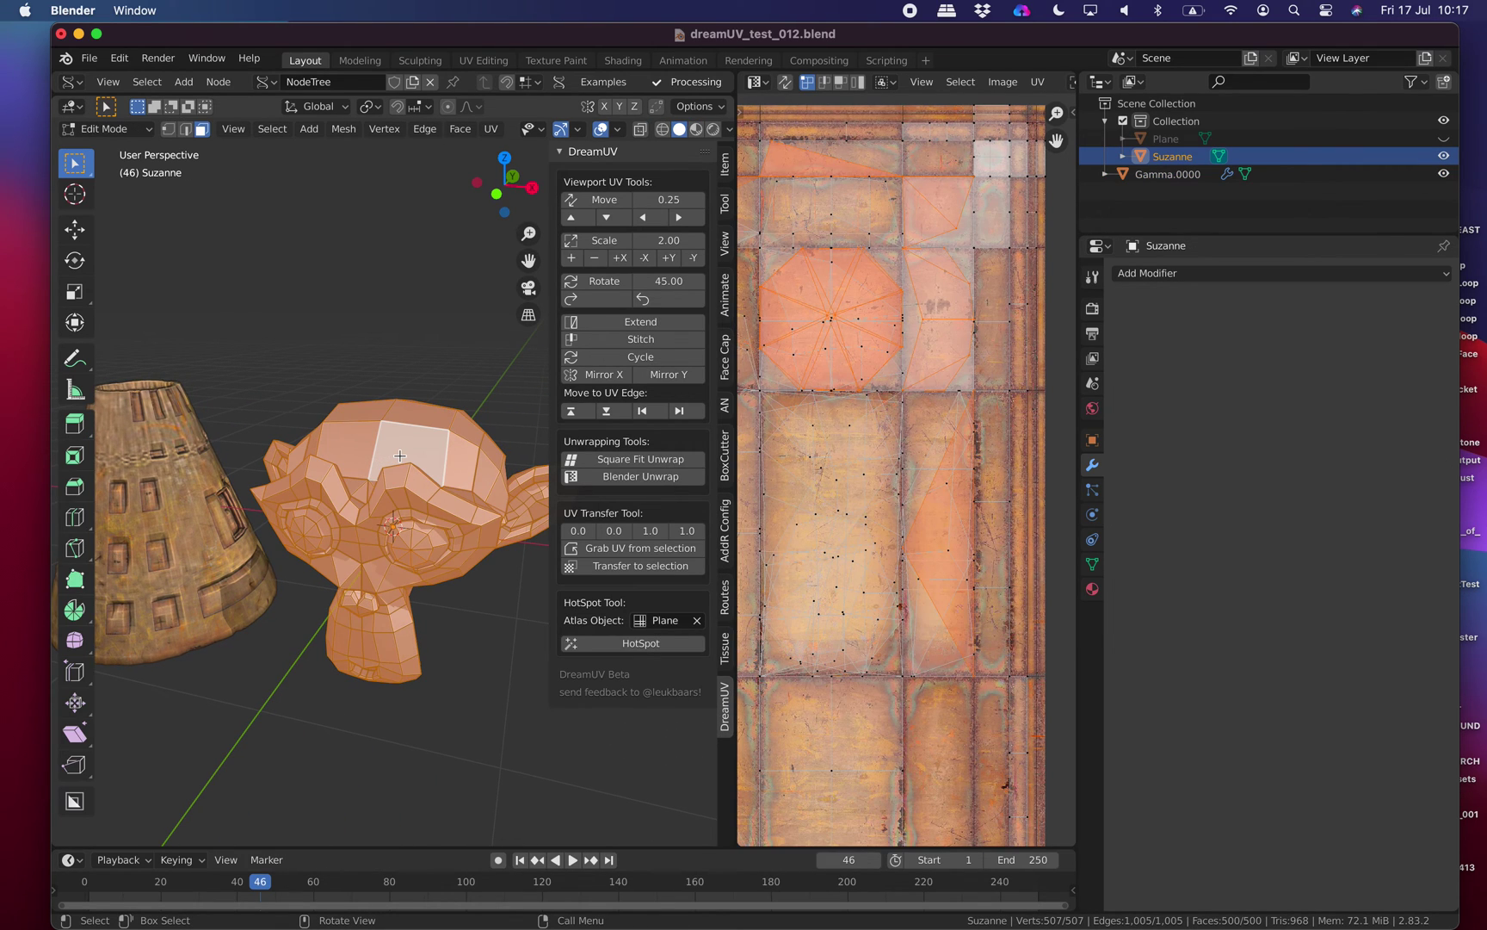
pyautogui.press('F3')
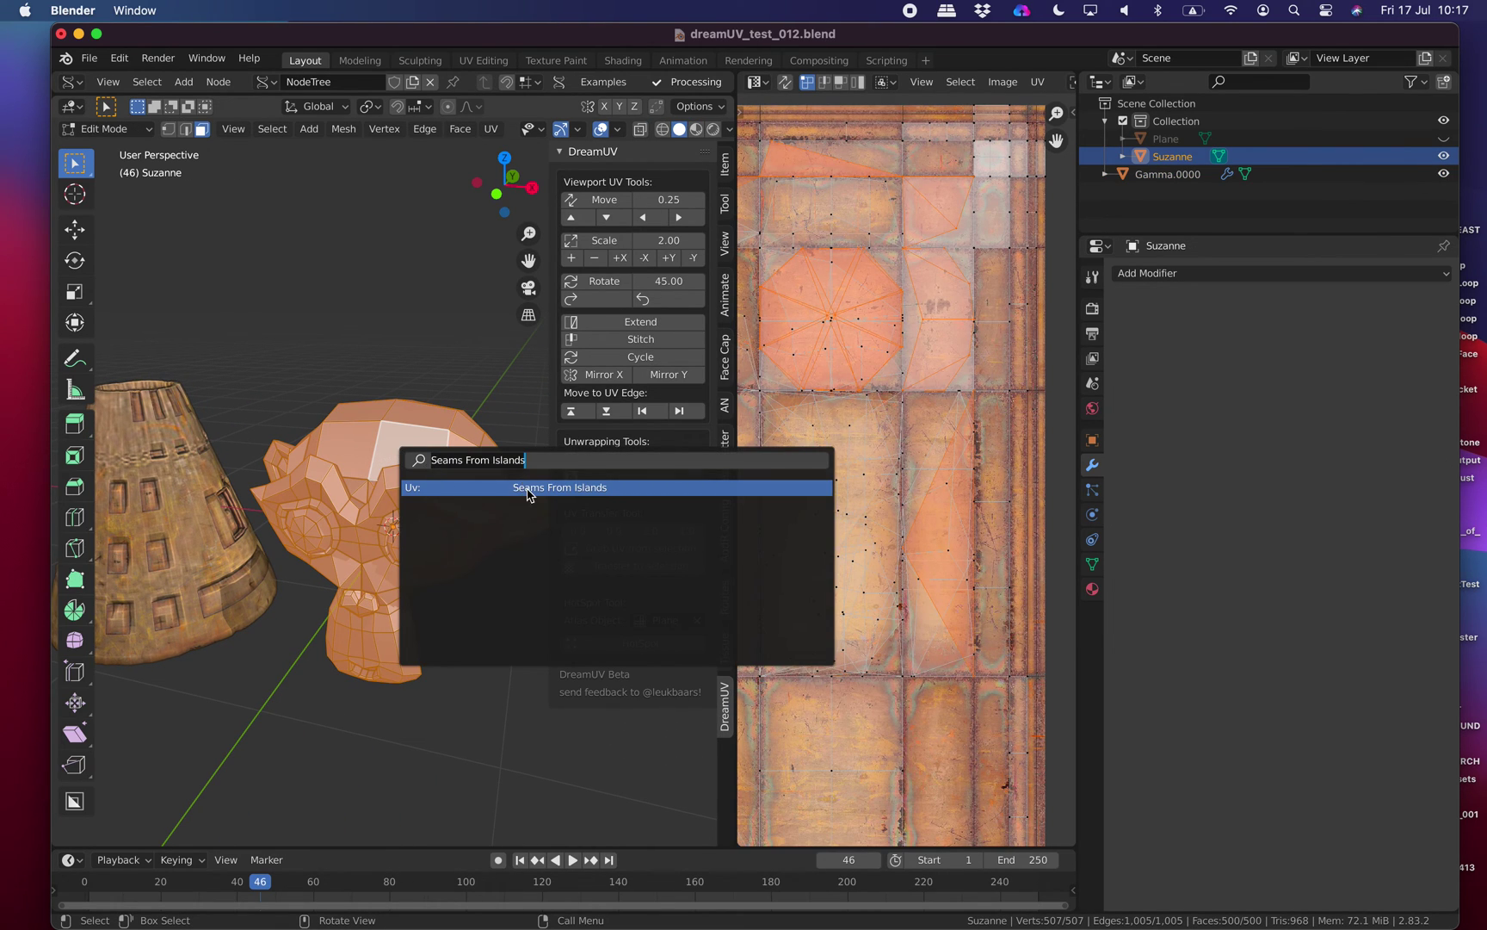
pyautogui.click(529, 494)
pyautogui.moveTo(529, 494); pyautogui.dragTo(431, 504, button='middle')
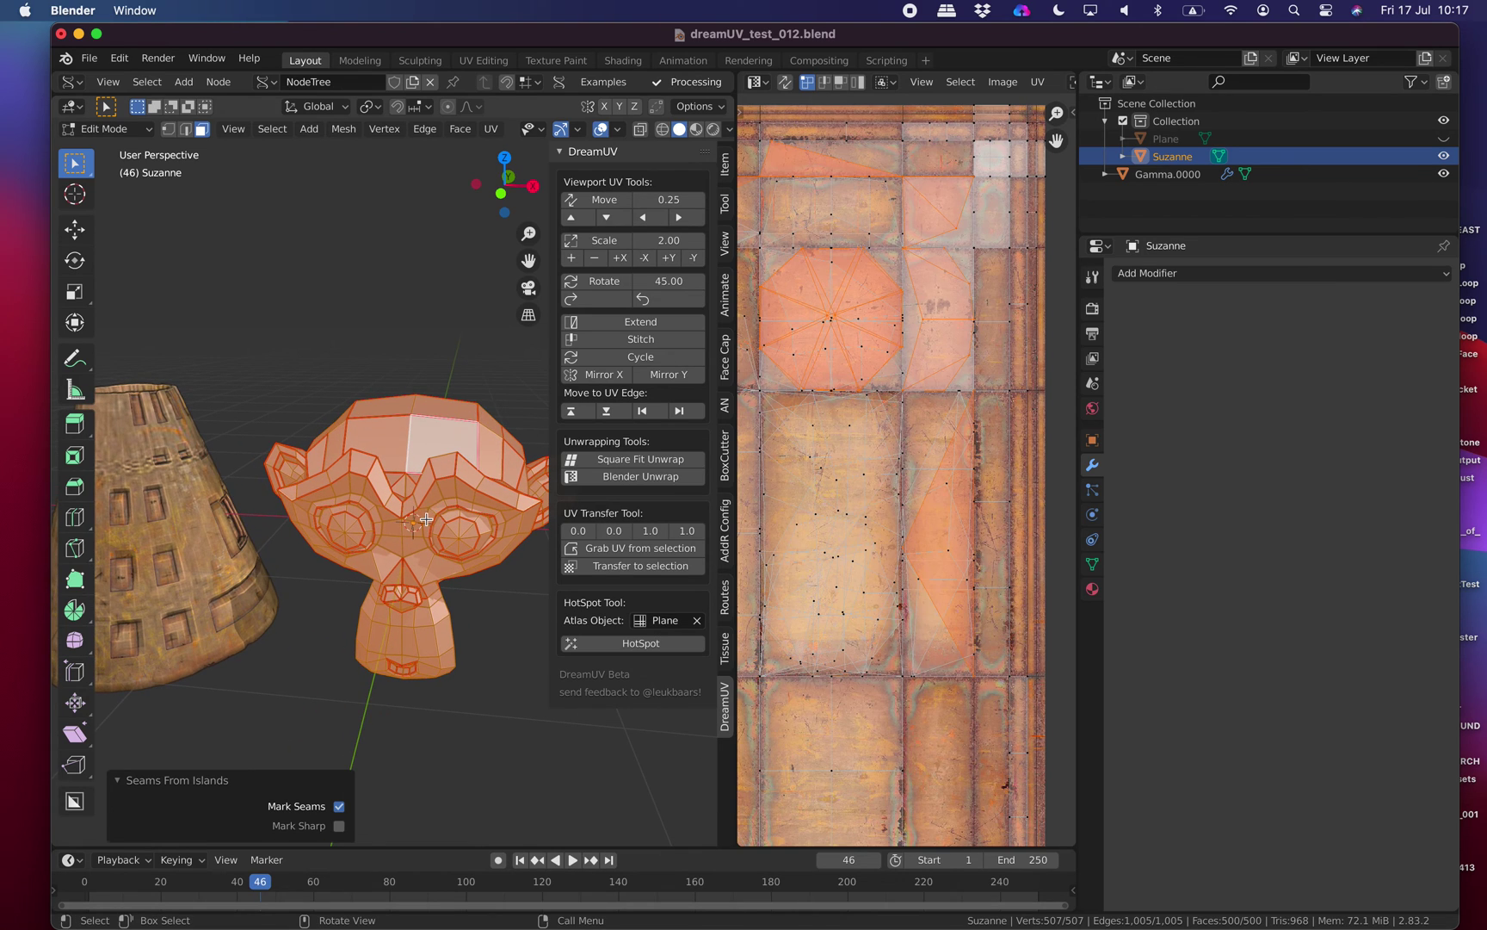
pyautogui.click(426, 519)
pyautogui.scroll(1, 428, 525)
pyautogui.moveTo(433, 585)
pyautogui.mouseDown(button='middle')
pyautogui.moveTo(441, 512)
pyautogui.moveTo(432, 607)
pyautogui.mouseUp(button='middle')
pyautogui.scroll(2, 448, 568)
pyautogui.scroll(-2, 507, 508)
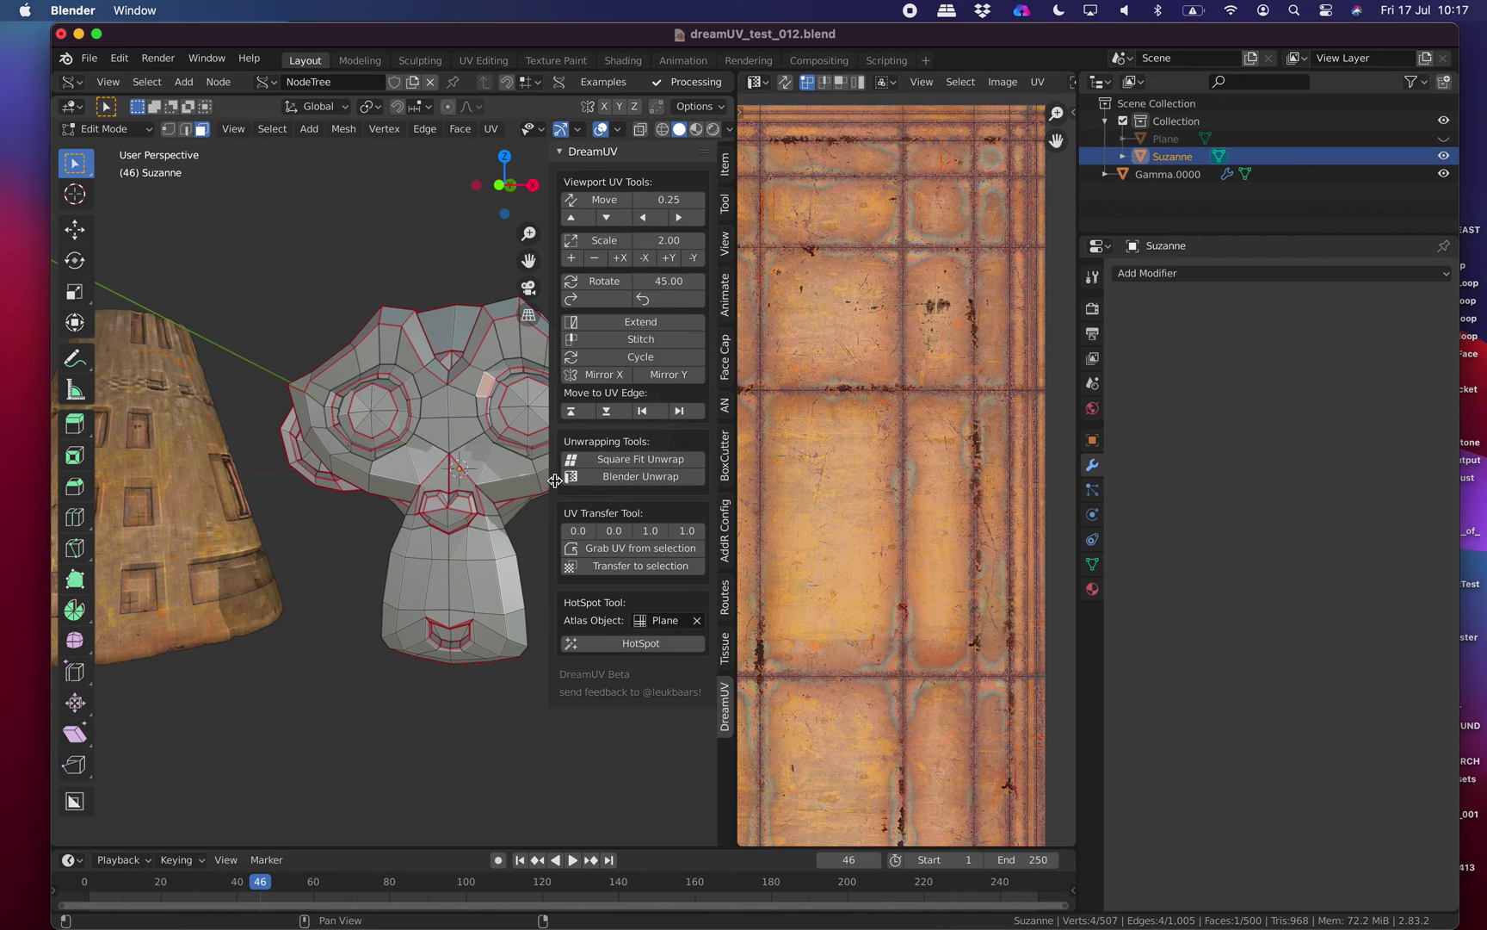
# Hide the sidebar, leave the monkey's Edit Mode and open the cylinder in Edit Mode.
pyautogui.moveTo(555, 481); pyautogui.dragTo(721, 483)
pyautogui.moveTo(430, 482); pyautogui.dragTo(305, 502, button='middle')
pyautogui.keyDown('shift'); pyautogui.moveTo(216, 482); pyautogui.dragTo(468, 511, button='middle'); pyautogui.keyUp('shift')
pyautogui.press('Tab')
pyautogui.click(464, 480)
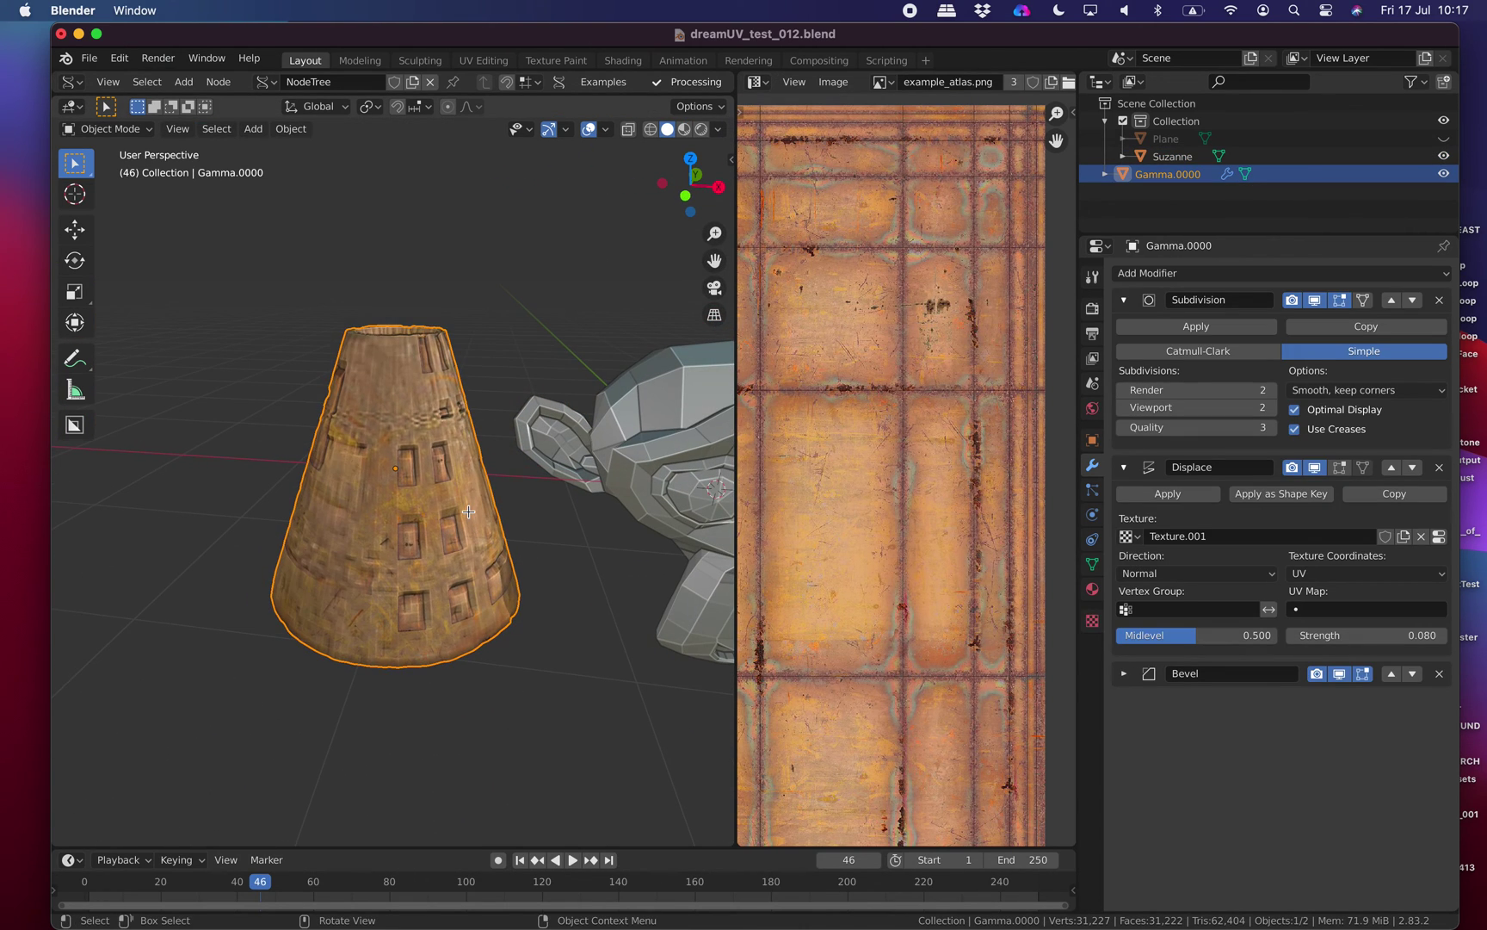
pyautogui.press('Tab')
pyautogui.press('Tab')
pyautogui.moveTo(480, 496); pyautogui.dragTo(422, 594, button='middle')
pyautogui.press('Tab')
# Select every other face around the bottom row of the cylinder.
pyautogui.click(439, 456)
pyautogui.keyDown('shift'); pyautogui.click(455, 658); pyautogui.keyUp('shift')
pyautogui.keyDown('shift'); pyautogui.click(418, 664); pyautogui.keyUp('shift')
pyautogui.keyDown('shift'); pyautogui.click(398, 661); pyautogui.keyUp('shift')
pyautogui.keyDown('shift'); pyautogui.click(400, 660); pyautogui.keyUp('shift')
pyautogui.keyDown('shift'); pyautogui.click(402, 599); pyautogui.keyUp('shift')
pyautogui.keyDown('shift'); pyautogui.click(416, 590); pyautogui.keyUp('shift')
pyautogui.keyDown('shift'); pyautogui.click(365, 592); pyautogui.keyUp('shift')
pyautogui.keyDown('shift'); pyautogui.click(395, 601); pyautogui.keyUp('shift')
pyautogui.keyDown('shift'); pyautogui.click(416, 623); pyautogui.keyUp('shift')
pyautogui.keyDown('shift'); pyautogui.click(429, 617); pyautogui.keyUp('shift')
pyautogui.keyDown('shift'); pyautogui.click(406, 614); pyautogui.keyUp('shift')
pyautogui.keyDown('shift'); pyautogui.click(430, 616); pyautogui.keyUp('shift')
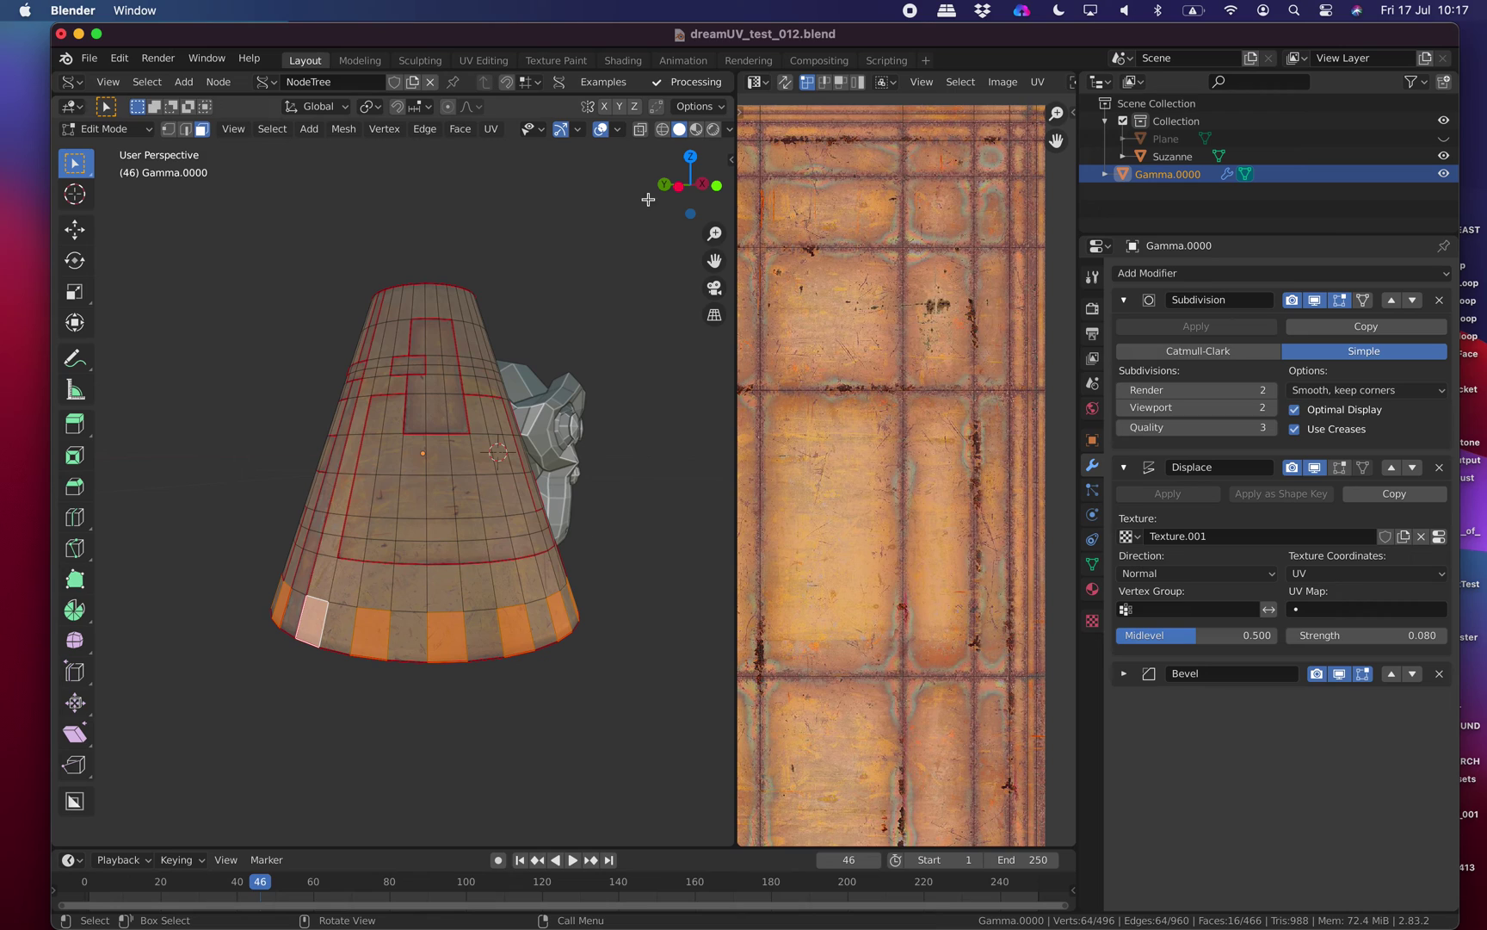
# Show the DreamUV tools, apply HotSpot to the selected bottom-row faces and return to Object Mode.
pyautogui.click(734, 160)
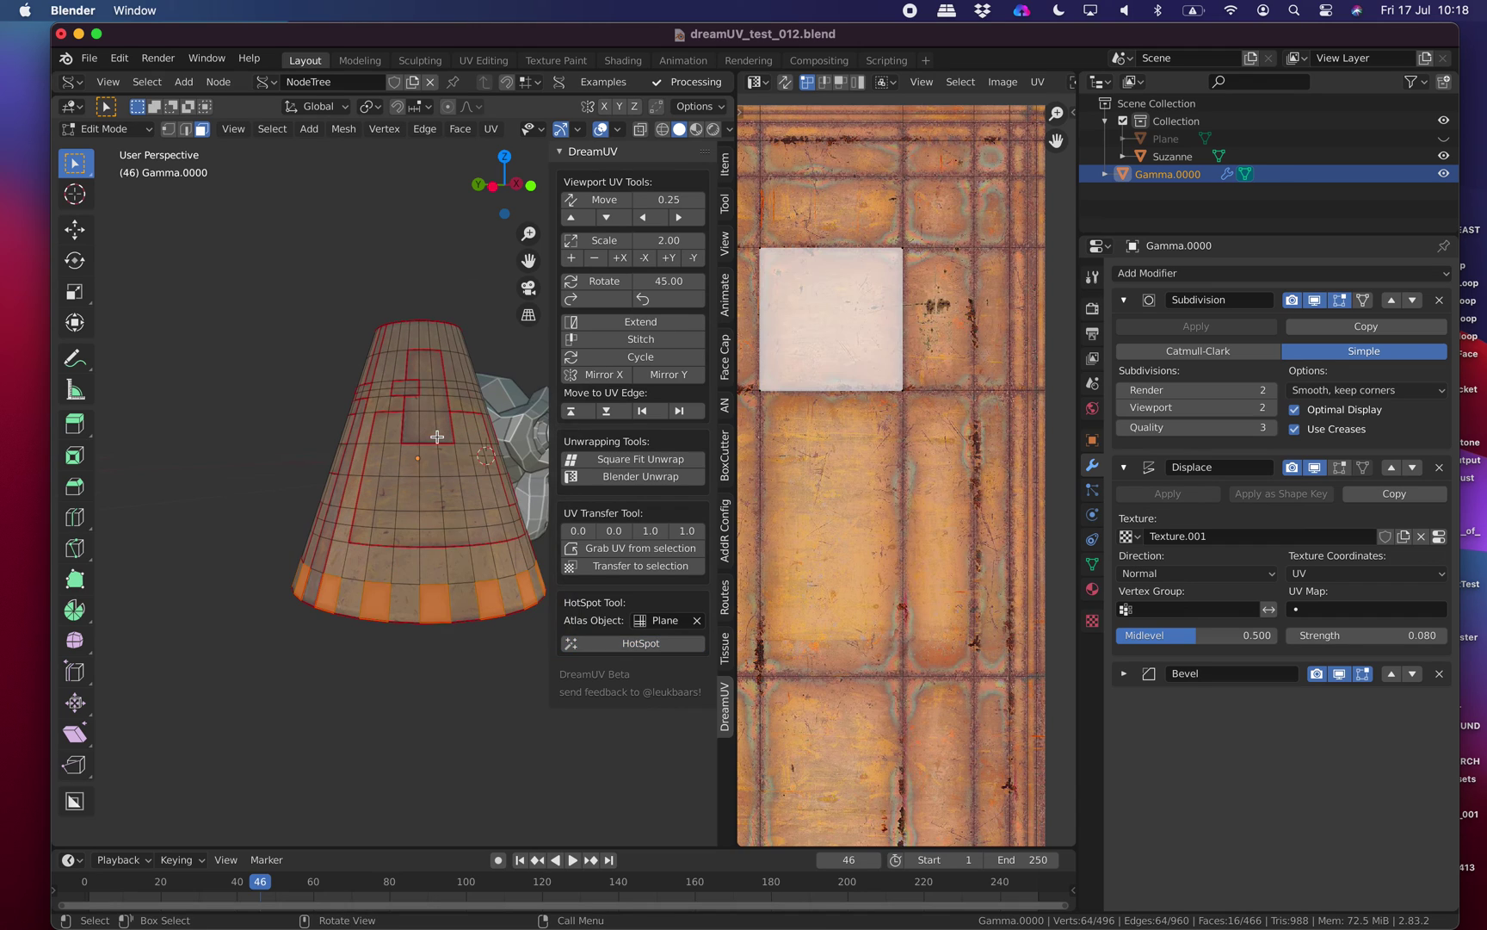
pyautogui.click(97, 133)
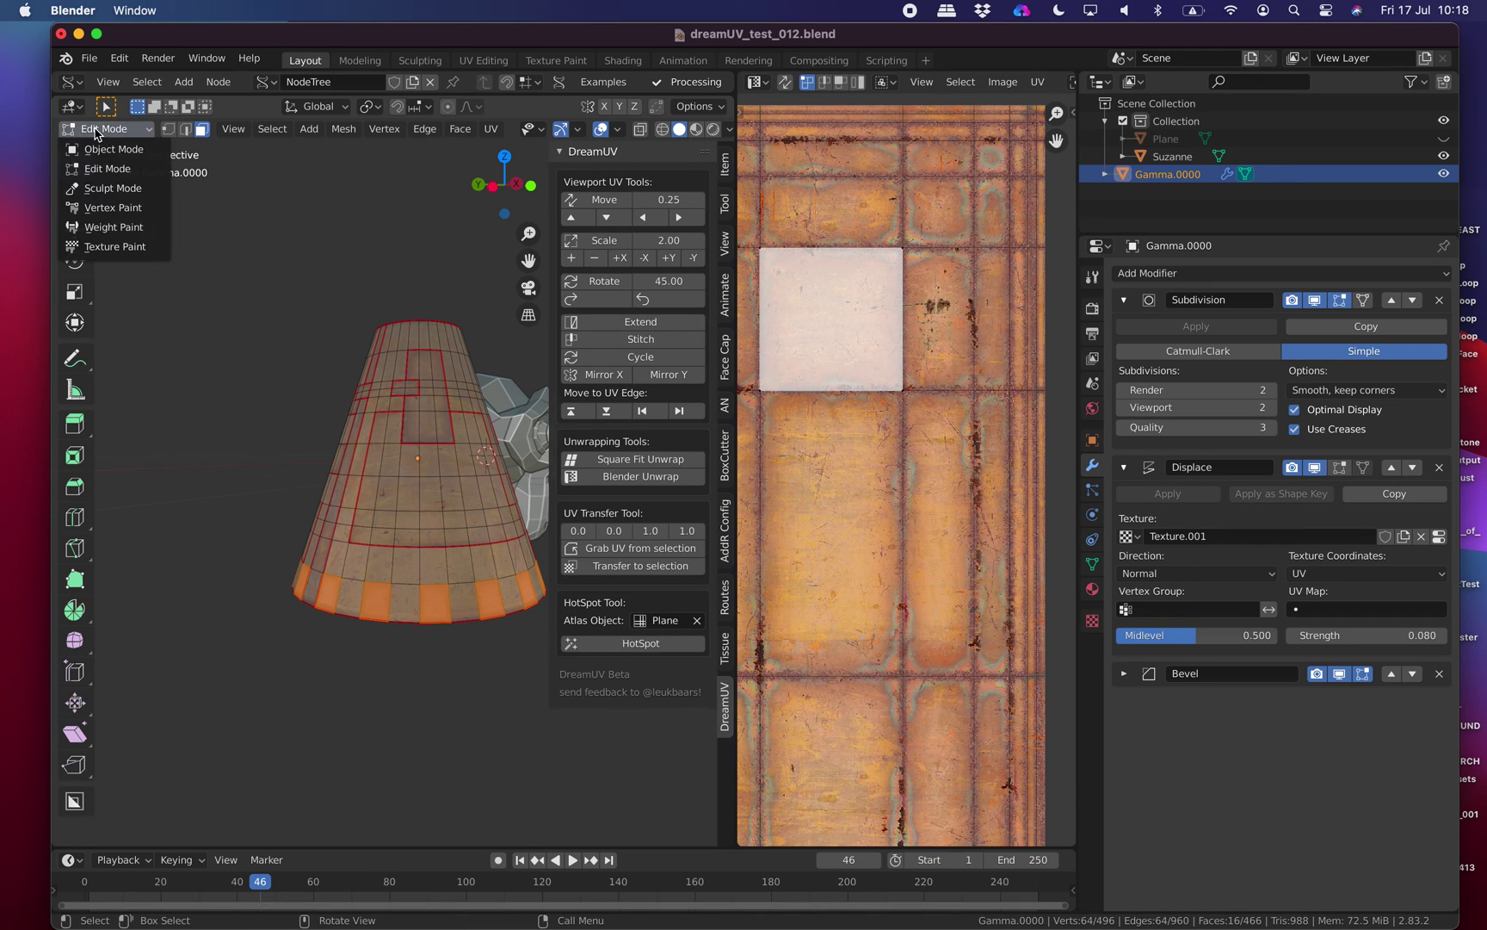
pyautogui.click(98, 147)
pyautogui.click(469, 339)
pyautogui.keyDown('shift'); pyautogui.moveTo(469, 379); pyautogui.dragTo(308, 419, button='middle'); pyautogui.keyUp('shift')
# Assign the existing Material.001 to the monkey and deselect it.
pyautogui.click(422, 460)
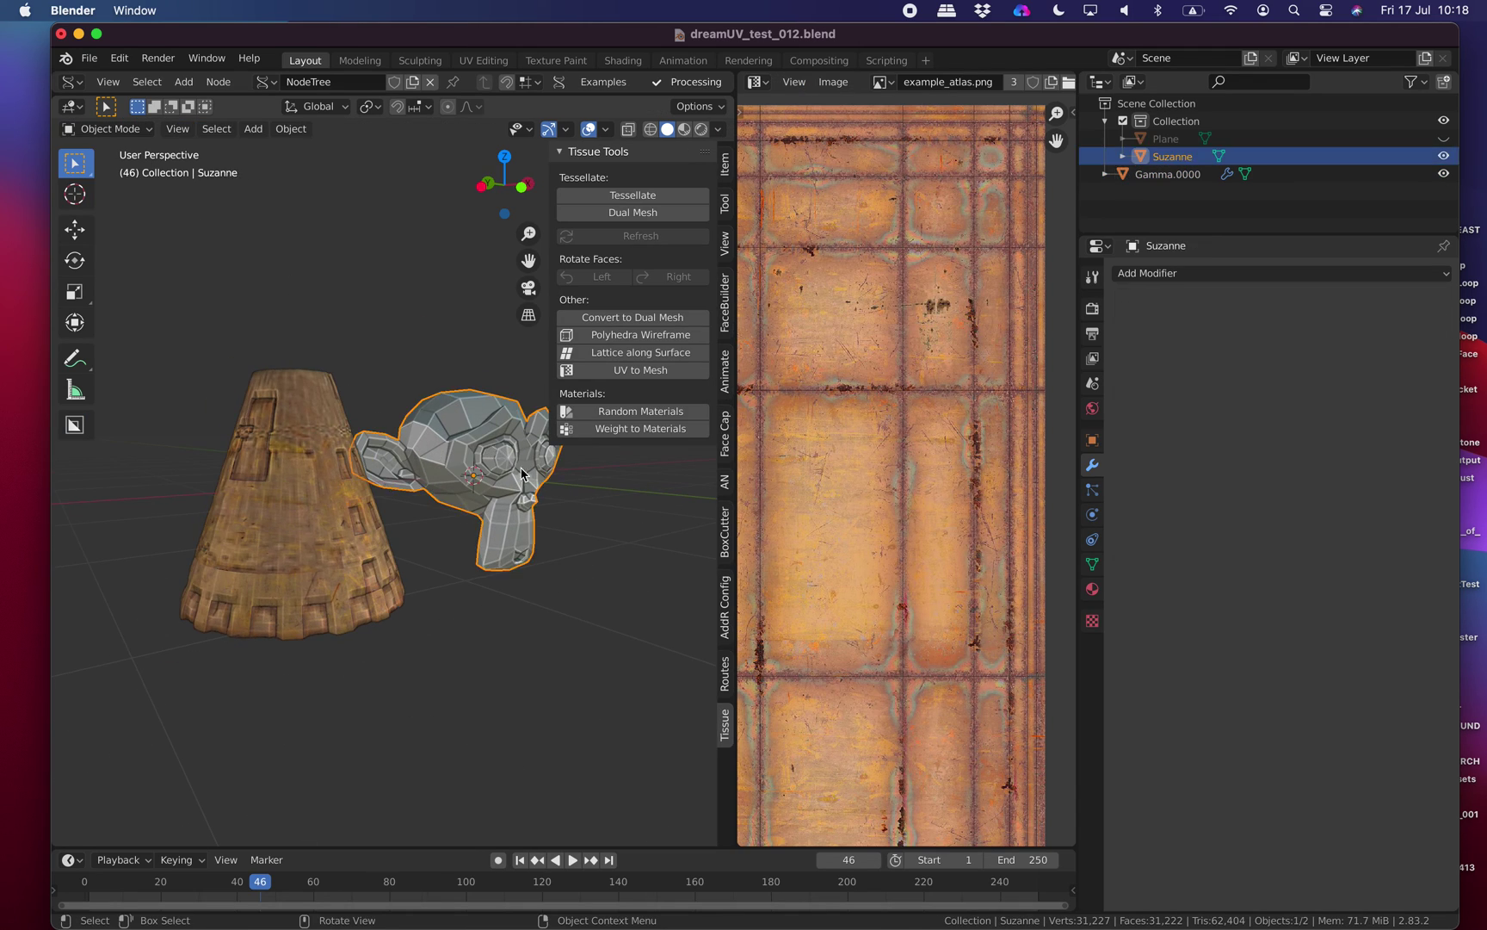
pyautogui.moveTo(421, 461); pyautogui.dragTo(326, 462, button='middle')
pyautogui.click(1092, 589)
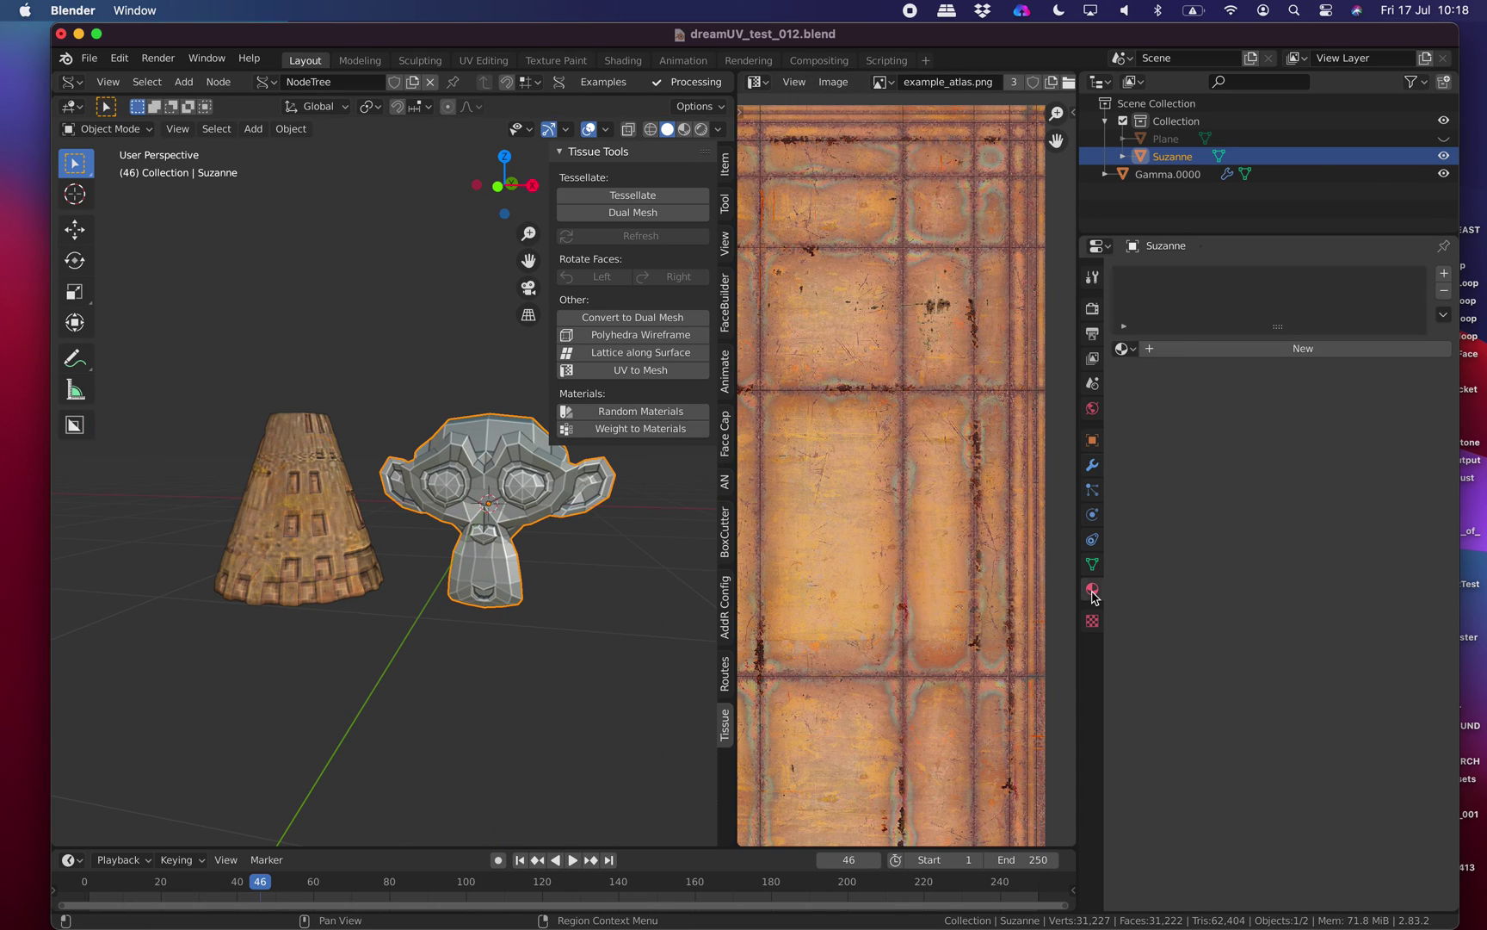
pyautogui.click(1134, 351)
pyautogui.click(1137, 378)
pyautogui.click(436, 370)
pyautogui.scroll(3, 496, 481)
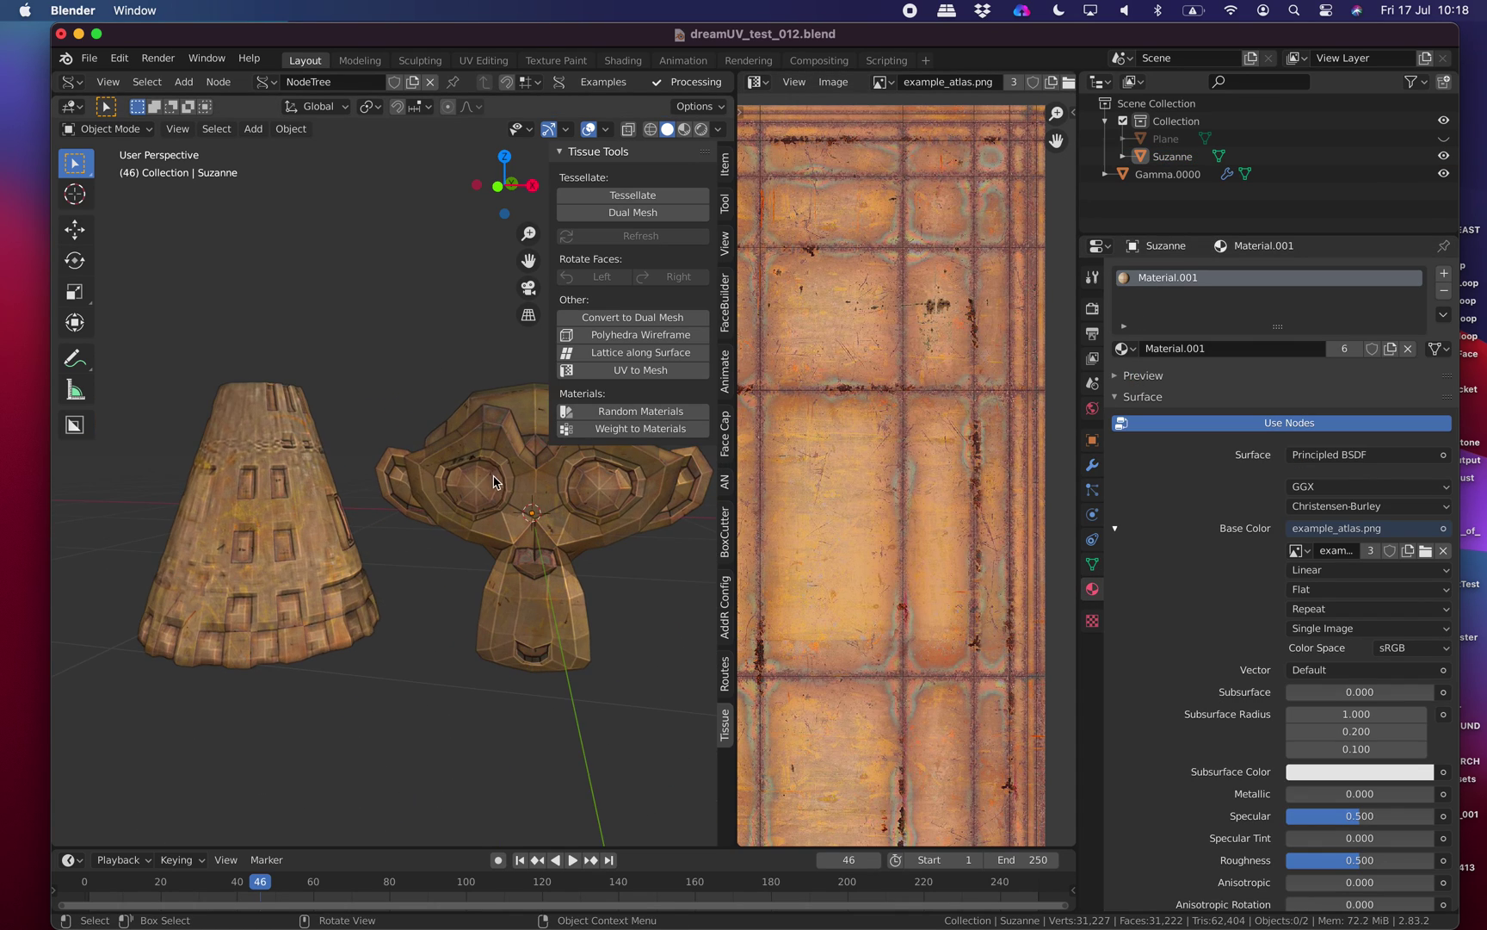
# Move the monkey in the negative Y direction and about 0.31 m along X.
pyautogui.moveTo(495, 481); pyautogui.dragTo(397, 493, button='middle')
pyautogui.scroll(-2, 397, 488)
pyautogui.click(508, 493)
pyautogui.press('g')
pyautogui.press('y')
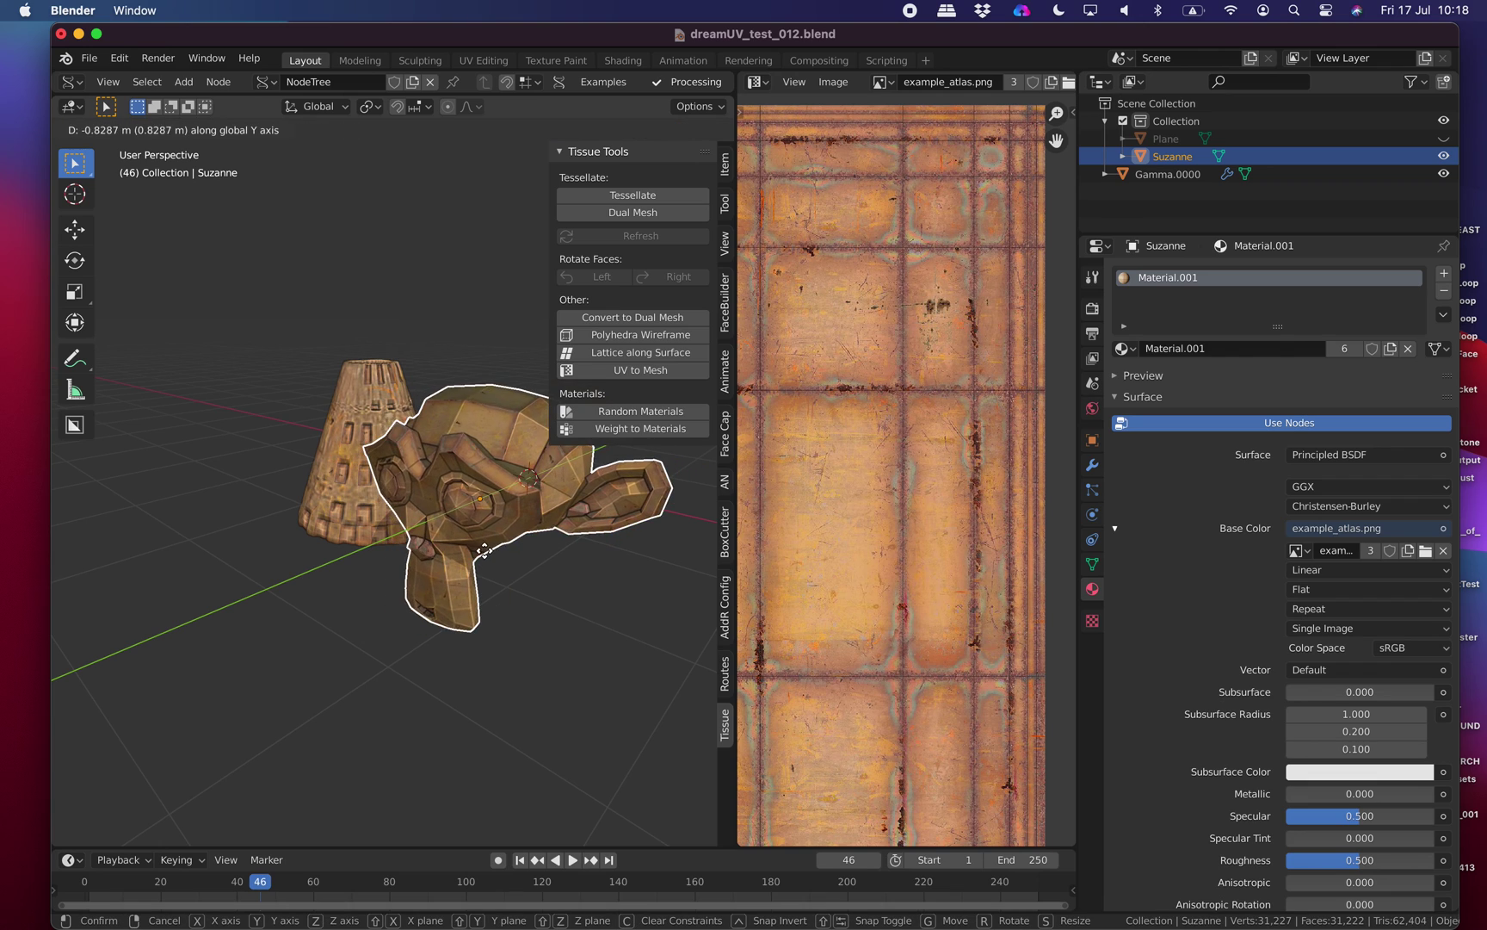
pyautogui.click(452, 540)
pyautogui.moveTo(452, 545); pyautogui.dragTo(547, 539, button='middle')
pyautogui.press('g')
pyautogui.press('x')
pyautogui.click(574, 402)
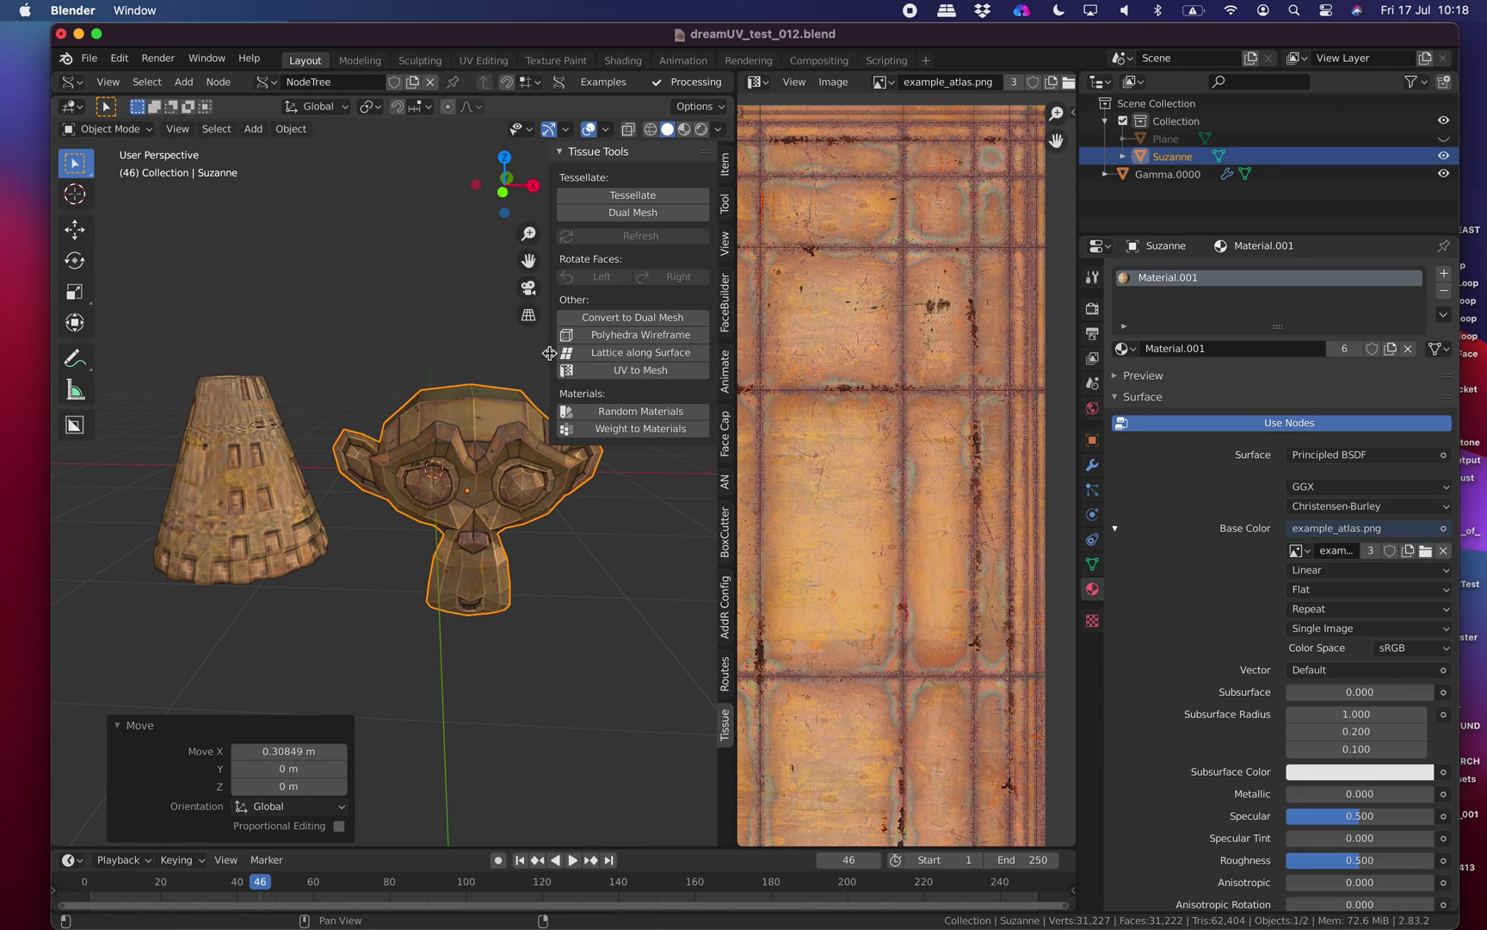
# Hide the sidebar, clear the selection and save the file.
pyautogui.press('n')
pyautogui.moveTo(549, 353); pyautogui.dragTo(554, 325, button='middle')
pyautogui.hotkey('alt', 'a')
pyautogui.hotkey('ctrl', 's')
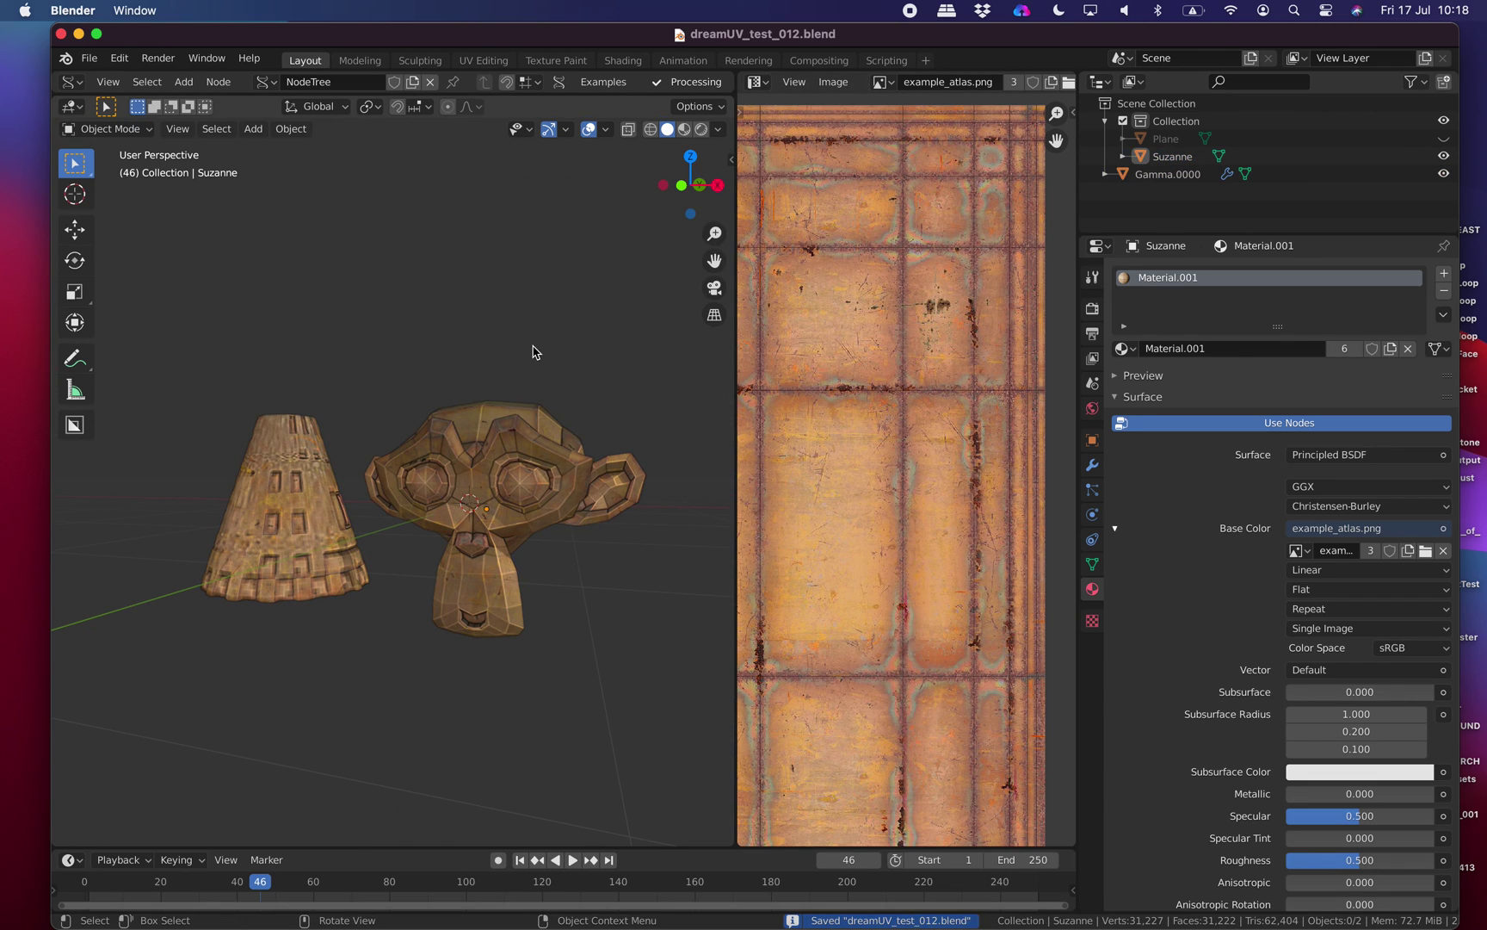
# Turn off the overlays and gizmos in the 3D viewport.
pyautogui.click(589, 130)
pyautogui.click(551, 130)
pyautogui.moveTo(469, 345); pyautogui.dragTo(474, 475, button='middle')
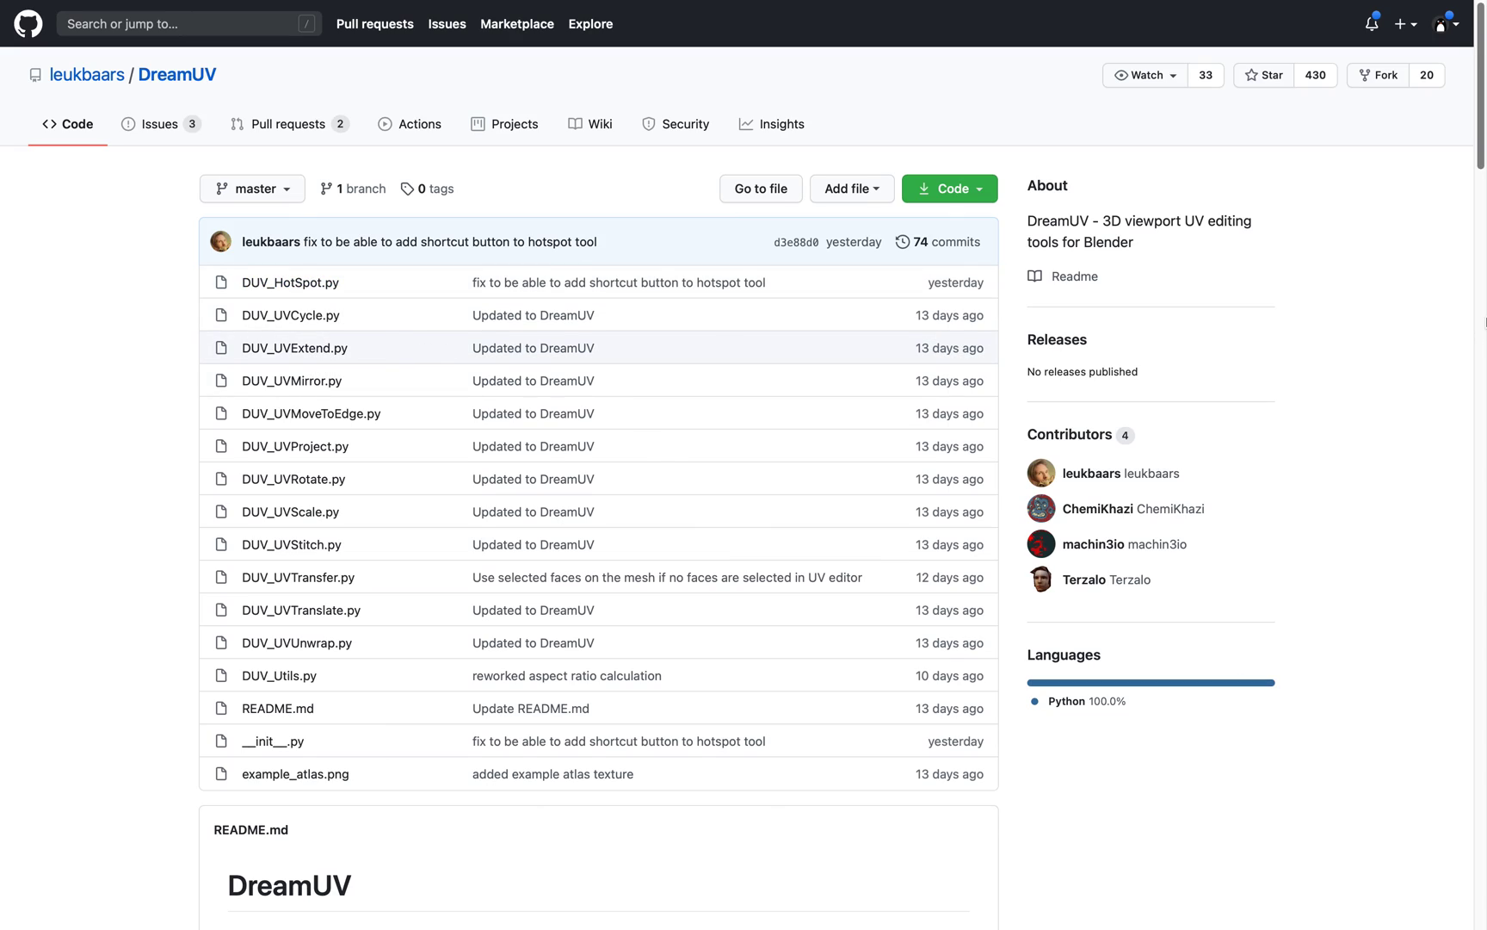
# Look through the DreamUV repository page on GitHub and return to the two textured models in Blender.
pyautogui.scroll(-15, 1484, 322)
pyautogui.scroll(15, 847, 445)
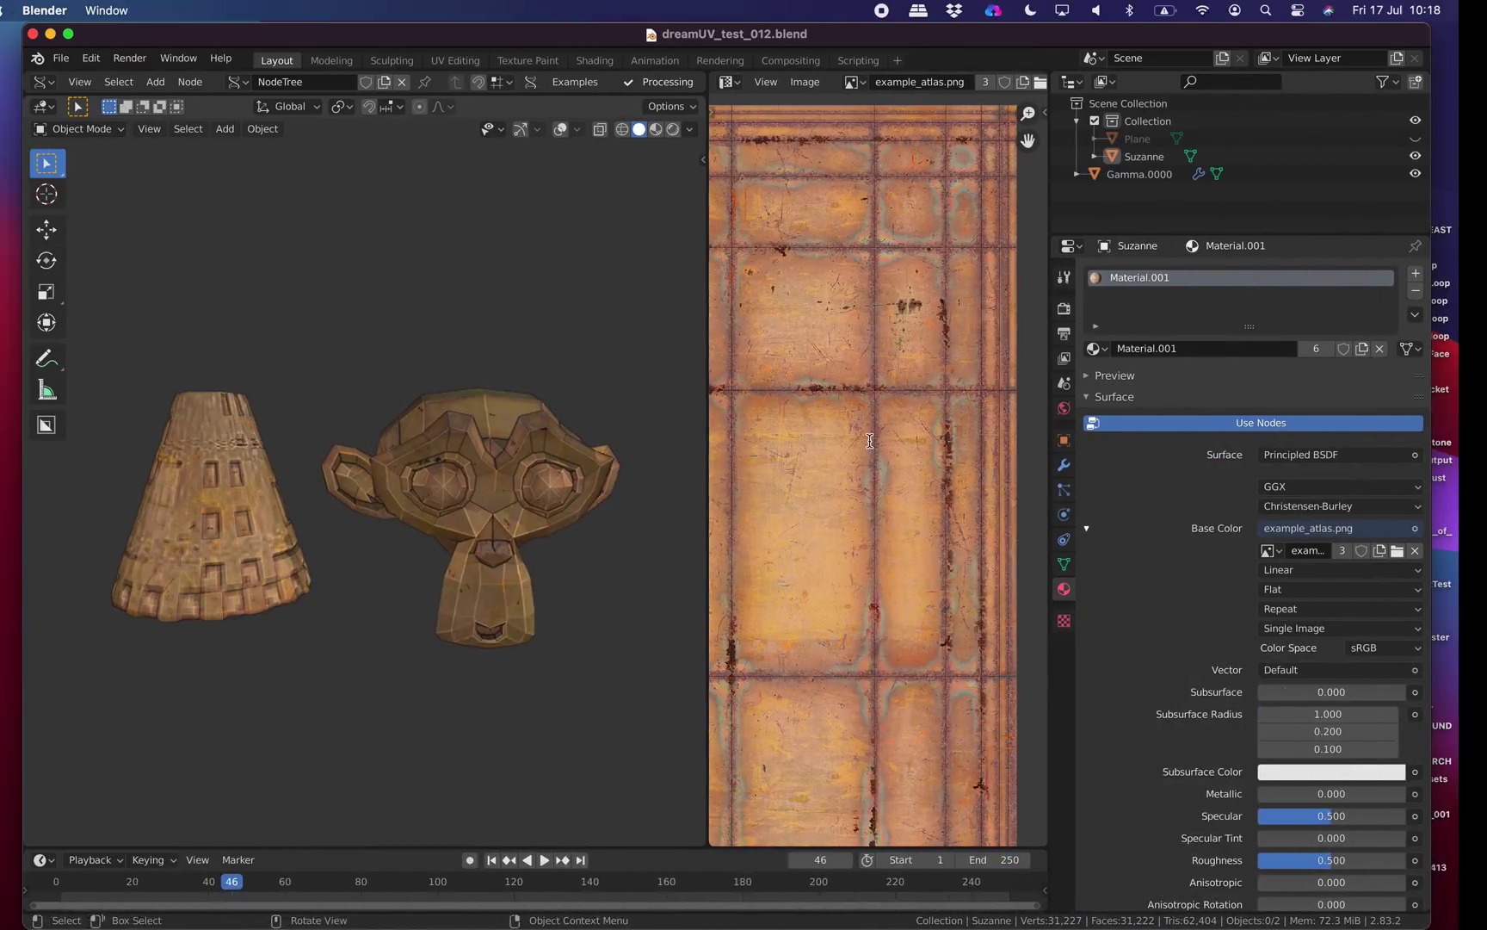
pyautogui.moveTo(516, 395); pyautogui.dragTo(459, 399, button='middle')
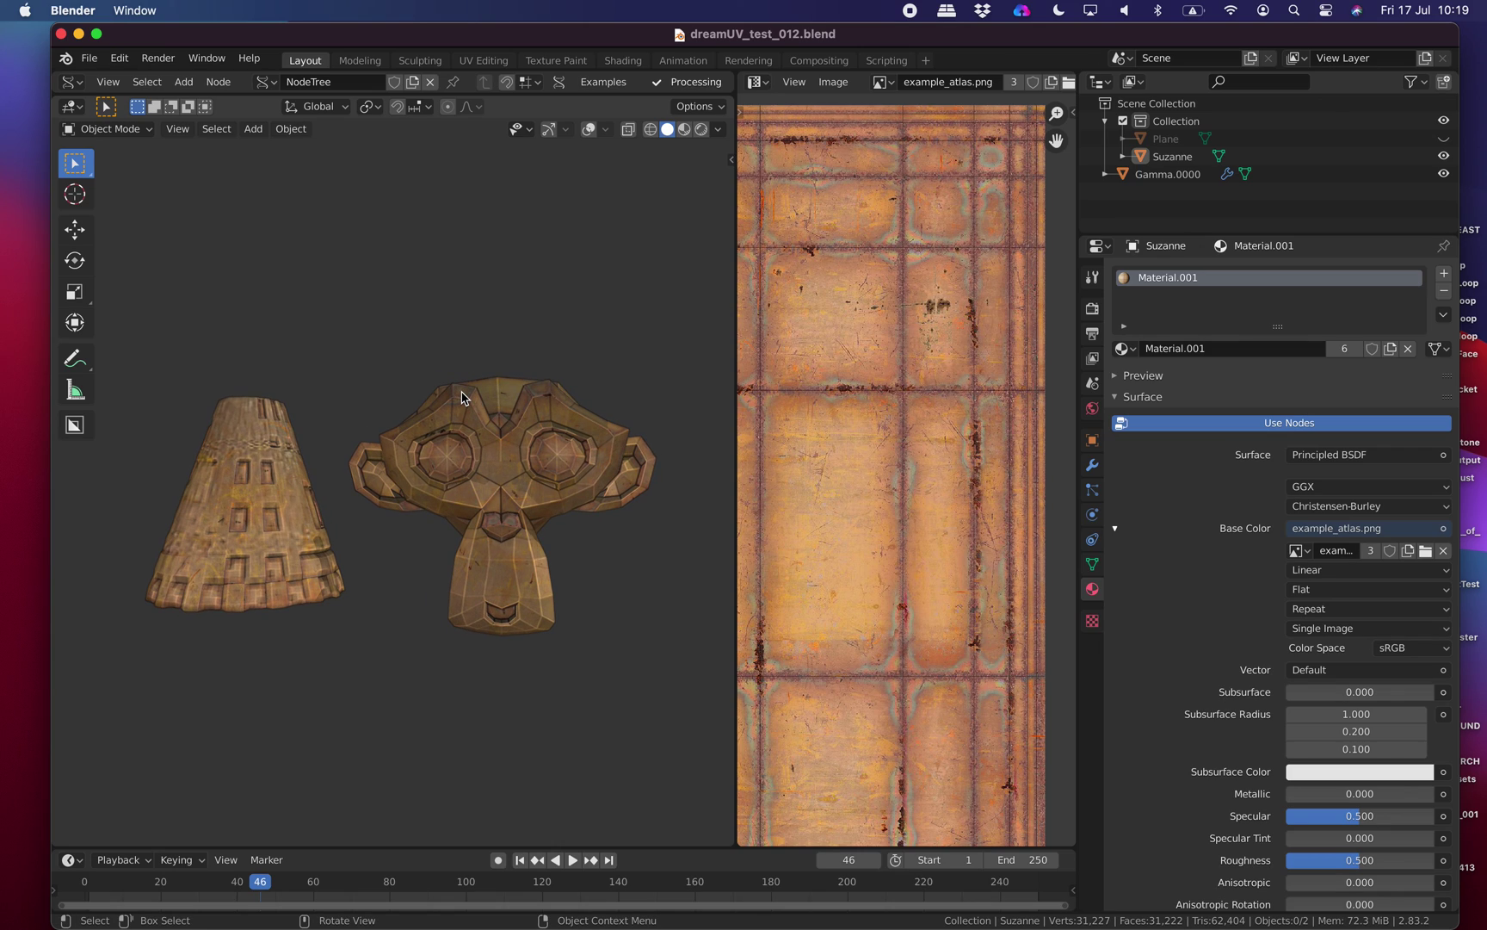